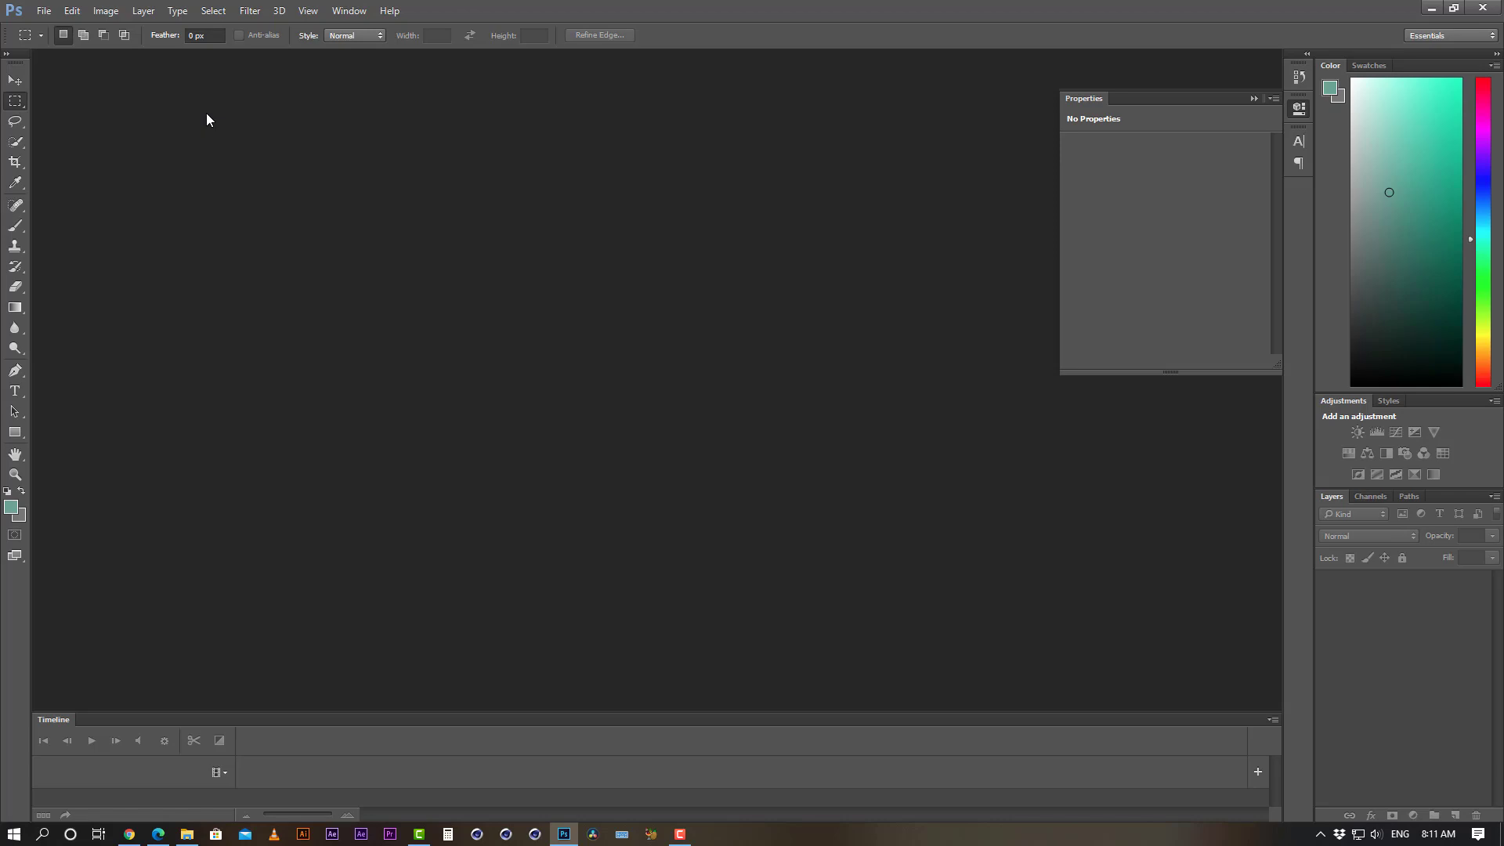
# - Switch to the Chrome browser and search Google for "what is photoshop" in the passport search tab
pyautogui.click(129, 834)
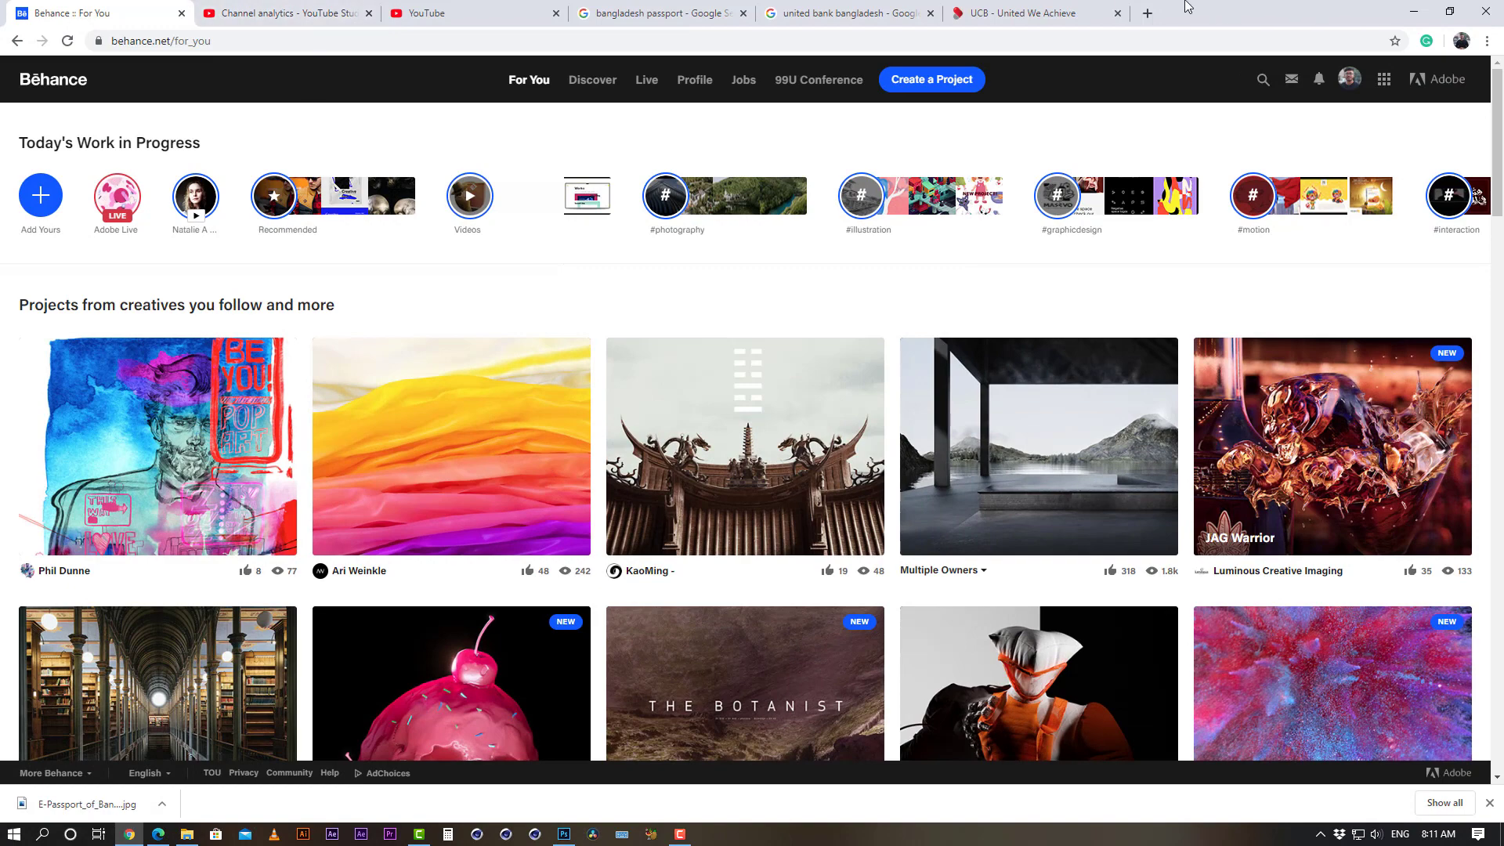
pyautogui.click(690, 11)
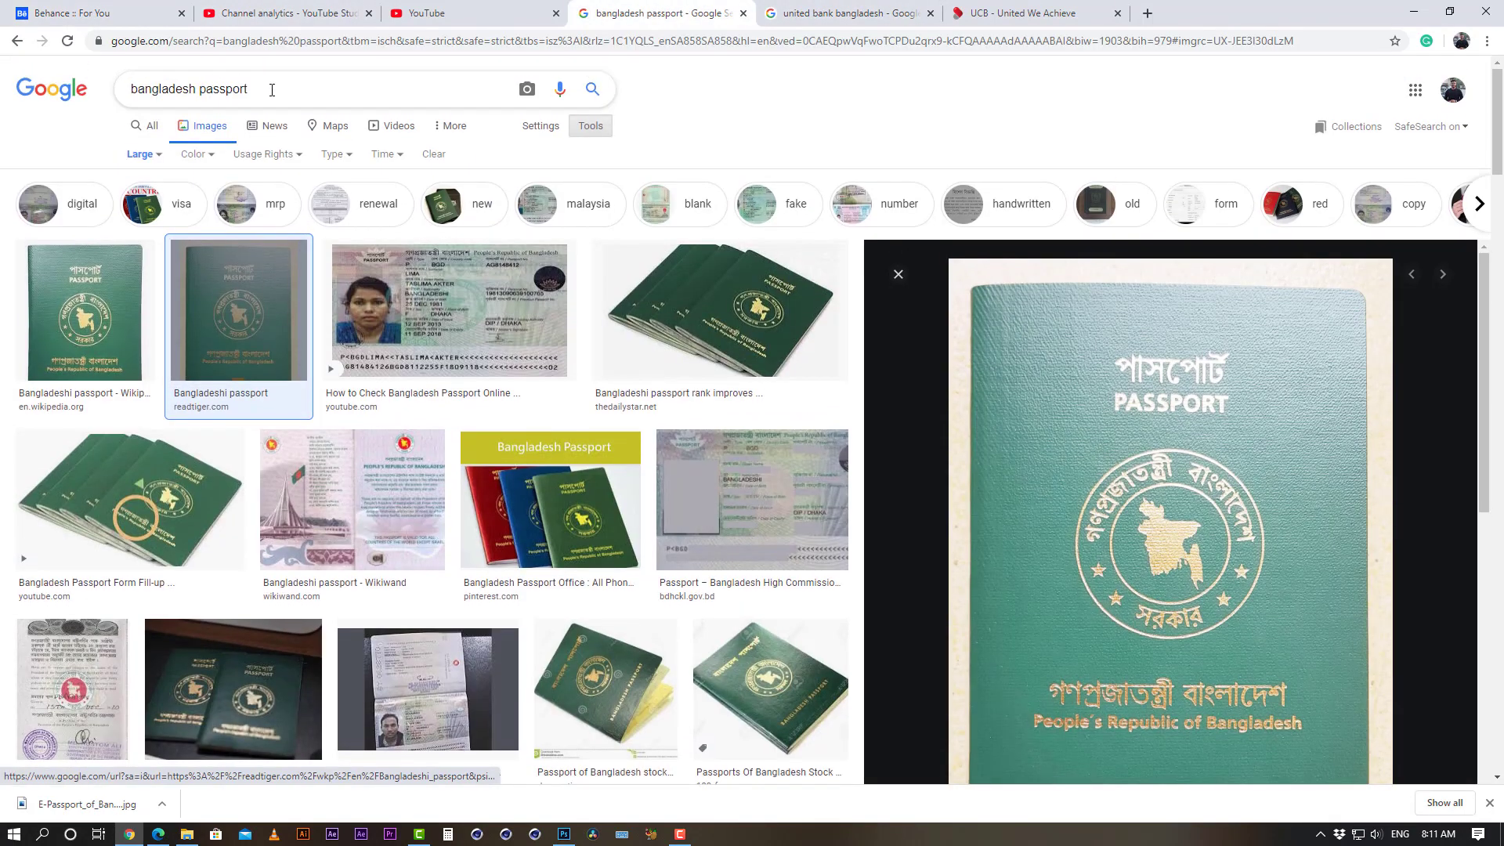
pyautogui.click(32, 98)
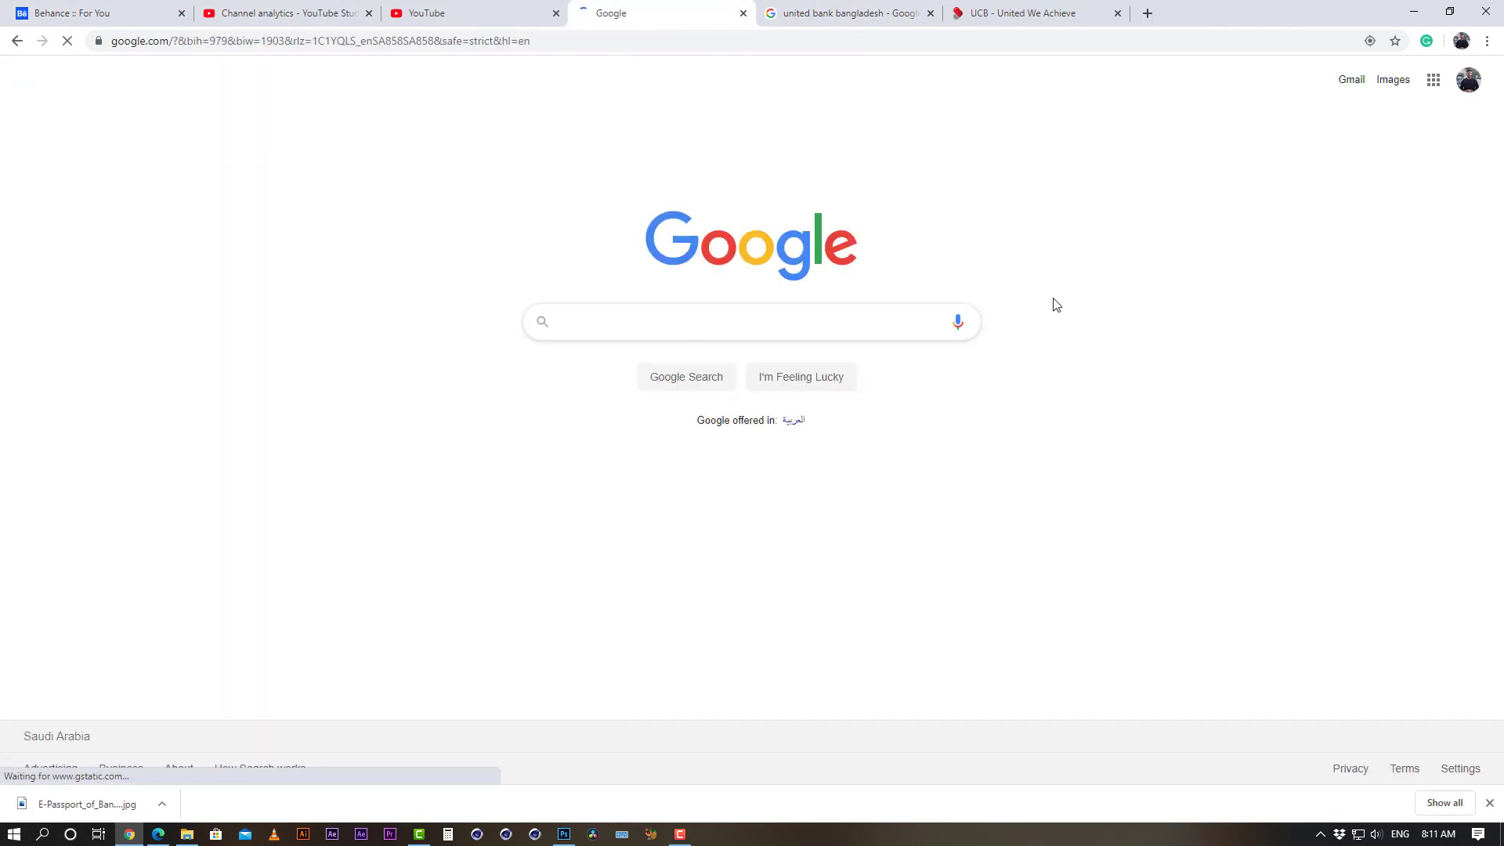
pyautogui.write('w')
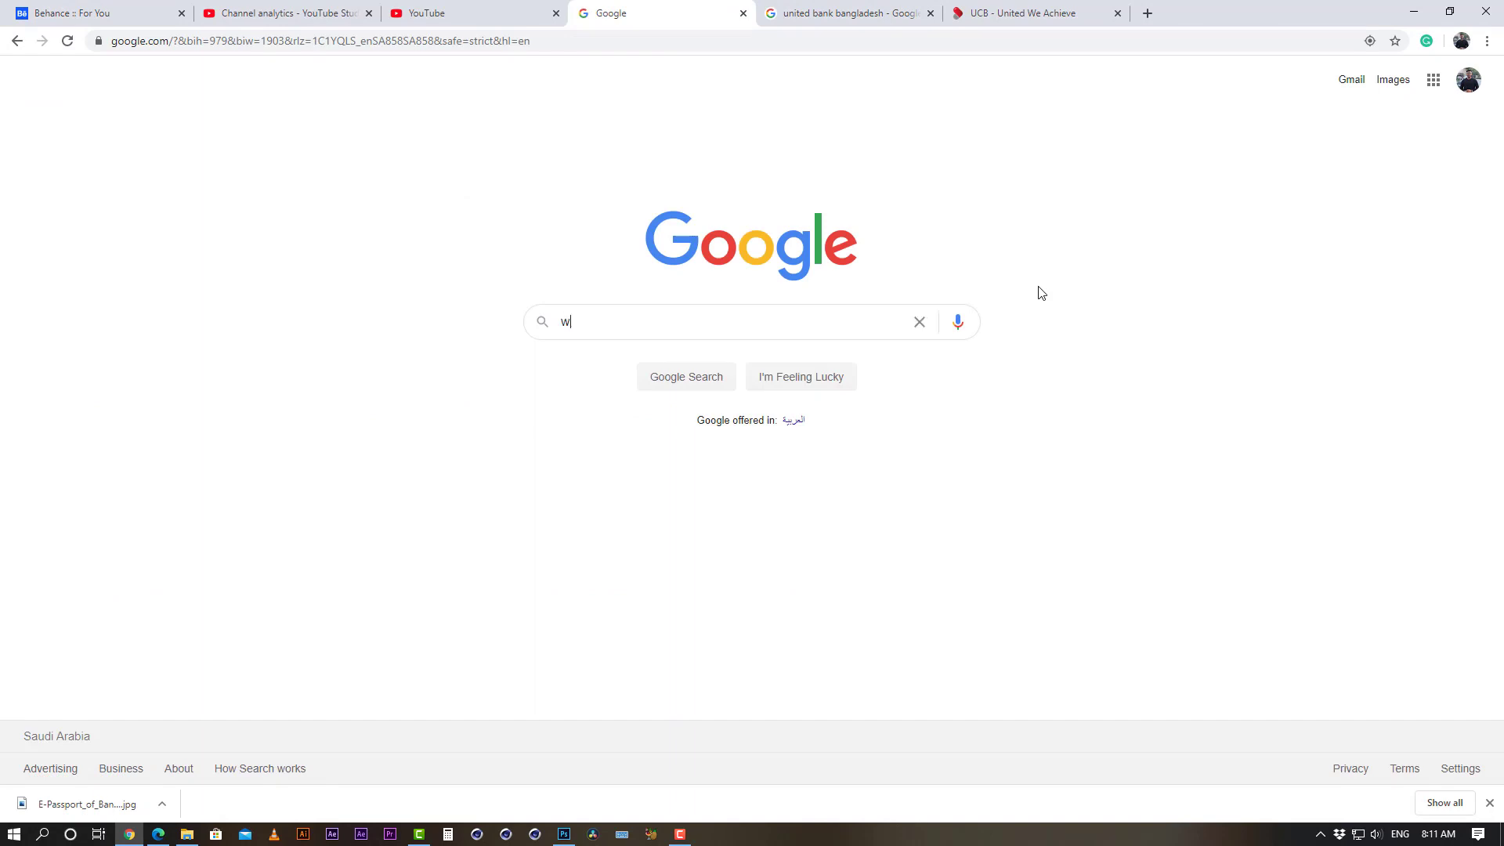
pyautogui.write('hat is pho')
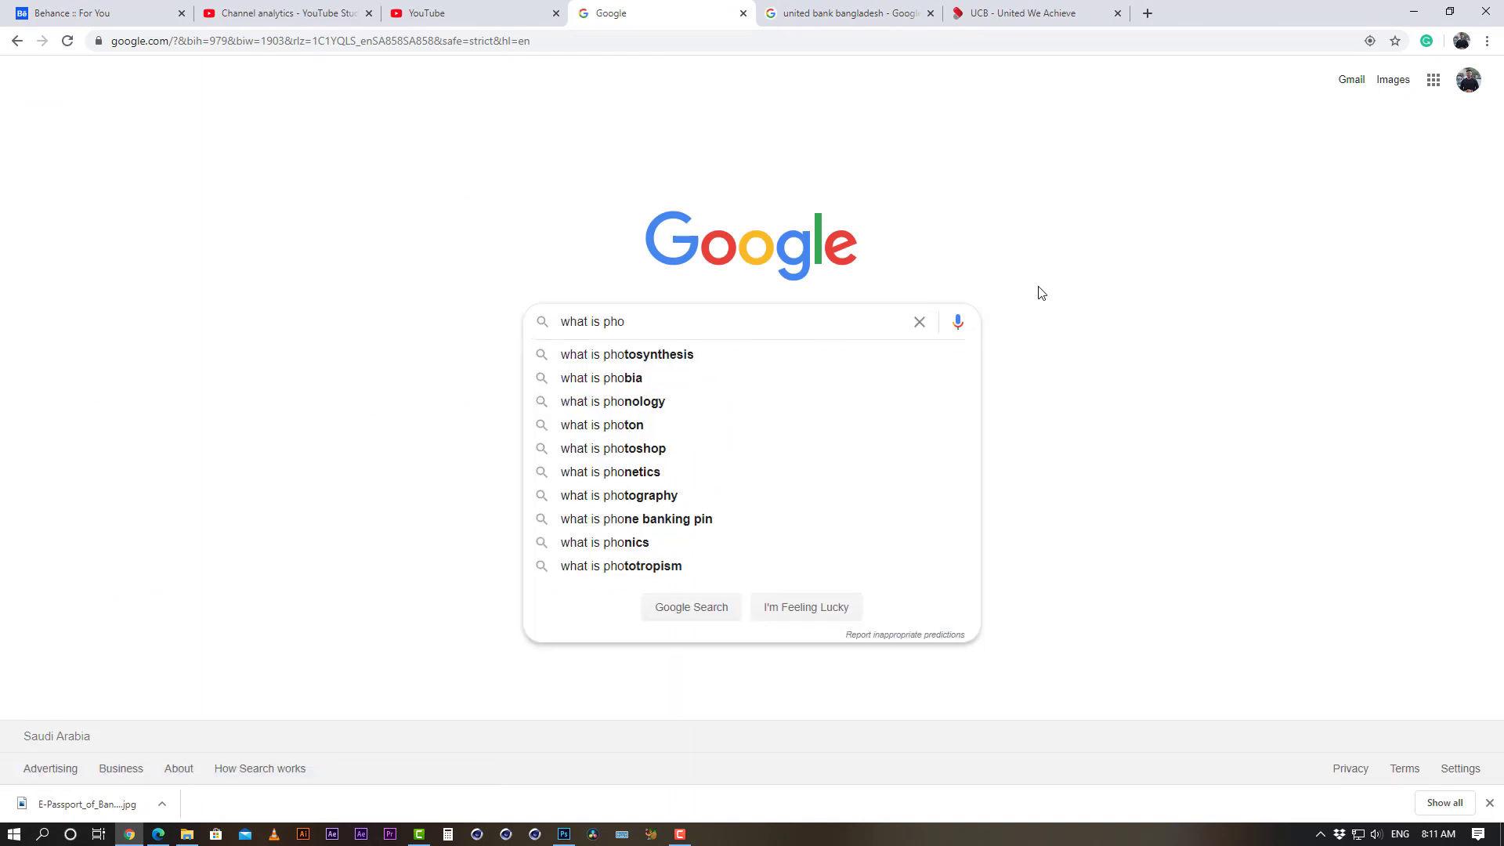
pyautogui.write('tosh')
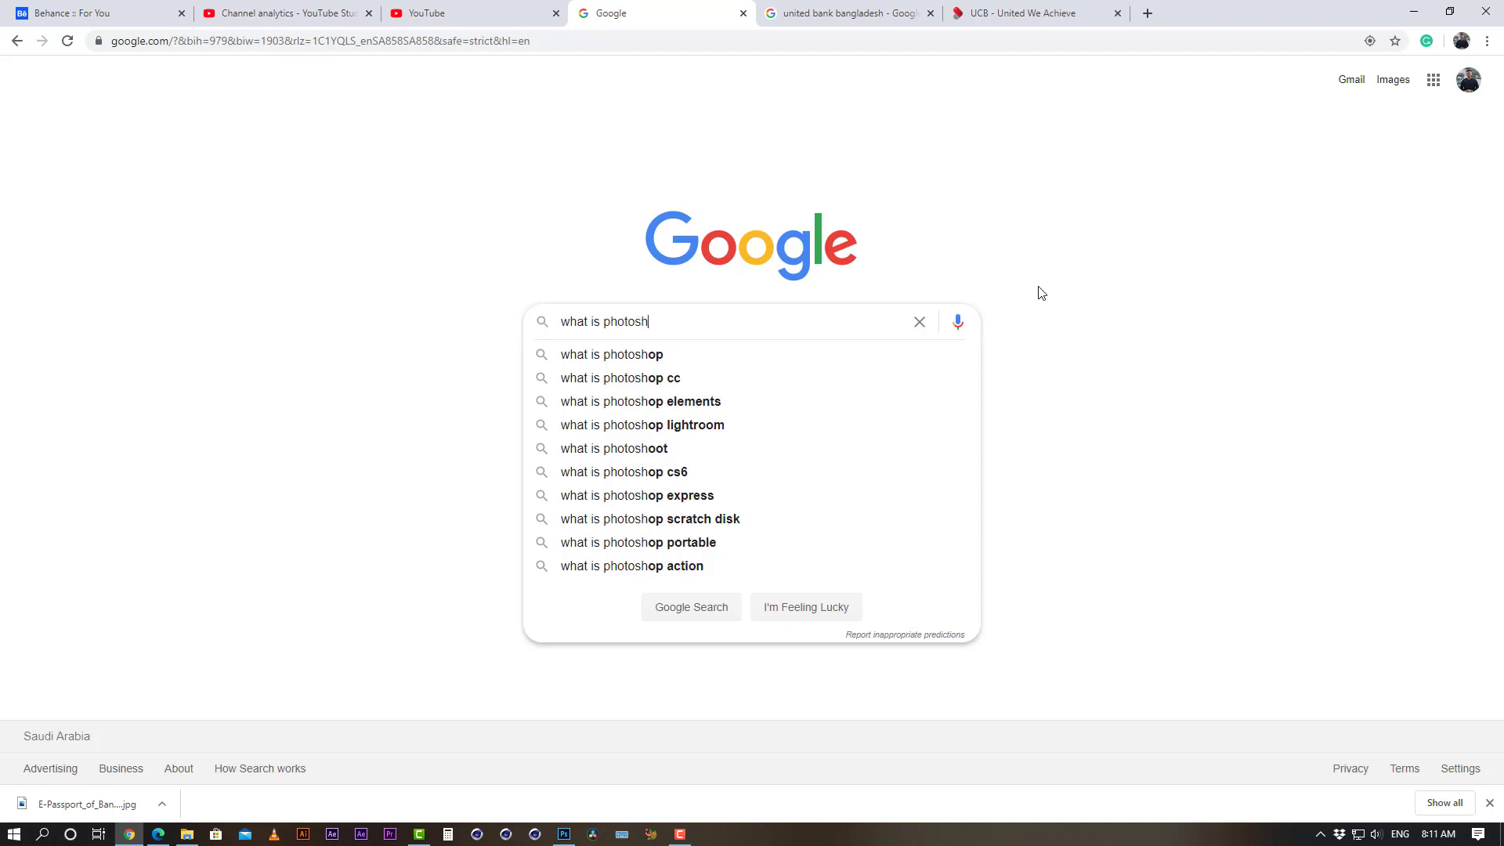
pyautogui.write('op')
pyautogui.press('Return')
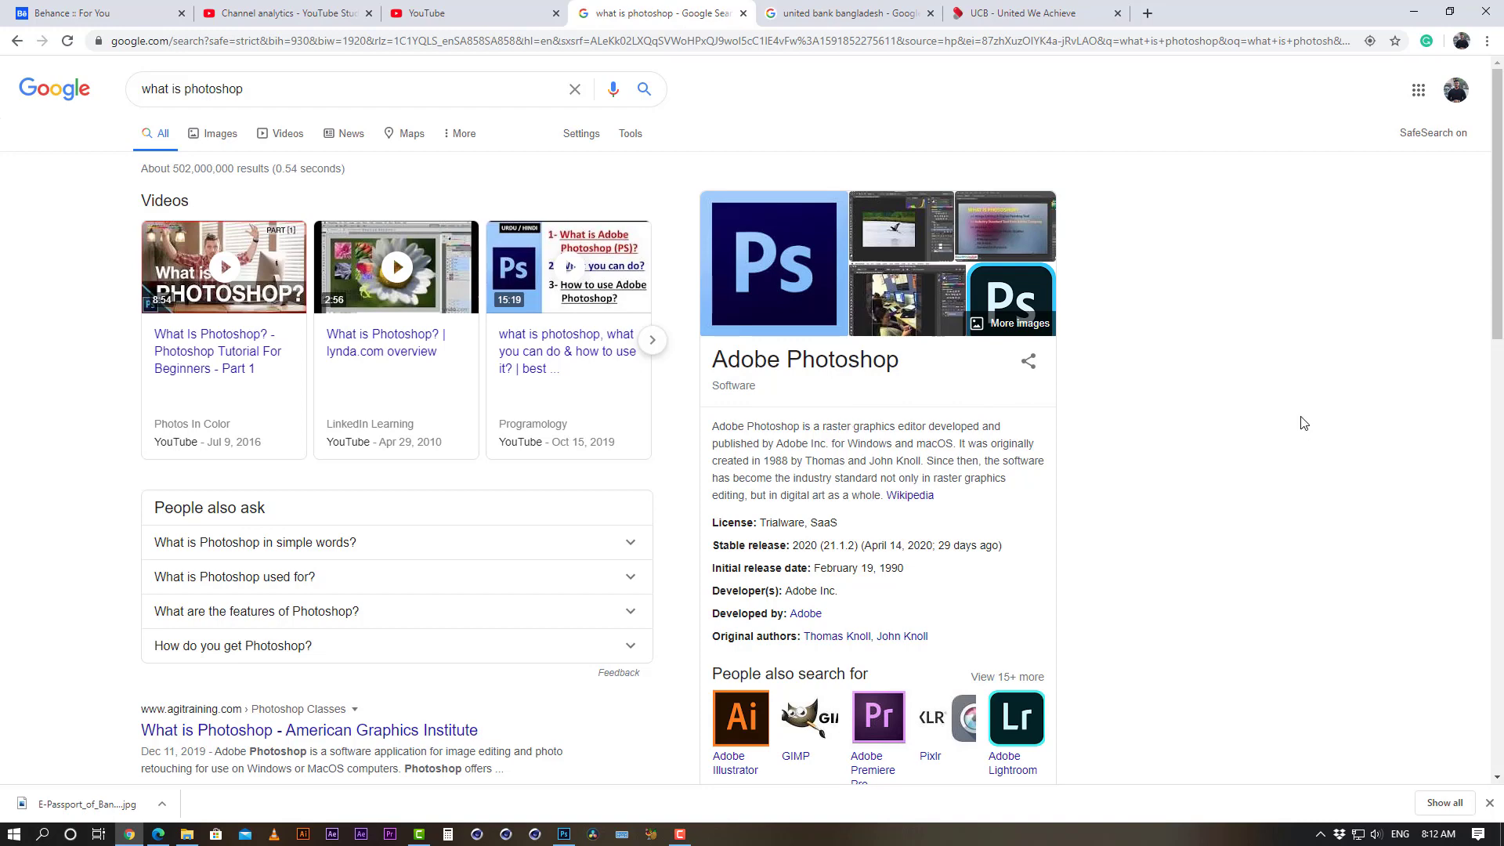
# - Look at the Adobe Illustrator results from the related searches, and return to Photoshop
pyautogui.scroll(-3, 714, 744)
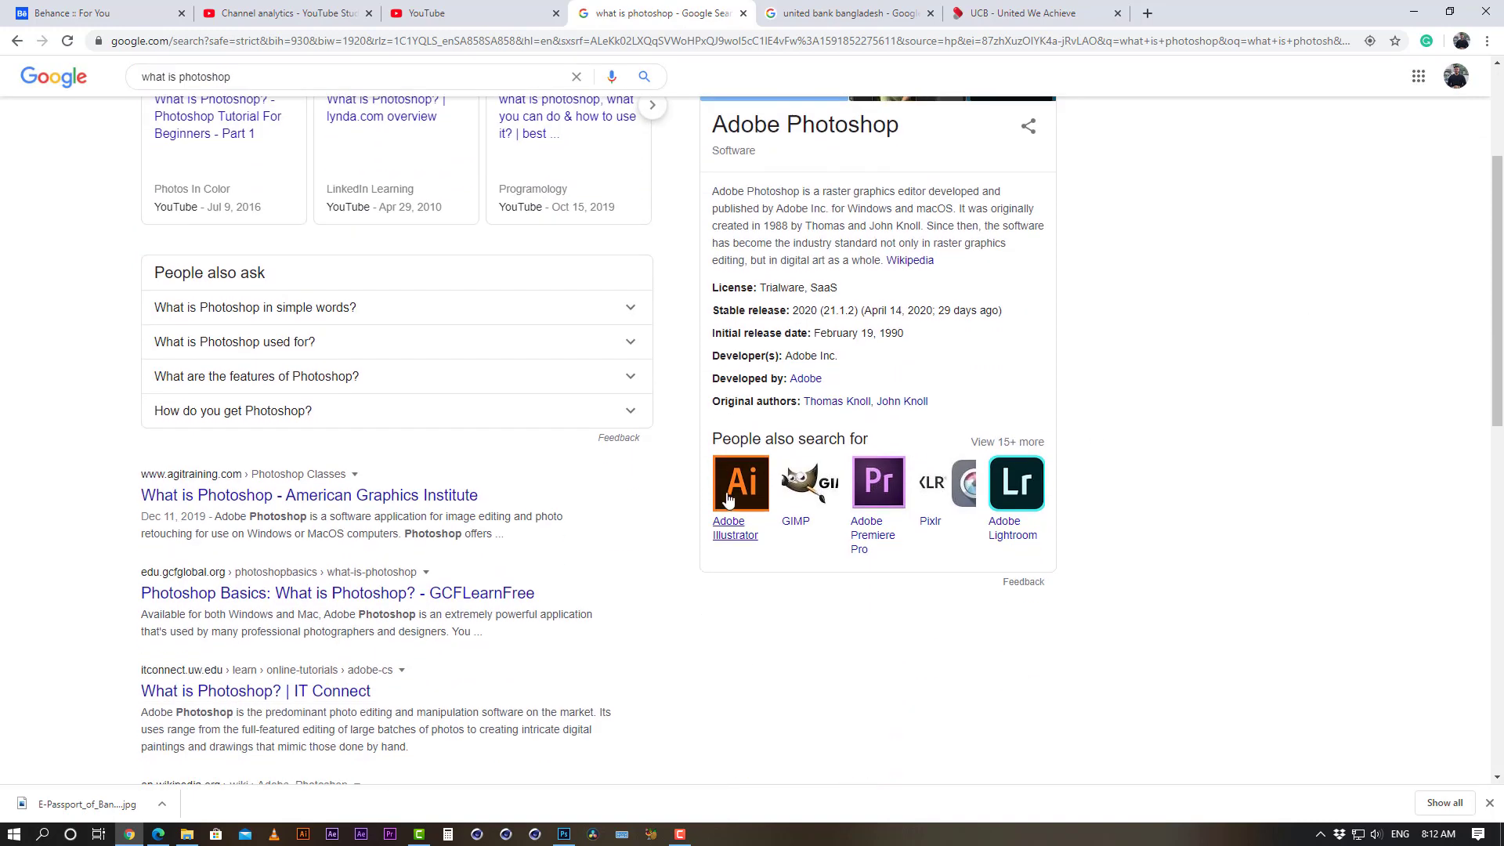
pyautogui.click(745, 491)
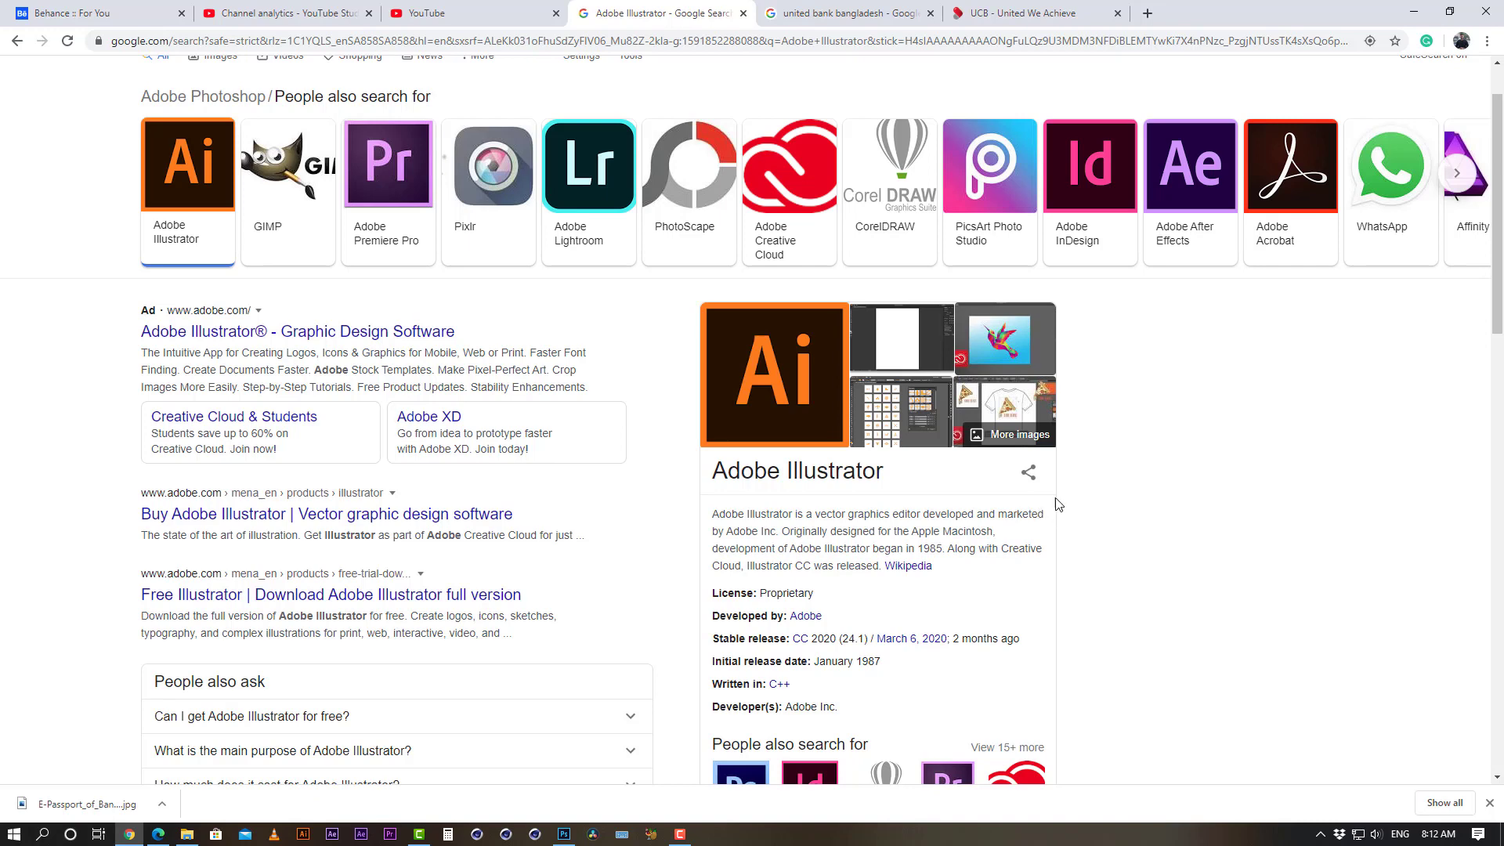
pyautogui.scroll(1, 1053, 488)
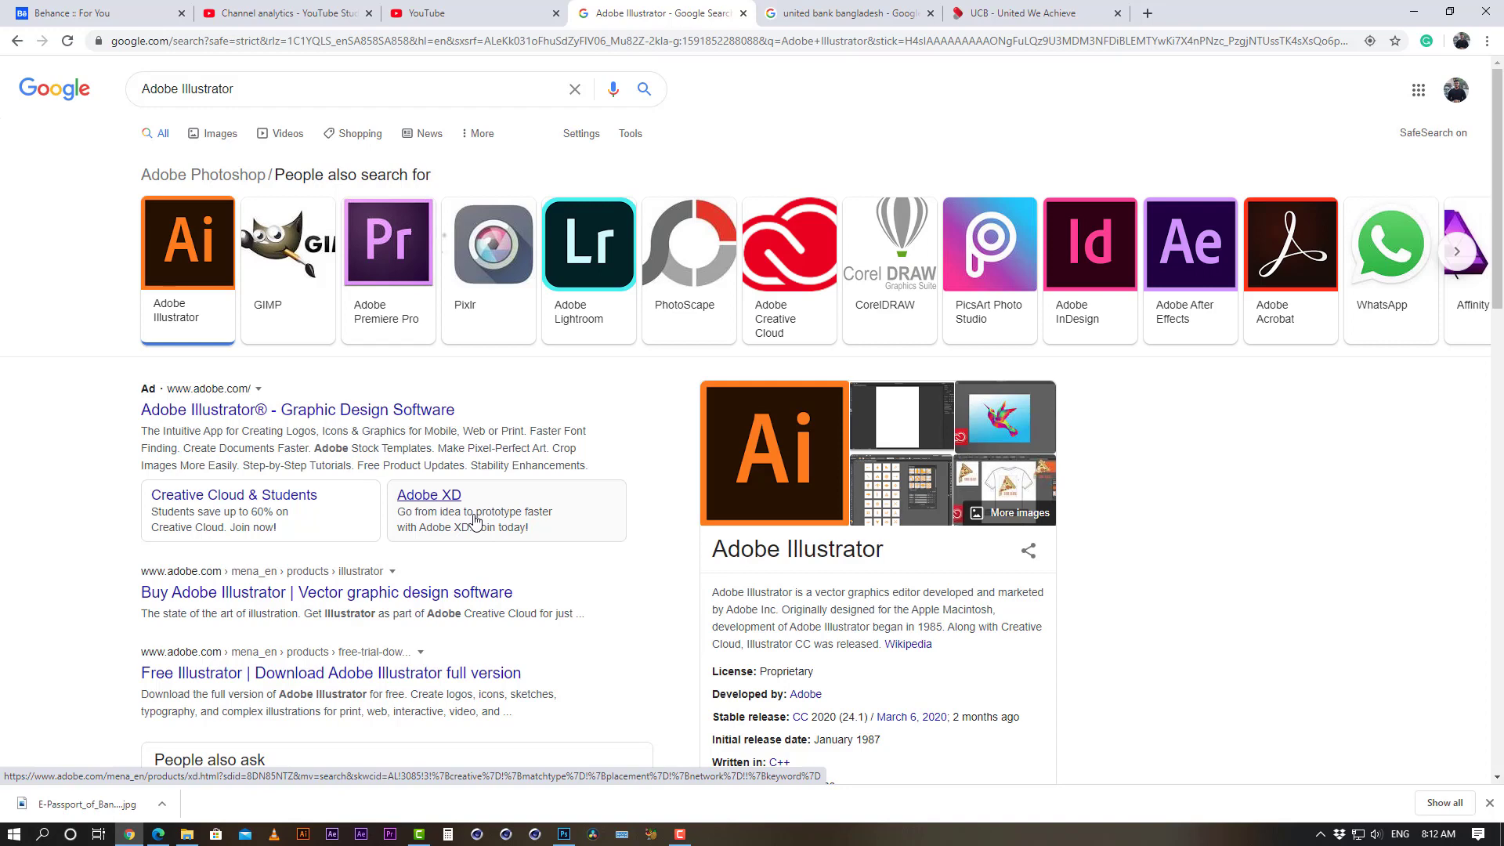
pyautogui.click(1410, 14)
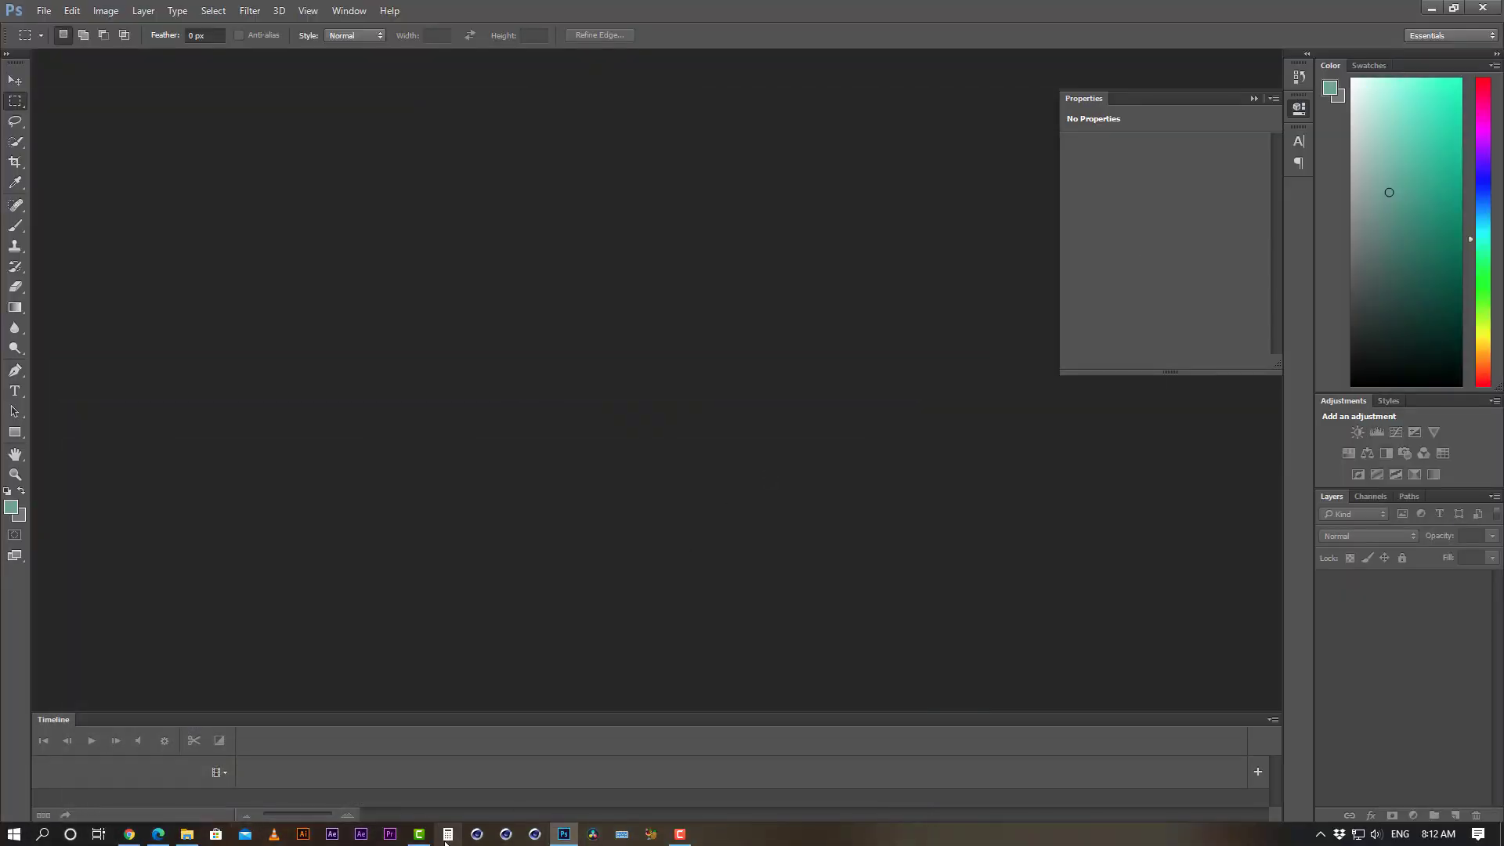
# - Open the E-Passport_of_Bangladesh image from the Vlog 1 folder, passing it through Camera Raw, and close the document
pyautogui.click(47, 12)
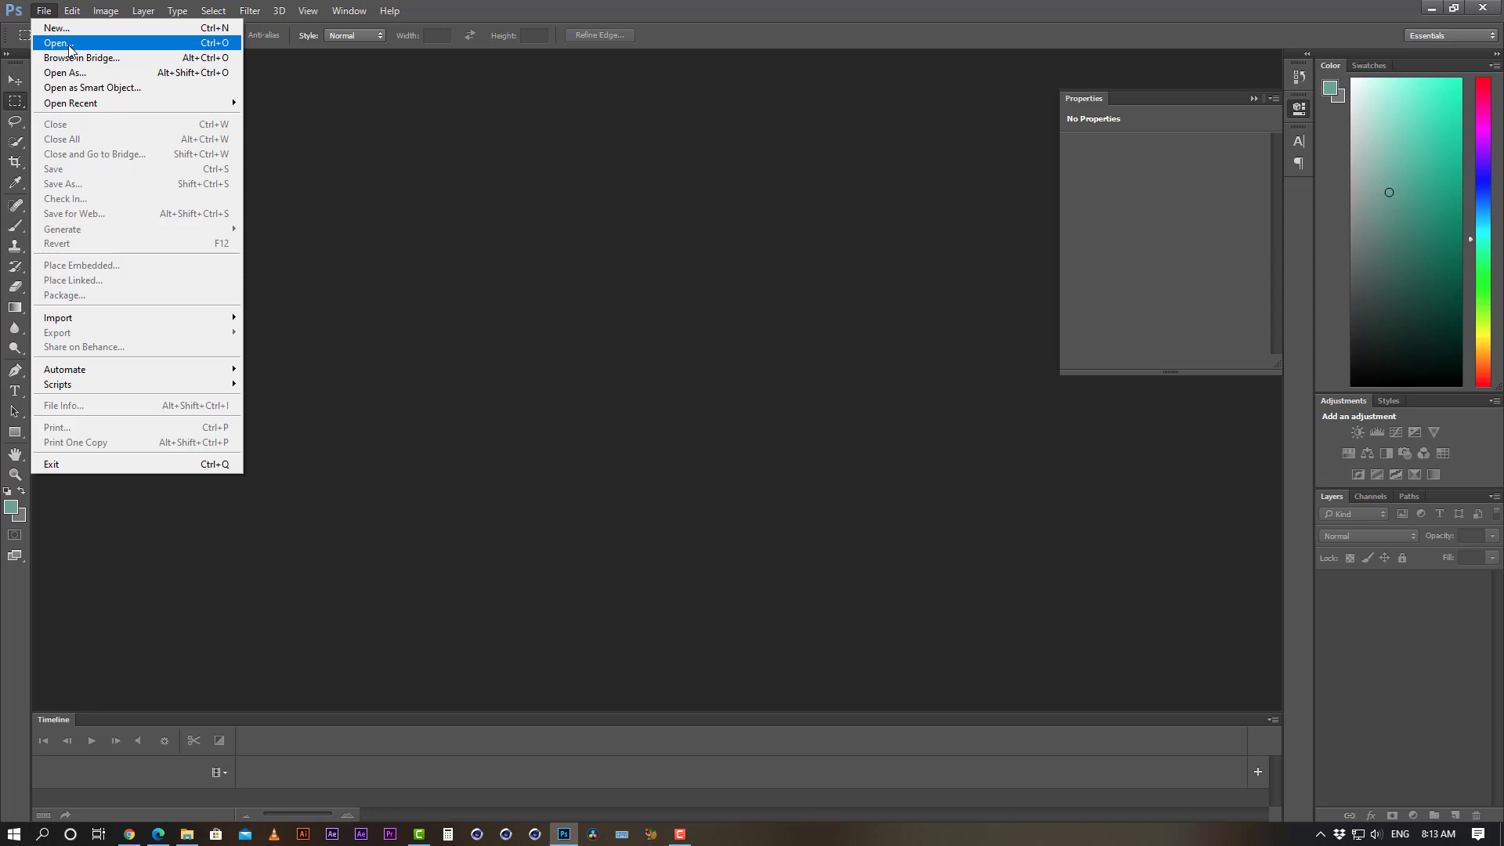
pyautogui.click(707, 522)
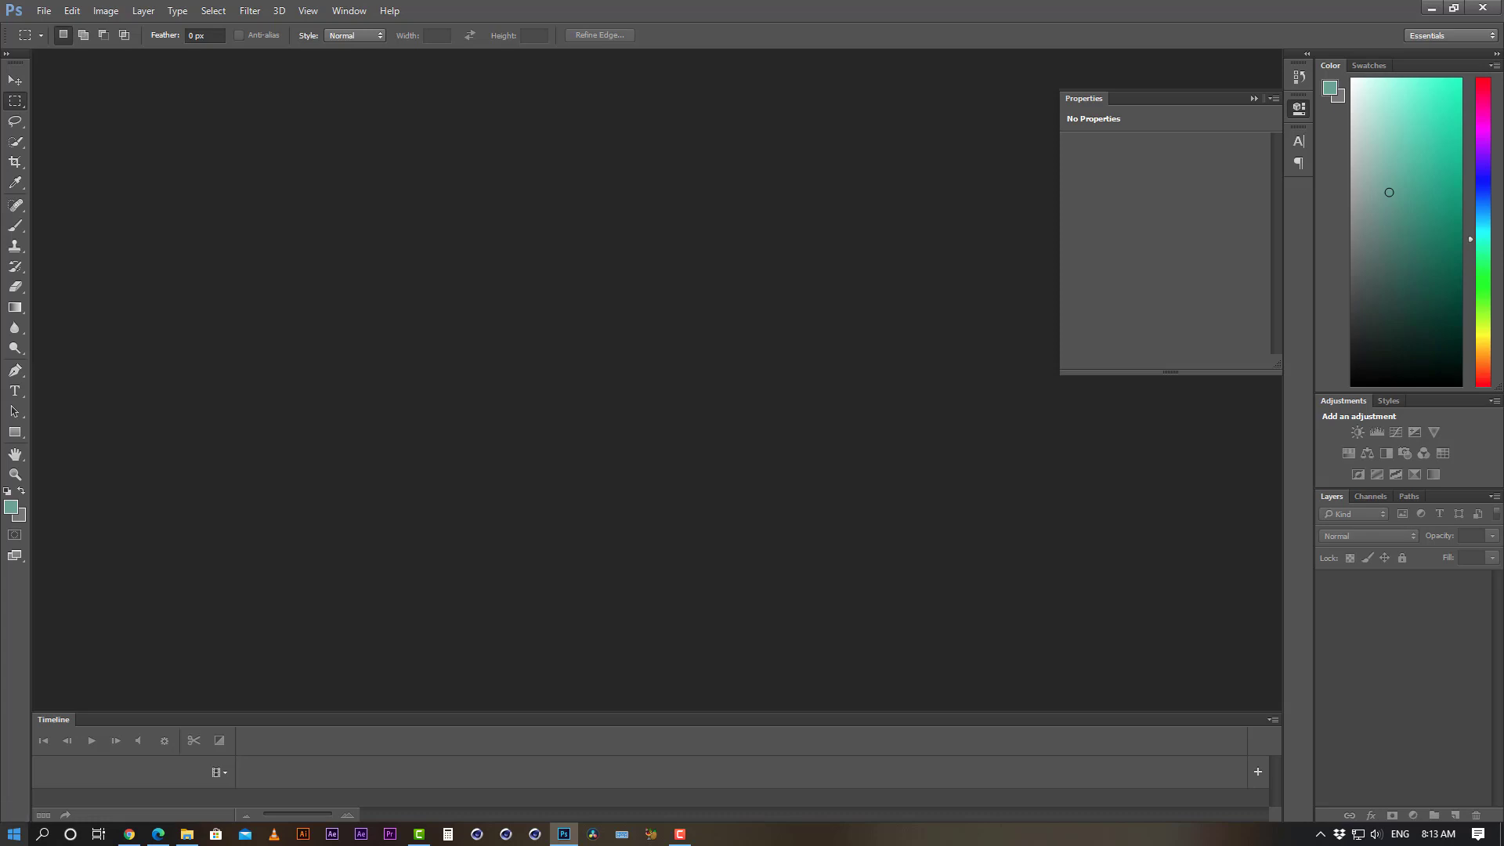
pyautogui.click(43, 11)
pyautogui.click(55, 48)
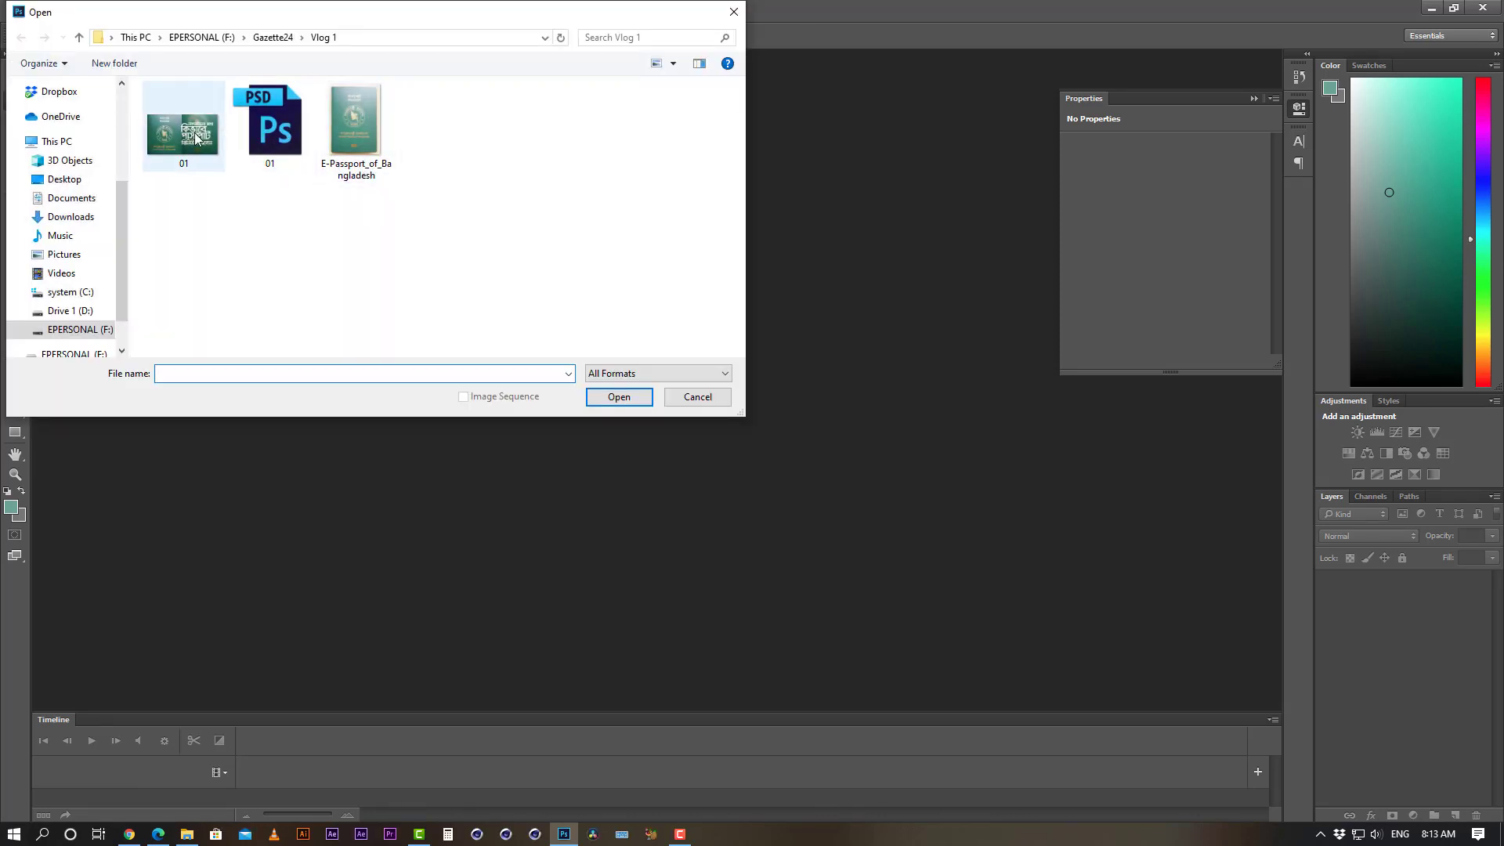
pyautogui.doubleClick(344, 108)
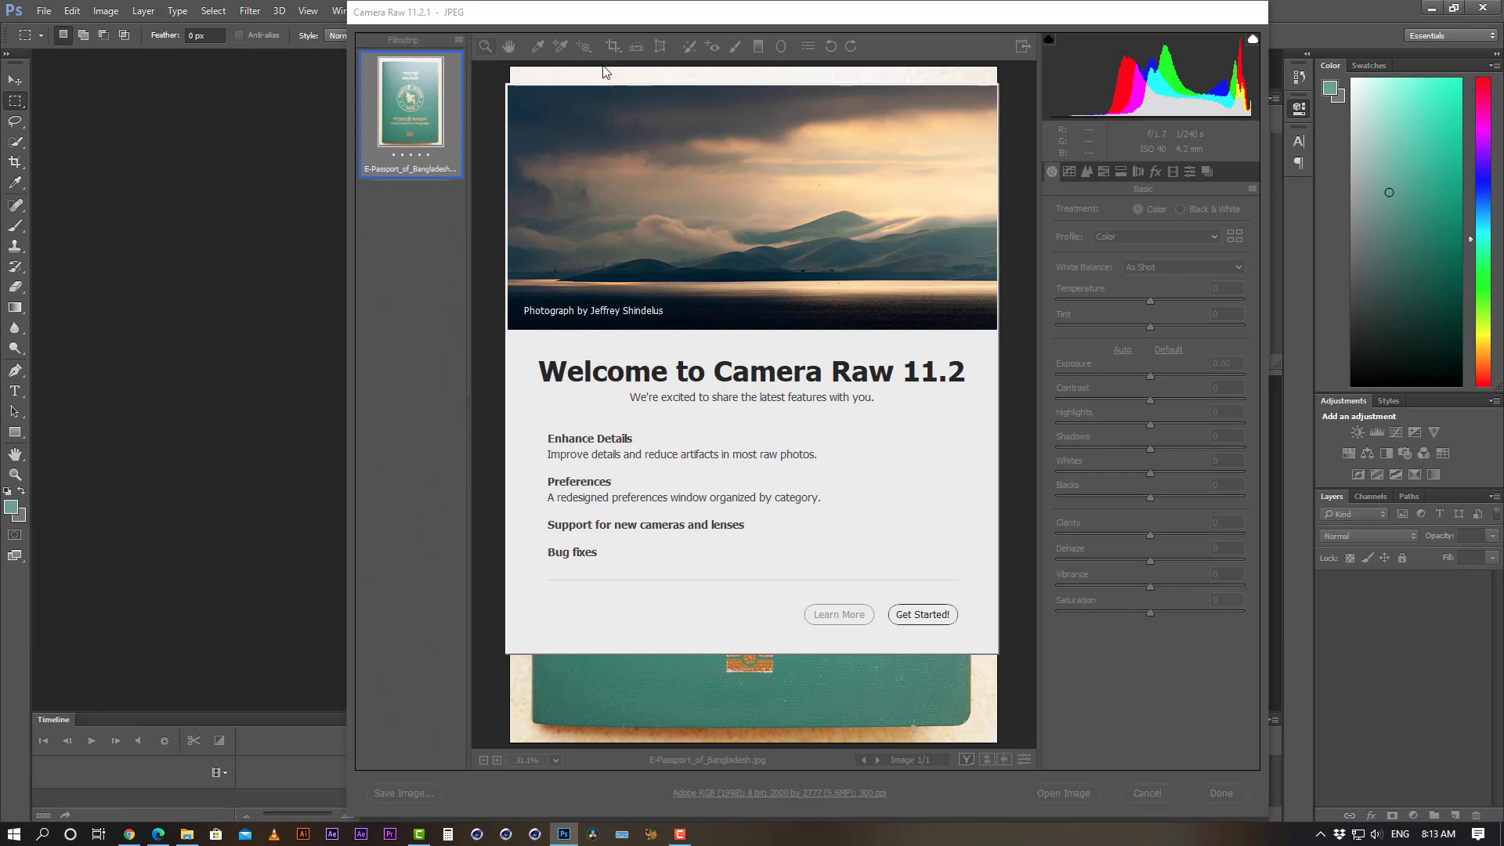
pyautogui.press('Return')
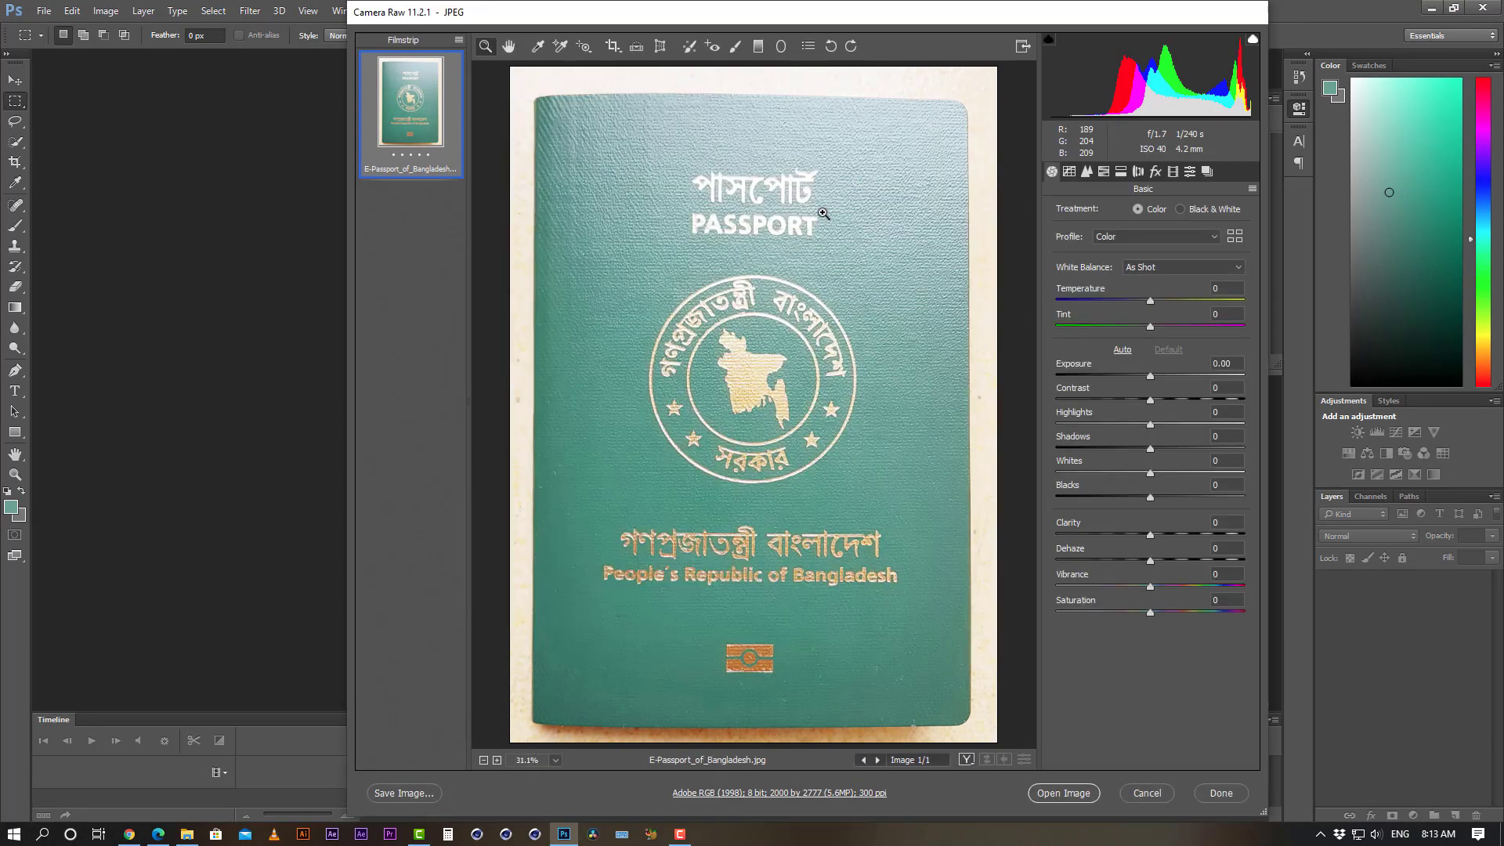
pyautogui.click(1147, 791)
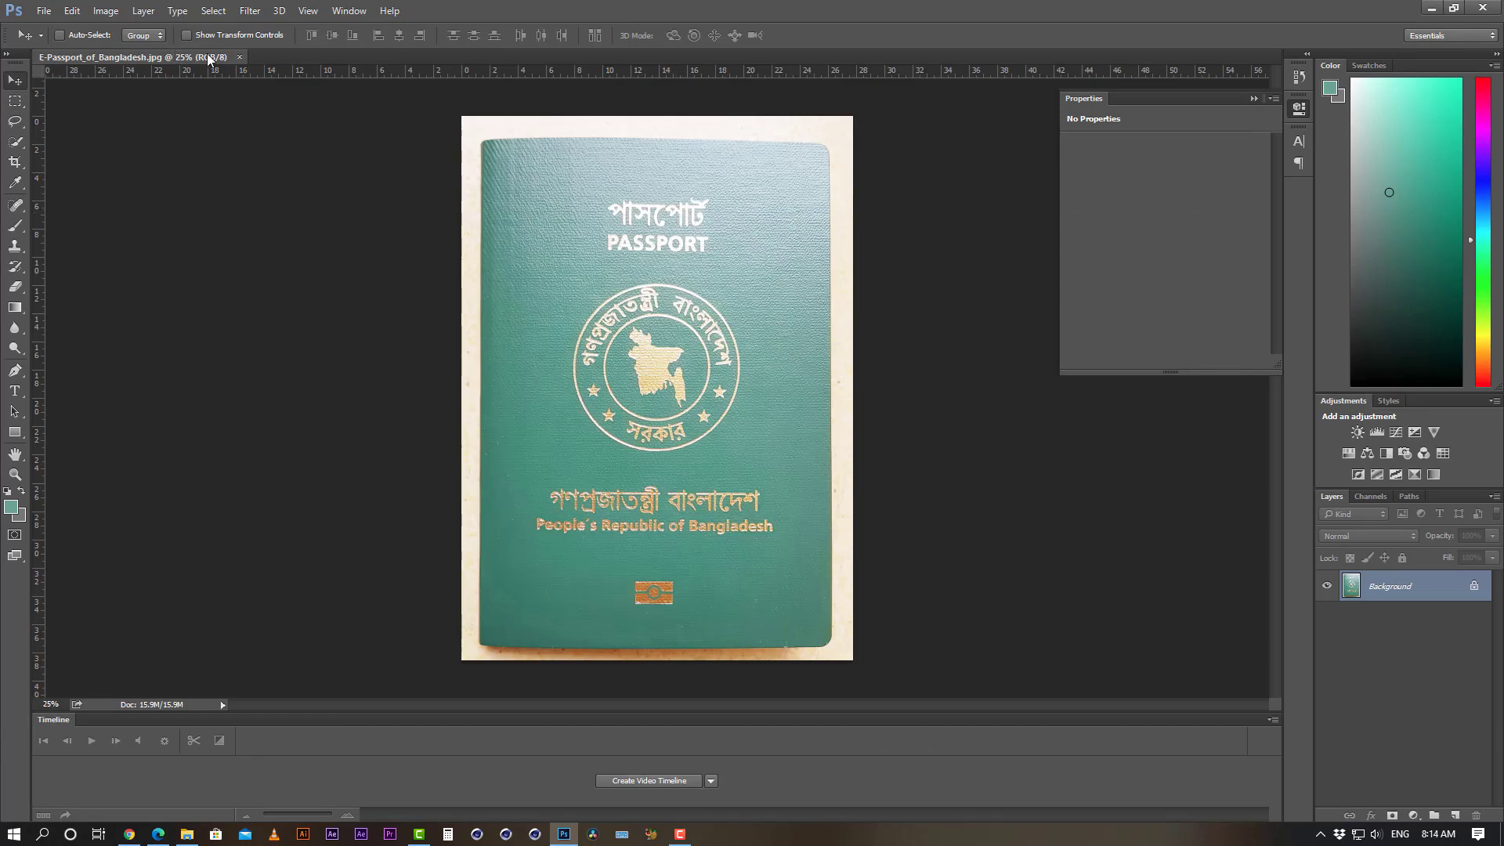
pyautogui.click(239, 58)
# - Open the photo IMG_0704 from the "07. Riyadh Outing 2" folder in Camera Backup on the EPERSONAL (F:) drive
pyautogui.click(44, 10)
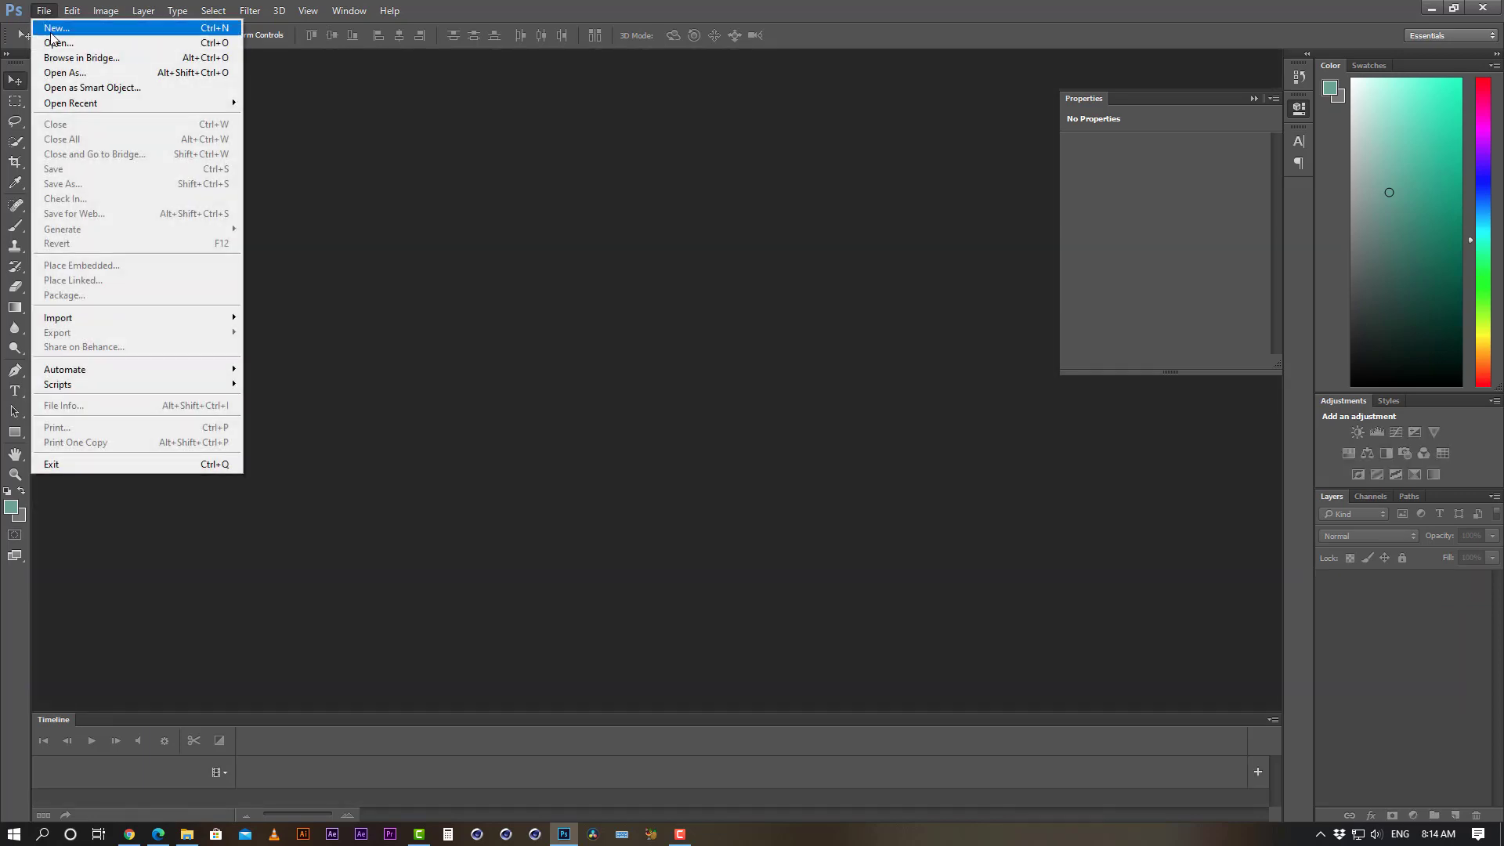
pyautogui.click(59, 43)
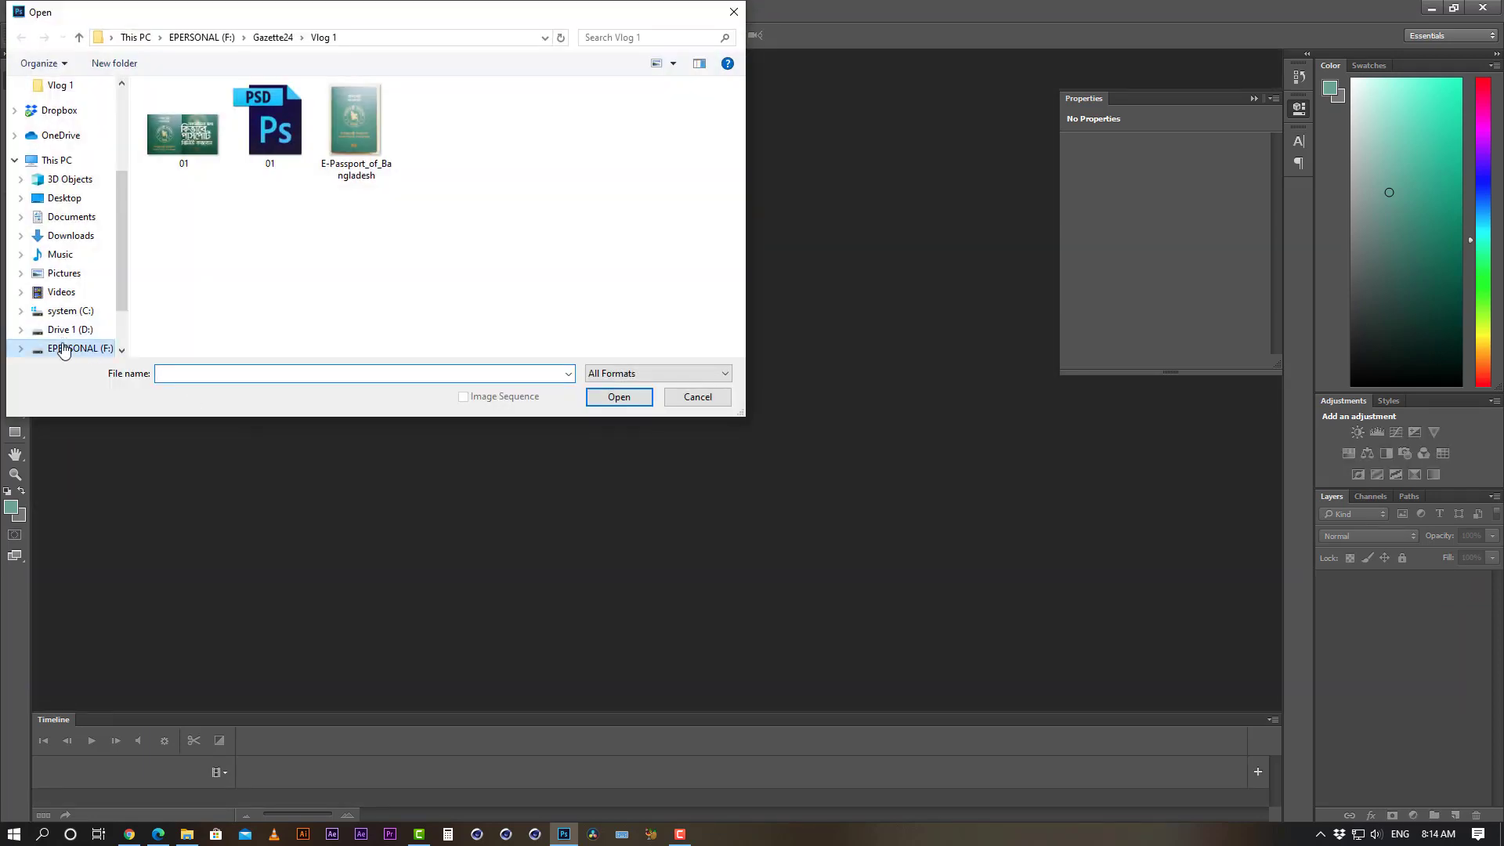
pyautogui.click(66, 348)
pyautogui.doubleClick(208, 283)
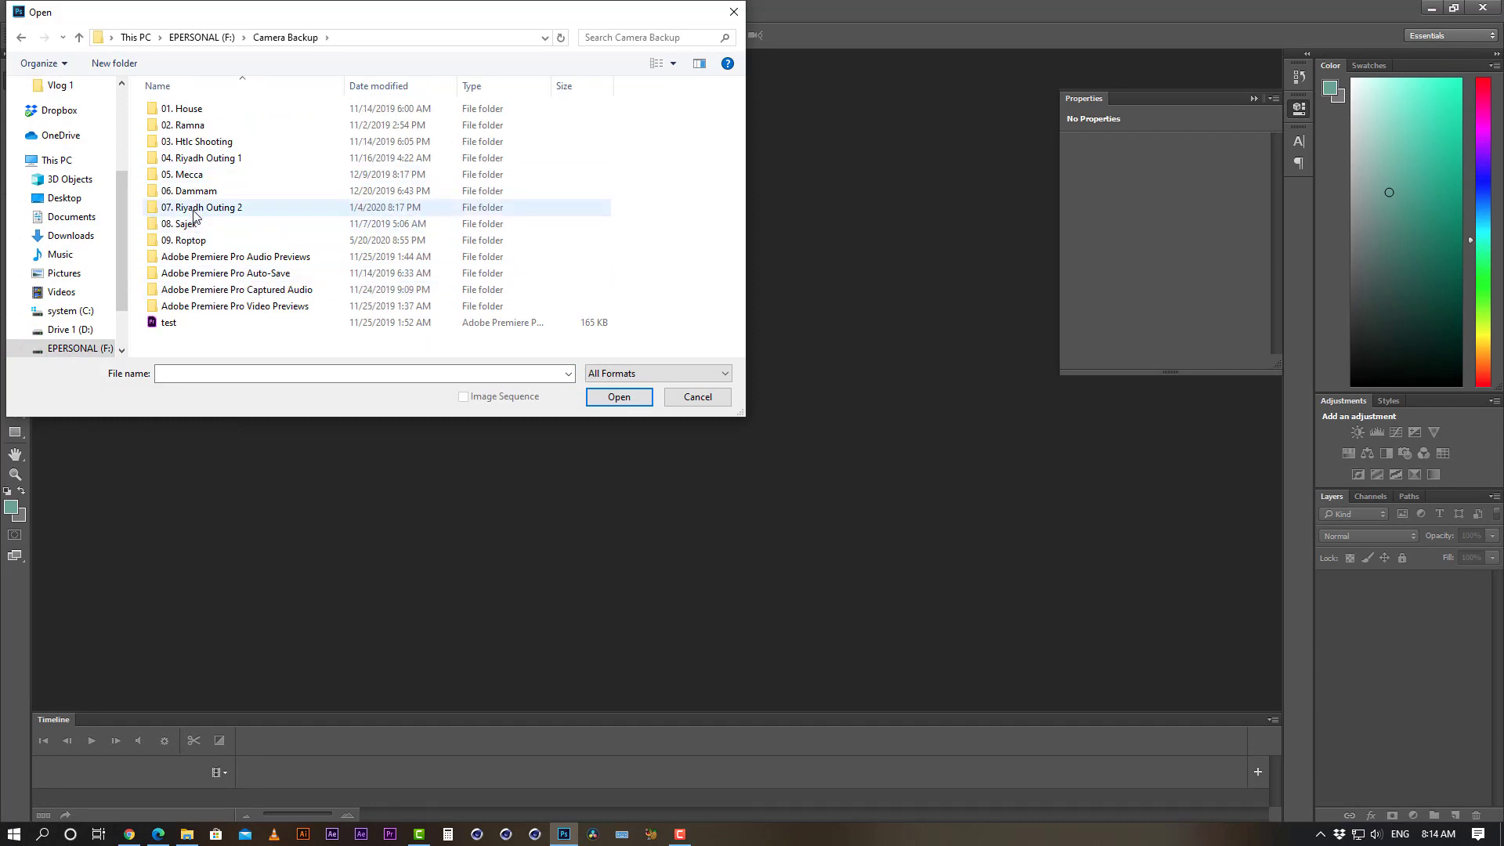
pyautogui.click(194, 210)
pyautogui.doubleClick(194, 210)
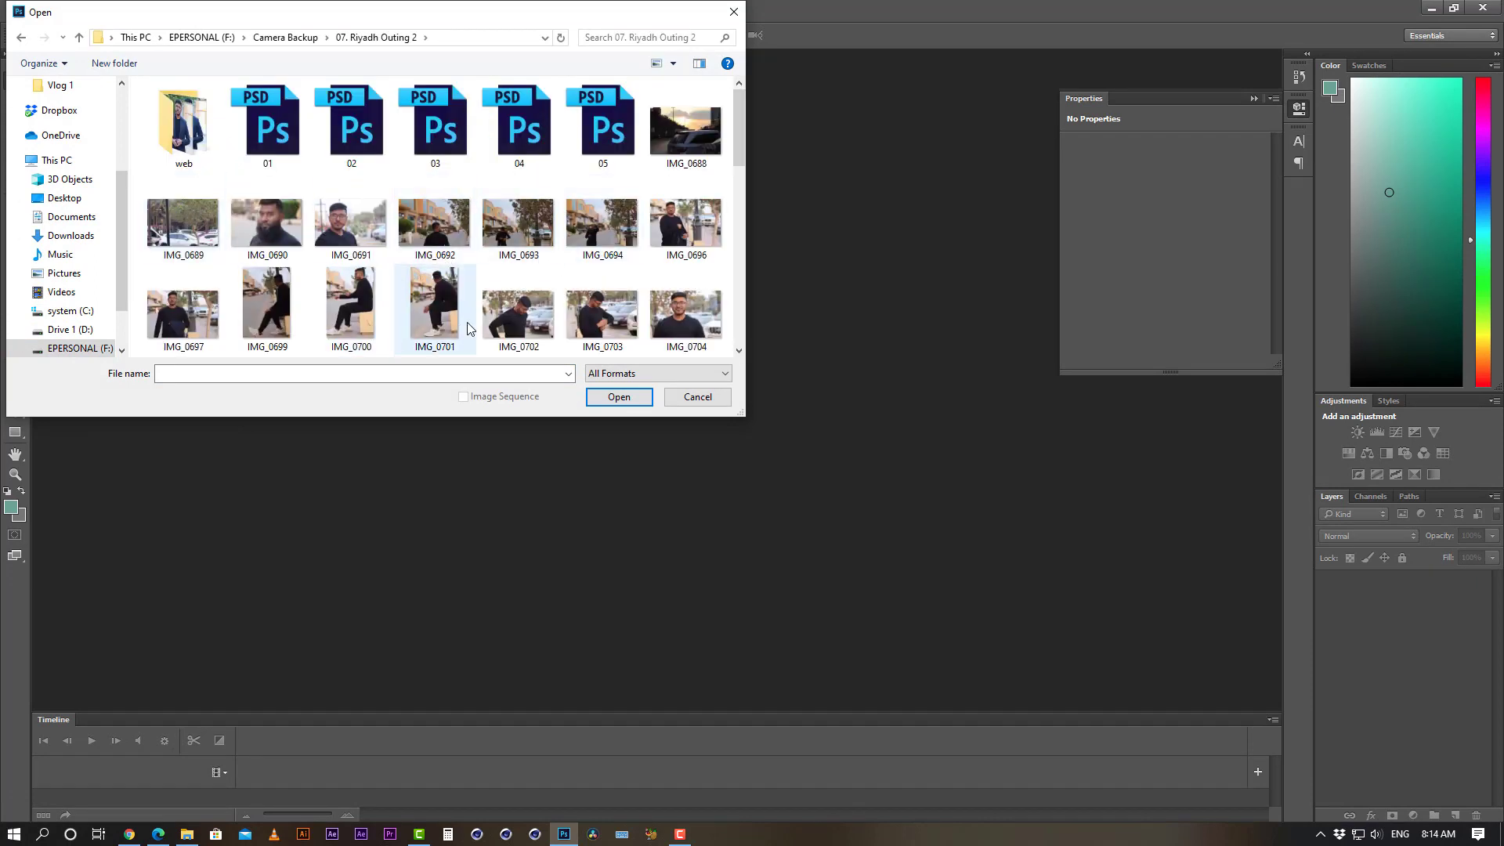
pyautogui.scroll(-2, 576, 312)
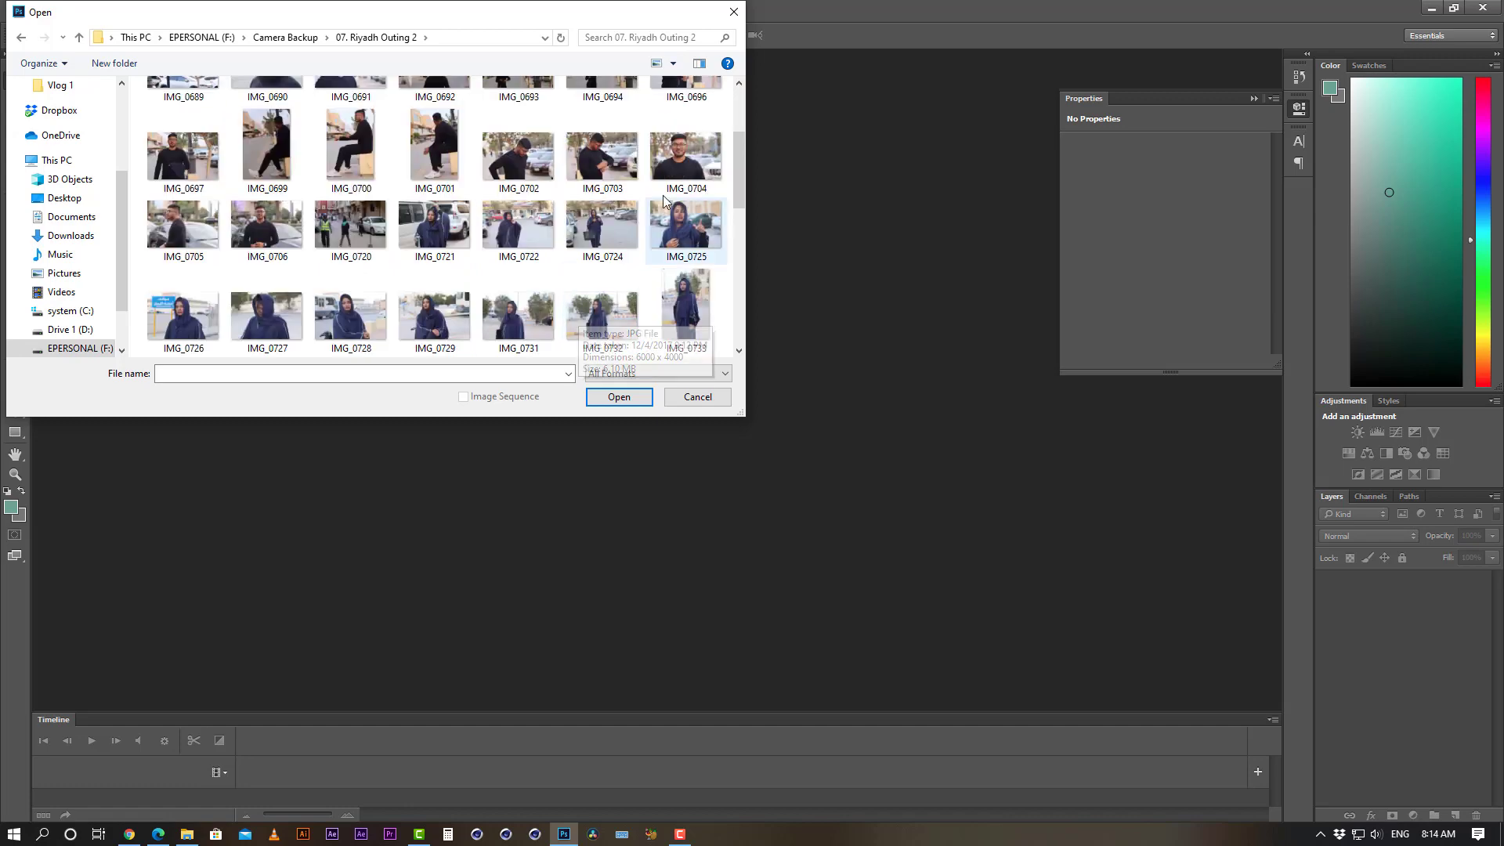
pyautogui.doubleClick(683, 160)
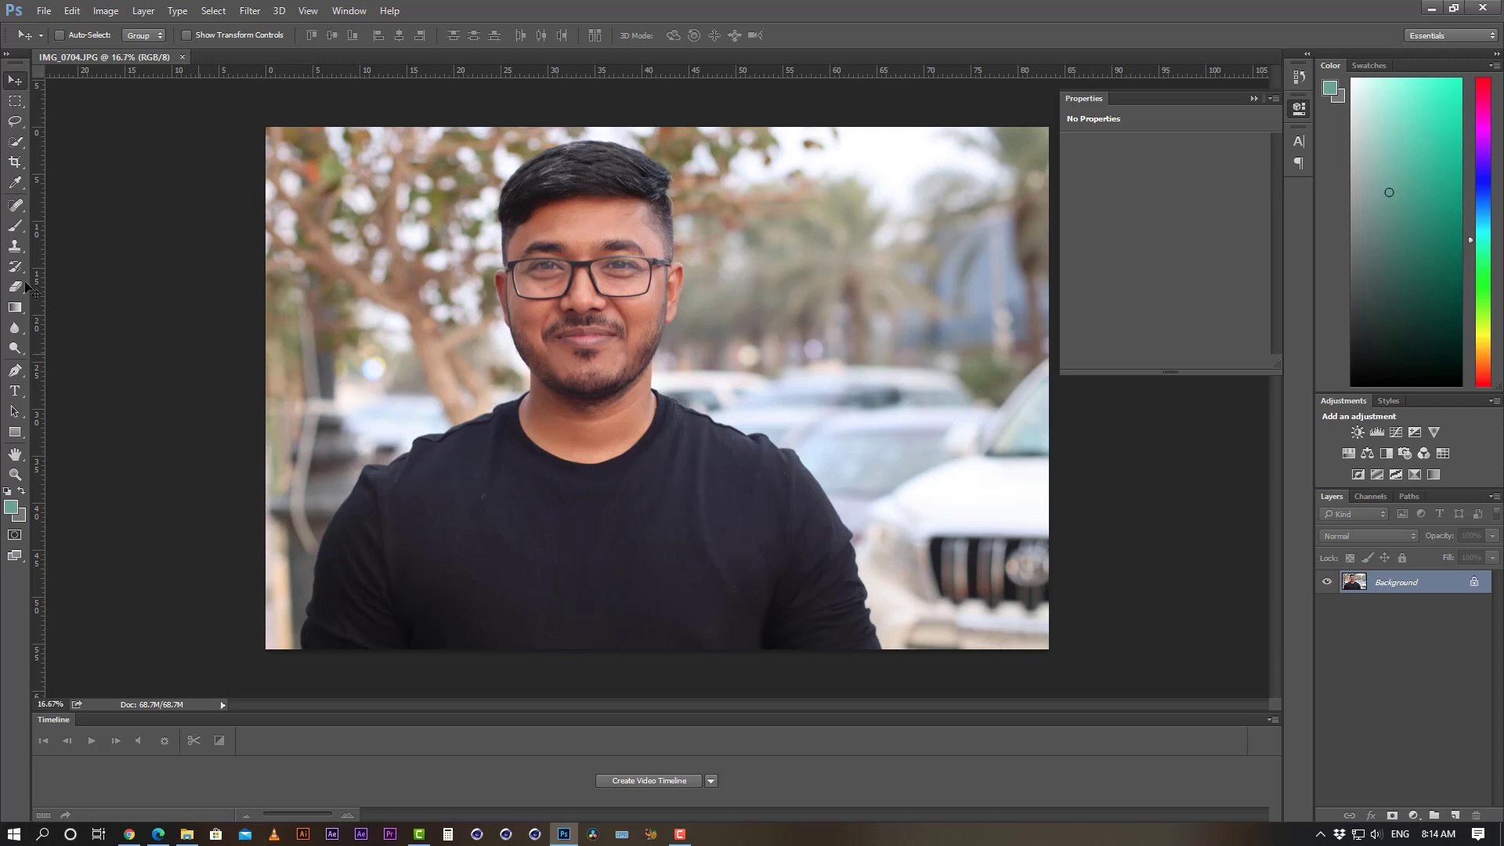
pyautogui.click(43, 11)
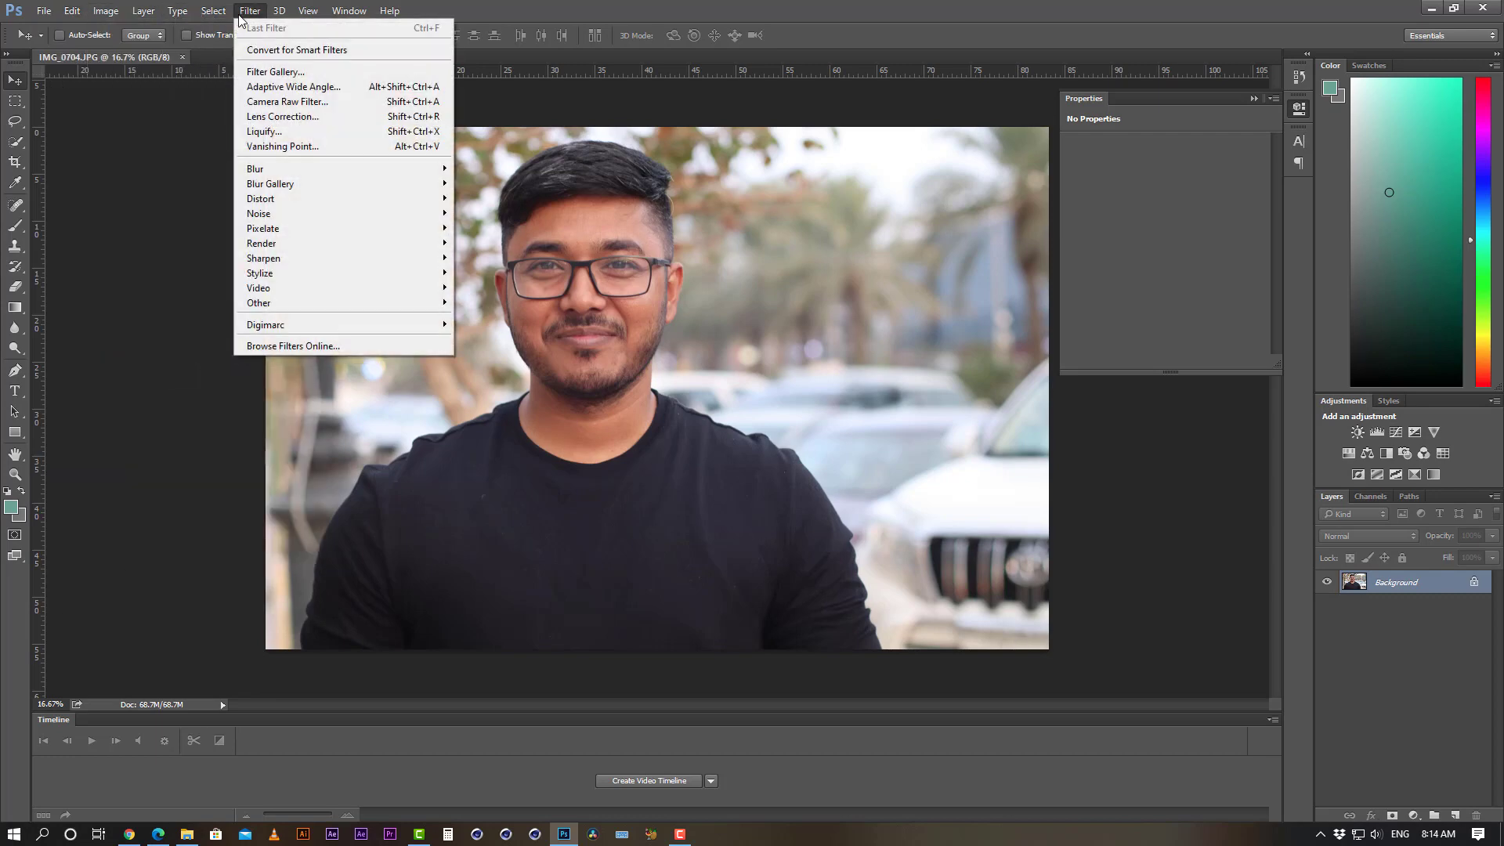
pyautogui.moveTo(360, 19)
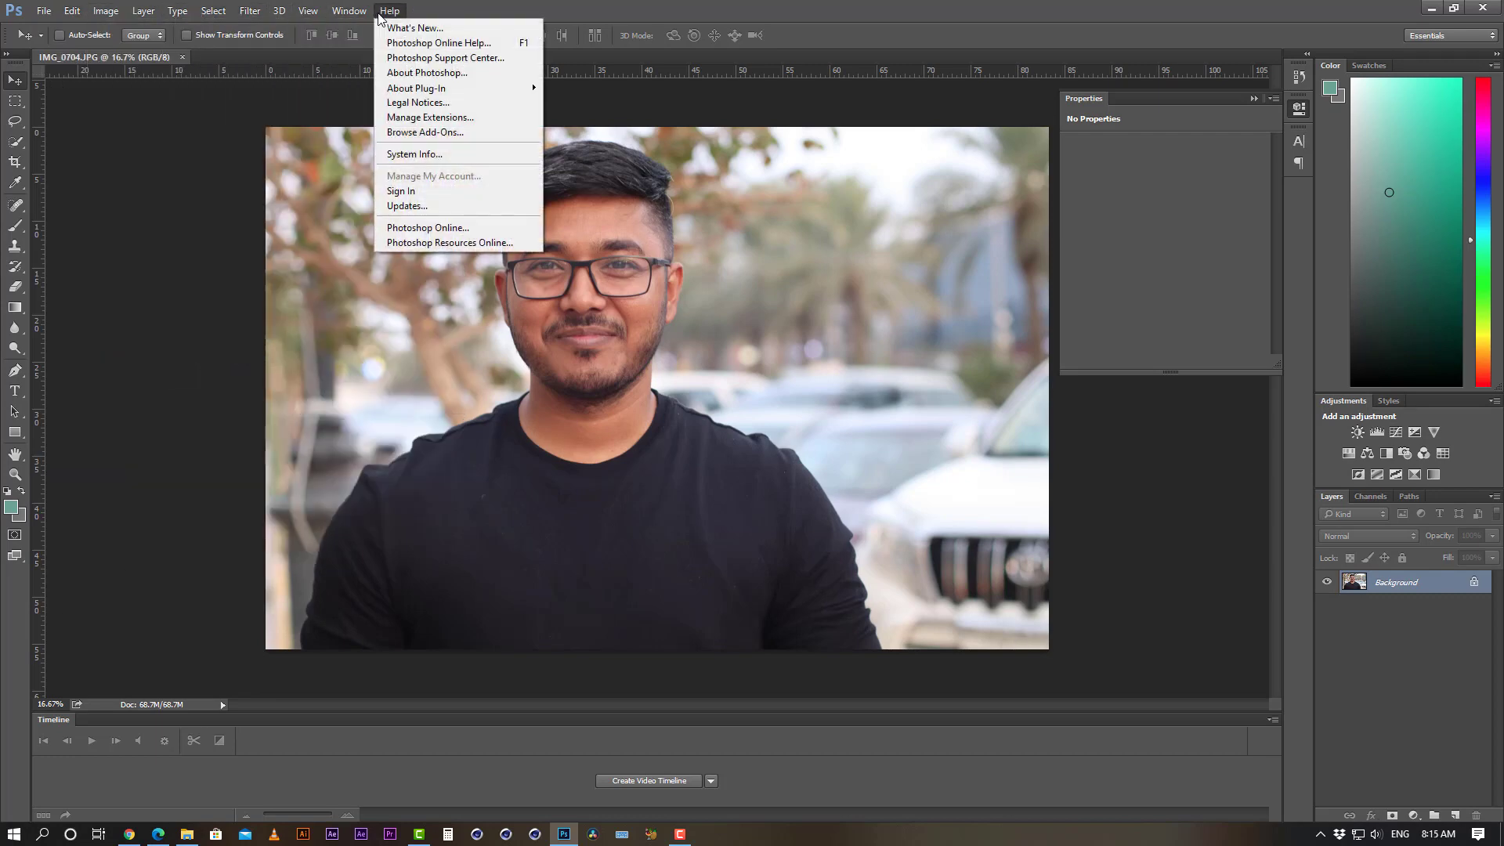
pyautogui.click(782, 6)
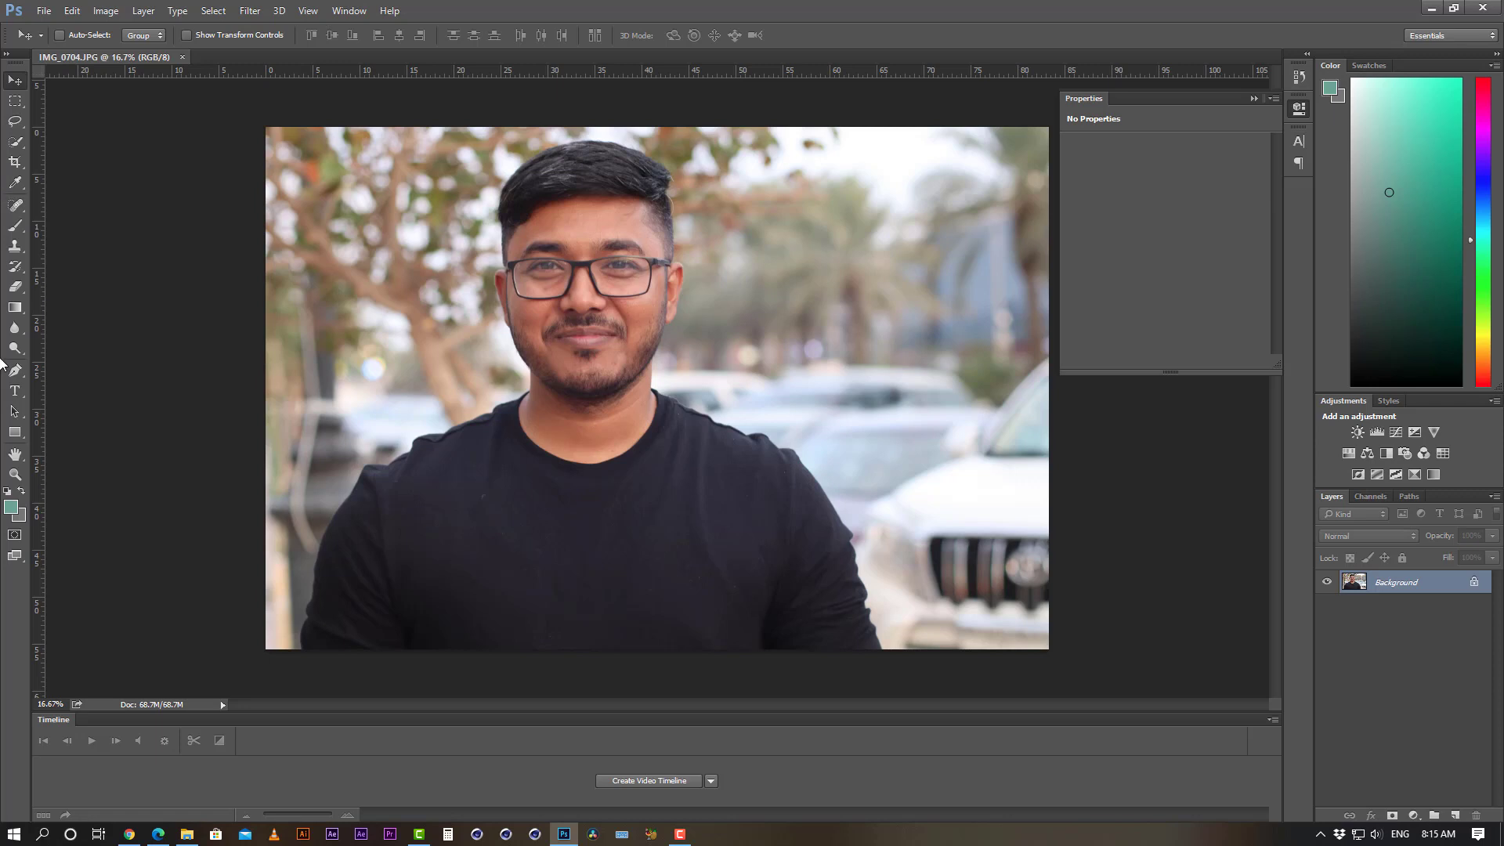
# - Unlock the photo's Background layer so that it becomes a regular layer
pyautogui.click(1473, 582)
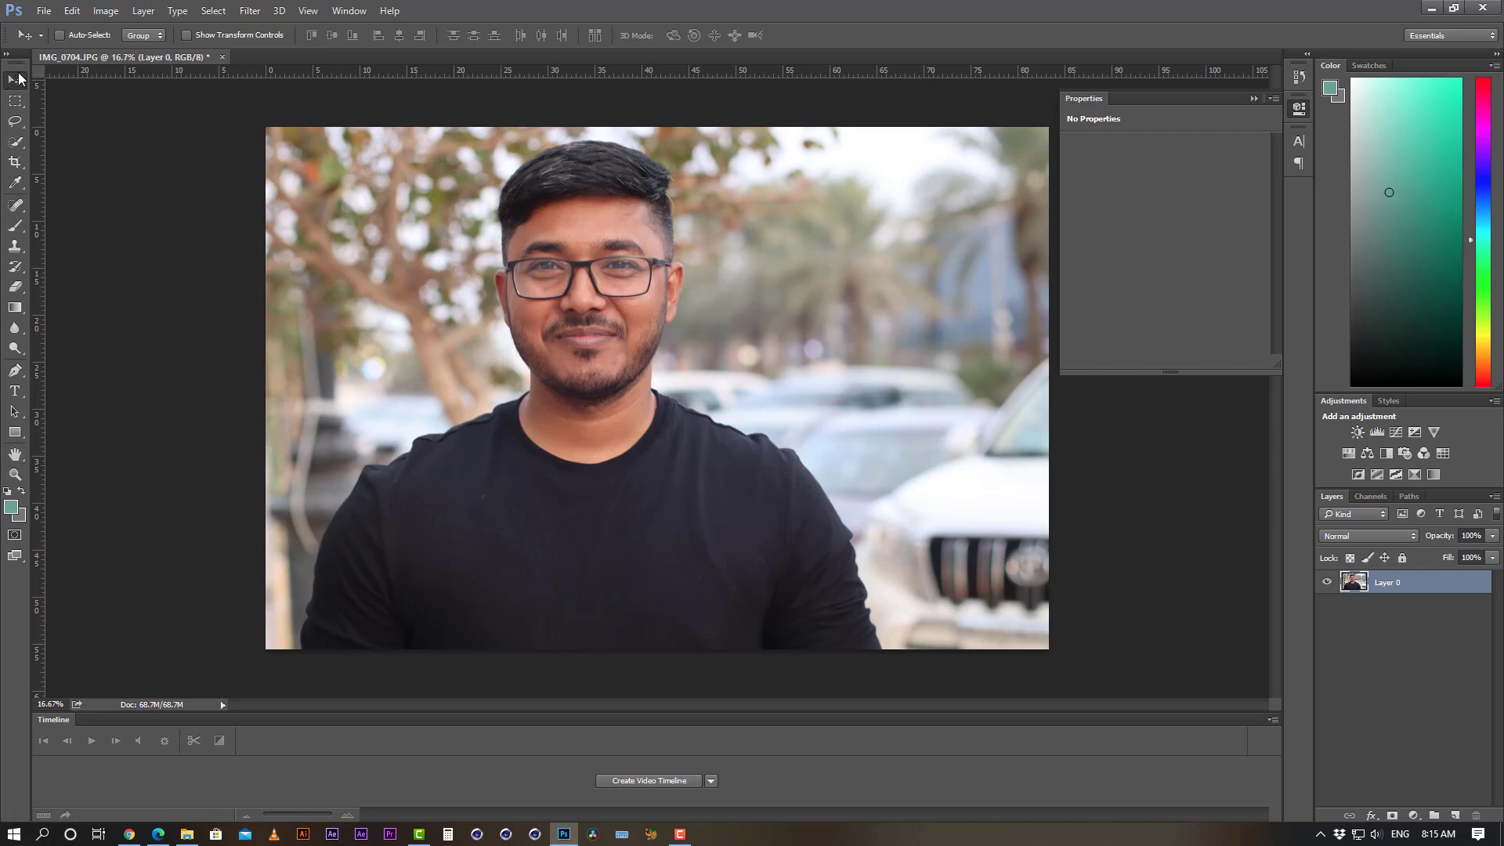
pyautogui.click(69, 11)
pyautogui.moveTo(52, 14)
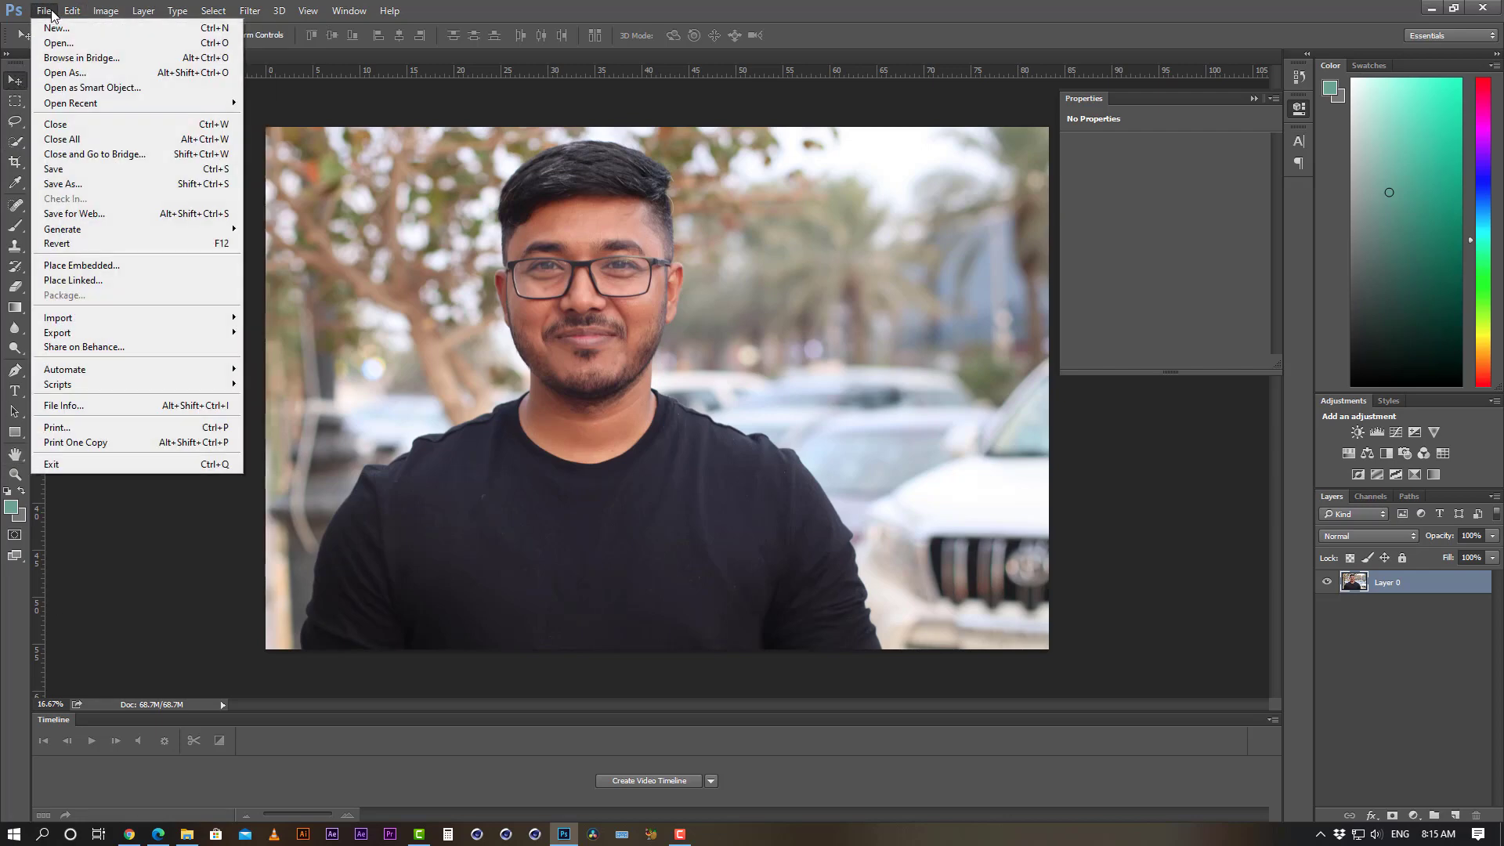
pyautogui.click(858, 5)
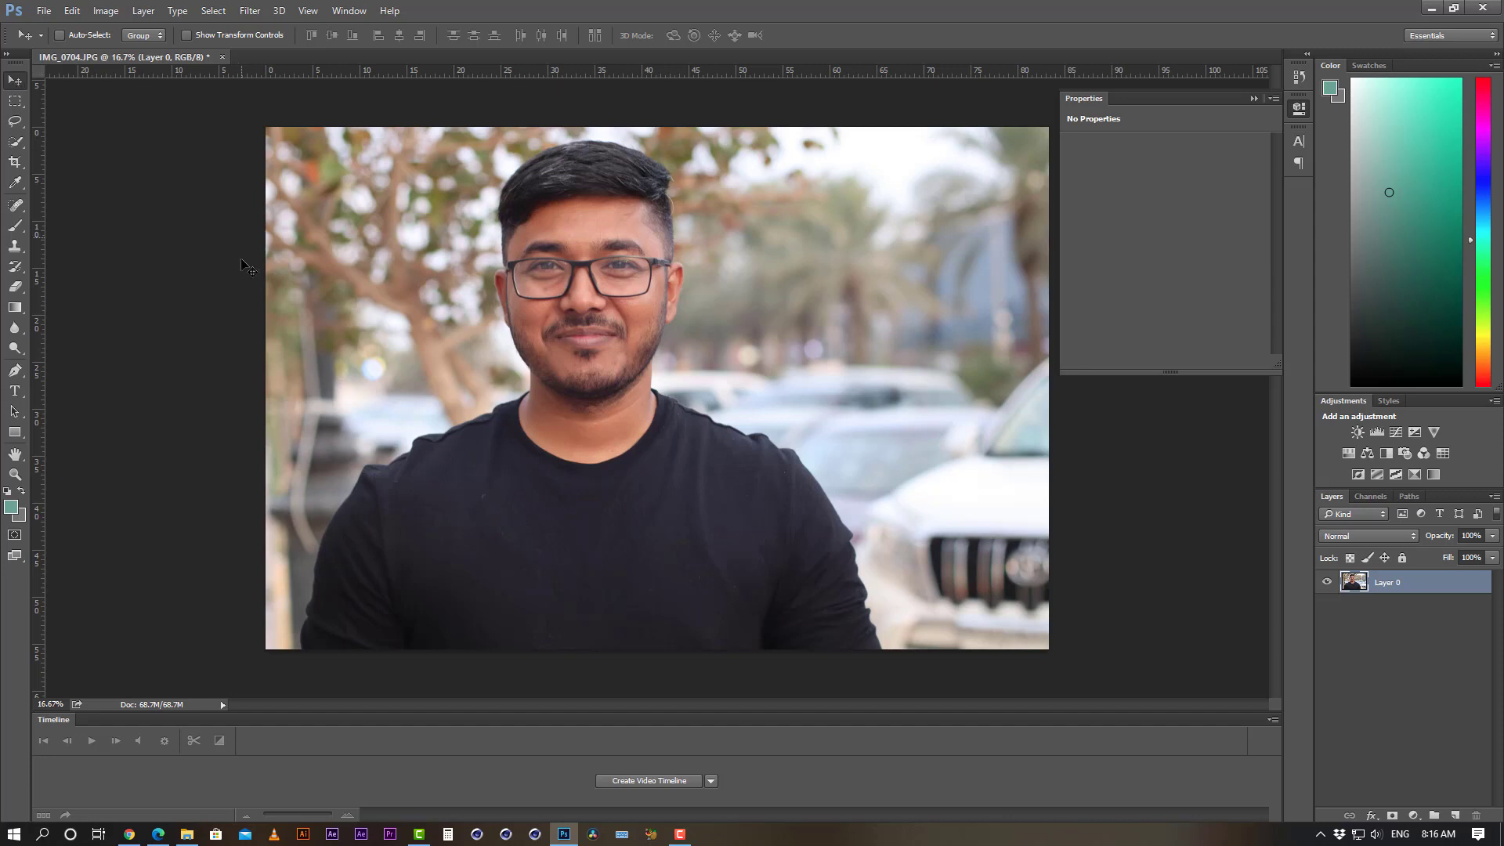
# - Shift the photo layer slightly right and up on the canvas with the Move tool, and undo the move
pyautogui.click(1391, 646)
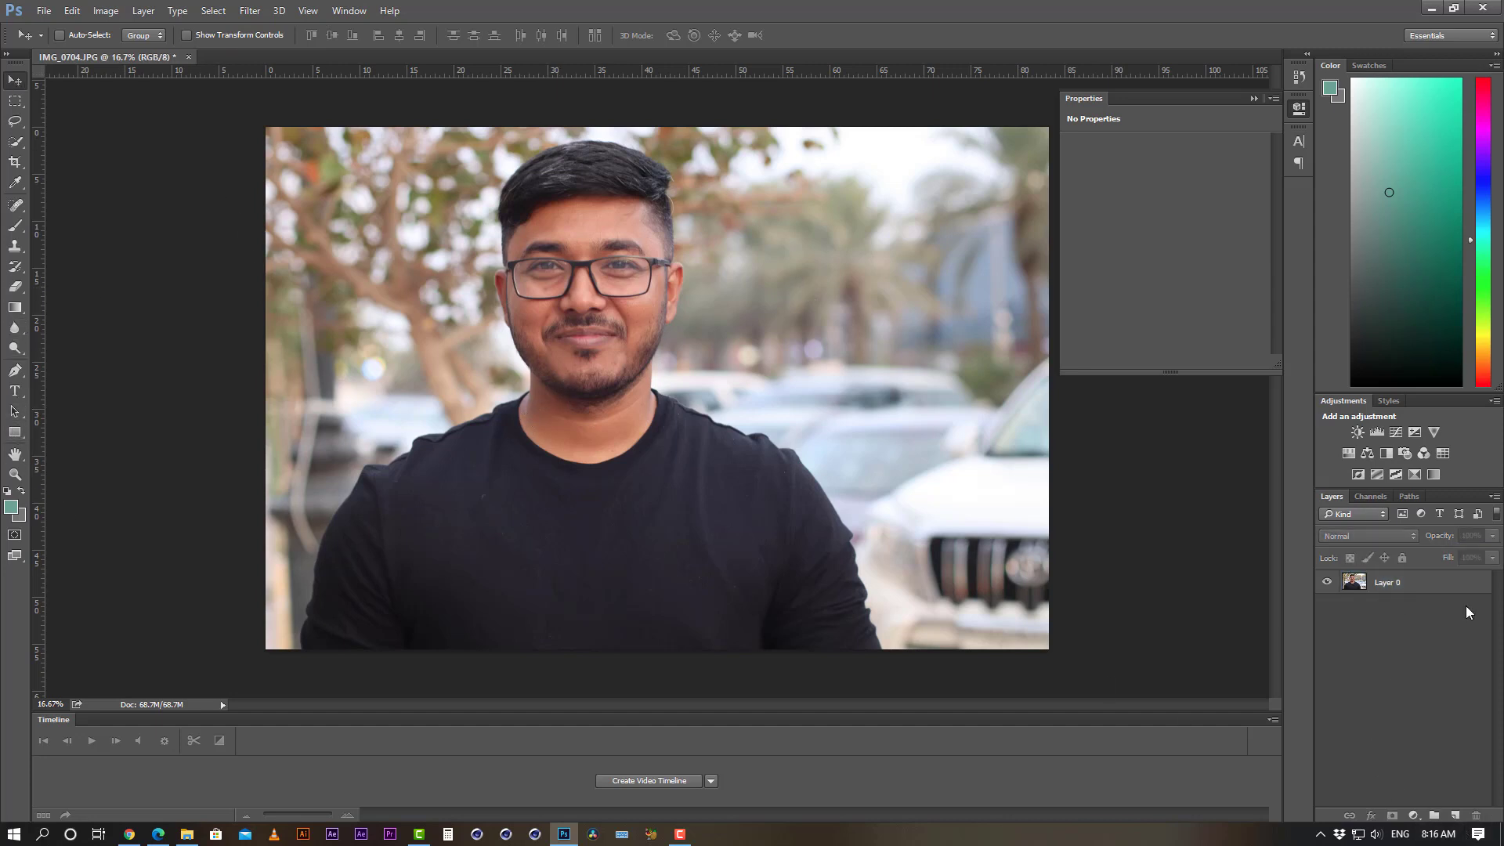
pyautogui.click(15, 143)
pyautogui.press('v')
pyautogui.click(1438, 593)
pyautogui.moveTo(337, 299); pyautogui.dragTo(761, 329)
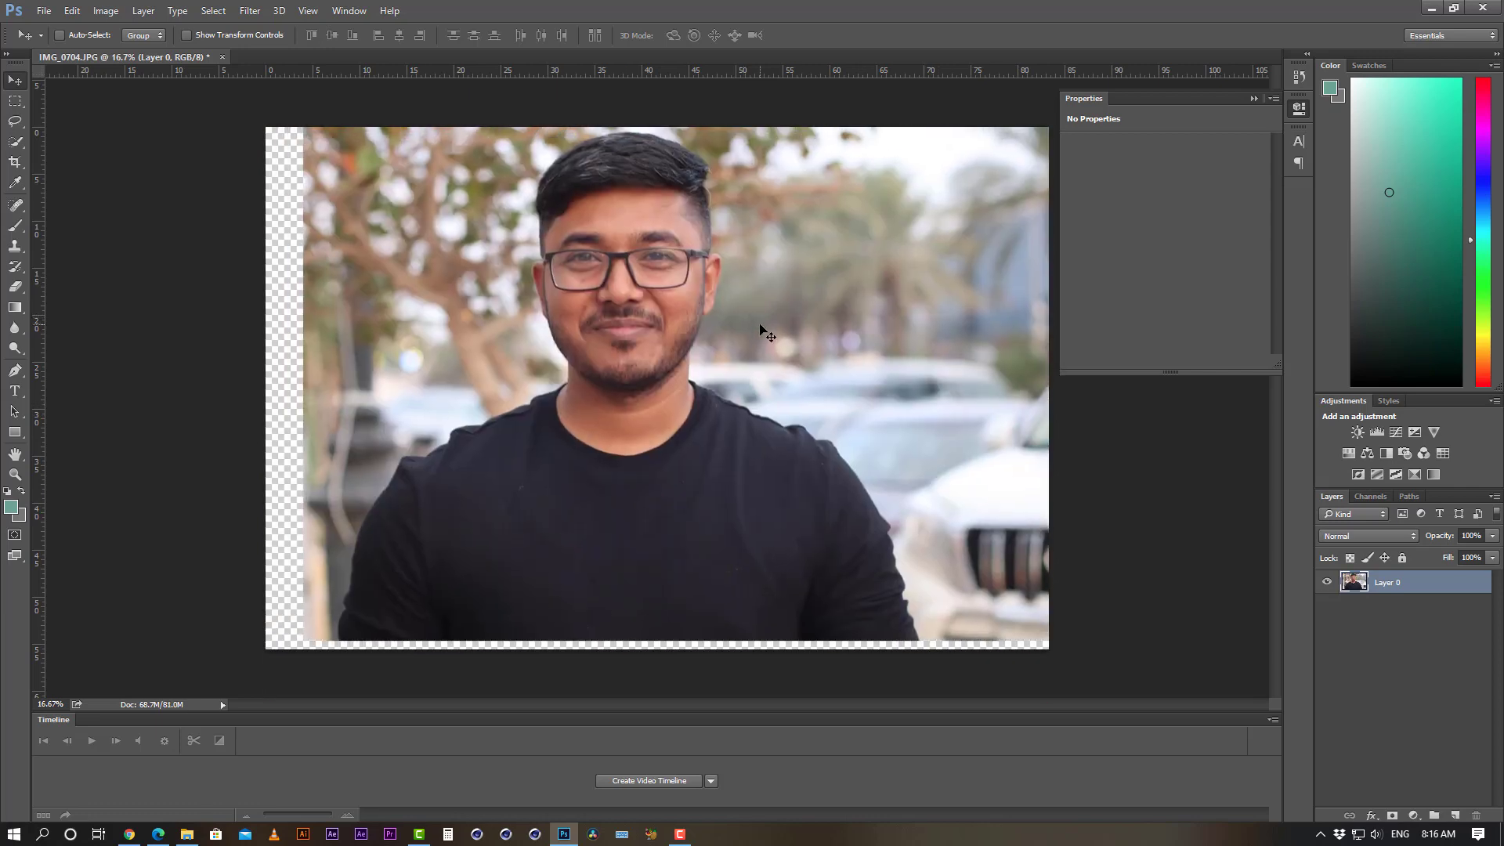
pyautogui.hotkey('ctrl', 'z')
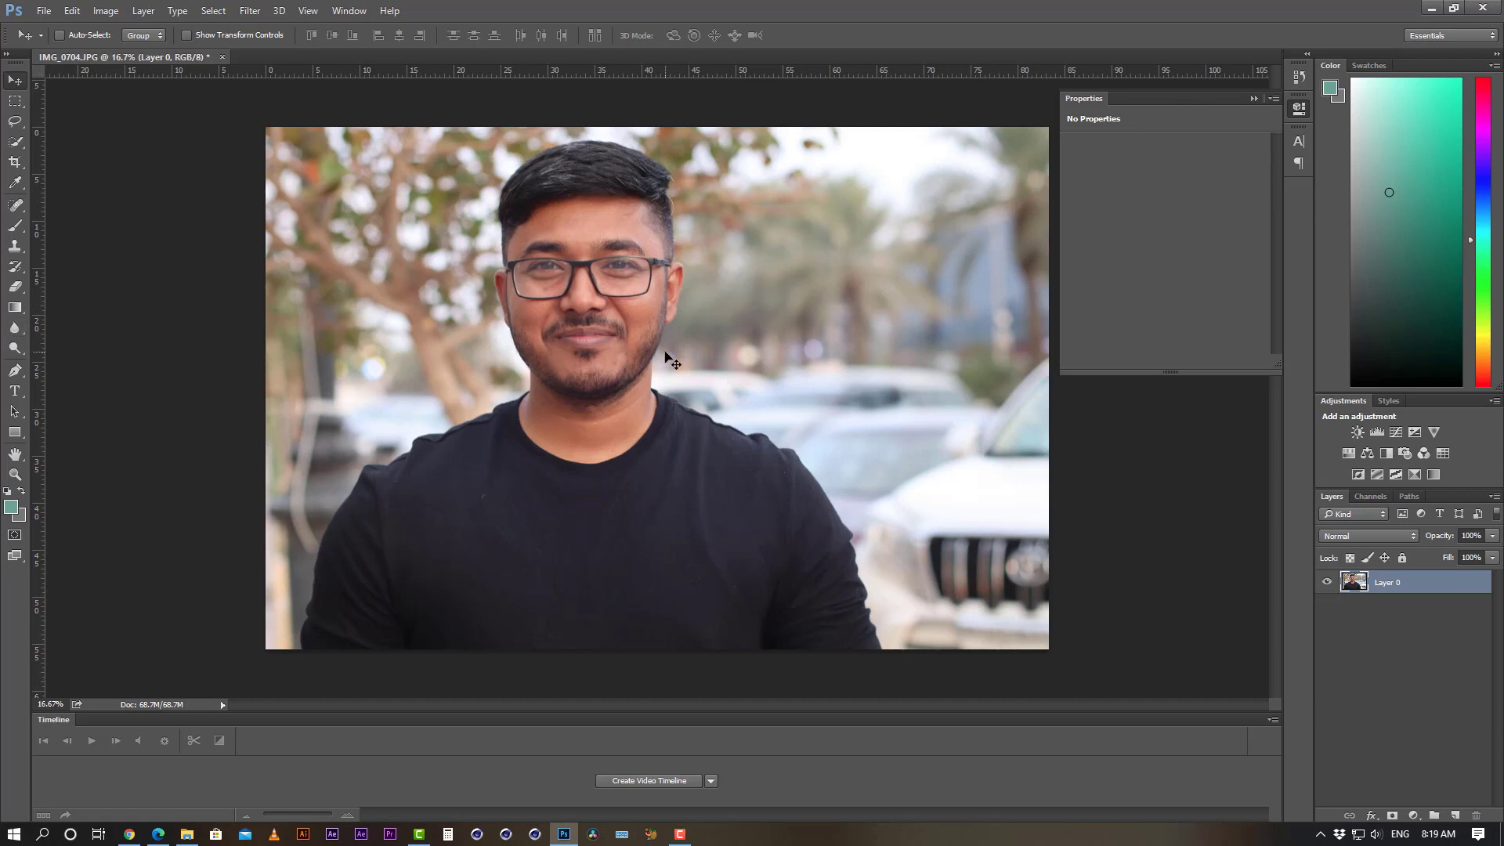
# - Paint thin teal freehand lines with the 13 px Brush over the photo's background, from the man's right-hand-side shoulder up to the palm trees
pyautogui.press('b')
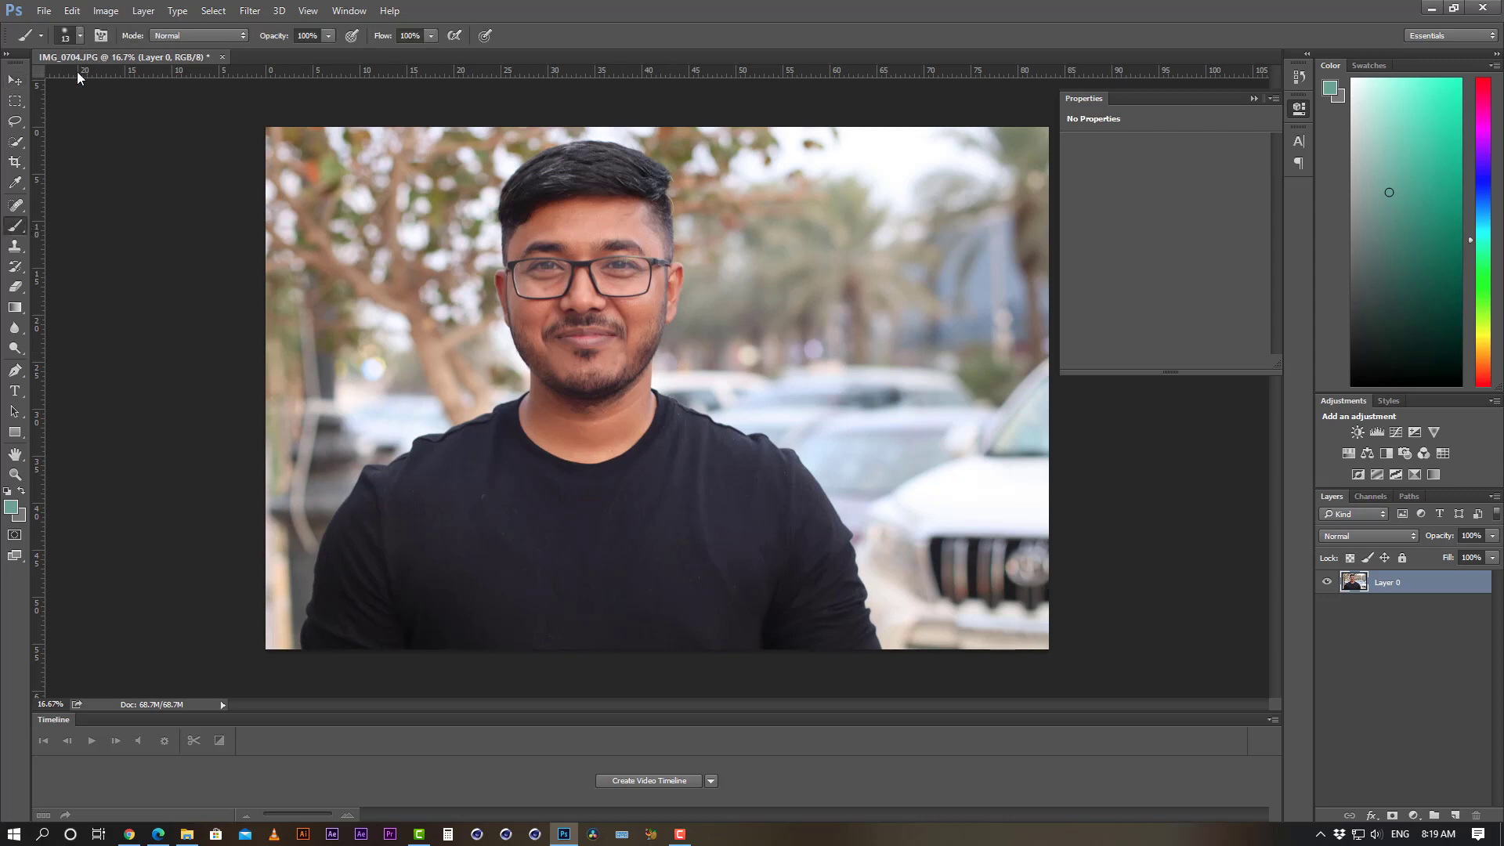
pyautogui.moveTo(616, 269); pyautogui.dragTo(592, 336)
pyautogui.hotkey('ctrl', 'z')
pyautogui.moveTo(829, 501); pyautogui.dragTo(829, 566)
pyautogui.moveTo(860, 354); pyautogui.dragTo(860, 519)
pyautogui.moveTo(911, 232); pyautogui.dragTo(847, 318)
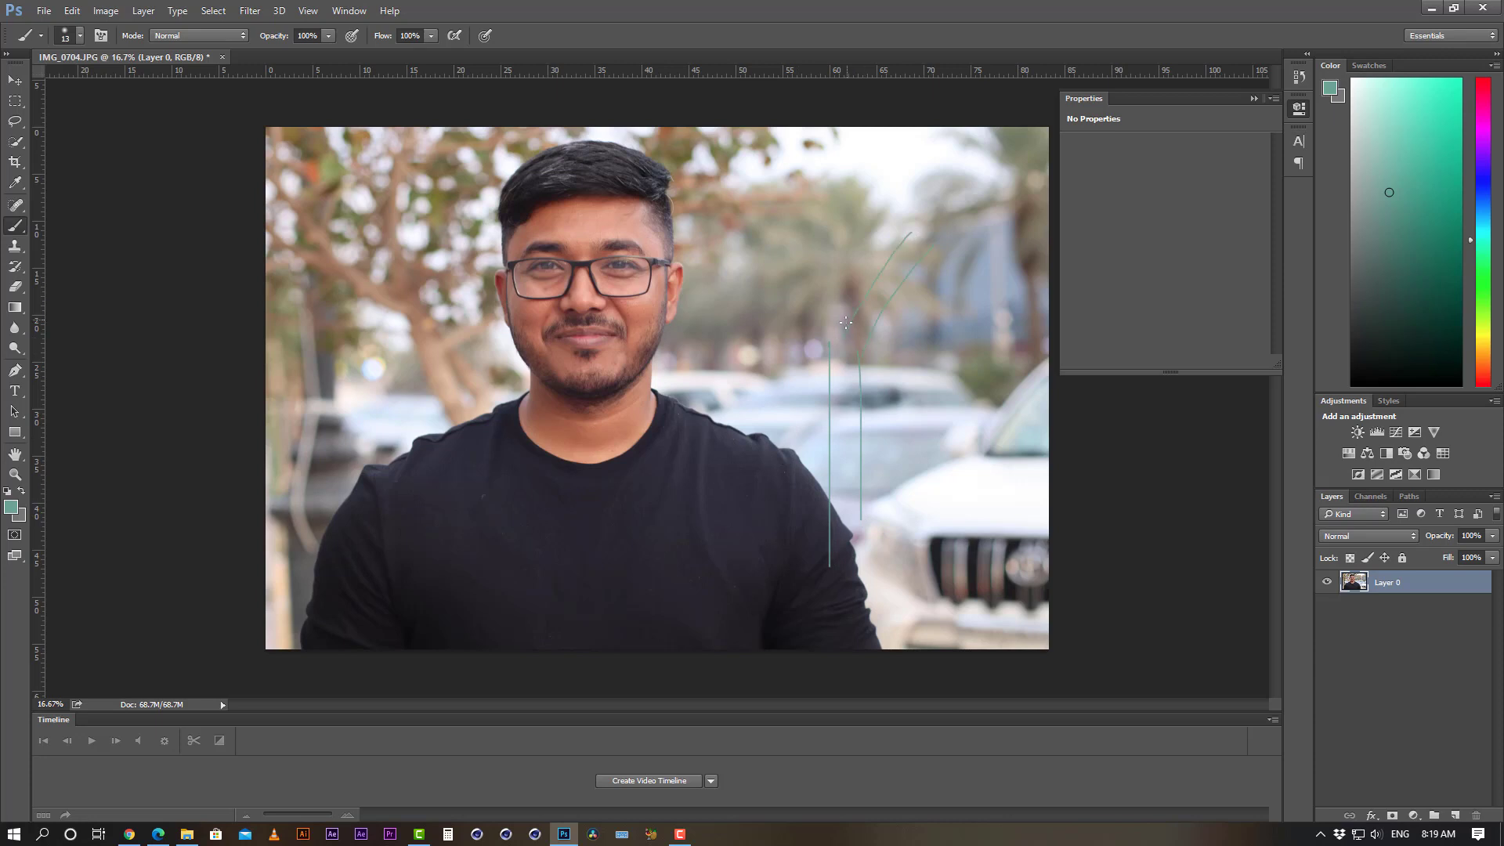
pyautogui.moveTo(903, 237)
pyautogui.mouseDown()
pyautogui.moveTo(931, 258)
pyautogui.moveTo(906, 246)
pyautogui.moveTo(931, 229)
pyautogui.moveTo(911, 231)
pyautogui.moveTo(925, 197)
pyautogui.moveTo(940, 216)
pyautogui.moveTo(1008, 190)
pyautogui.moveTo(956, 209)
pyautogui.moveTo(936, 238)
pyautogui.moveTo(1007, 209)
pyautogui.mouseUp()
pyautogui.moveTo(858, 385)
pyautogui.mouseDown()
pyautogui.moveTo(853, 552)
pyautogui.moveTo(862, 517)
pyautogui.moveTo(885, 582)
pyautogui.mouseUp()
pyautogui.moveTo(845, 511); pyautogui.dragTo(874, 585)
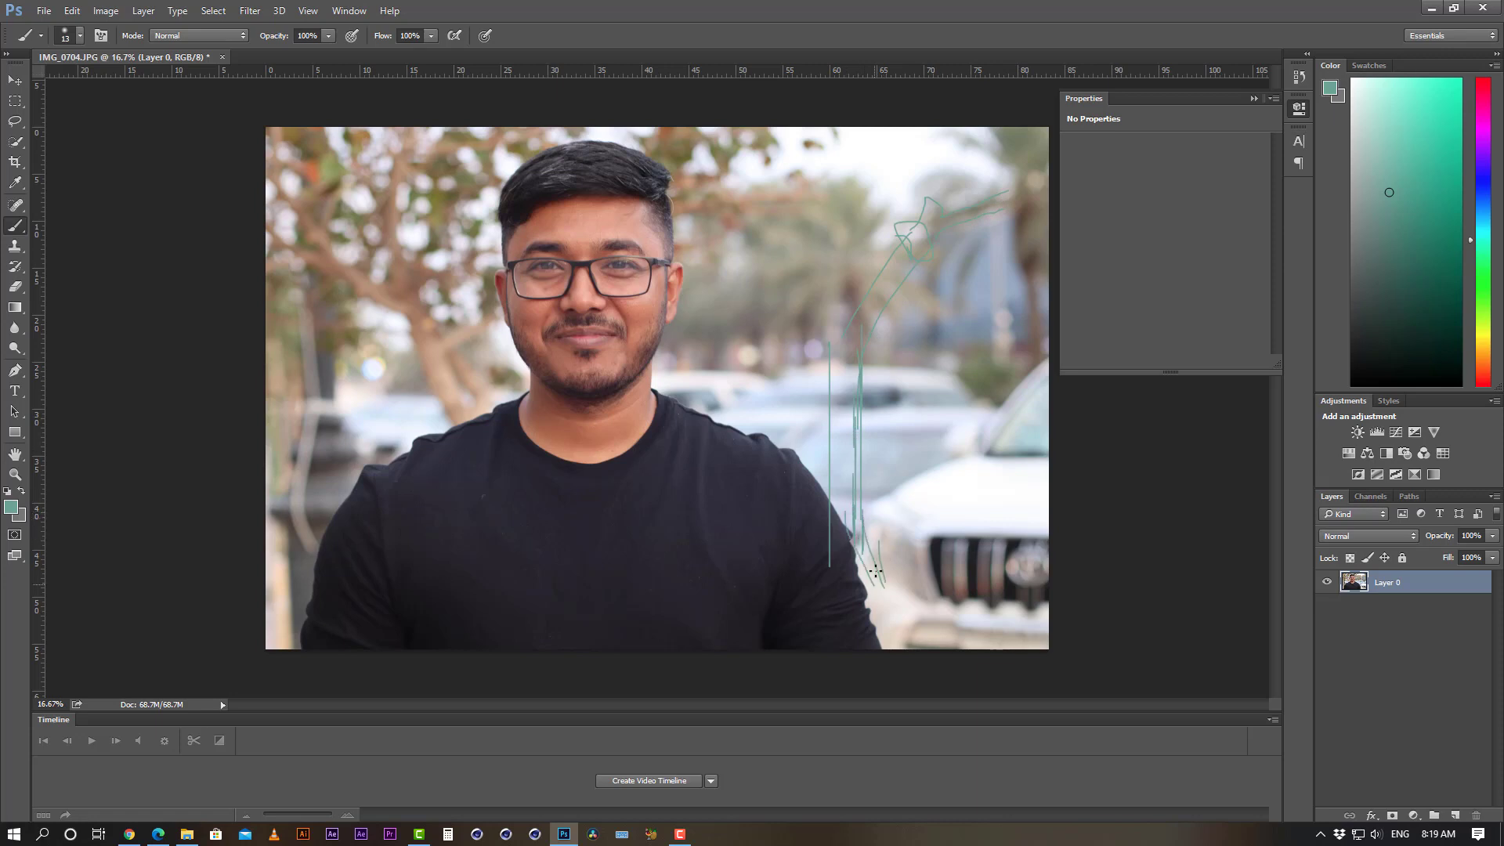
# - Paint more teal strokes beside the man's right-hand-side shoulder and above it, switching the Brush to a bristle tip partway
pyautogui.moveTo(841, 531)
pyautogui.mouseDown()
pyautogui.moveTo(821, 536)
pyautogui.moveTo(795, 618)
pyautogui.moveTo(850, 598)
pyautogui.moveTo(899, 604)
pyautogui.mouseUp()
pyautogui.click(80, 35)
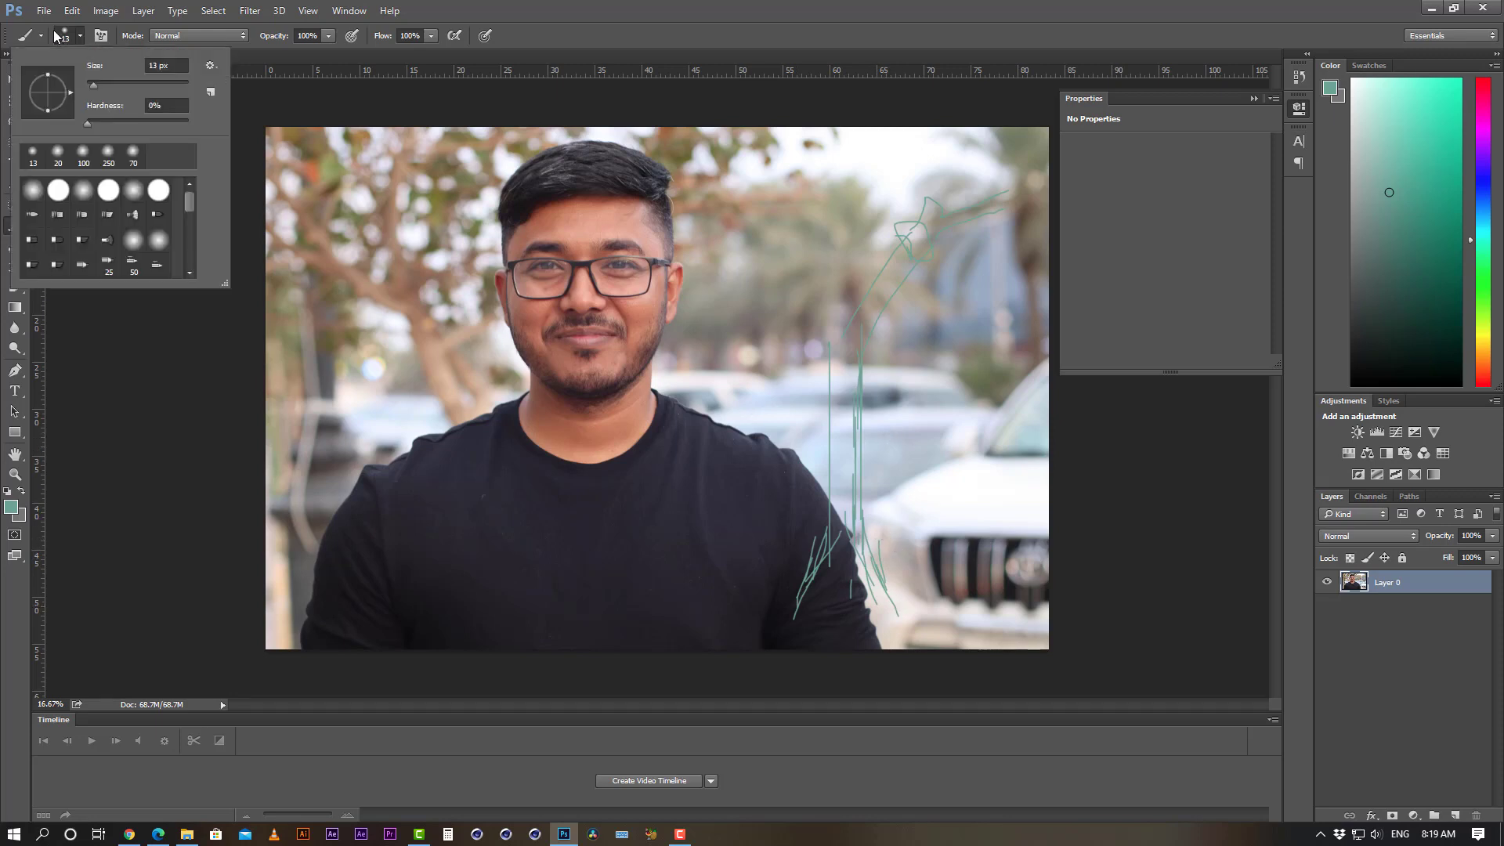
pyautogui.click(157, 214)
pyautogui.click(841, 333)
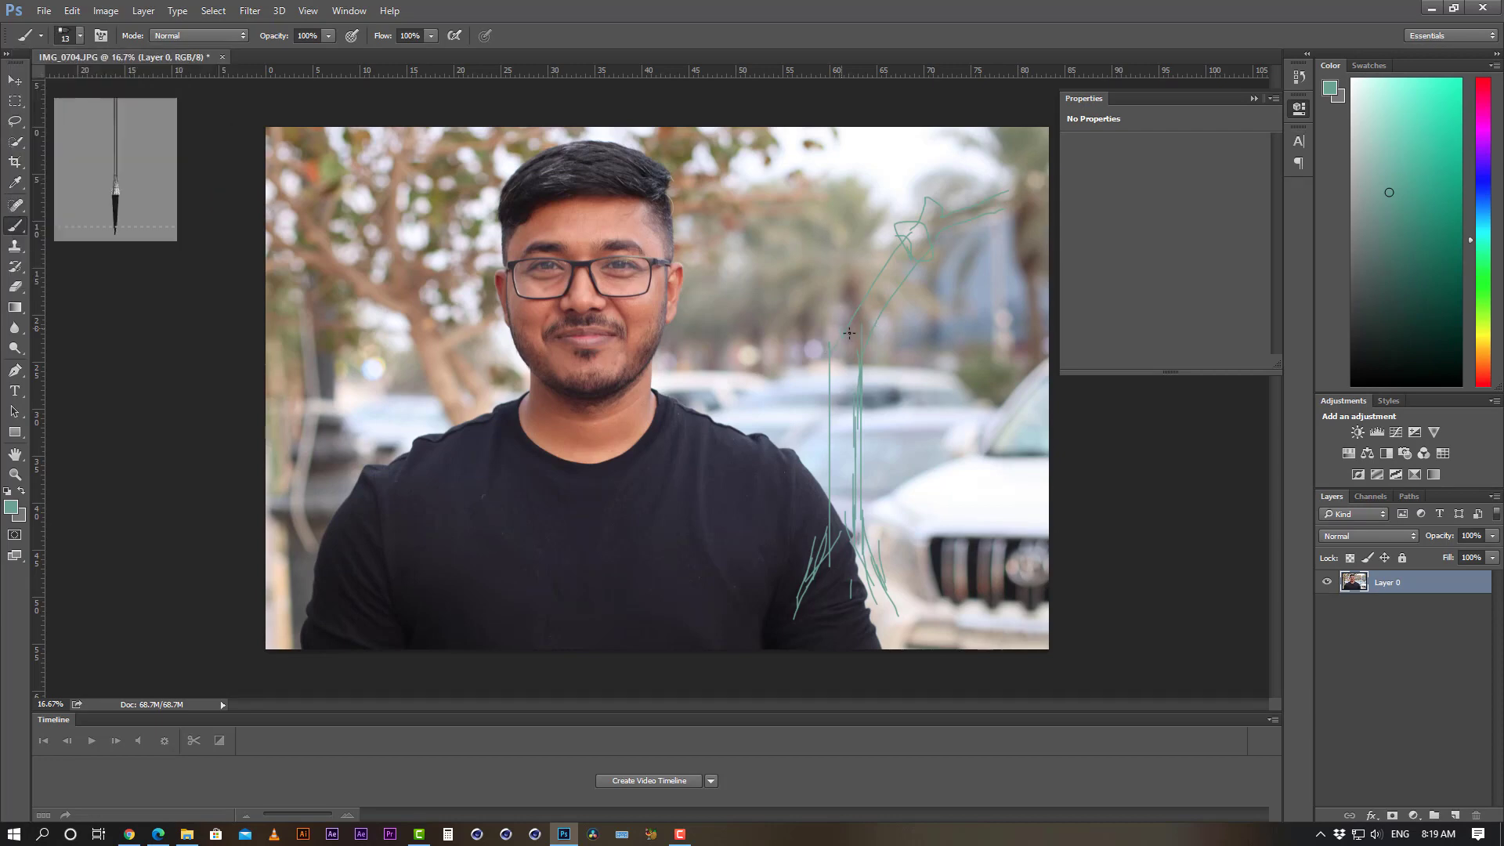
pyautogui.moveTo(842, 334)
pyautogui.mouseDown()
pyautogui.moveTo(823, 399)
pyautogui.moveTo(827, 540)
pyautogui.moveTo(799, 595)
pyautogui.moveTo(827, 525)
pyautogui.mouseUp()
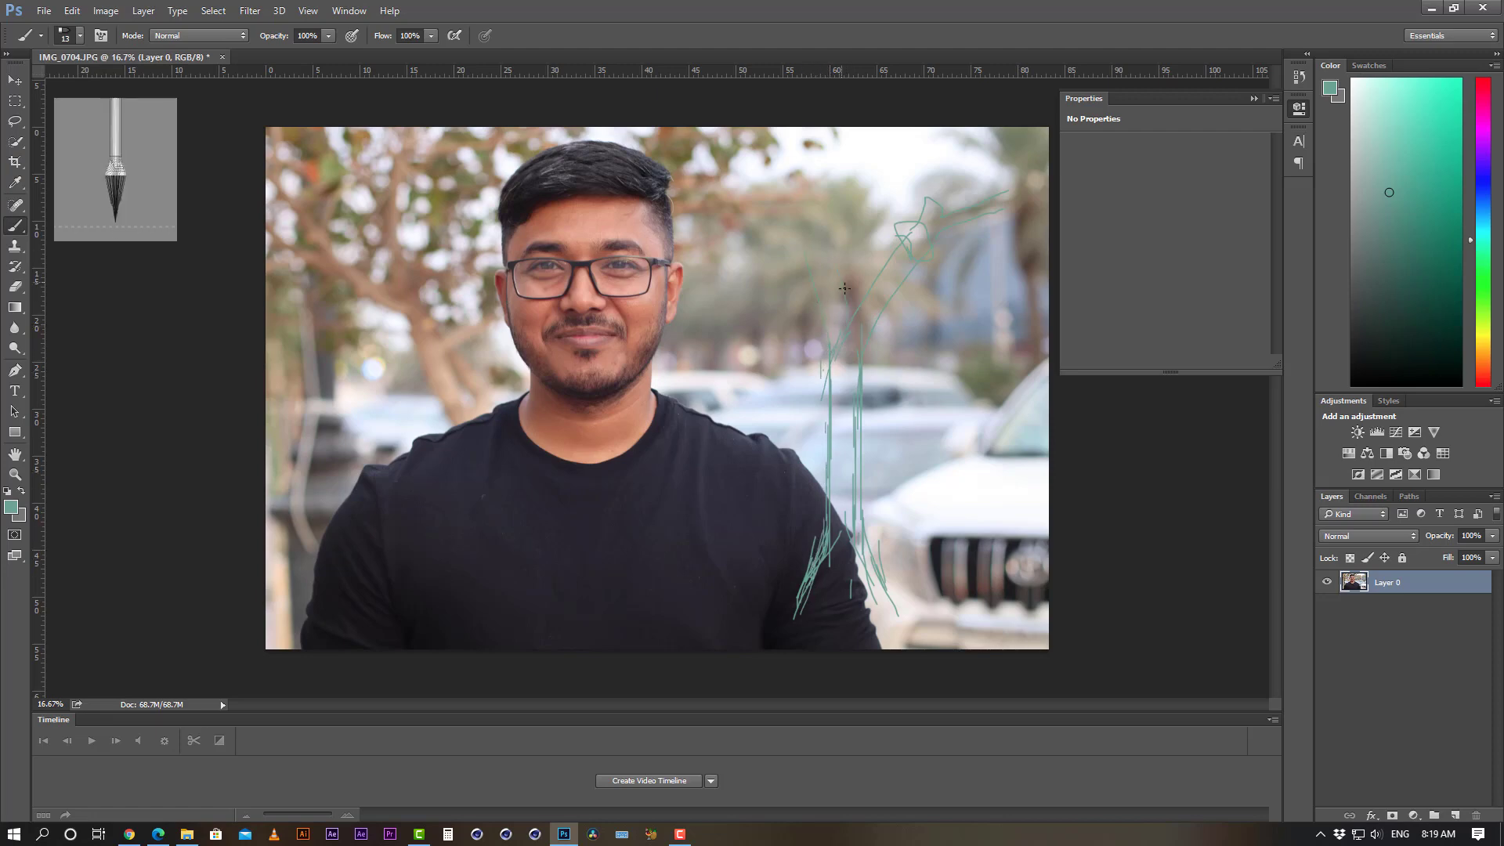
pyautogui.moveTo(841, 275)
pyautogui.mouseDown()
pyautogui.moveTo(822, 237)
pyautogui.moveTo(839, 268)
pyautogui.moveTo(818, 311)
pyautogui.mouseUp()
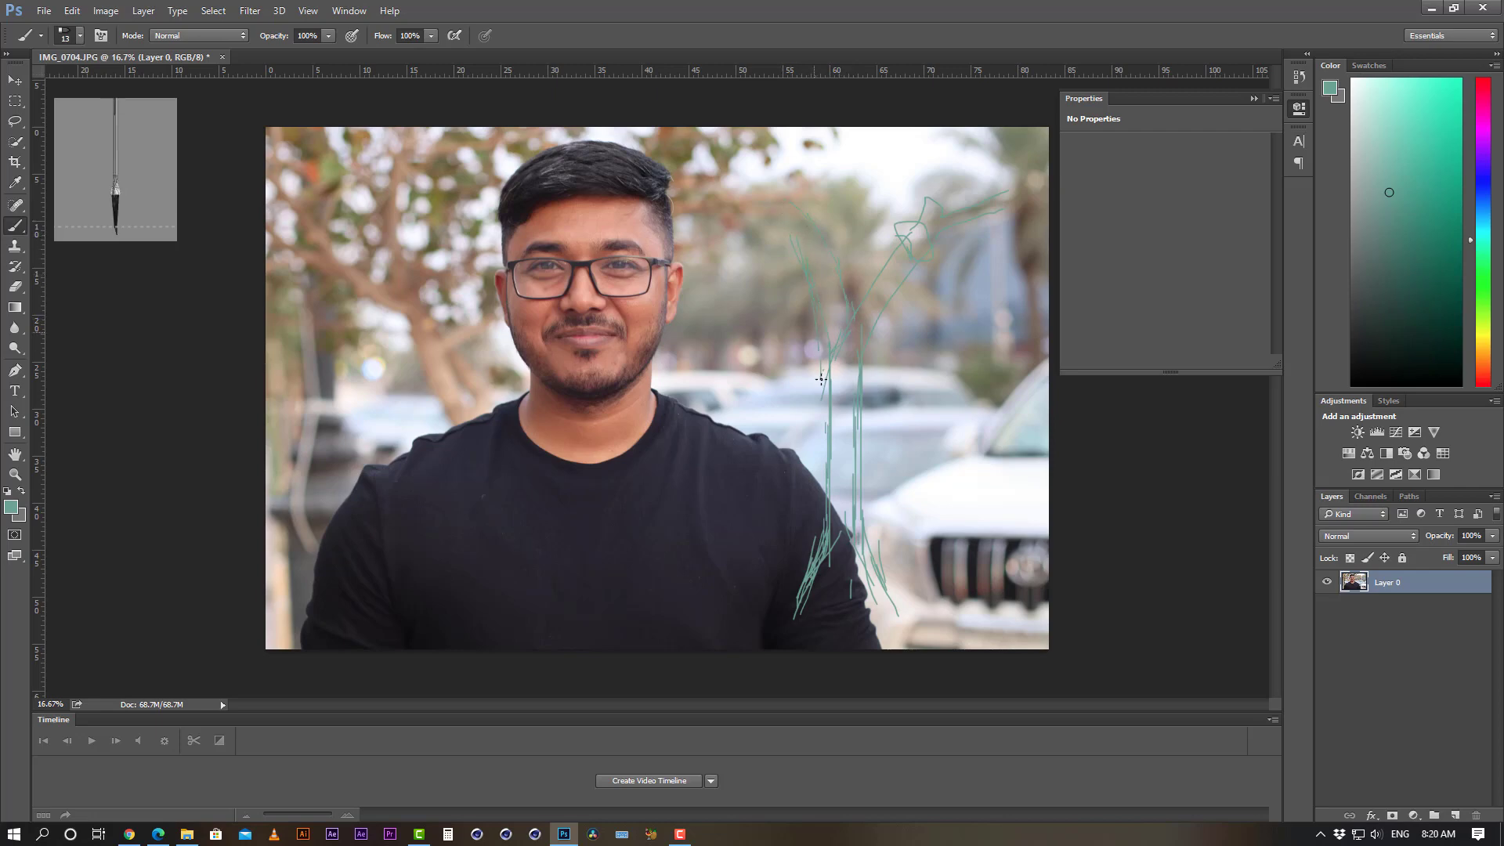
pyautogui.moveTo(818, 357)
pyautogui.mouseDown()
pyautogui.moveTo(820, 391)
pyautogui.moveTo(821, 365)
pyautogui.moveTo(799, 380)
pyautogui.moveTo(822, 422)
pyautogui.mouseUp()
pyautogui.moveTo(819, 390); pyautogui.dragTo(825, 433)
pyautogui.moveTo(798, 354)
pyautogui.mouseDown()
pyautogui.moveTo(820, 396)
pyautogui.moveTo(823, 534)
pyautogui.mouseUp()
pyautogui.moveTo(864, 480); pyautogui.dragTo(864, 524)
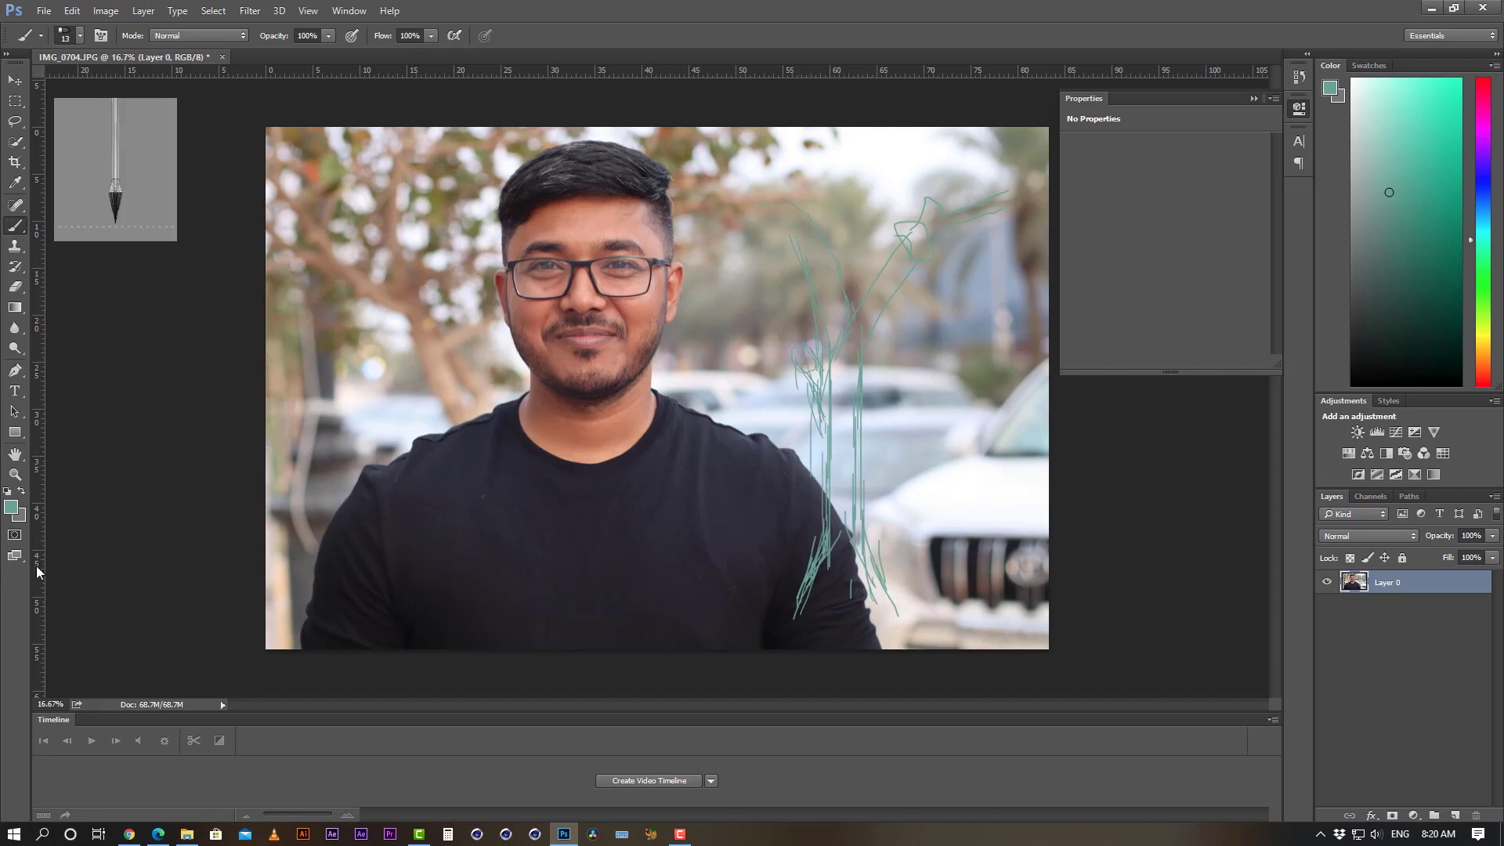
# - Set the foreground colour to a muted grey-green and enlarge the bristle brush to 25 px
pyautogui.click(12, 509)
pyautogui.click(894, 477)
pyautogui.click(1256, 380)
pyautogui.press(']')
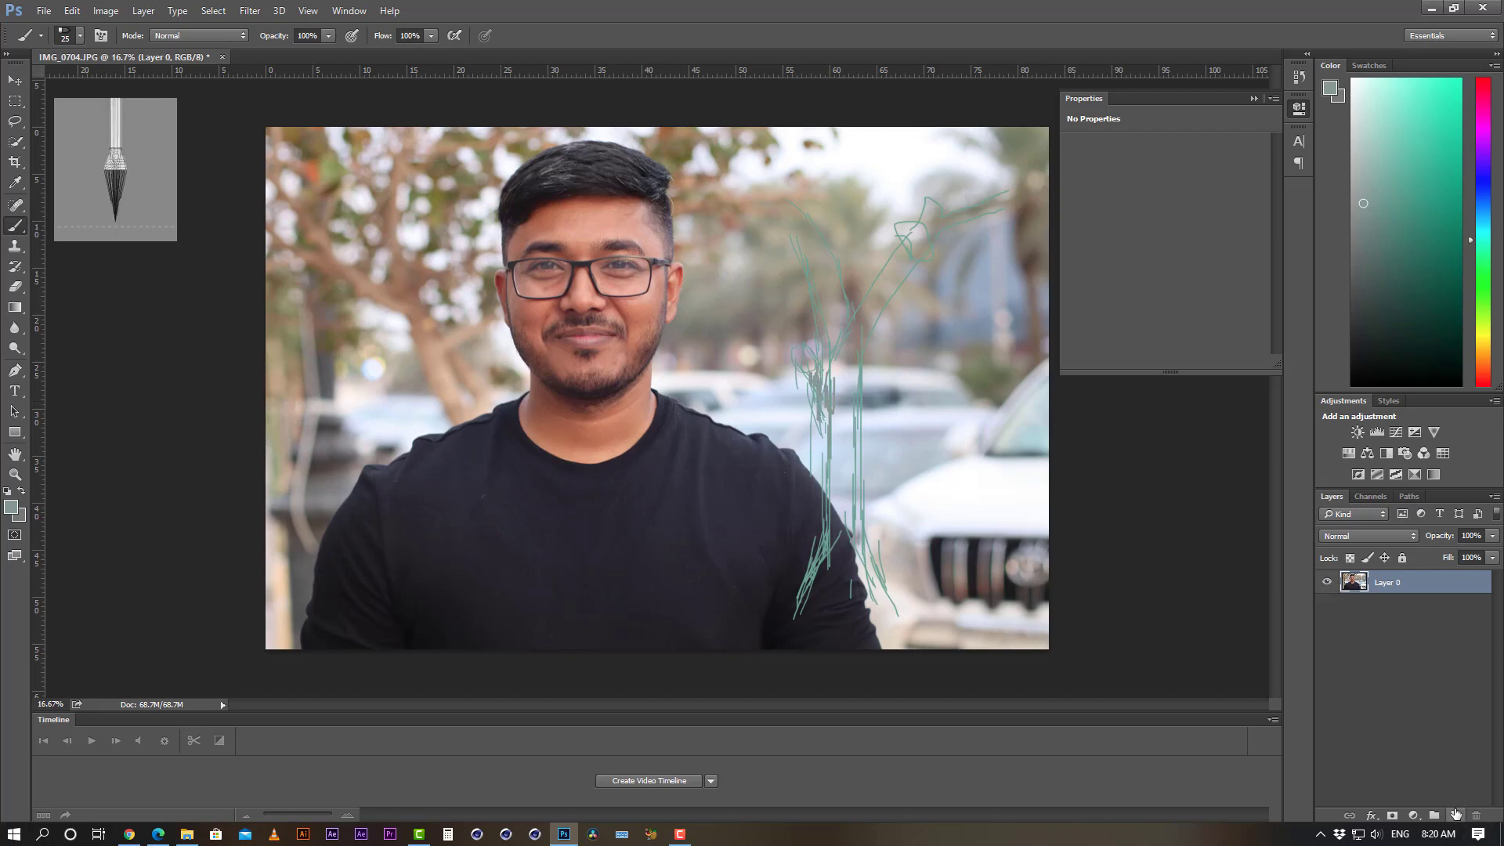
# - Add a new layer beneath the photo layer and fill it with white (ffffff), hiding the photo only while filling
pyautogui.keyDown('ctrl'); pyautogui.click(1455, 818); pyautogui.keyUp('ctrl')
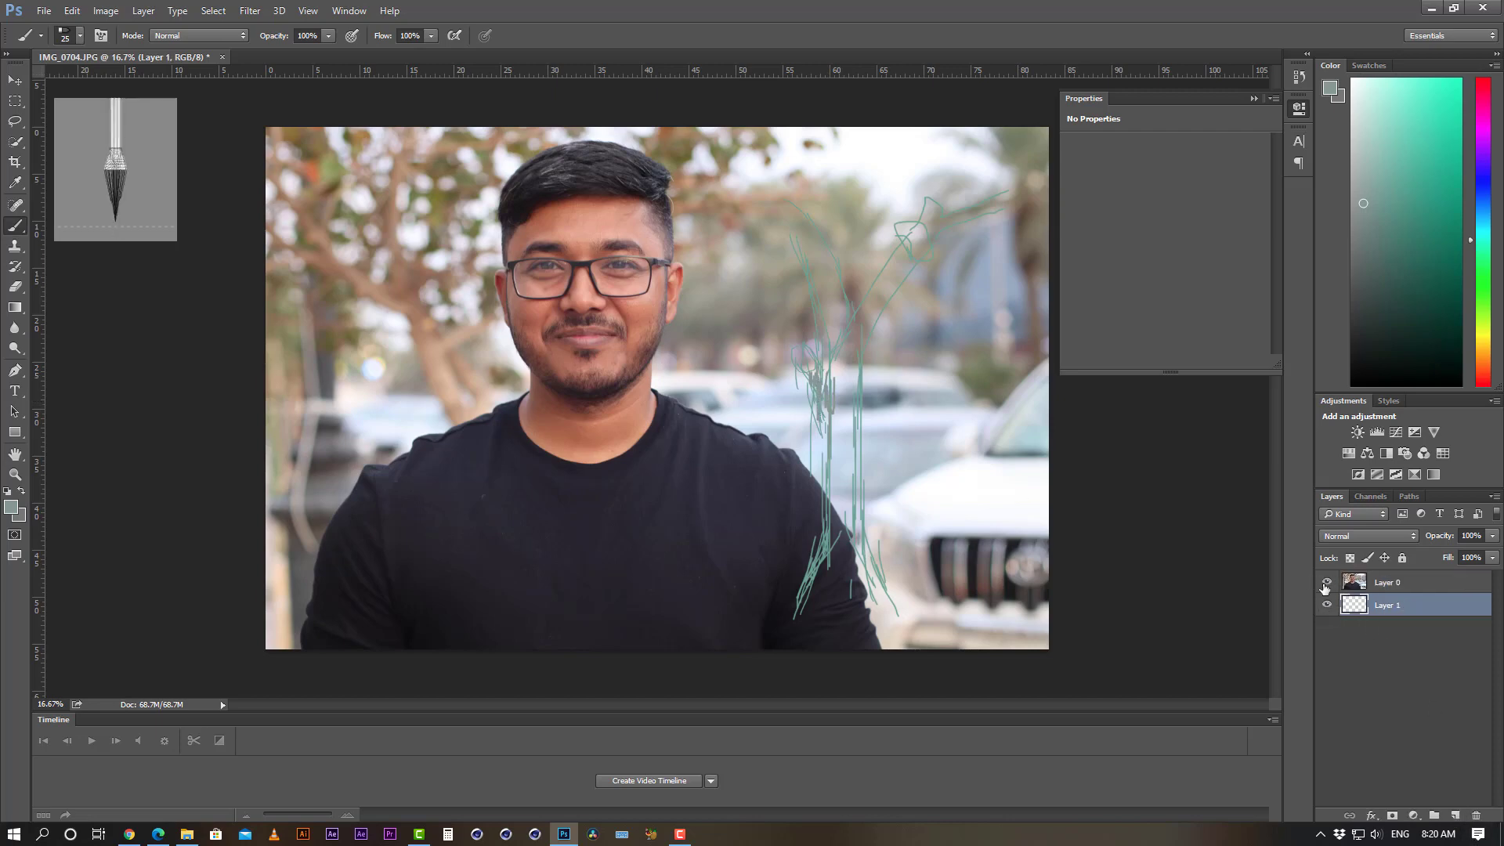
pyautogui.click(1326, 582)
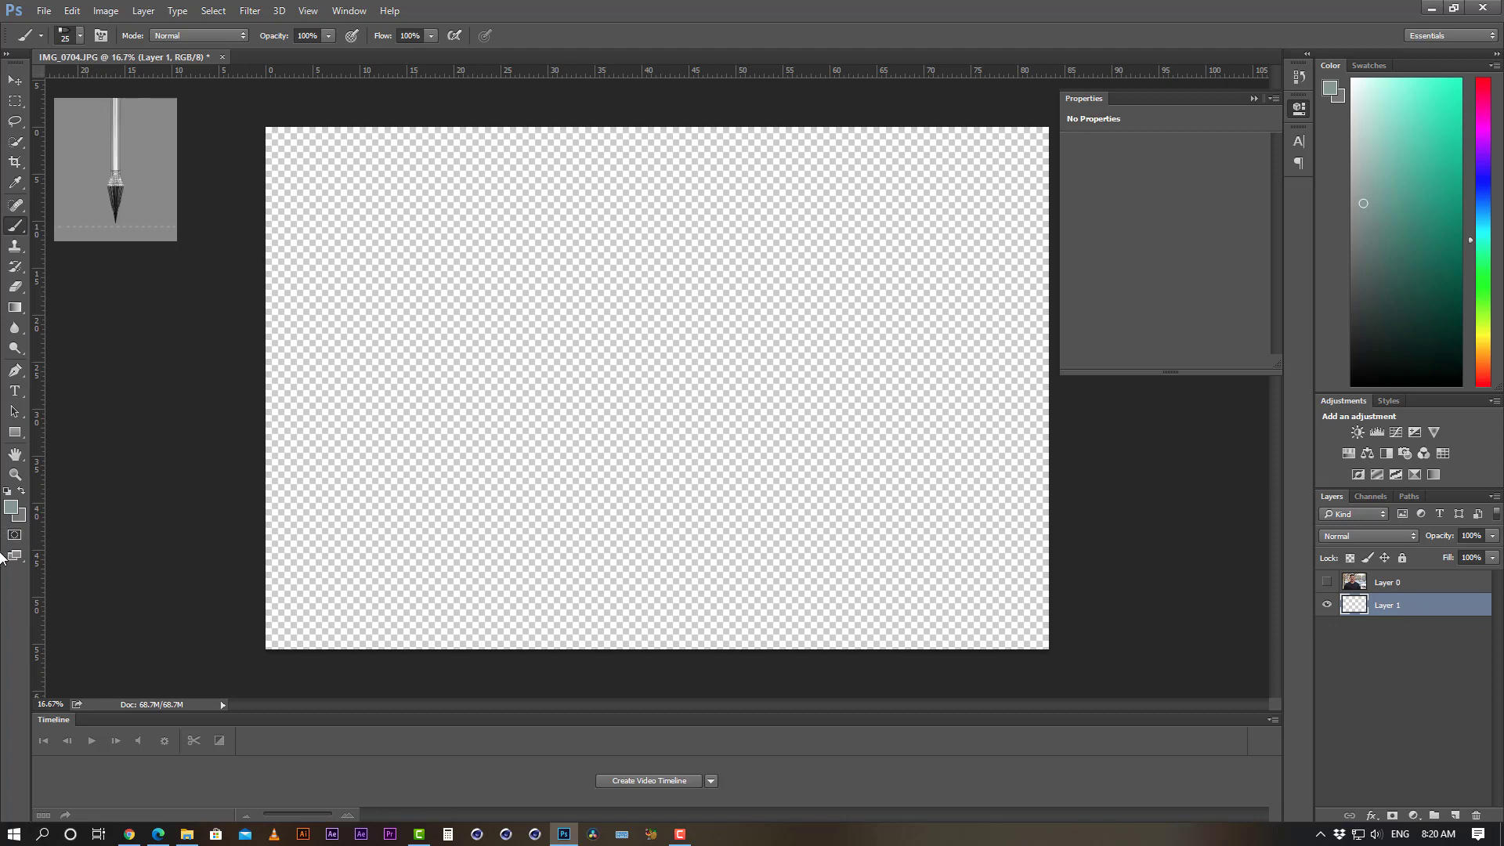
pyautogui.click(19, 514)
pyautogui.click(873, 379)
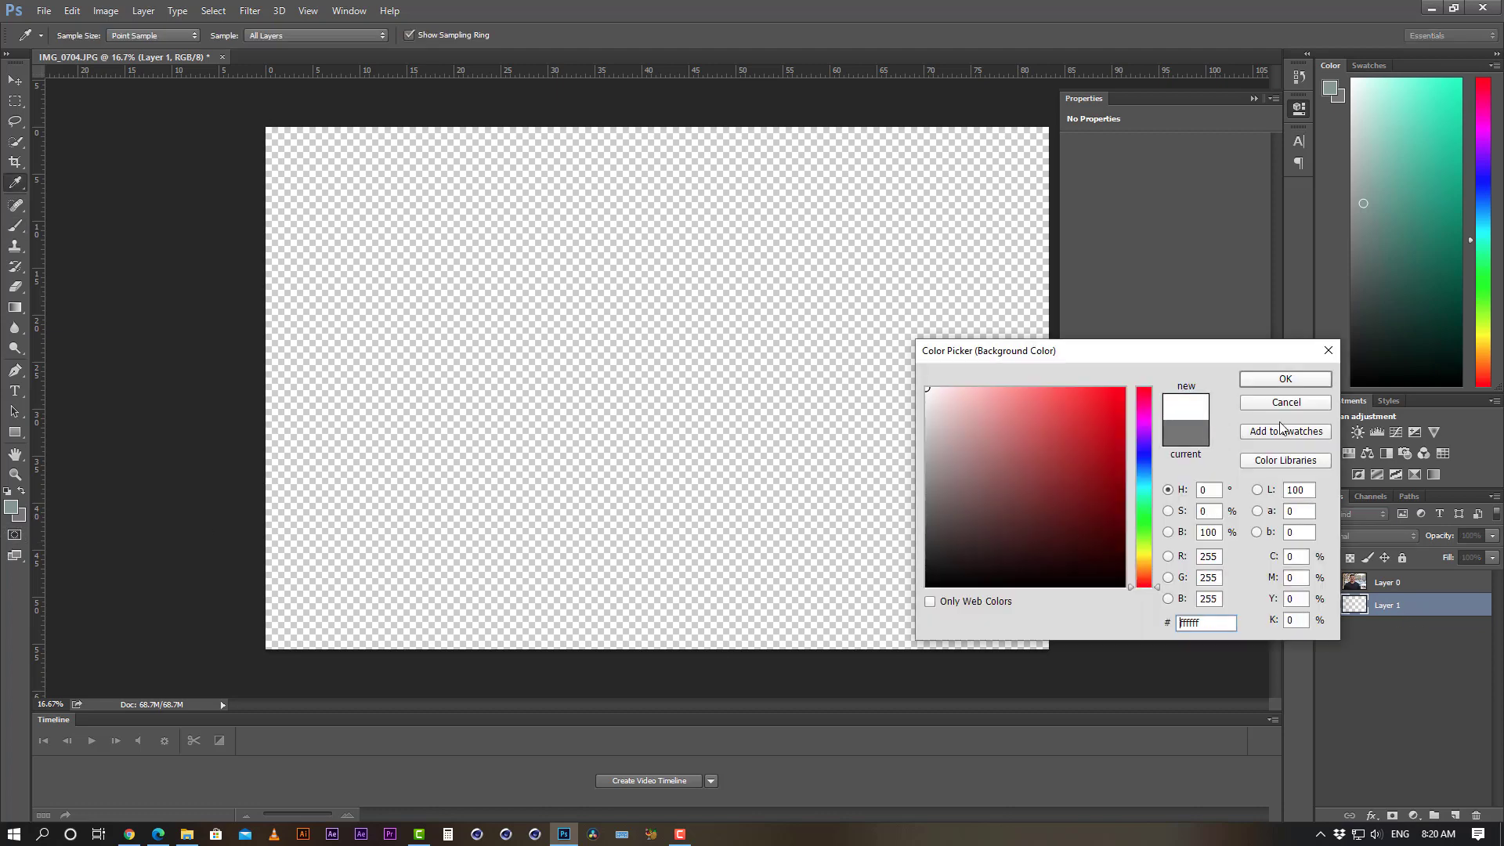
pyautogui.click(1267, 382)
pyautogui.press('b')
pyautogui.hotkey('ctrl', 'BackSpace')
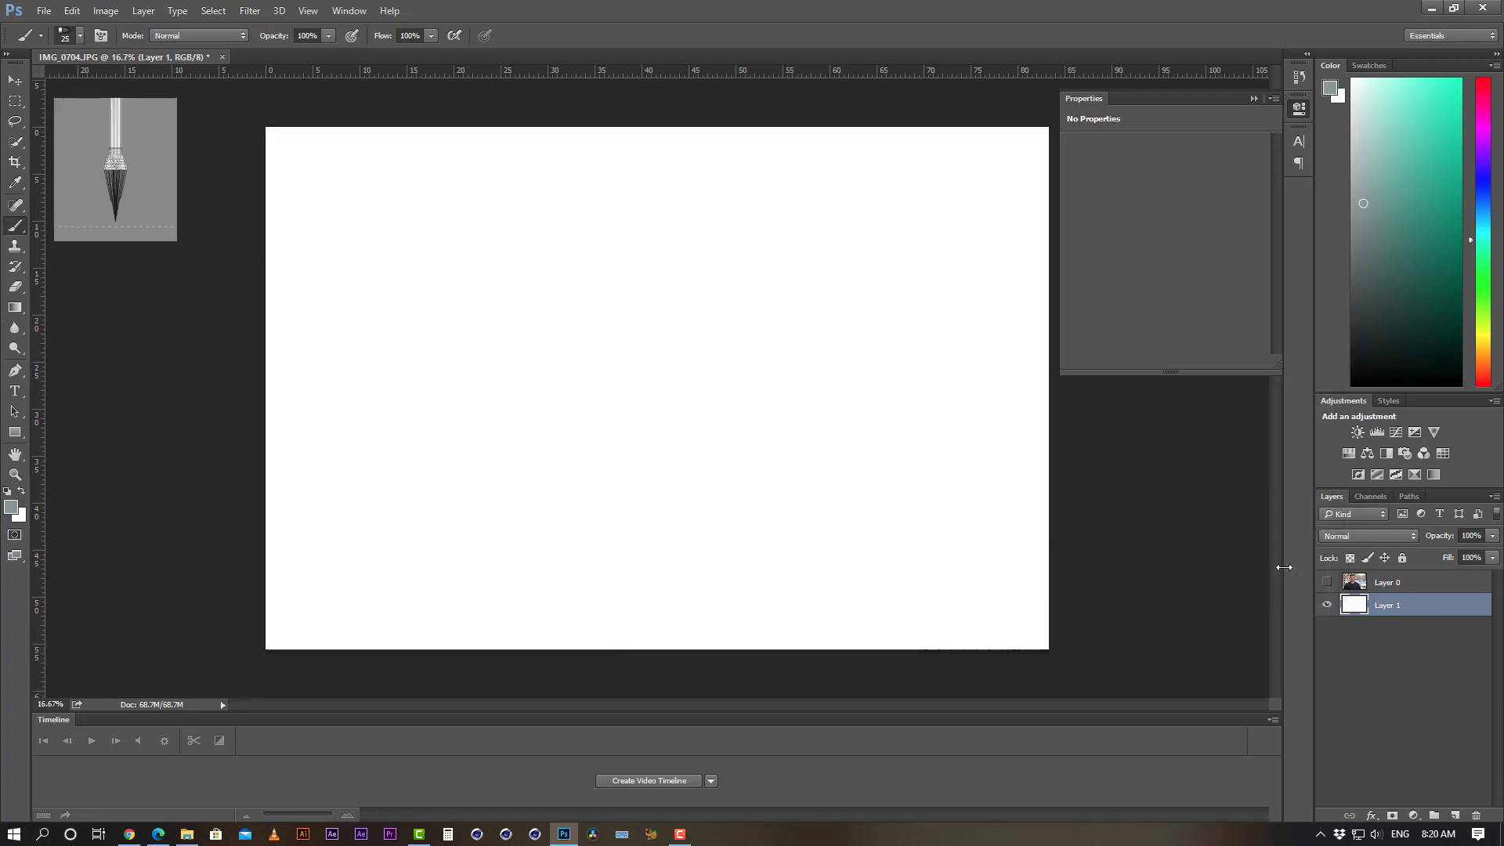
pyautogui.click(1326, 583)
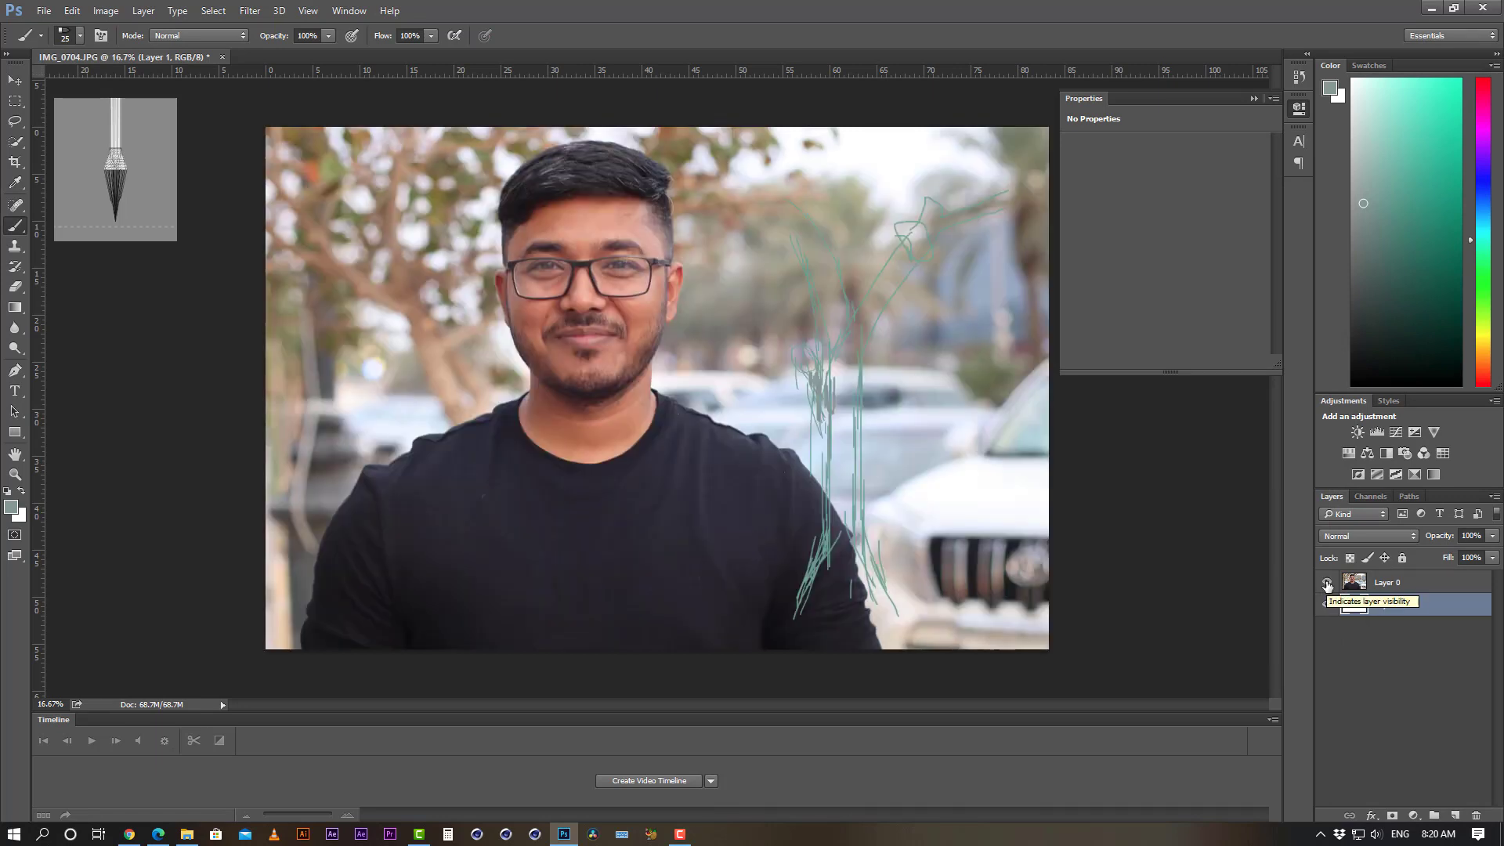
# - Try shifting the photo layer sideways over the white layer with the Move tool and put it back in place
pyautogui.click(1406, 583)
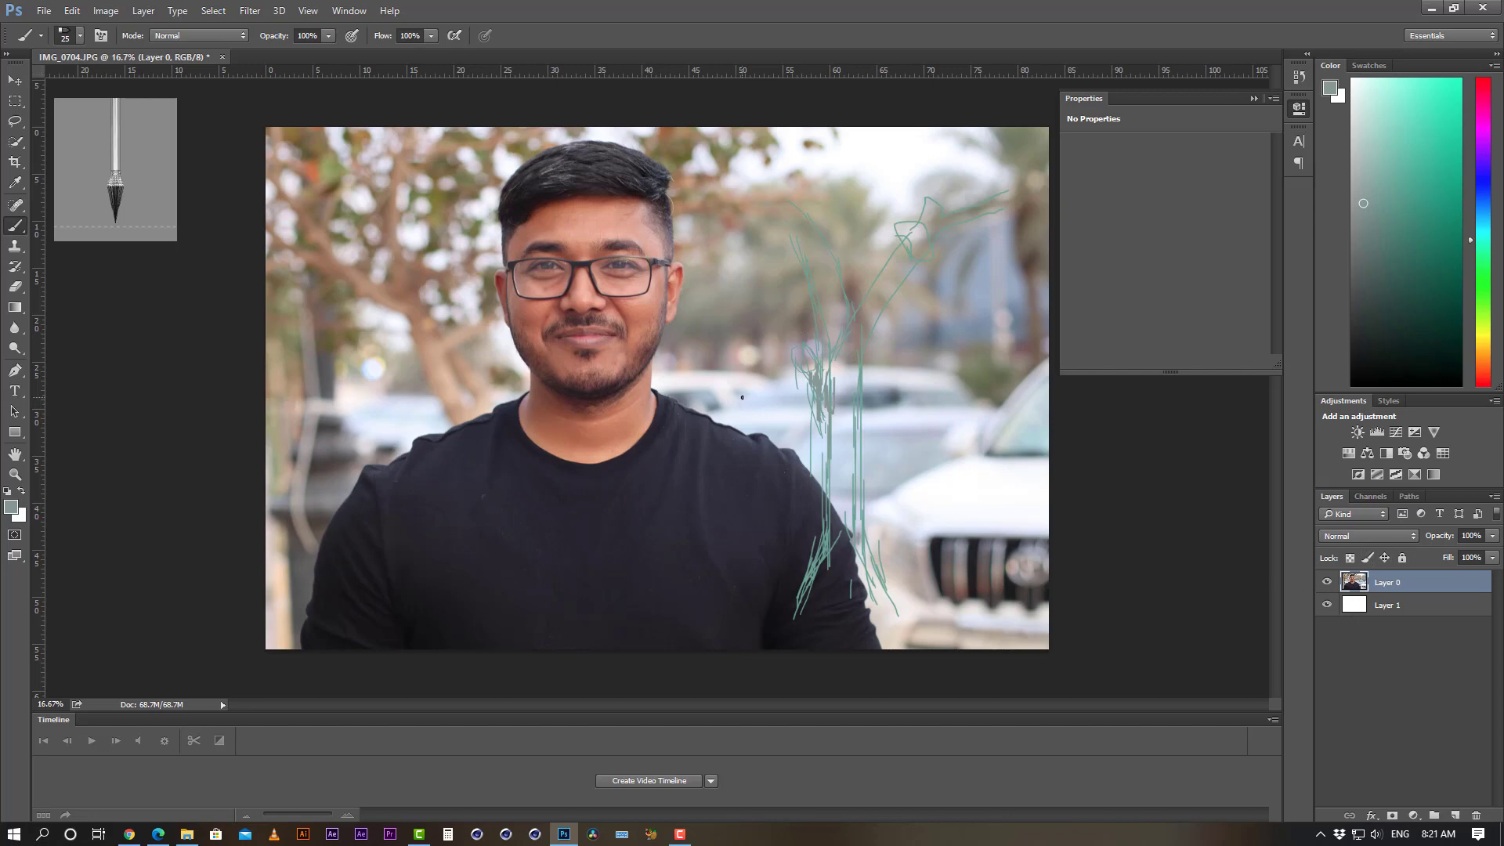
pyautogui.press('v')
pyautogui.moveTo(882, 392)
pyautogui.mouseDown()
pyautogui.moveTo(471, 367)
pyautogui.moveTo(705, 413)
pyautogui.moveTo(792, 380)
pyautogui.mouseUp()
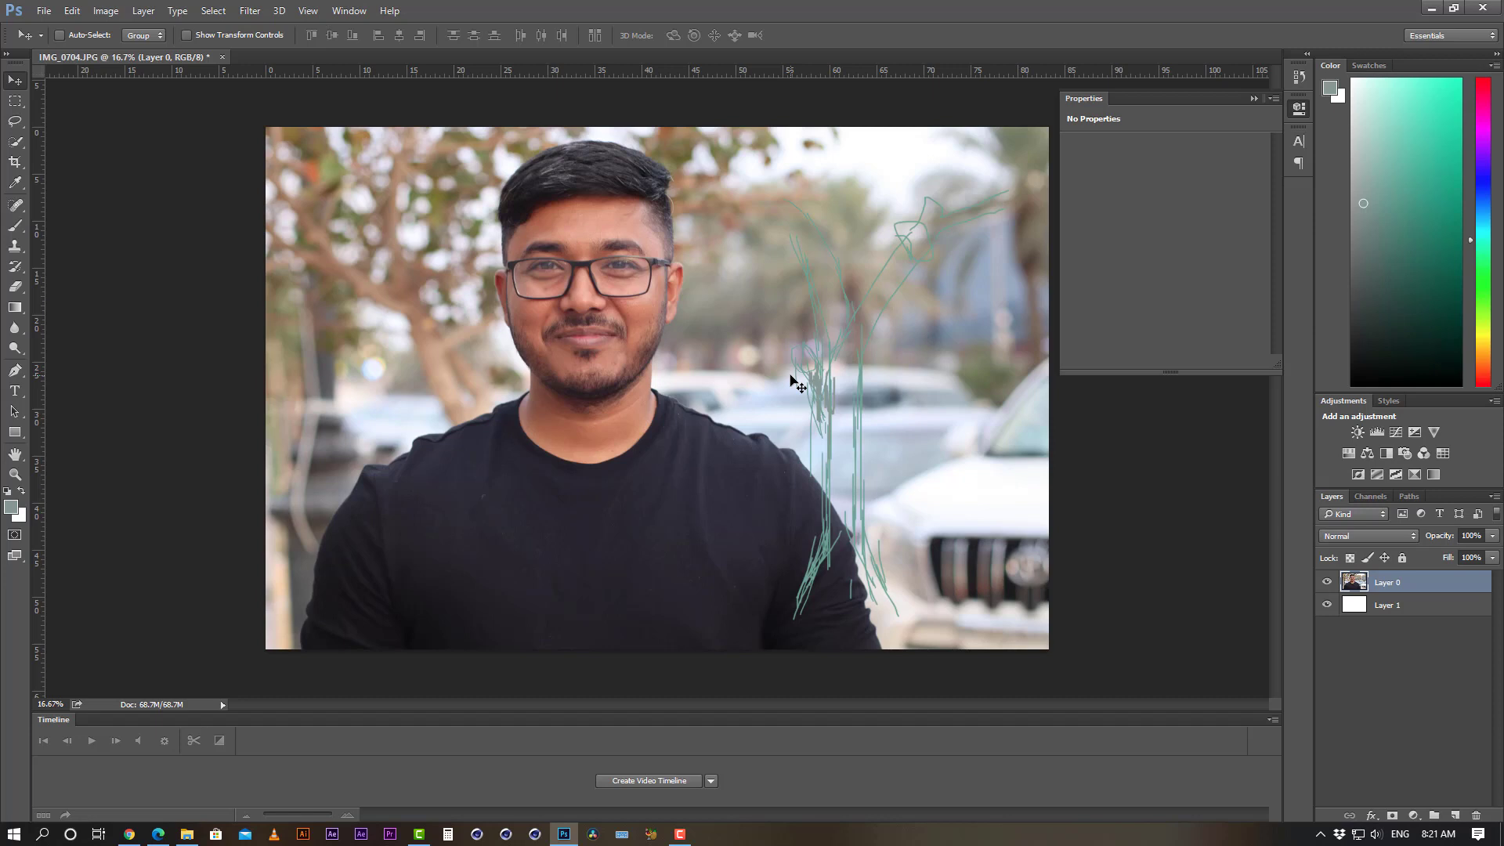
pyautogui.click(1413, 645)
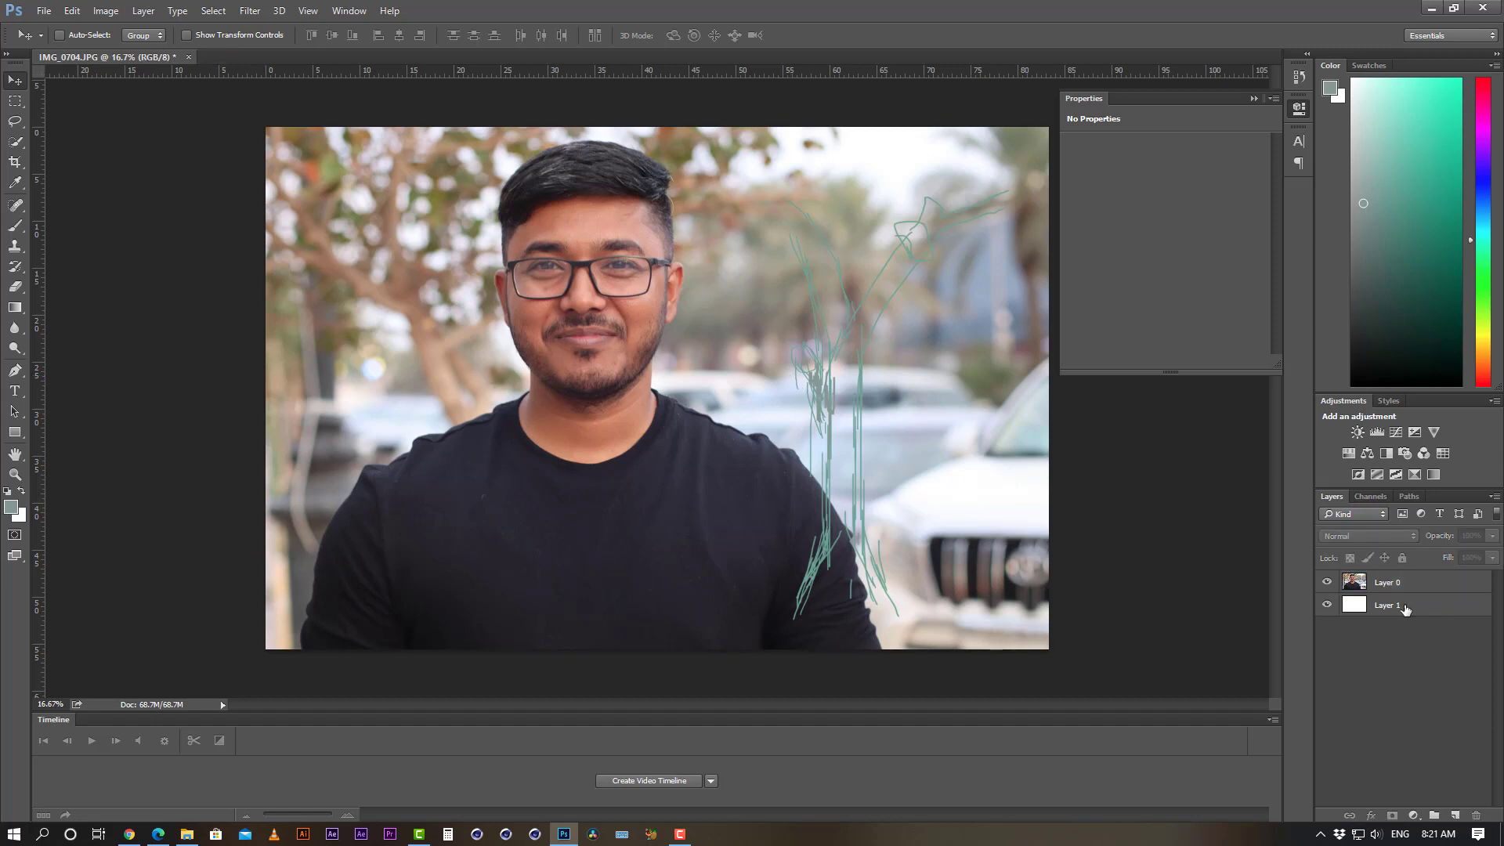
pyautogui.click(1408, 585)
pyautogui.moveTo(817, 431); pyautogui.dragTo(887, 423)
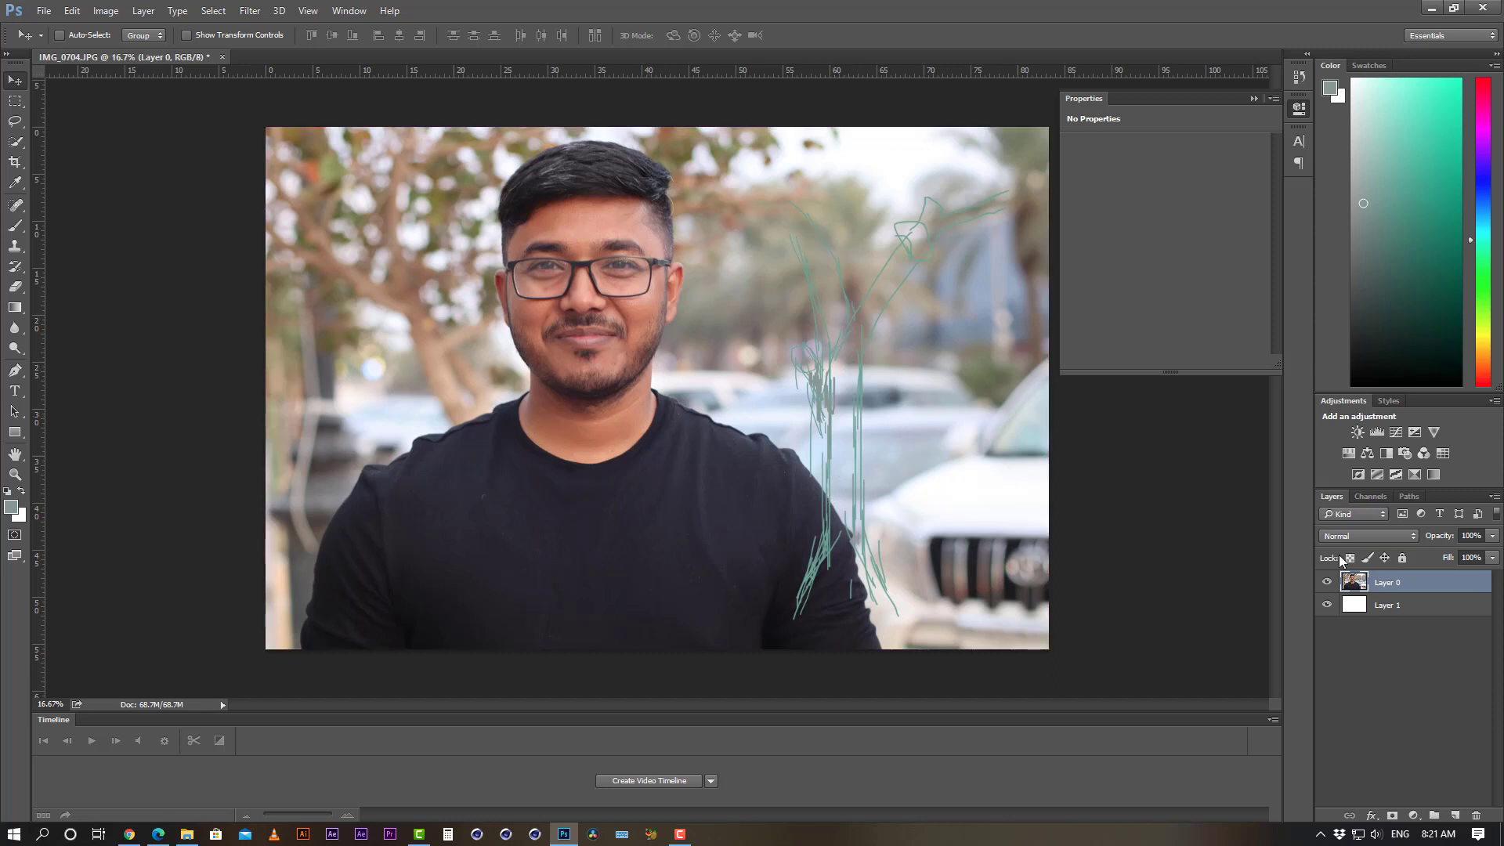
# - Toggle the photo layer off and on to view the white layer beneath it
pyautogui.click(1326, 582)
pyautogui.click(1326, 582)
pyautogui.click(1344, 685)
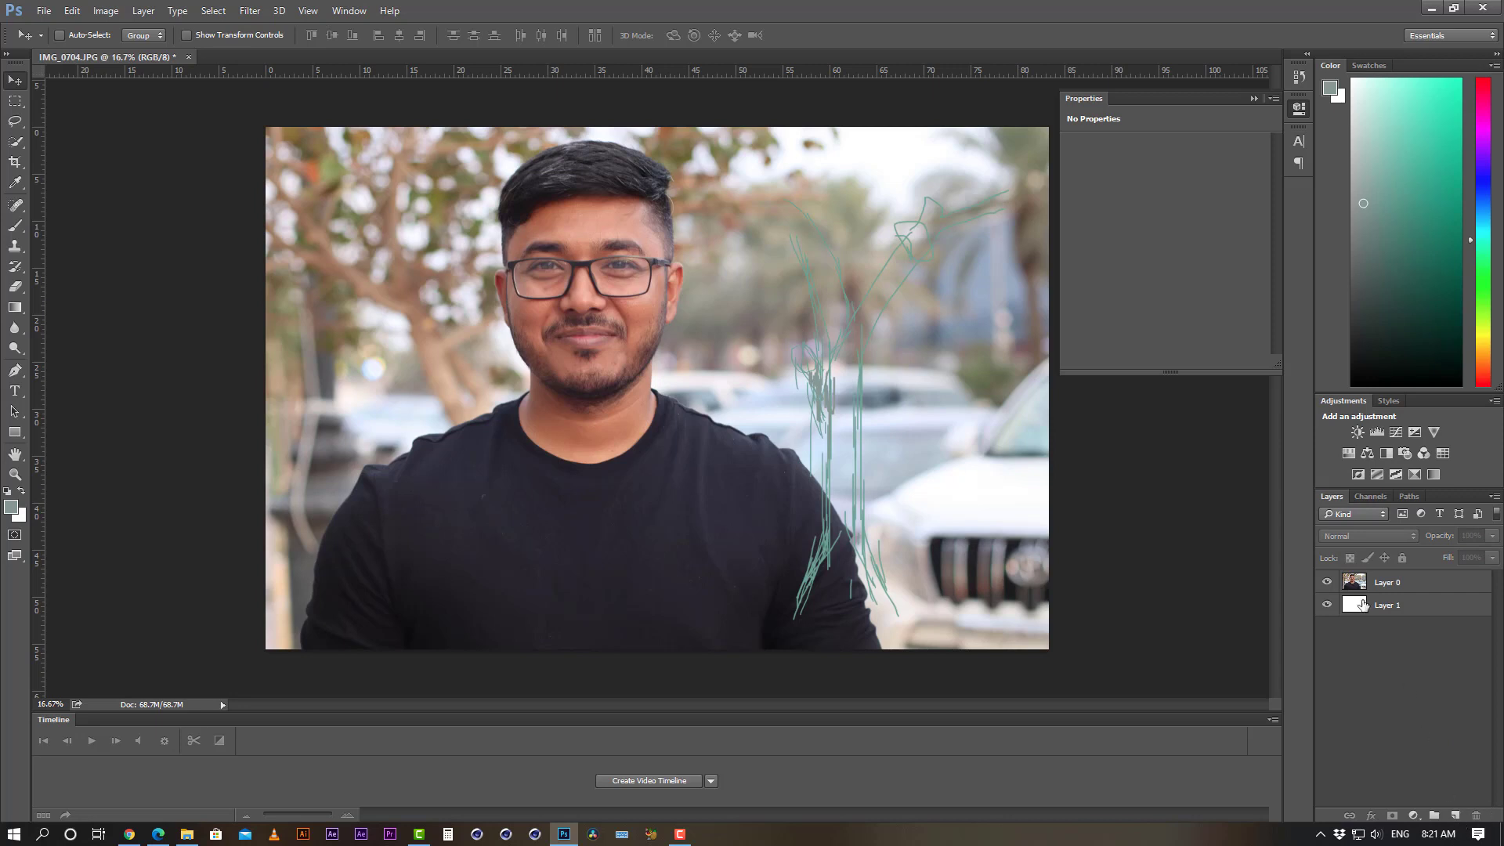
# - Add a new layer between the white layer and the photo, and brush a few short grey-green strokes on it
pyautogui.click(1411, 607)
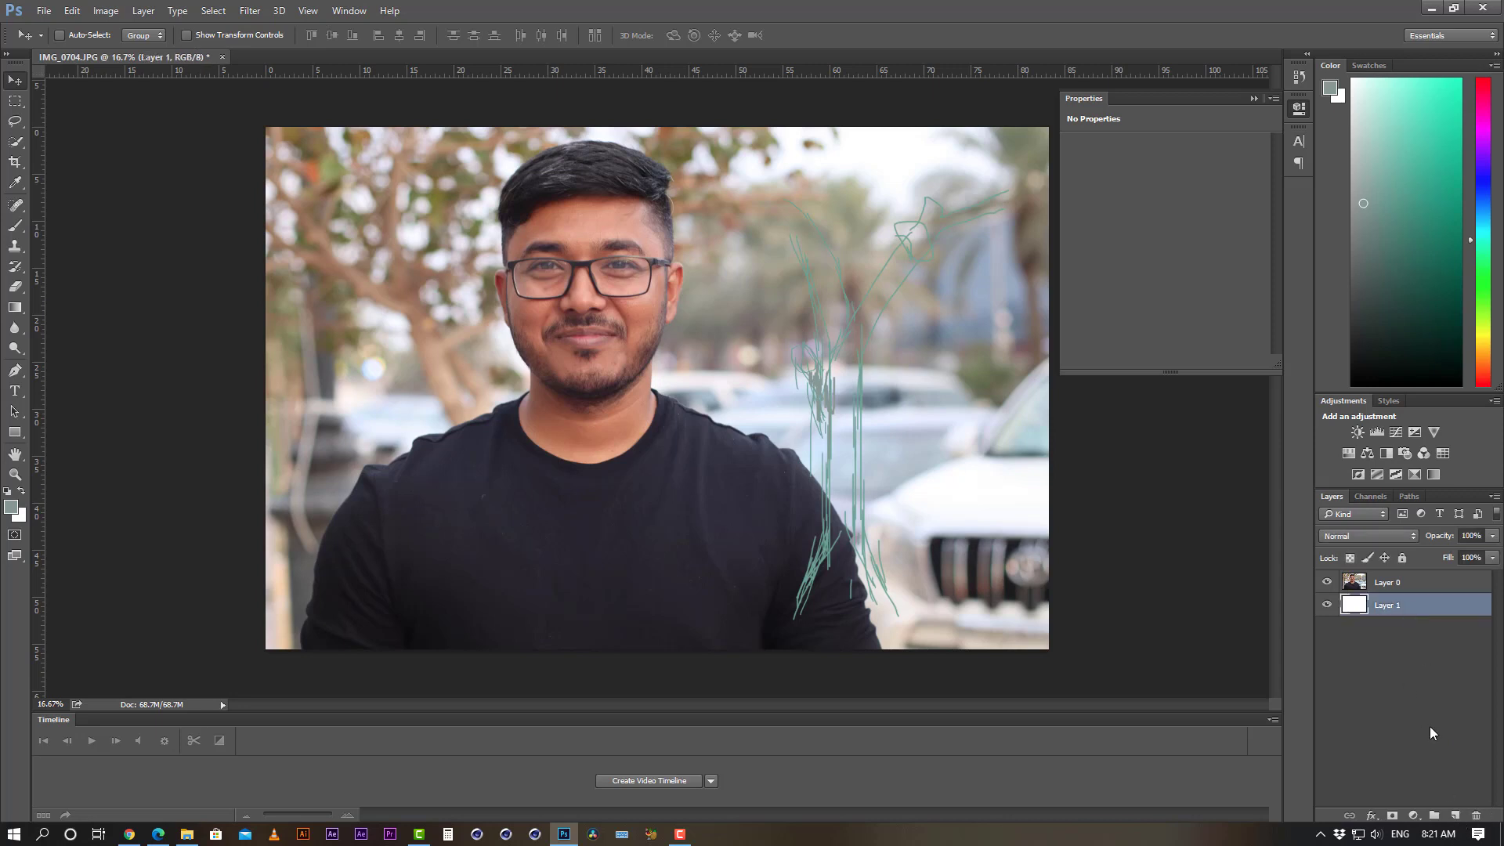
pyautogui.click(1454, 816)
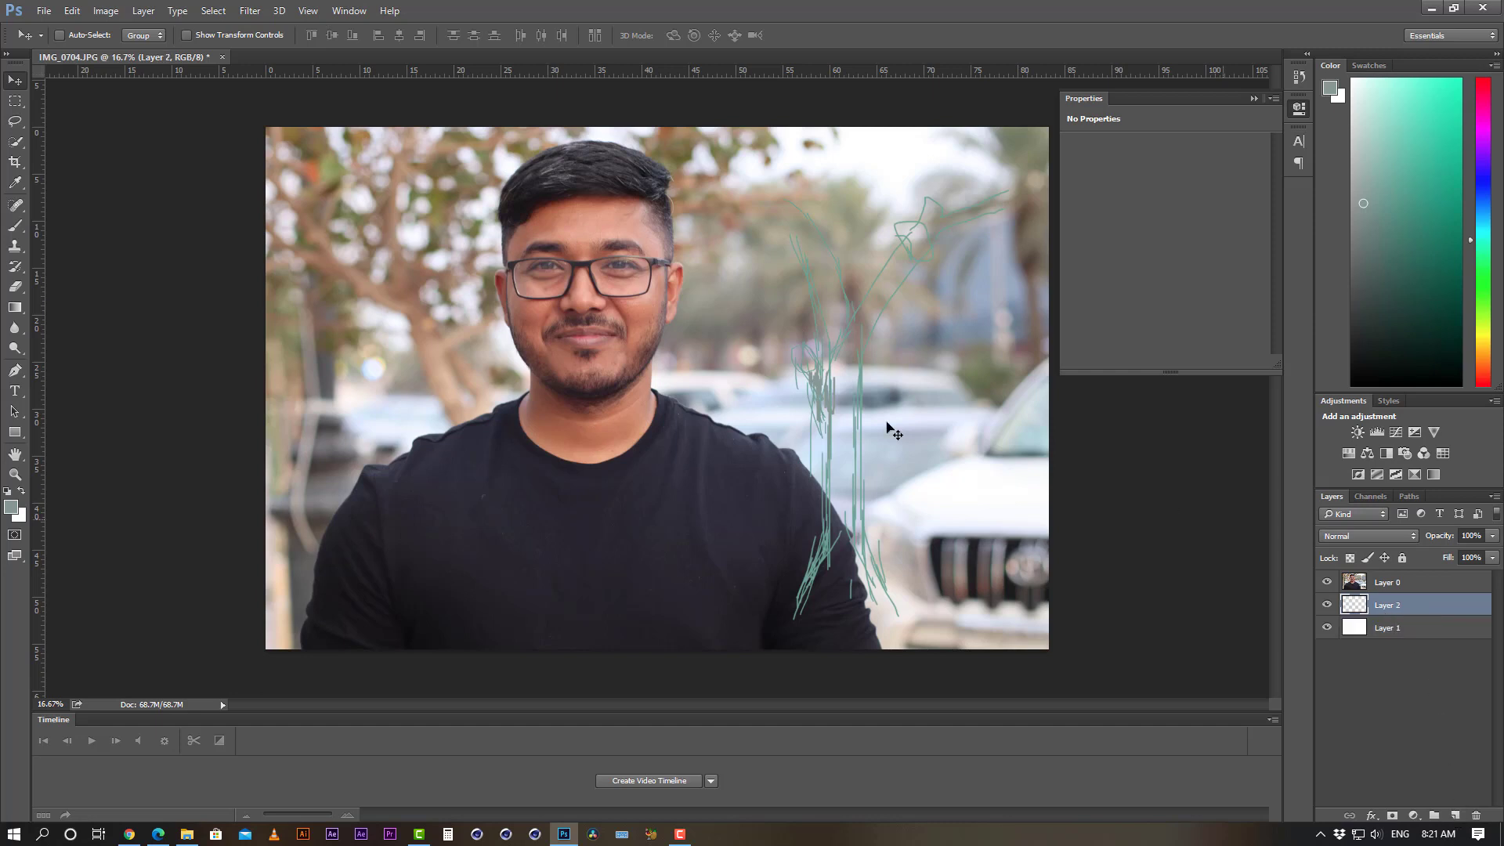
pyautogui.press('b')
pyautogui.moveTo(502, 519)
pyautogui.mouseDown()
pyautogui.moveTo(530, 476)
pyautogui.moveTo(547, 543)
pyautogui.moveTo(225, 266)
pyautogui.moveTo(369, 280)
pyautogui.moveTo(372, 390)
pyautogui.moveTo(353, 364)
pyautogui.moveTo(384, 352)
pyautogui.moveTo(313, 328)
pyautogui.mouseUp()
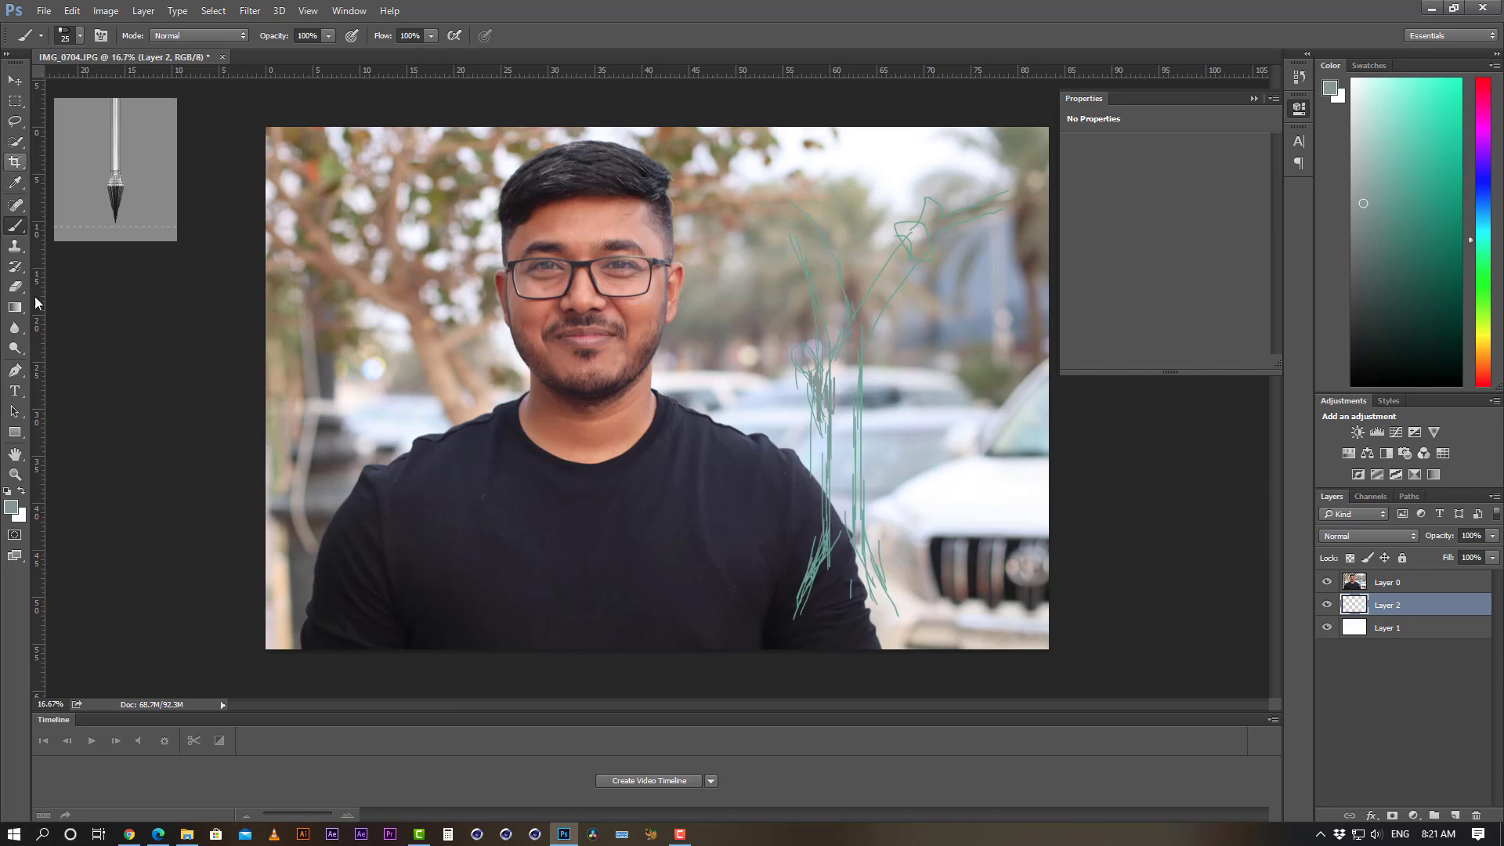
# - Change the foreground colour to a light grey
pyautogui.click(11, 507)
pyautogui.click(885, 444)
pyautogui.click(1285, 379)
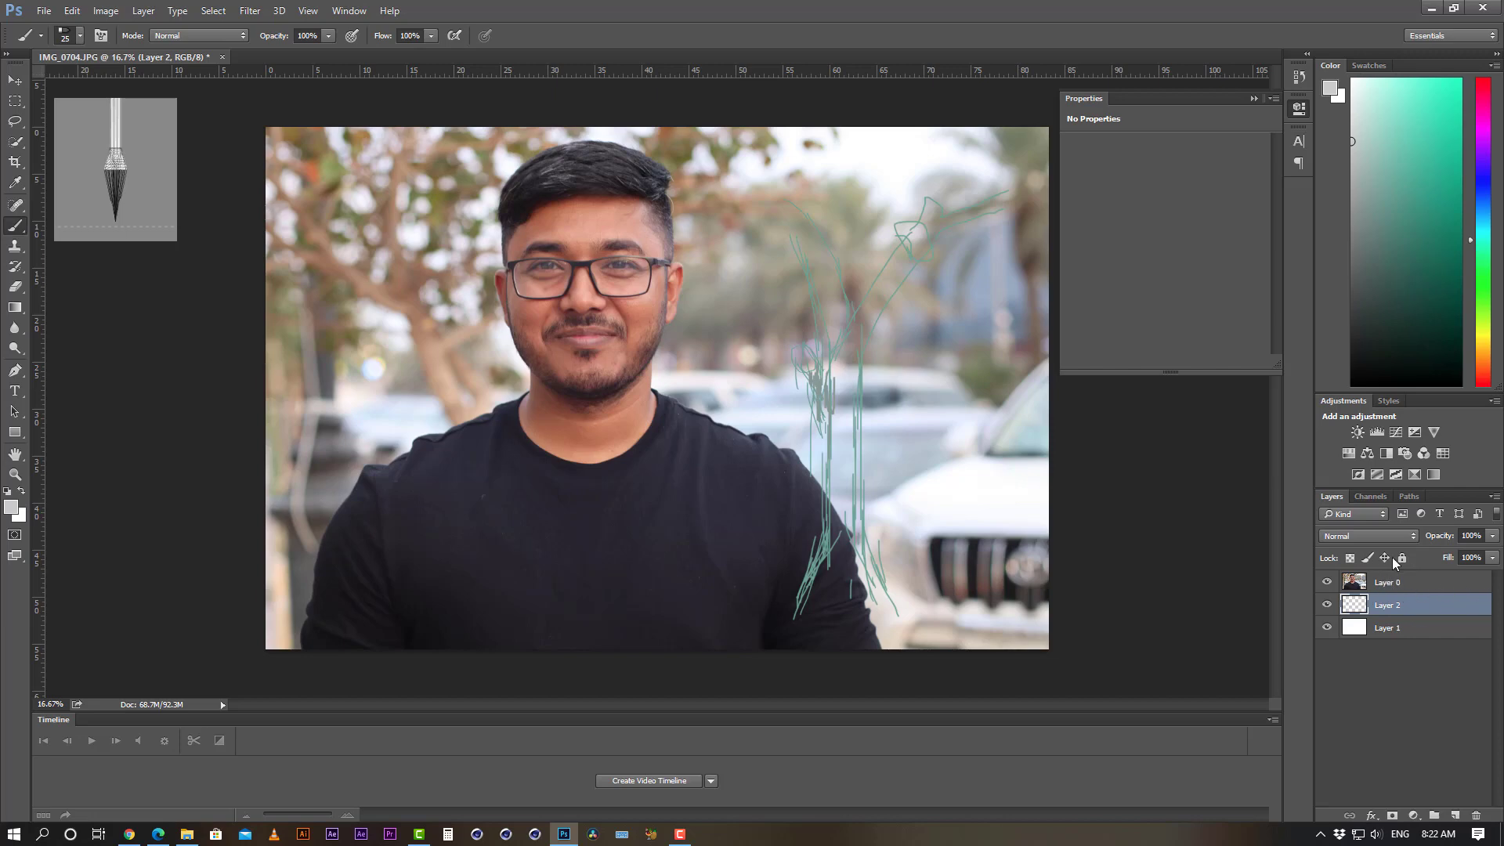
# - Hide the photo to expose the strokes on Layer 2, move Layer 2 above Layer 0, and show the photo again
pyautogui.click(1327, 583)
pyautogui.click(1327, 583)
pyautogui.click(1328, 583)
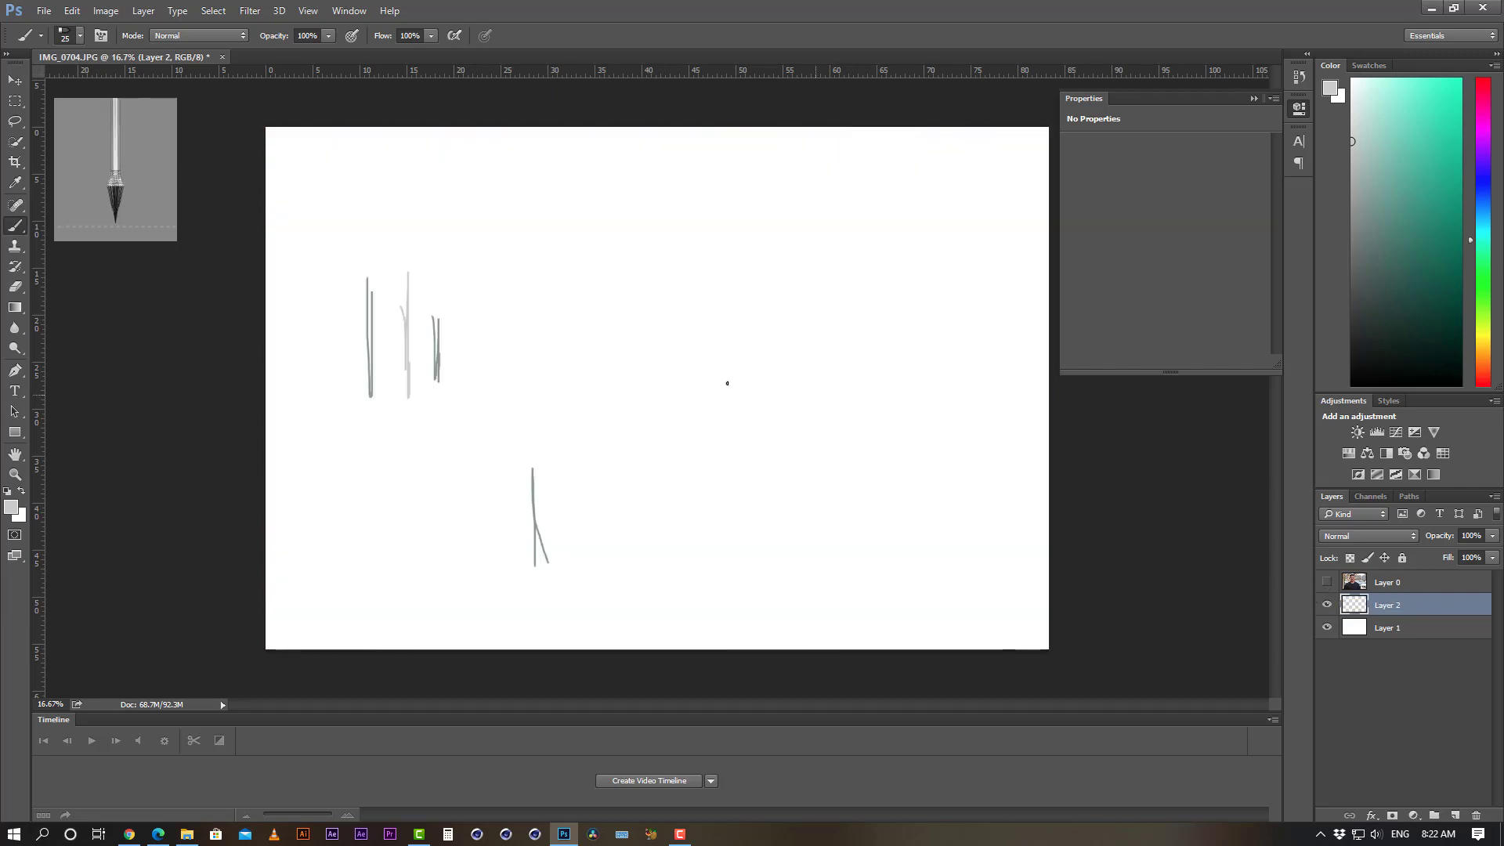
pyautogui.moveTo(1399, 605); pyautogui.dragTo(1398, 573)
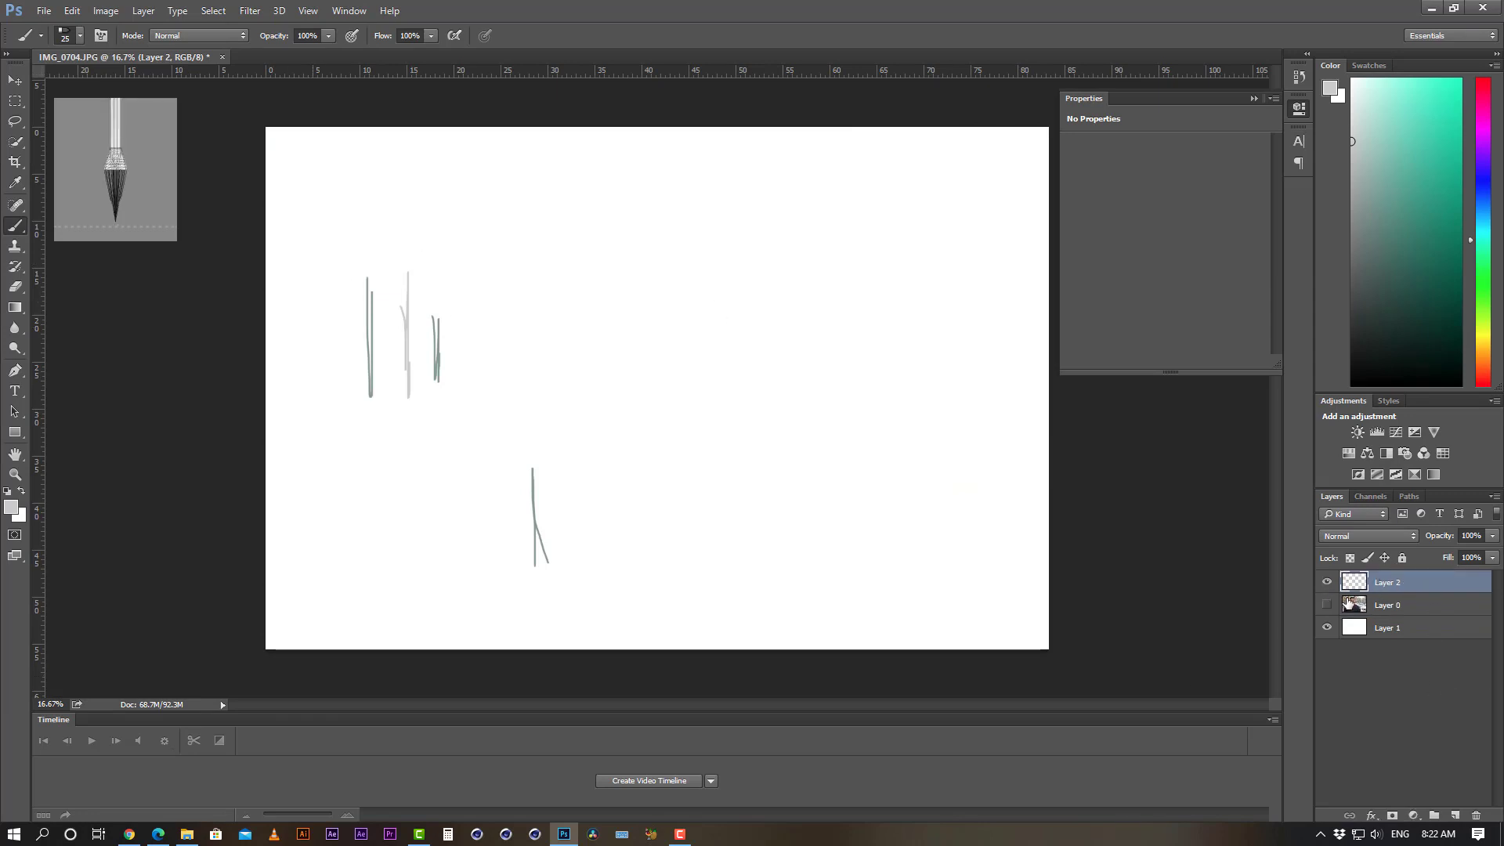
pyautogui.click(1326, 606)
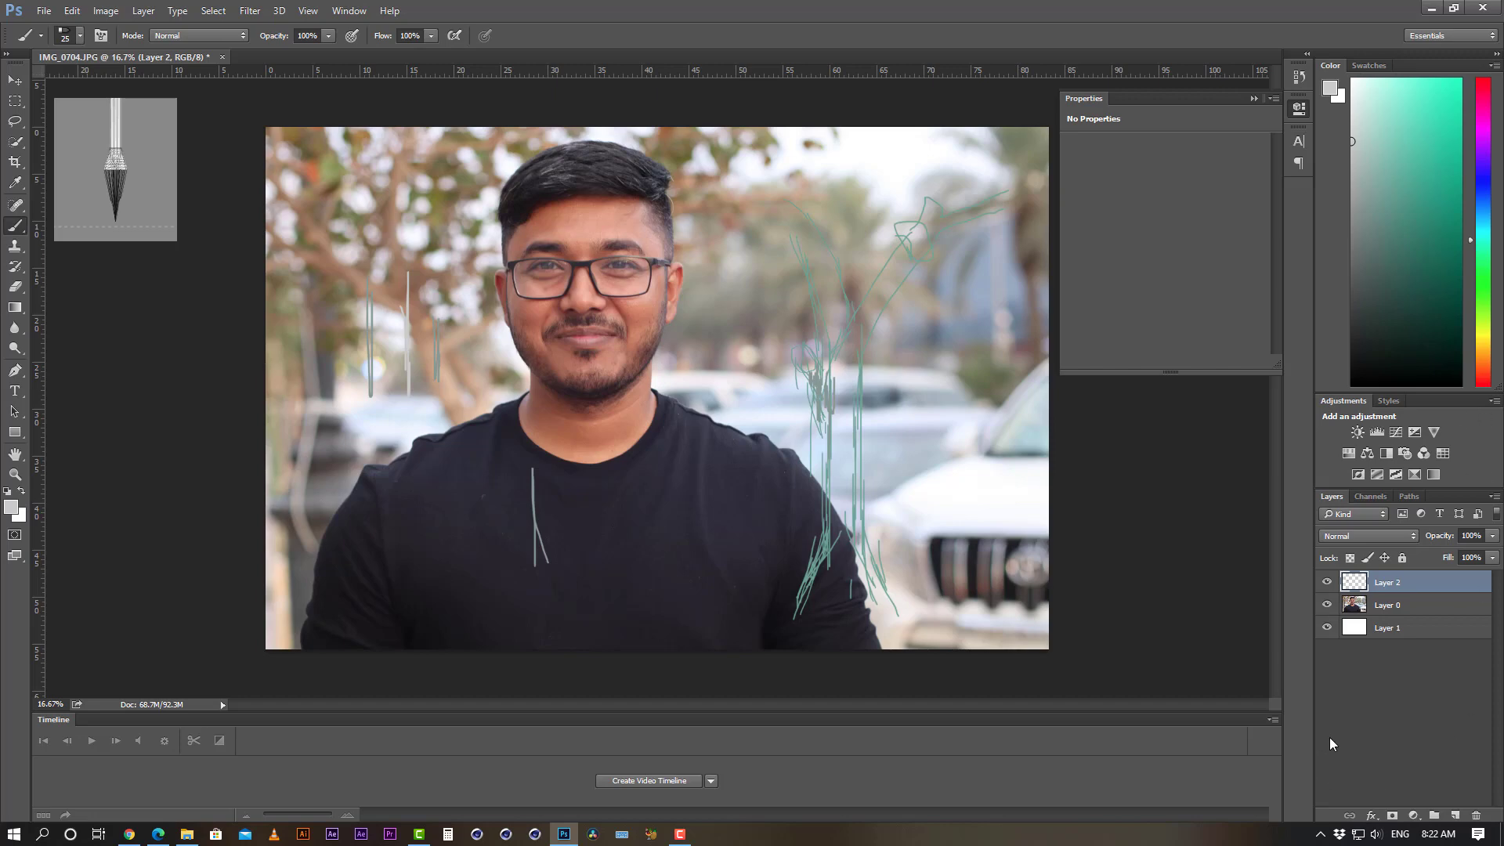
# - Add a new empty layer at the top of the layer stack and leave all layers deselected
pyautogui.press('v')
pyautogui.click(1382, 726)
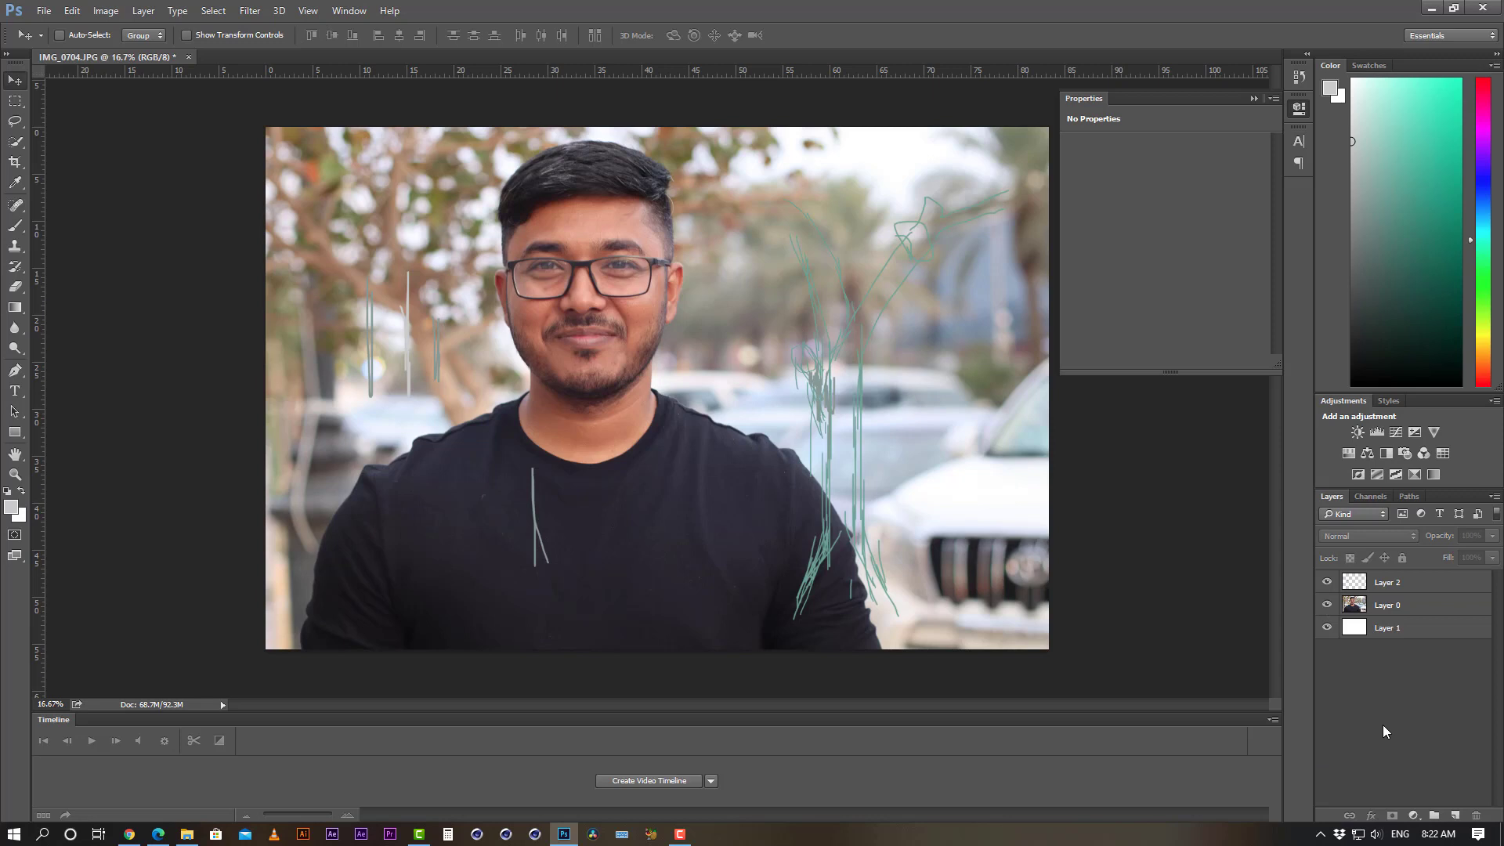
pyautogui.click(1459, 817)
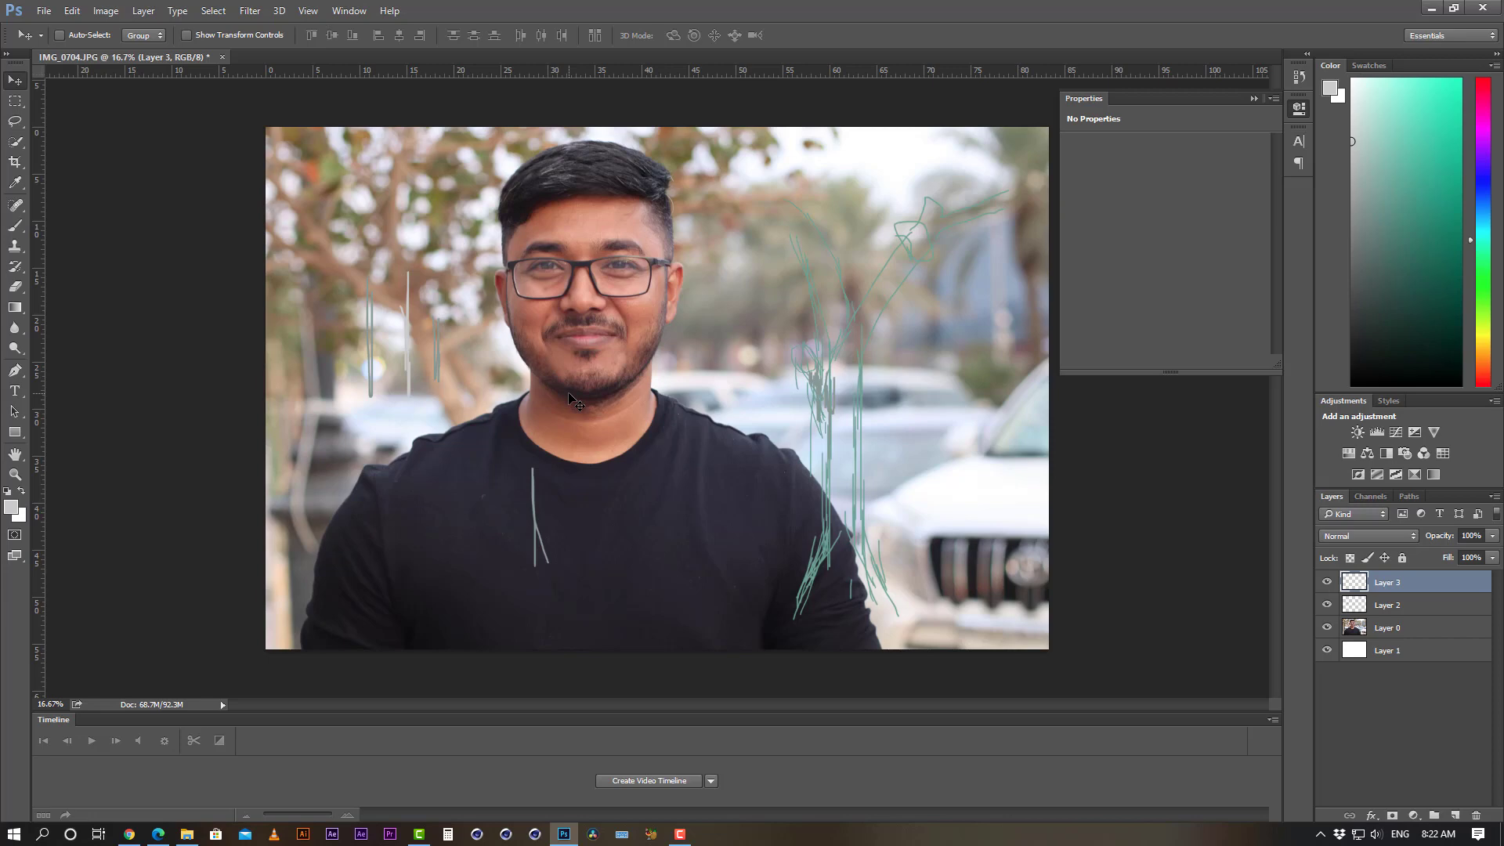
pyautogui.click(1416, 716)
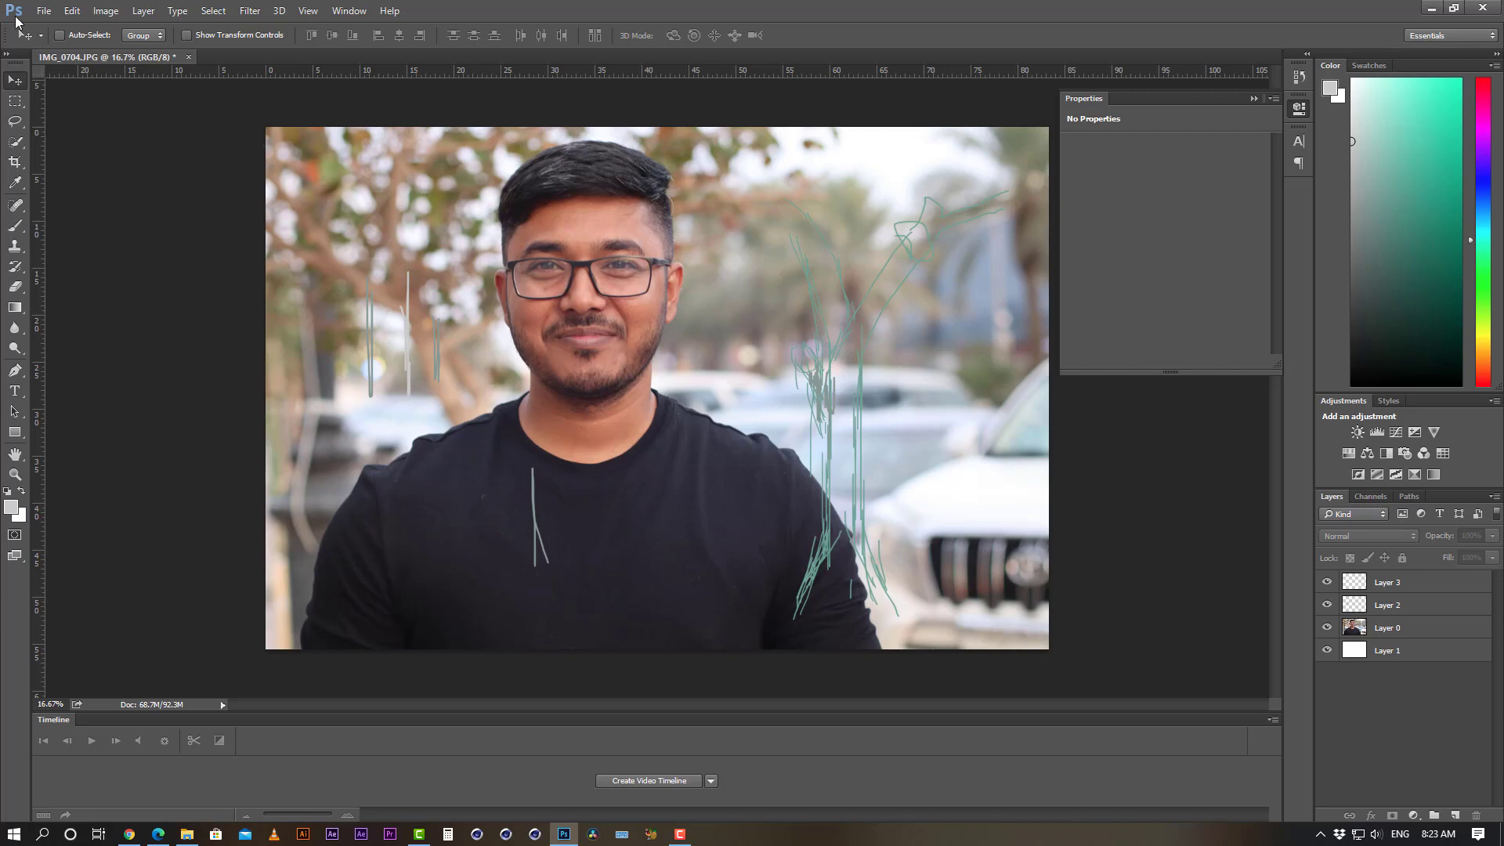
# - Open the photo IMG_0704 again from the "07. Riyadh Outing 2" folder
pyautogui.click(44, 10)
pyautogui.click(70, 42)
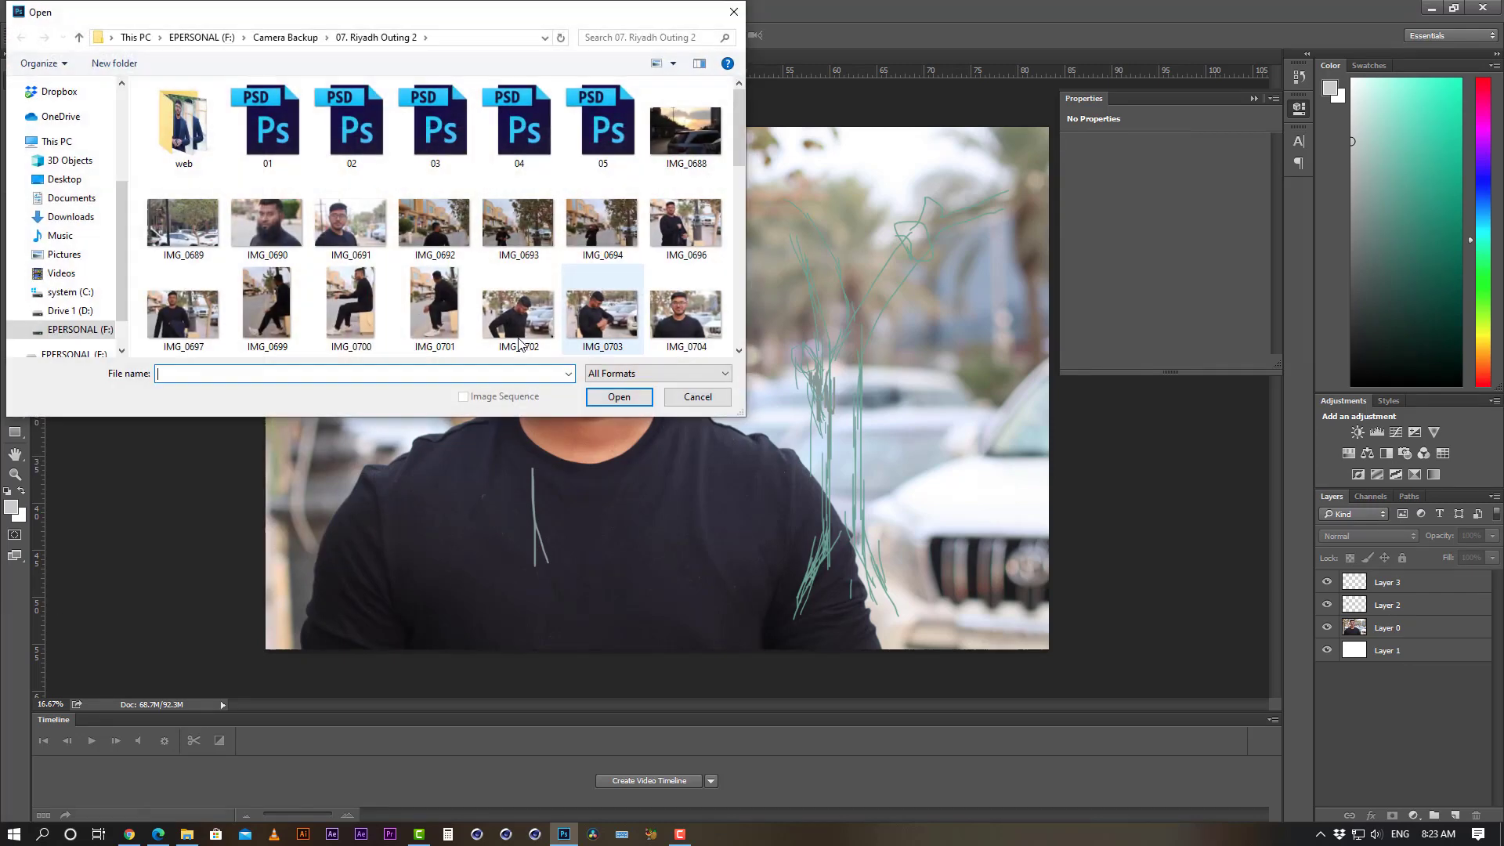
pyautogui.click(702, 308)
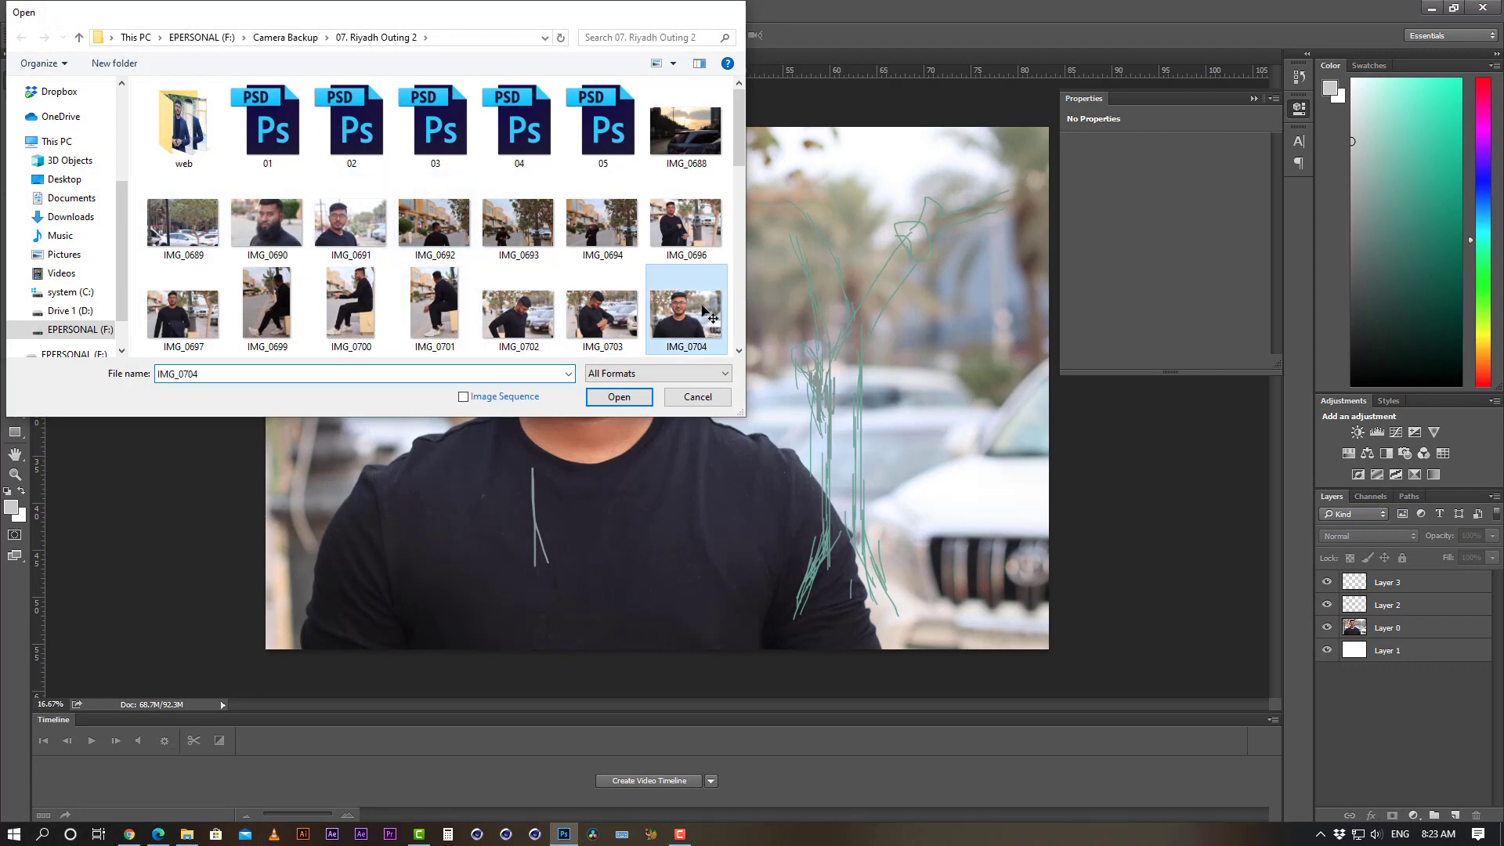
pyautogui.doubleClick(702, 307)
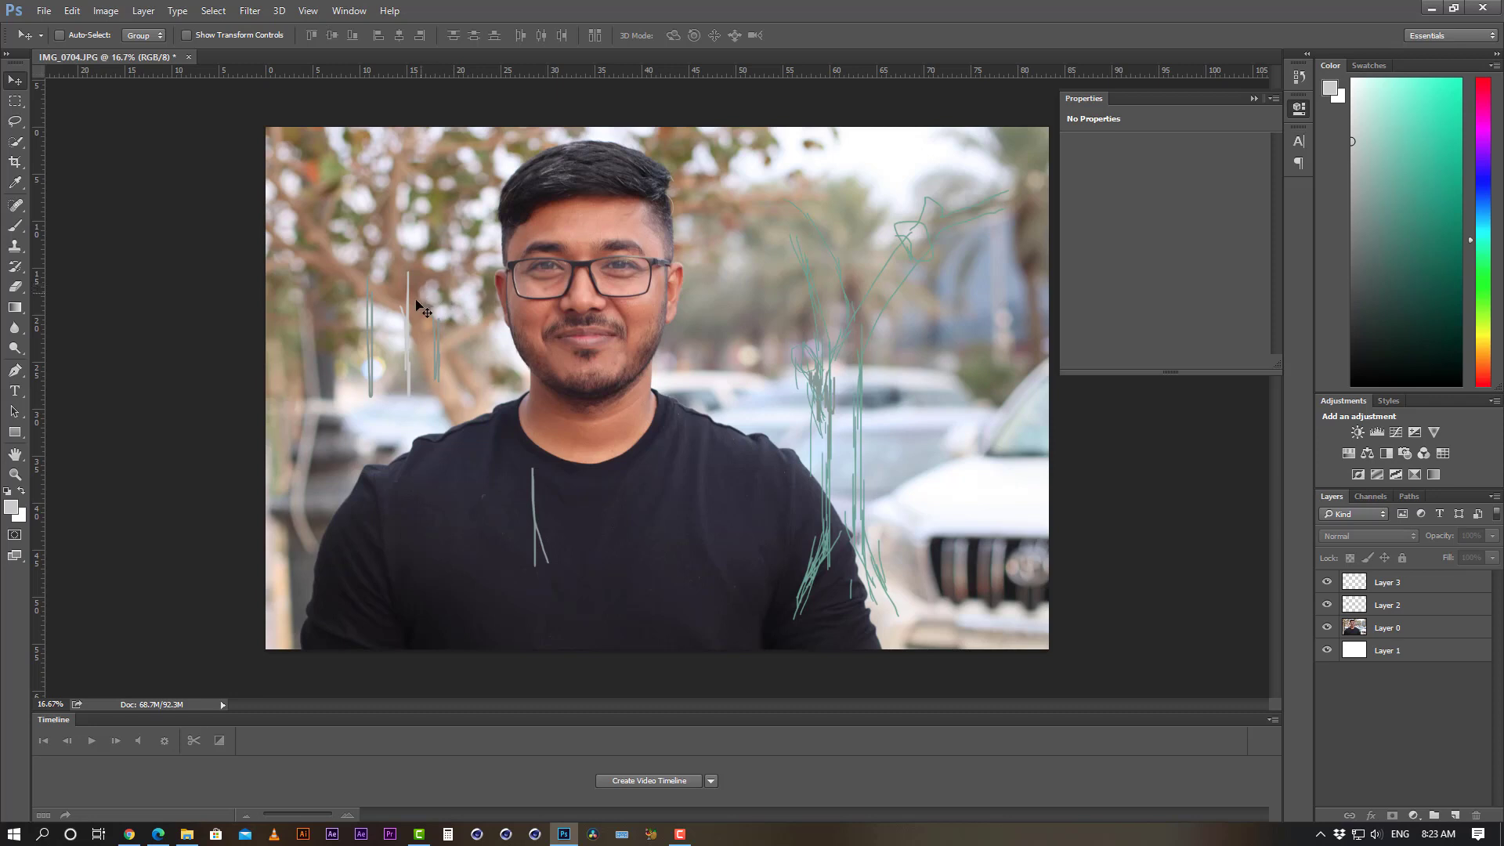
# - Start saving a copy of the document and browse to the LP 2020 folder inside "! TUTORIAL PROJECT_LEARNING PROCESS" on the F: drive
pyautogui.hotkey('ctrl', 'shift', 's')
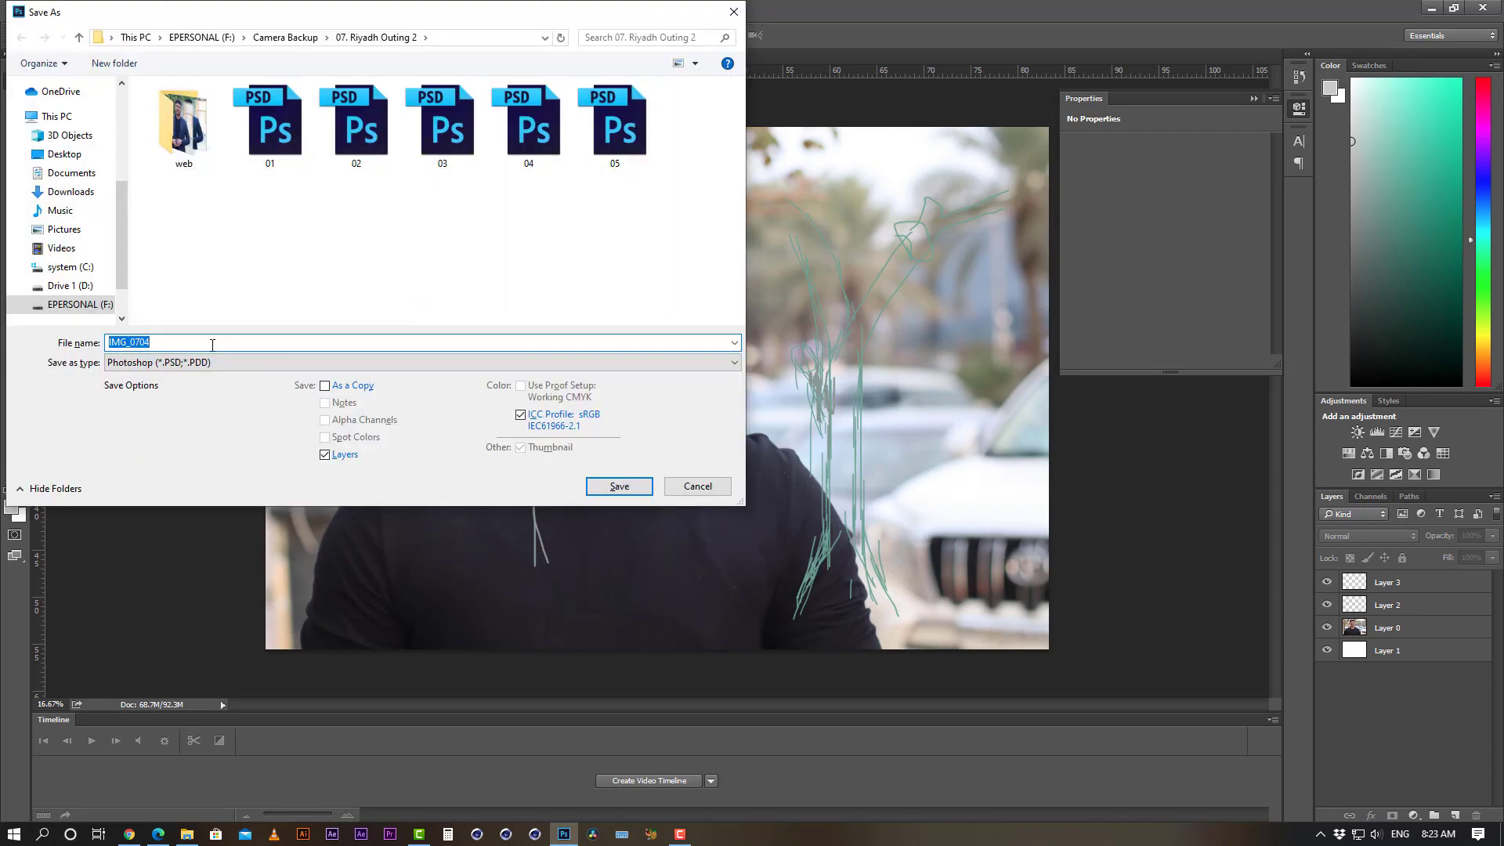
pyautogui.click(66, 306)
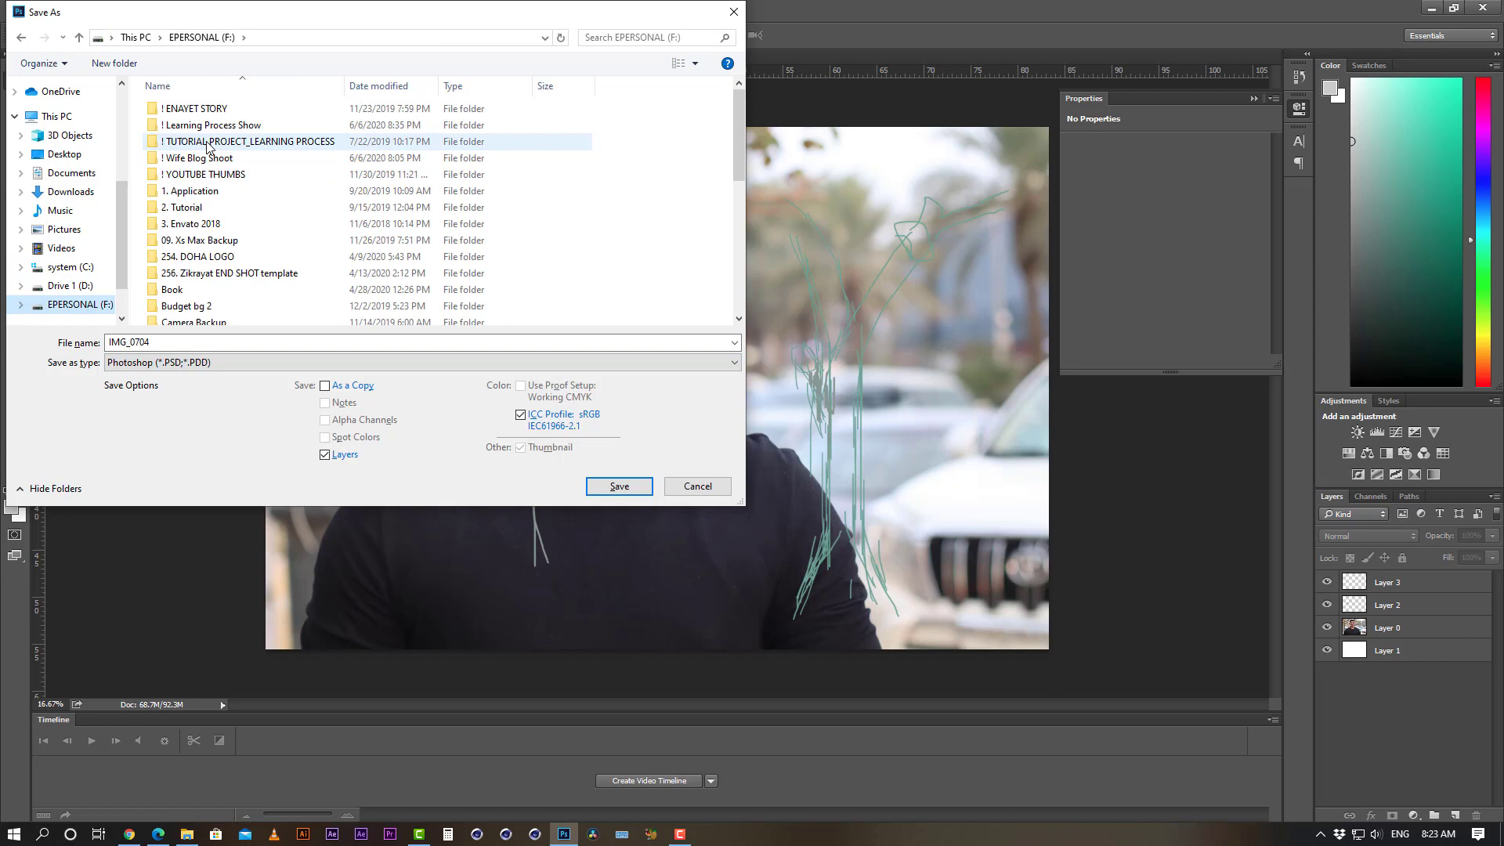
pyautogui.doubleClick(208, 143)
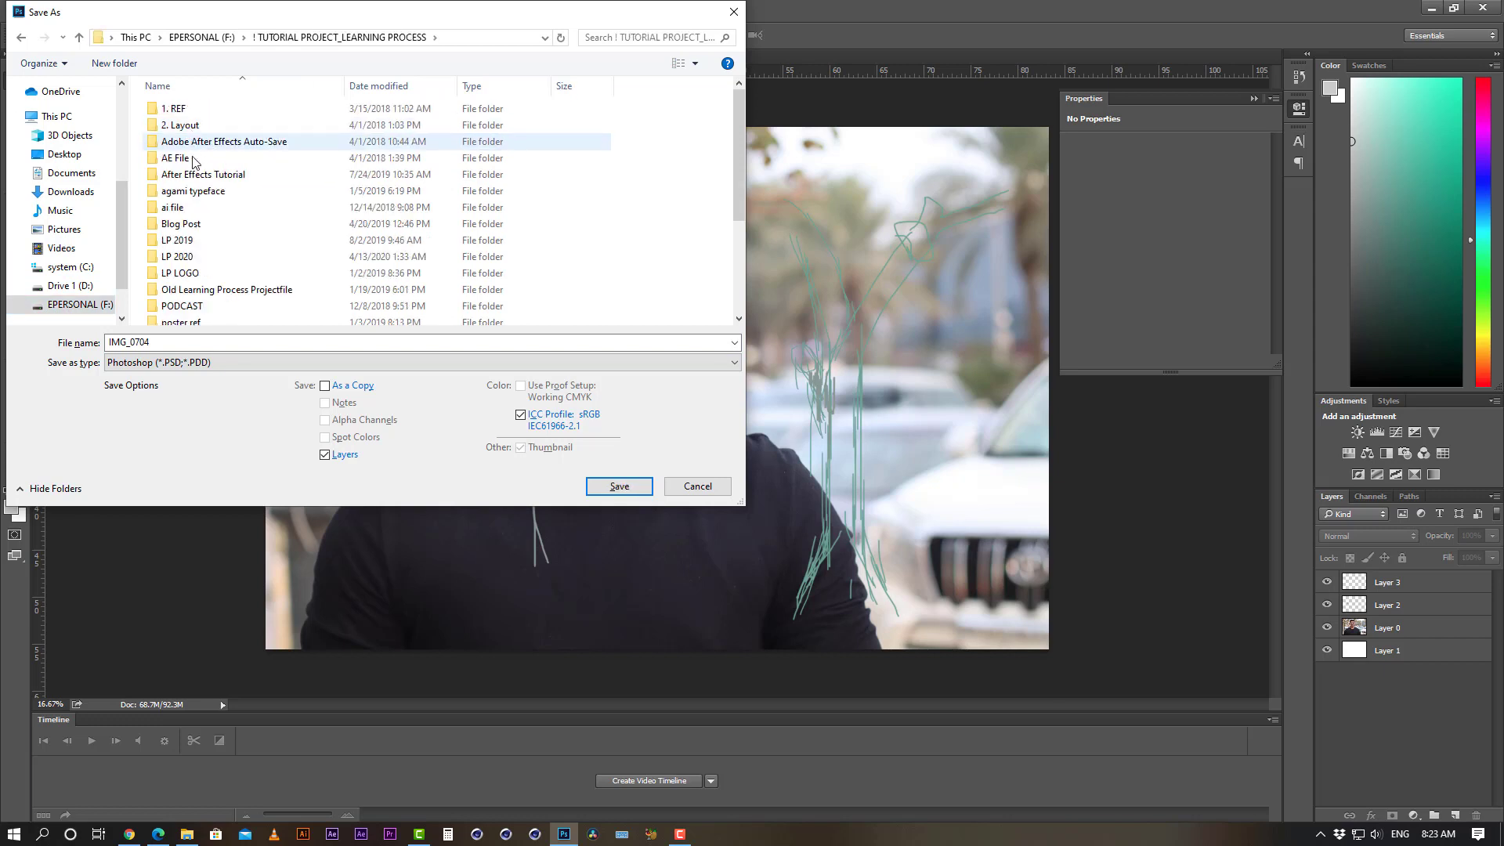
pyautogui.click(190, 259)
pyautogui.doubleClick(191, 261)
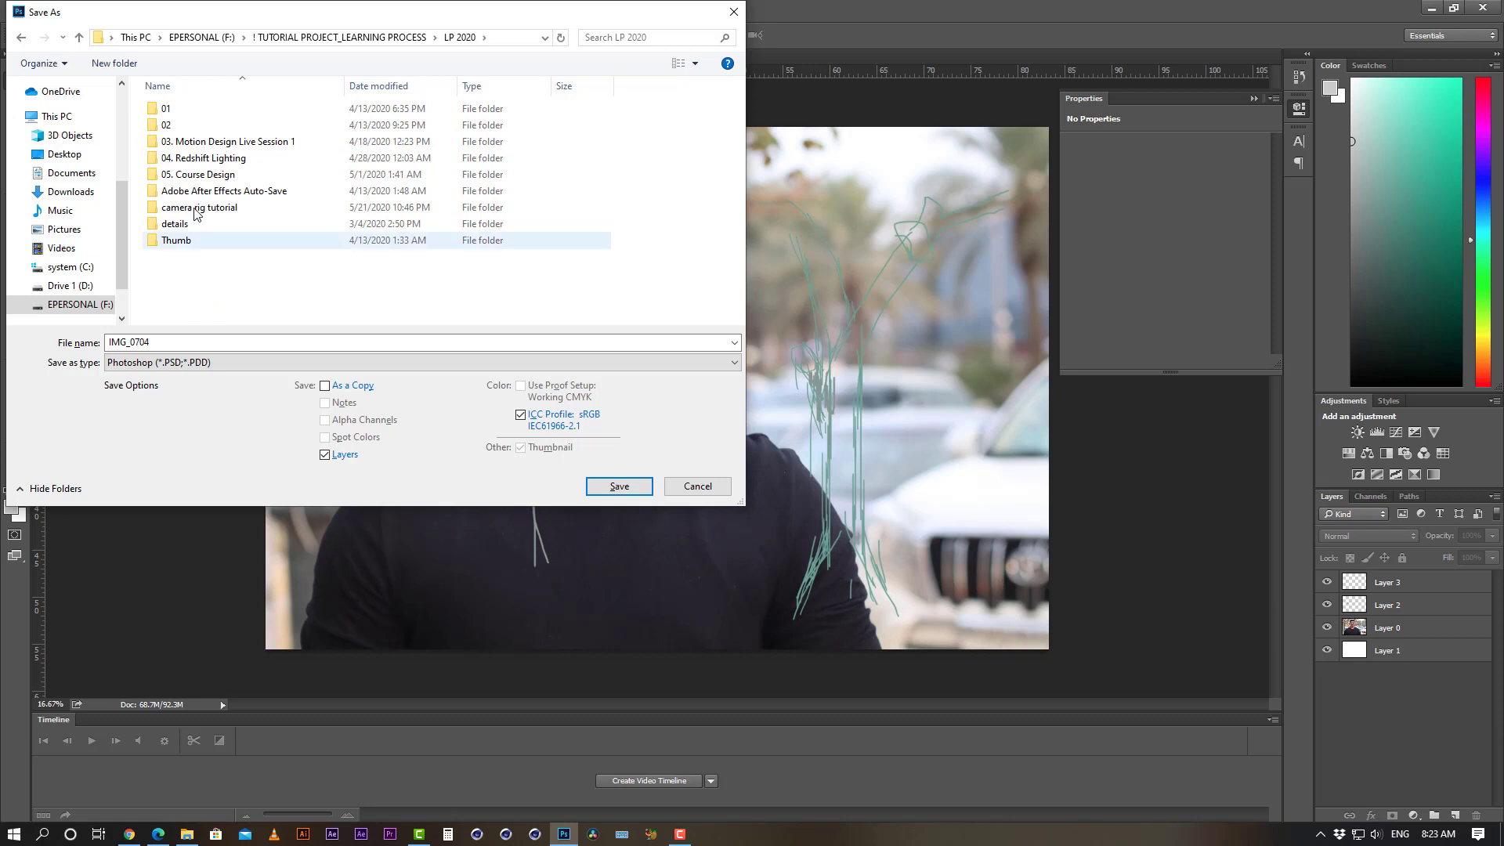
# - Create a new folder named "06. Photoshop Master Class" inside LP 2020
pyautogui.click(124, 70)
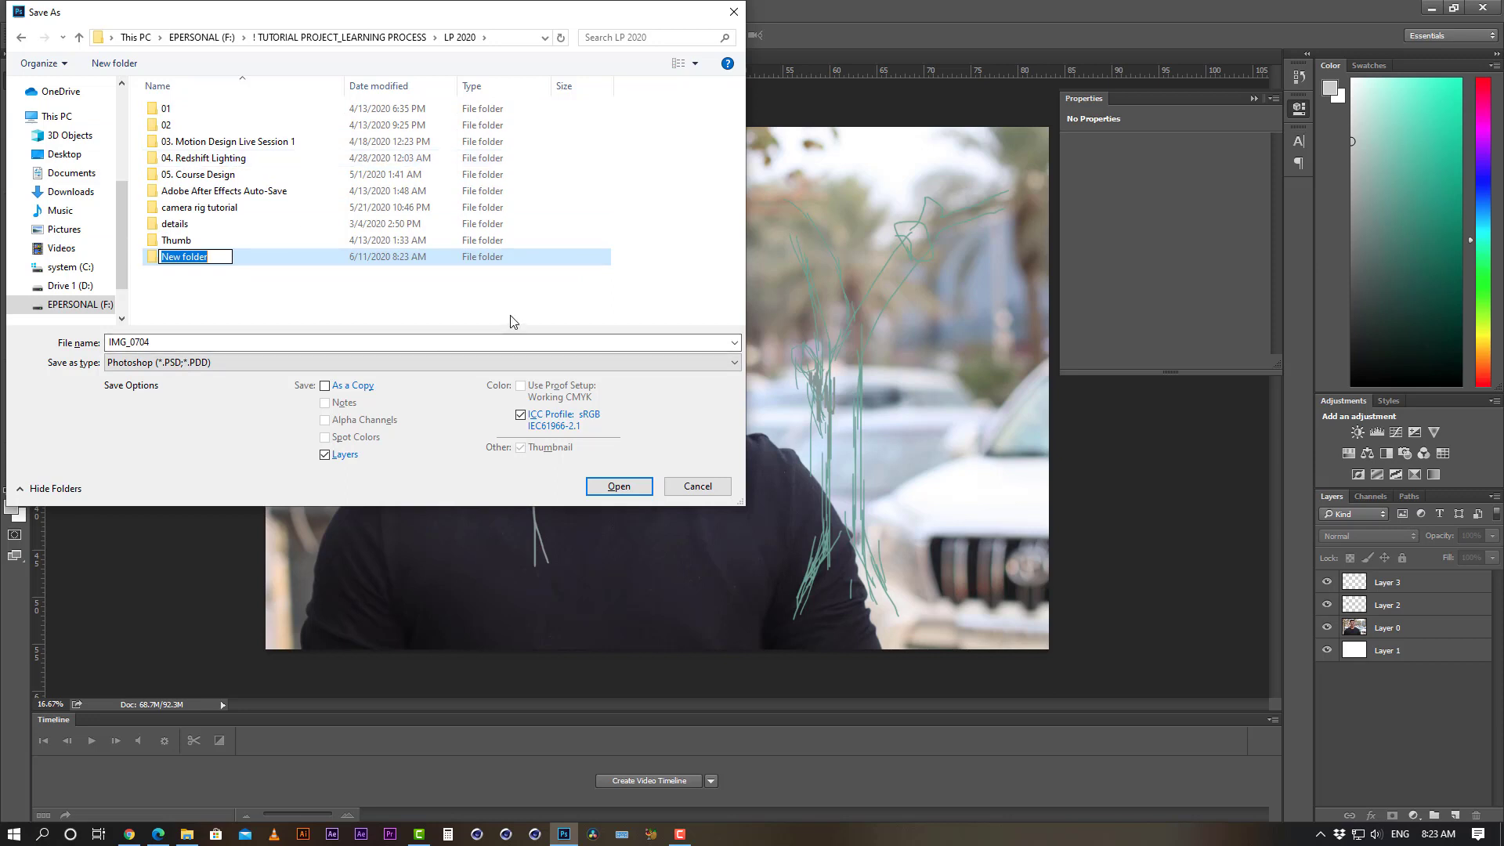
pyautogui.write('06. Photoshop Master ')
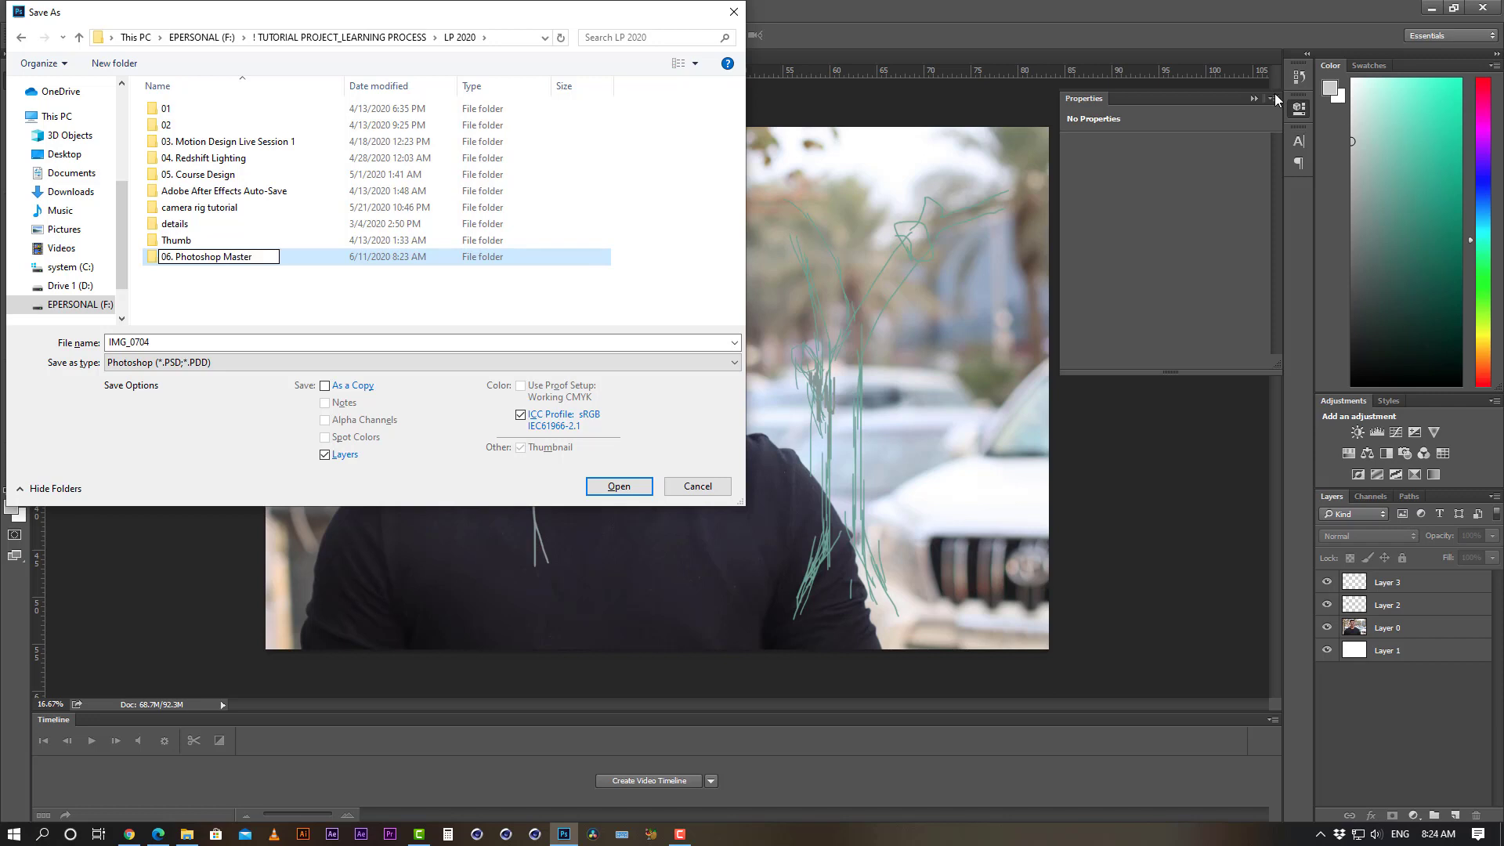
pyautogui.write('Class')
pyautogui.press('Return')
# - Copy "Photoshop Master Class" from the new folder's name, open that folder, and save the layered PSD there under the copied name
pyautogui.click(232, 254)
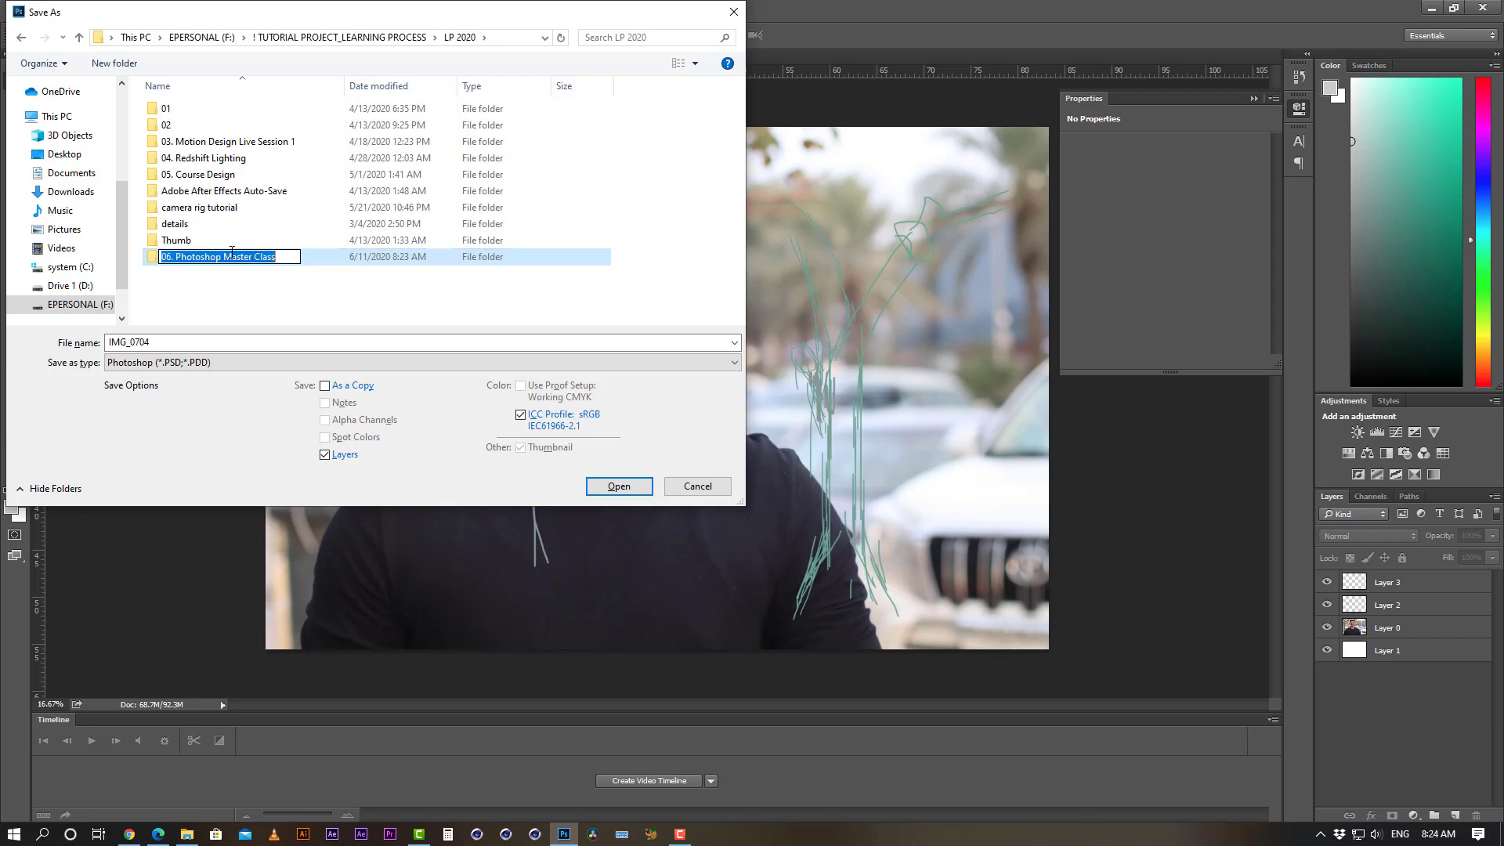
pyautogui.moveTo(173, 257); pyautogui.dragTo(514, 270)
pyautogui.hotkey('ctrl', 'c')
pyautogui.press('Return')
pyautogui.doubleClick(225, 256)
pyautogui.click(183, 342)
pyautogui.hotkey('ctrl', 'v')
pyautogui.press('Return')
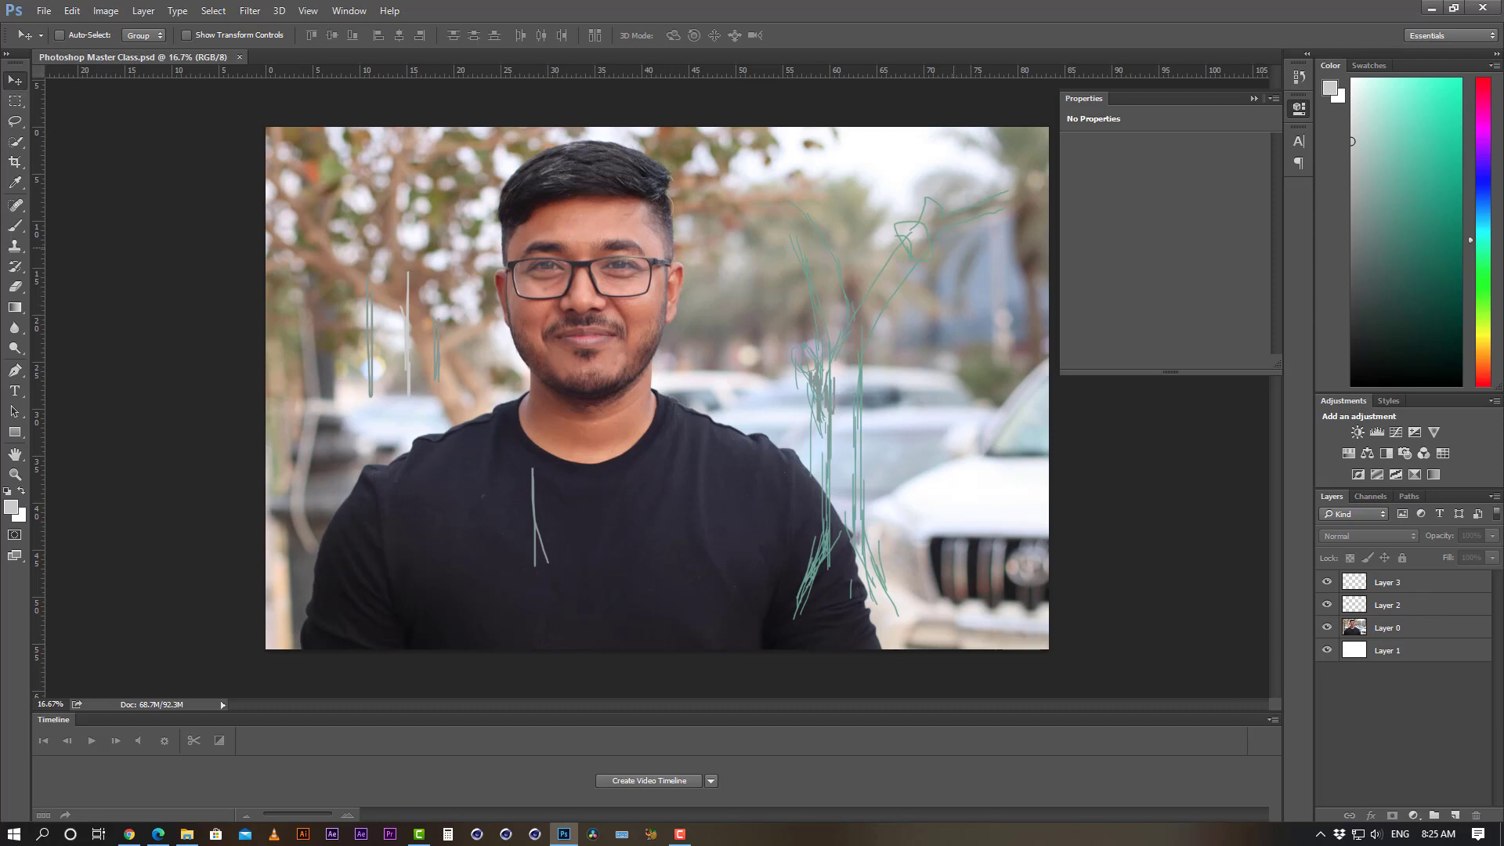
# - Select Layer 1, Layer 0, Layer 2 and Layer 3 one after another, and leave all layers deselected
pyautogui.click(1414, 651)
pyautogui.click(1421, 627)
pyautogui.click(1425, 606)
pyautogui.click(1424, 582)
pyautogui.click(1424, 685)
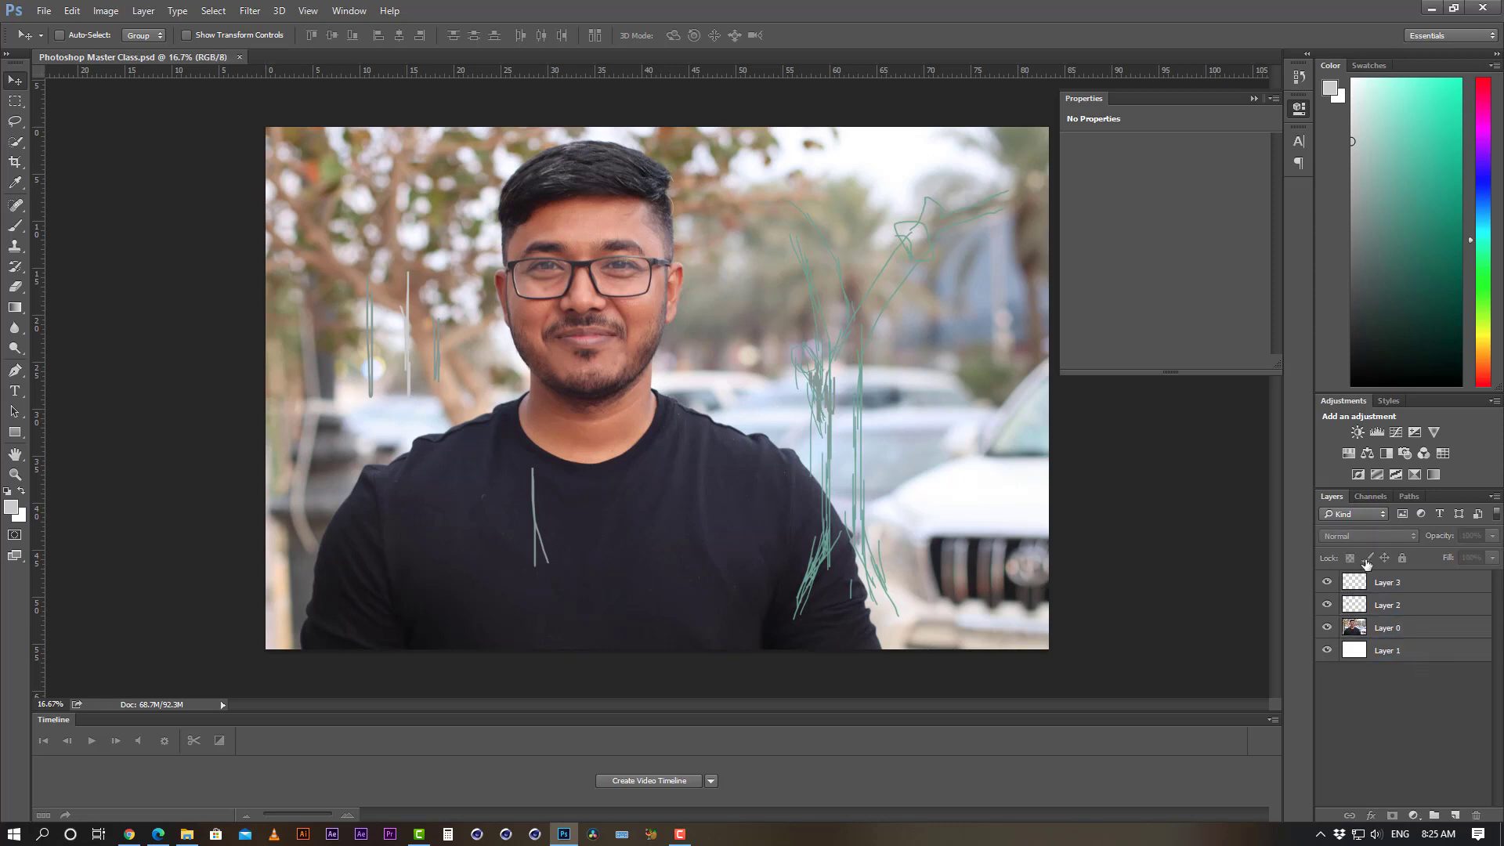
# - Try several rectangular marquee selections on the photo, ending with one over the tree, the man's face and his chest
pyautogui.click(17, 103)
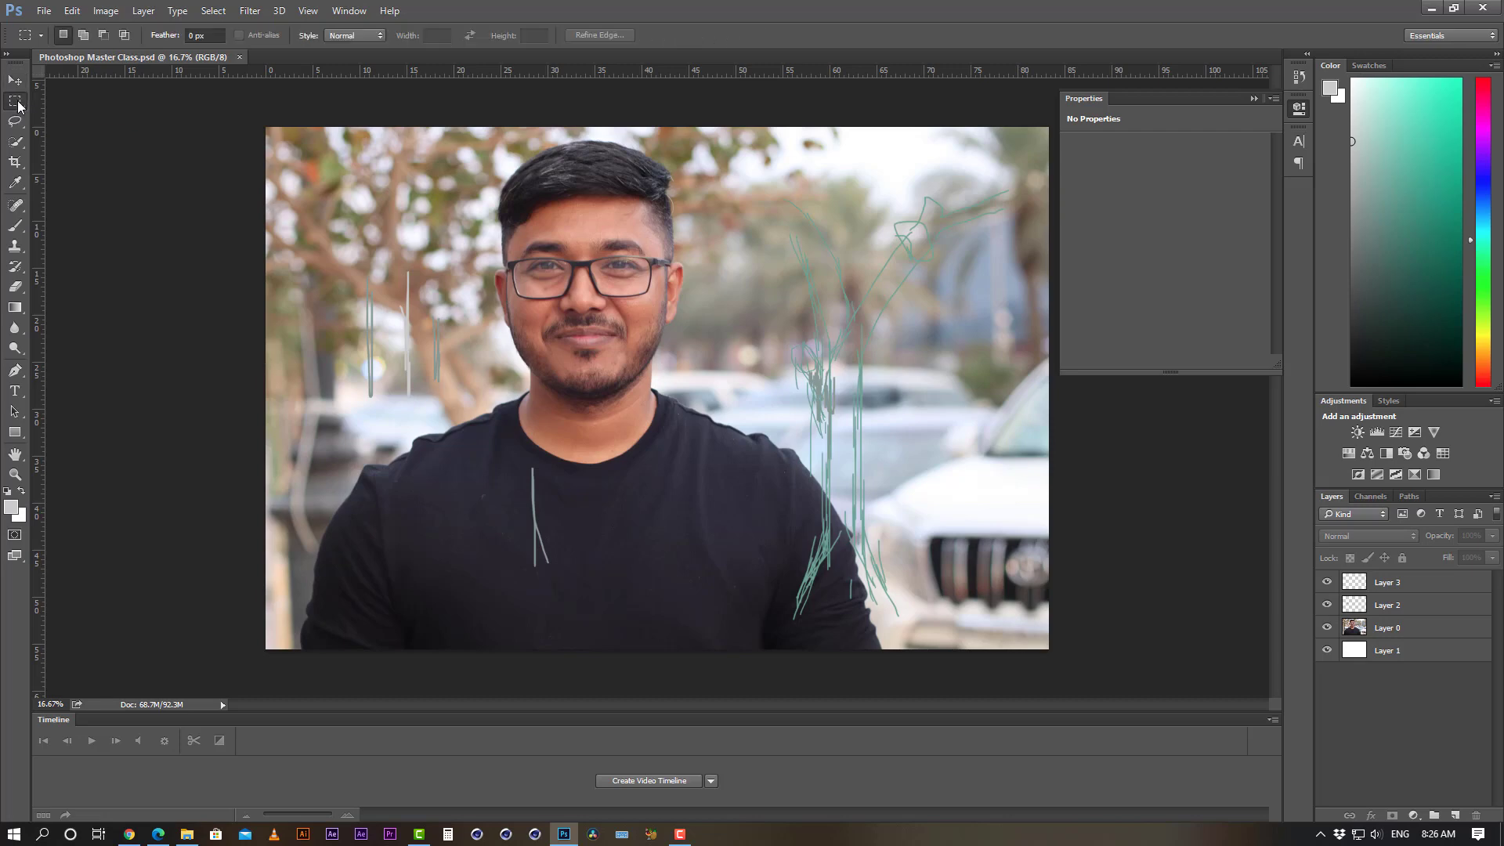
pyautogui.rightClick(15, 104)
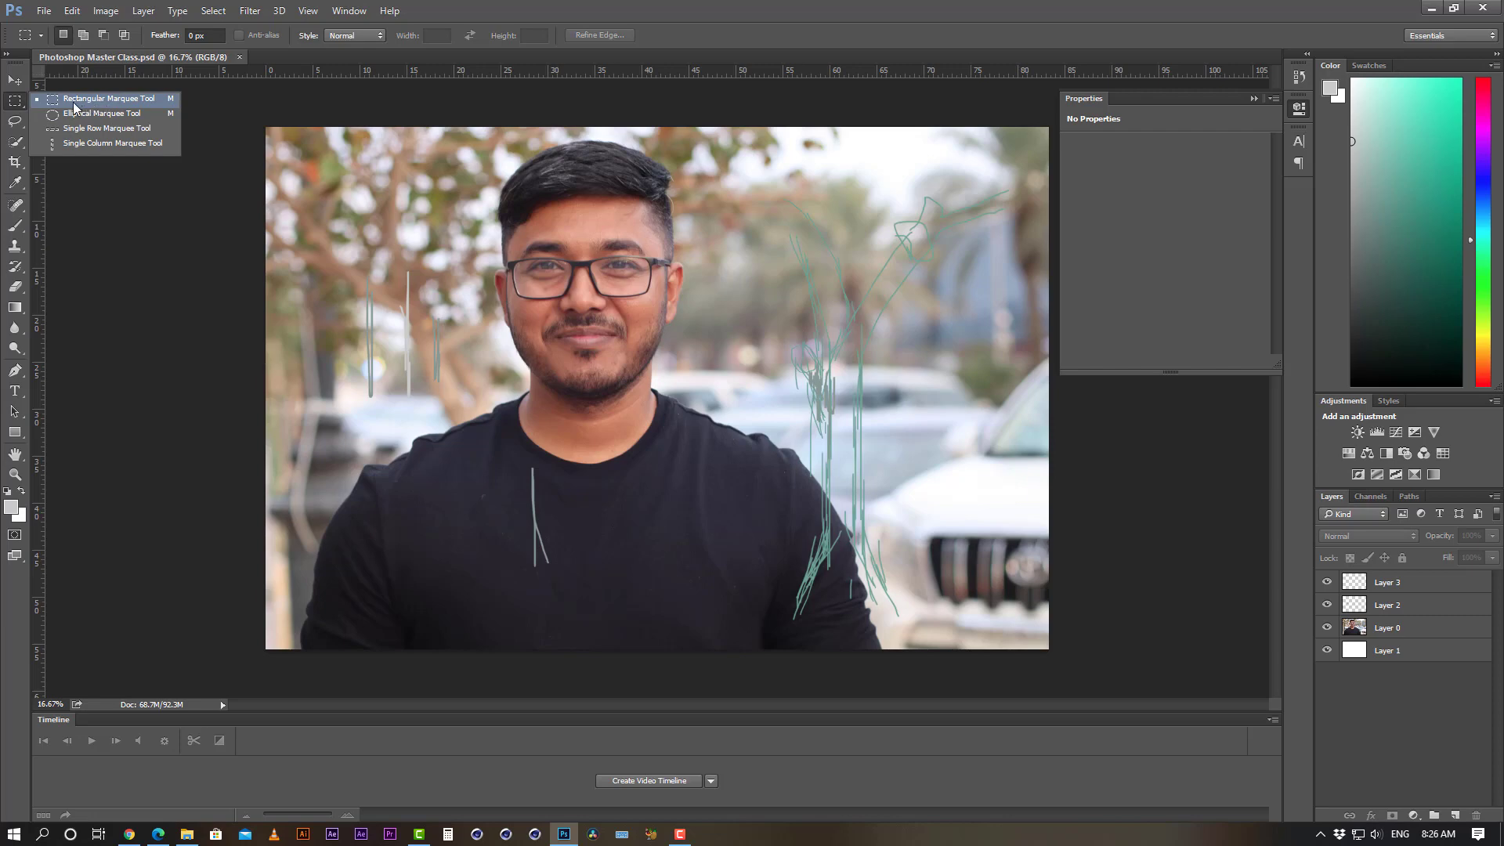
pyautogui.click(106, 99)
pyautogui.moveTo(612, 179); pyautogui.dragTo(807, 645)
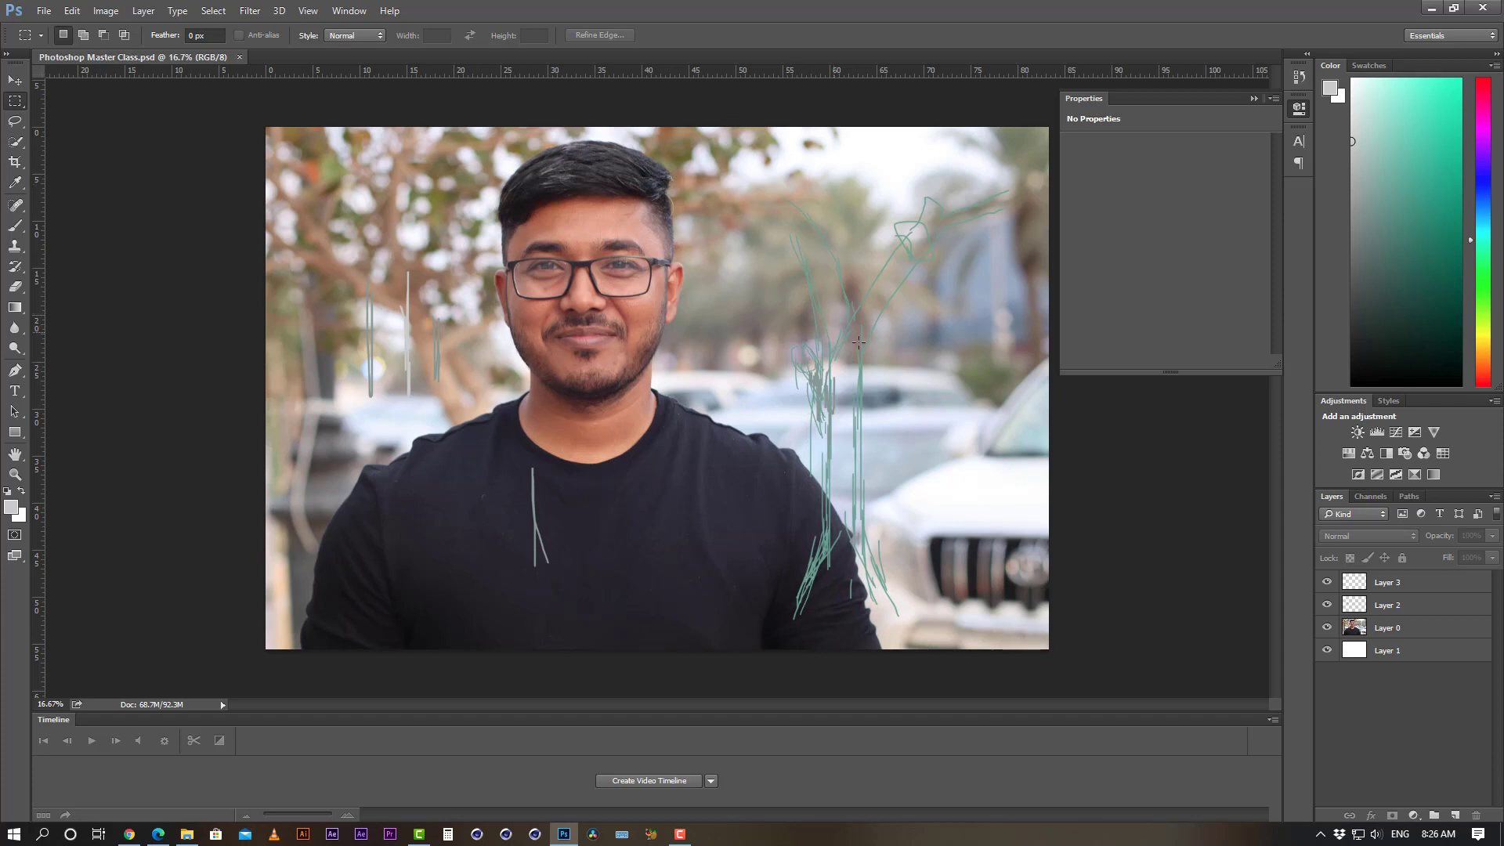
pyautogui.moveTo(748, 132); pyautogui.dragTo(1107, 840)
pyautogui.click(625, 396)
pyautogui.moveTo(546, 397); pyautogui.dragTo(639, 595)
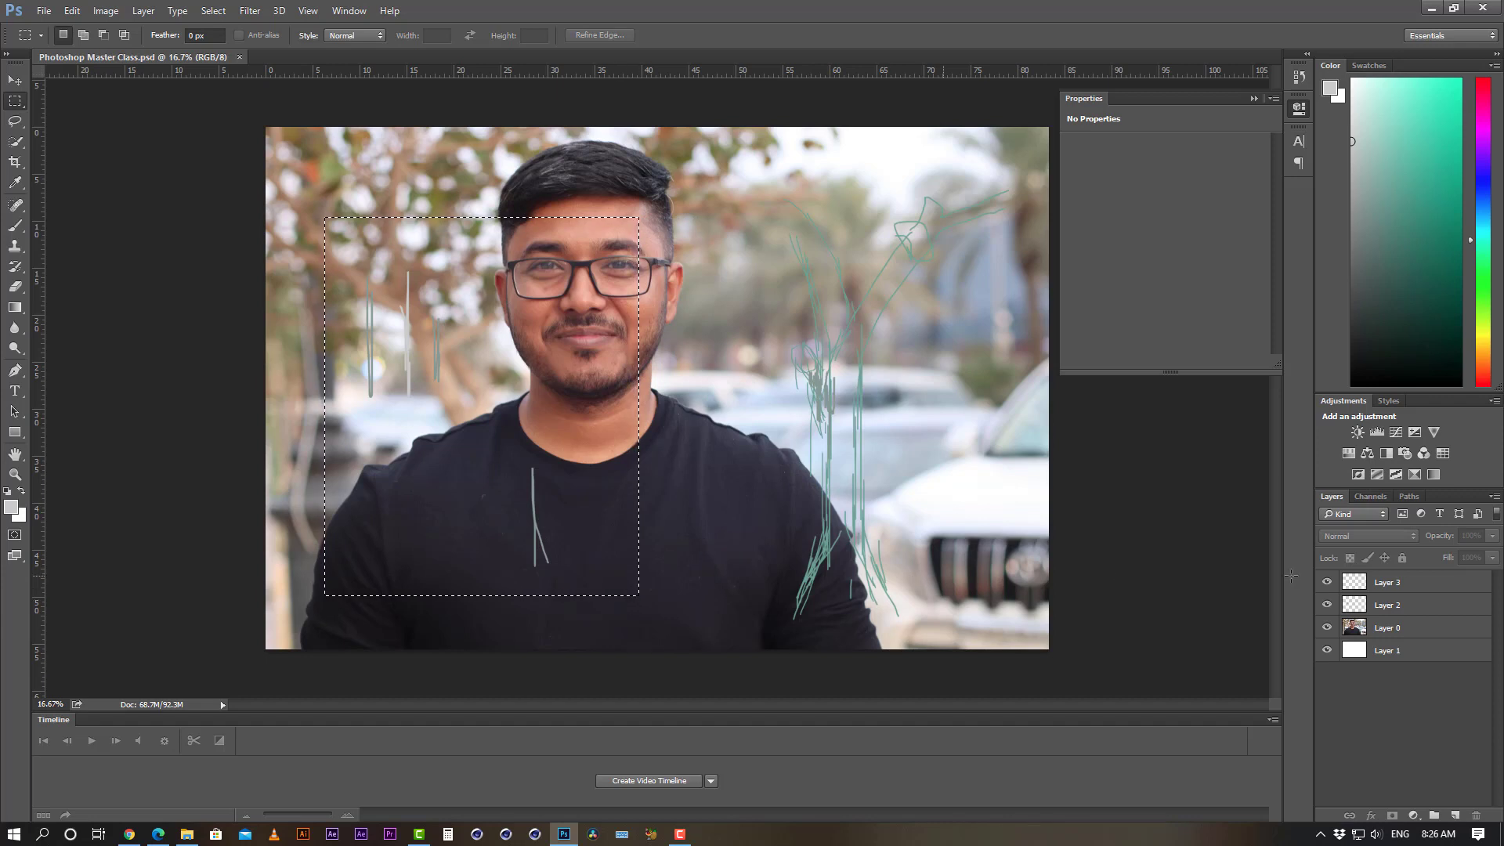
# - Toggle the visibility of Layer 3 and Layer 2 to check which one holds the strokes, and make Layer 2 active
pyautogui.click(1391, 630)
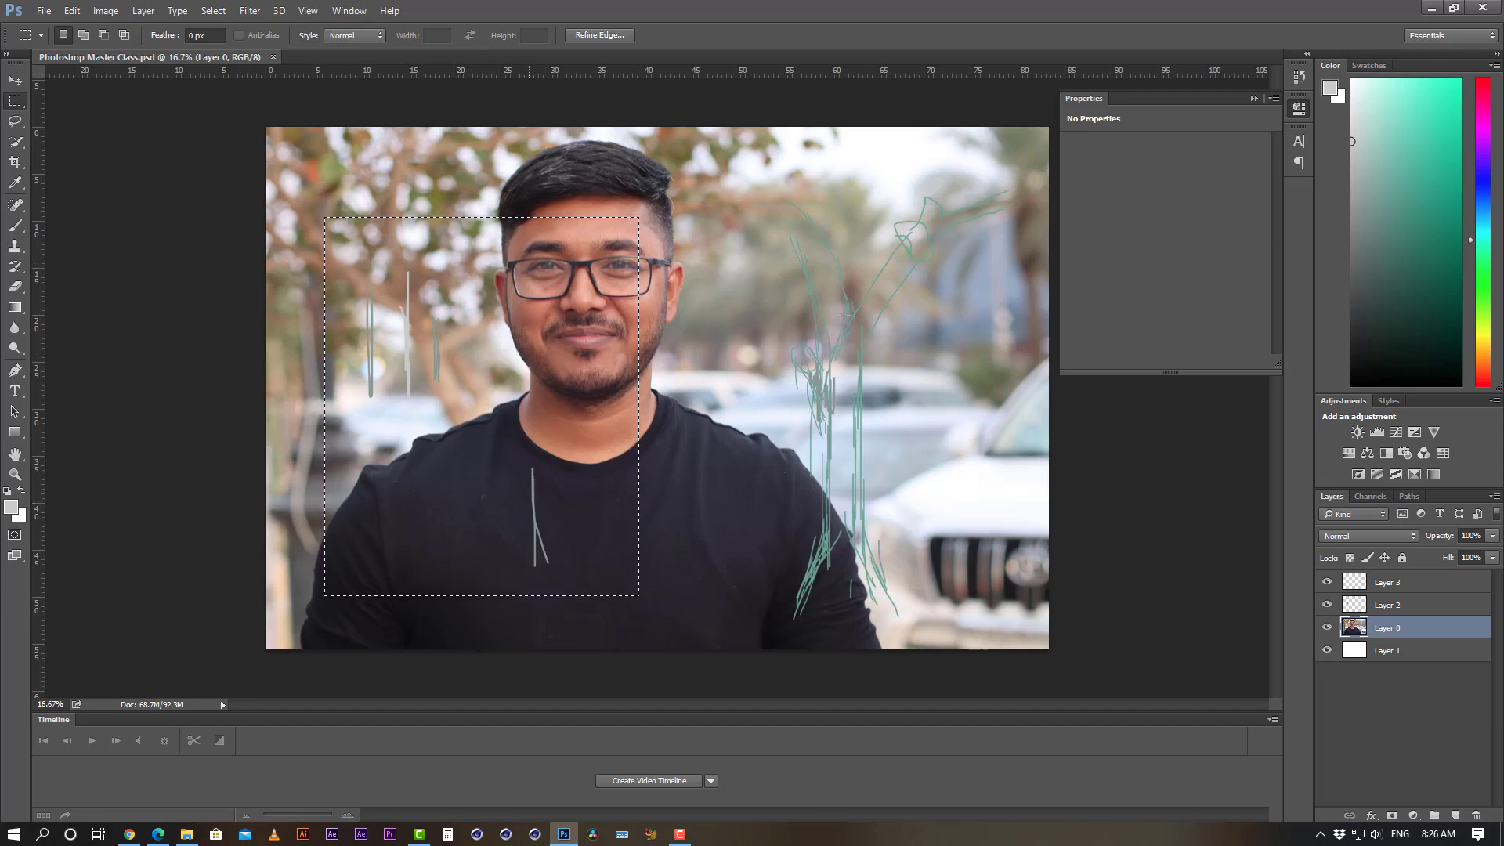
pyautogui.click(1410, 583)
pyautogui.click(1327, 582)
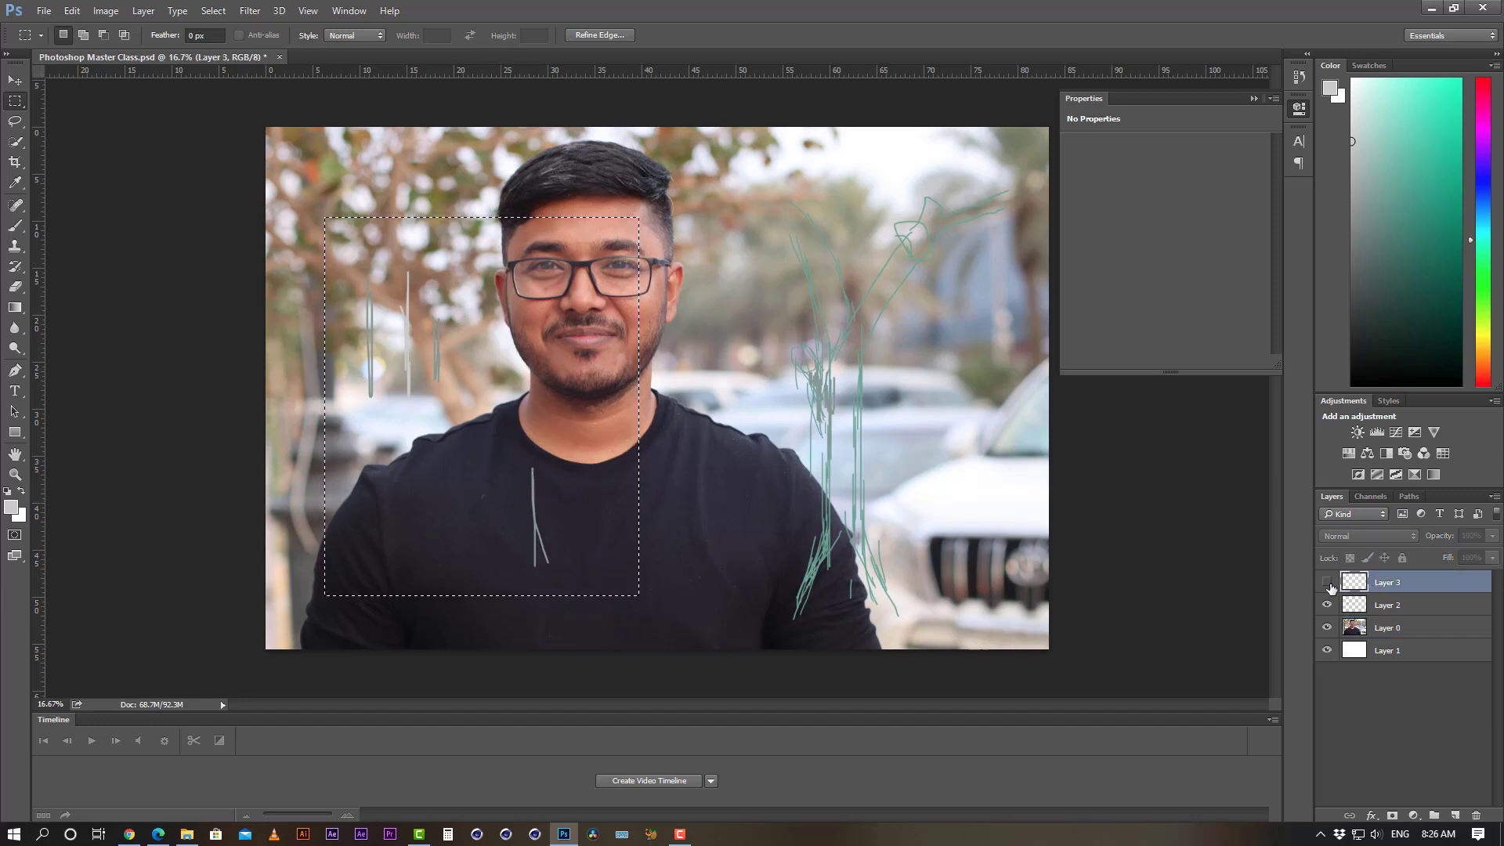
pyautogui.click(1327, 582)
pyautogui.click(1326, 604)
pyautogui.click(1327, 605)
pyautogui.click(1327, 604)
pyautogui.click(1327, 605)
pyautogui.click(1341, 606)
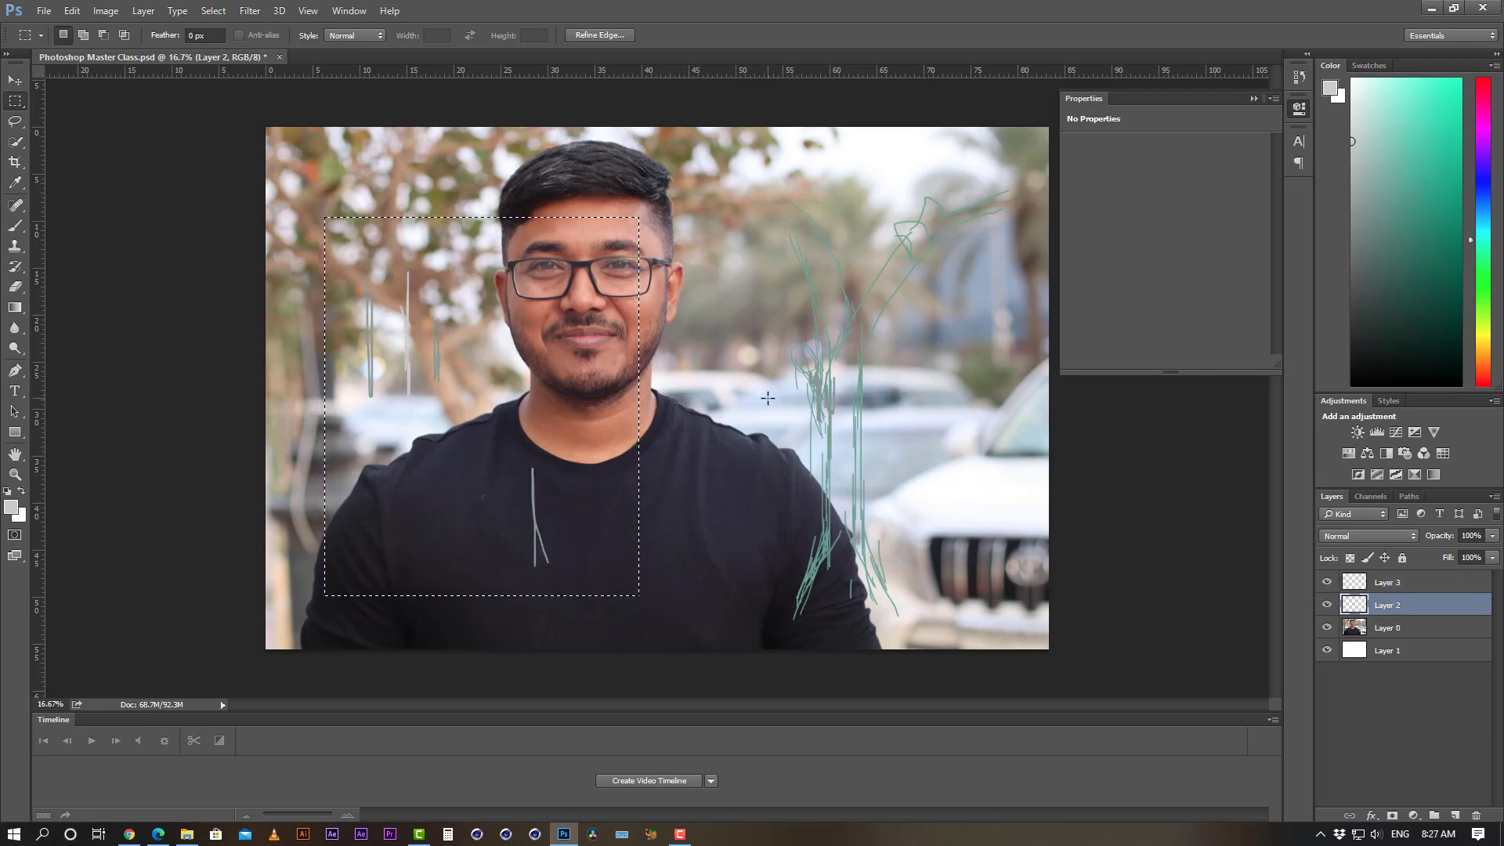
# - Delete the Layer 2 strokes beside the tree and on the man's chest using a rectangular marquee, and deselect
pyautogui.moveTo(290, 202)
pyautogui.mouseDown()
pyautogui.moveTo(662, 541)
pyautogui.moveTo(657, 630)
pyautogui.mouseUp()
pyautogui.press('Delete')
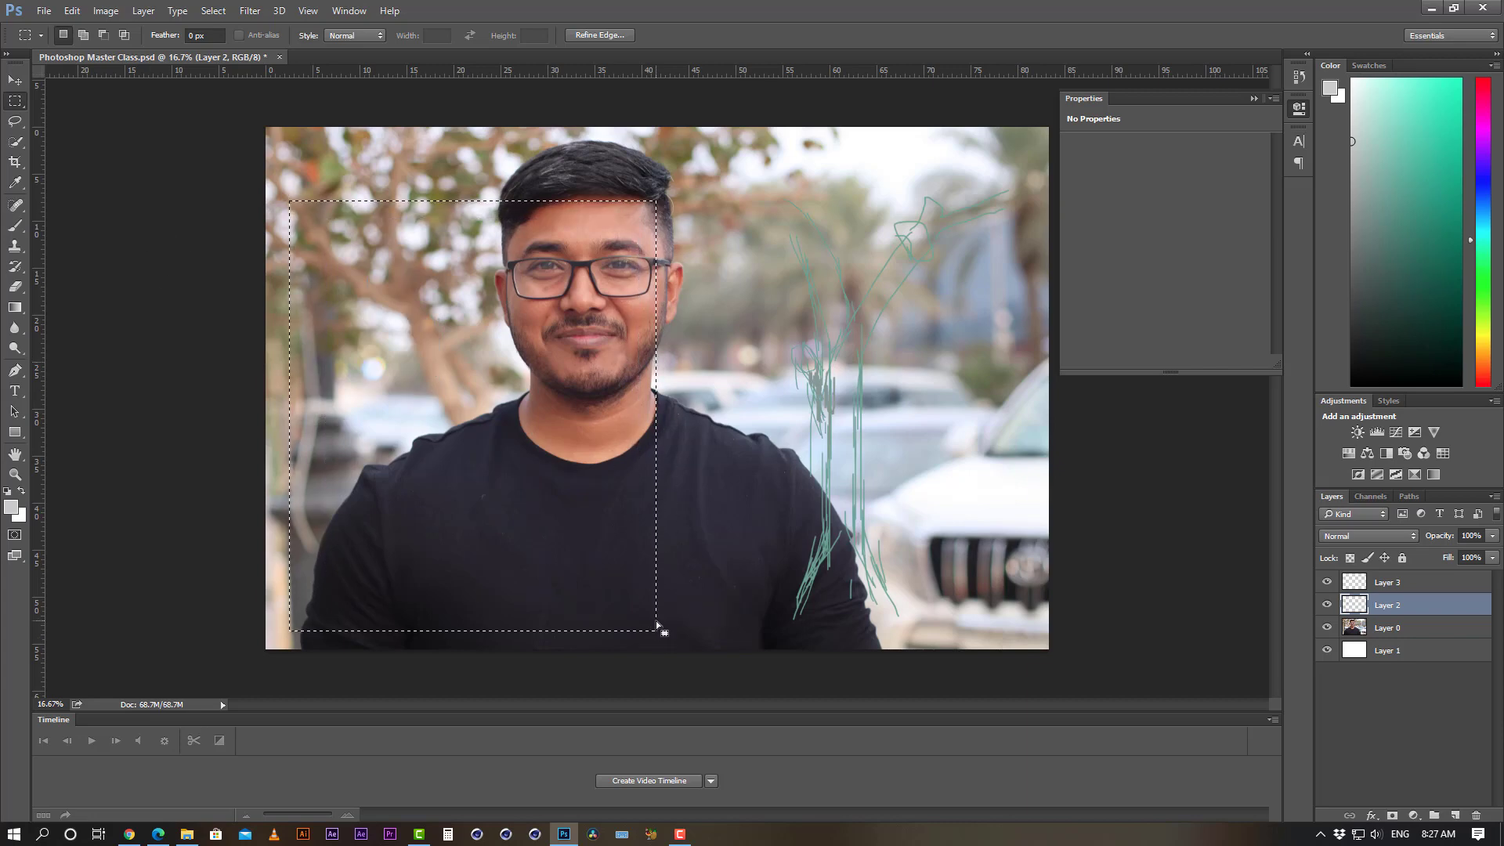
pyautogui.hotkey('ctrl', 'd')
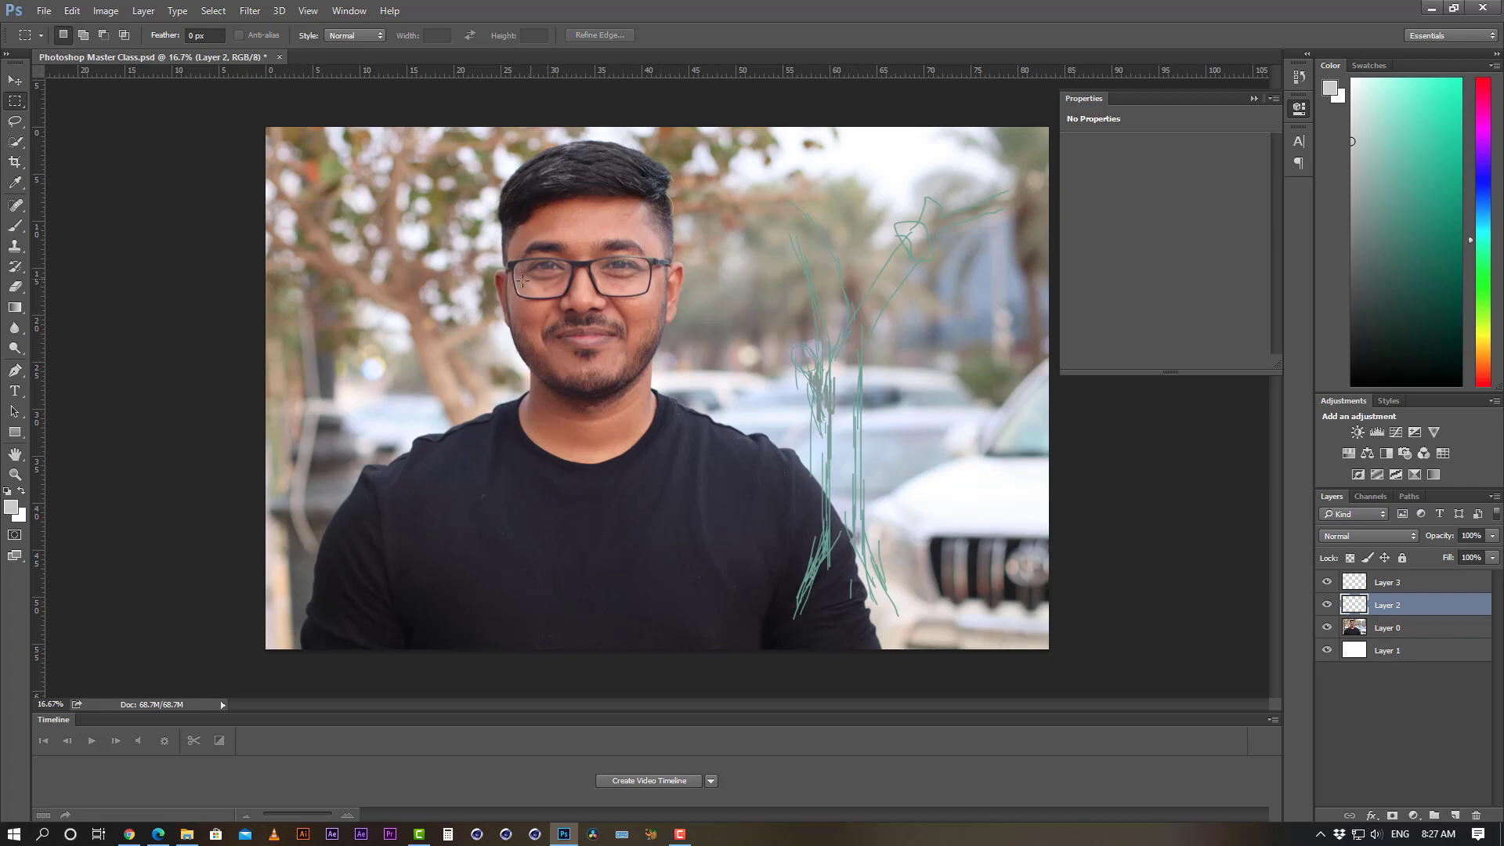
# - Try a rectangular selection over the man and a circular one over his face and chest with the Elliptical Marquee, clearing each
pyautogui.moveTo(392, 258); pyautogui.dragTo(631, 594)
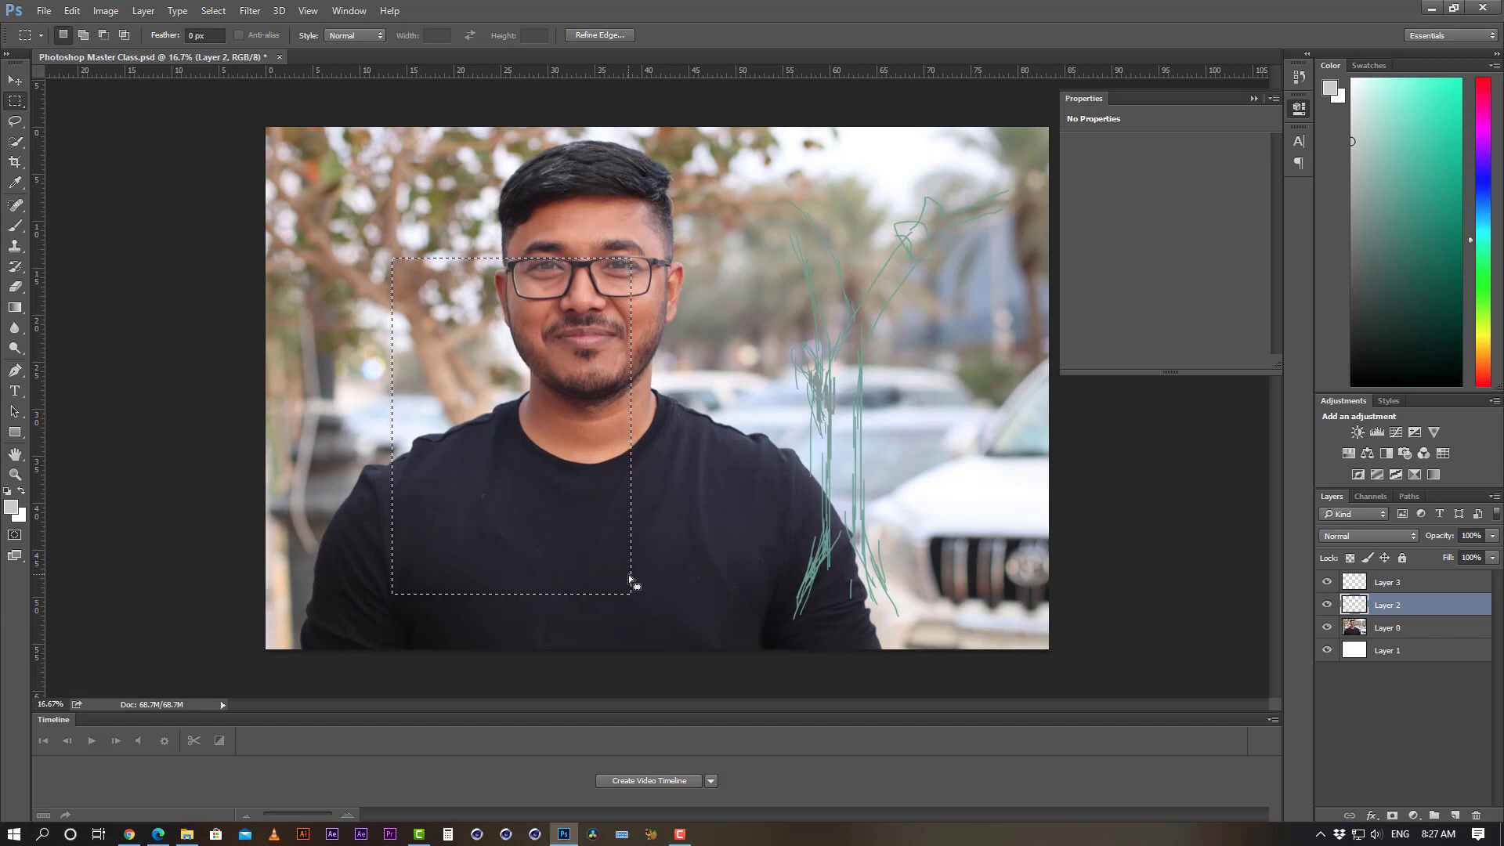
pyautogui.hotkey('ctrl', 'd')
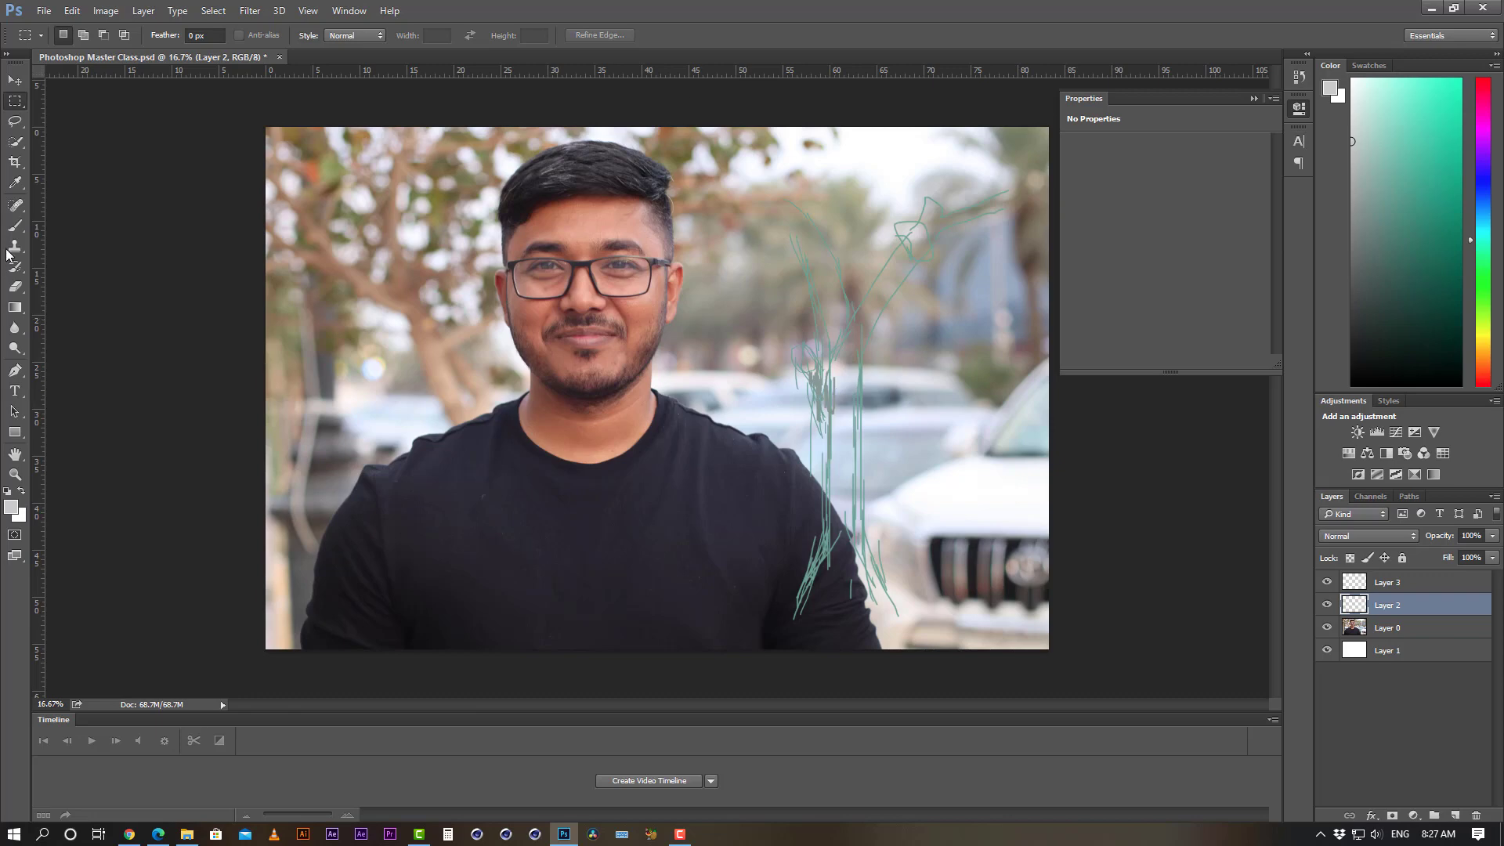
pyautogui.rightClick(19, 108)
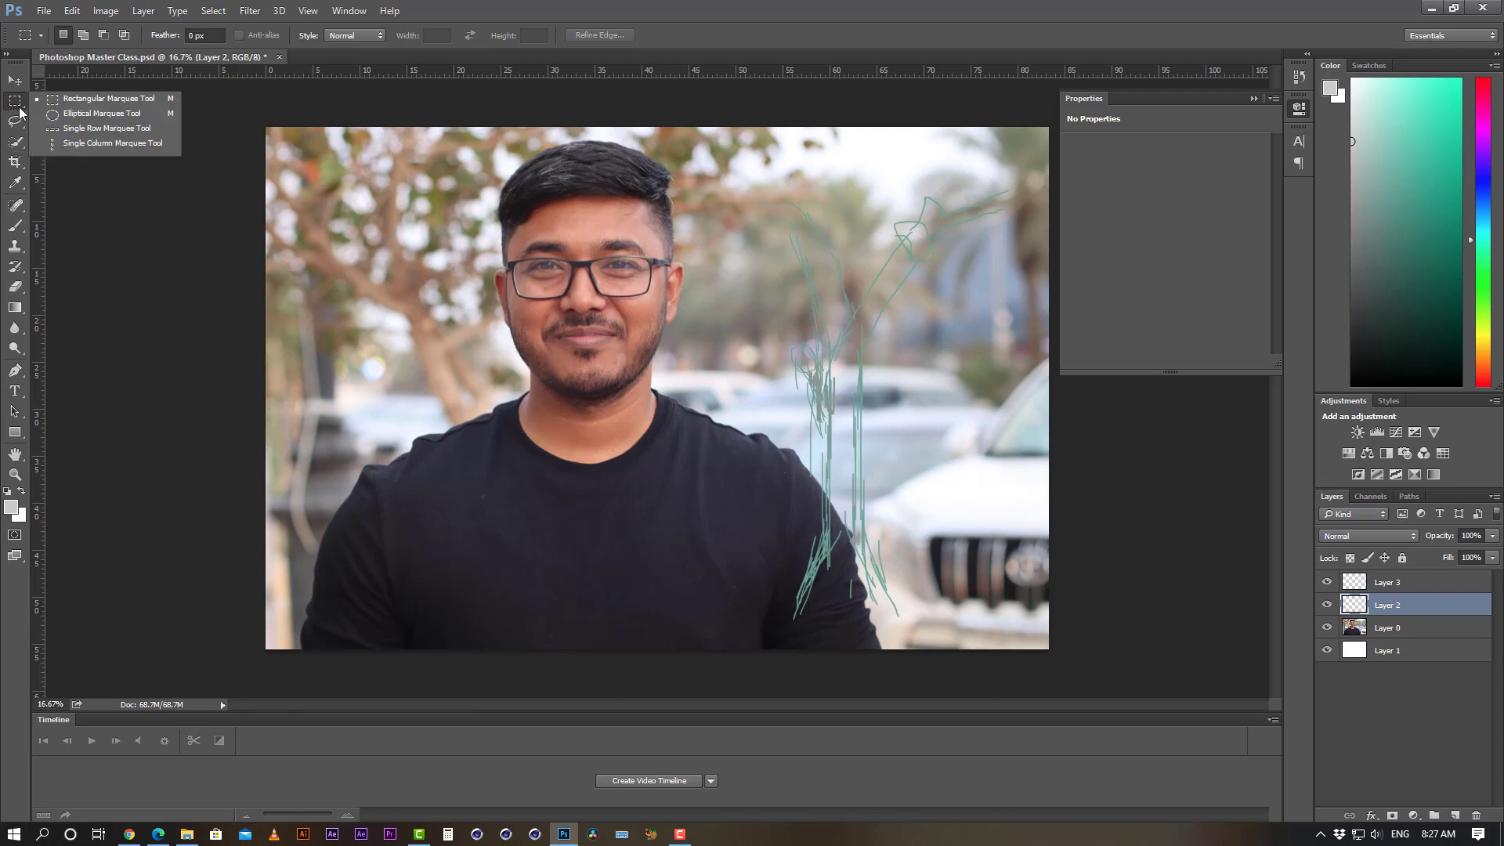
pyautogui.click(90, 114)
pyautogui.moveTo(540, 282); pyautogui.dragTo(679, 417)
pyautogui.moveTo(548, 273); pyautogui.dragTo(603, 416)
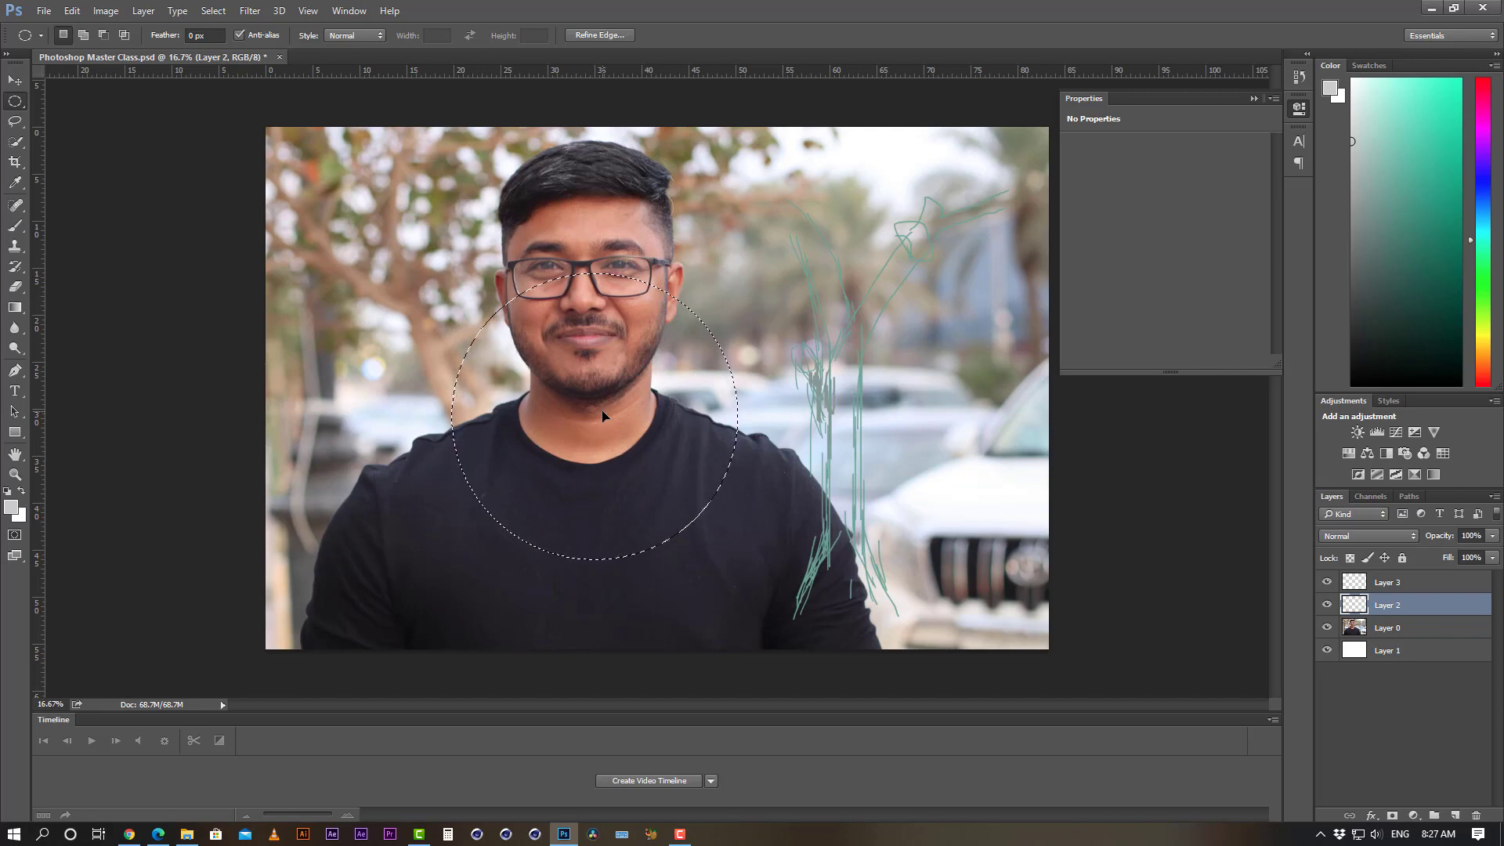
pyautogui.click(640, 392)
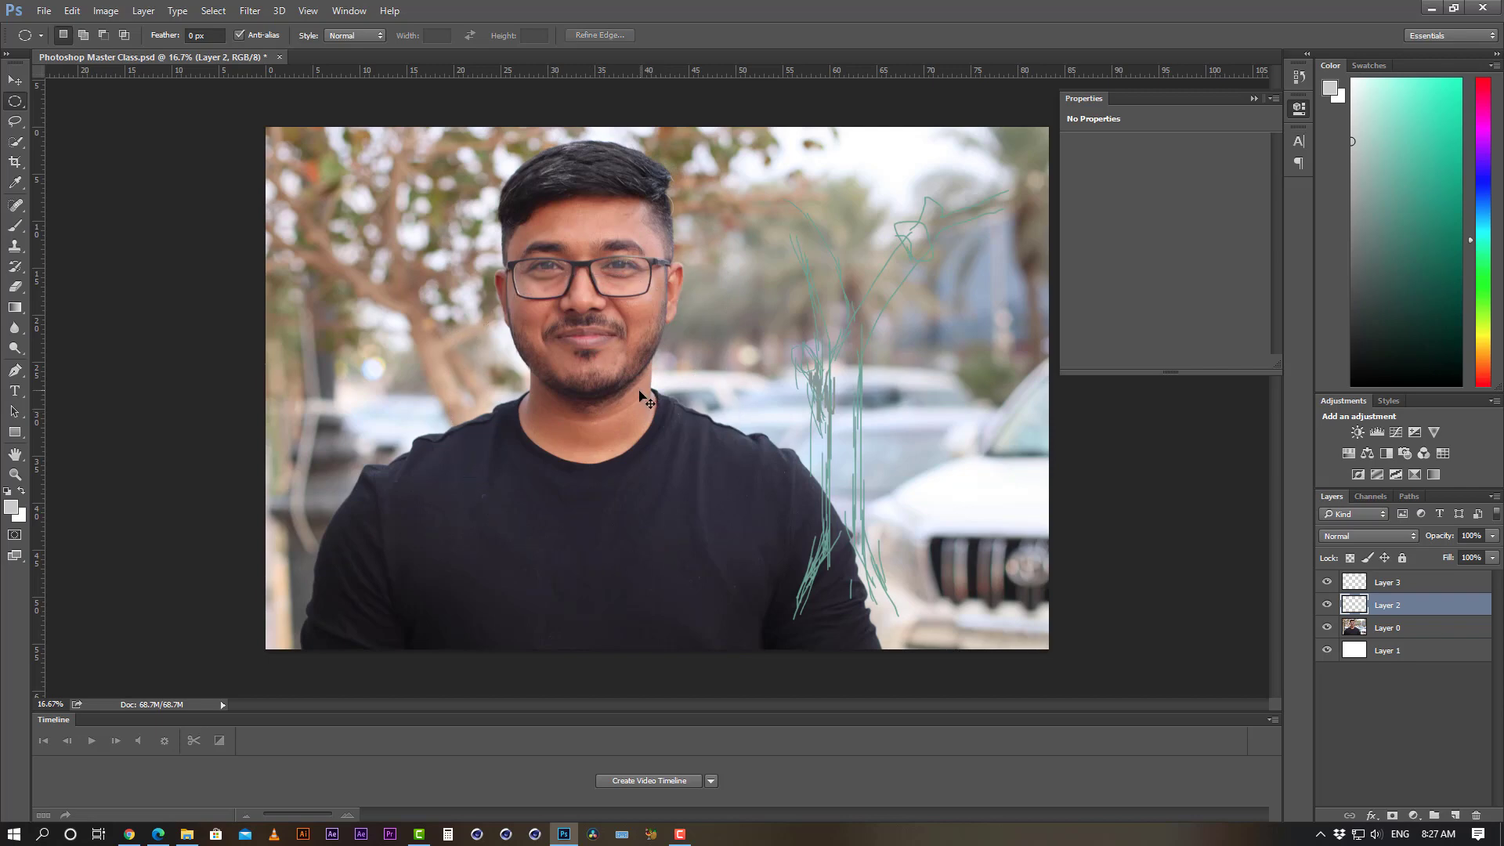
# - Trace a freehand Lasso selection around the man's head, shoulders and body, and clear it
pyautogui.click(11, 124)
pyautogui.click(100, 122)
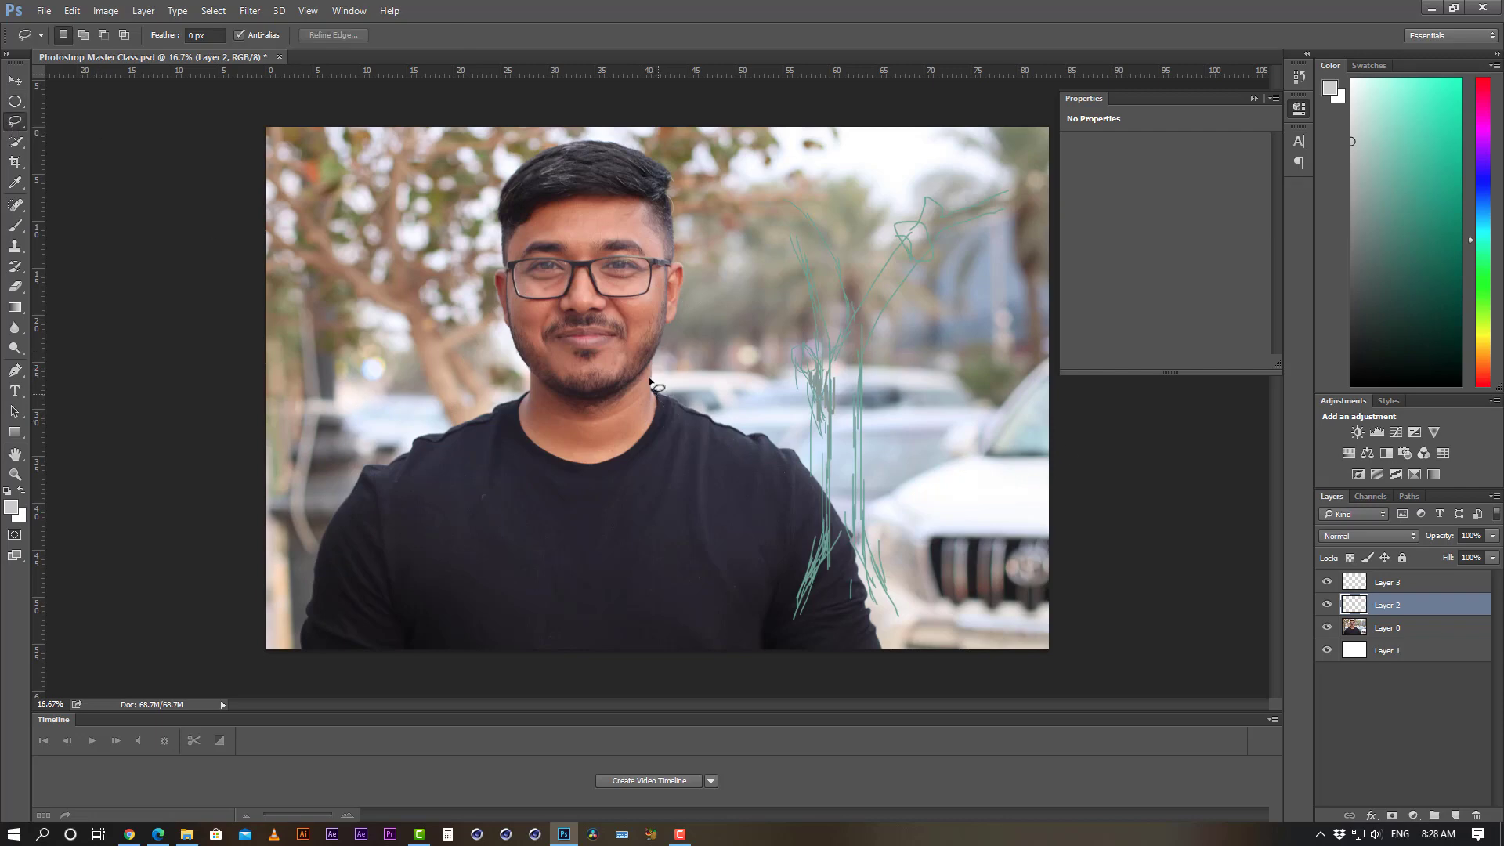
pyautogui.moveTo(657, 357)
pyautogui.mouseDown()
pyautogui.moveTo(658, 394)
pyautogui.moveTo(824, 491)
pyautogui.moveTo(866, 572)
pyautogui.moveTo(884, 671)
pyautogui.mouseUp()
pyautogui.click(579, 393)
pyautogui.moveTo(534, 389); pyautogui.dragTo(417, 442)
pyautogui.moveTo(349, 513)
pyautogui.mouseDown()
pyautogui.moveTo(302, 664)
pyautogui.moveTo(307, 638)
pyautogui.moveTo(481, 663)
pyautogui.mouseUp()
pyautogui.moveTo(845, 680)
pyautogui.mouseDown()
pyautogui.moveTo(878, 645)
pyautogui.moveTo(845, 513)
pyautogui.moveTo(807, 475)
pyautogui.mouseUp()
pyautogui.moveTo(743, 436)
pyautogui.mouseDown()
pyautogui.moveTo(674, 394)
pyautogui.moveTo(656, 356)
pyautogui.mouseUp()
pyautogui.moveTo(574, 142)
pyautogui.mouseDown()
pyautogui.moveTo(509, 143)
pyautogui.moveTo(488, 174)
pyautogui.moveTo(496, 256)
pyautogui.mouseUp()
pyautogui.moveTo(504, 325)
pyautogui.mouseDown()
pyautogui.moveTo(526, 391)
pyautogui.moveTo(493, 418)
pyautogui.mouseUp()
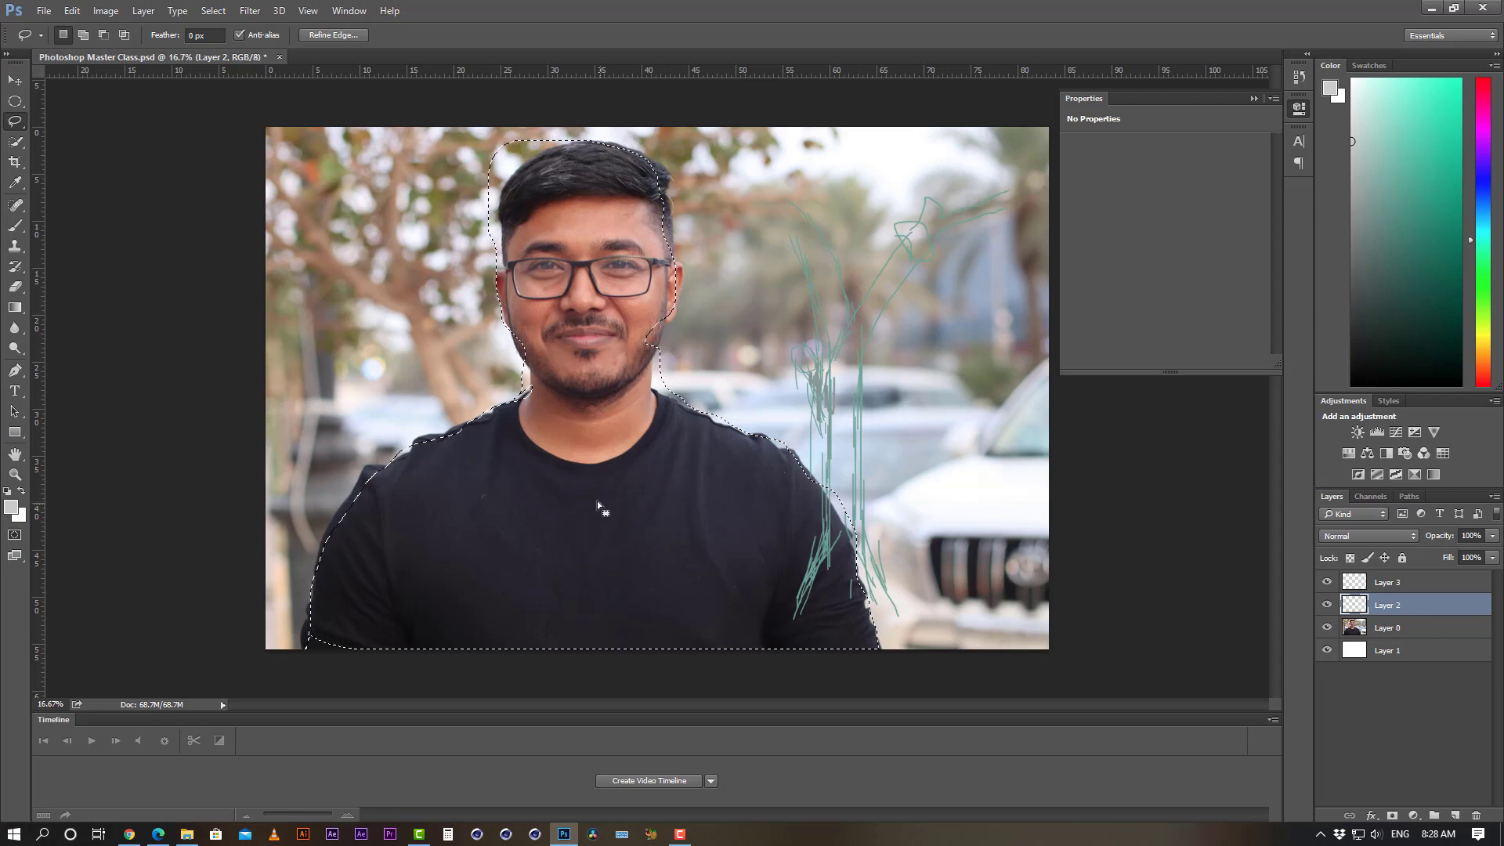
pyautogui.hotkey('ctrl', 'd')
# - Try another freehand lasso selection from the man's neck along his shoulder and arm, and deselect
pyautogui.moveTo(665, 333); pyautogui.dragTo(652, 392)
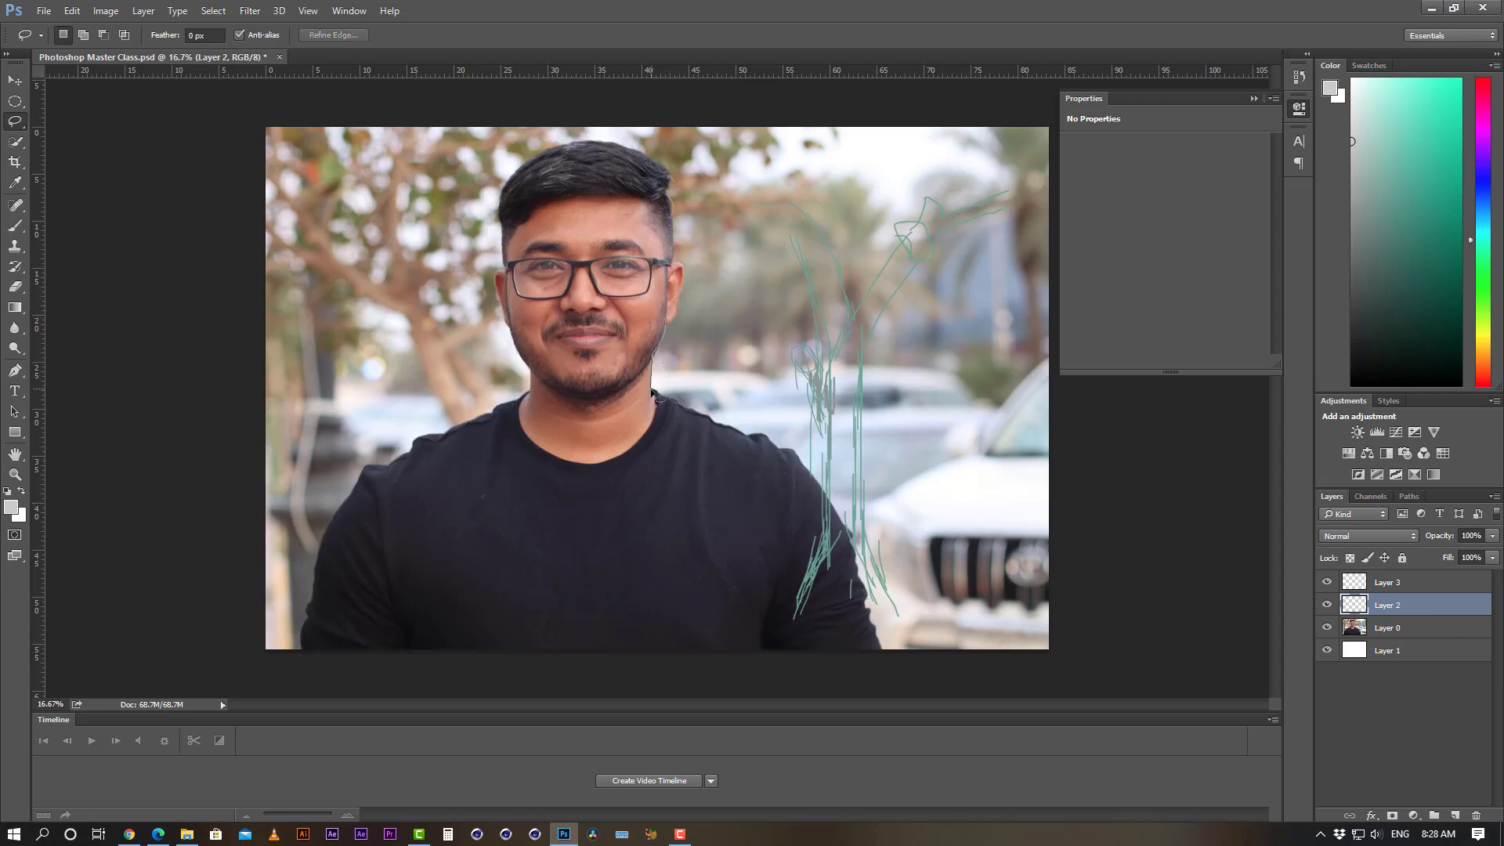
pyautogui.moveTo(828, 504)
pyautogui.mouseDown()
pyautogui.moveTo(864, 560)
pyautogui.moveTo(891, 665)
pyautogui.mouseUp()
pyautogui.hotkey('ctrl', 'd')
# - Outline a four-sided area over the tree branches with the Polygonal Lasso tool
pyautogui.rightClick(15, 124)
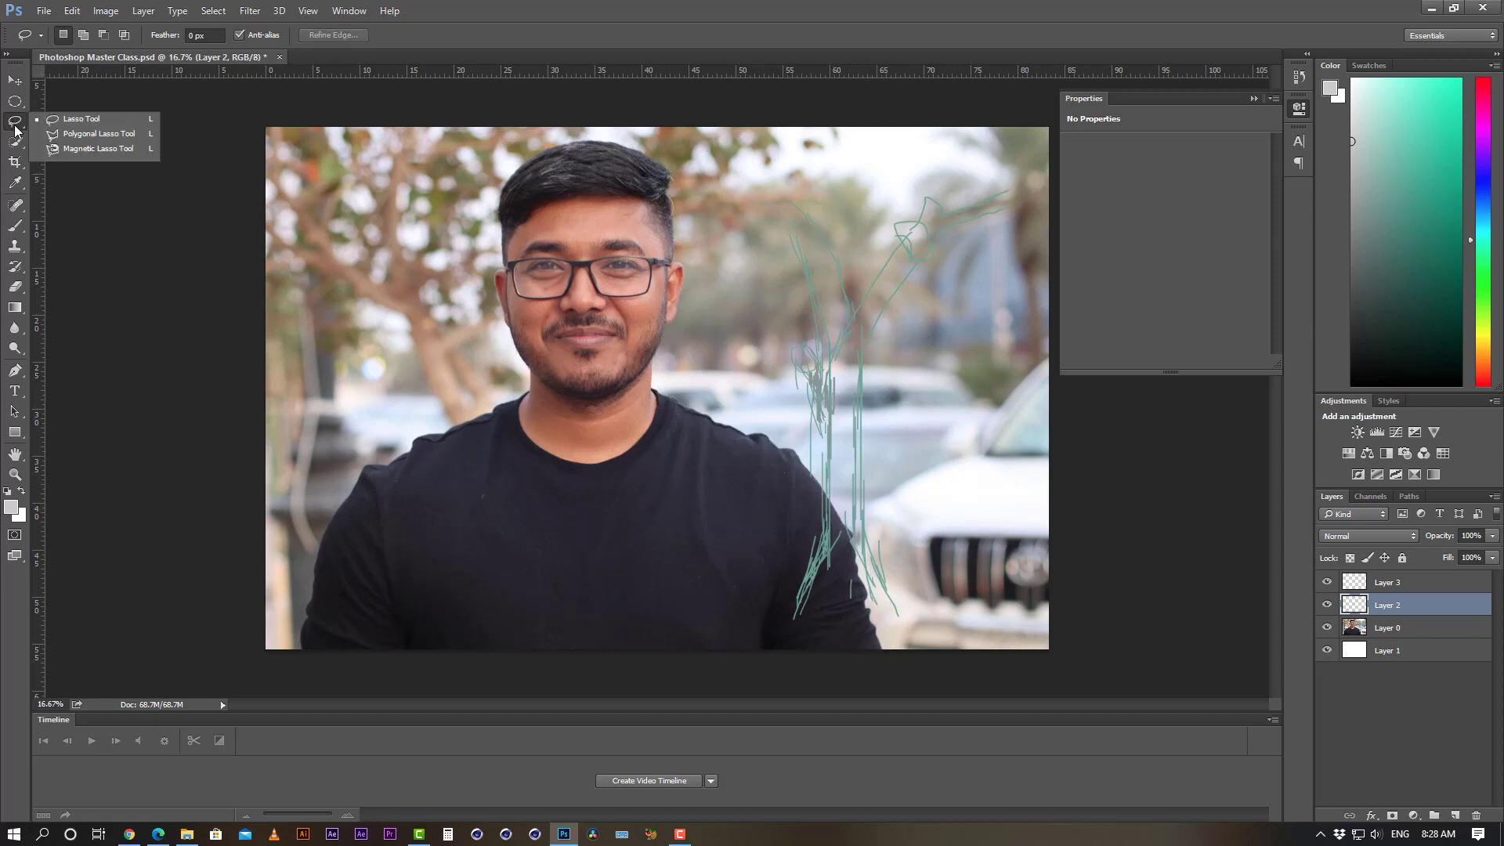
pyautogui.click(106, 138)
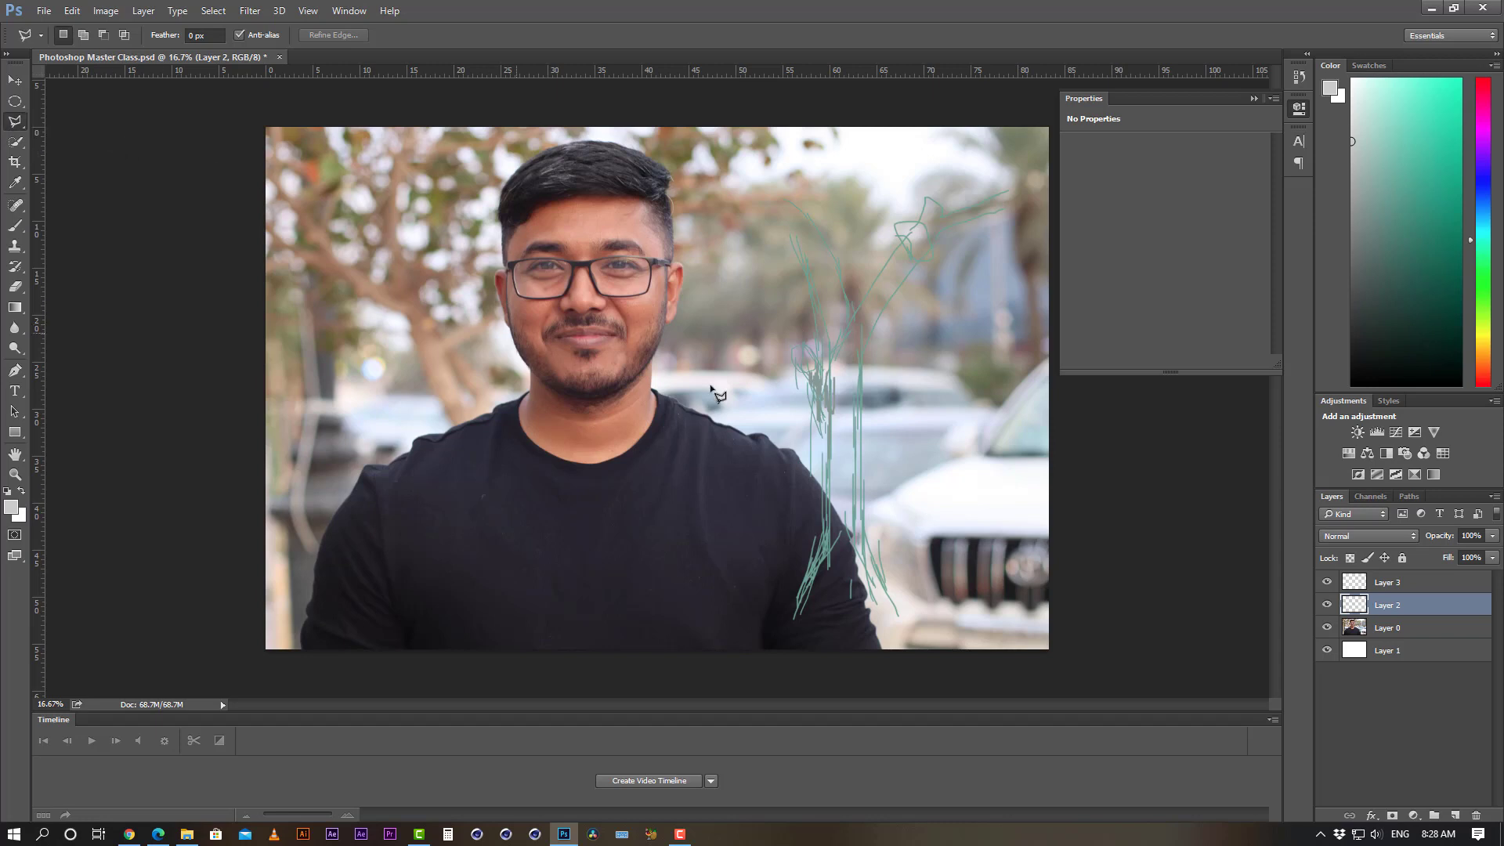
pyautogui.click(655, 349)
pyautogui.click(728, 426)
pyautogui.press('Escape')
pyautogui.click(319, 238)
pyautogui.click(332, 374)
pyautogui.click(430, 353)
pyautogui.click(321, 238)
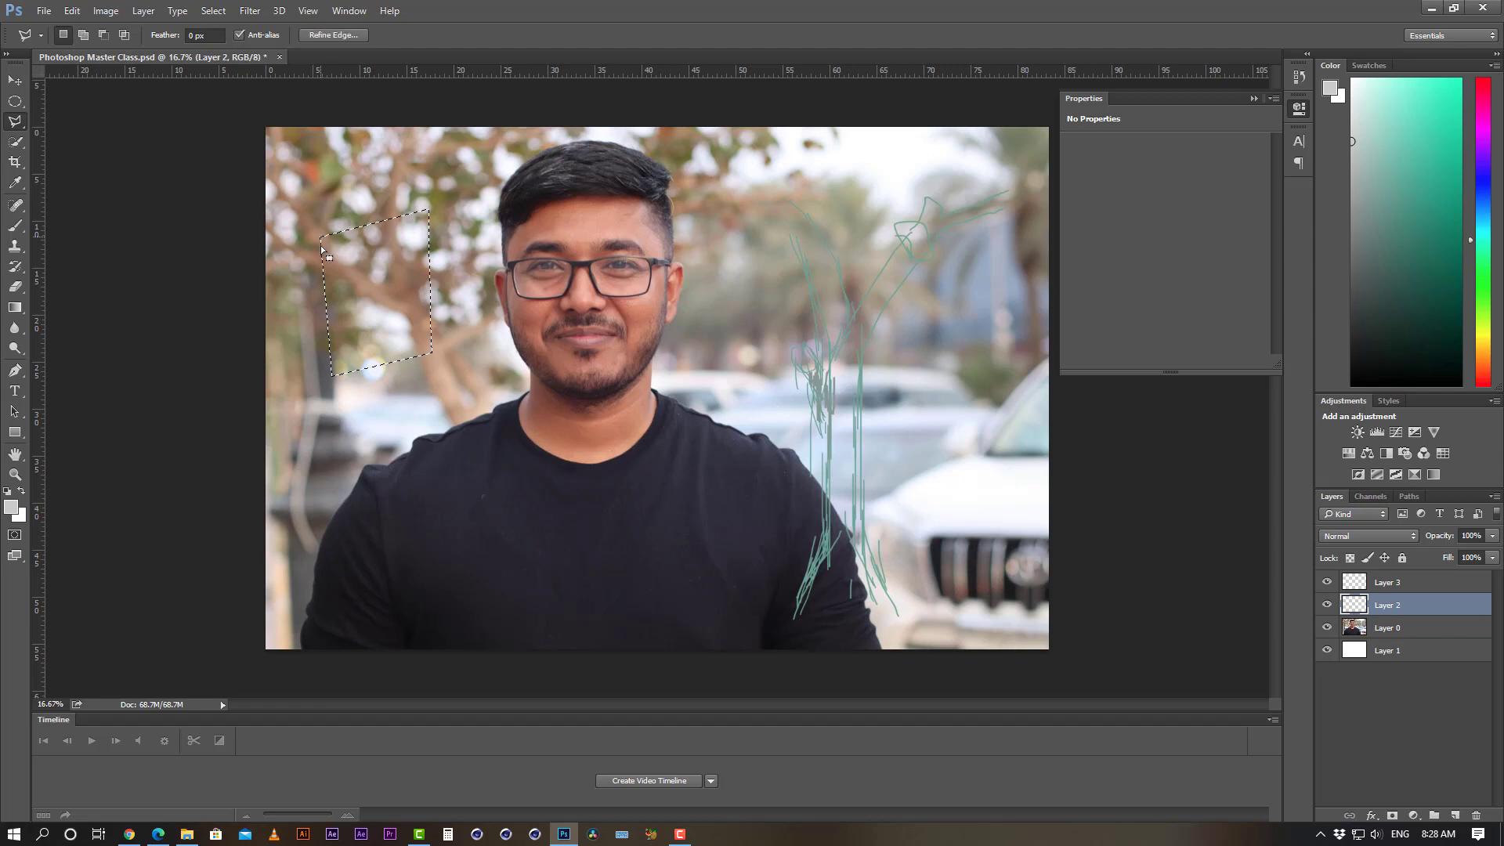
# - Draw a rectangular marquee over the same tree branches for comparison, and deselect
pyautogui.rightClick(15, 102)
pyautogui.click(87, 105)
pyautogui.moveTo(321, 233)
pyautogui.mouseDown()
pyautogui.moveTo(464, 389)
pyautogui.moveTo(403, 377)
pyautogui.mouseUp()
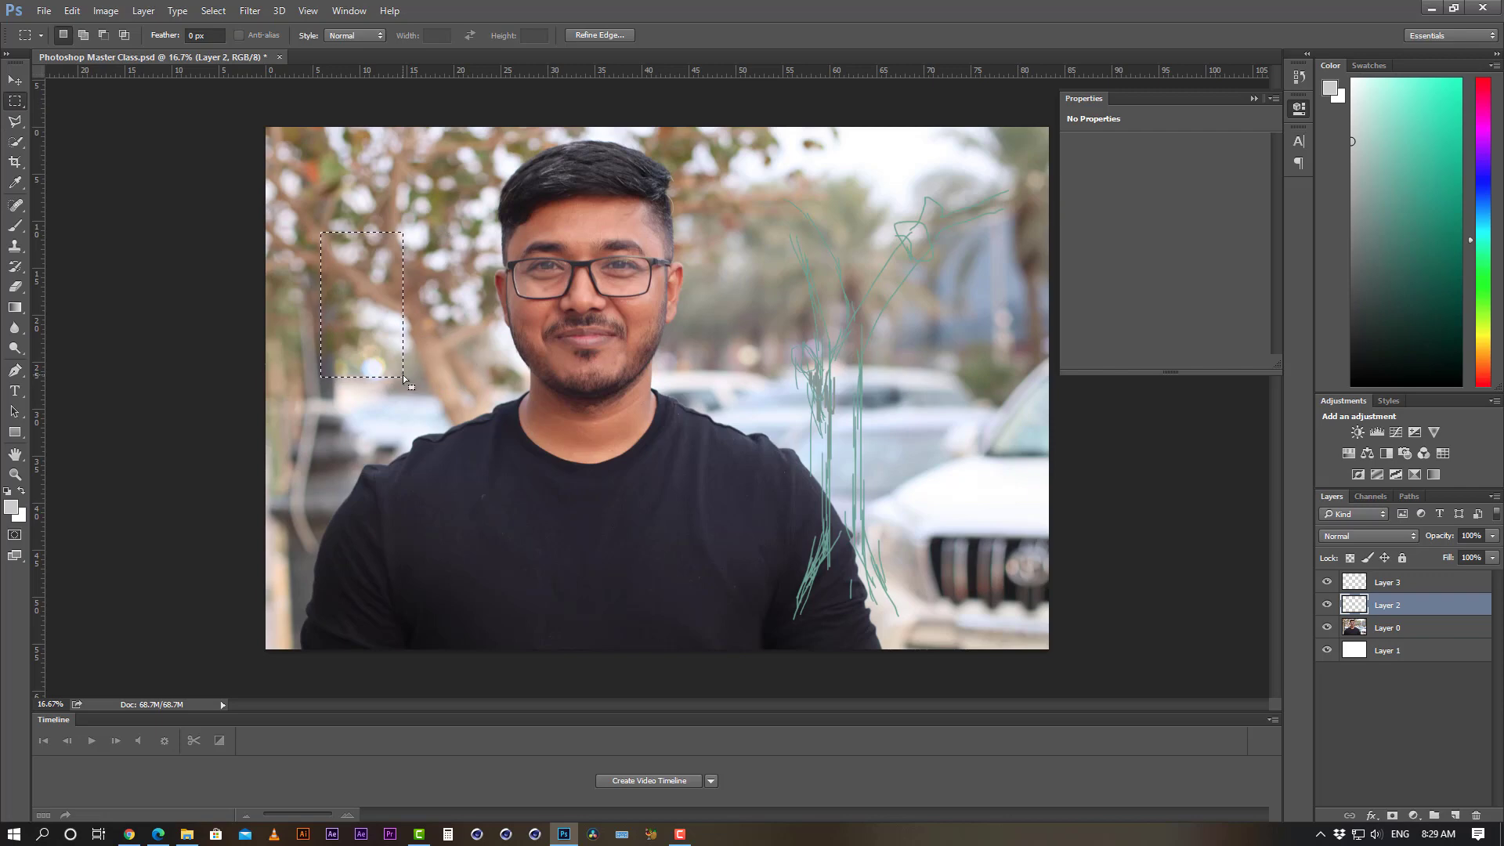
pyautogui.hotkey('ctrl', 'd')
# - Make a triangular Polygonal Lasso selection over the tree trunk beside the man, and deselect
pyautogui.moveTo(15, 121); pyautogui.dragTo(78, 135)
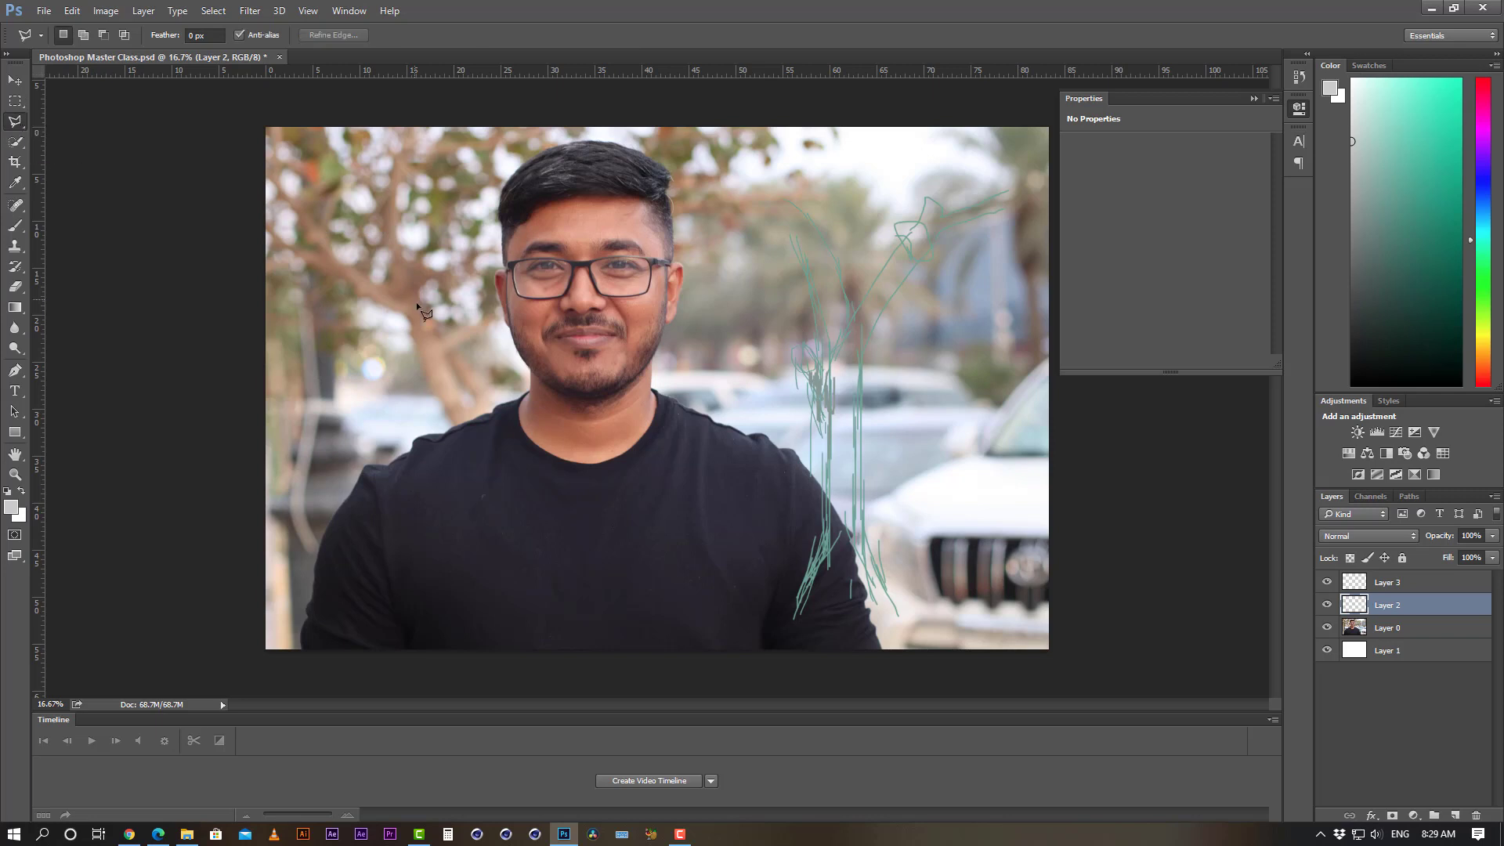
pyautogui.click(408, 278)
pyautogui.click(358, 385)
pyautogui.click(490, 360)
pyautogui.click(409, 278)
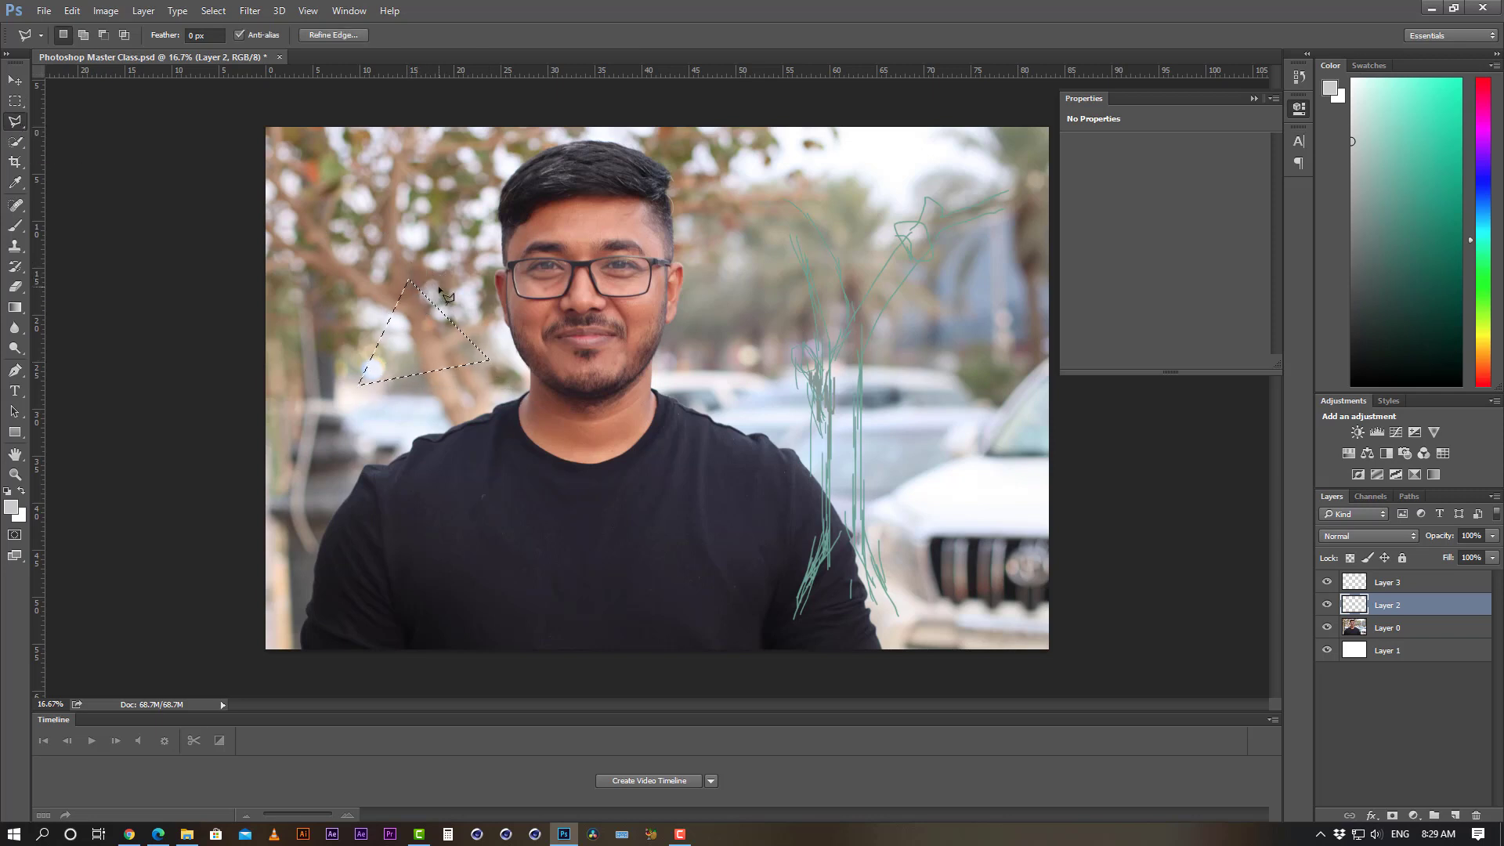
pyautogui.hotkey('ctrl', 'd')
# - Select the man's whole outline, from his neck around his body and head, with the Magnetic Lasso tool
pyautogui.rightClick(14, 126)
pyautogui.click(91, 151)
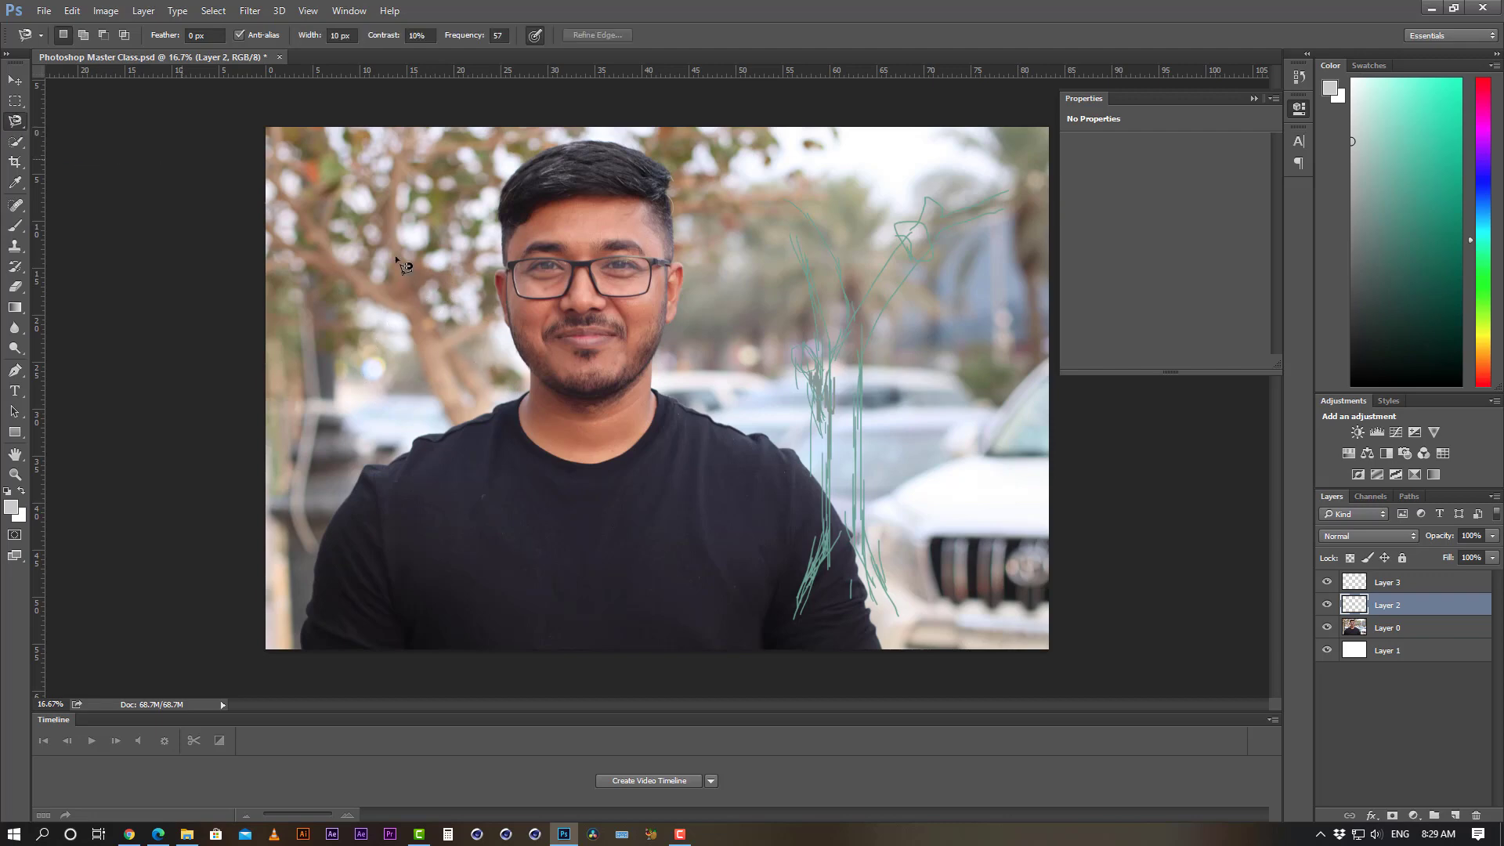
pyautogui.click(655, 357)
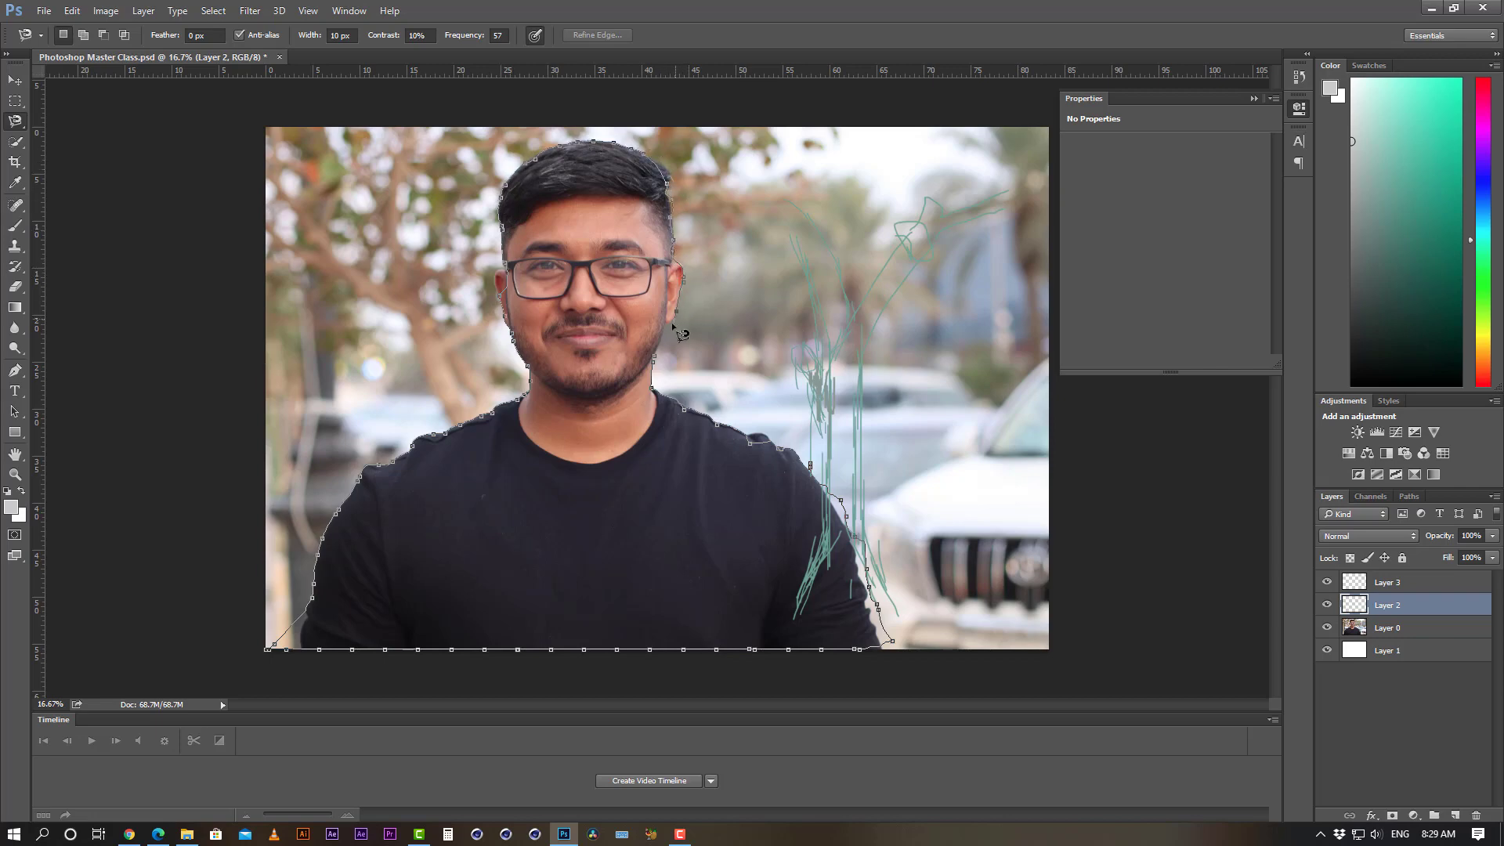
pyautogui.doubleClick(654, 373)
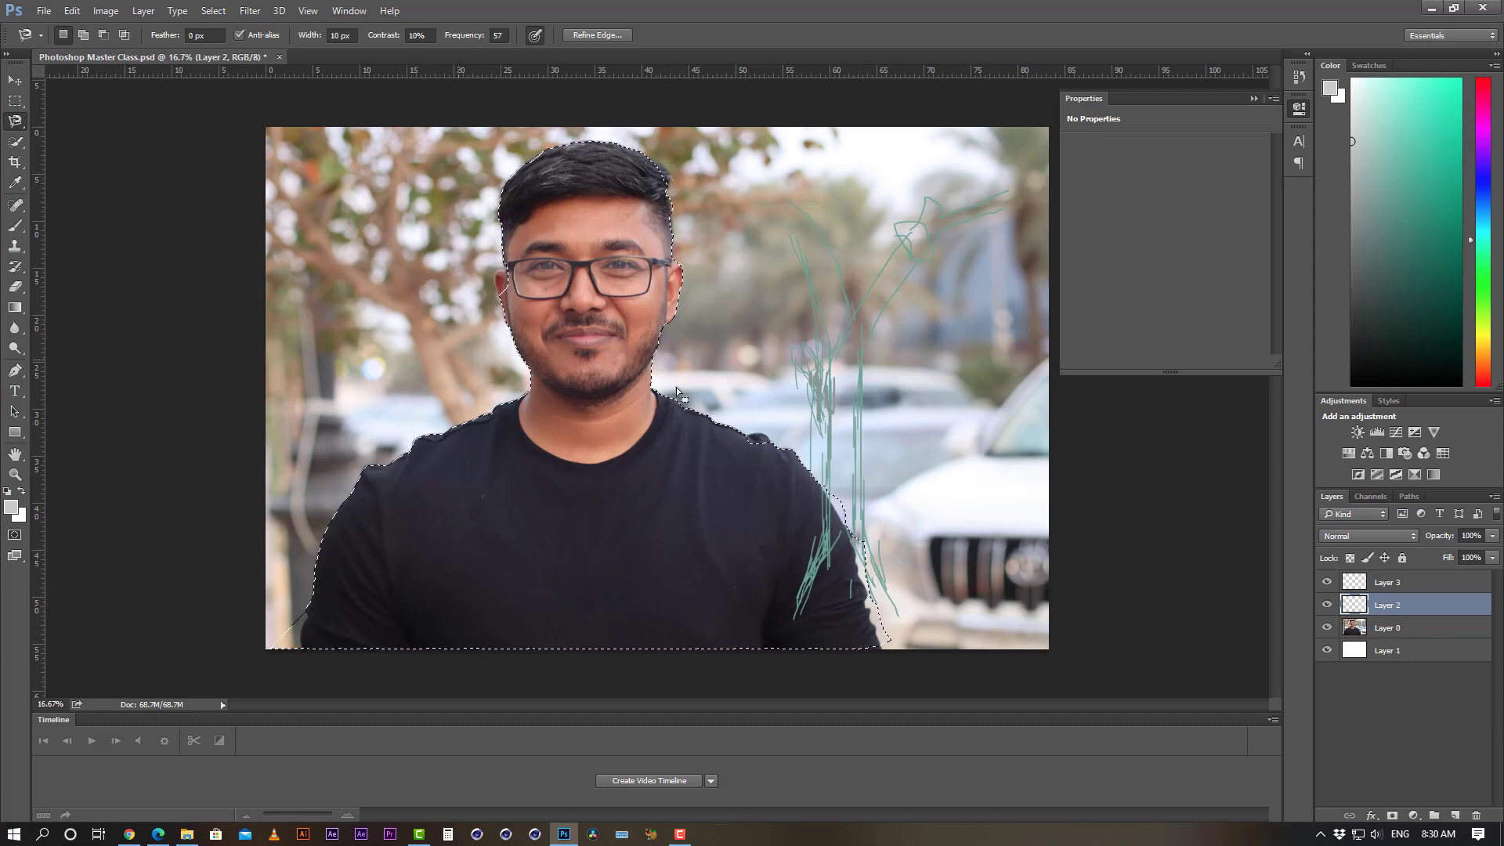
# - Subtract a small area at the lower edge of the man's sleeve from the selection with the Magnetic Lasso tool
pyautogui.click(101, 35)
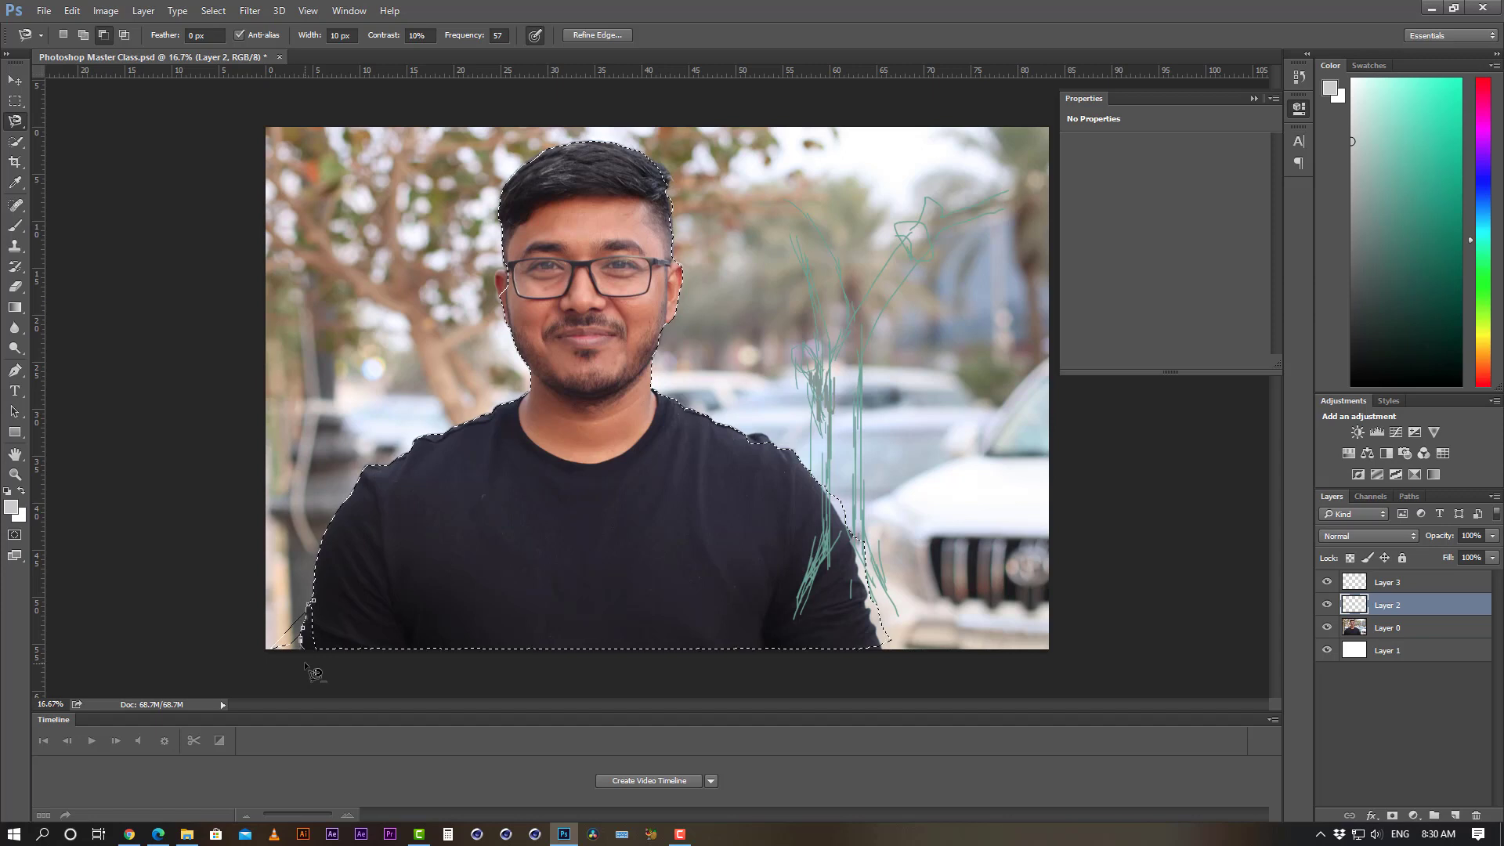
pyautogui.click(255, 655)
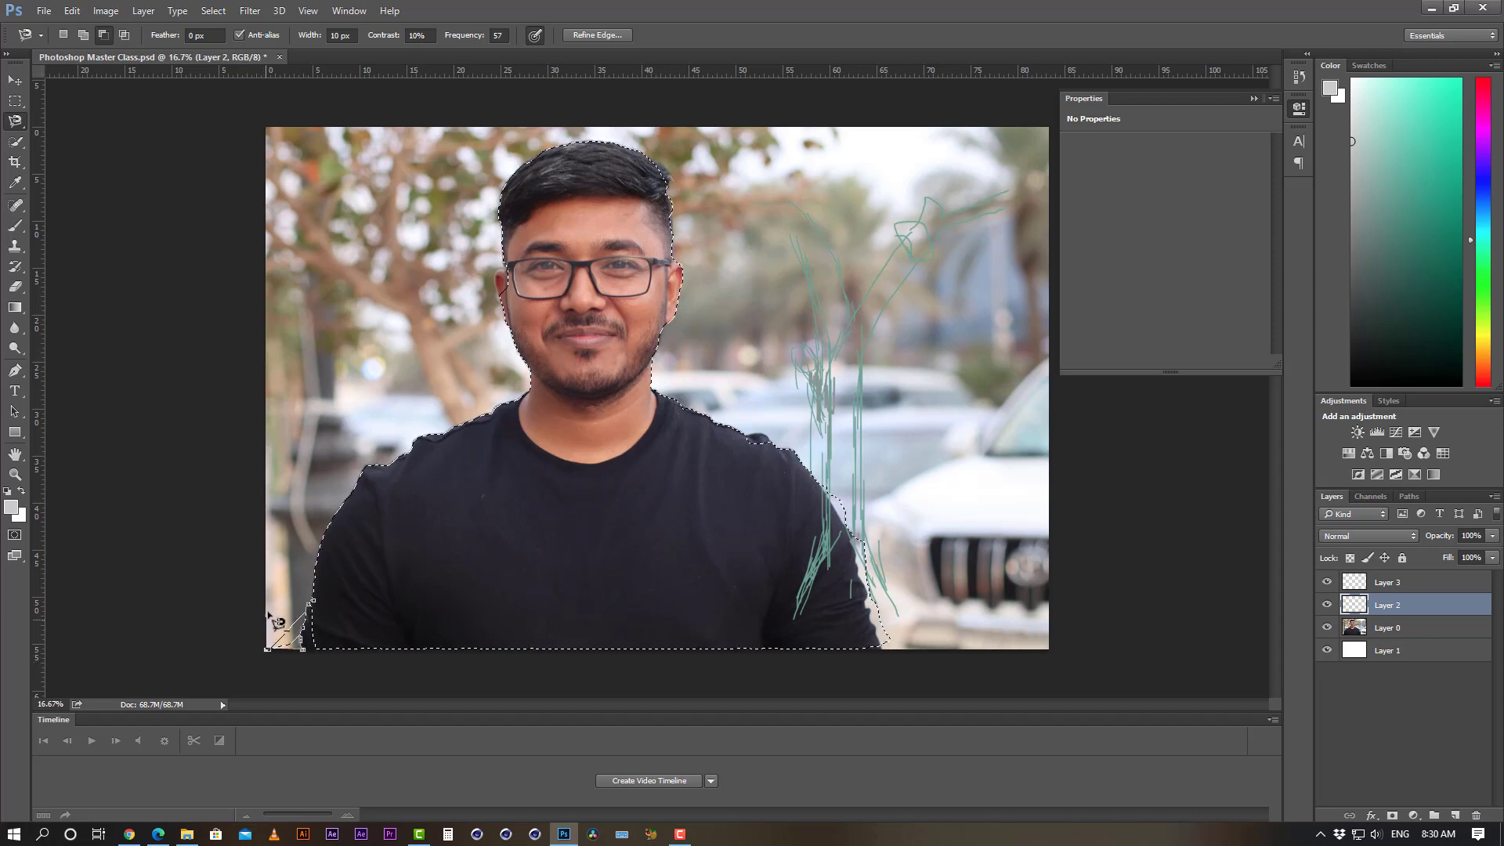
pyautogui.click(312, 601)
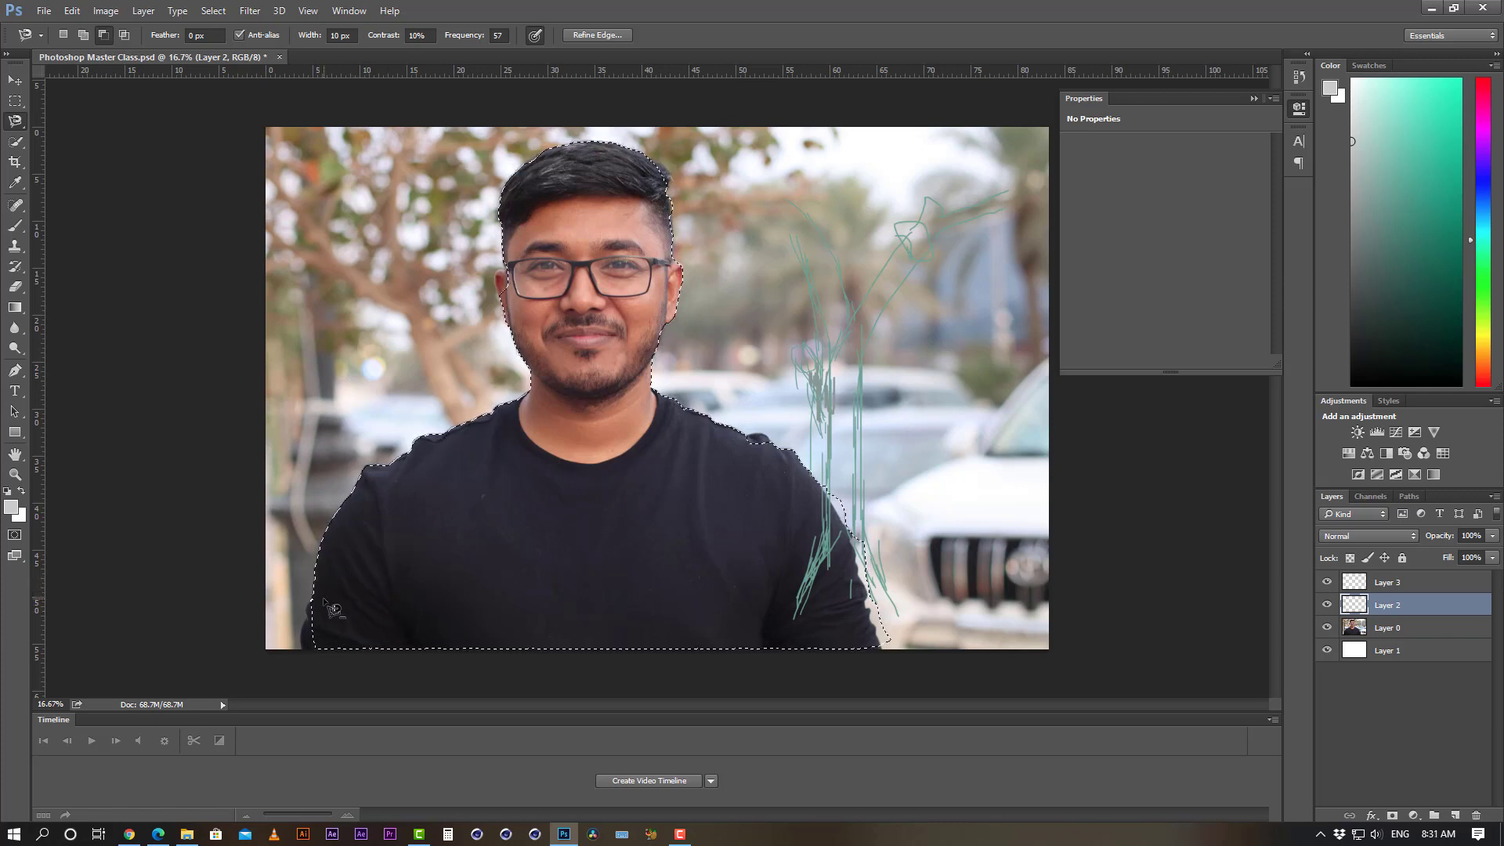
# - Add the lower sleeve edge back to the selection with the Magnetic Lasso tool, and deselect everything
pyautogui.click(84, 36)
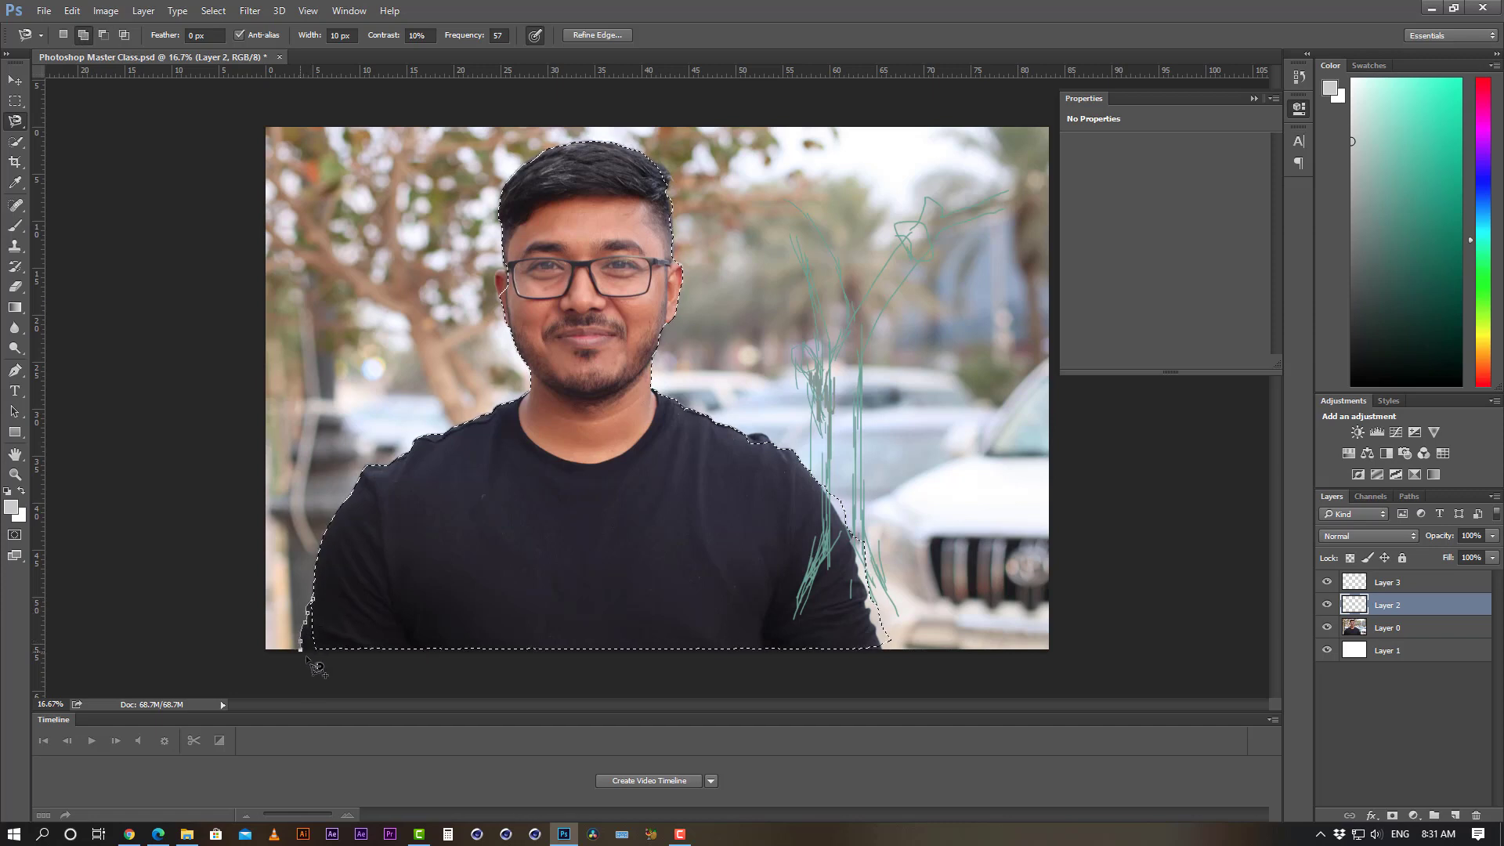
pyautogui.click(314, 599)
pyautogui.click(315, 599)
pyautogui.press('Escape')
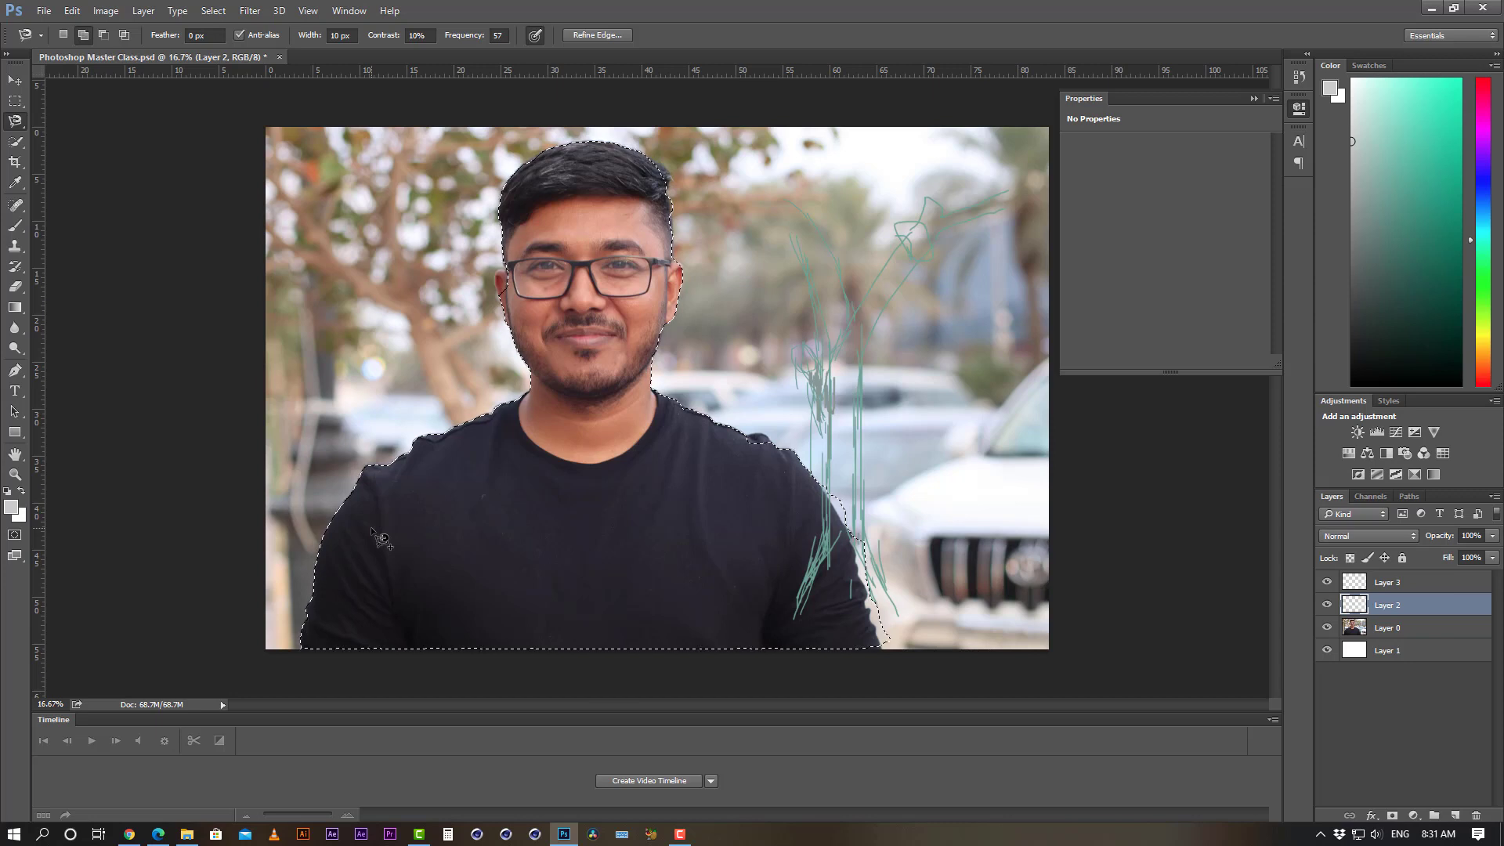
pyautogui.click(106, 32)
pyautogui.hotkey('ctrl', 'd')
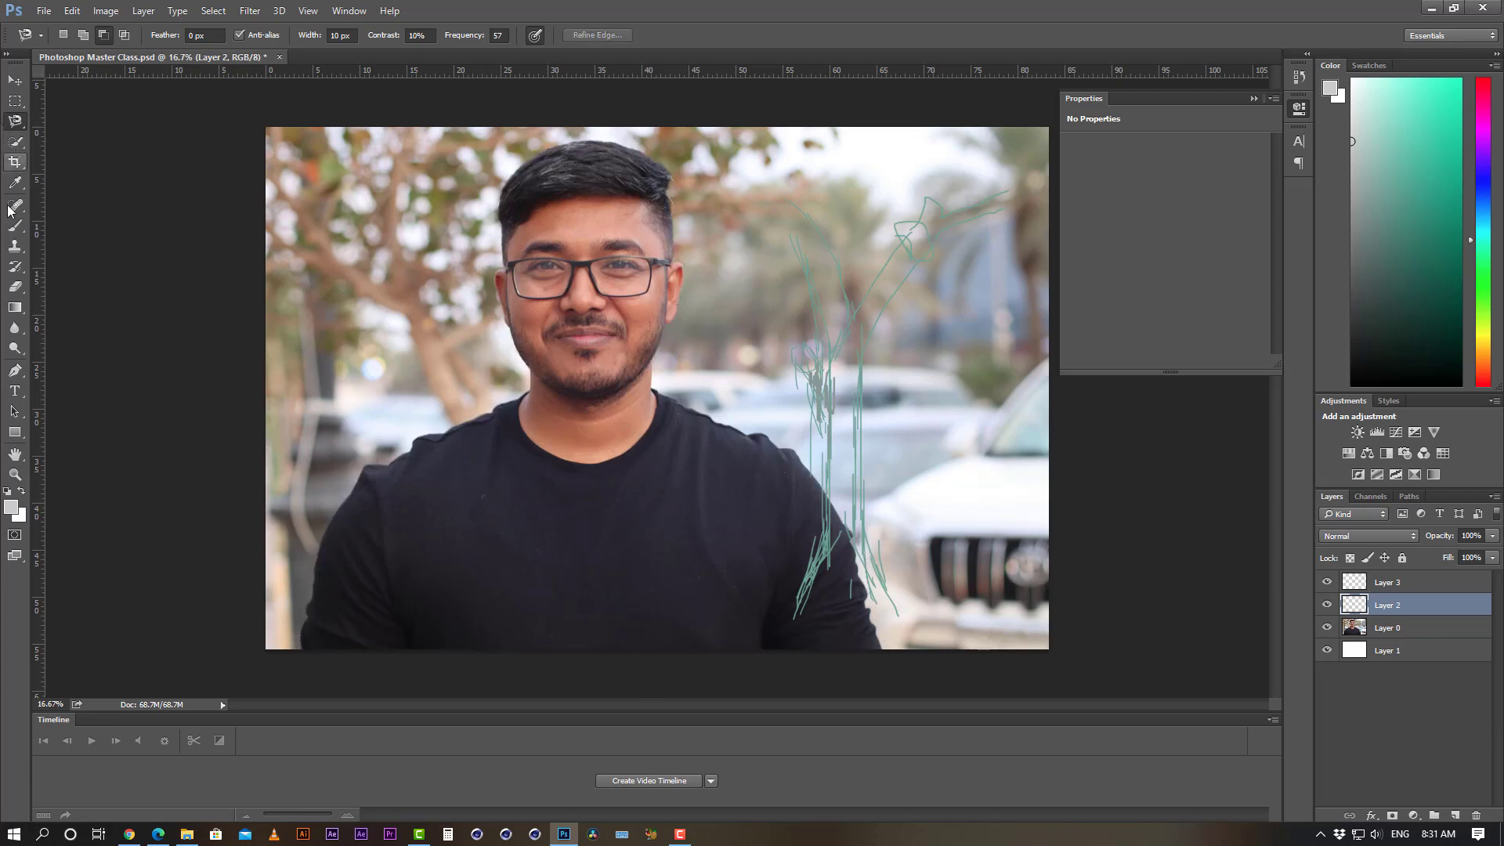
# - Try the Quick Selection tool across the man and the background beside him on Layer 2, and clear the selection
pyautogui.click(15, 144)
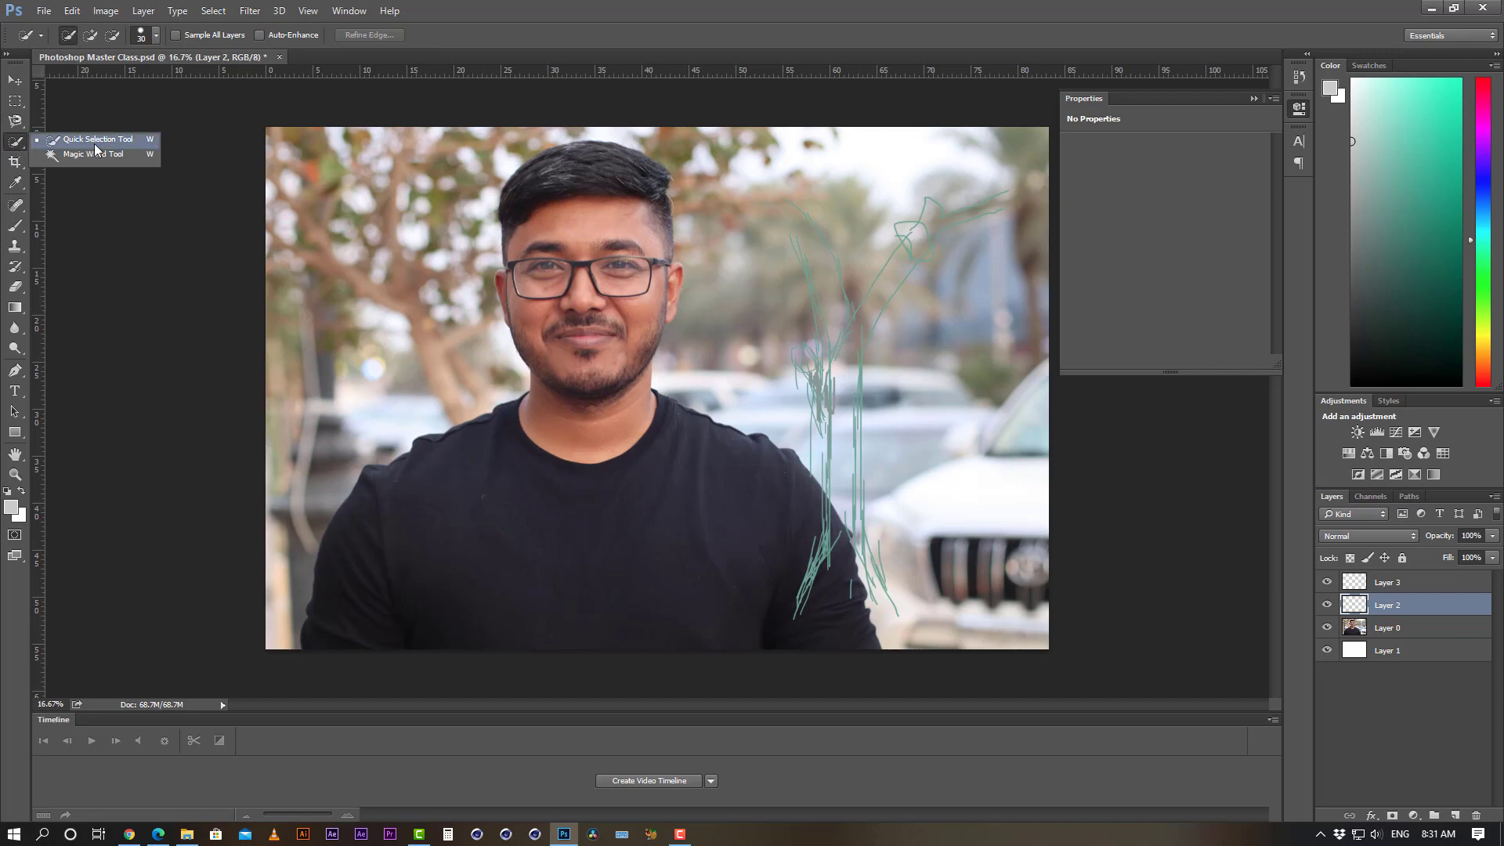
pyautogui.click(107, 138)
pyautogui.click(480, 359)
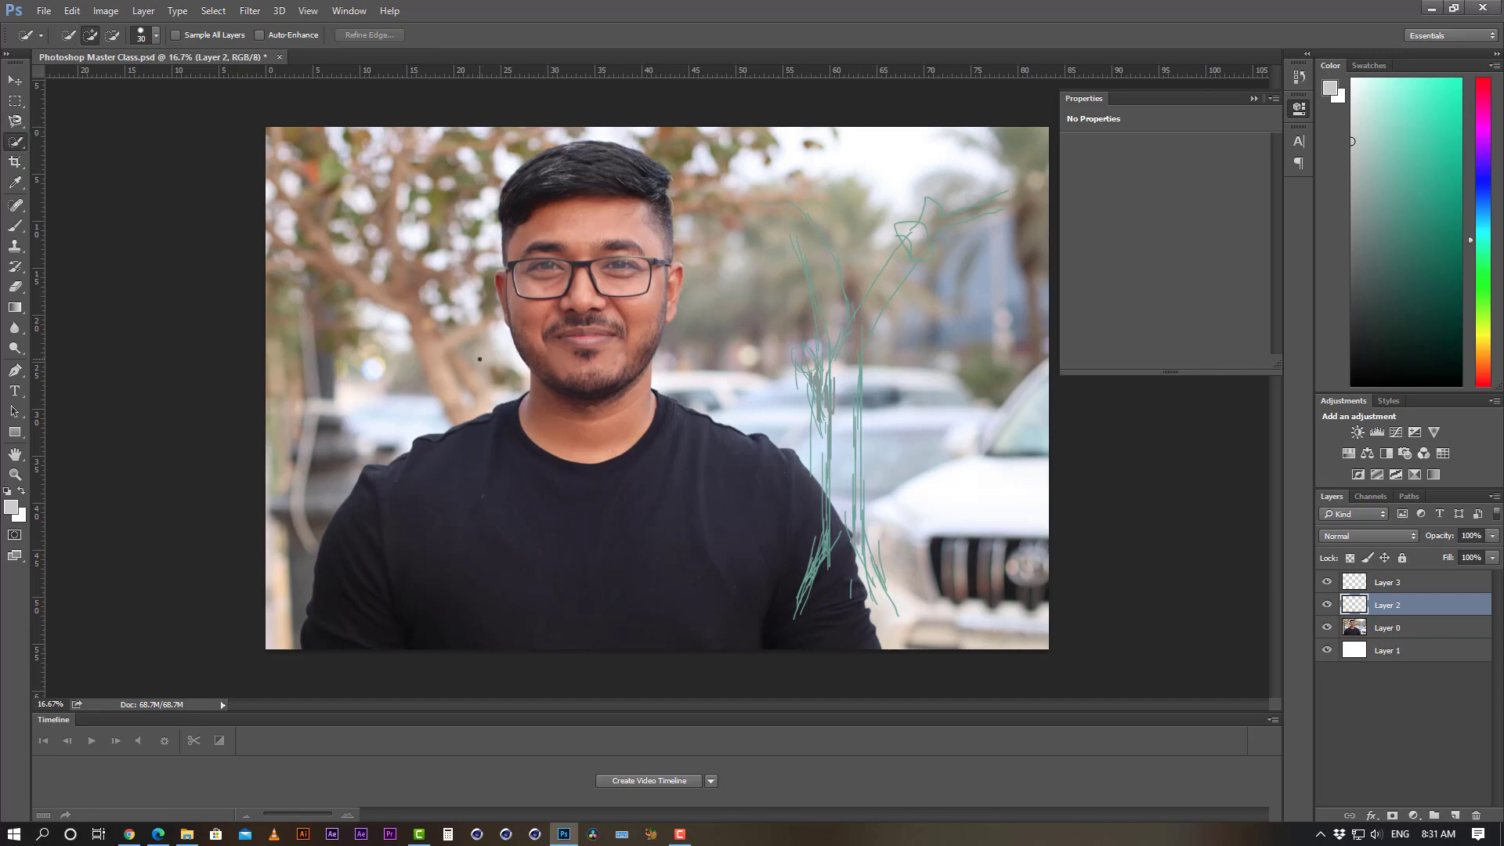
pyautogui.moveTo(548, 390)
pyautogui.mouseDown()
pyautogui.moveTo(400, 439)
pyautogui.moveTo(356, 501)
pyautogui.mouseUp()
pyautogui.moveTo(283, 589)
pyautogui.mouseDown()
pyautogui.moveTo(264, 672)
pyautogui.moveTo(447, 384)
pyautogui.moveTo(483, 188)
pyautogui.mouseUp()
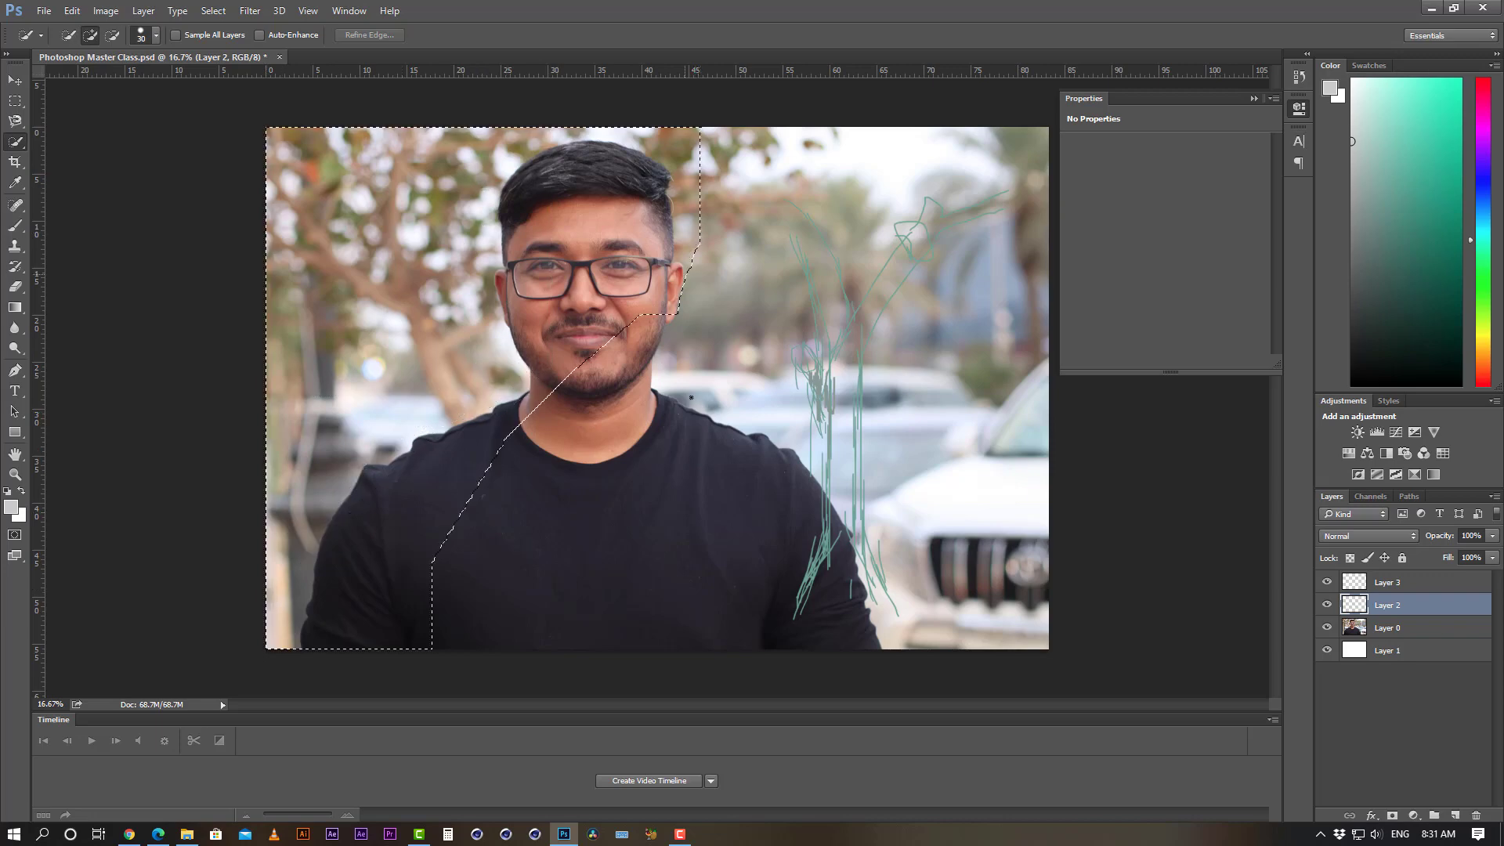
pyautogui.hotkey('ctrl', 'd')
pyautogui.hotkey('ctrl', 'a')
pyautogui.hotkey('ctrl', 'd')
# - Try the Magic Wand tool at tolerance 32 on the man's neck area with Layer 2 active, and deselect
pyautogui.rightClick(15, 143)
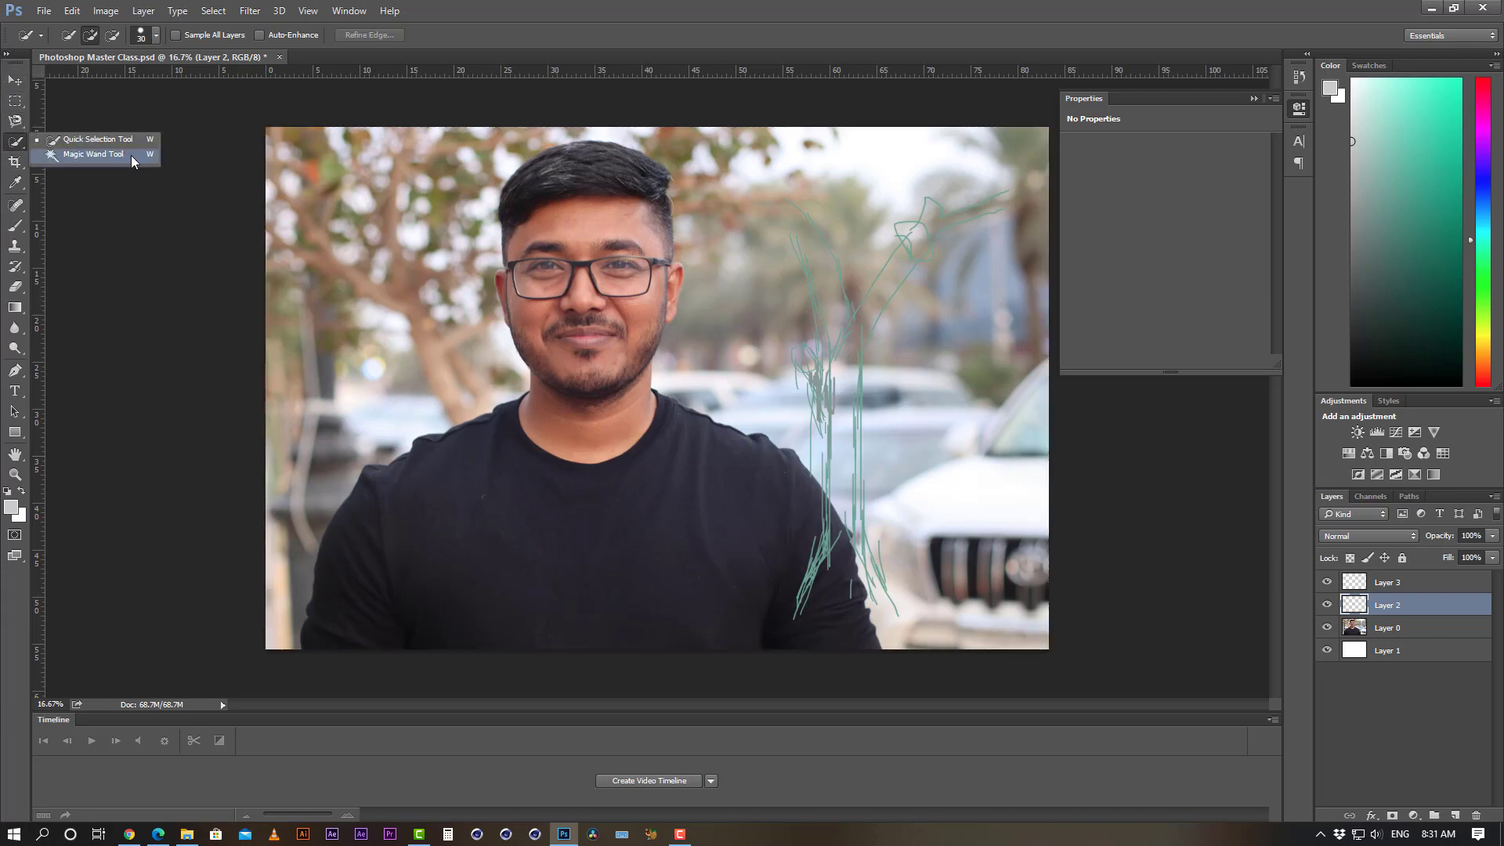
pyautogui.click(115, 157)
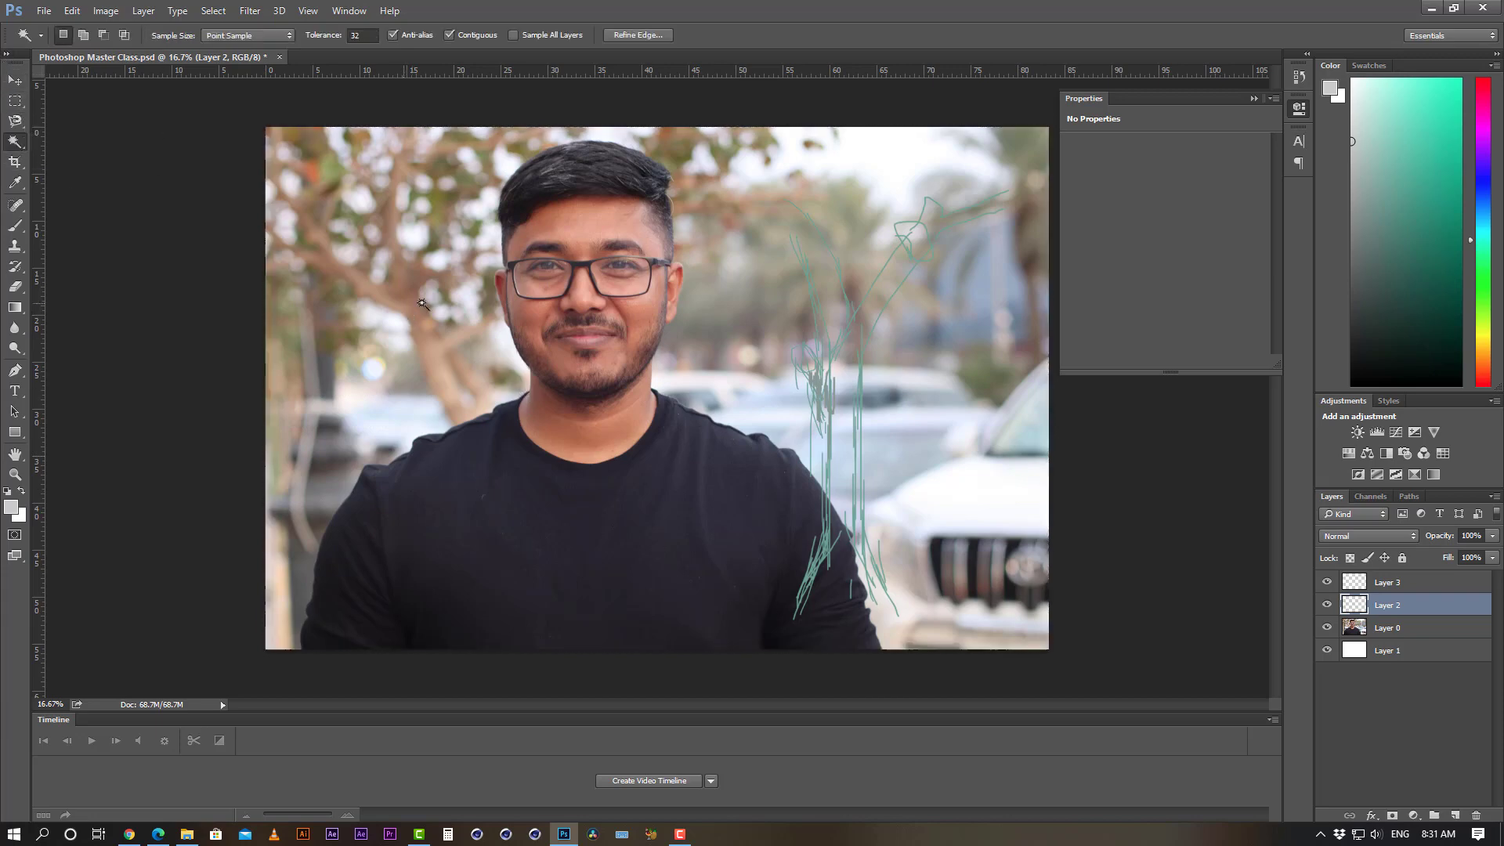
pyautogui.click(595, 445)
pyautogui.hotkey('ctrl', 'd')
# - Make Layer 0 active, select the skin tones of the man's neck with the Magic Wand, and deselect
pyautogui.click(1398, 627)
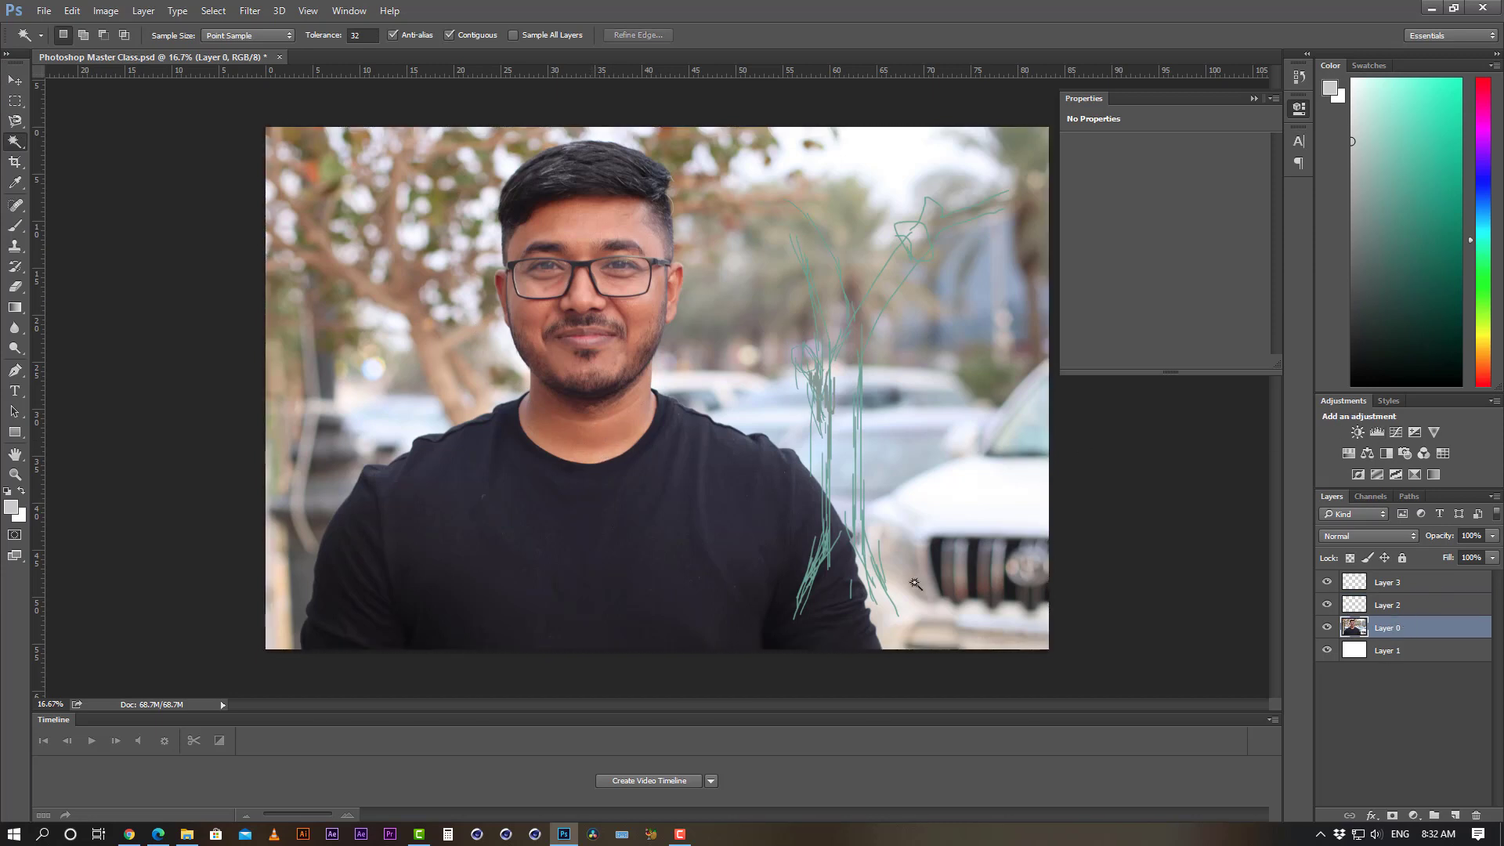
pyautogui.click(583, 435)
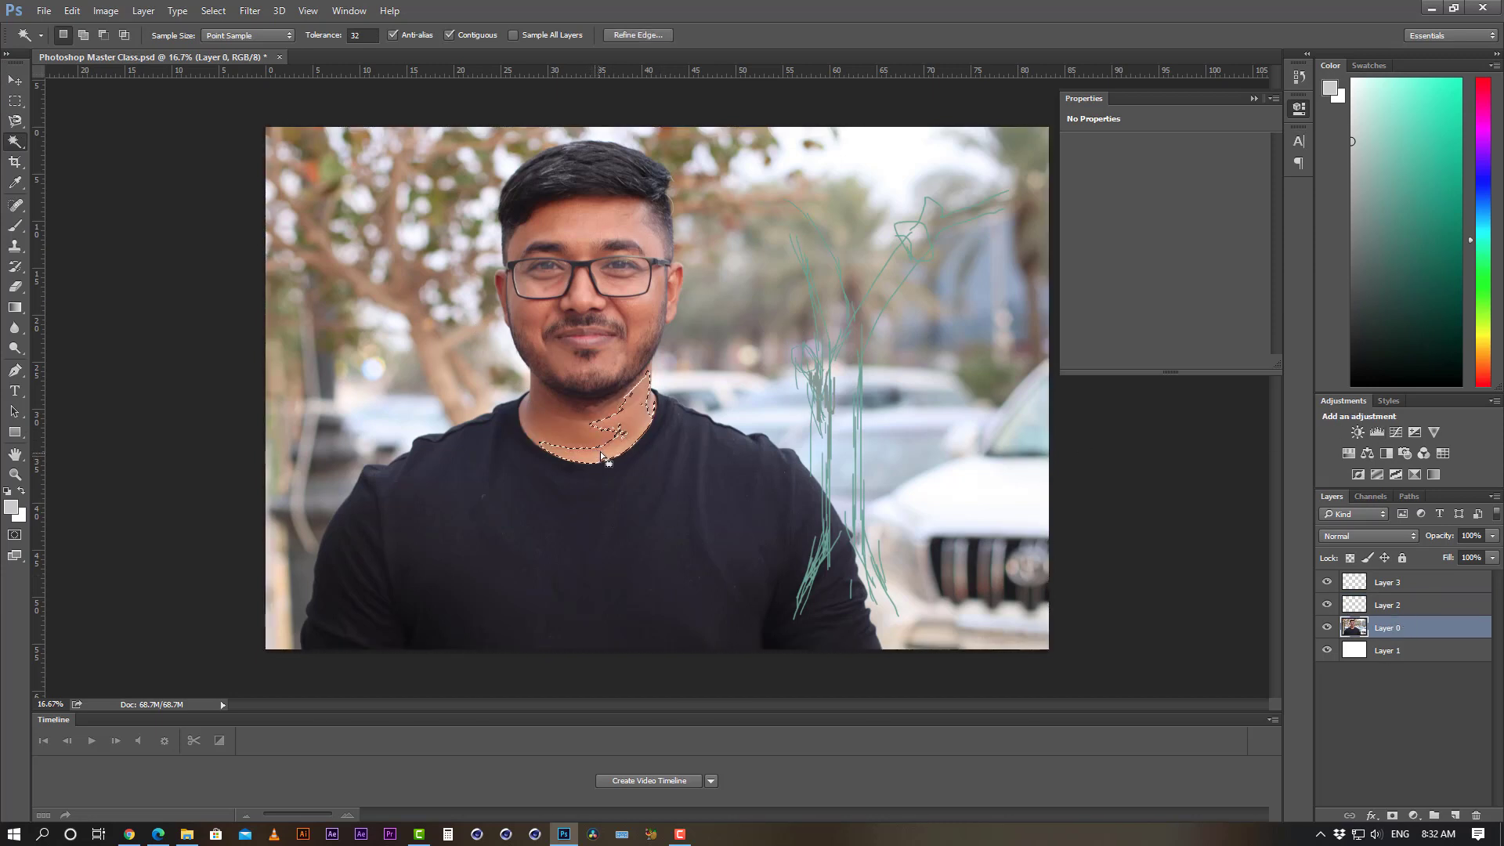
pyautogui.click(579, 434)
pyautogui.click(608, 438)
pyautogui.hotkey('ctrl', 'd')
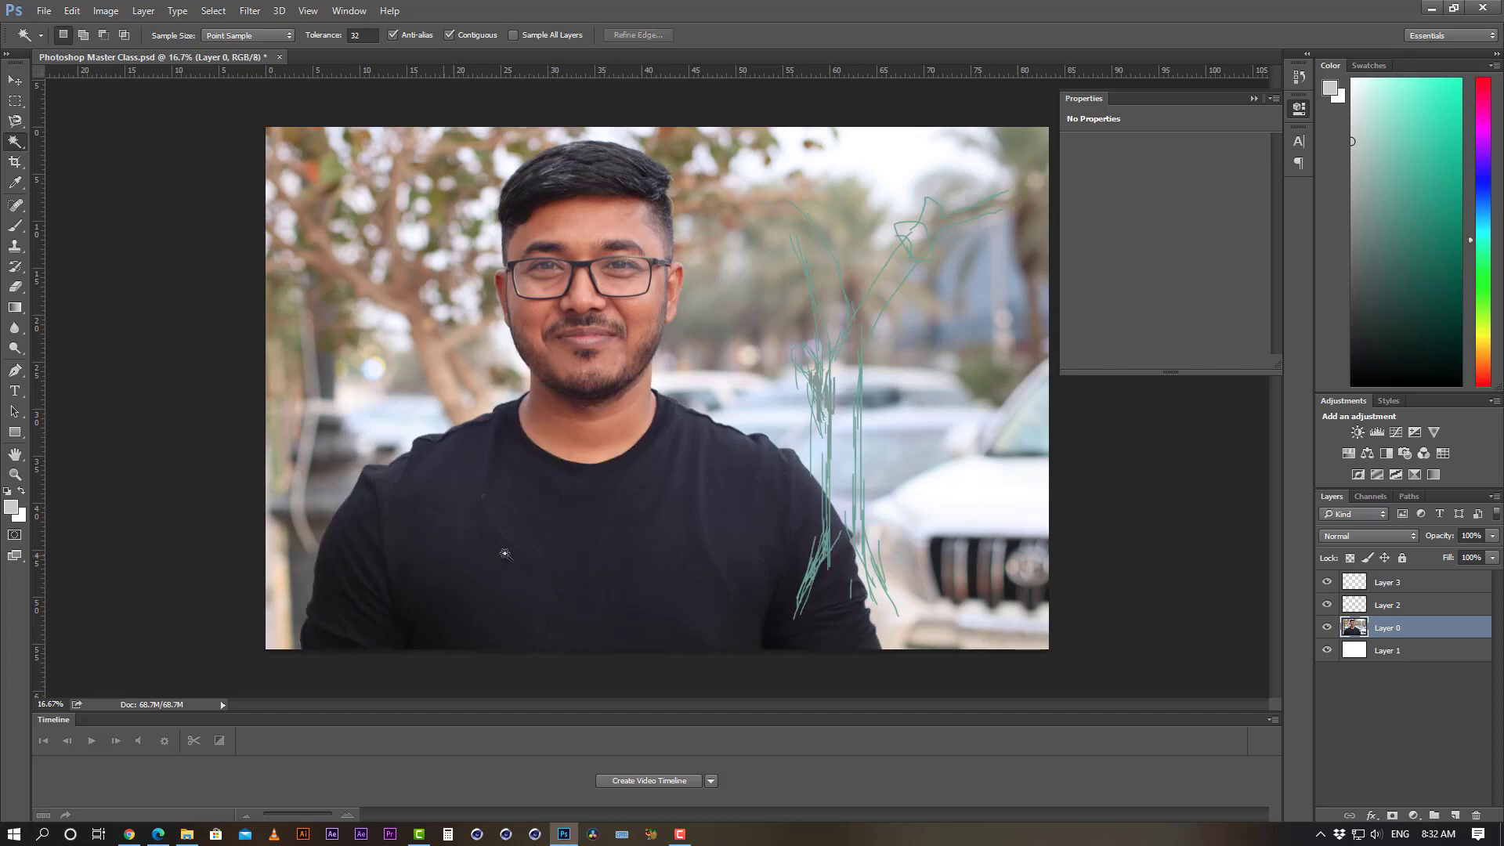
# - Select the shirt, a glasses lens, the hair and background areas including the white car by colour with the Magic Wand, and deselect
pyautogui.click(671, 520)
pyautogui.keyDown('shift'); pyautogui.click(735, 496); pyautogui.keyUp('shift')
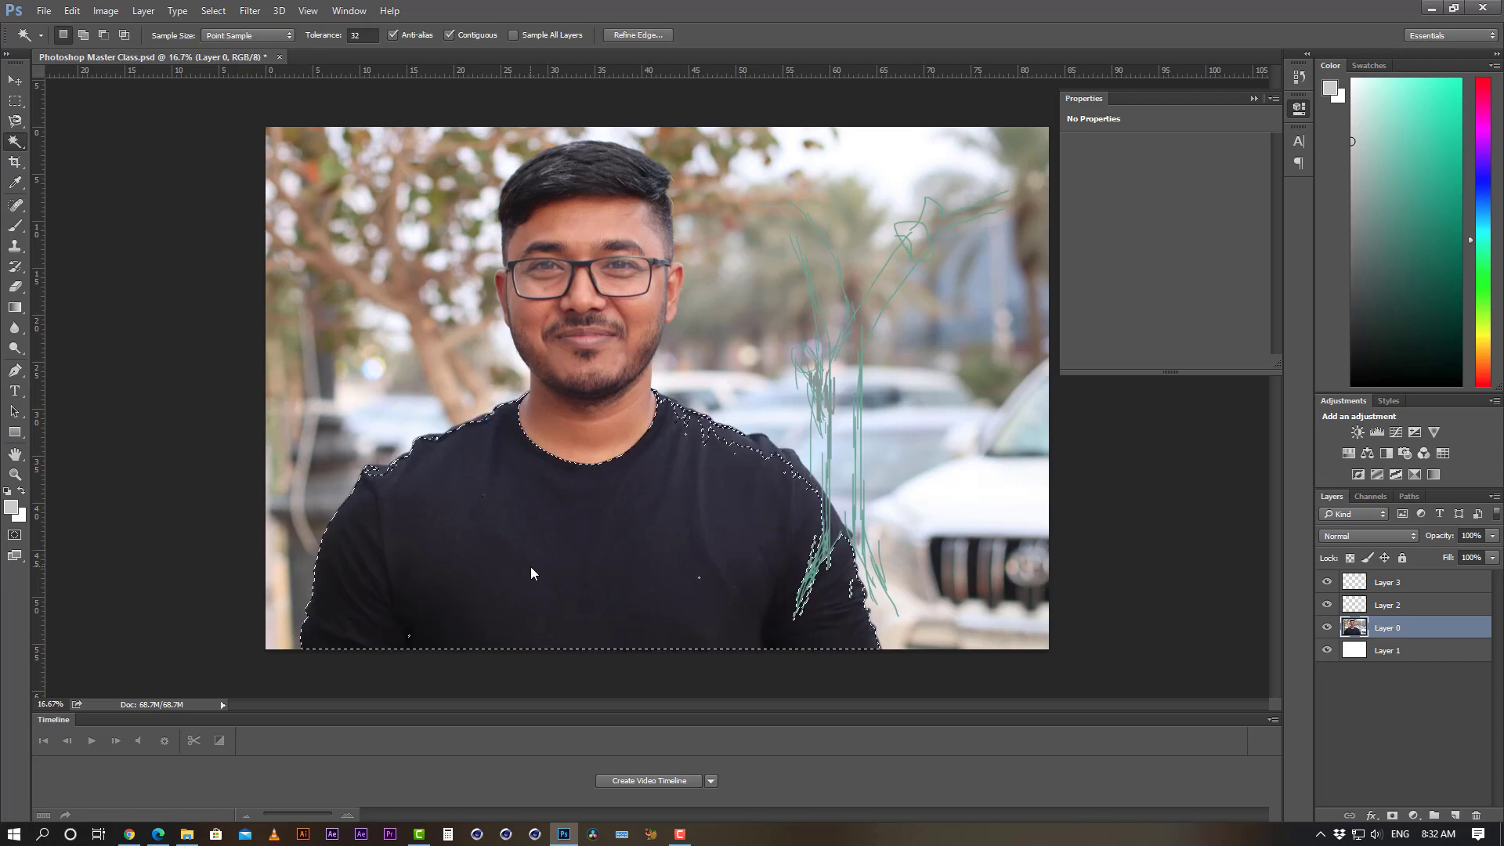
pyautogui.click(622, 273)
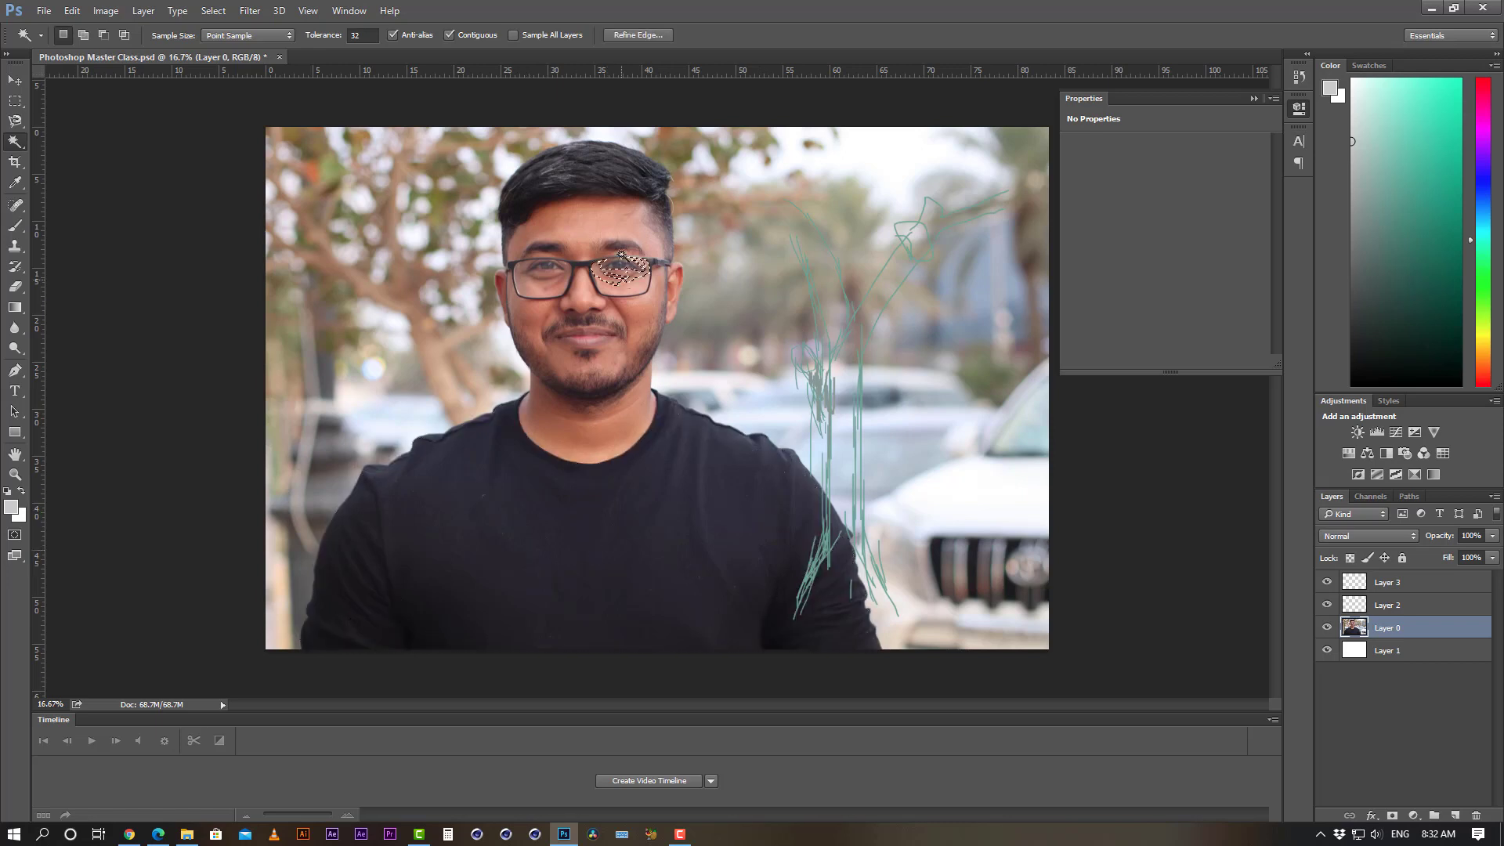
pyautogui.click(611, 215)
pyautogui.click(373, 369)
pyautogui.click(948, 509)
pyautogui.click(915, 579)
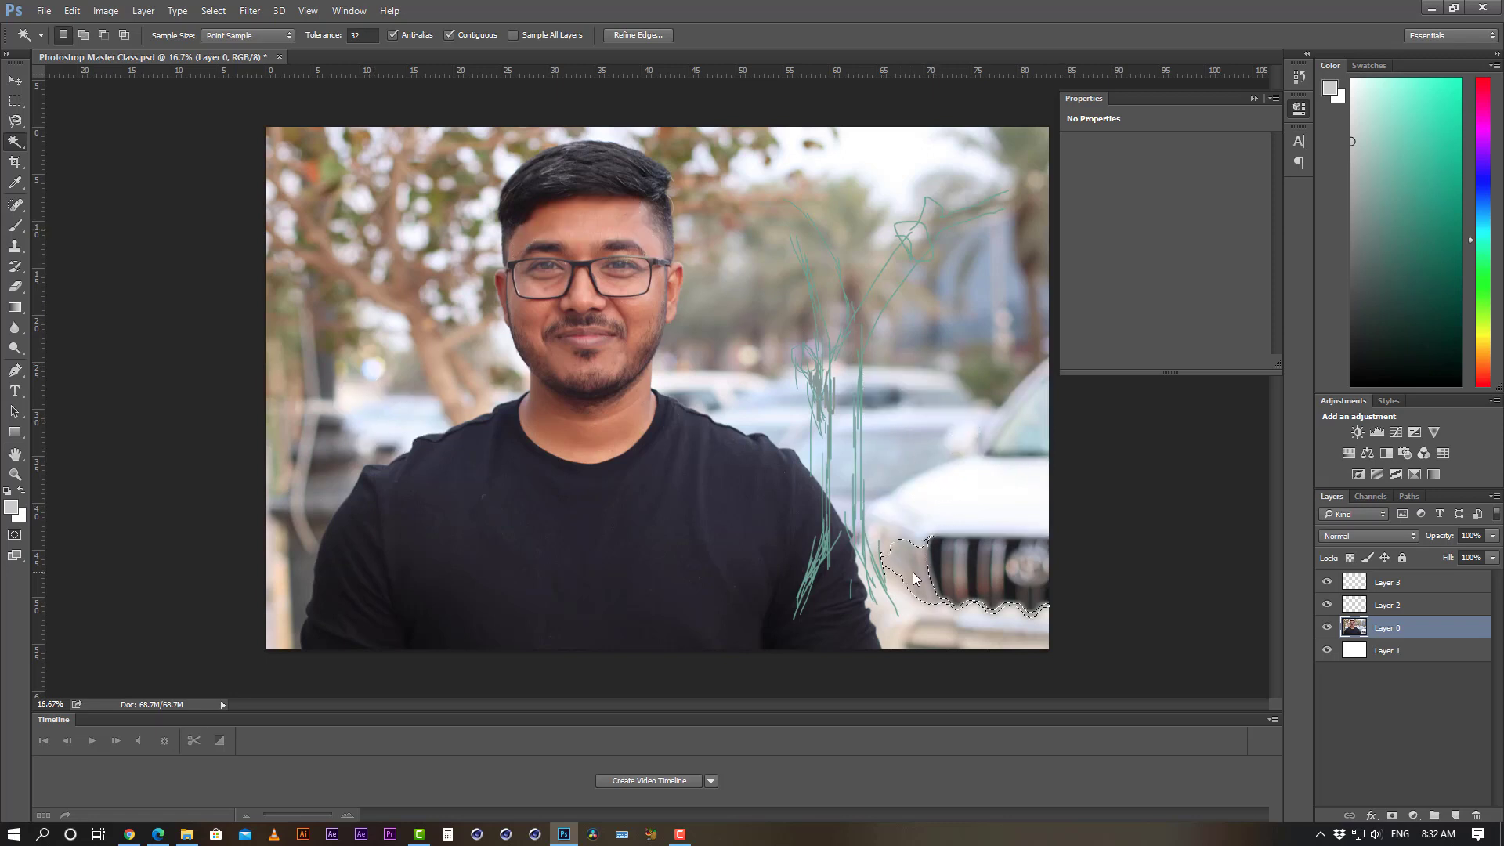
pyautogui.hotkey('ctrl', 'd')
# - Select the whole background around the man on Layer 0 with the Quick Selection tool
pyautogui.rightClick(17, 146)
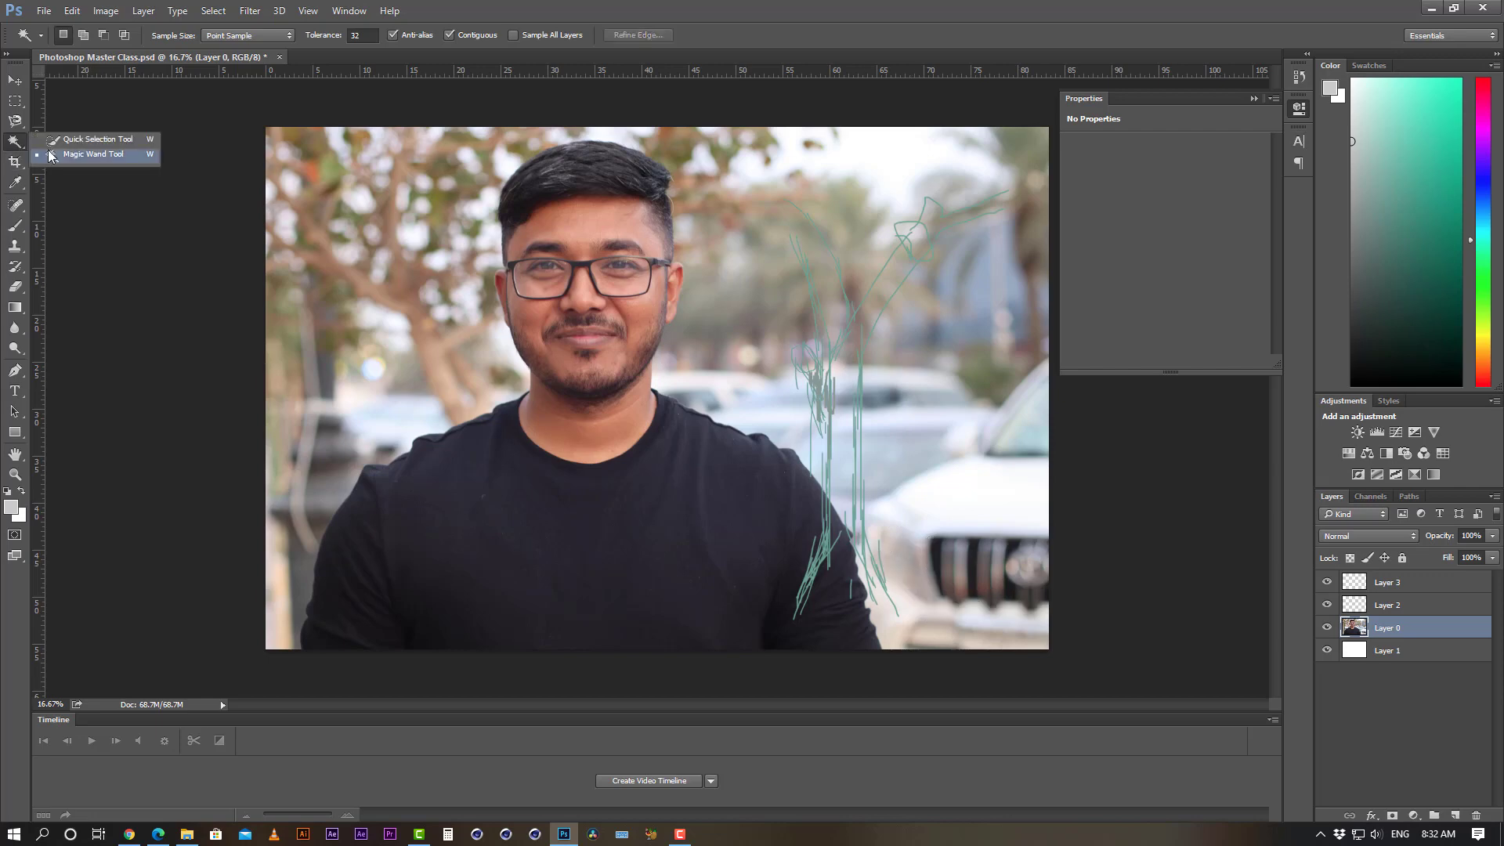
pyautogui.click(110, 153)
pyautogui.rightClick(17, 145)
pyautogui.click(108, 138)
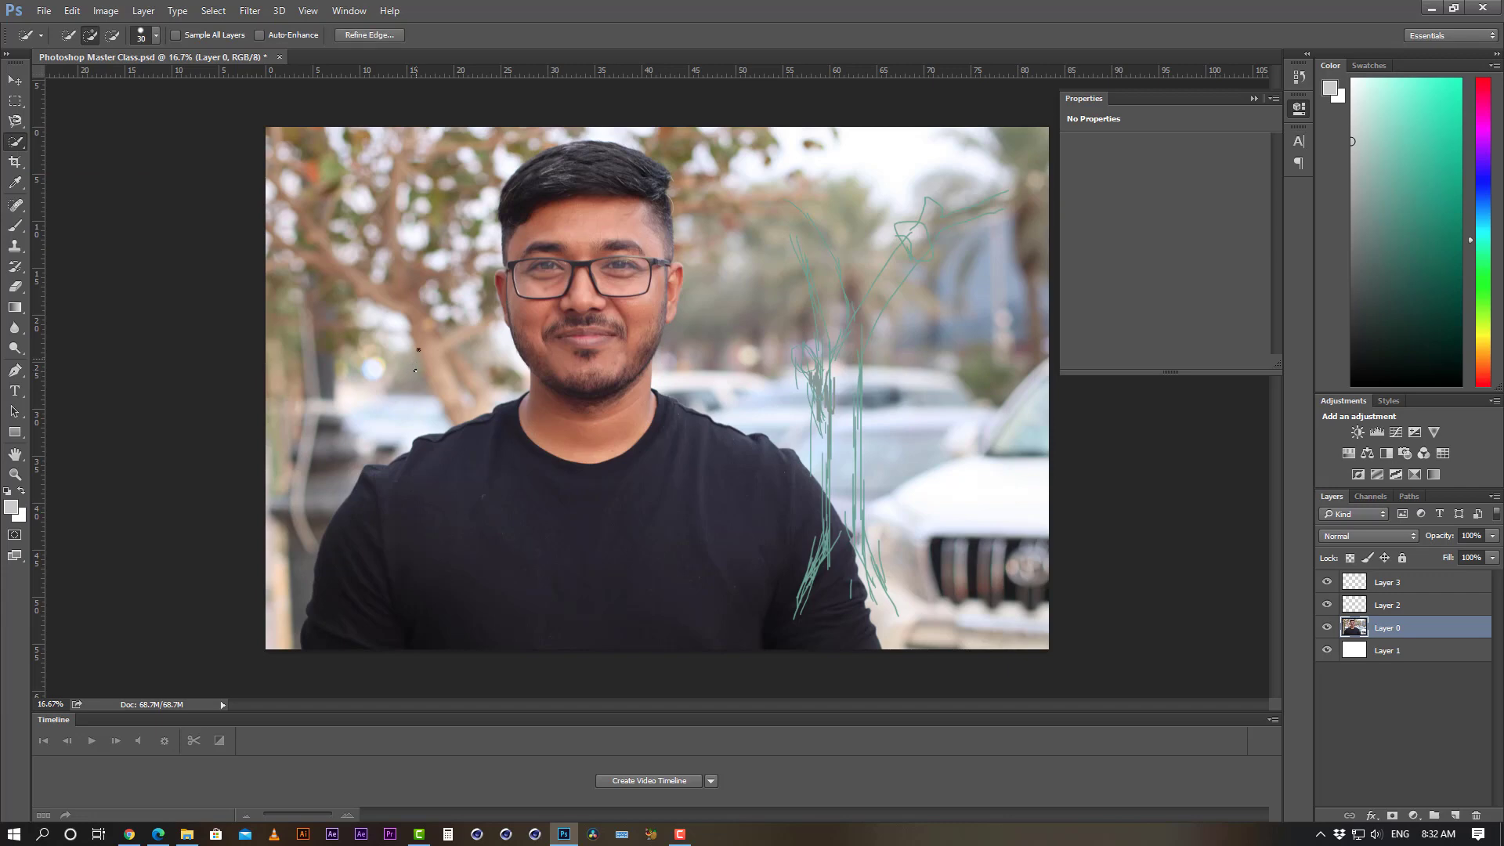
pyautogui.moveTo(445, 291)
pyautogui.mouseDown()
pyautogui.moveTo(390, 423)
pyautogui.moveTo(269, 459)
pyautogui.moveTo(264, 309)
pyautogui.moveTo(304, 193)
pyautogui.mouseUp()
pyautogui.moveTo(557, 114)
pyautogui.mouseDown()
pyautogui.moveTo(1032, 207)
pyautogui.moveTo(1004, 481)
pyautogui.moveTo(896, 339)
pyautogui.moveTo(768, 273)
pyautogui.moveTo(749, 269)
pyautogui.moveTo(732, 365)
pyautogui.mouseUp()
pyautogui.moveTo(916, 485); pyautogui.dragTo(952, 618)
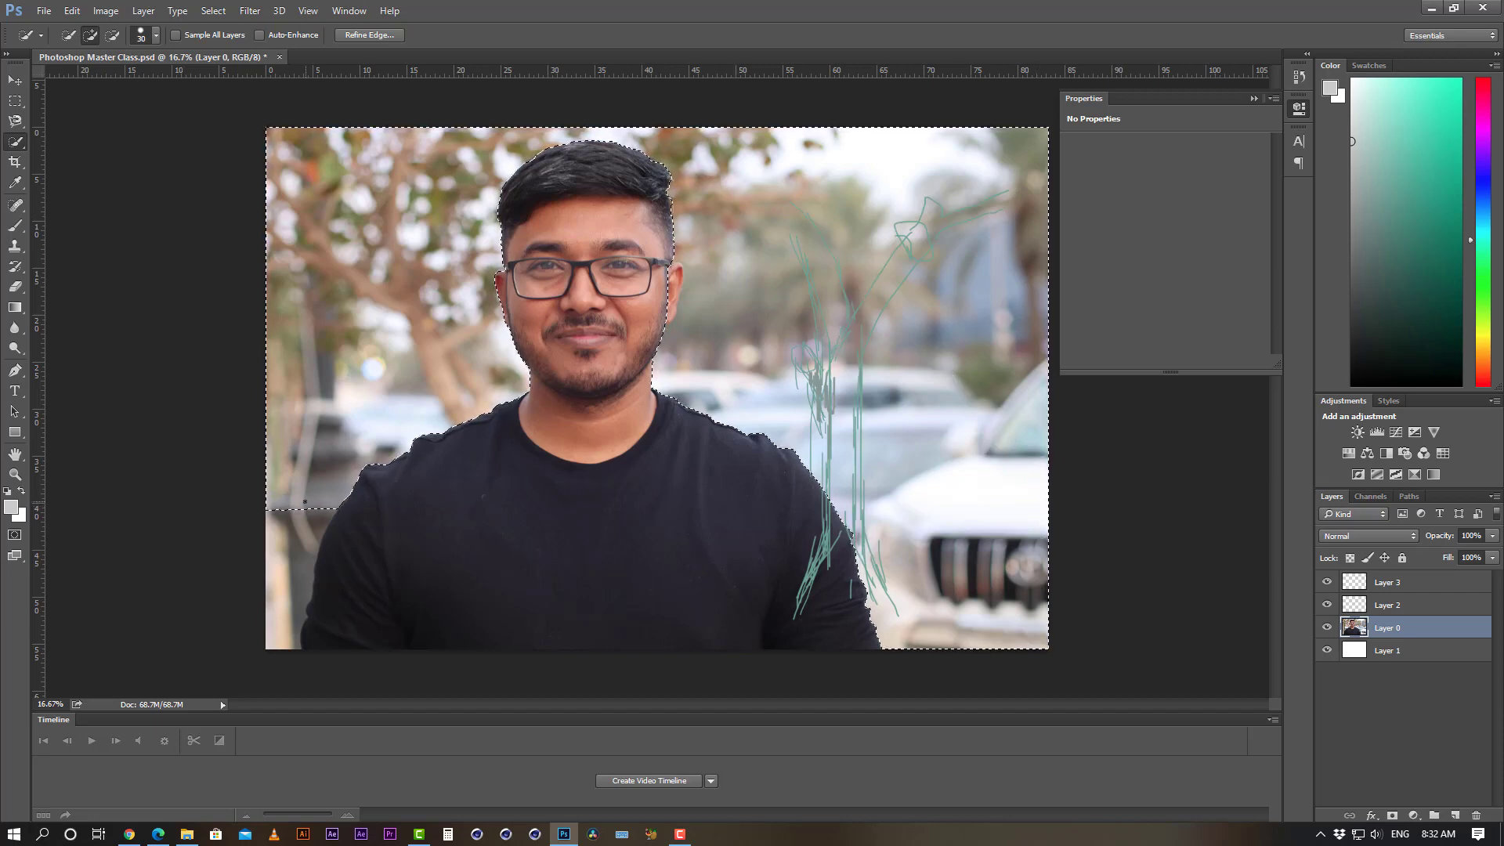
pyautogui.moveTo(280, 535); pyautogui.dragTo(270, 593)
# - Select the neck skin and a spot of the blurred background with the Magic Wand for comparison, and deselect
pyautogui.rightClick(13, 145)
pyautogui.click(113, 155)
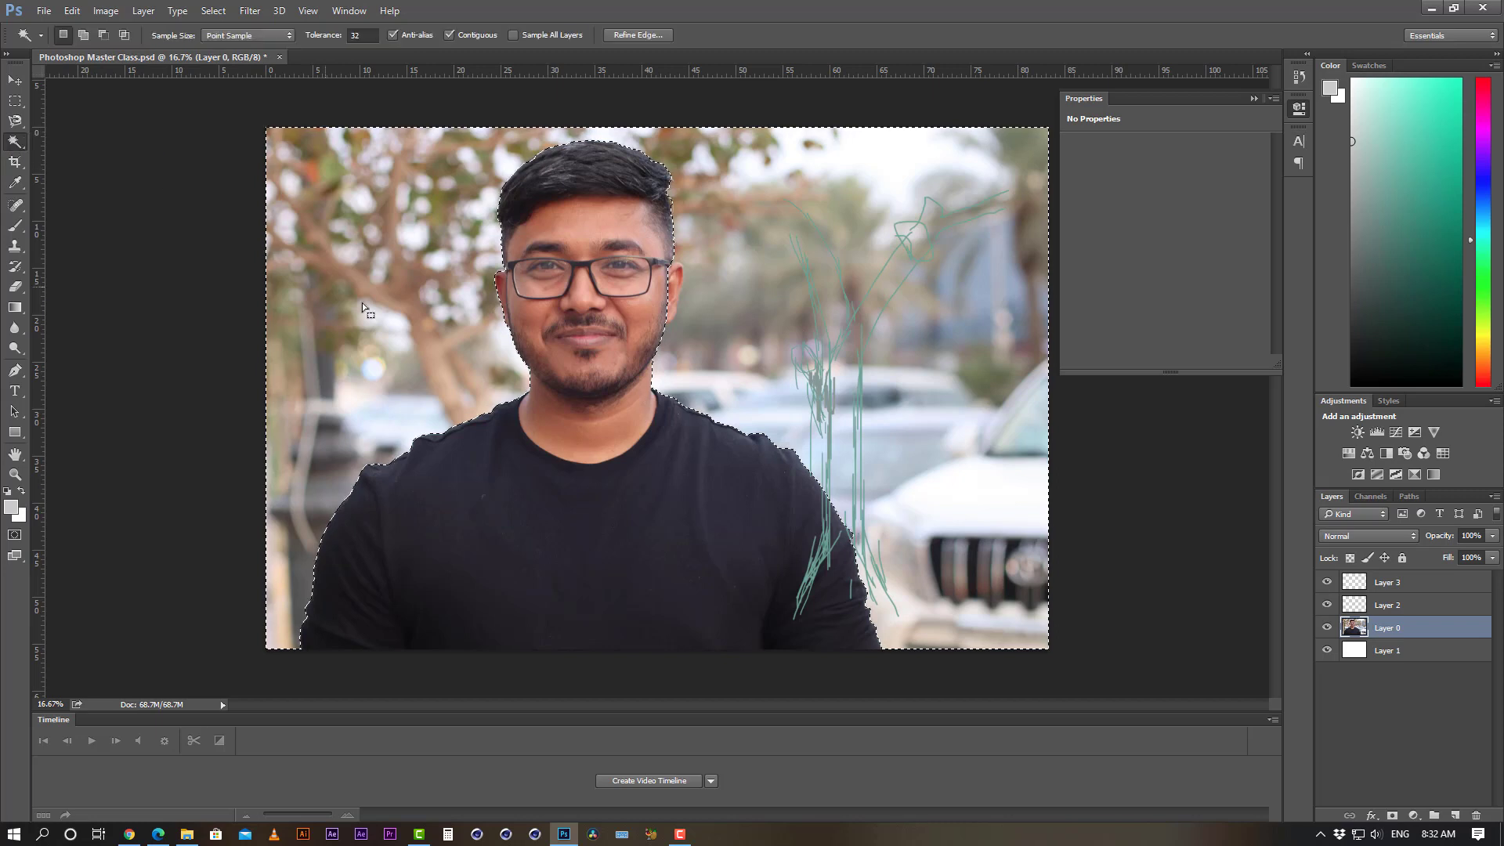
pyautogui.click(584, 443)
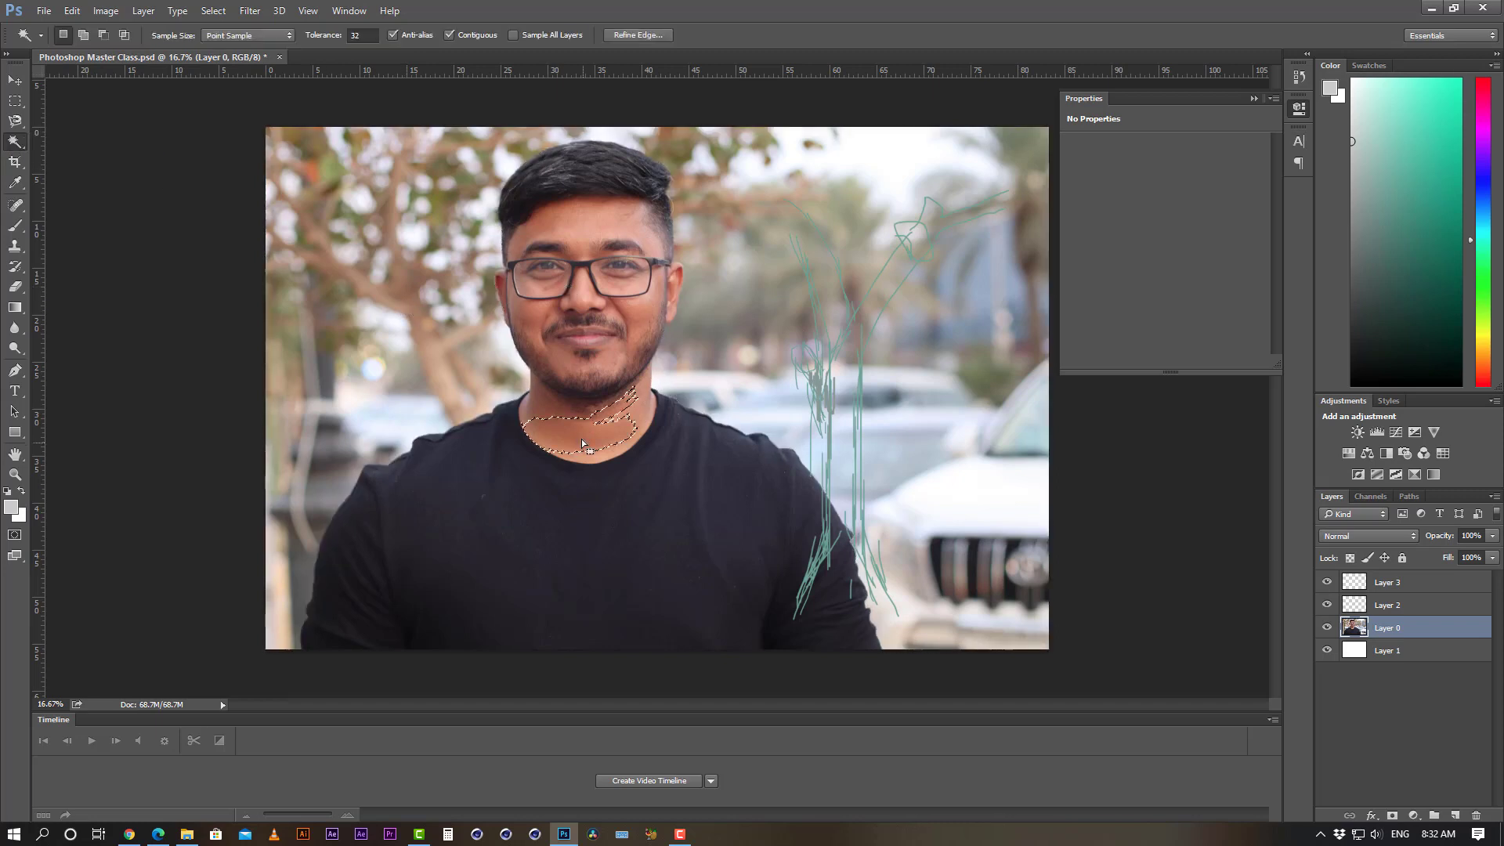
pyautogui.hotkey('ctrl', 'd')
pyautogui.click(379, 409)
pyautogui.hotkey('ctrl', 'd')
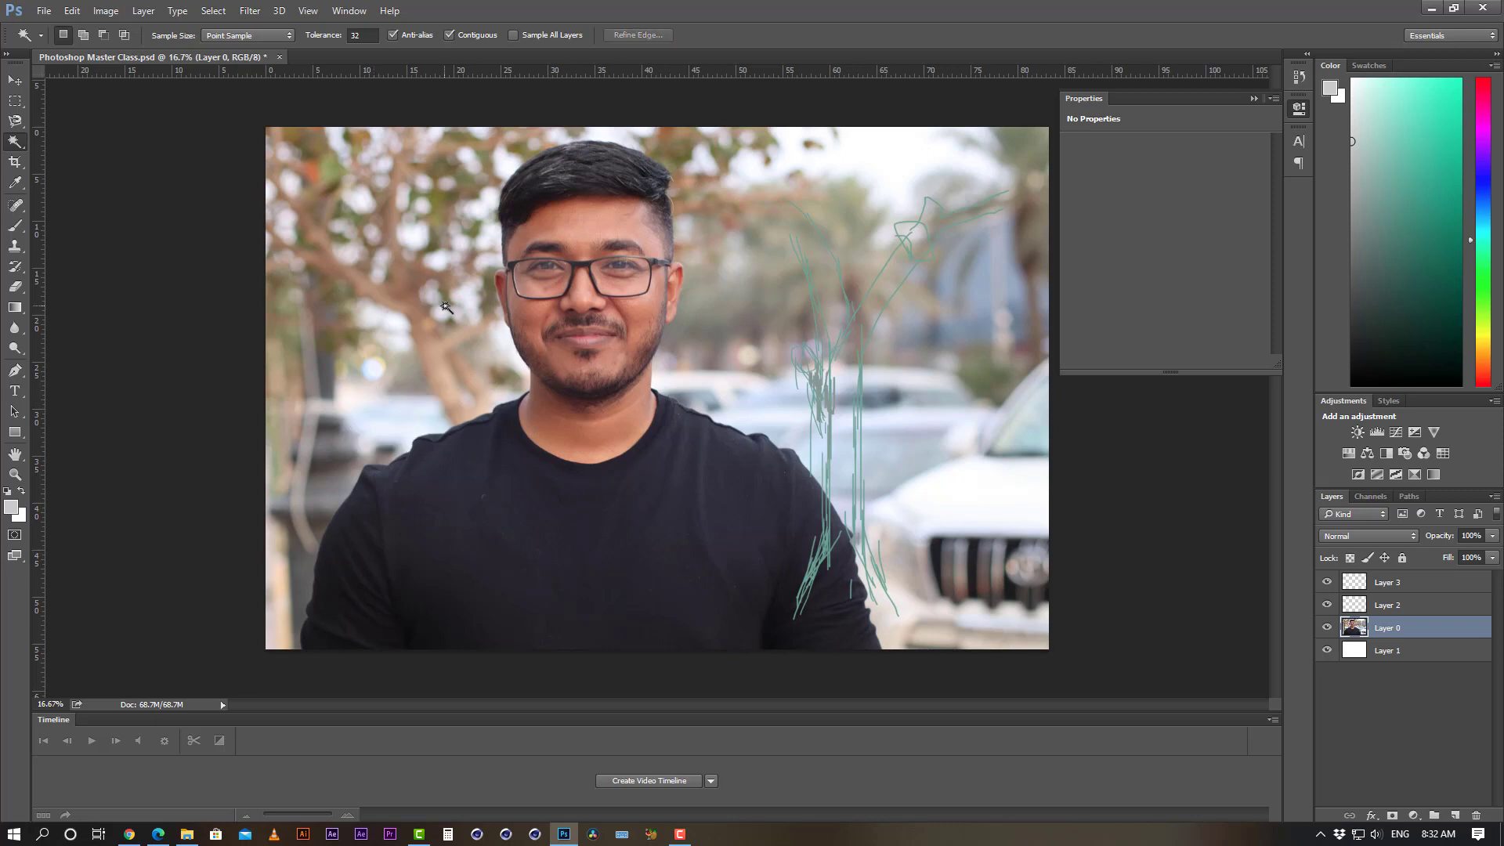
# - Crop the photo freehand to the man's head and shoulders with the Crop tool, and undo the crop
pyautogui.click(15, 163)
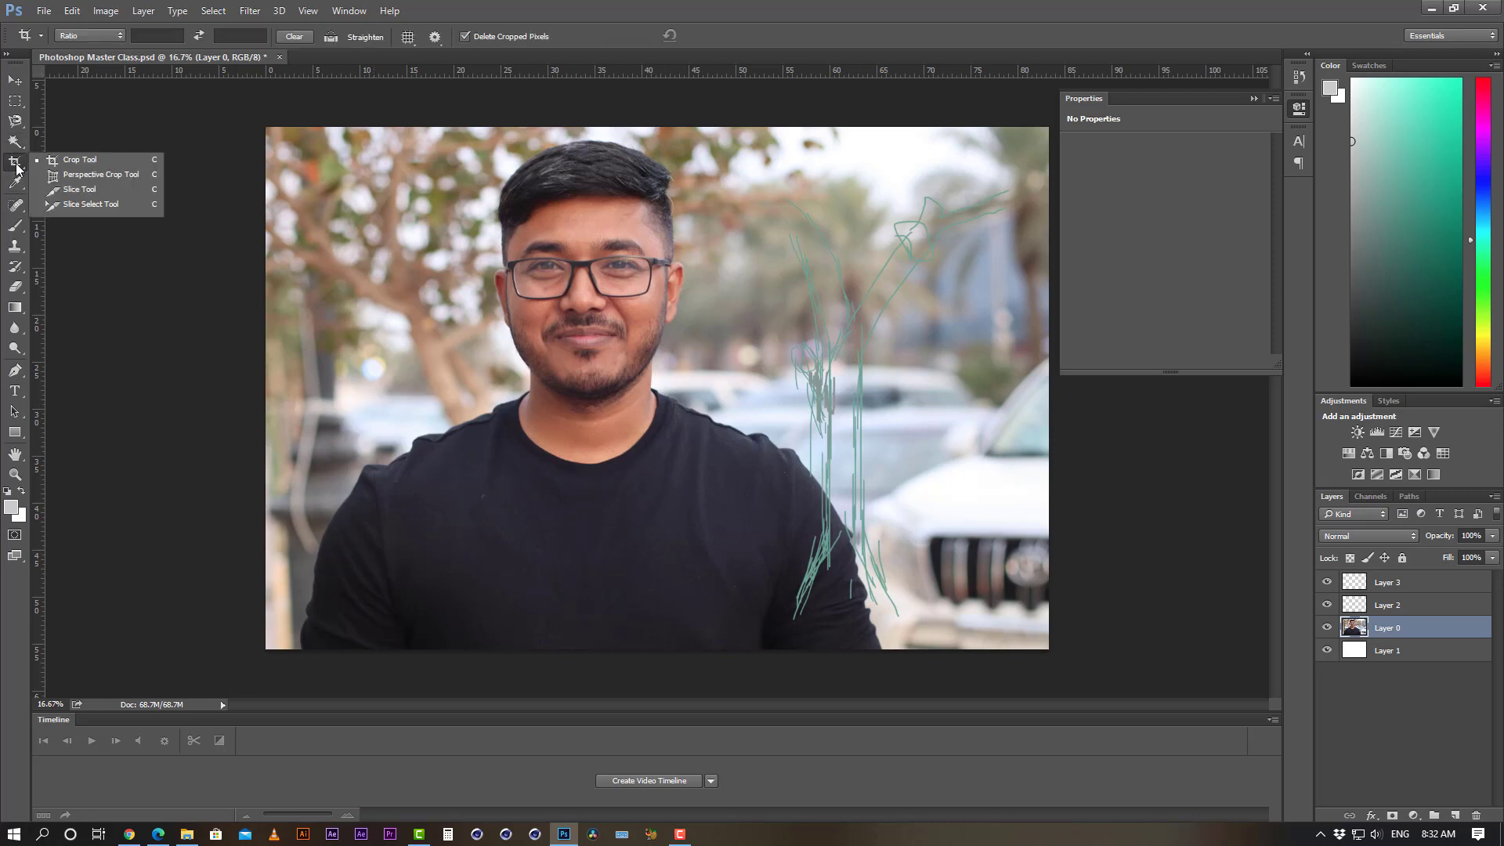
pyautogui.click(99, 163)
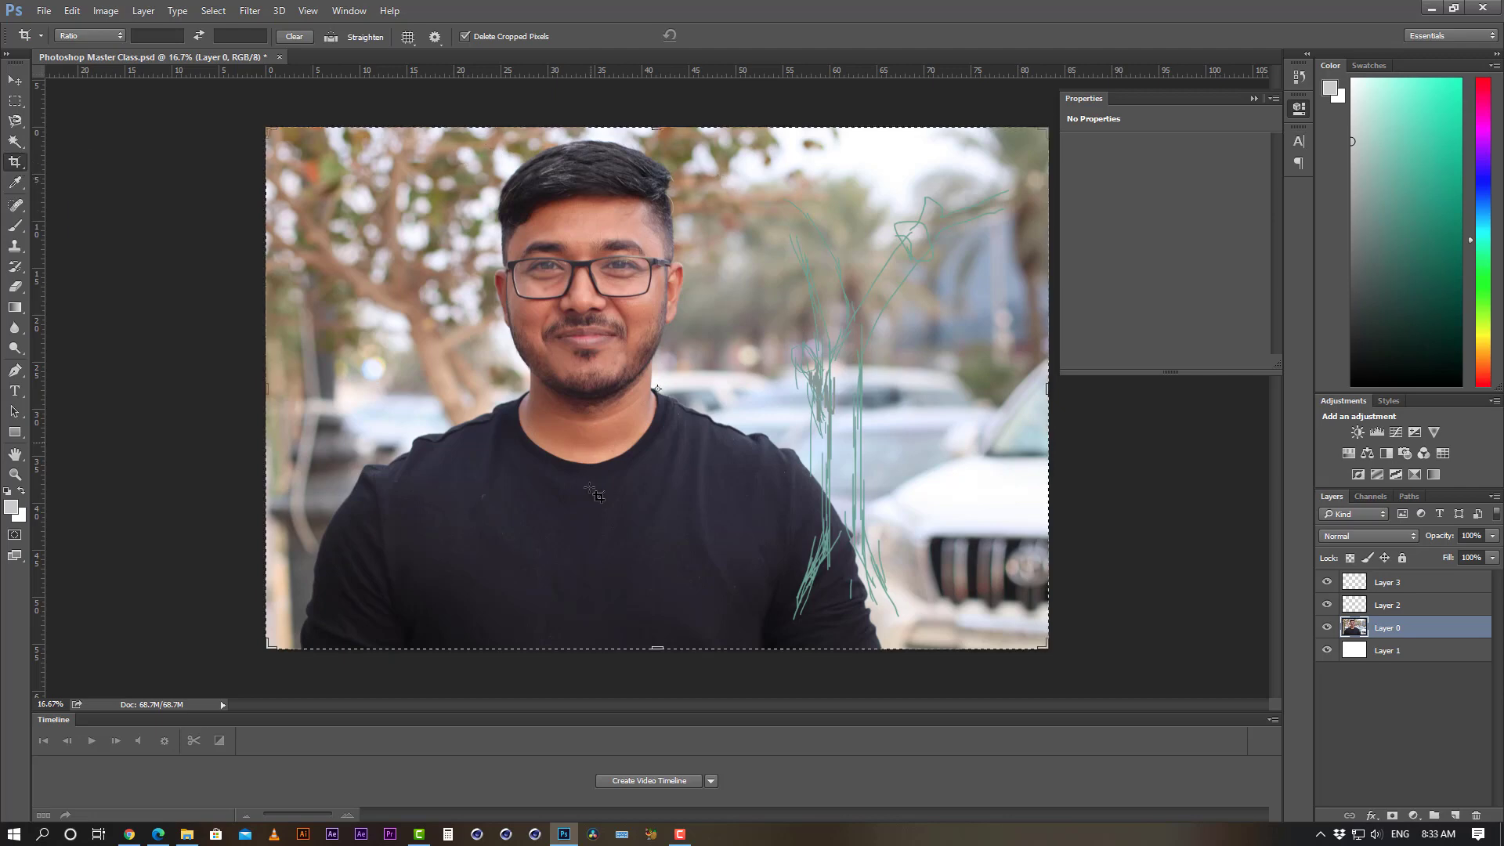
pyautogui.moveTo(658, 647); pyautogui.dragTo(661, 598)
pyautogui.moveTo(1046, 385); pyautogui.dragTo(921, 376)
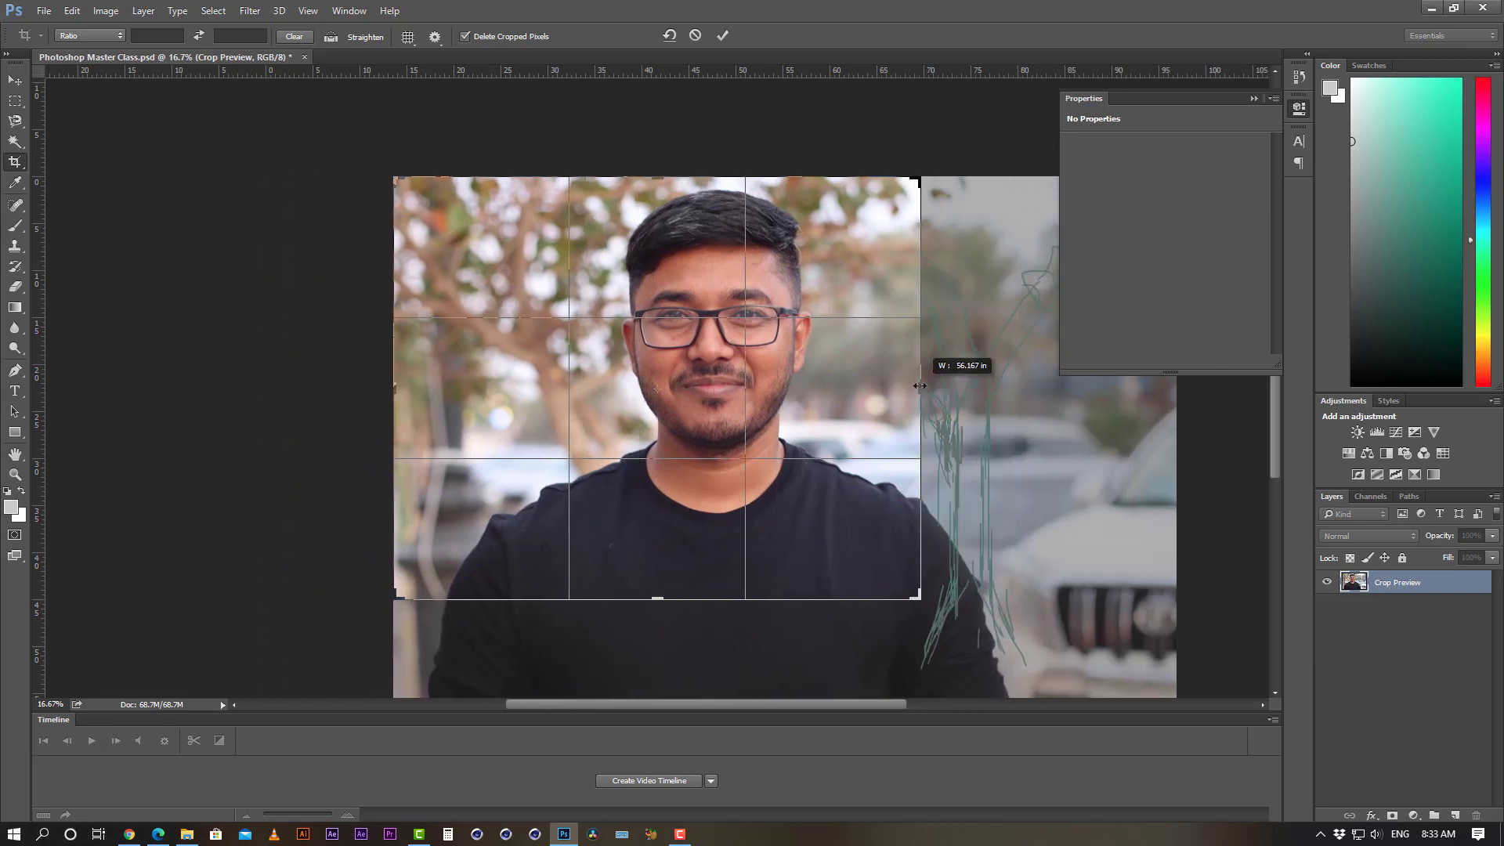
pyautogui.moveTo(394, 380); pyautogui.dragTo(467, 382)
pyautogui.moveTo(659, 173); pyautogui.dragTo(665, 177)
pyautogui.moveTo(658, 594); pyautogui.dragTo(665, 583)
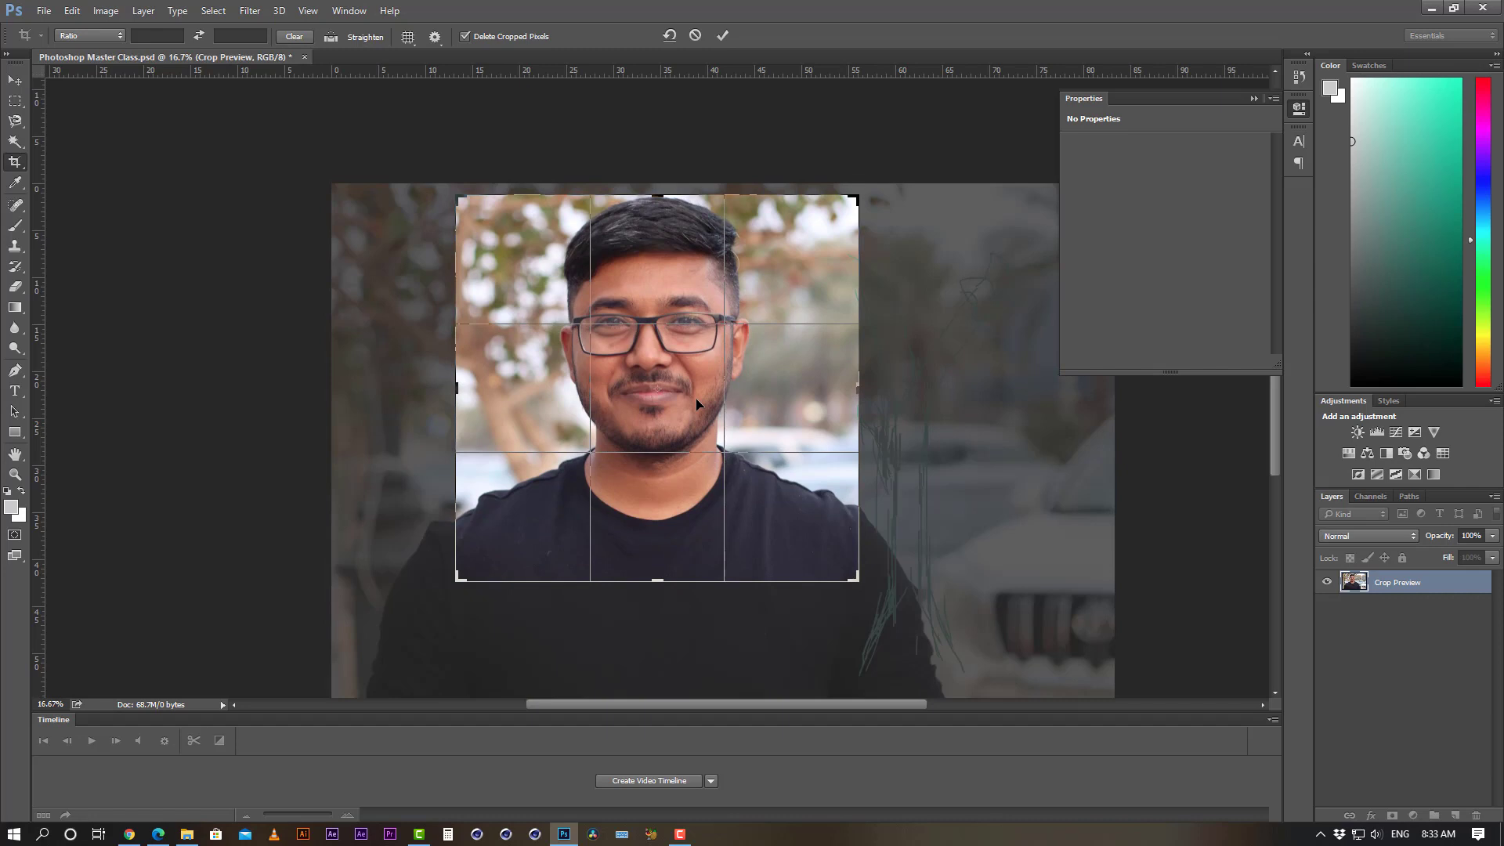
pyautogui.press('Return')
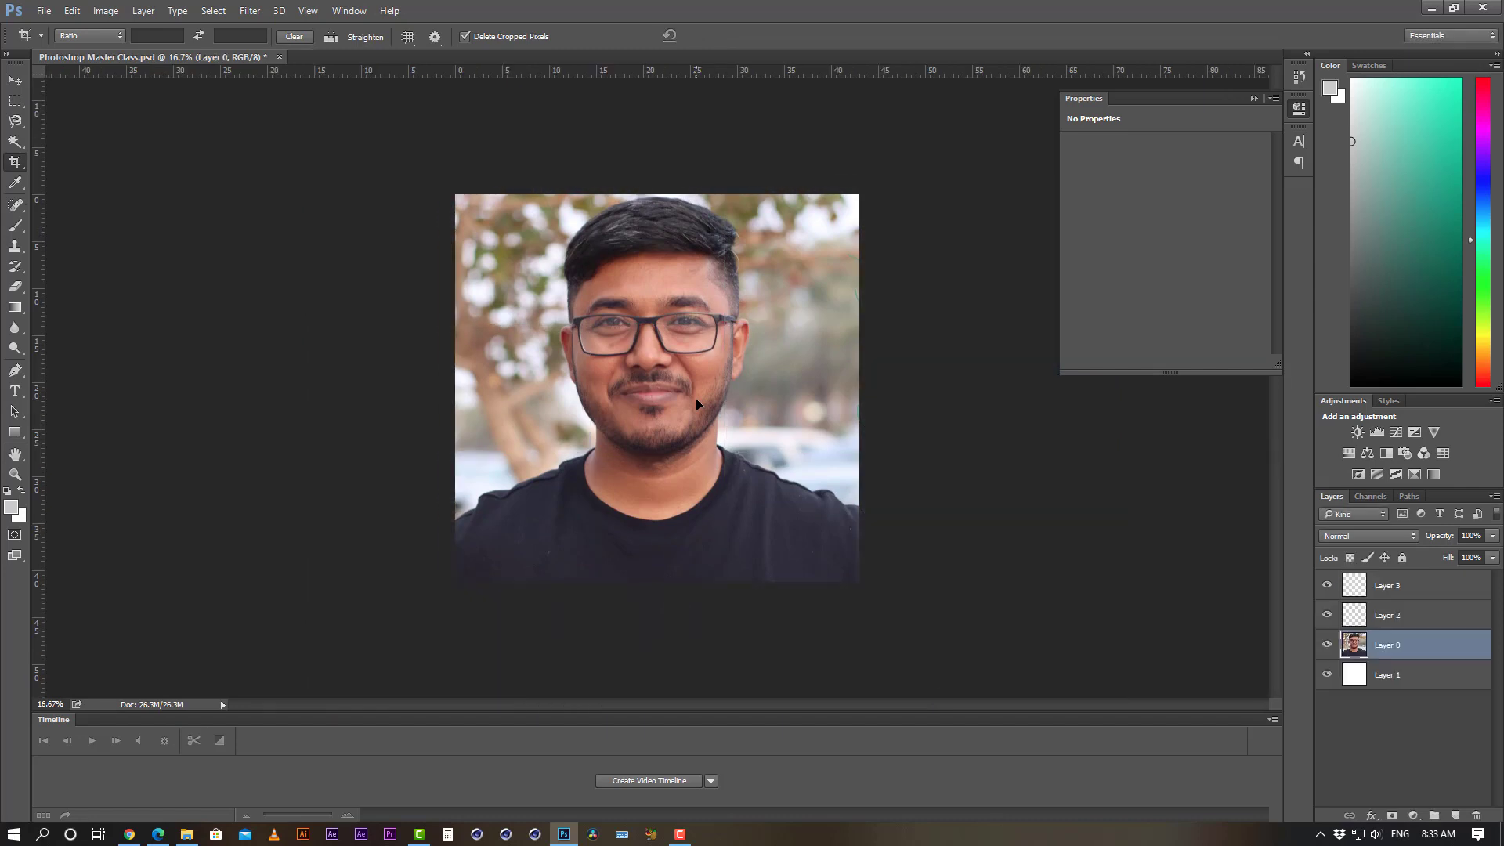
pyautogui.press('ctrl')
pyautogui.hotkey('ctrl', 'z')
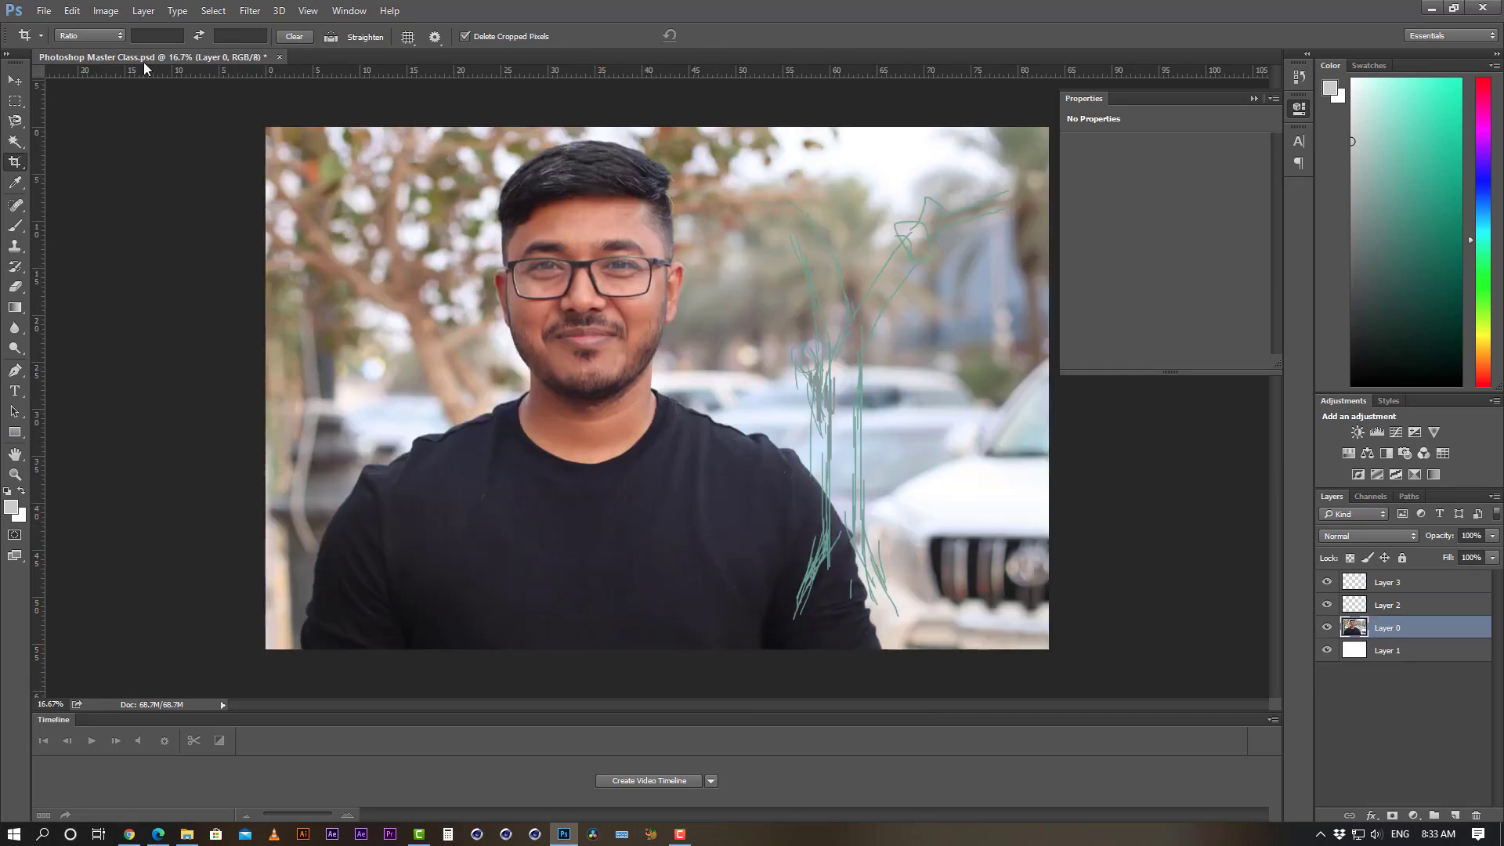
# - Try to crop the photo with a fixed aspect ratio of 1920 by 1080
pyautogui.click(147, 35)
pyautogui.click(16, 163)
pyautogui.click(157, 36)
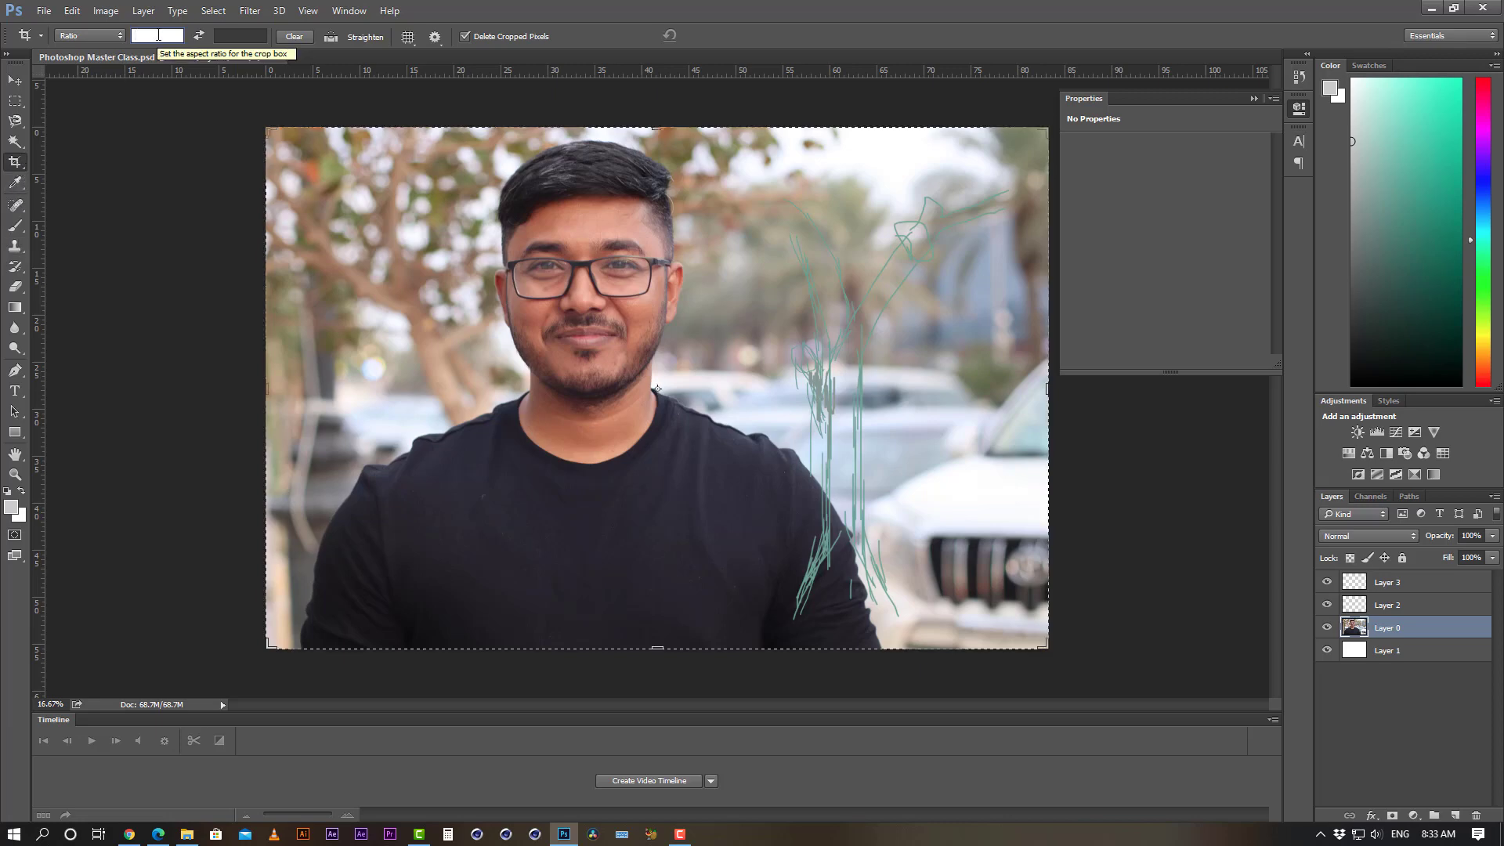
pyautogui.write('1920')
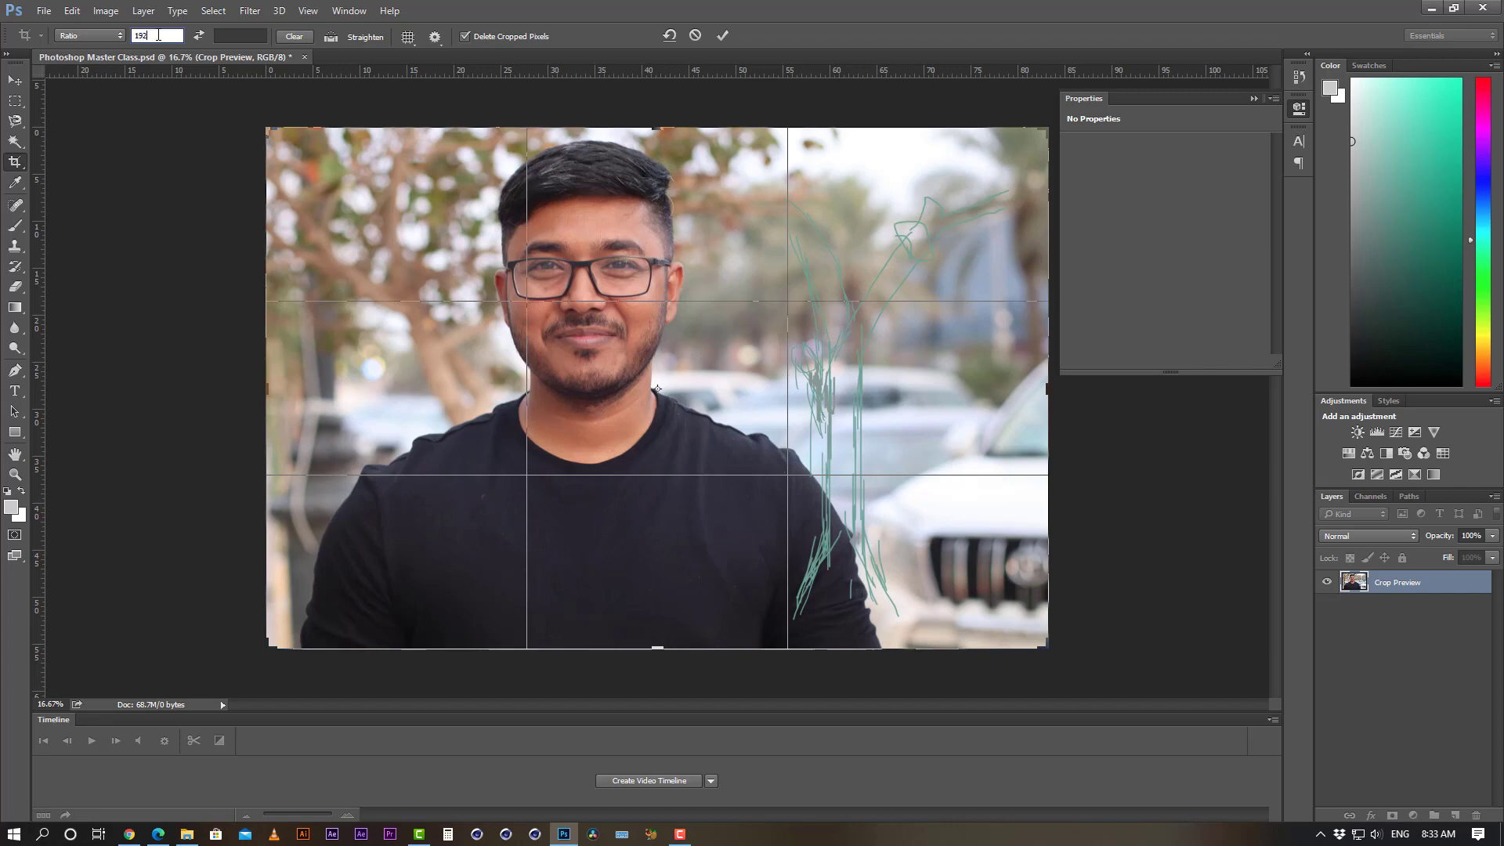
pyautogui.press('Tab')
pyautogui.write('1080')
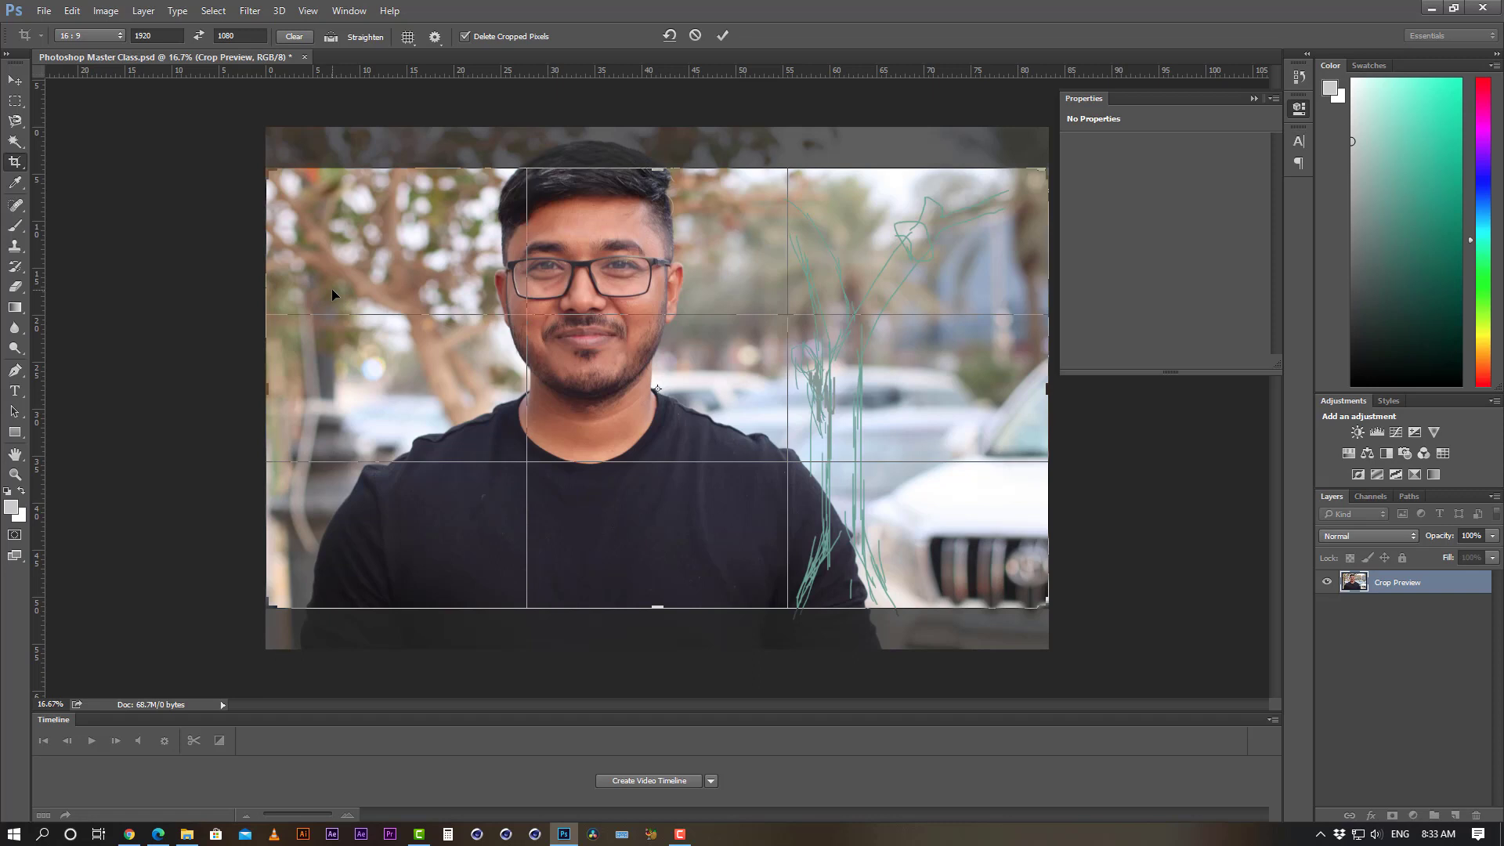
pyautogui.press('Return')
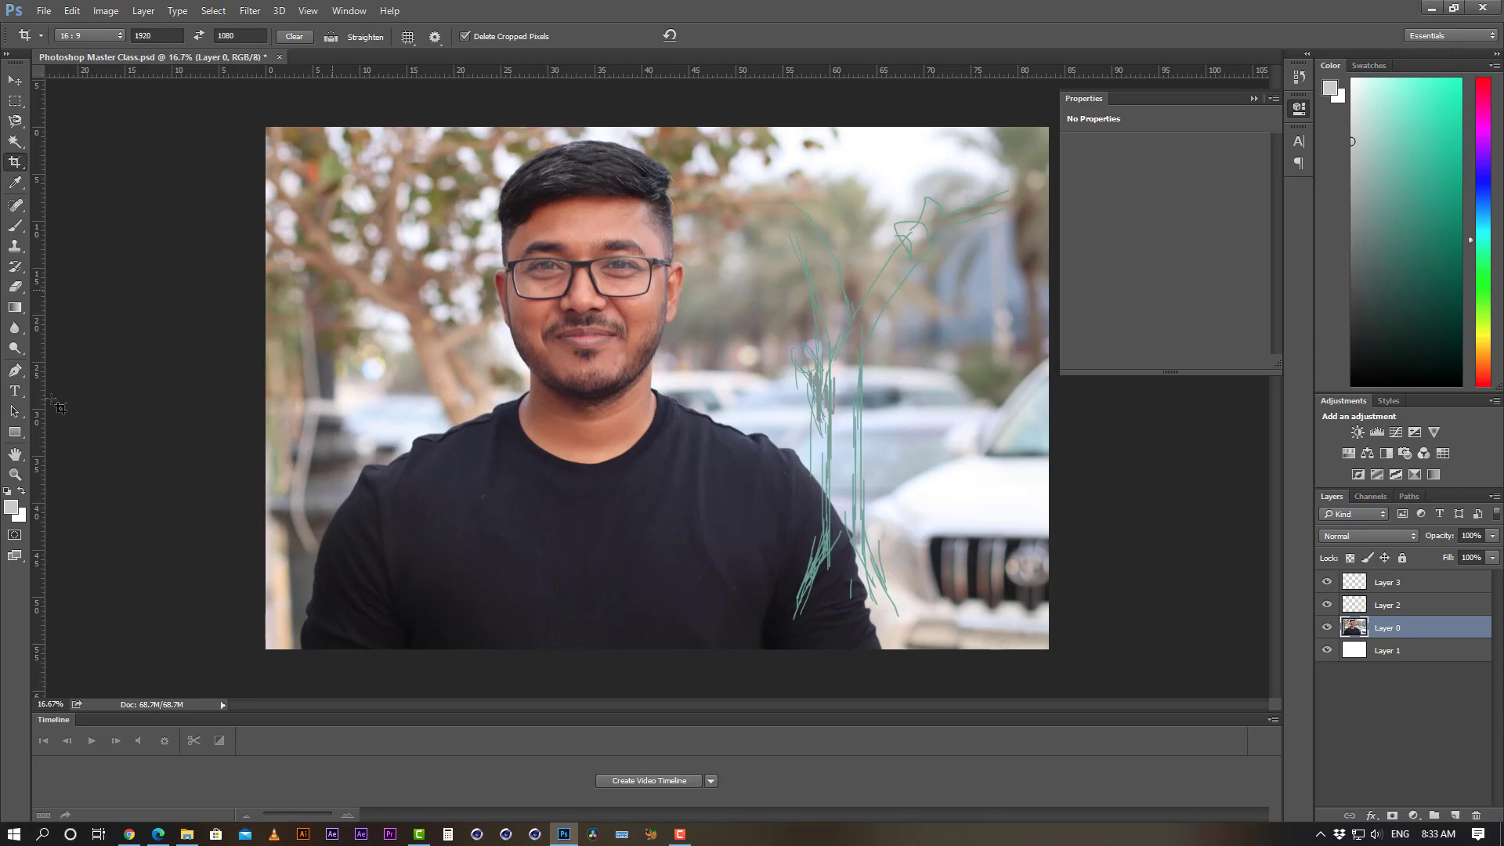
# - Sample the colour of the man's shirt and his skin tone as the foreground colour with the Eyedropper tool
pyautogui.click(17, 82)
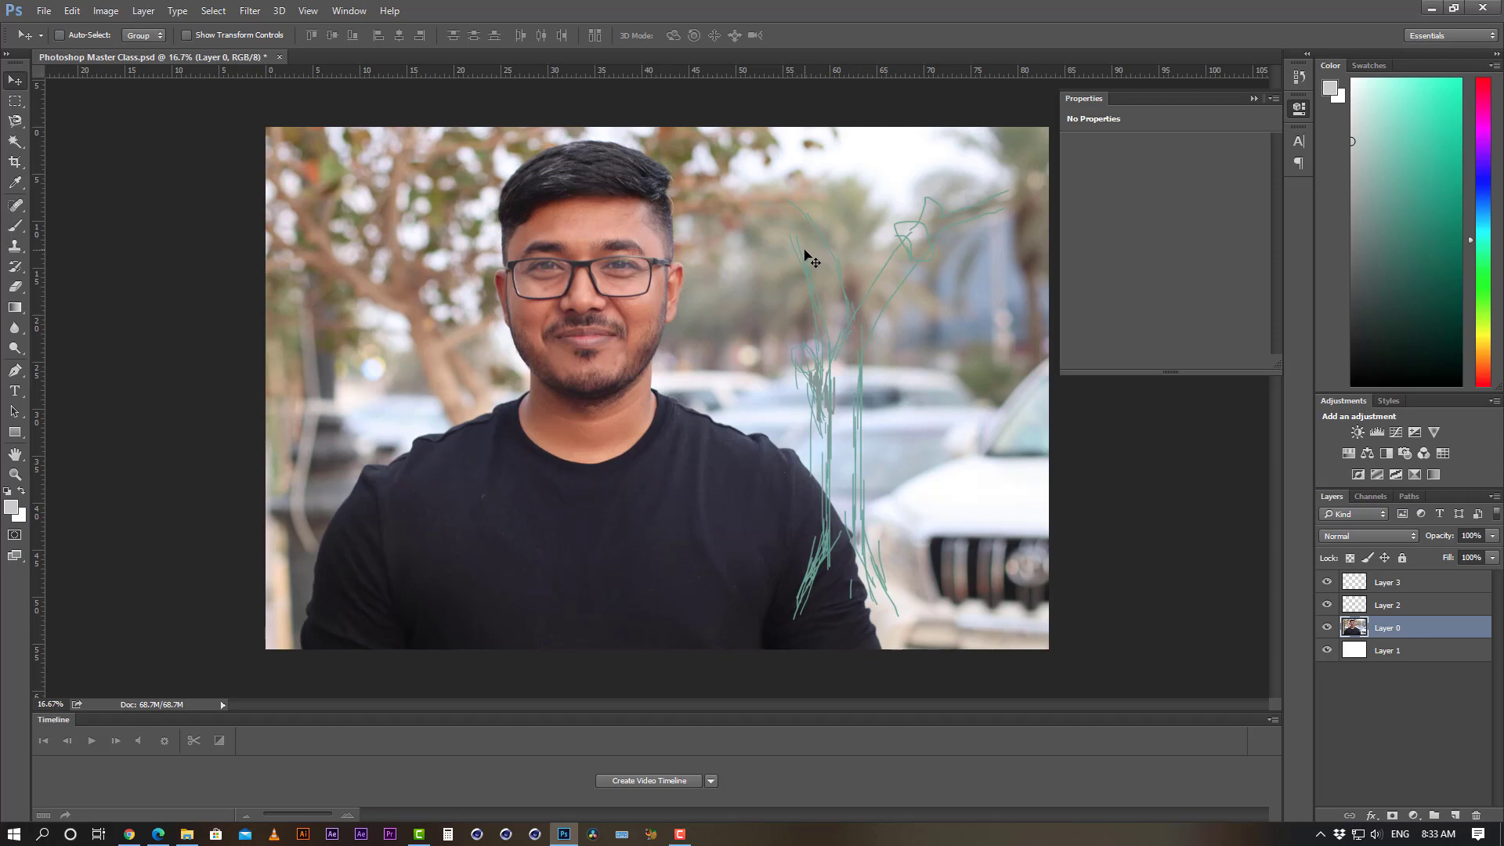
pyautogui.click(18, 184)
pyautogui.moveTo(501, 507); pyautogui.dragTo(694, 519)
pyautogui.click(593, 397)
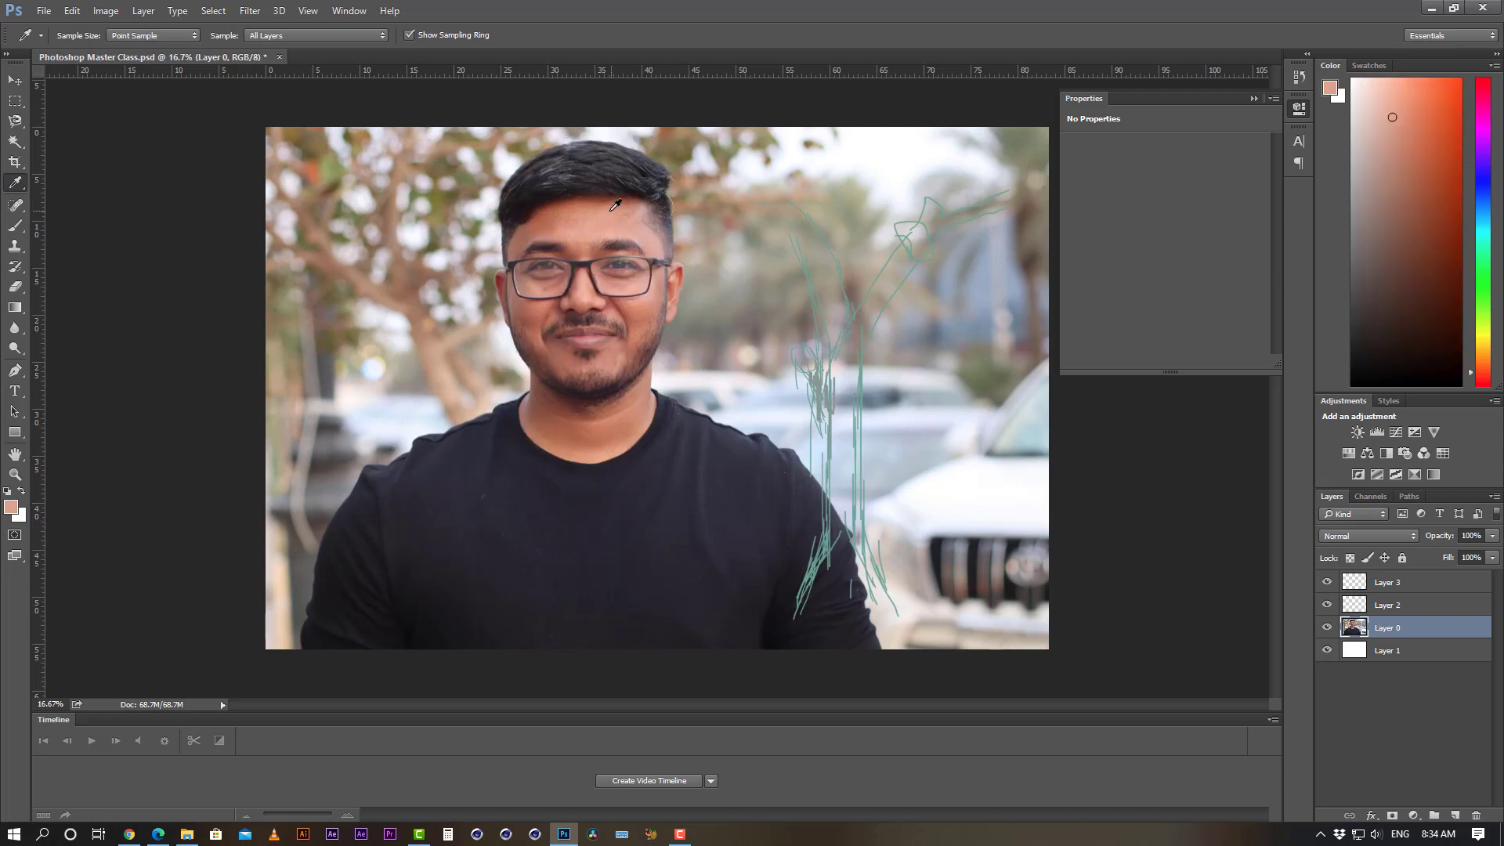
# - Sample the man's forehead and several blurred background spots as the foreground colour with the Eyedropper, inspecting one in the Color Picker
pyautogui.click(558, 233)
pyautogui.click(839, 295)
pyautogui.click(746, 289)
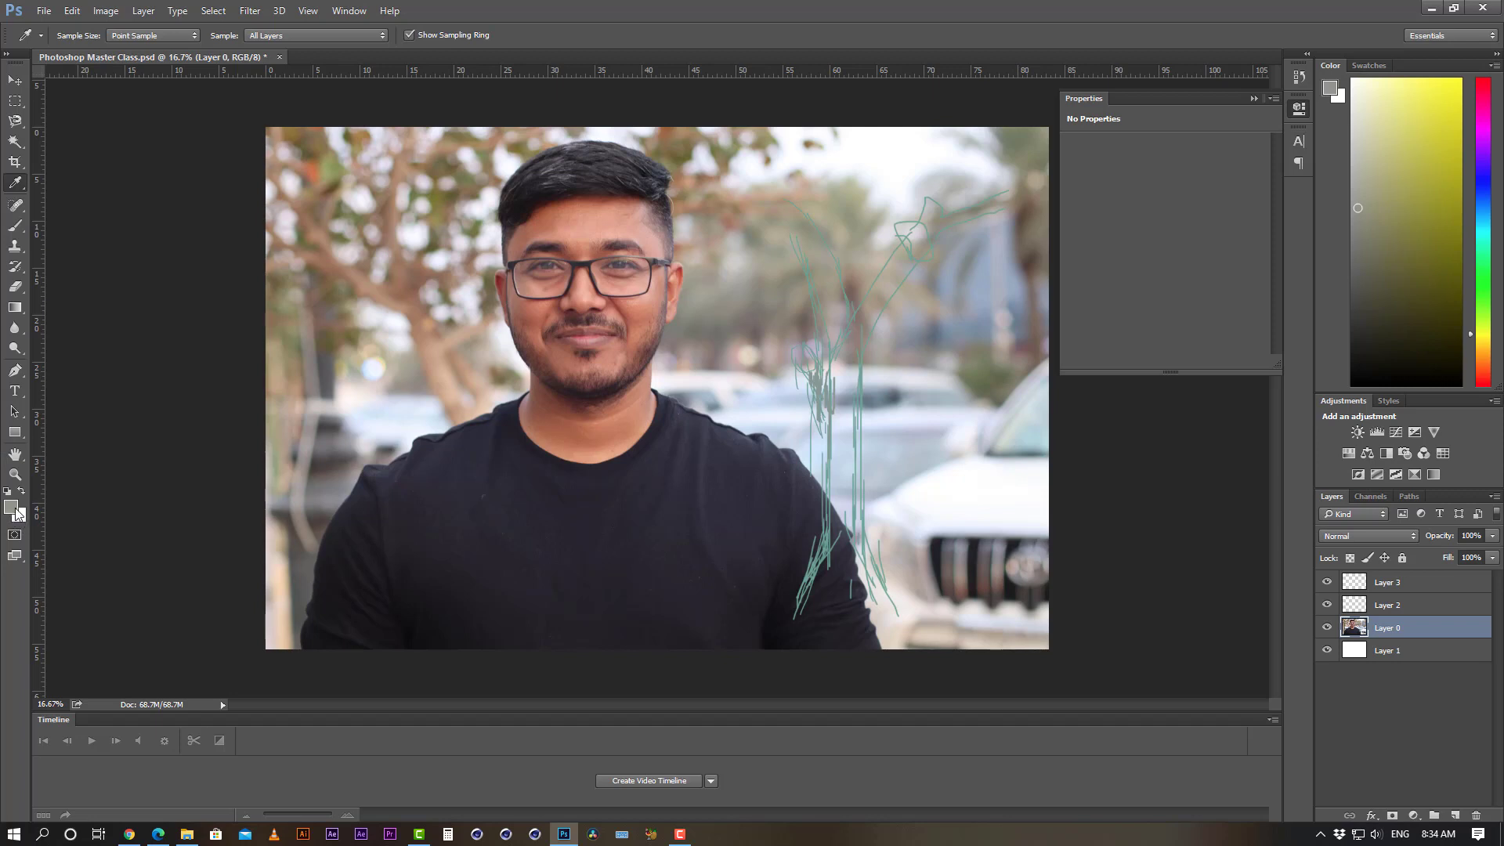
pyautogui.click(408, 321)
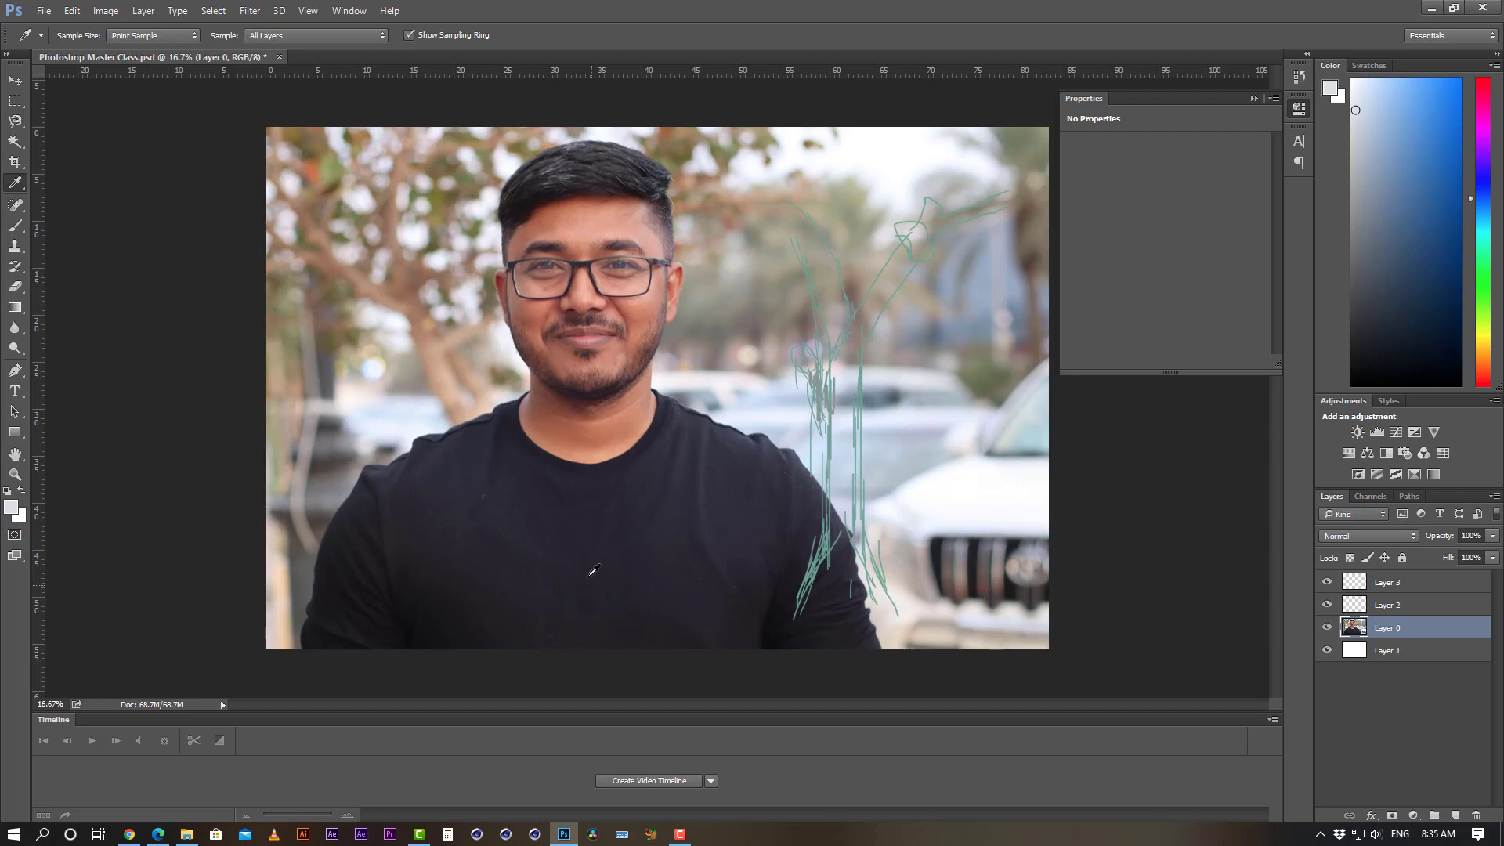
pyautogui.click(12, 507)
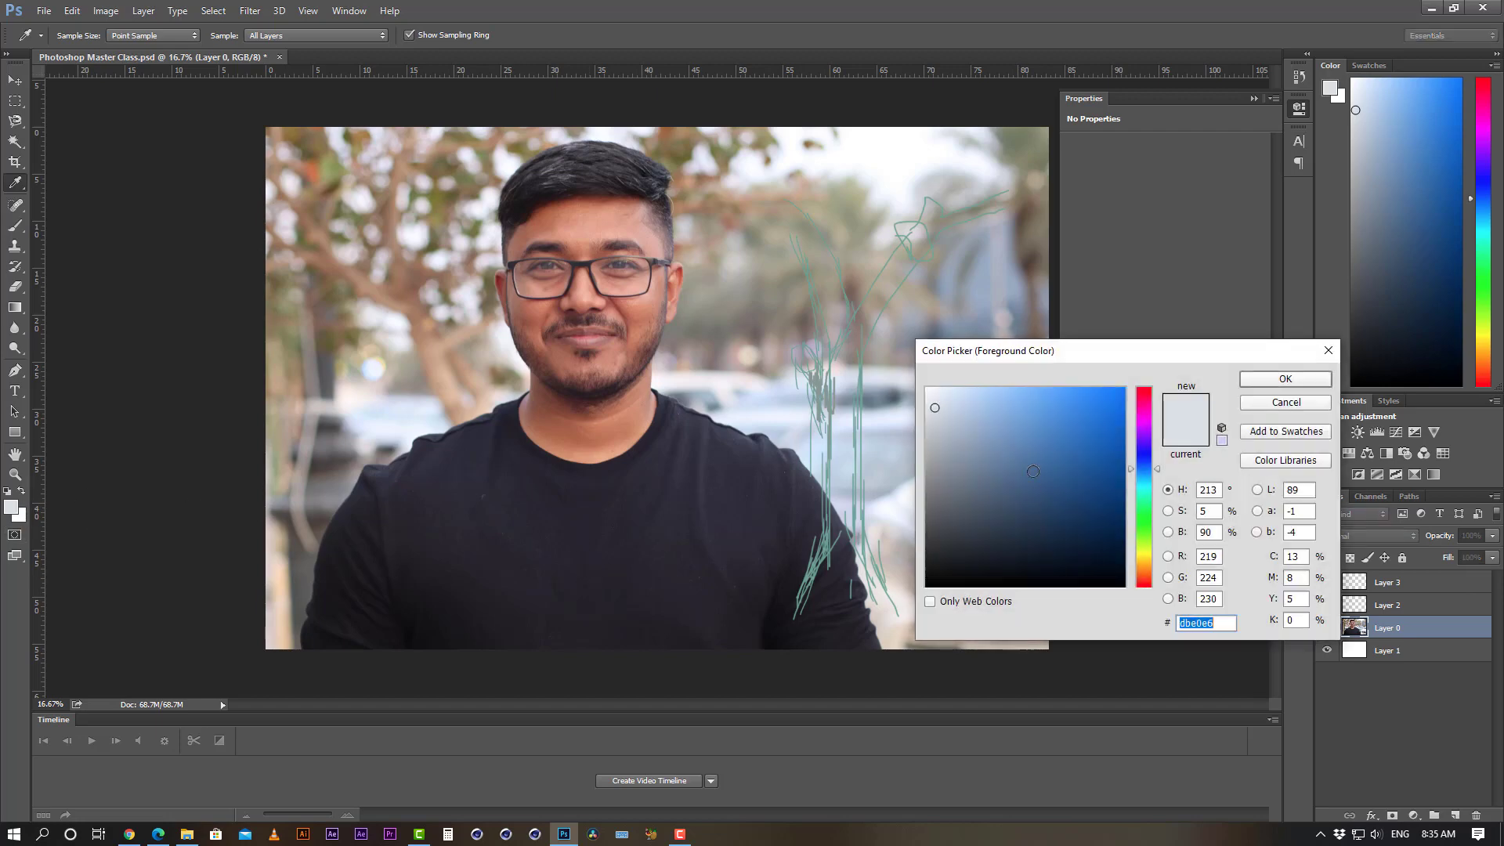
pyautogui.click(1278, 403)
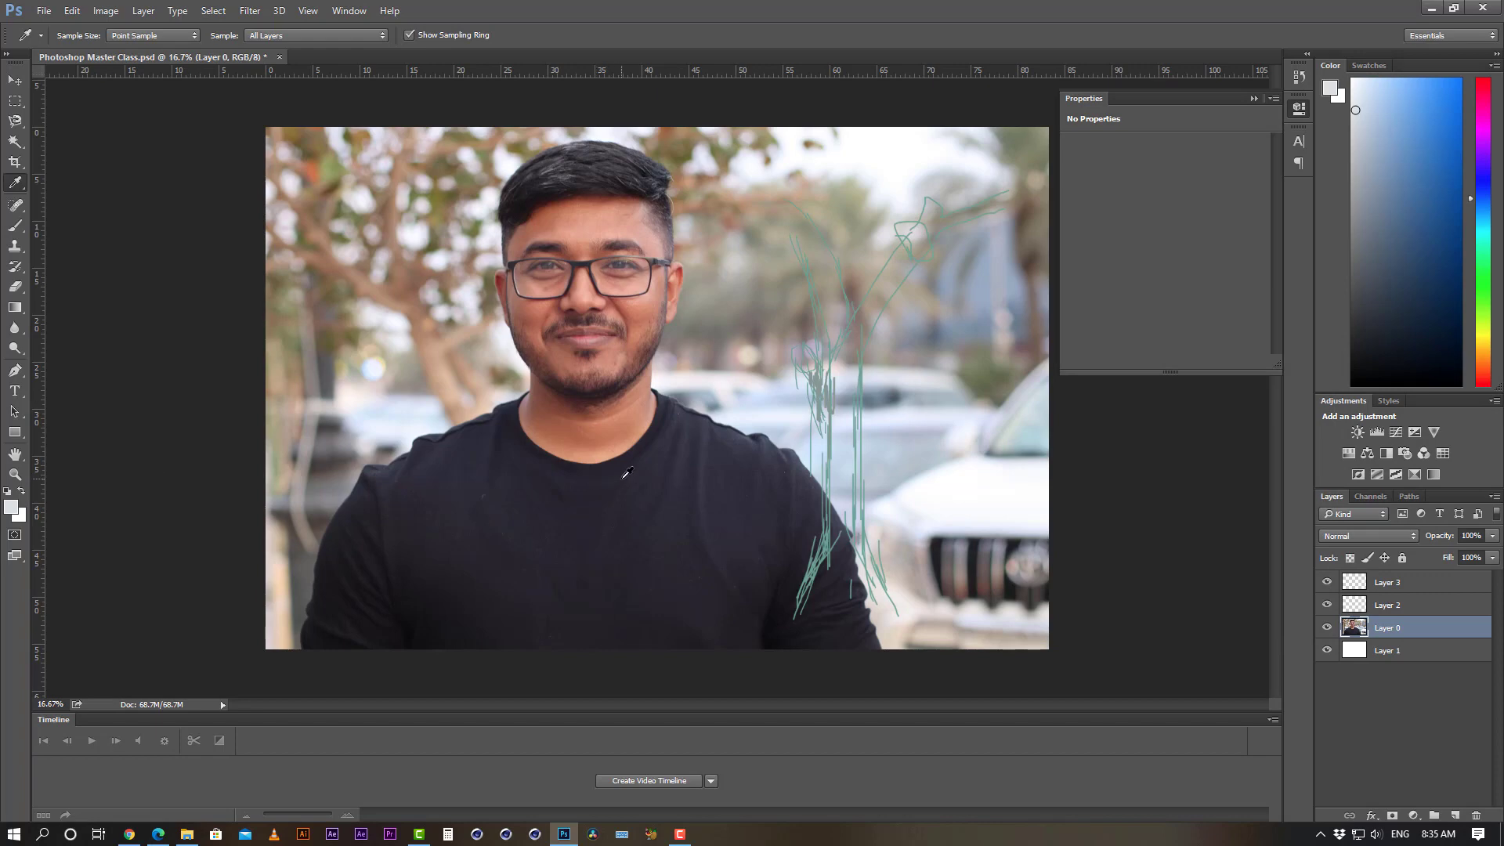
pyautogui.click(744, 285)
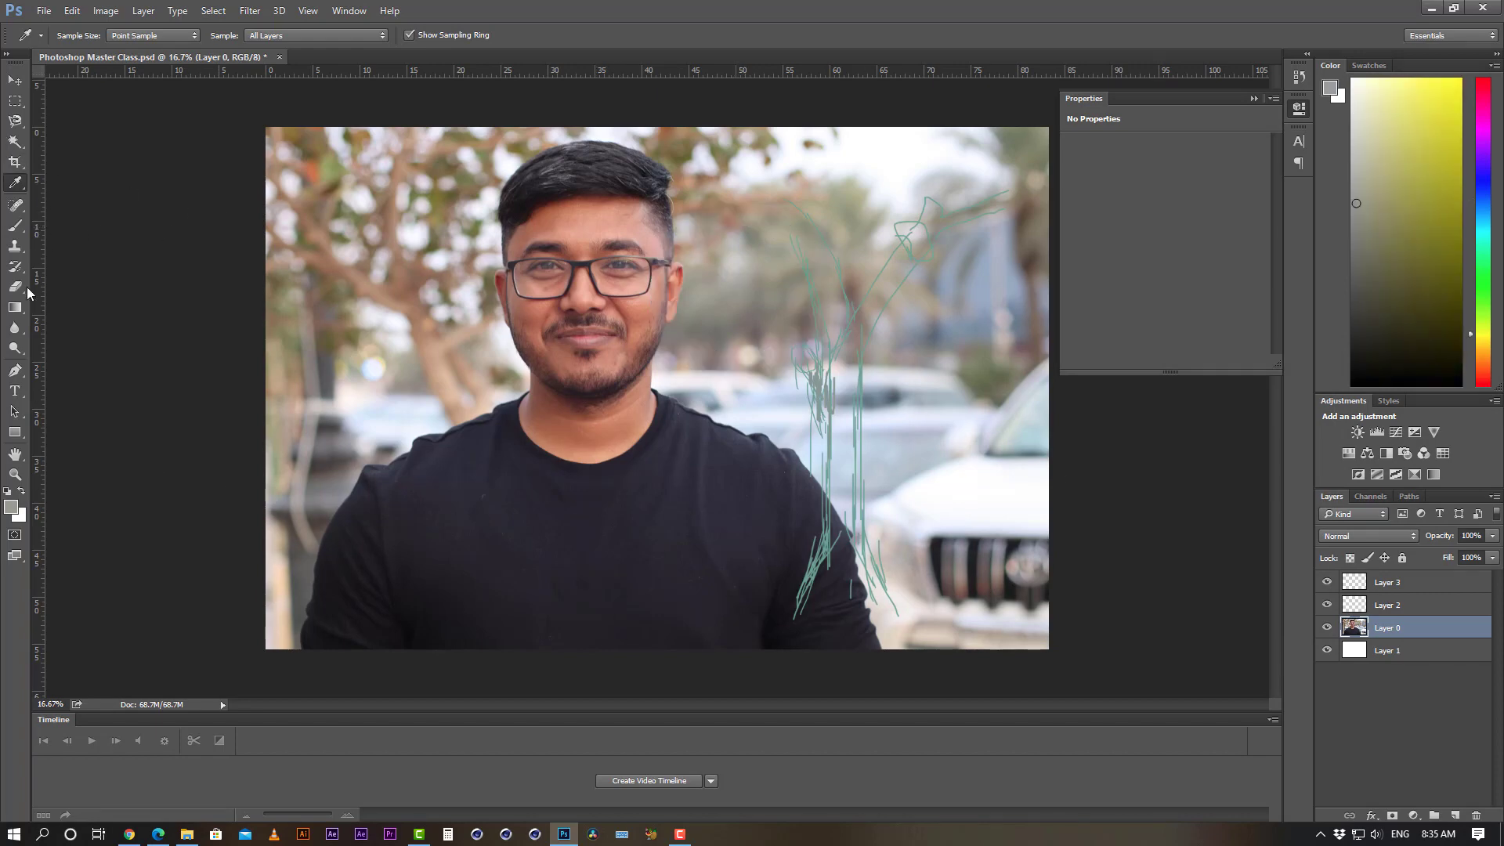
pyautogui.click(473, 393)
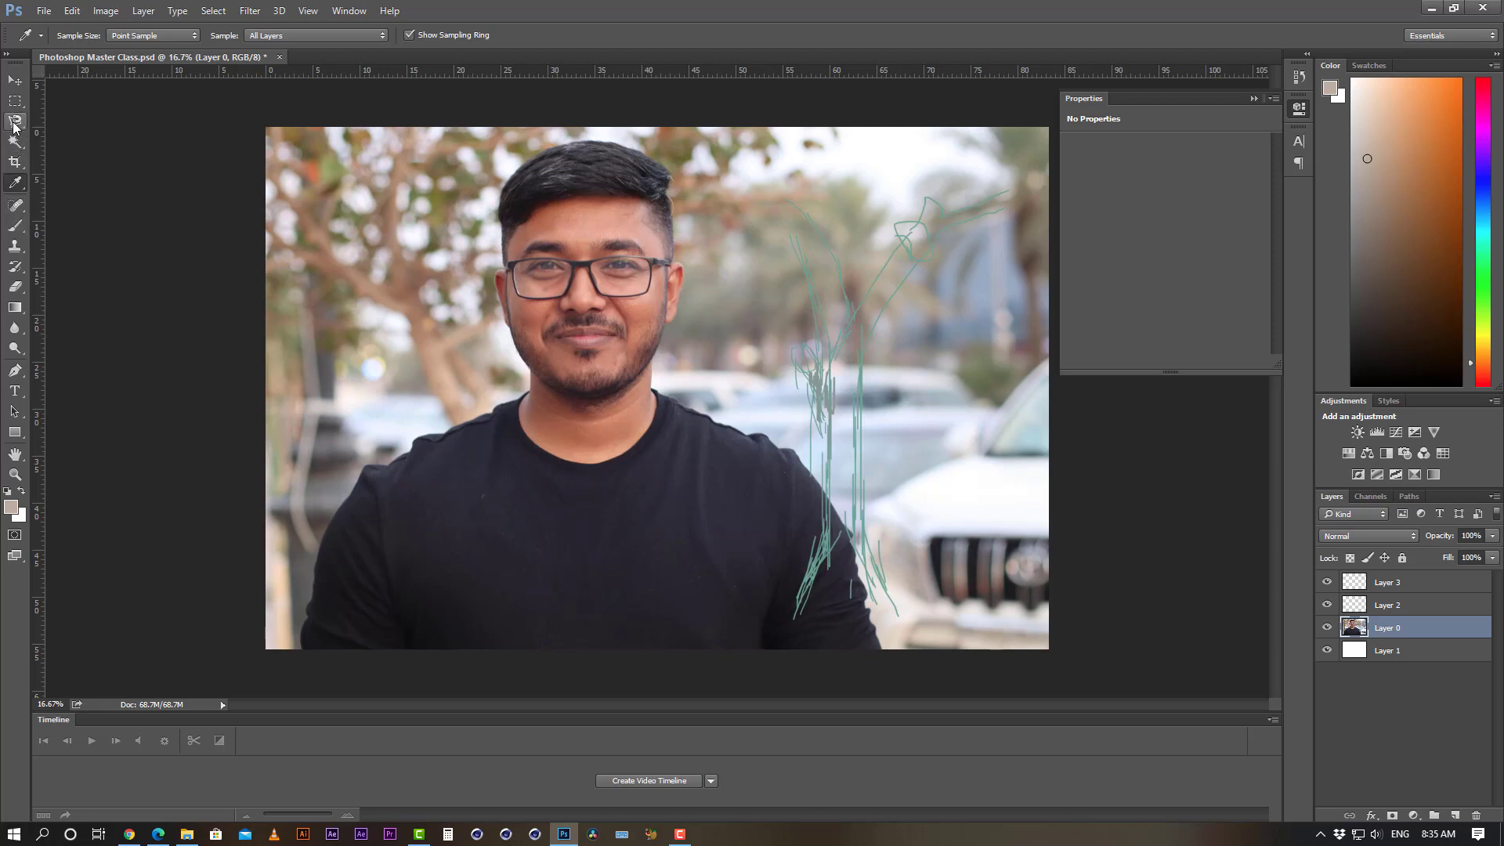
# - Select a tall rectangle of the blurred tree beside the man's head with the Rectangular Marquee, and deselect it
pyautogui.moveTo(14, 100); pyautogui.dragTo(195, 111)
pyautogui.click(110, 99)
pyautogui.moveTo(376, 211); pyautogui.dragTo(444, 391)
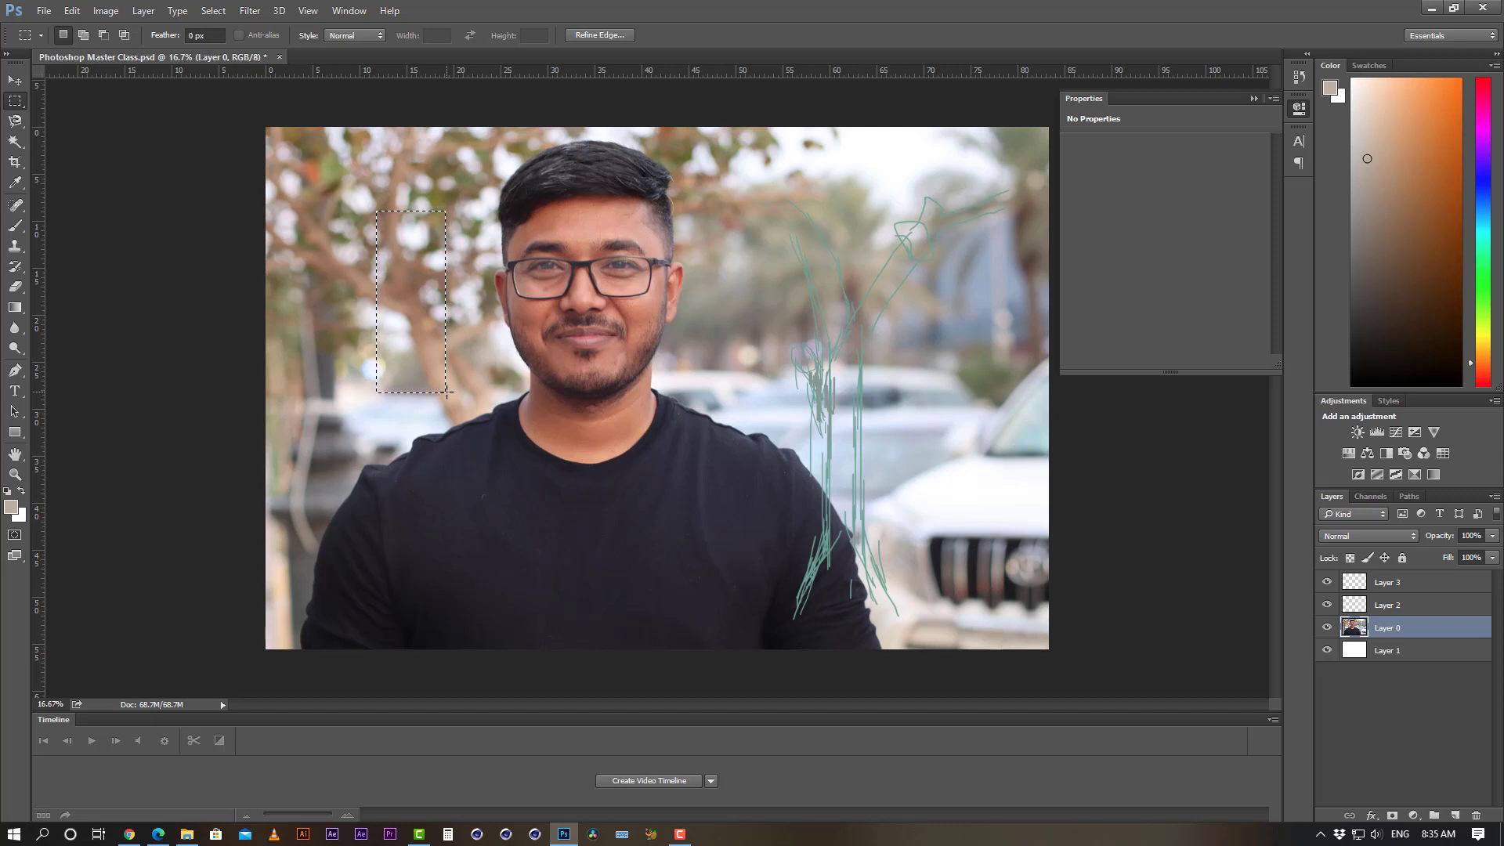
pyautogui.hotkey('ctrl', 'd')
# - Sample colours from the background, the white car and finally the black shirt with the Eyedropper tool
pyautogui.click(12, 187)
pyautogui.click(12, 188)
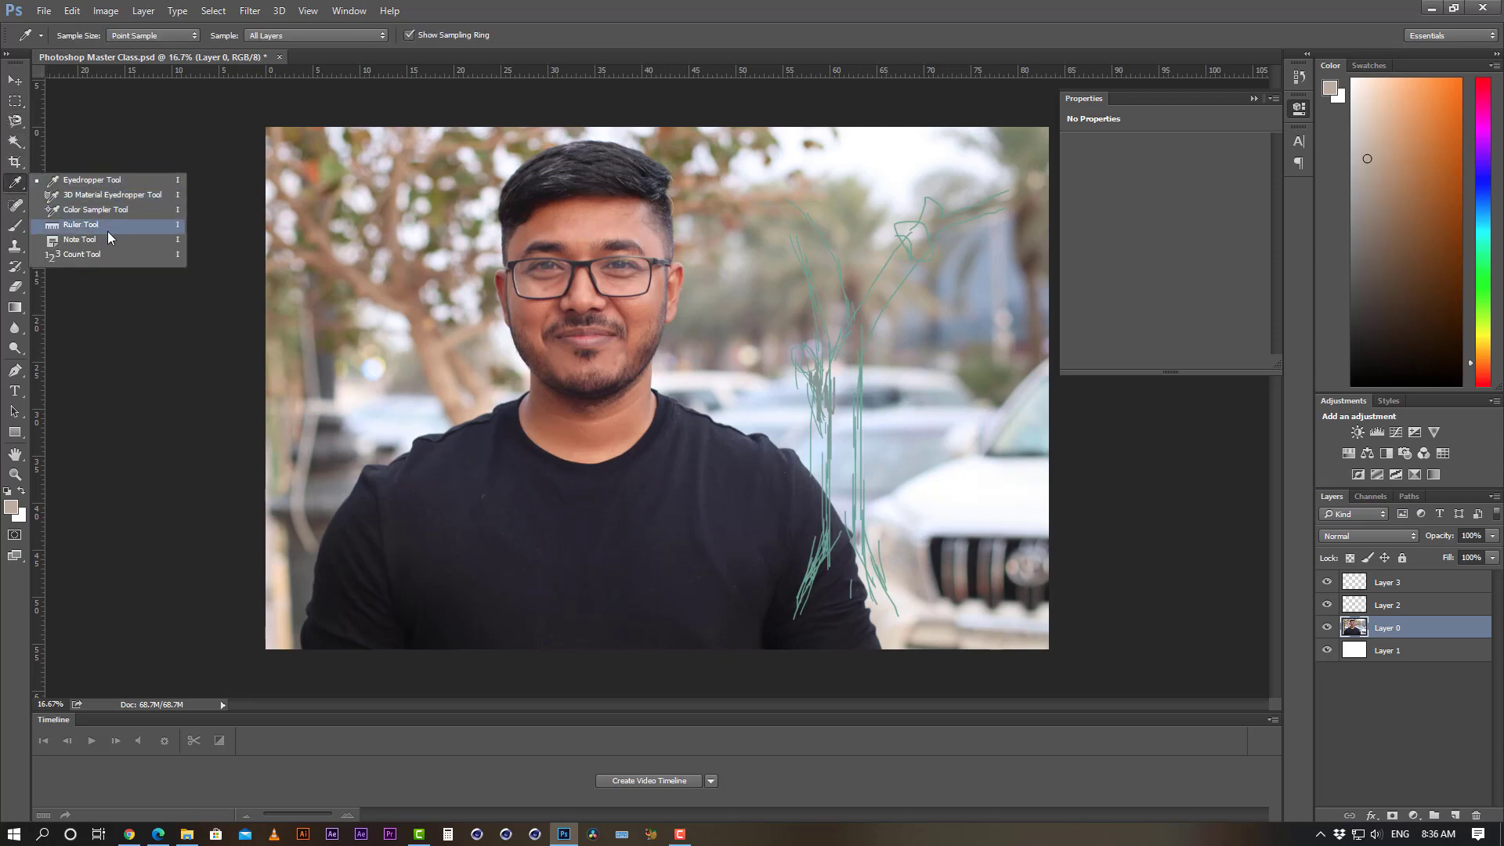
pyautogui.click(105, 185)
pyautogui.click(714, 252)
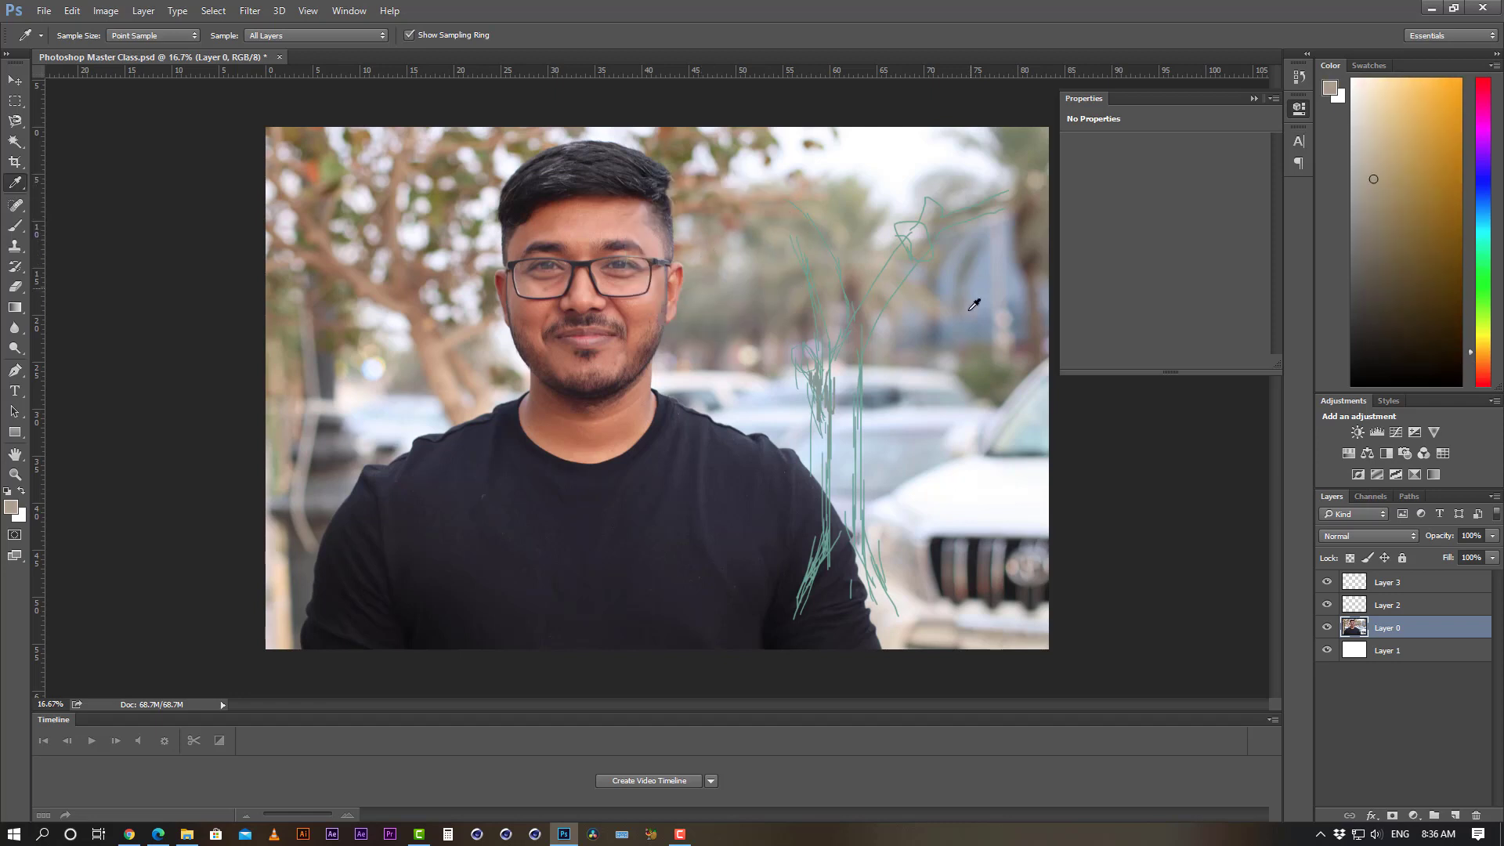
pyautogui.click(927, 449)
pyautogui.click(982, 493)
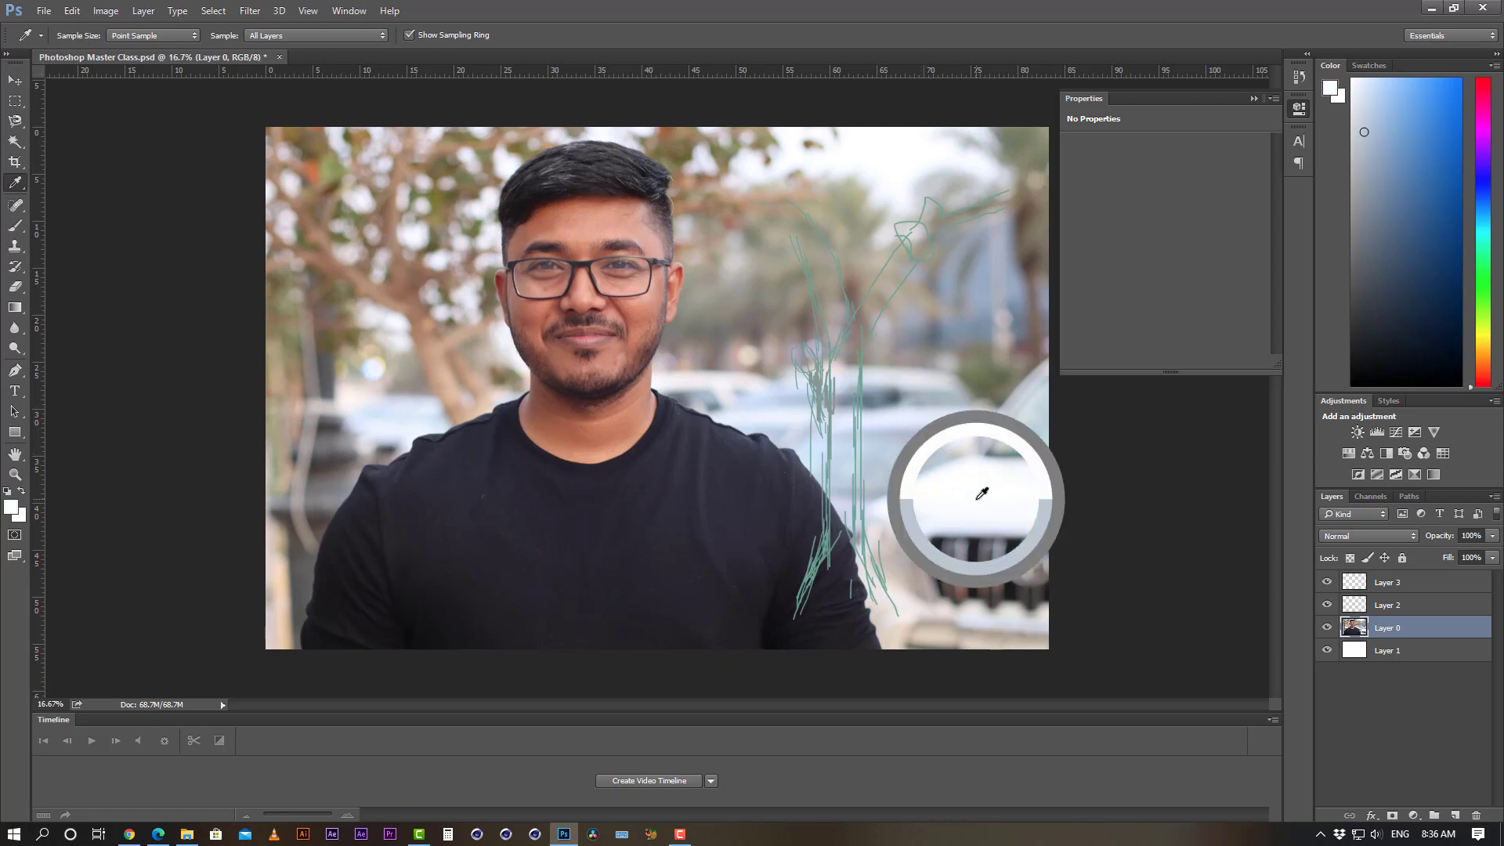
pyautogui.click(457, 498)
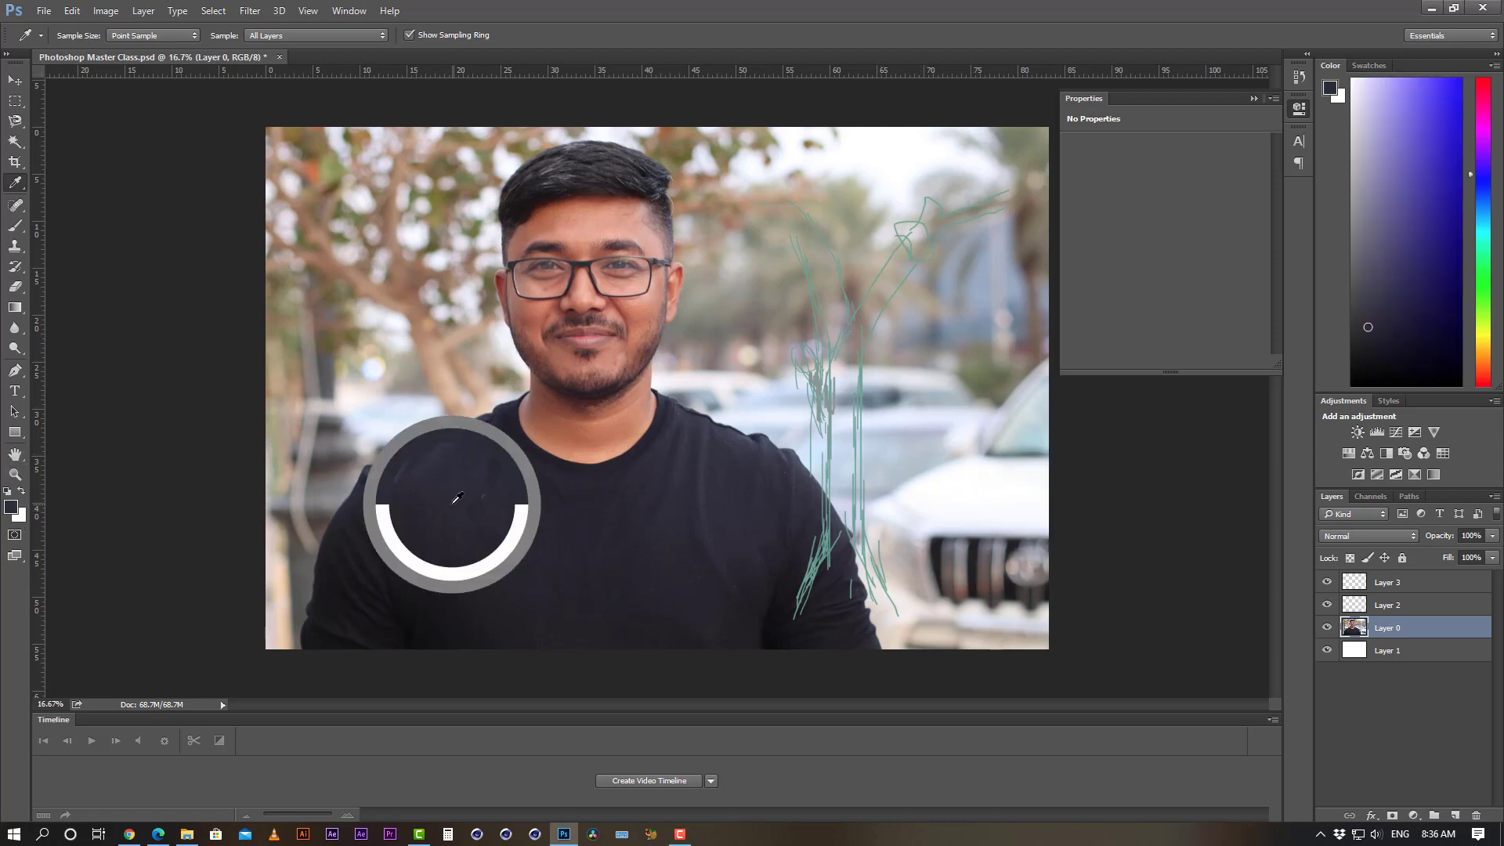
# - Place a horizontal guide at the man's shoulder height and measure the tilt across his shoulders with the Ruler tool
pyautogui.click(22, 188)
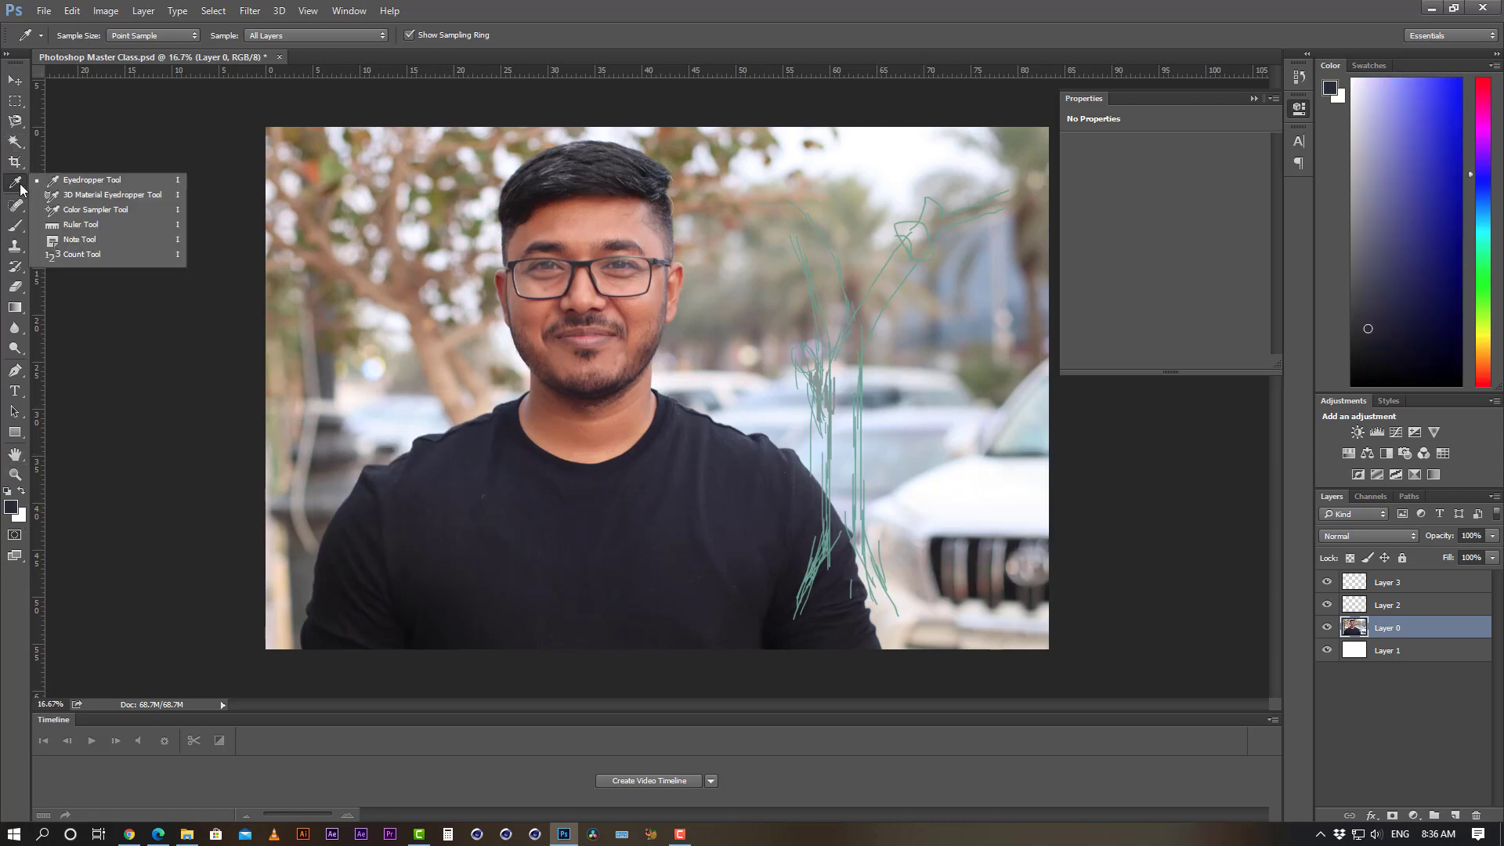
pyautogui.click(80, 224)
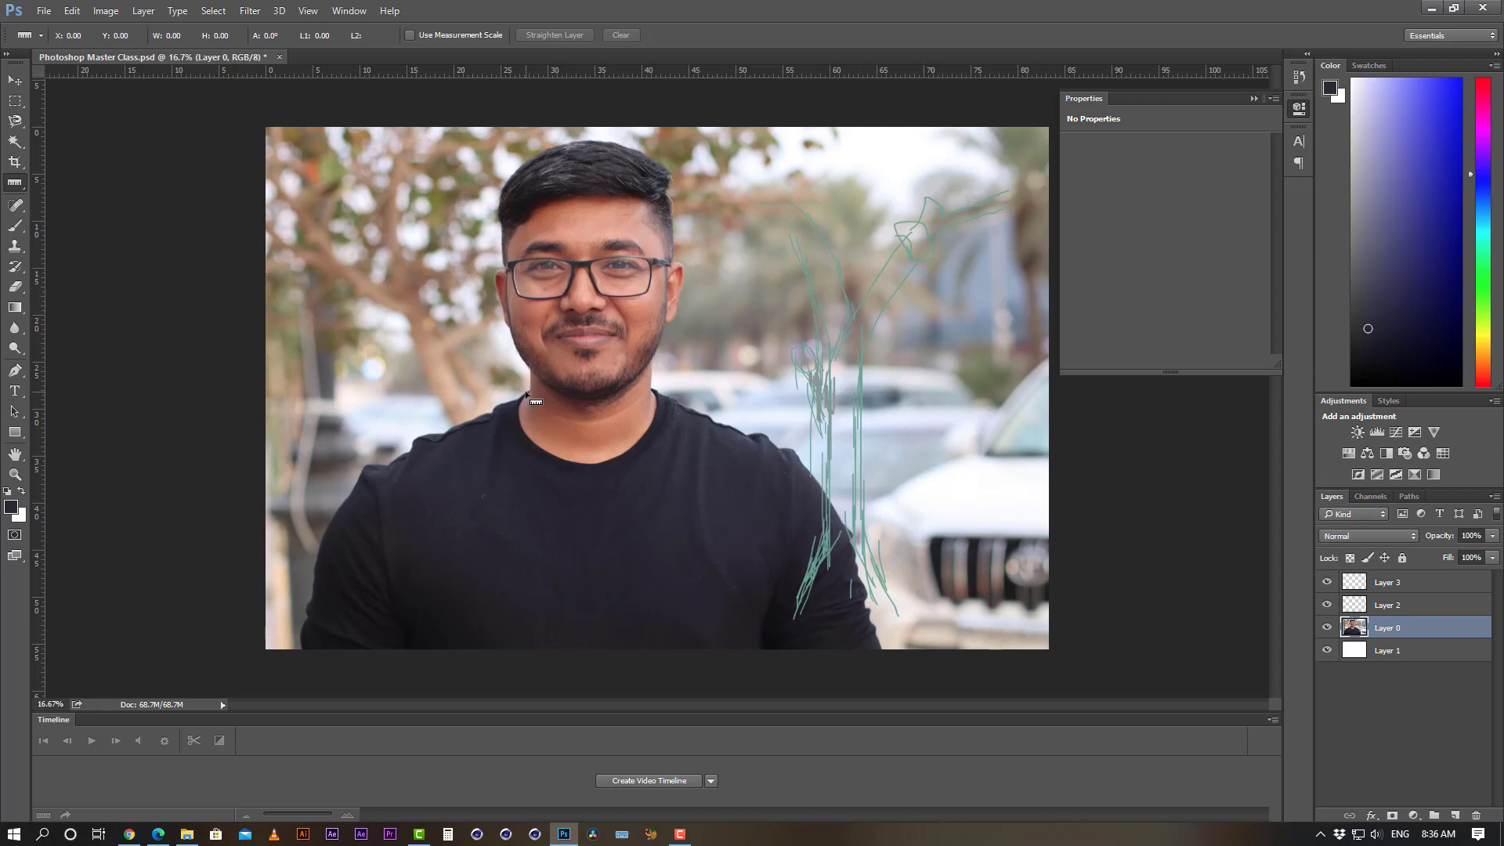
pyautogui.moveTo(607, 73); pyautogui.dragTo(606, 449)
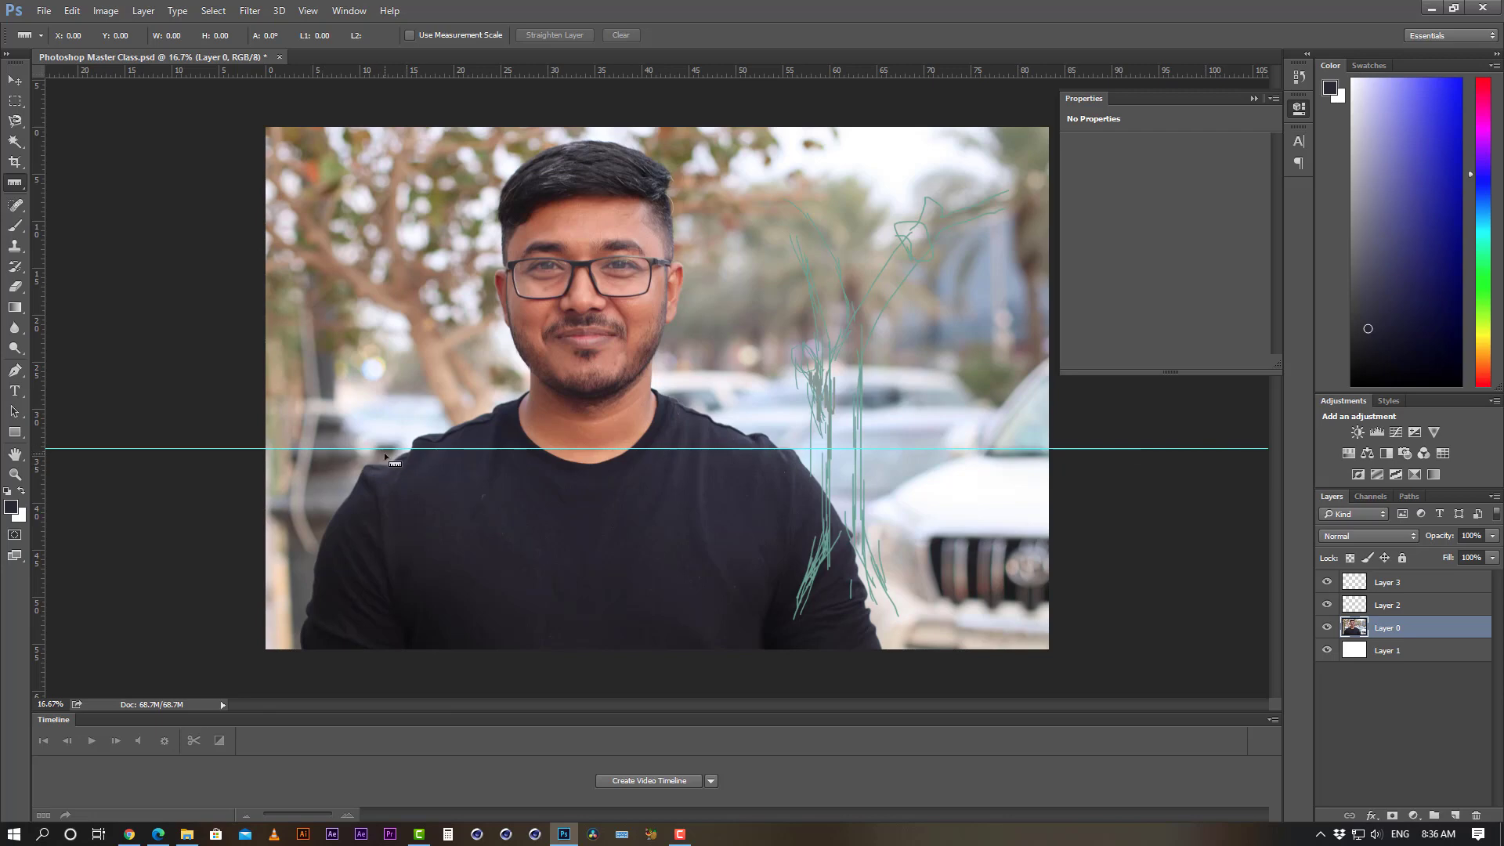
pyautogui.moveTo(389, 469); pyautogui.dragTo(788, 452)
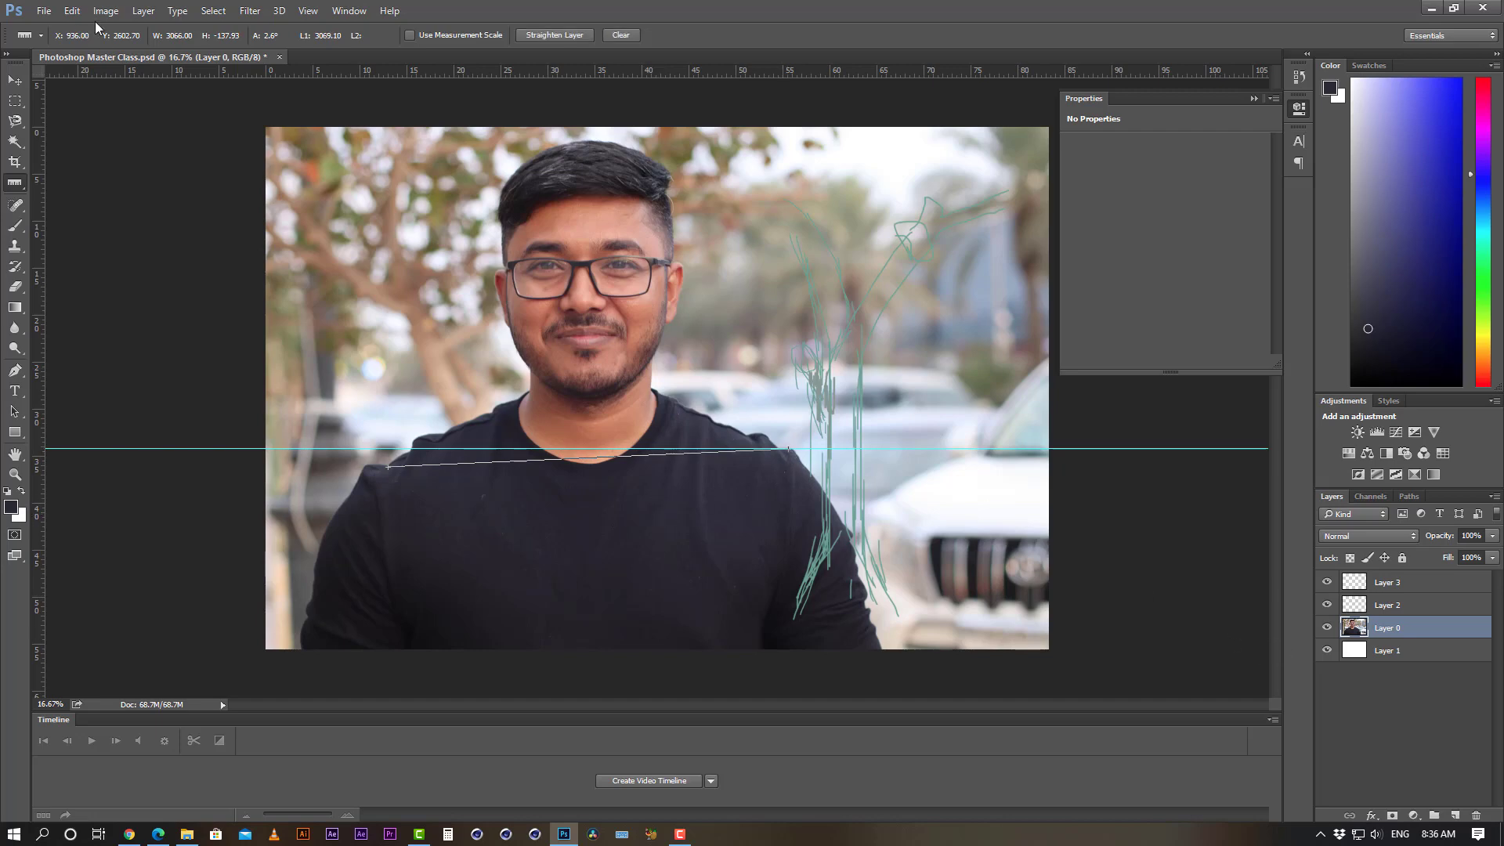
# - Rotate the canvas clockwise by the ruler-derived arbitrary angle of 2.58 degrees
pyautogui.click(147, 12)
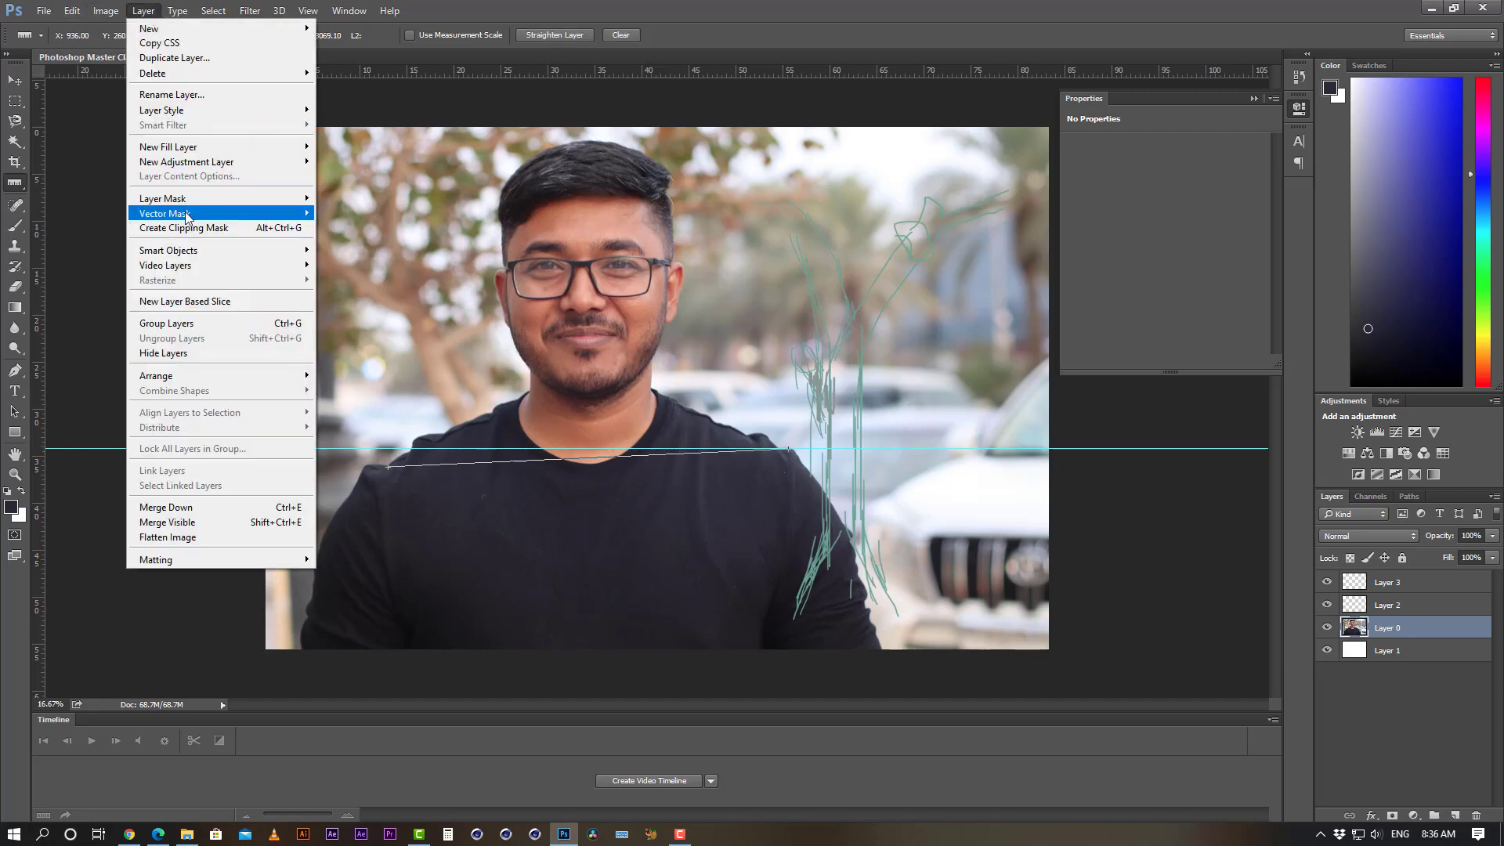
pyautogui.moveTo(106, 11)
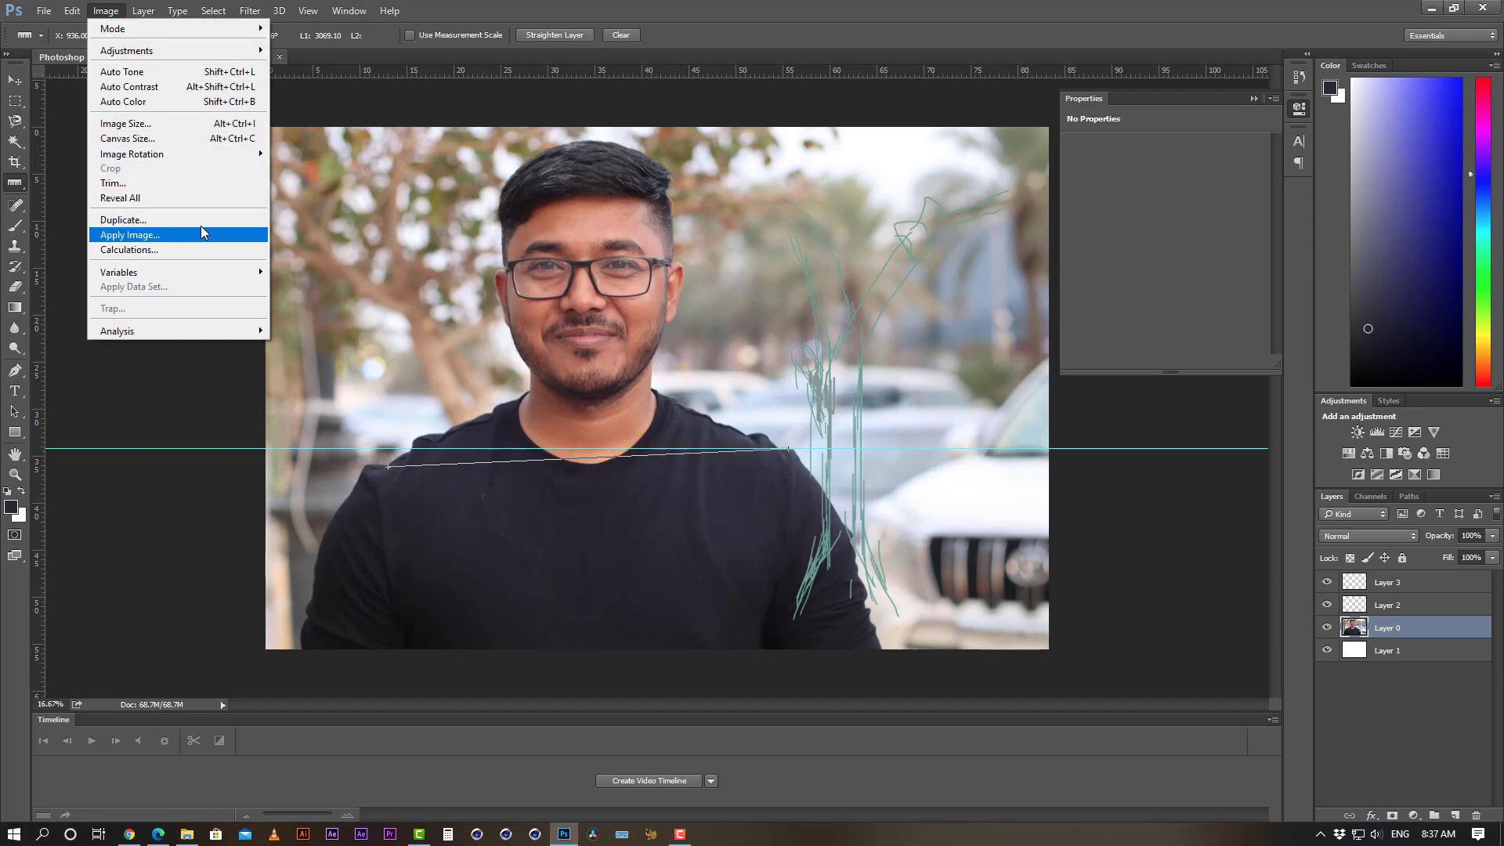
pyautogui.moveTo(220, 159)
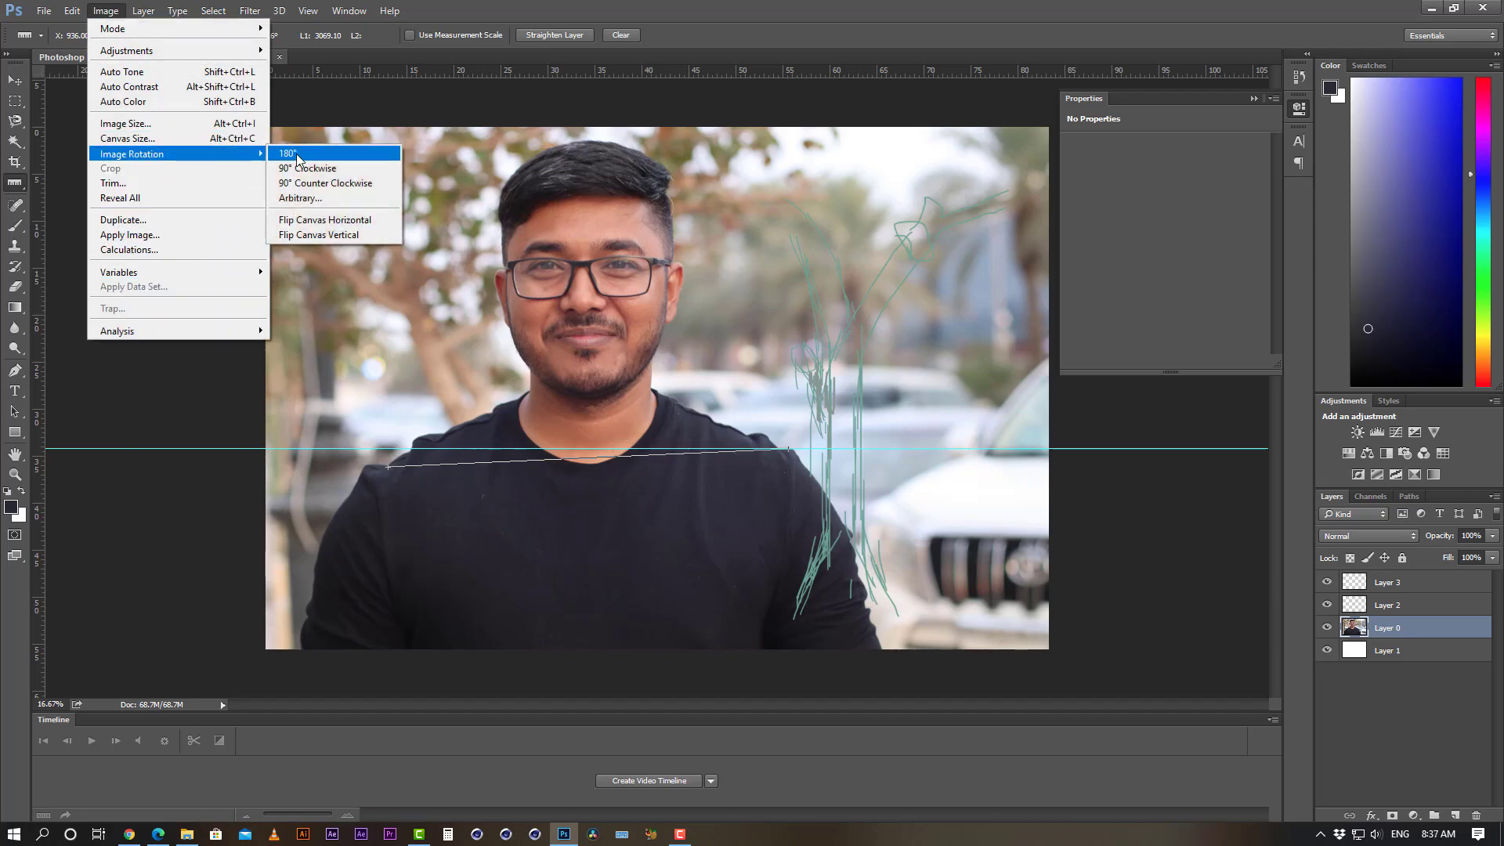
pyautogui.click(297, 198)
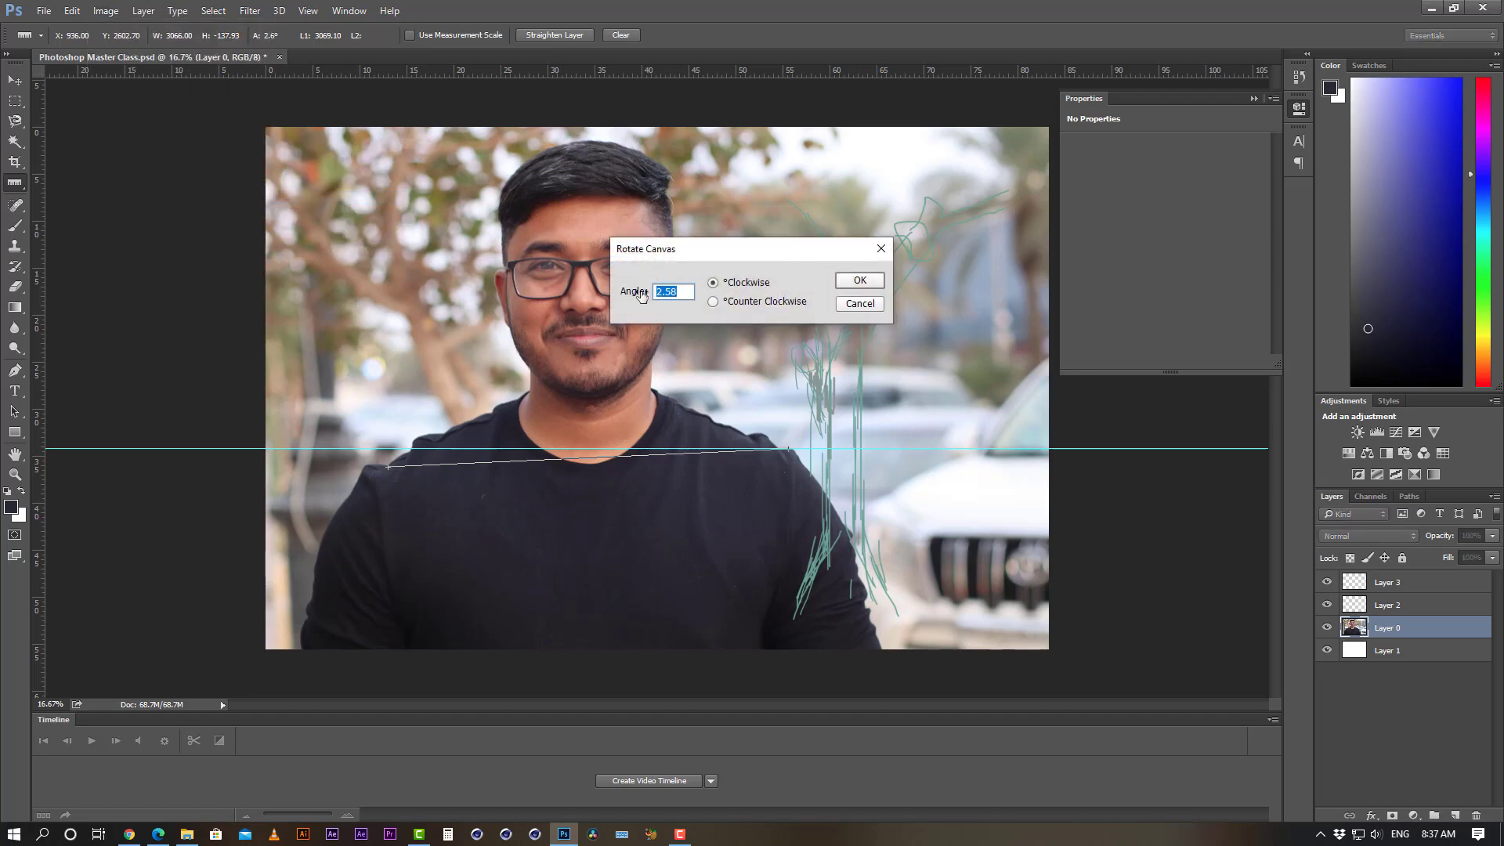
pyautogui.click(860, 281)
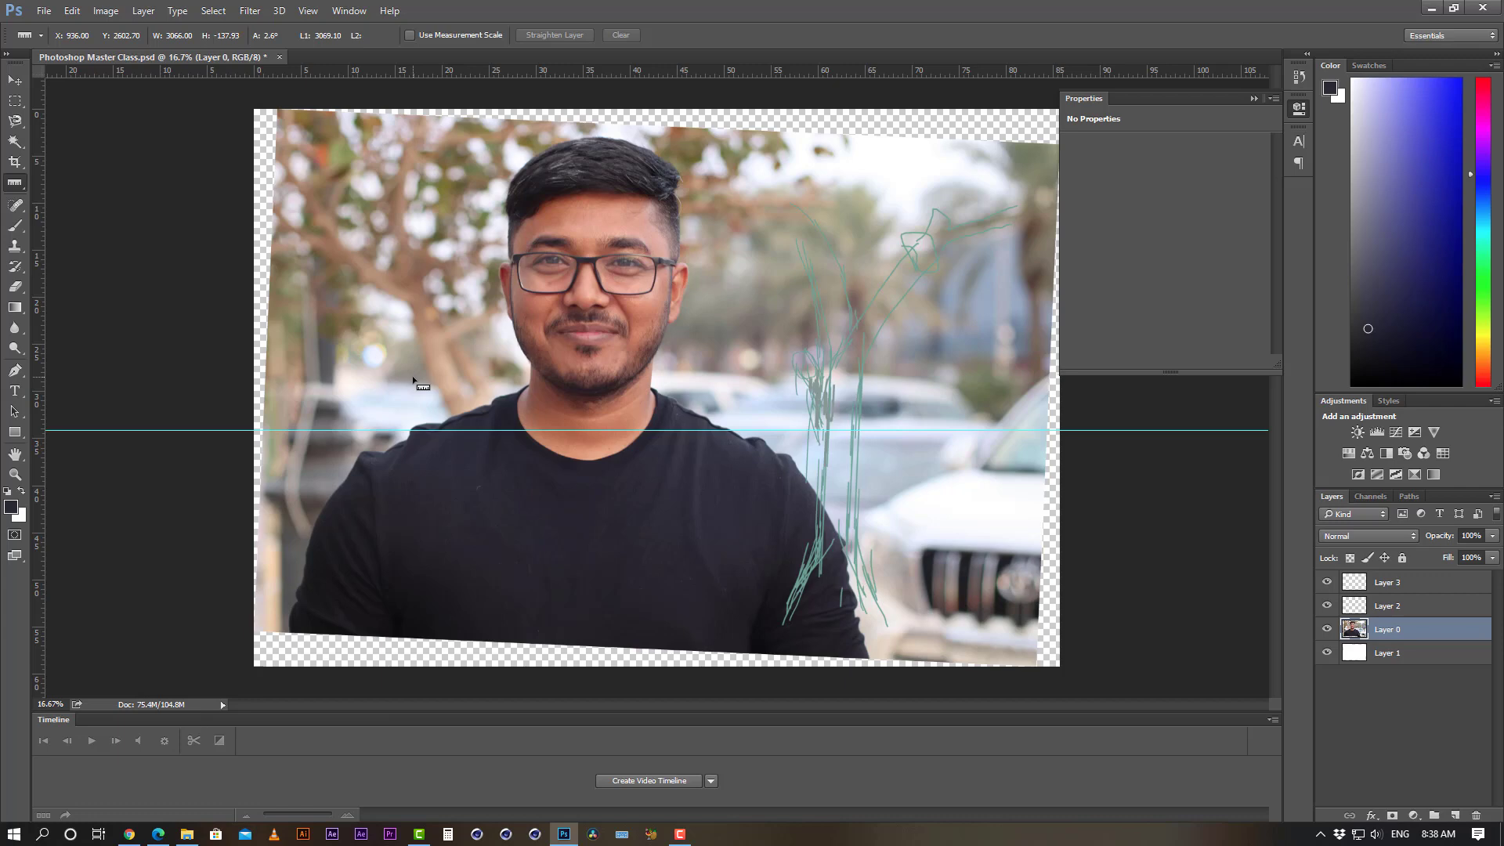
pyautogui.click(680, 834)
pyautogui.click(680, 834)
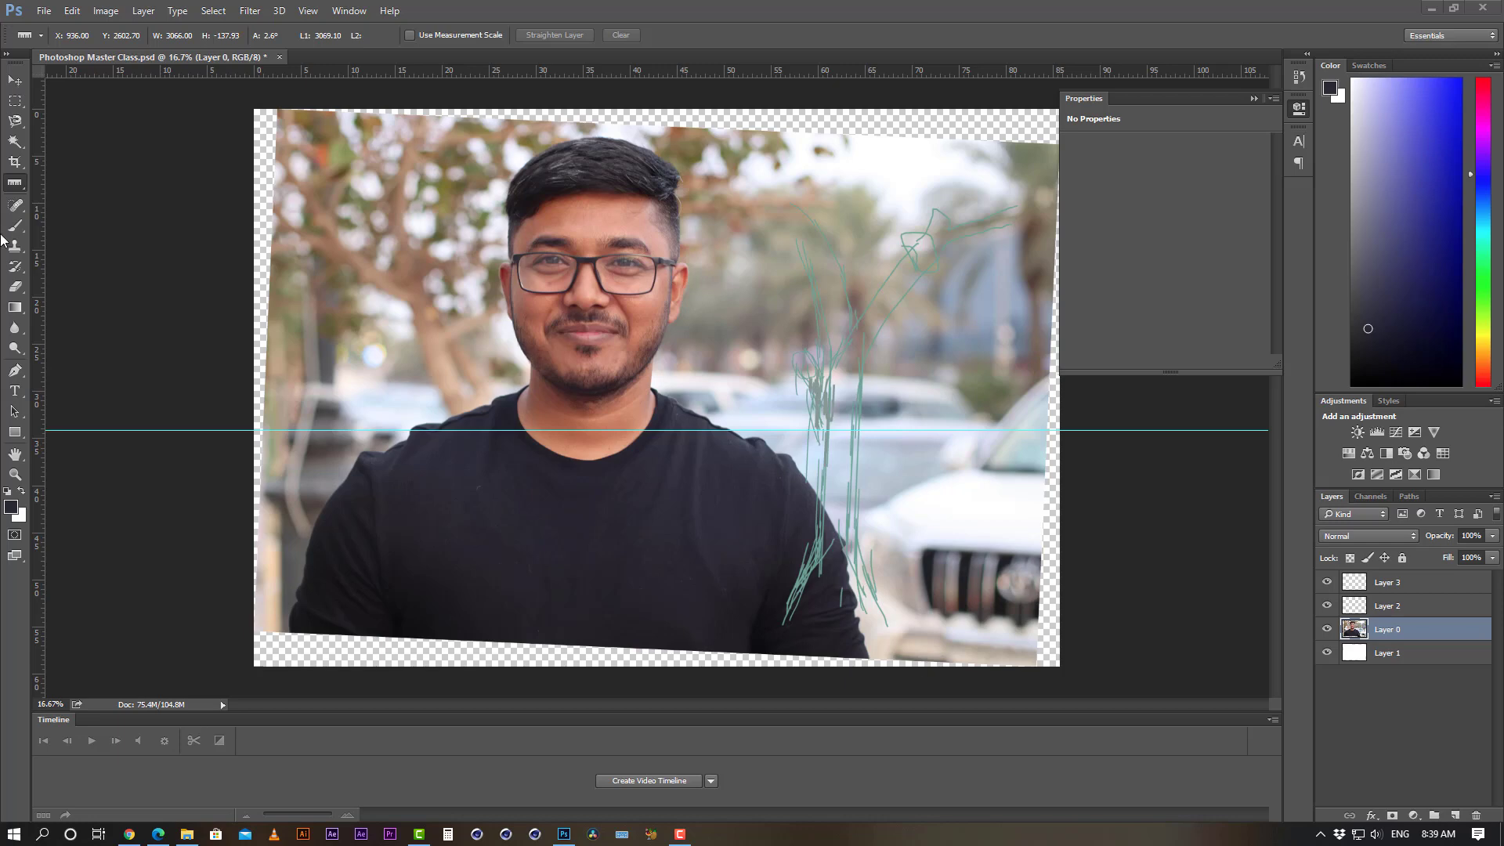
pyautogui.rightClick(24, 190)
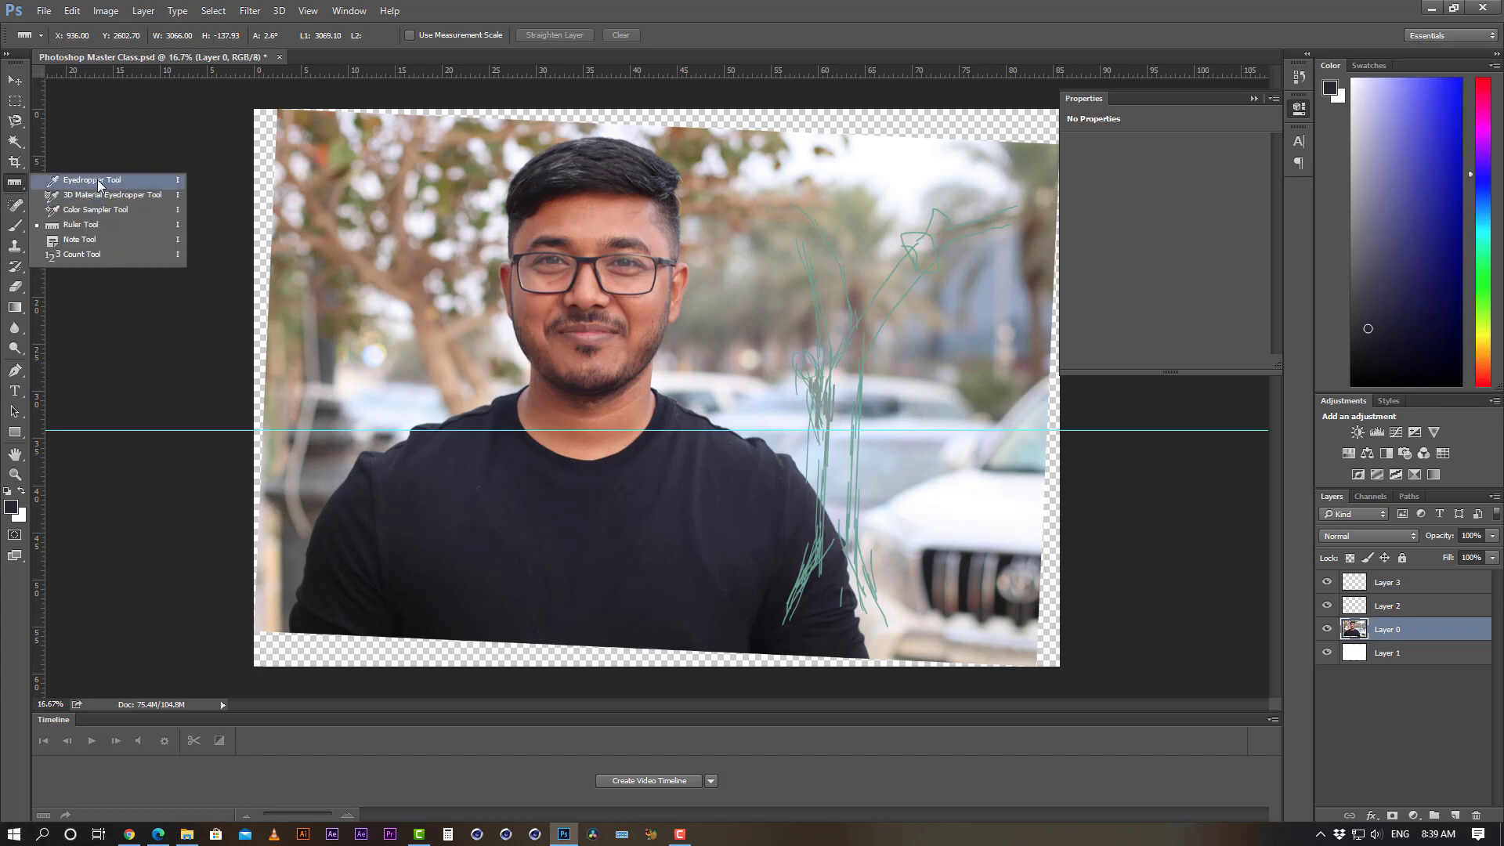
pyautogui.click(14, 185)
# - Try the Patch tool on a small skin area under the man's eye, inside his glasses, then undo it and deselect
pyautogui.click(15, 207)
pyautogui.rightClick(15, 208)
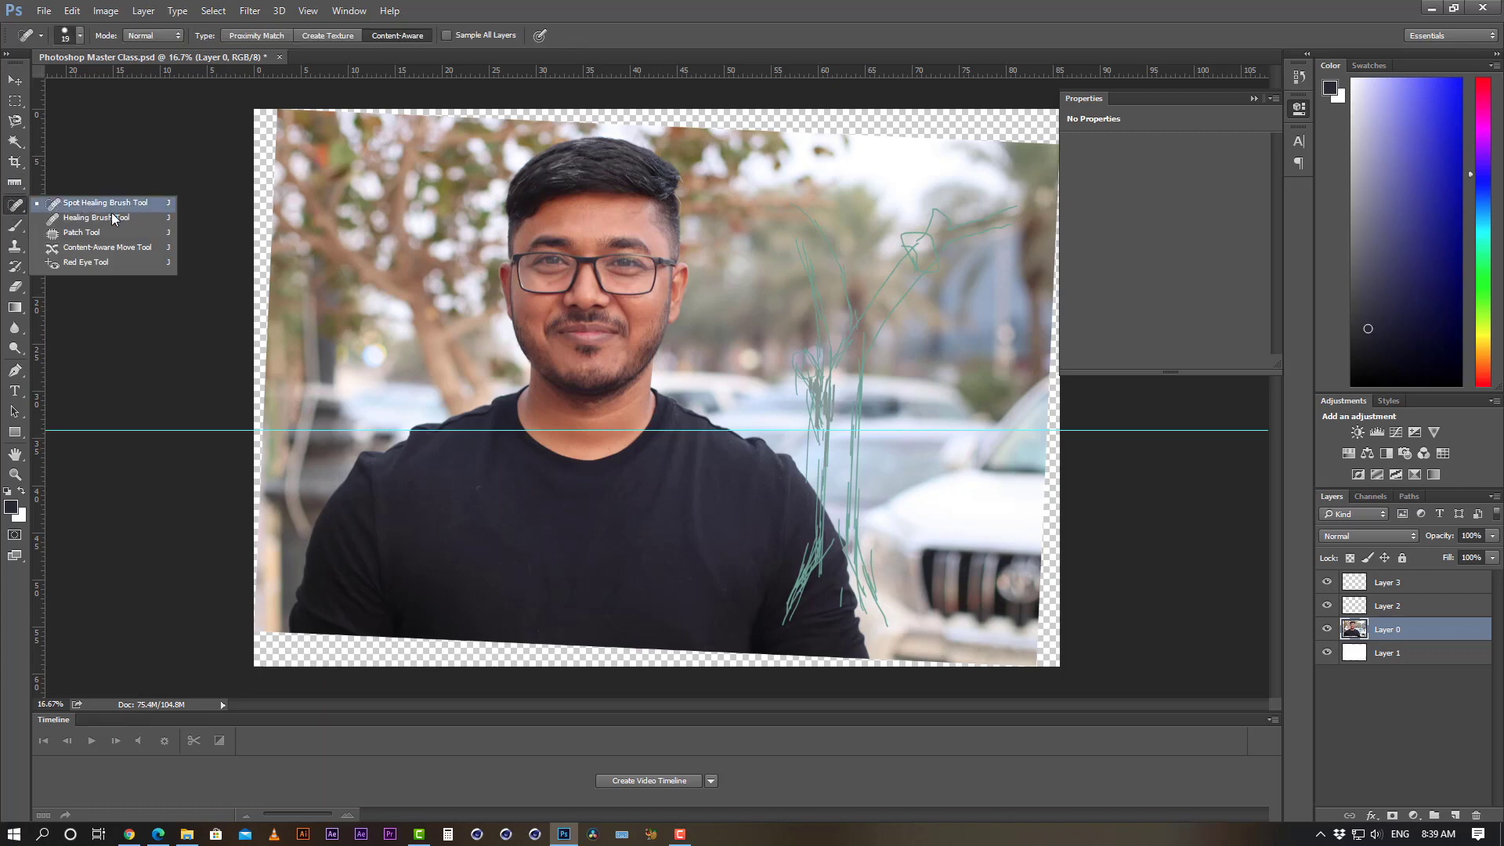
pyautogui.click(97, 233)
pyautogui.scroll(1, 591, 340)
pyautogui.moveTo(617, 285); pyautogui.dragTo(579, 412)
pyautogui.scroll(1, 579, 412)
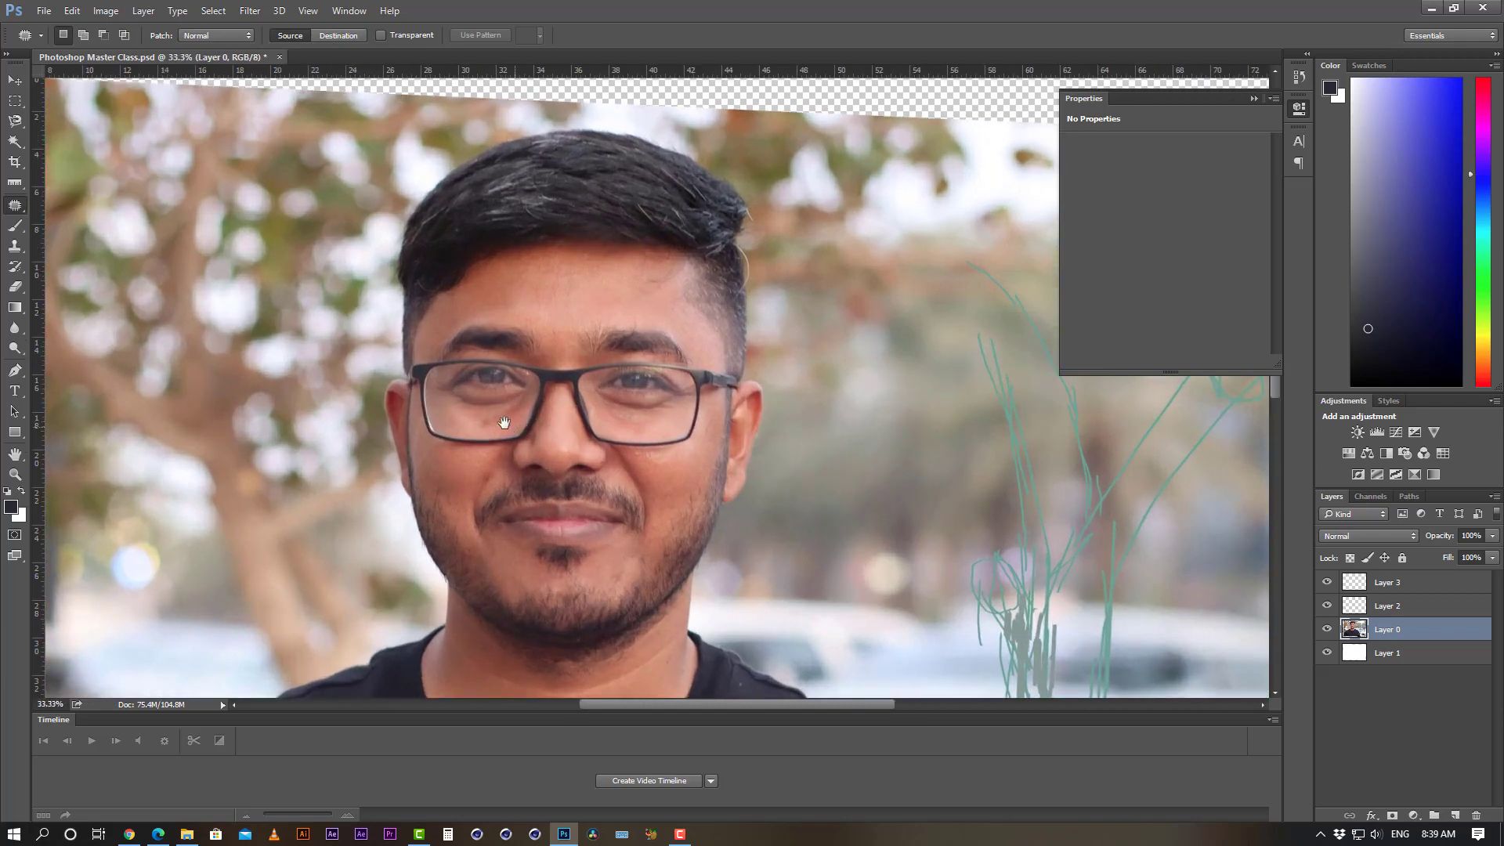
pyautogui.moveTo(485, 412); pyautogui.dragTo(487, 429)
pyautogui.hotkey('ctrl', 'd')
pyautogui.hotkey('ctrl', 'z')
pyautogui.hotkey('ctrl', 'z')
pyautogui.hotkey('ctrl', 'z')
pyautogui.hotkey('ctrl', 'd')
# - Apply the Patch tool to the skin beneath the man's eye again and deselect
pyautogui.moveTo(499, 417)
pyautogui.mouseDown()
pyautogui.moveTo(471, 427)
pyautogui.moveTo(501, 426)
pyautogui.moveTo(452, 412)
pyautogui.mouseUp()
pyautogui.hotkey('ctrl', 'd')
pyautogui.hotkey('ctrl', '-')
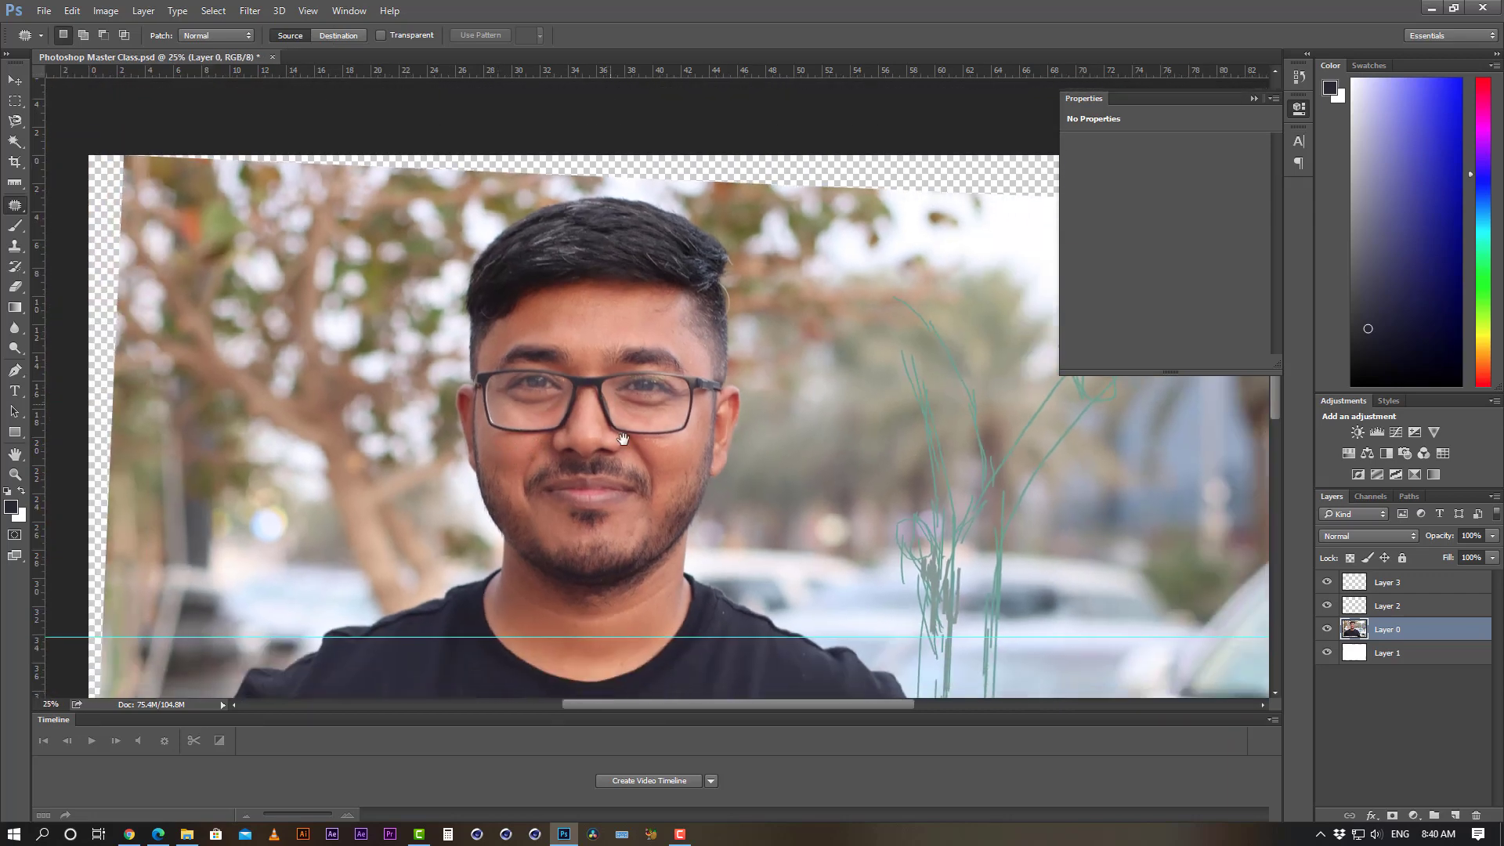
pyautogui.moveTo(597, 541); pyautogui.dragTo(598, 435)
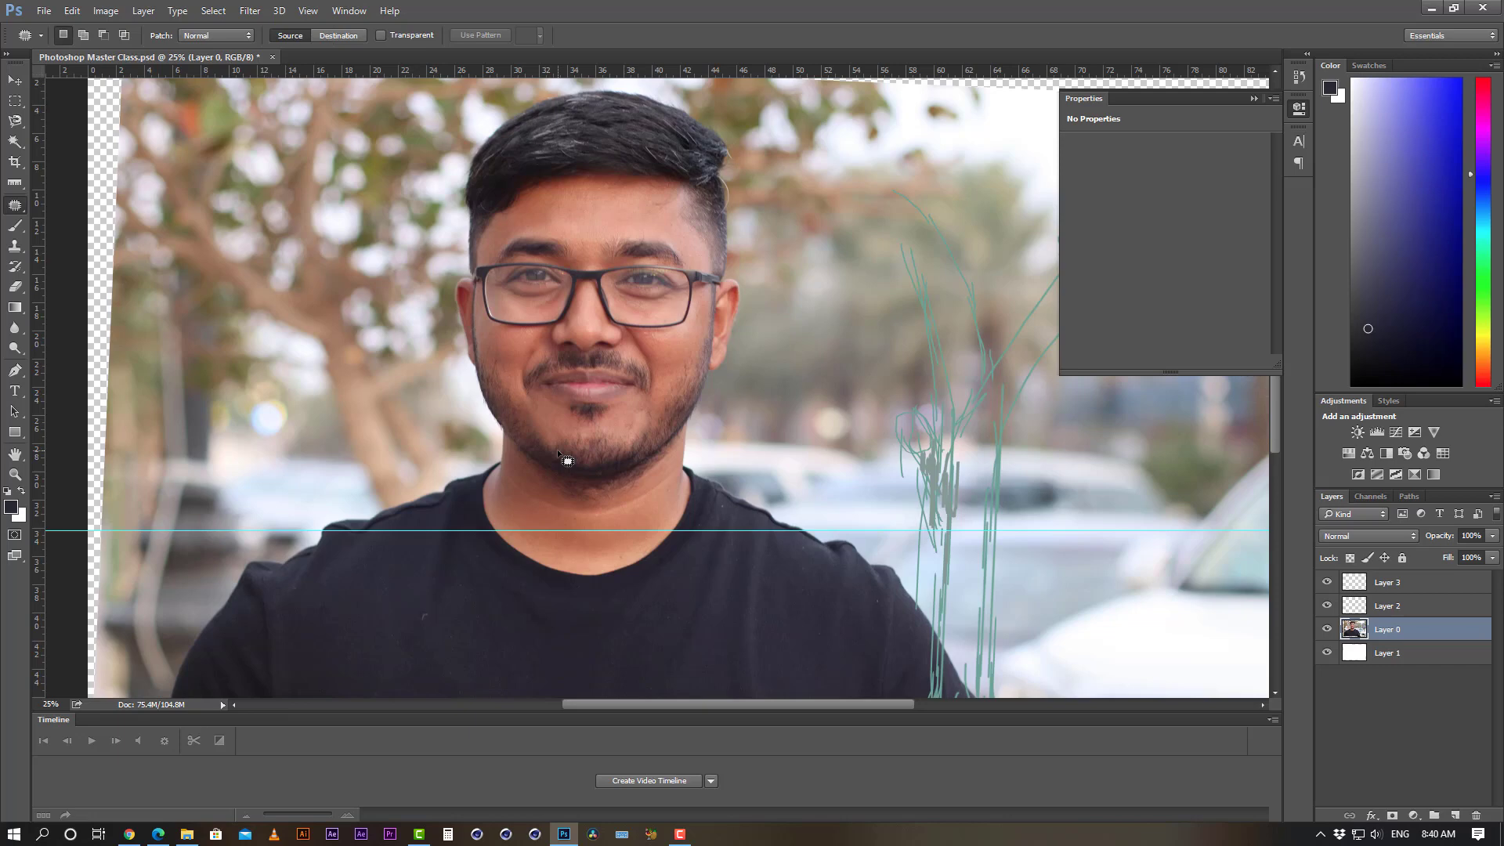
# - Try to retouch the man's lower cheek with the Healing Brush tool without defining a source point
pyautogui.rightClick(16, 205)
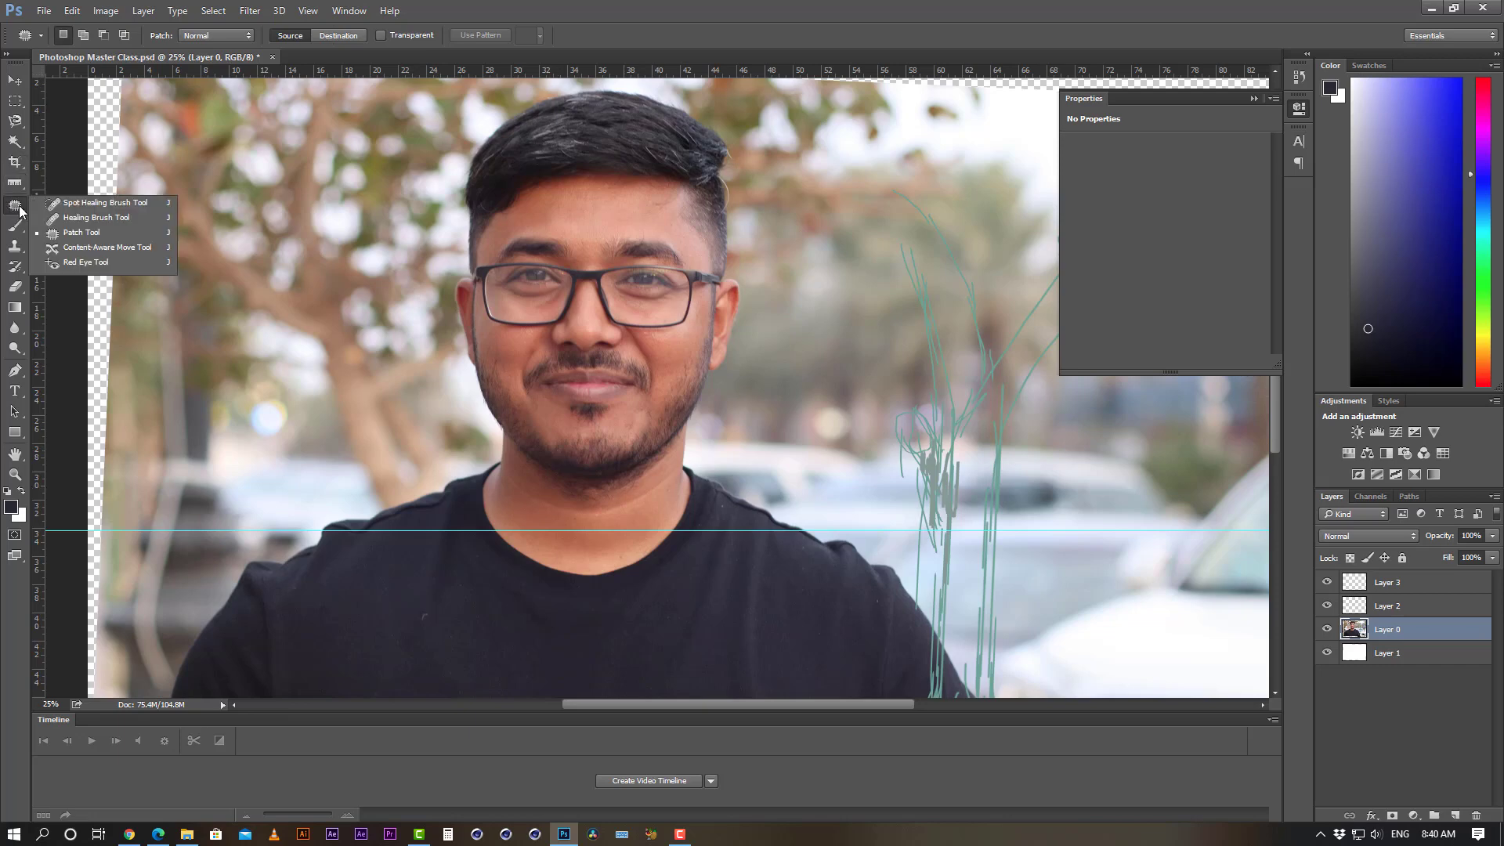
pyautogui.click(142, 219)
pyautogui.click(660, 433)
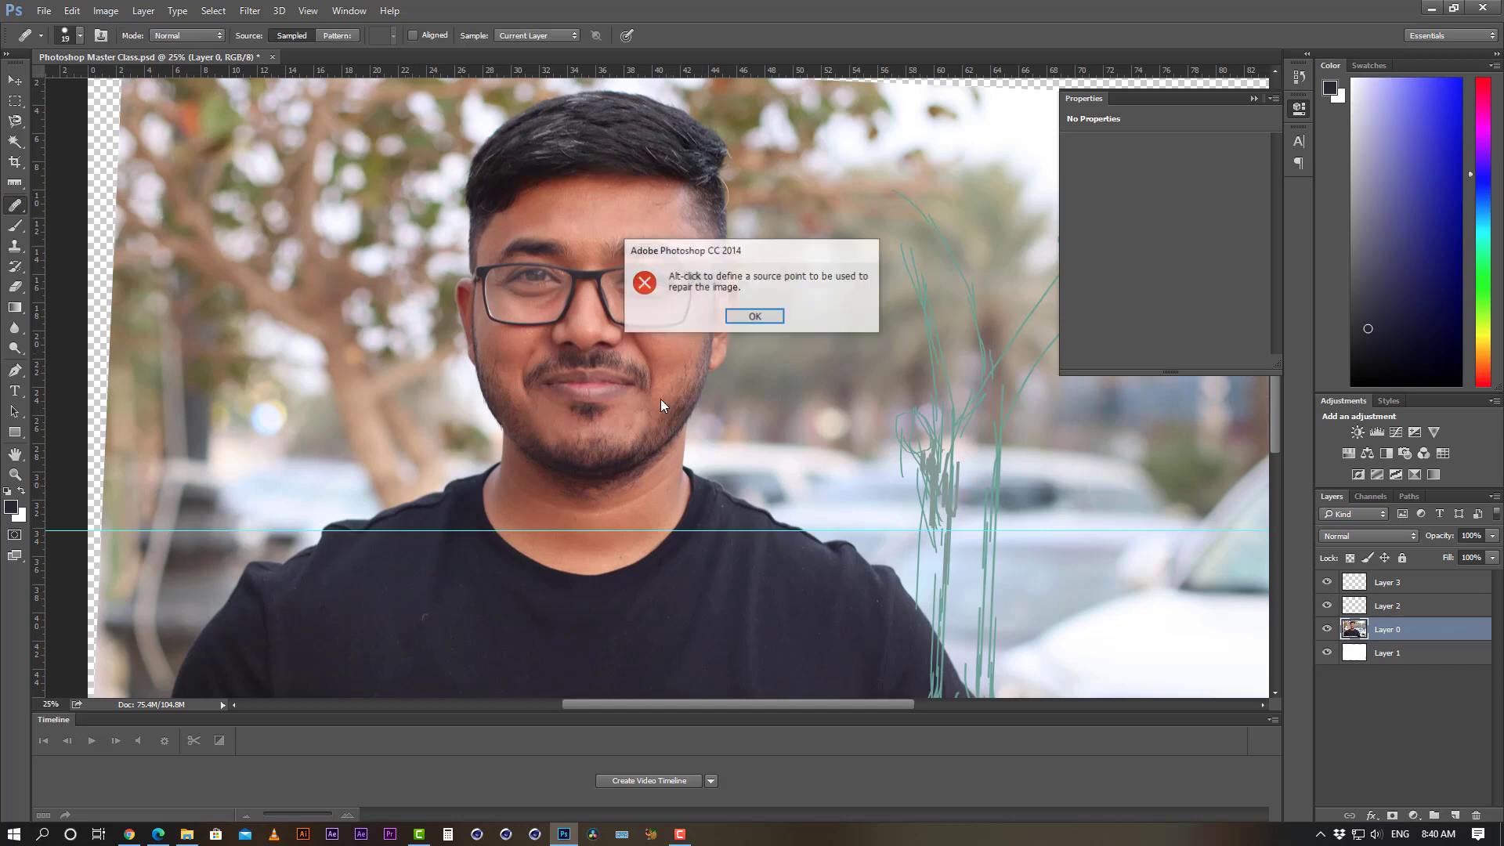
pyautogui.click(744, 317)
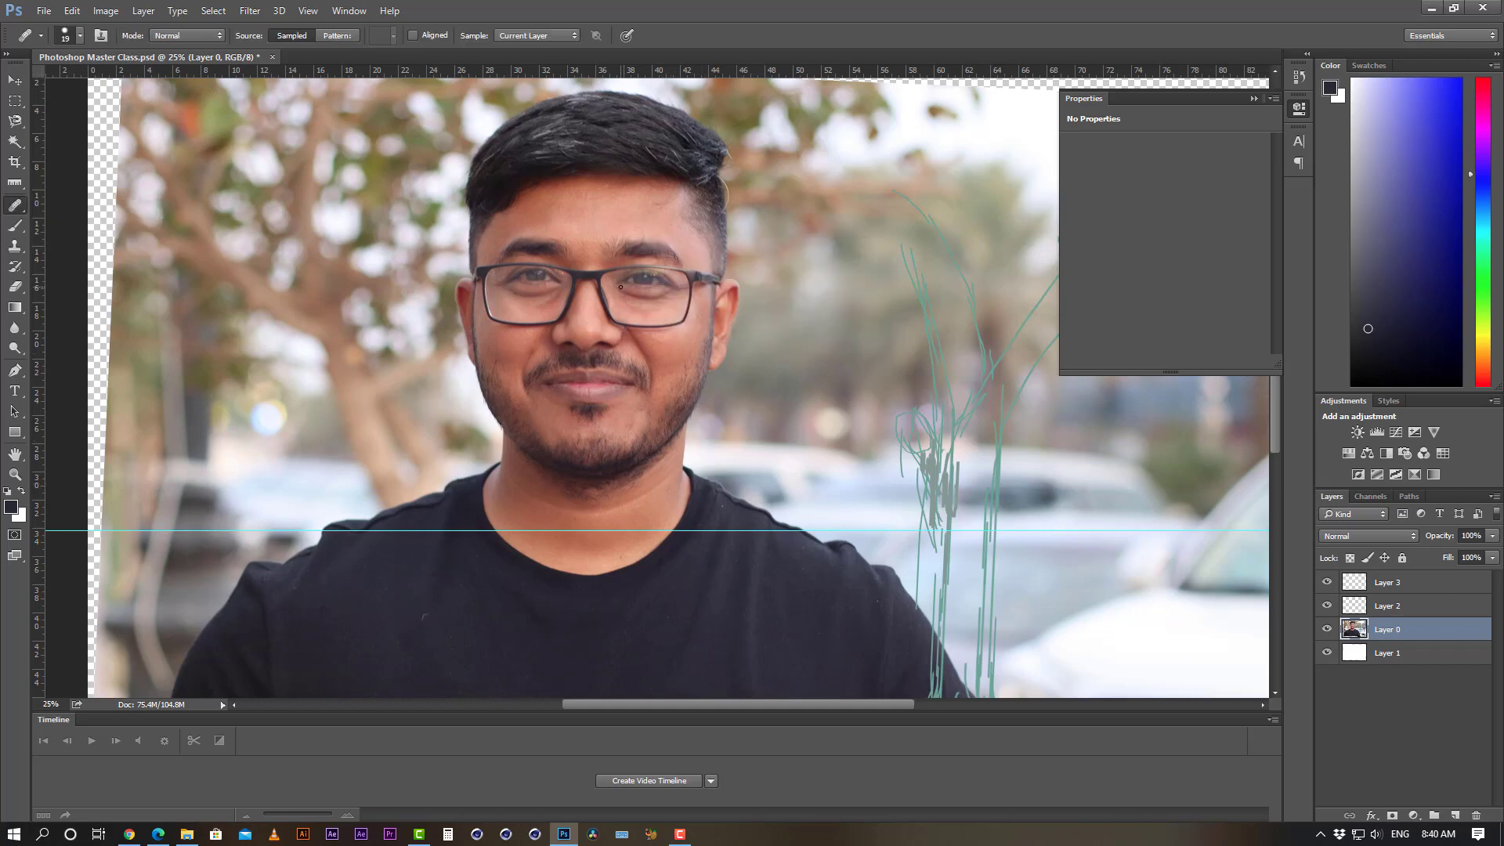
pyautogui.rightClick(23, 212)
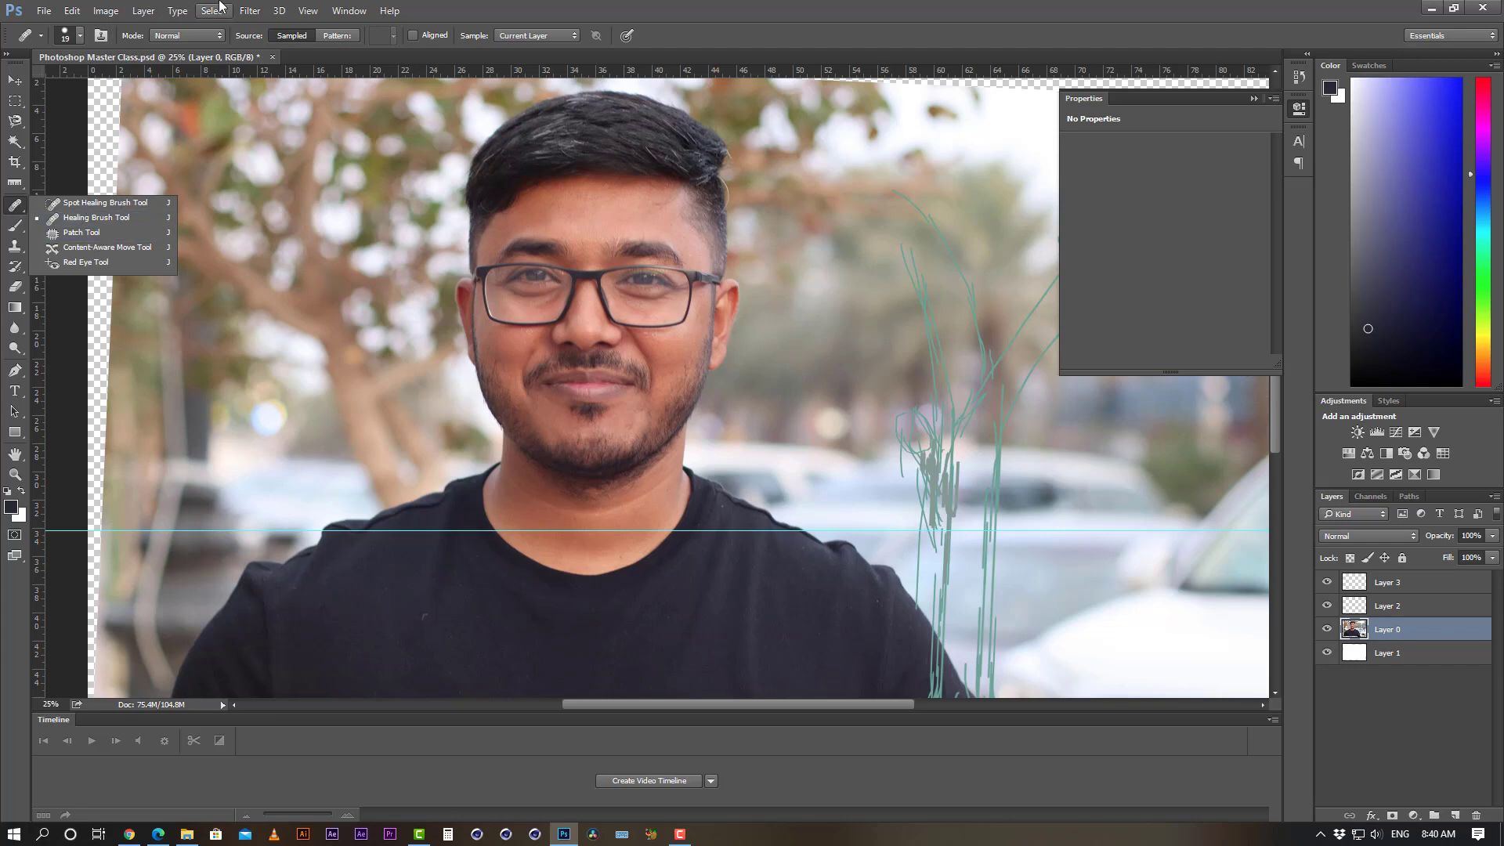
pyautogui.click(691, 4)
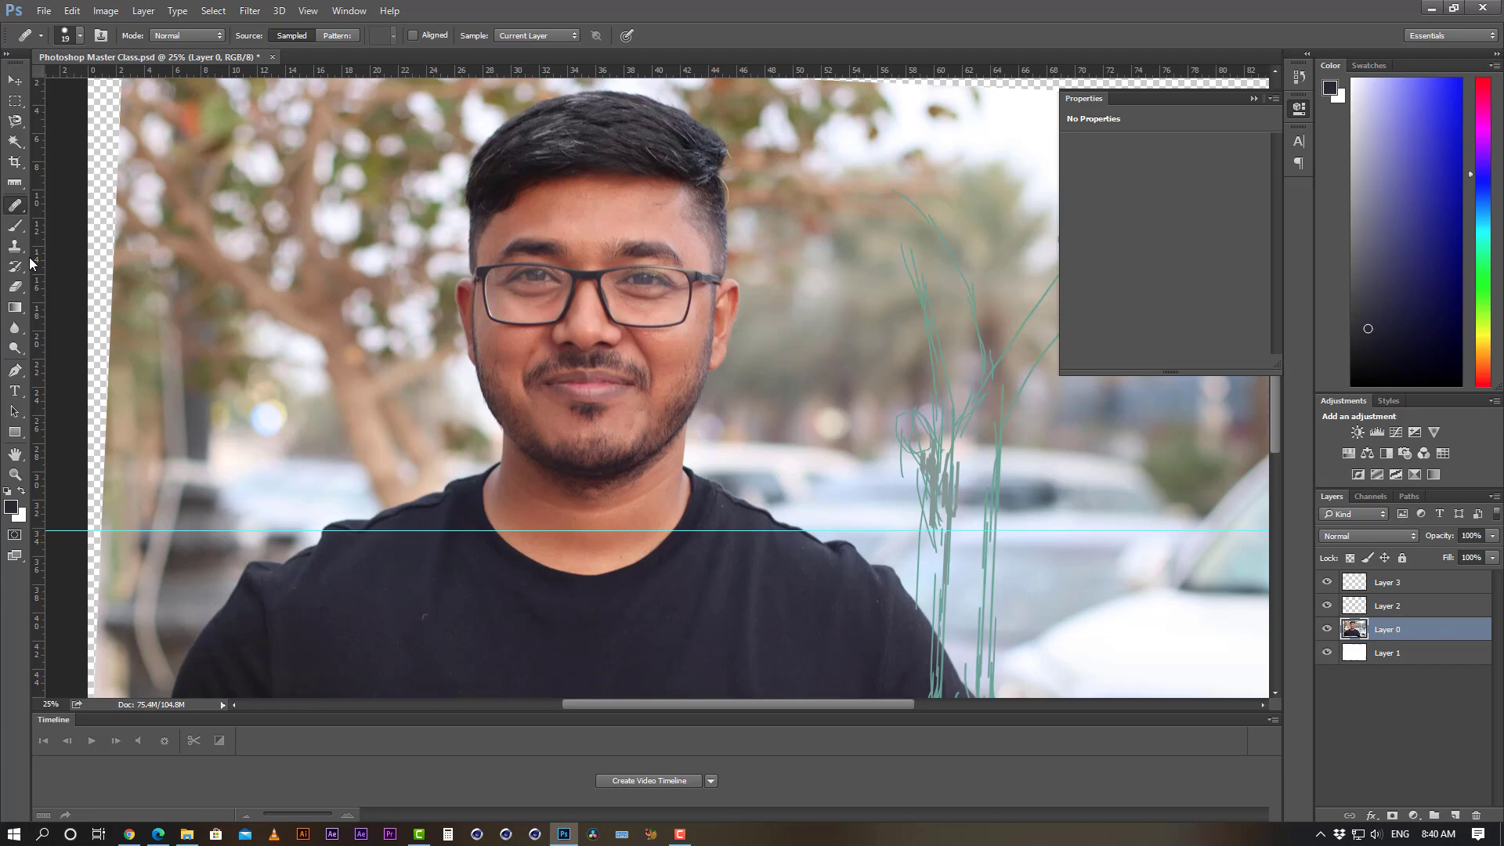
# - Activate the Brush tool, clear the layer selection and show the whole rotated photo
pyautogui.click(17, 227)
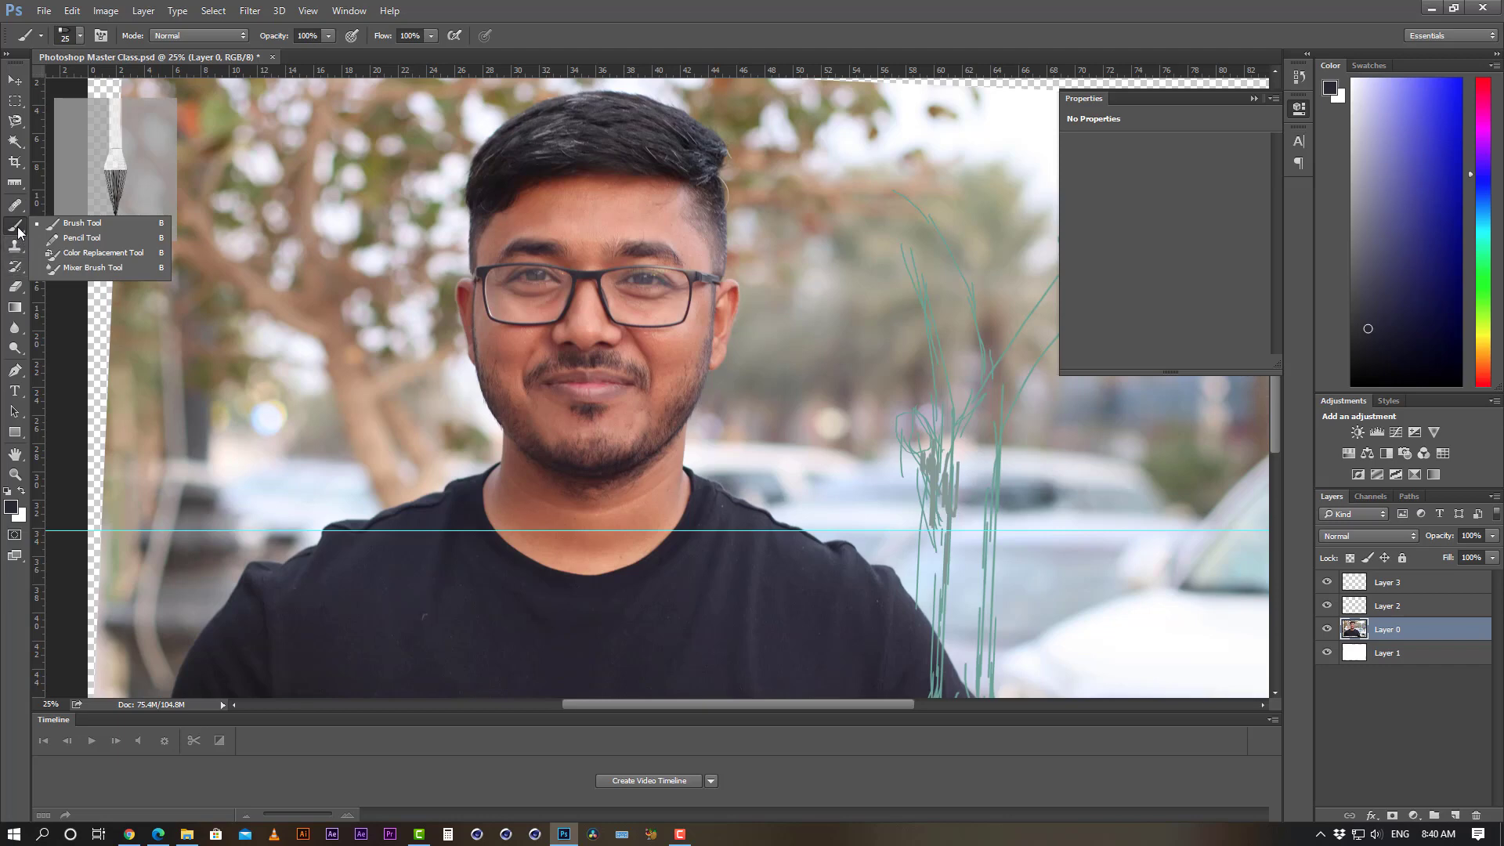
pyautogui.click(18, 232)
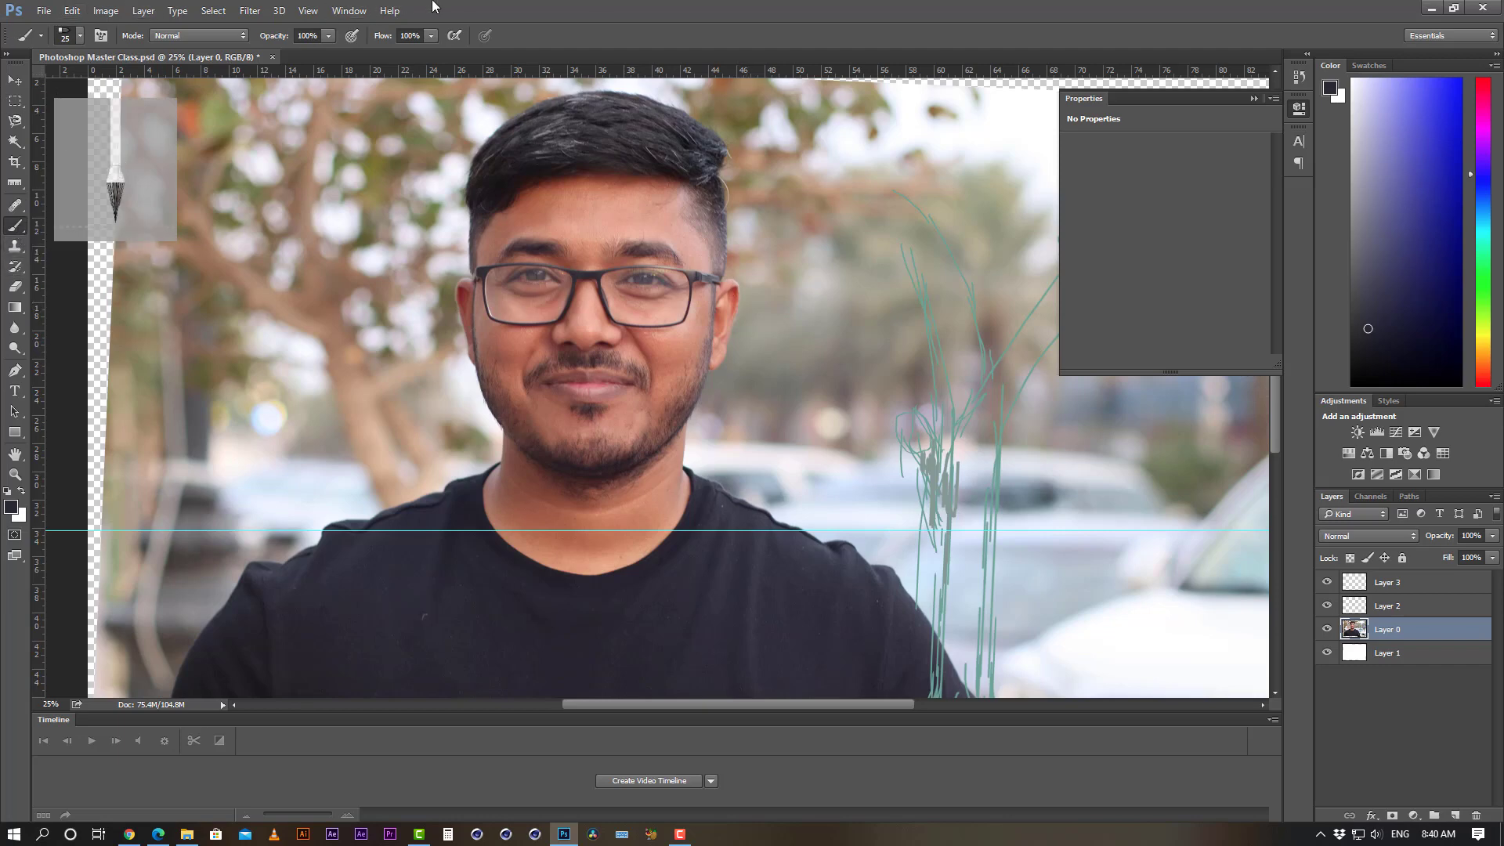
pyautogui.click(1405, 719)
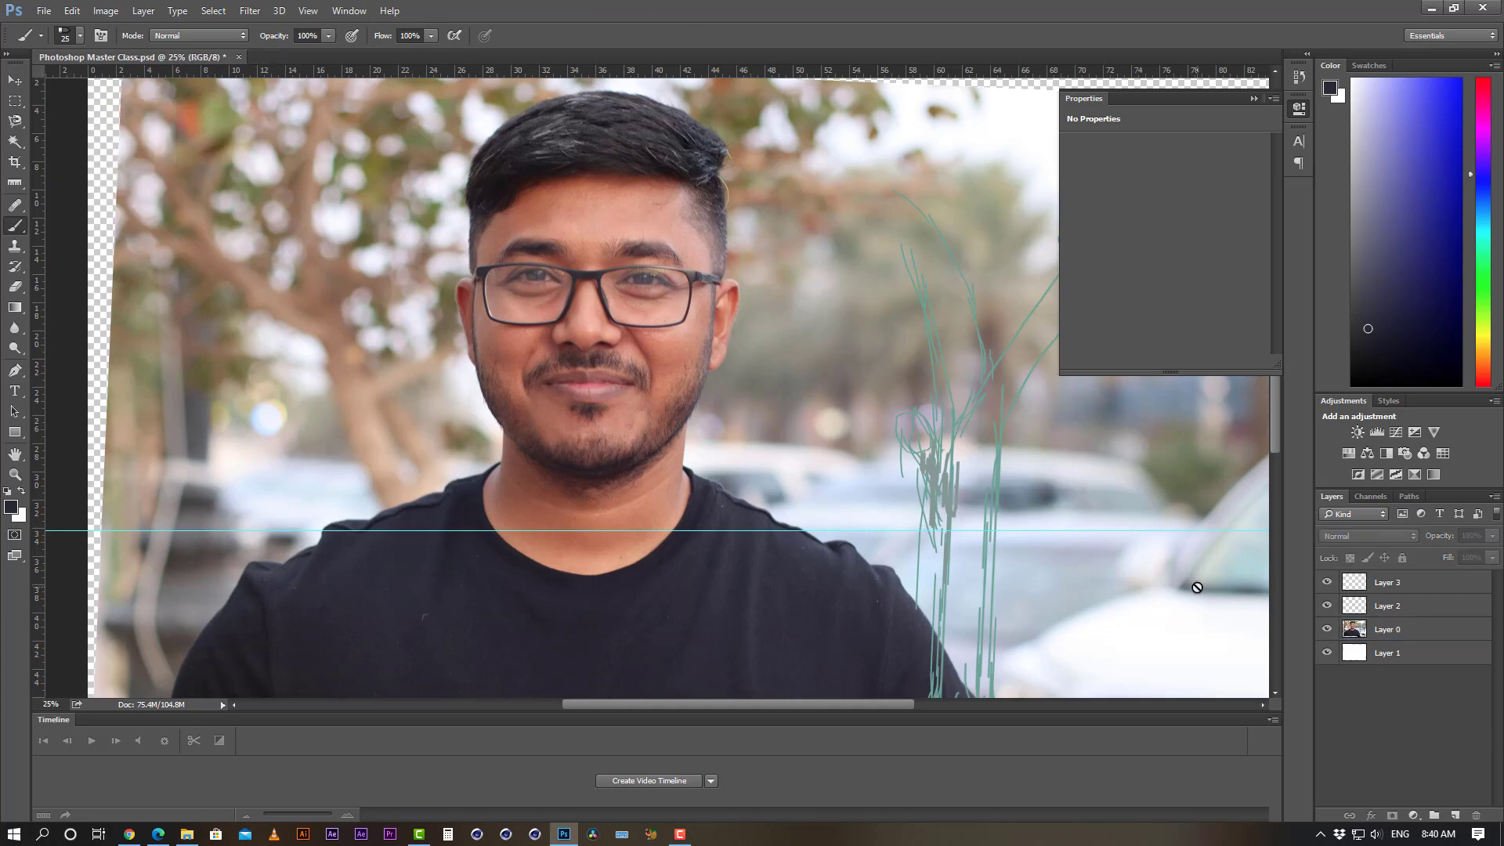
pyautogui.hotkey('ctrl', '-')
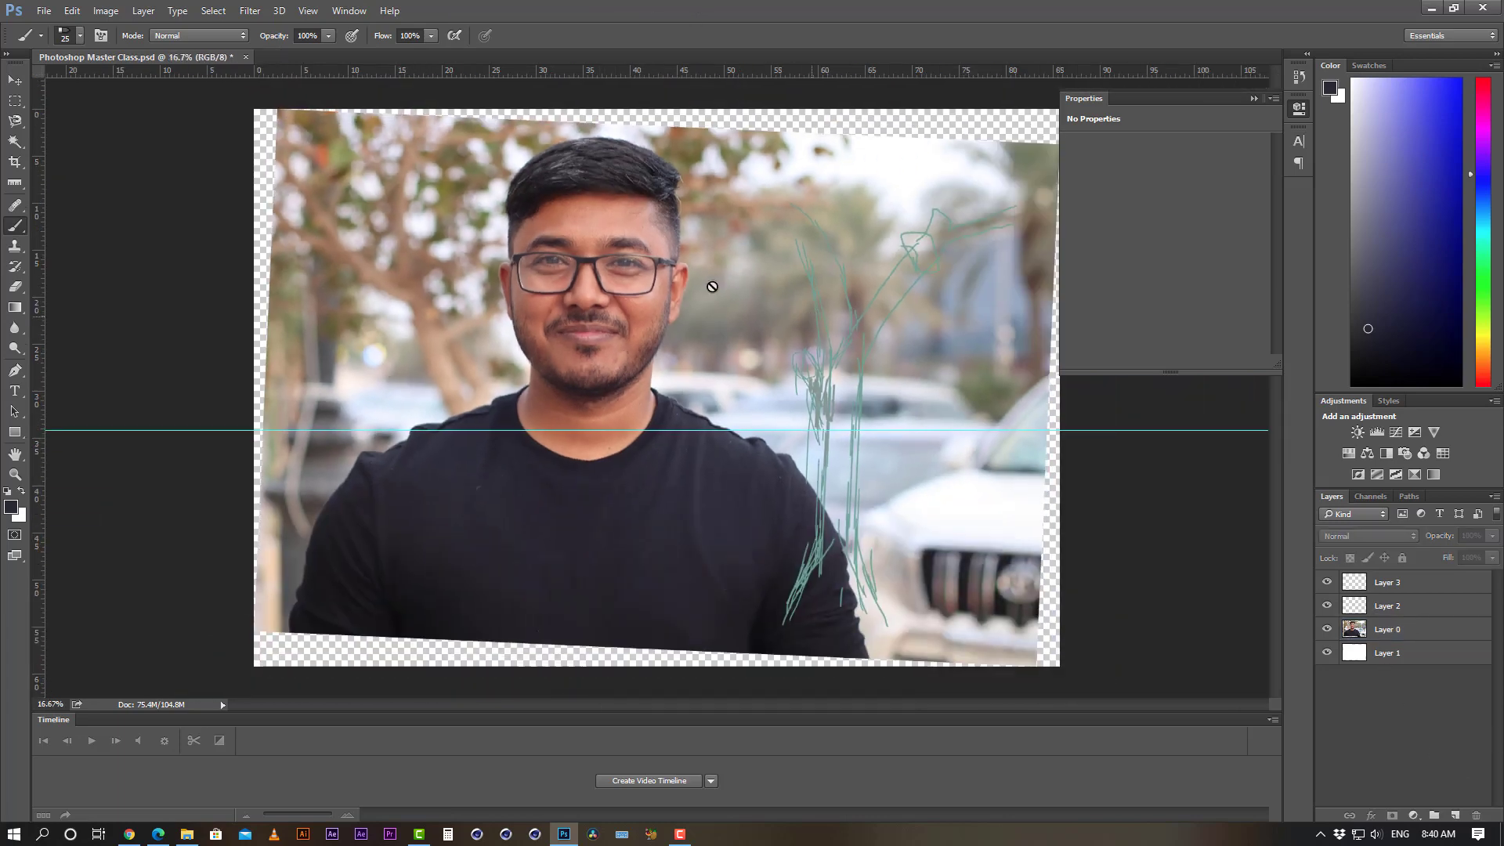
# - Paint a freehand scribble on Layer 3 over the tree beside the man, save the document and undo the scribble
pyautogui.click(1414, 583)
pyautogui.moveTo(367, 303)
pyautogui.mouseDown()
pyautogui.moveTo(434, 247)
pyautogui.moveTo(384, 391)
pyautogui.moveTo(463, 282)
pyautogui.moveTo(403, 406)
pyautogui.mouseUp()
pyautogui.hotkey('ctrl', 's')
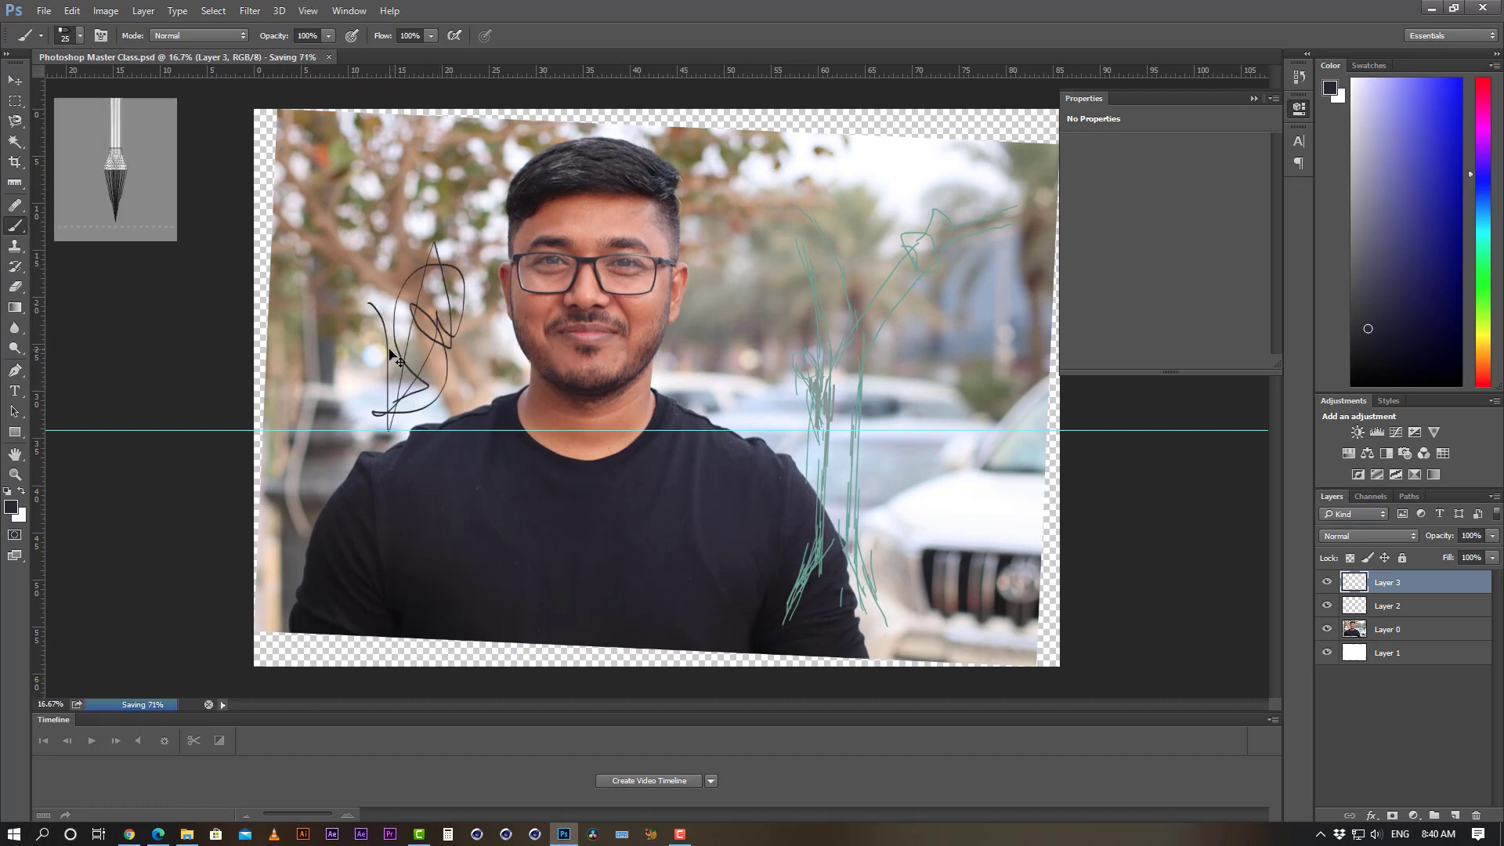
pyautogui.hotkey('ctrl', 'z')
# - Paint dark freehand strokes on Layer 0, sketching a trunk and branches over the tree beside the man
pyautogui.moveTo(421, 298)
pyautogui.mouseDown()
pyautogui.moveTo(422, 396)
pyautogui.moveTo(467, 241)
pyautogui.moveTo(444, 263)
pyautogui.moveTo(467, 225)
pyautogui.moveTo(494, 221)
pyautogui.mouseUp()
pyautogui.moveTo(390, 227); pyautogui.dragTo(396, 290)
pyautogui.moveTo(389, 230); pyautogui.dragTo(377, 210)
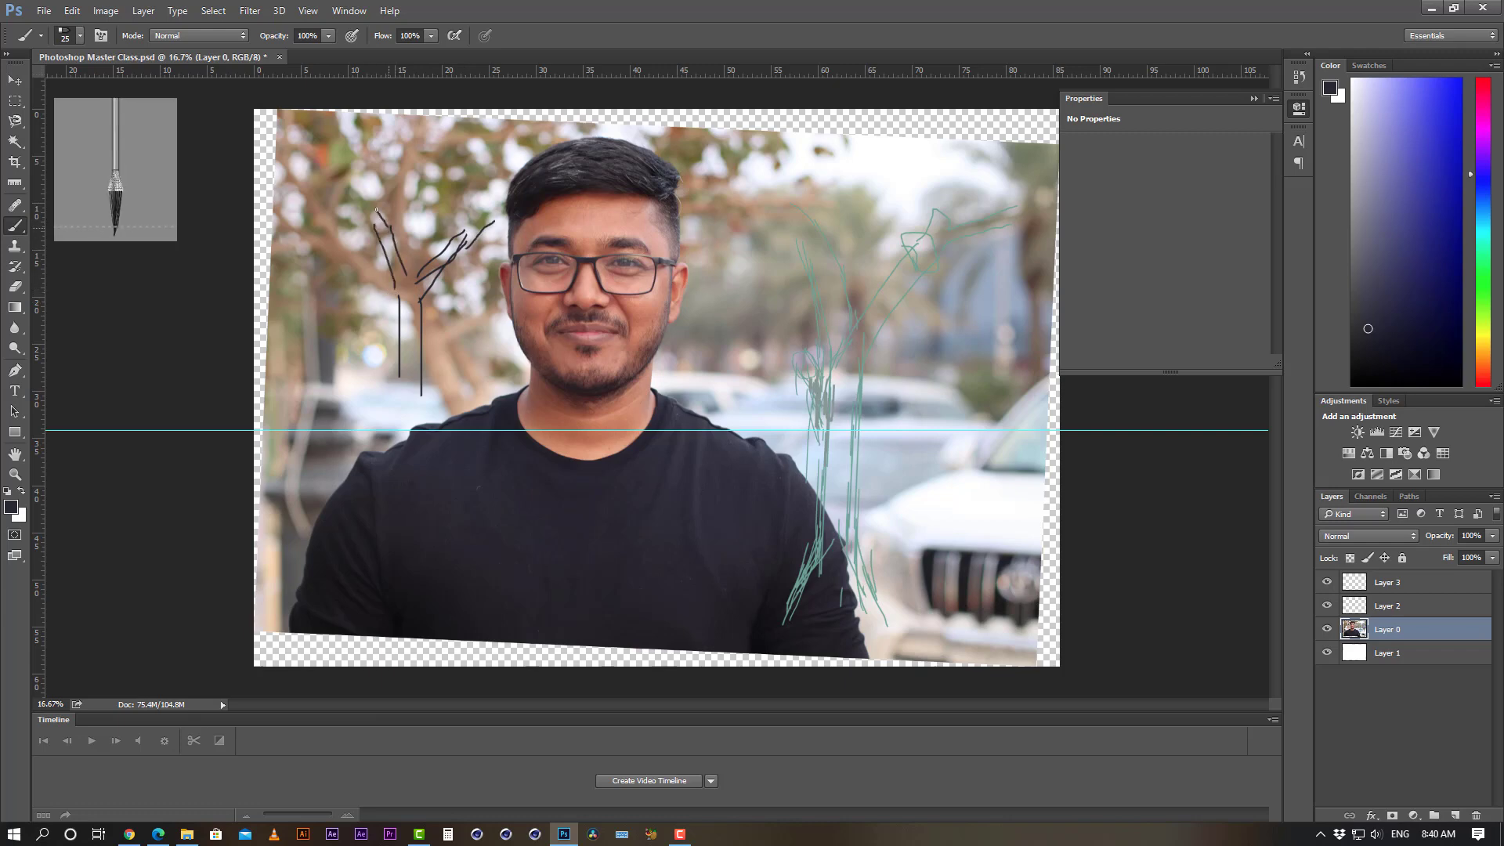
pyautogui.moveTo(367, 121)
pyautogui.mouseDown()
pyautogui.moveTo(379, 216)
pyautogui.moveTo(355, 184)
pyautogui.moveTo(352, 132)
pyautogui.mouseUp()
pyautogui.moveTo(454, 227); pyautogui.dragTo(487, 206)
pyautogui.moveTo(440, 265); pyautogui.dragTo(481, 217)
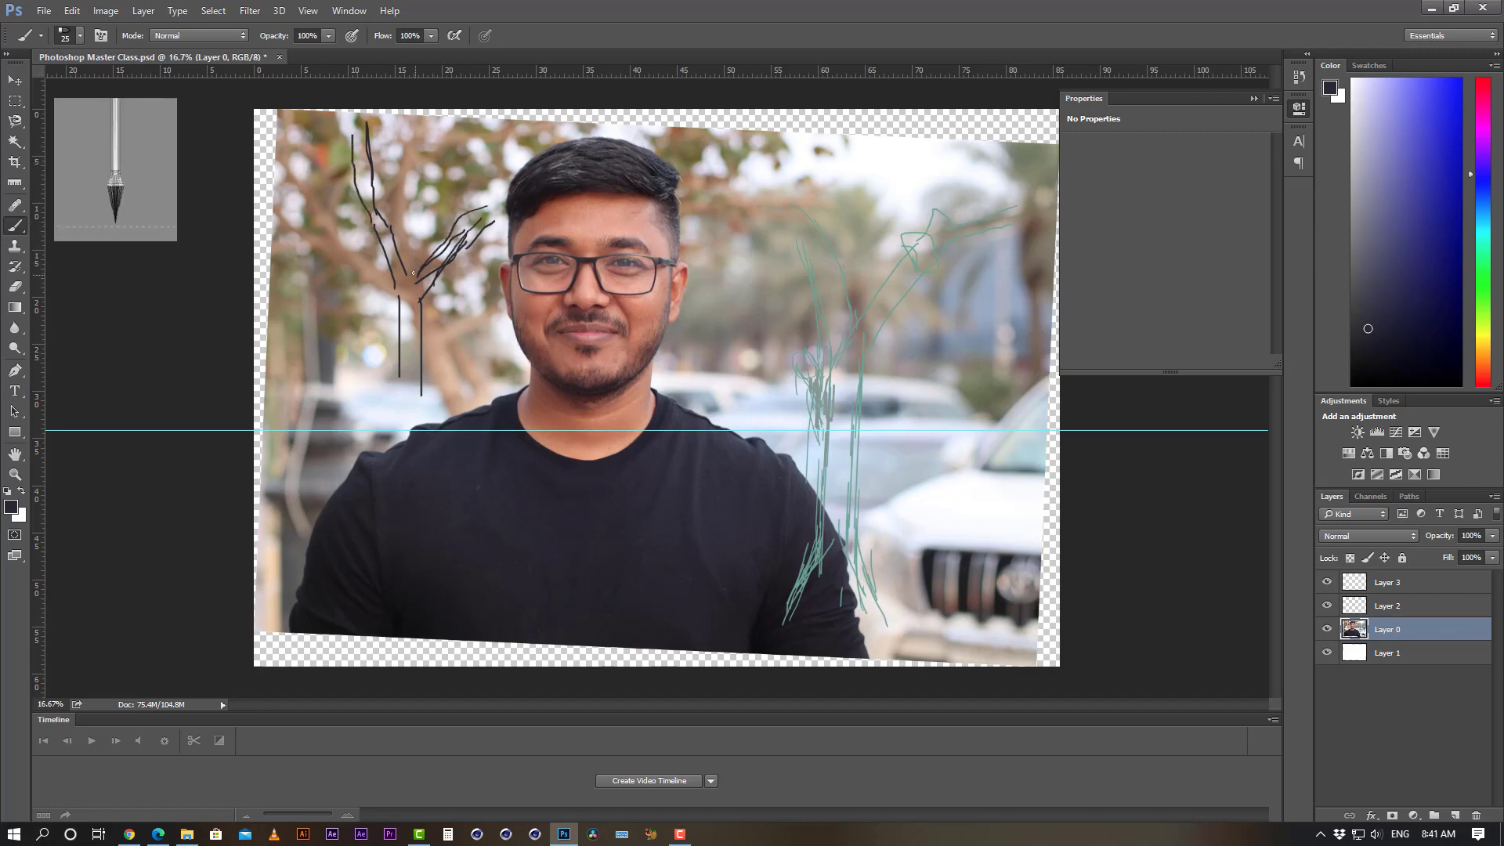
# - Browse the brush presets and choose a 14 px tip
pyautogui.rightClick(15, 233)
pyautogui.click(86, 227)
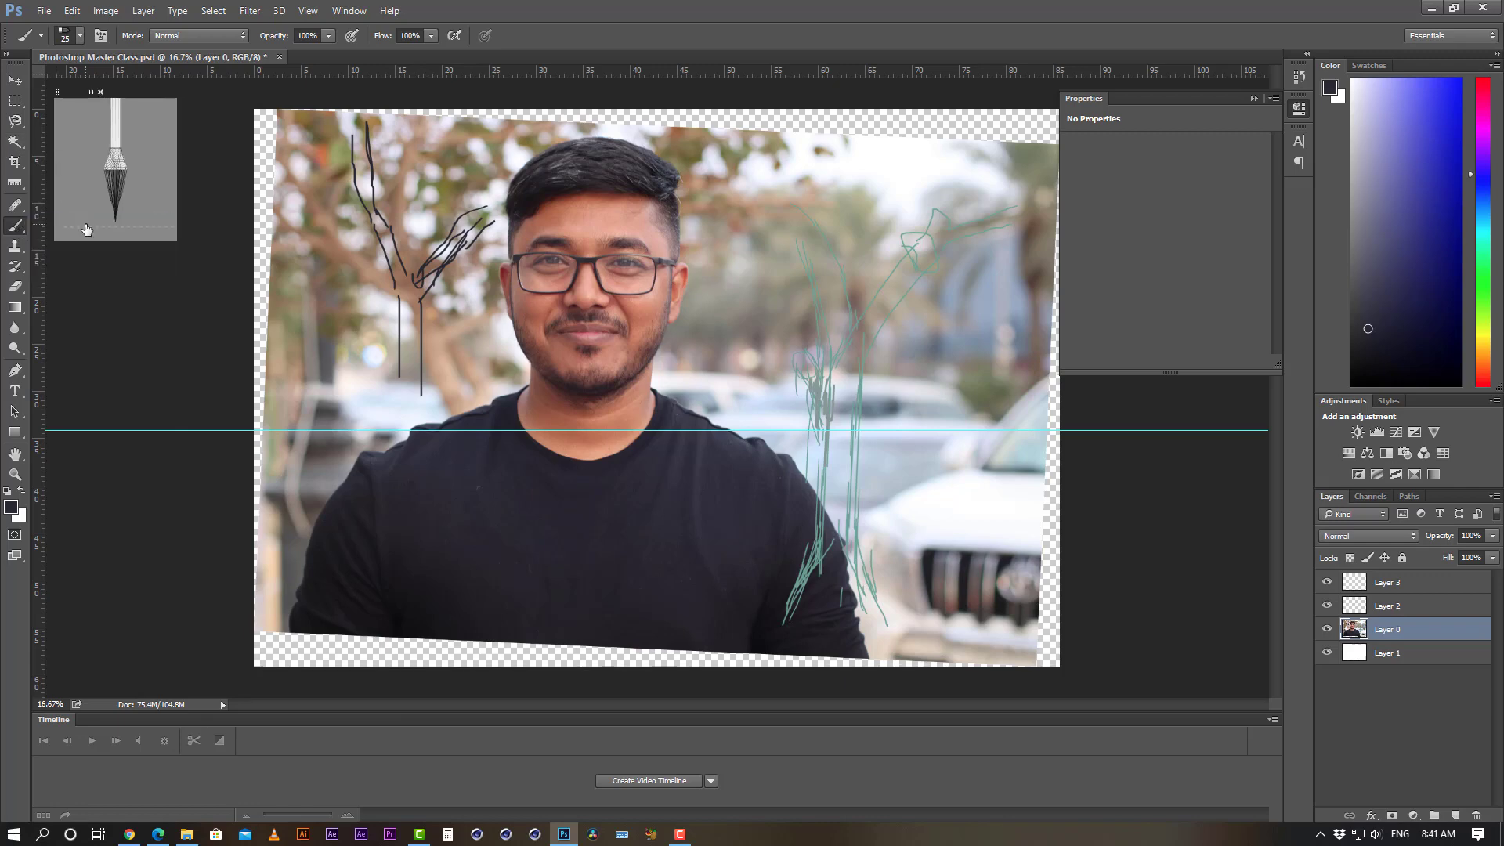
pyautogui.click(82, 36)
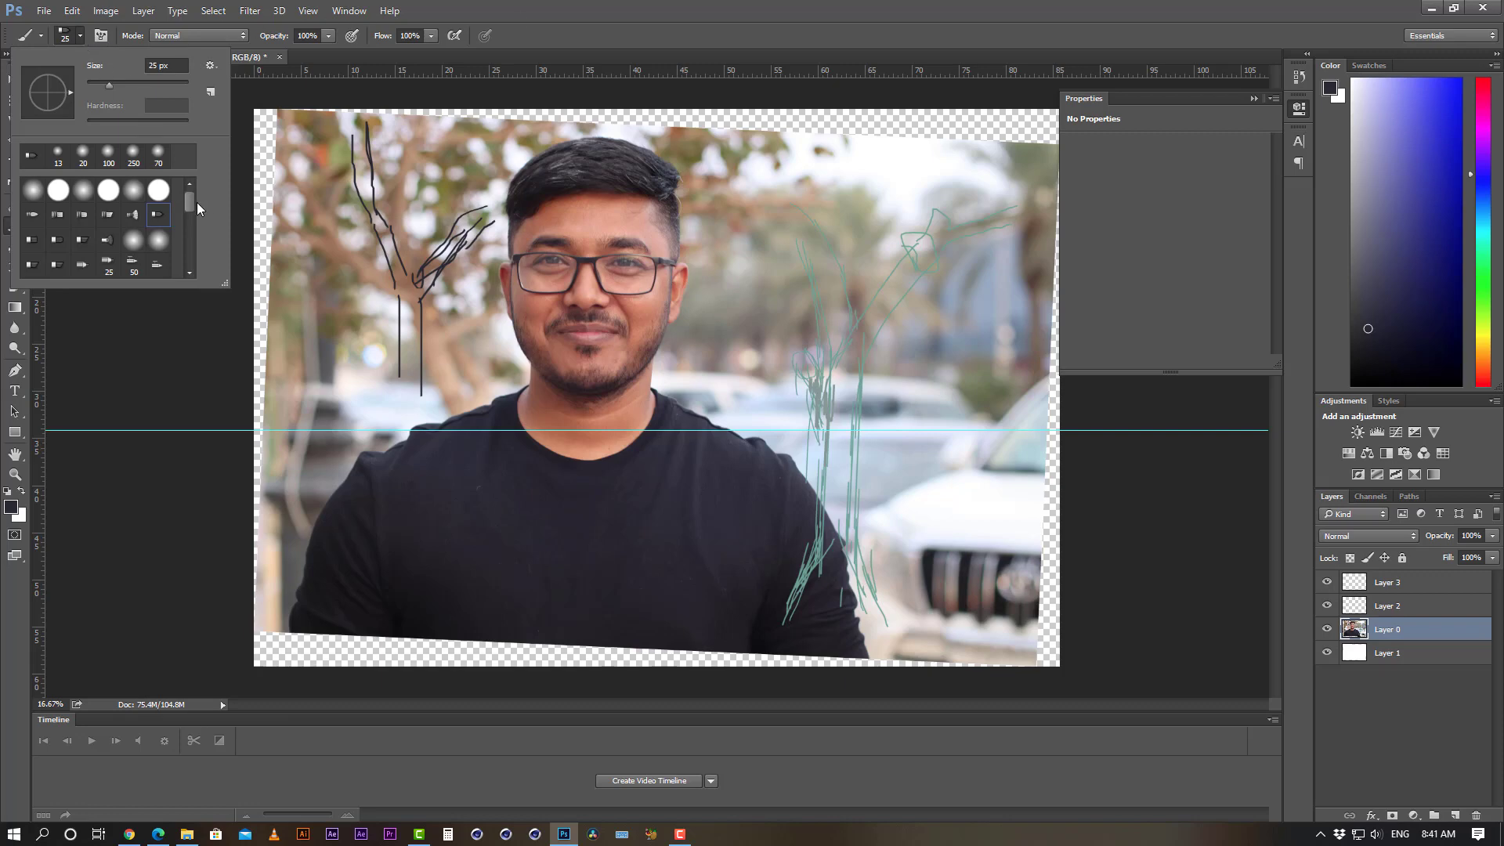
pyautogui.moveTo(193, 203); pyautogui.dragTo(190, 259)
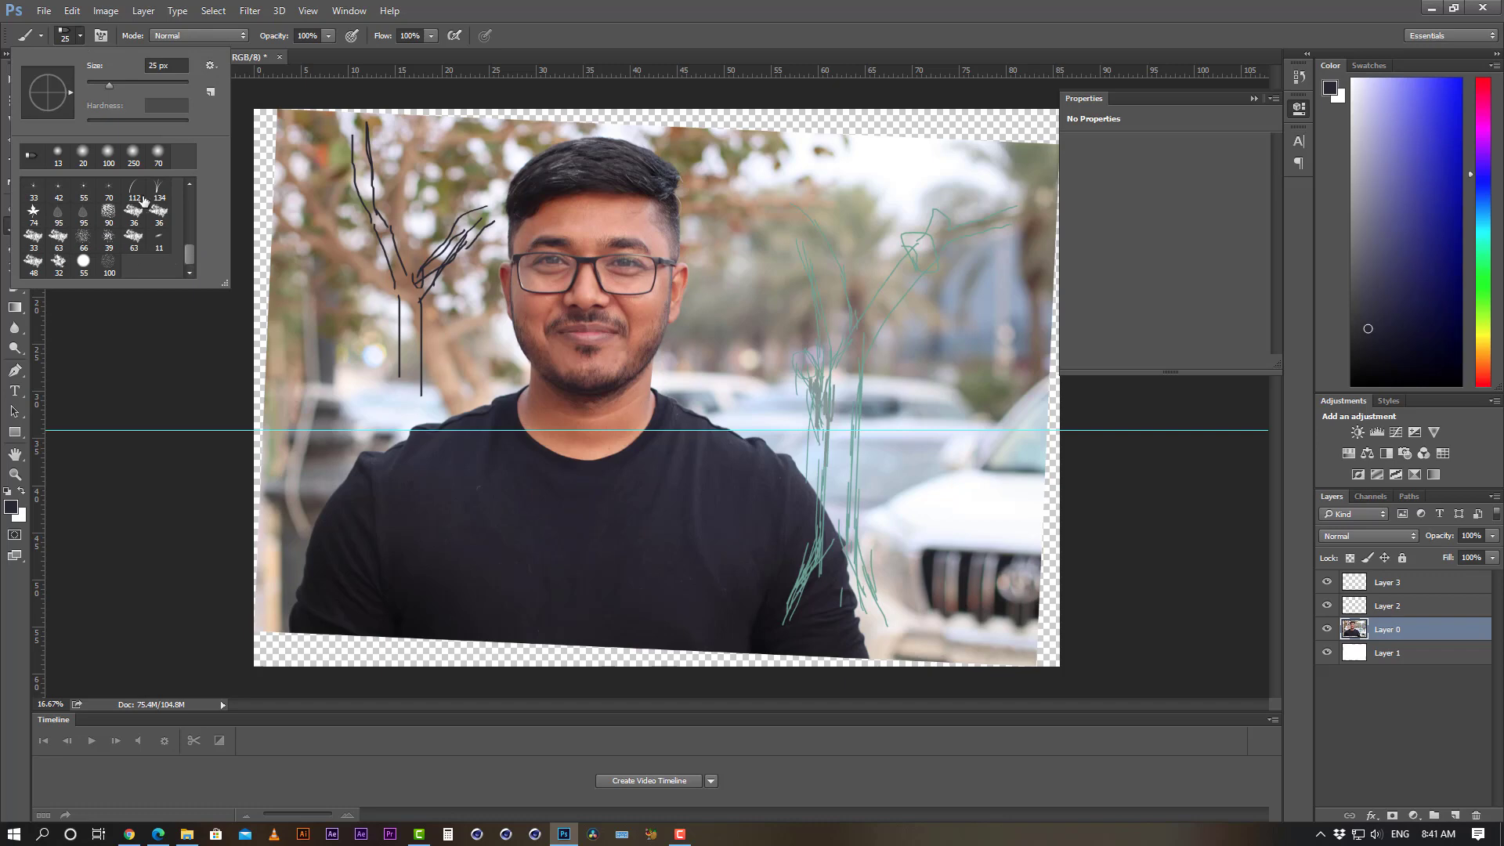
pyautogui.scroll(3, 122, 242)
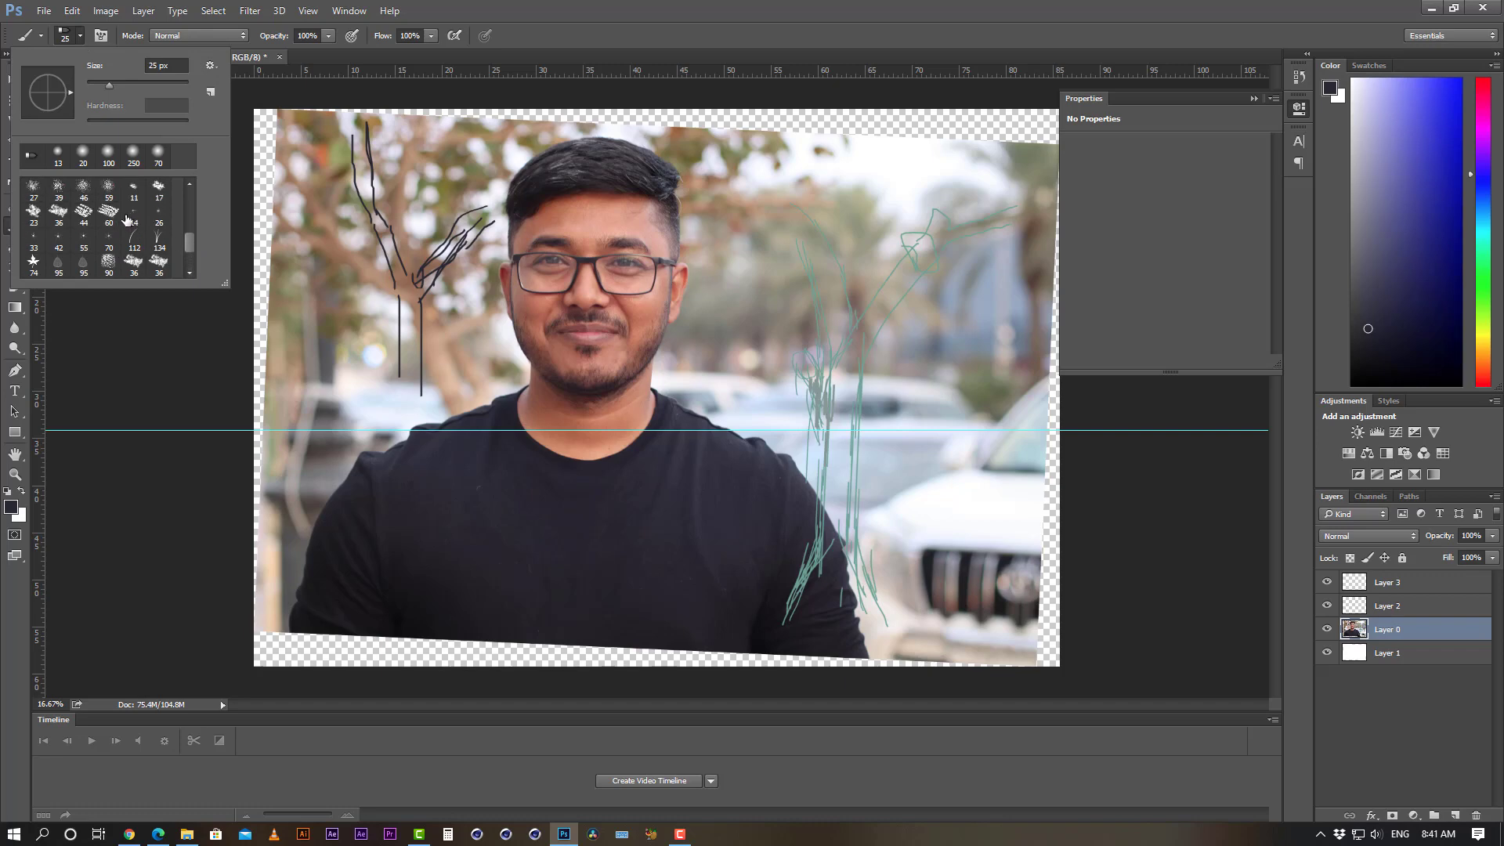
pyautogui.scroll(1, 126, 219)
pyautogui.scroll(2, 127, 225)
pyautogui.scroll(-2, 126, 227)
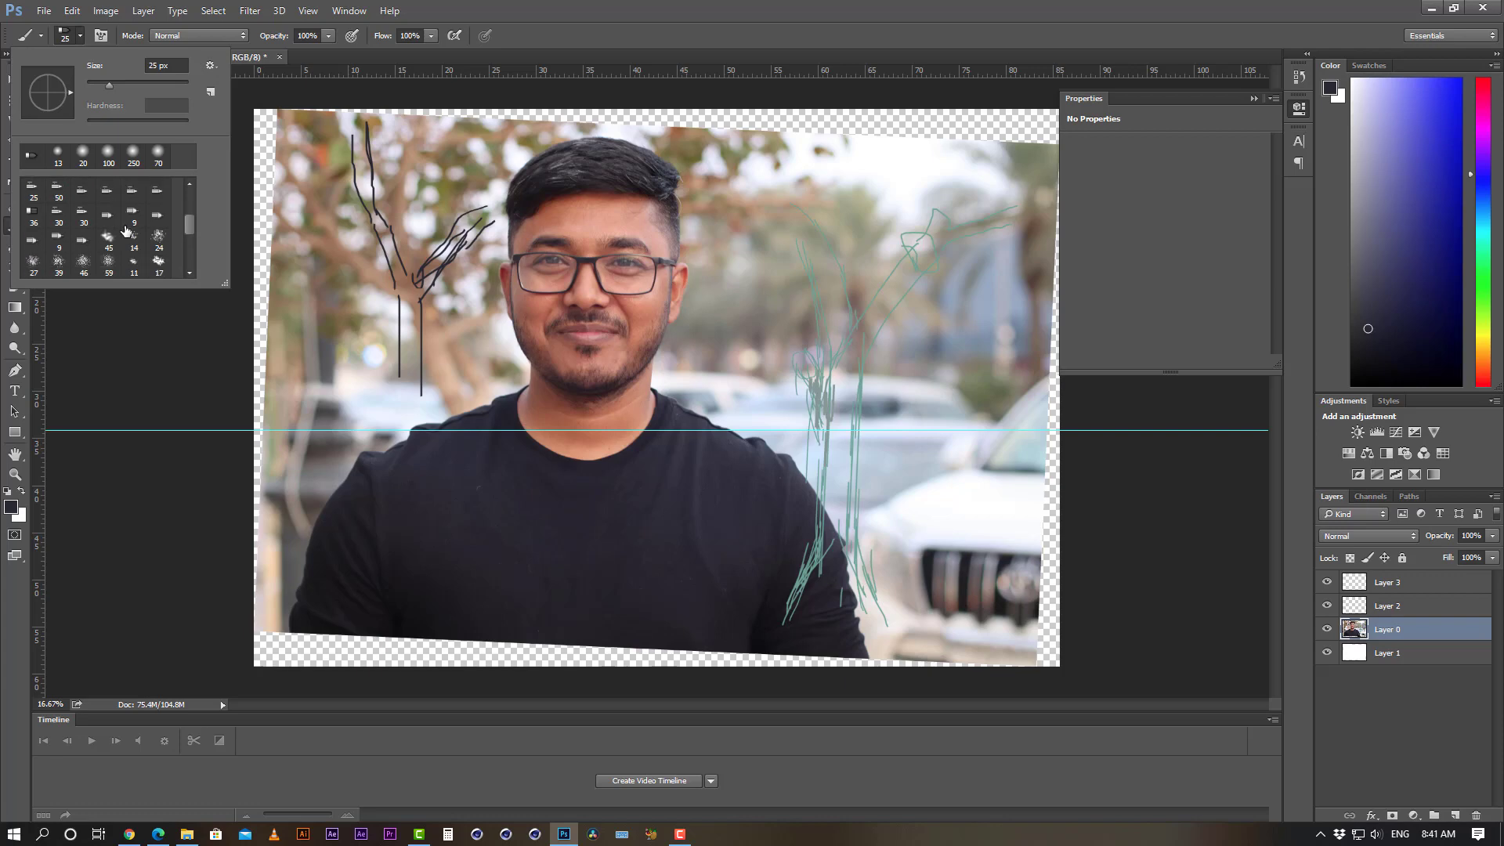
pyautogui.scroll(-1, 126, 233)
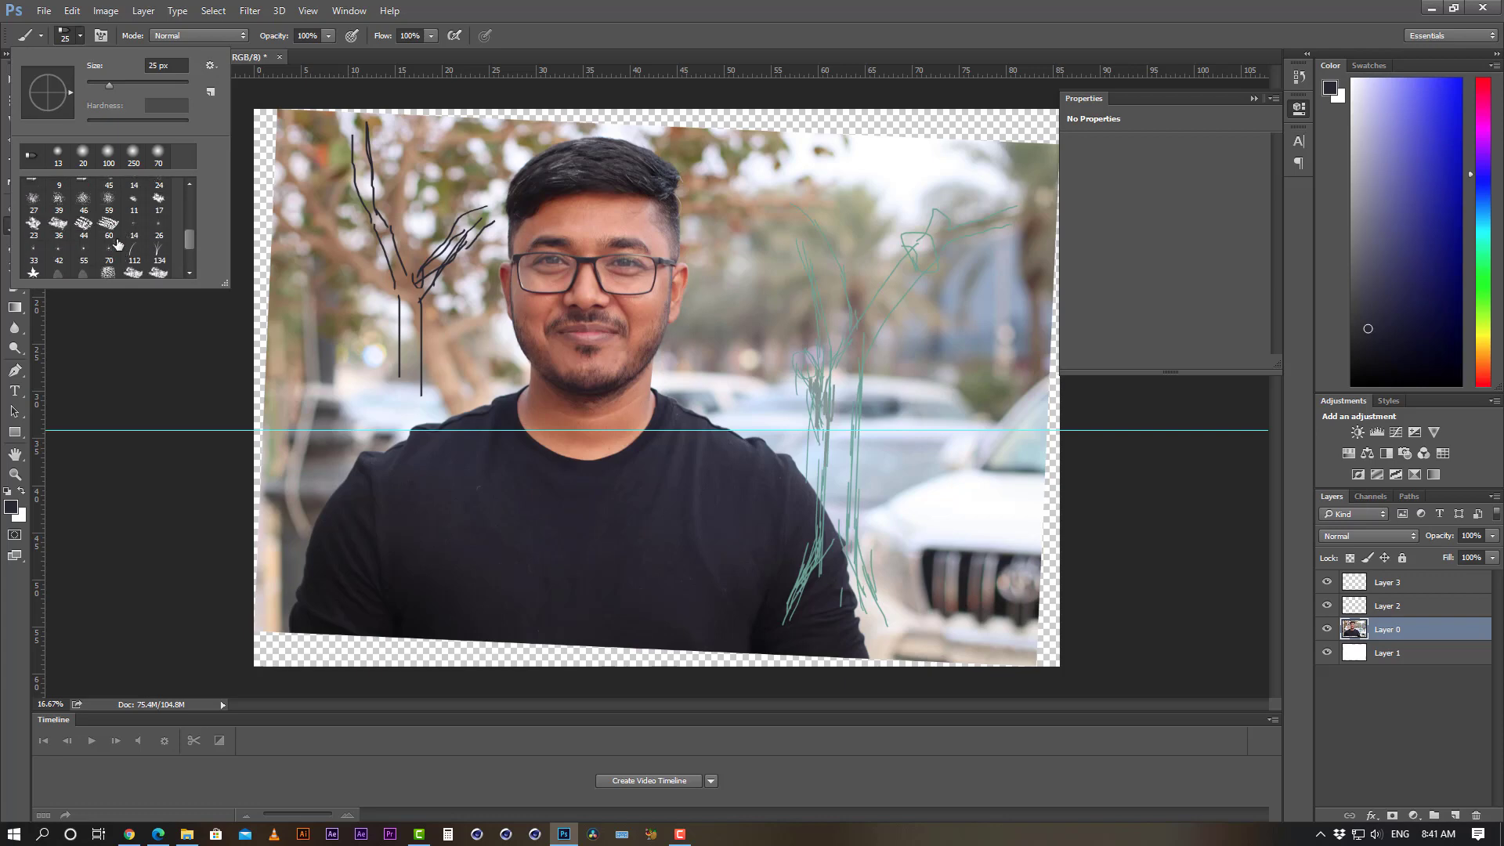
pyautogui.scroll(-2, 125, 243)
pyautogui.click(135, 222)
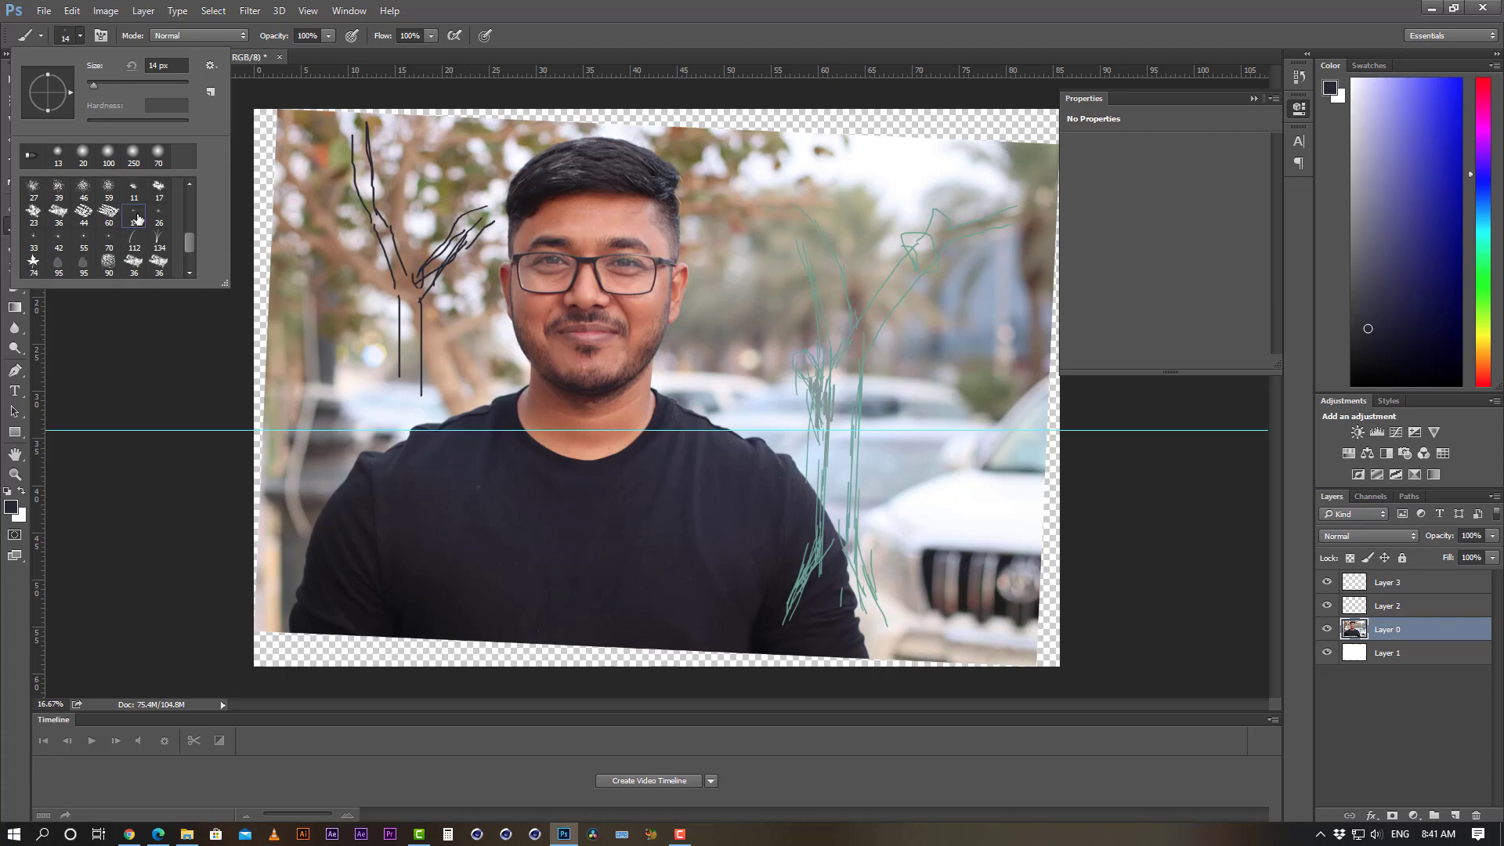
# - Paint three thin vertical strokes beside the sketched trunk with the 14 px brush
pyautogui.moveTo(368, 227)
pyautogui.mouseDown()
pyautogui.moveTo(362, 362)
pyautogui.moveTo(371, 206)
pyautogui.moveTo(370, 359)
pyautogui.mouseUp()
pyautogui.moveTo(378, 258); pyautogui.dragTo(379, 391)
pyautogui.moveTo(388, 304); pyautogui.dragTo(388, 428)
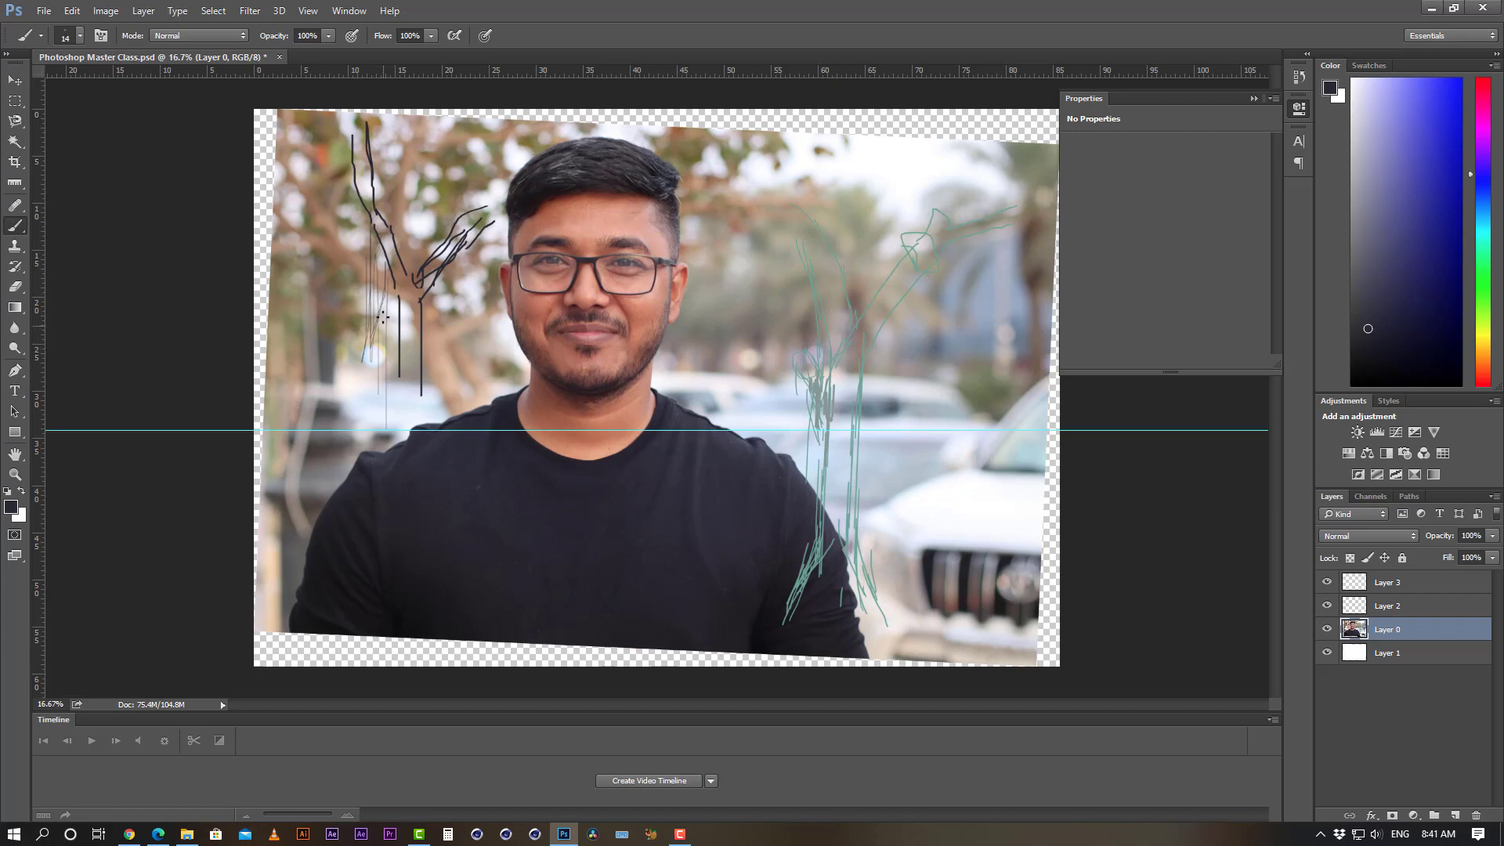
# - Choose the 39 px brush preset and scribble thick vertical strokes over the tree area
pyautogui.click(80, 36)
pyautogui.click(59, 237)
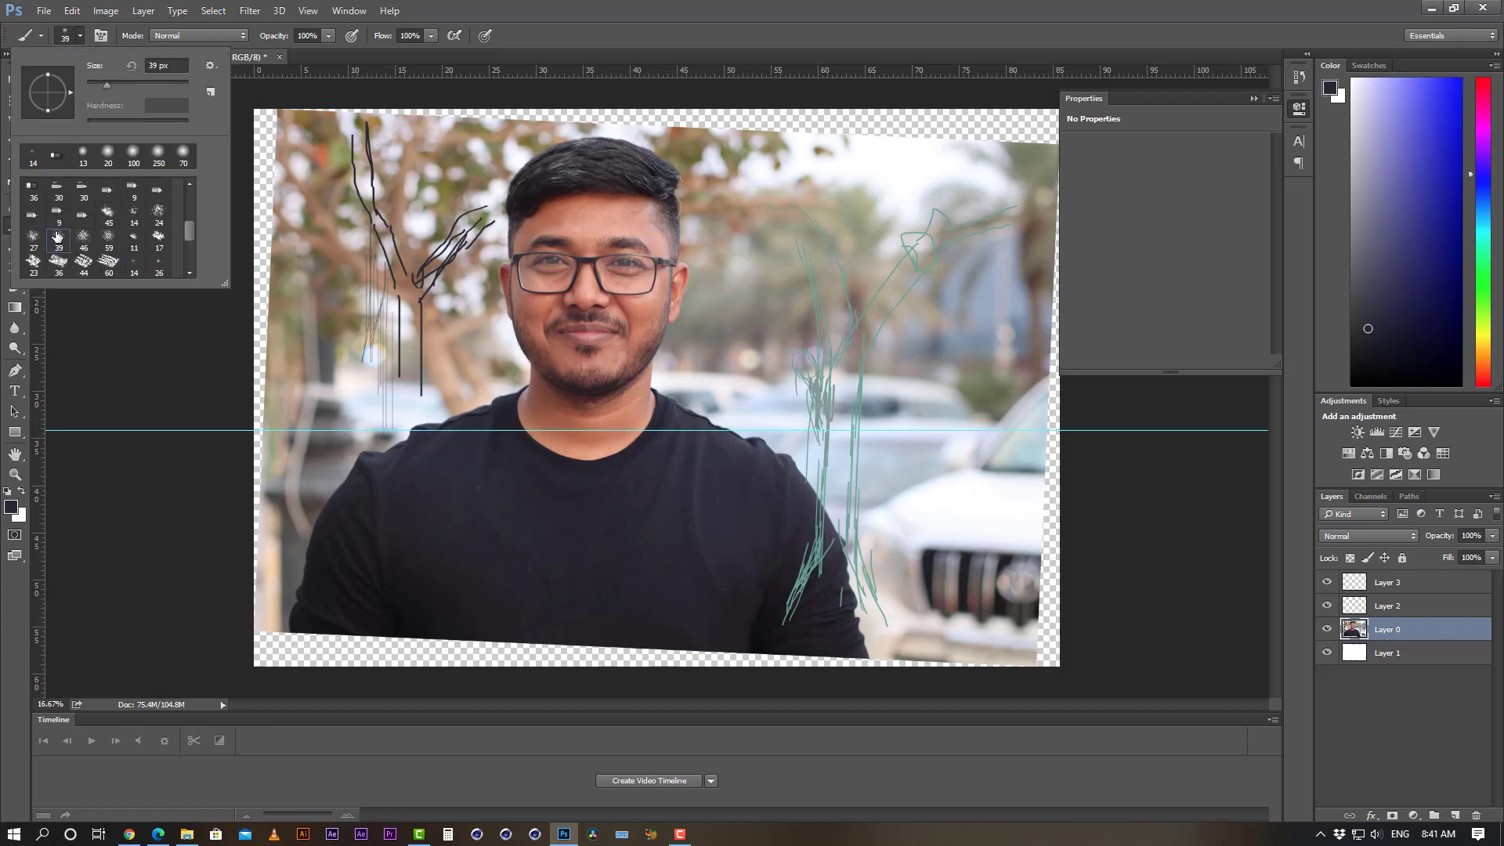
pyautogui.moveTo(380, 235)
pyautogui.mouseDown()
pyautogui.moveTo(385, 390)
pyautogui.moveTo(364, 290)
pyautogui.mouseUp()
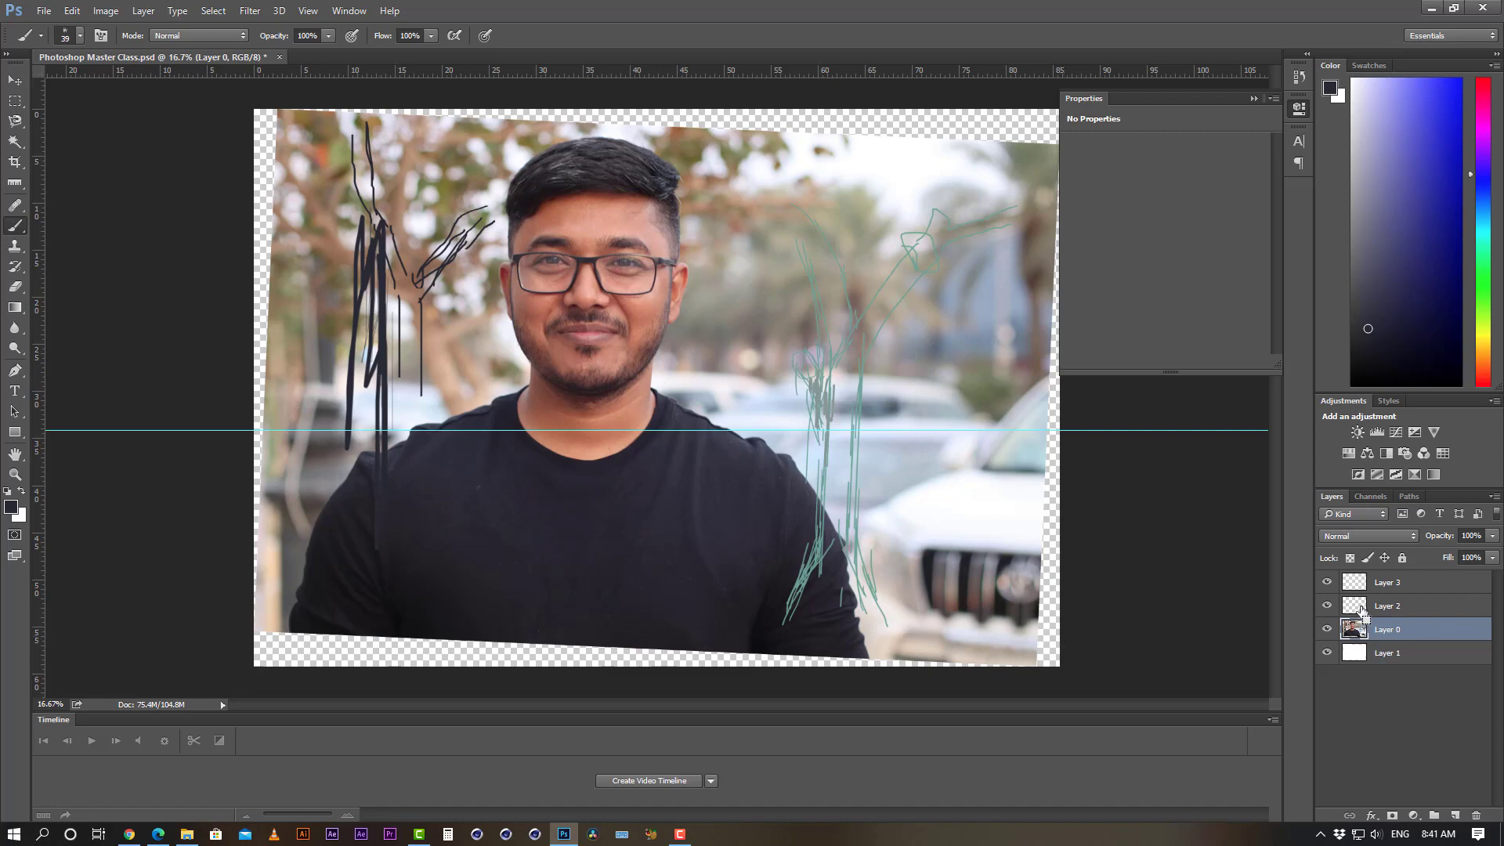
# - Undo all the brush strokes painted on Layer 0
pyautogui.hotkey('ctrl', 'alt', 'z')
pyautogui.hotkey('ctrl', 'alt', 'z')
pyautogui.hotkey('ctrl', 'alt', 'z')
pyautogui.hotkey('ctrl', 'alt', 'z')
pyautogui.hotkey('ctrl', 'alt', 'z')
pyautogui.hotkey('ctrl', 'alt', 'z')
pyautogui.hotkey('ctrl', 'alt', 'z')
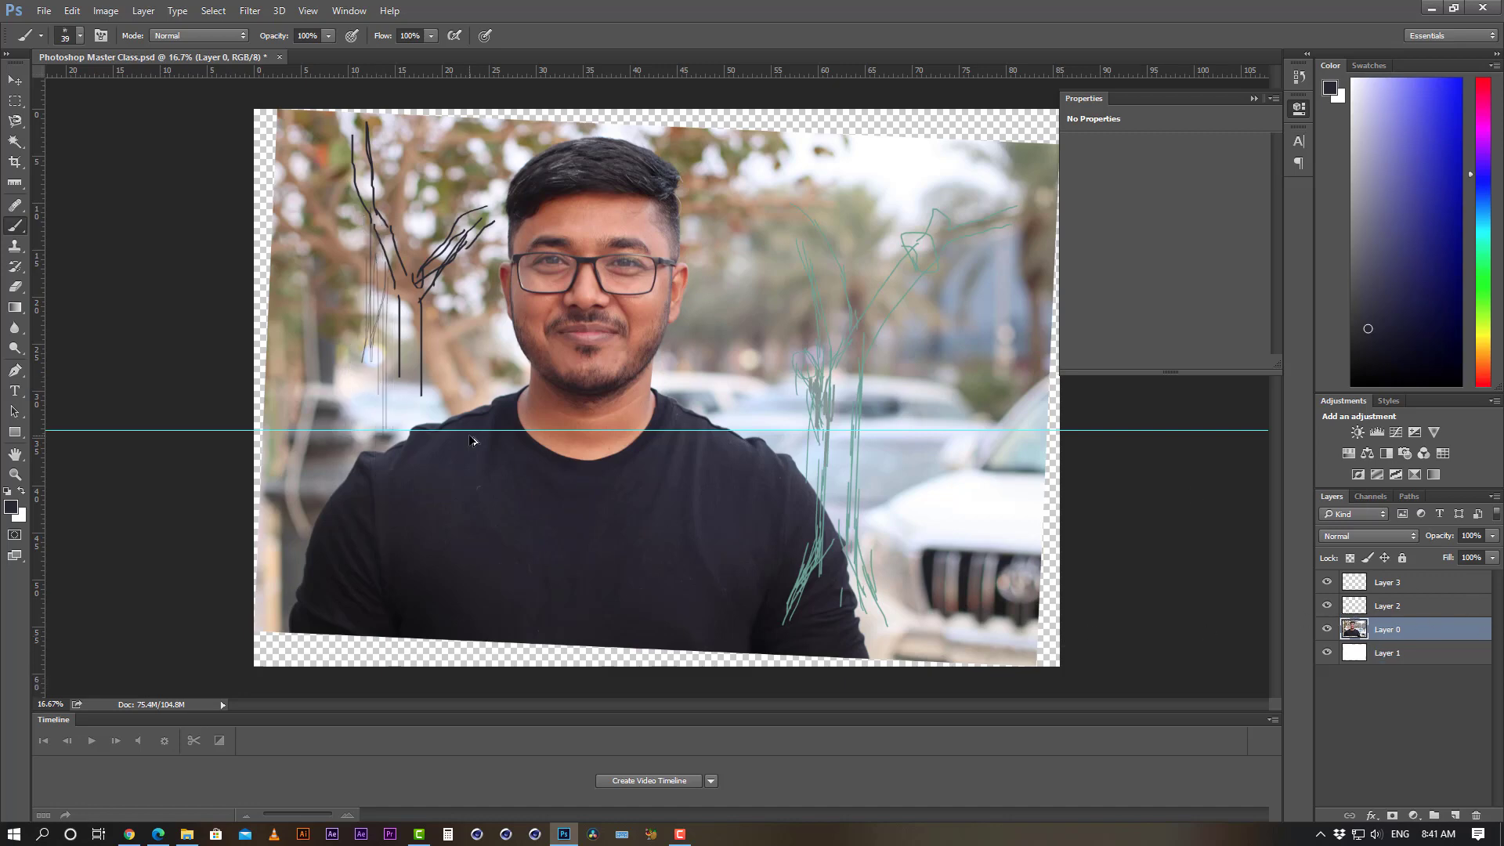
pyautogui.hotkey('ctrl', 'alt', 'z')
pyautogui.hotkey('ctrl', 'alt', 'z')
pyautogui.hotkey('ctrl', 'alt', 'z')
pyautogui.hotkey('ctrl', 'alt', 'z')
pyautogui.hotkey('ctrl', 'alt', 'z')
pyautogui.hotkey('ctrl', 'alt', 'z')
pyautogui.hotkey('ctrl', 'alt', 'z')
pyautogui.hotkey('ctrl', 'alt', 'z')
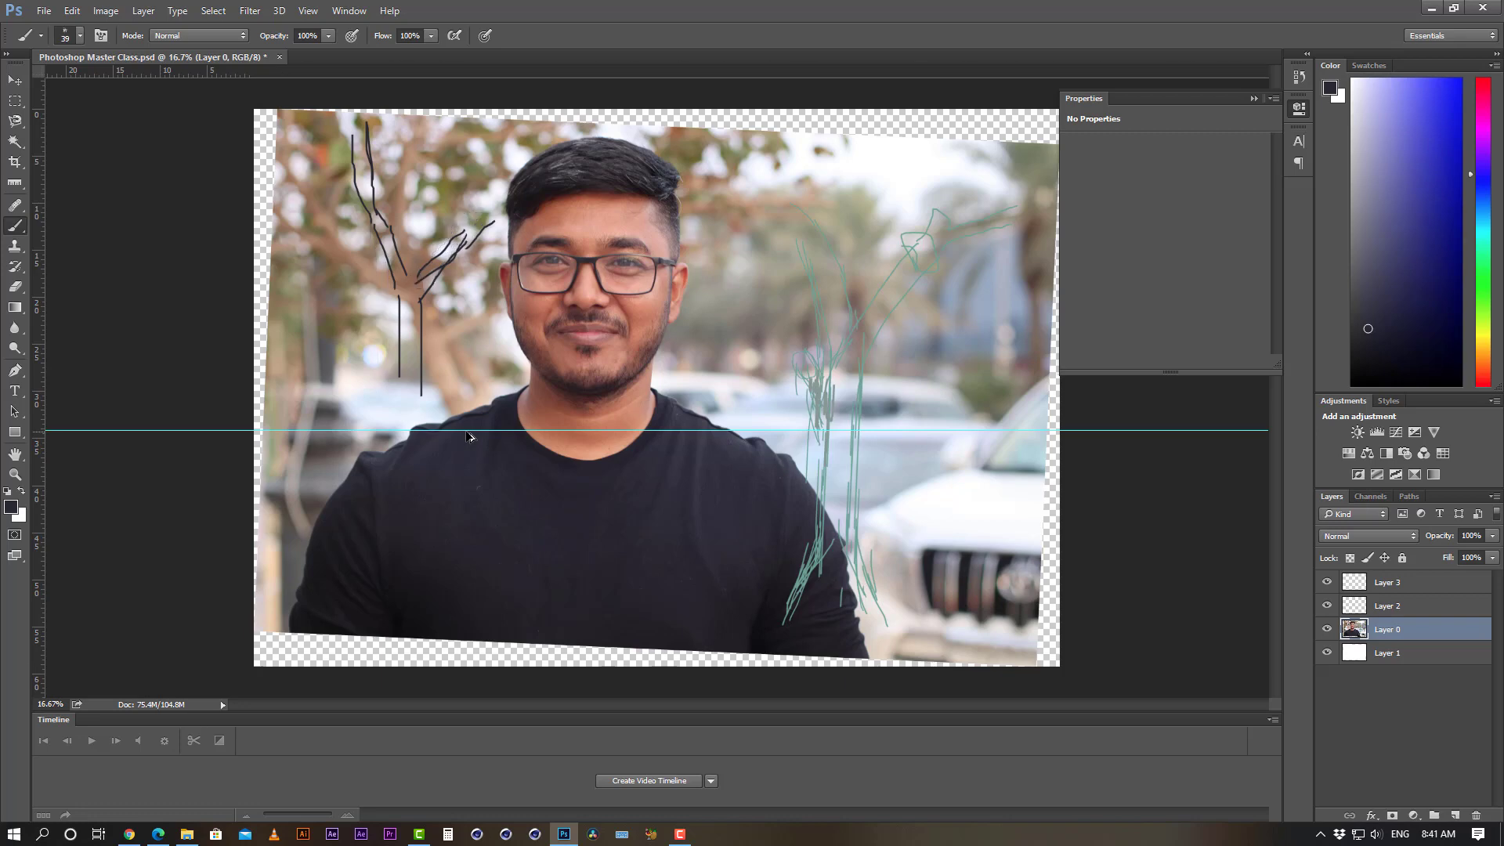
pyautogui.hotkey('ctrl', 'alt', 'z')
pyautogui.hotkey('ctrl', 'alt', 'z')
pyautogui.hotkey('ctrl', 'alt', 'z')
pyautogui.hotkey('ctrl', 'alt', 'z')
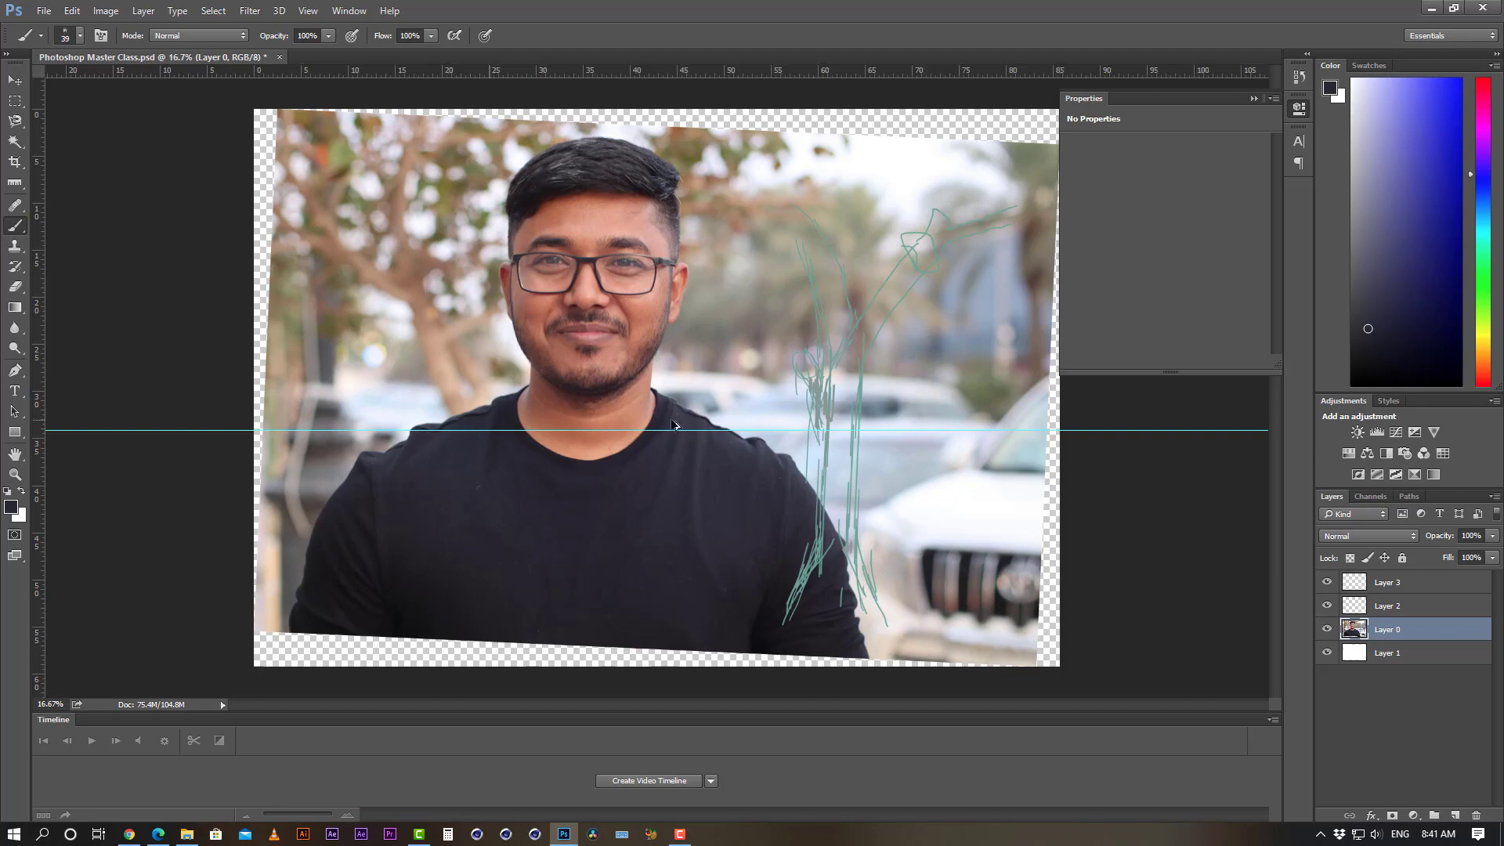
# - Select Layer 3 and activate the Clone Stamp tool
pyautogui.click(1402, 607)
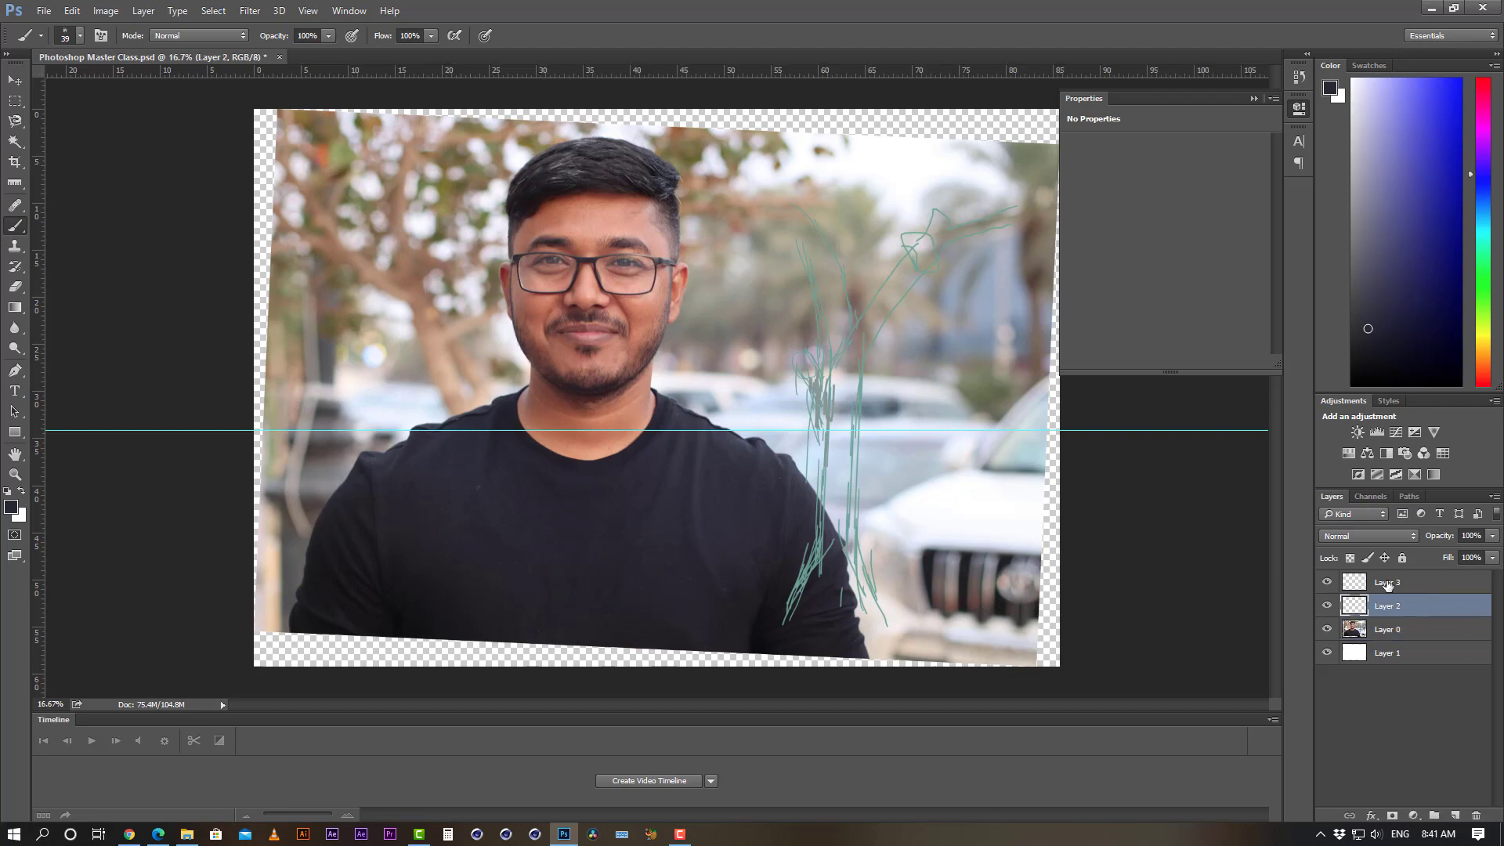
pyautogui.click(1387, 586)
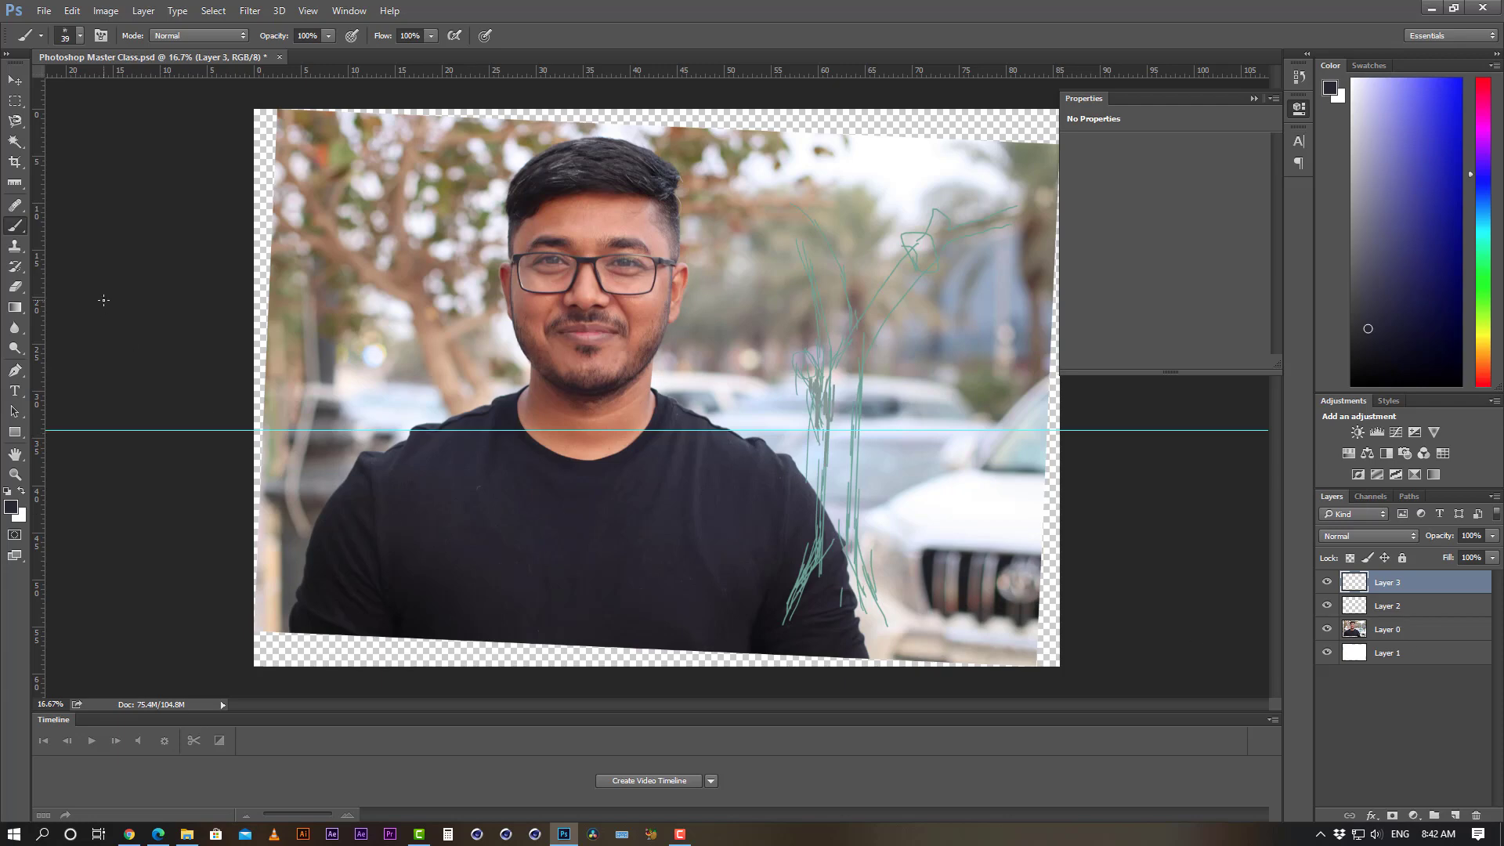
pyautogui.click(15, 249)
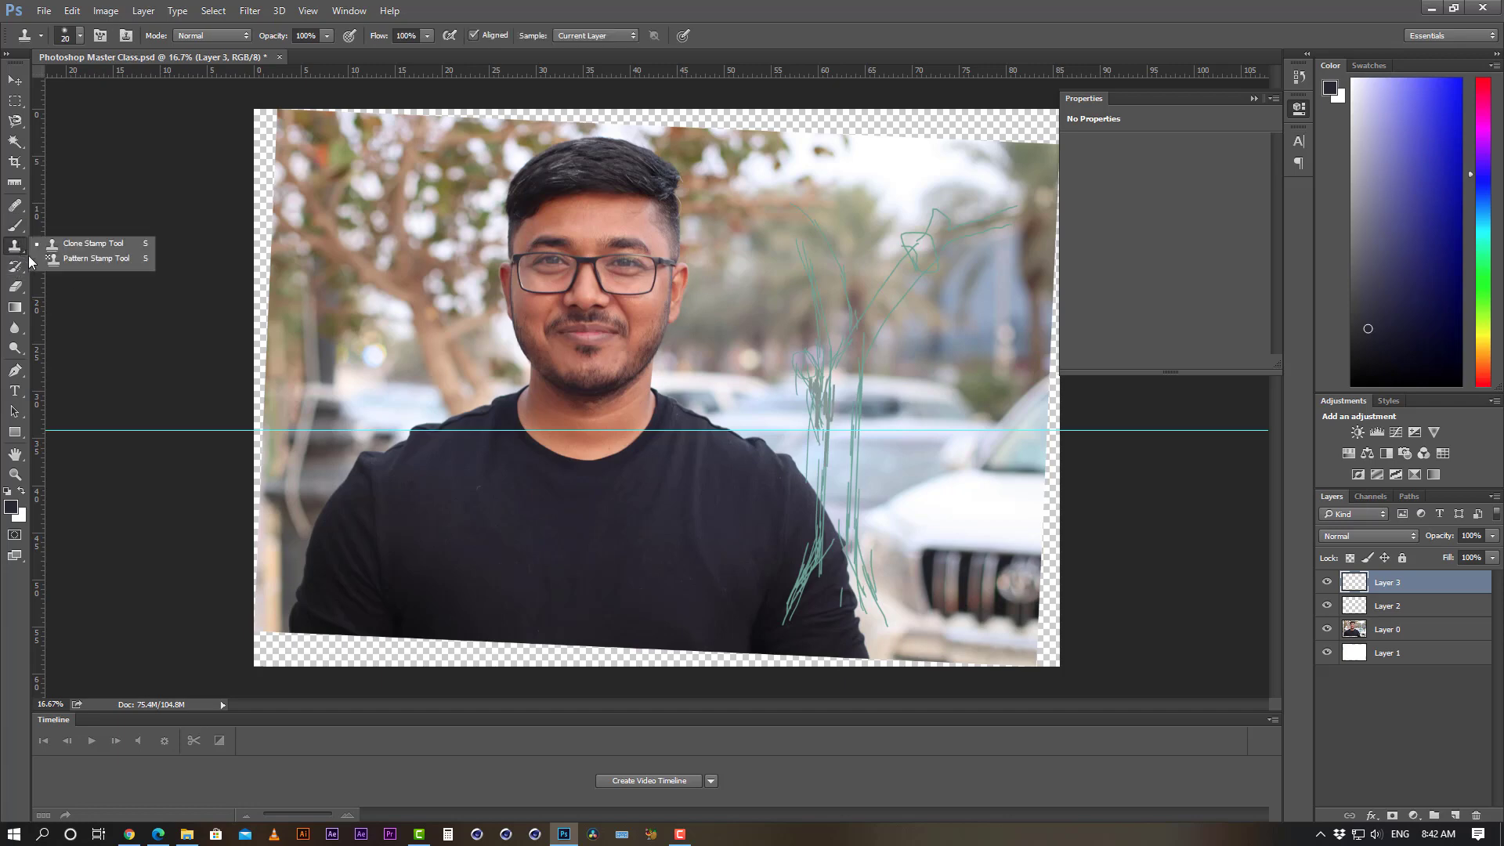
pyautogui.click(119, 244)
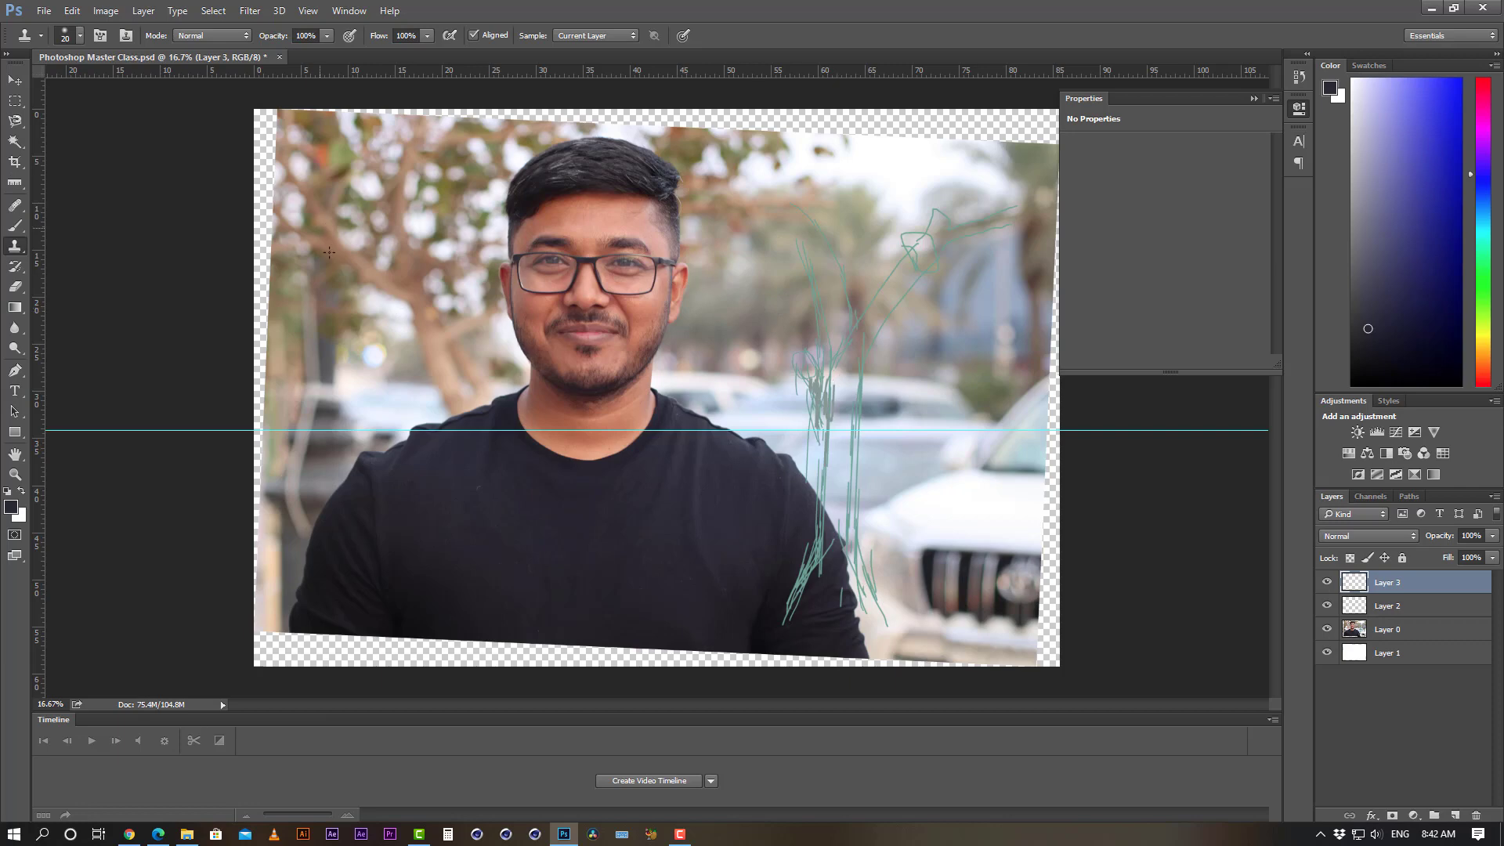
# - Select Layer 0 and enlarge the Clone Stamp brush to 1000 px
pyautogui.press('alt')
pyautogui.click(1389, 630)
pyautogui.press(']')
pyautogui.press(']')
pyautogui.press(']')
pyautogui.press(']')
pyautogui.press(']')
pyautogui.press(']')
pyautogui.press(']')
pyautogui.press(']')
pyautogui.press(']')
pyautogui.press(']')
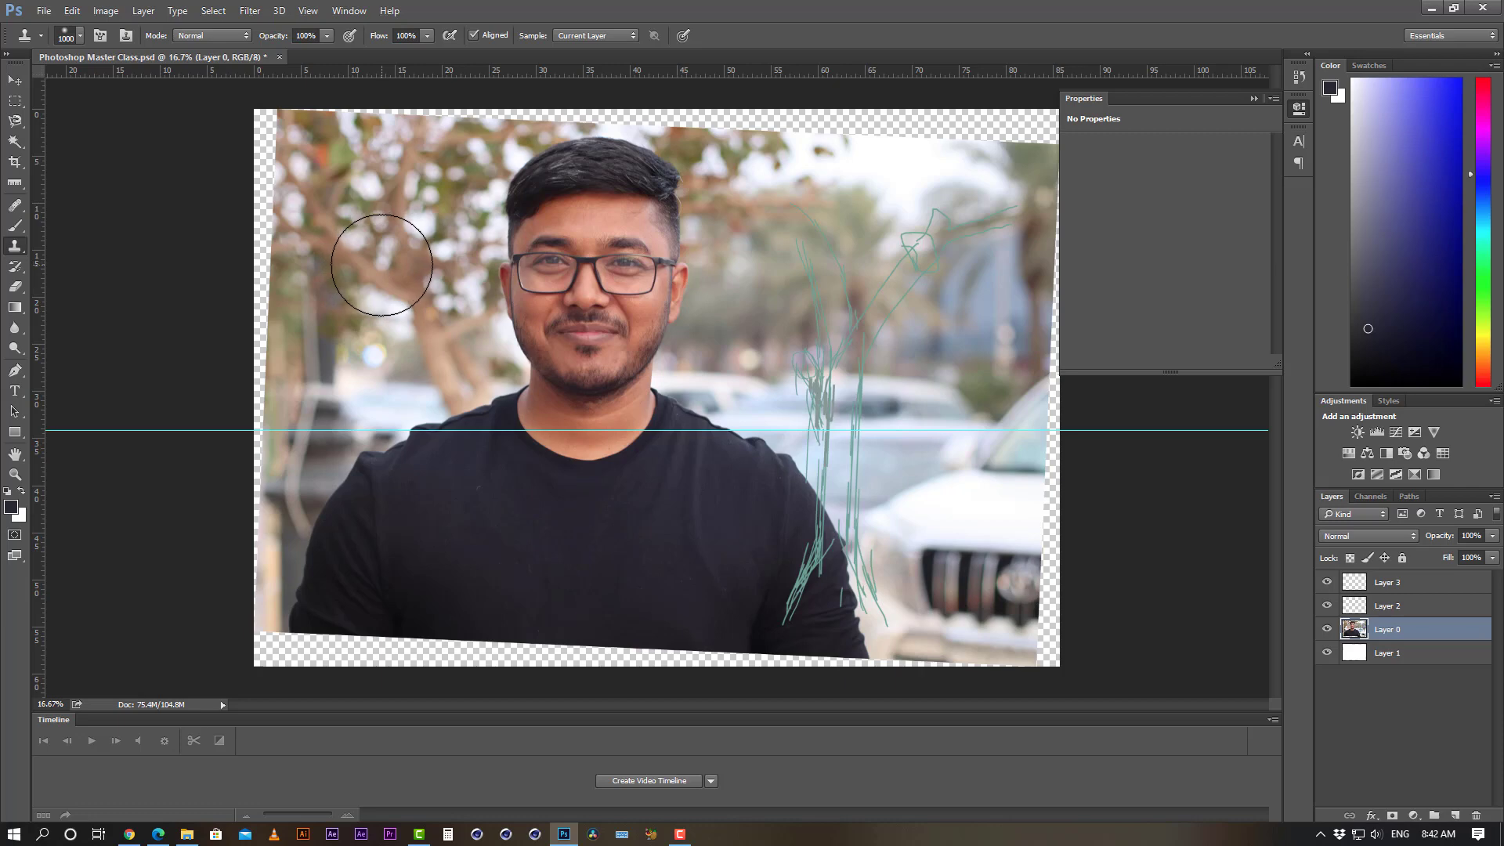
# - Sample the tree branches beside the man with the Clone Stamp and paint them over the white car
pyautogui.press('alt')
pyautogui.keyDown('alt'); pyautogui.click(364, 267); pyautogui.keyUp('alt')
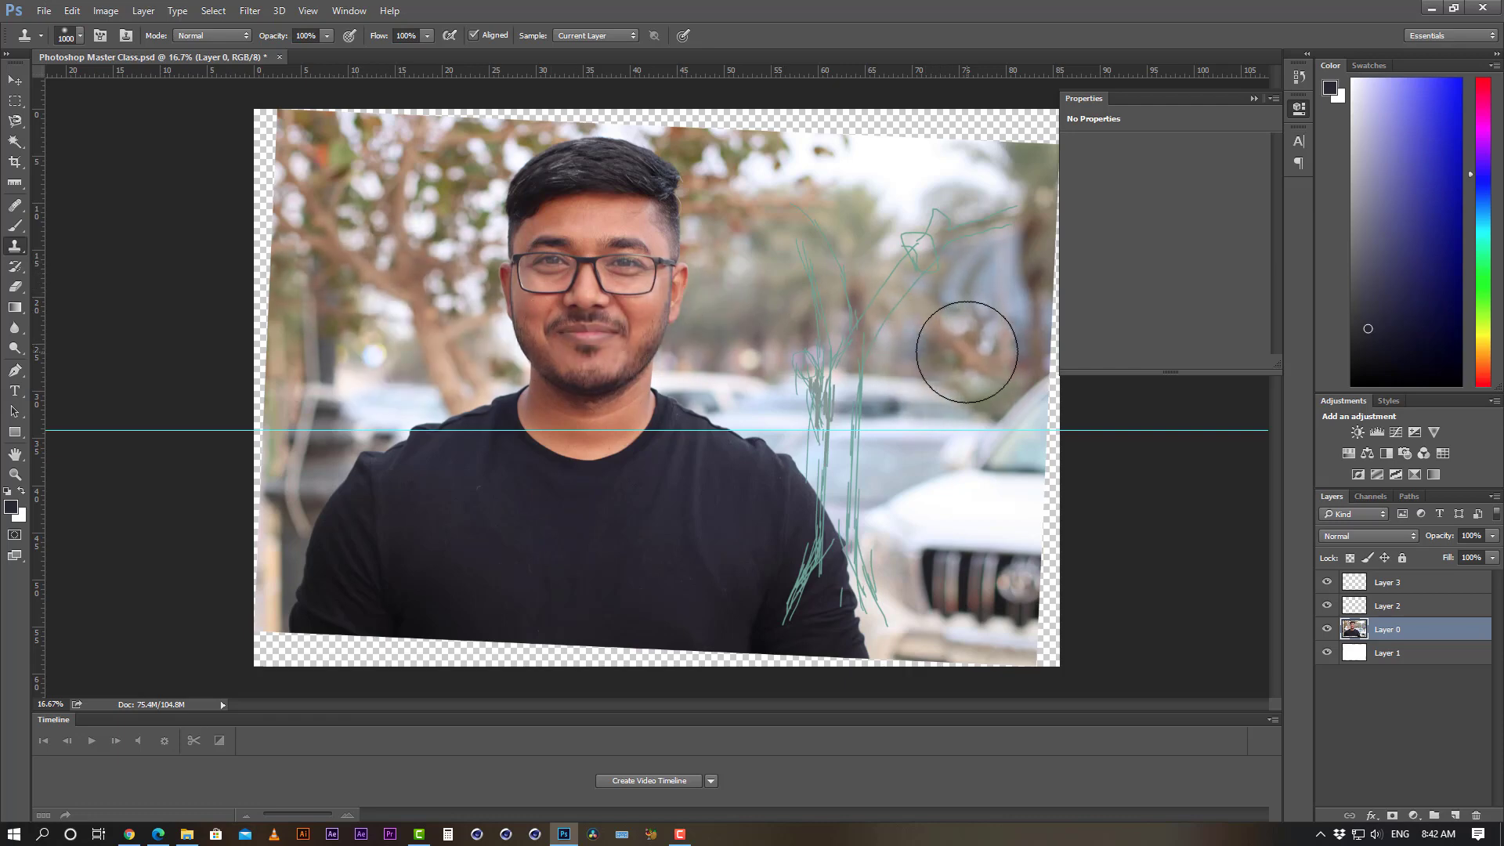
pyautogui.click(950, 482)
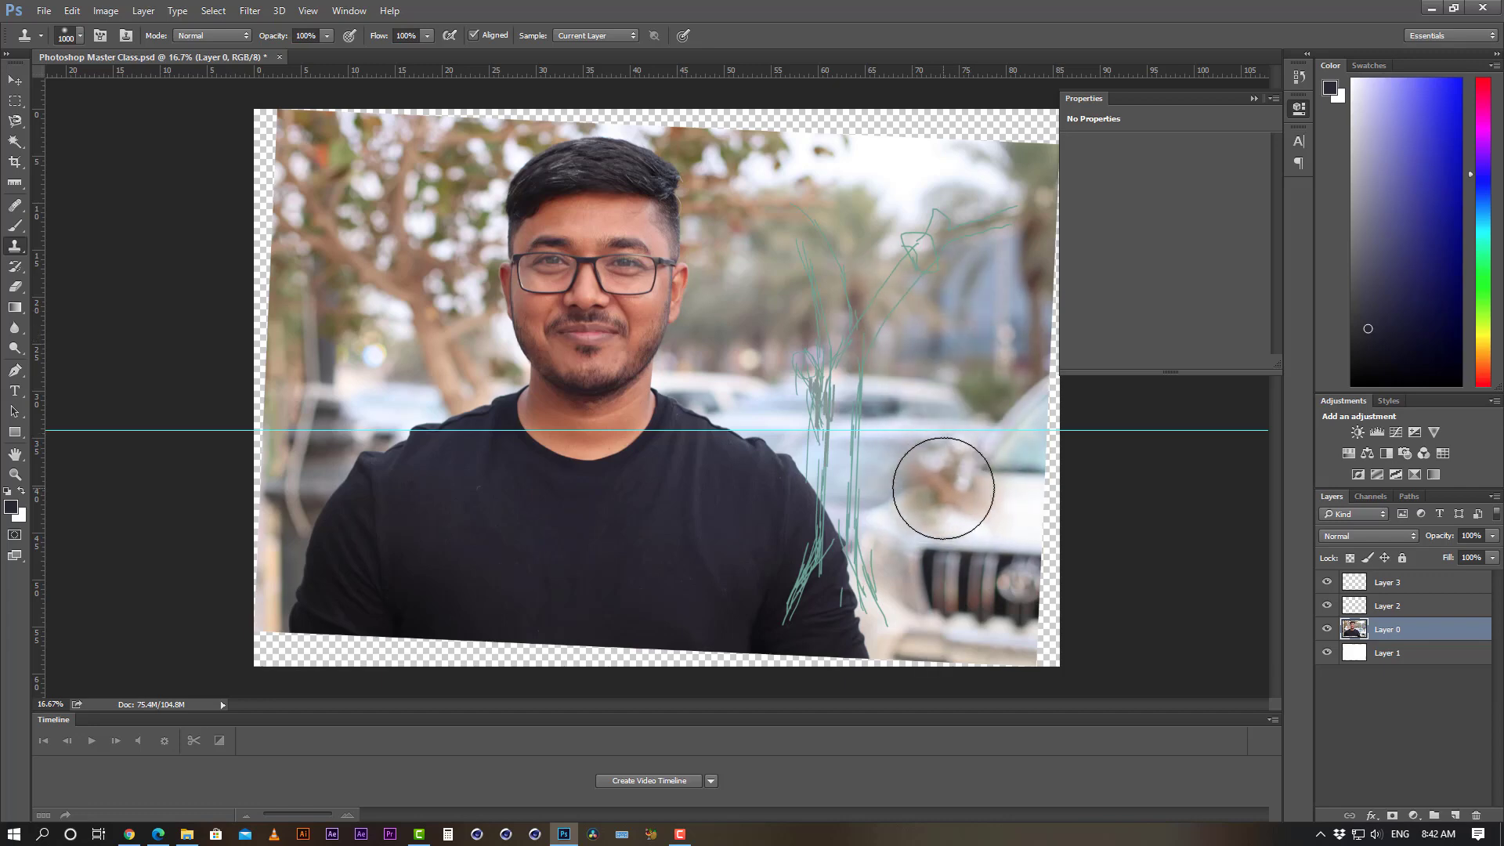
pyautogui.moveTo(971, 322)
pyautogui.mouseDown()
pyautogui.moveTo(974, 354)
pyautogui.moveTo(900, 367)
pyautogui.moveTo(766, 343)
pyautogui.moveTo(947, 383)
pyautogui.moveTo(989, 495)
pyautogui.moveTo(896, 510)
pyautogui.moveTo(955, 656)
pyautogui.moveTo(1061, 636)
pyautogui.moveTo(1039, 573)
pyautogui.moveTo(997, 539)
pyautogui.mouseUp()
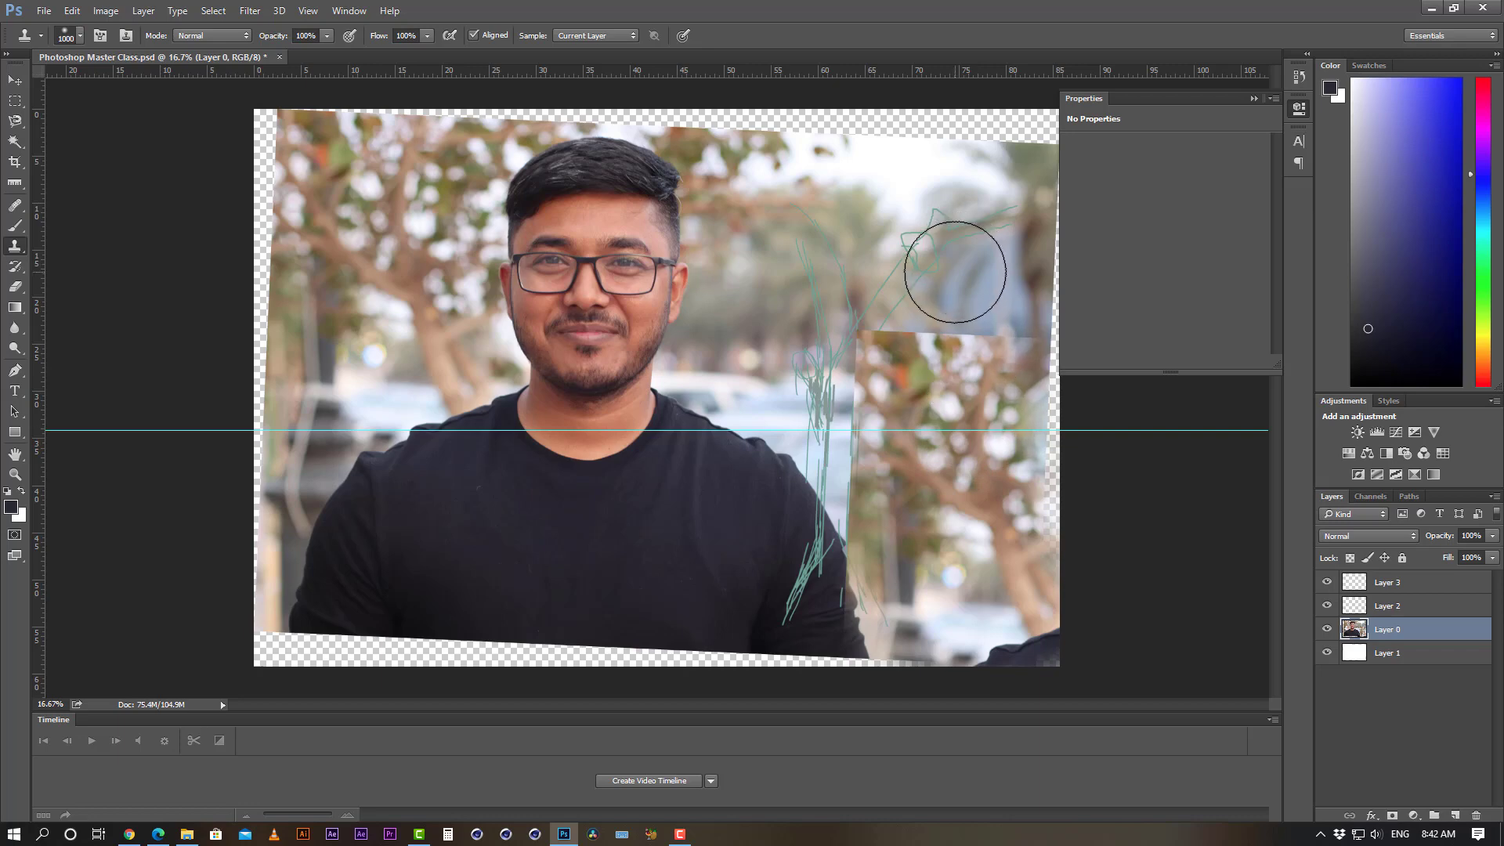
pyautogui.moveTo(945, 409)
pyautogui.mouseDown()
pyautogui.moveTo(948, 459)
pyautogui.moveTo(950, 386)
pyautogui.moveTo(956, 436)
pyautogui.moveTo(991, 333)
pyautogui.moveTo(1010, 442)
pyautogui.moveTo(1005, 571)
pyautogui.moveTo(1018, 447)
pyautogui.moveTo(921, 467)
pyautogui.mouseUp()
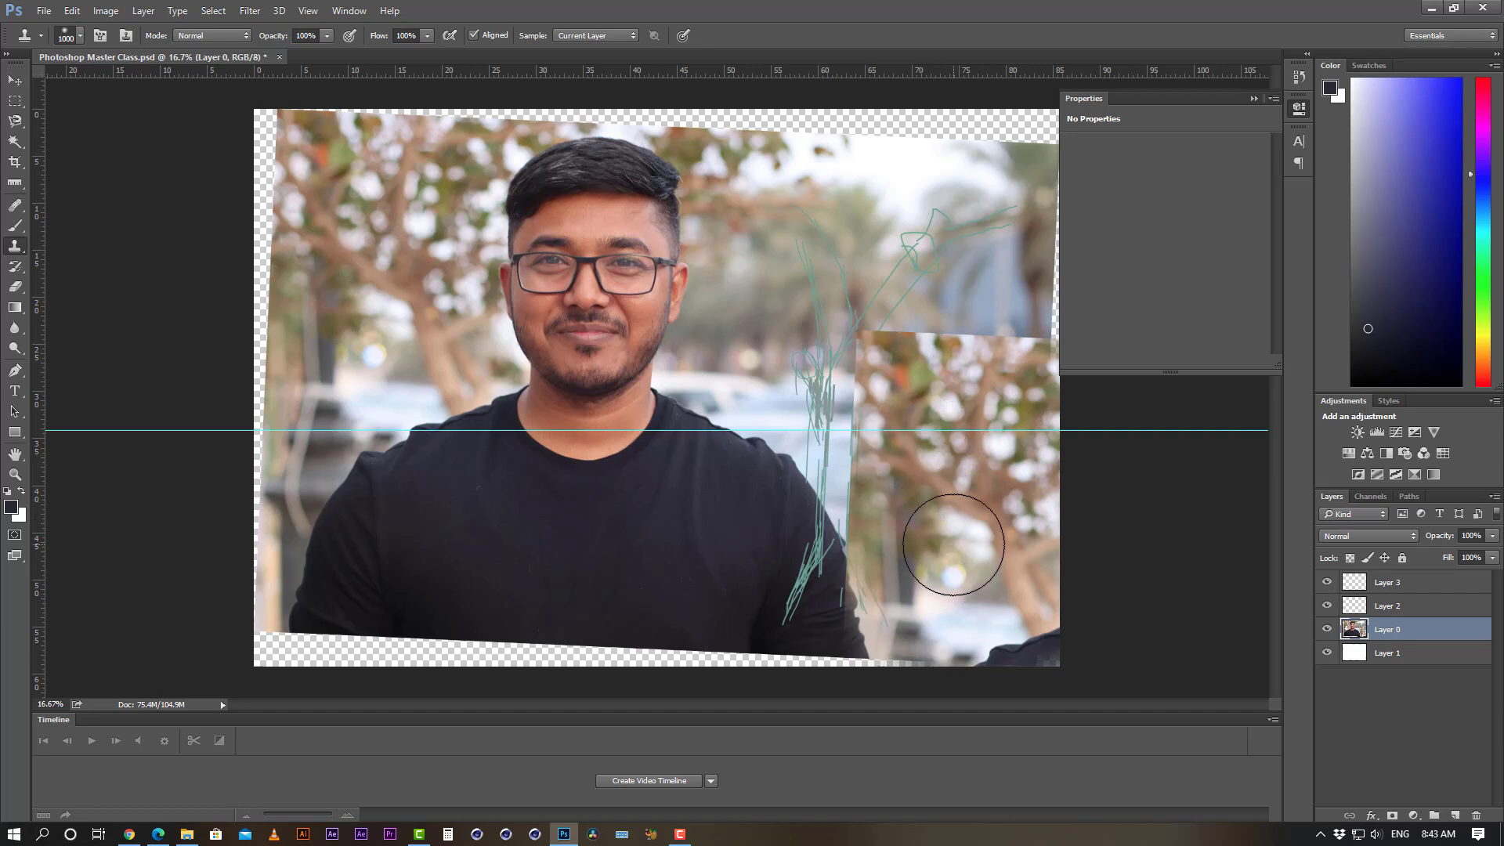
# - Undo the cloned branches over the car and reduce the Clone Stamp brush to 800 px
pyautogui.hotkey('ctrl', 'alt', 'z')
pyautogui.hotkey('ctrl', 'alt', 'z')
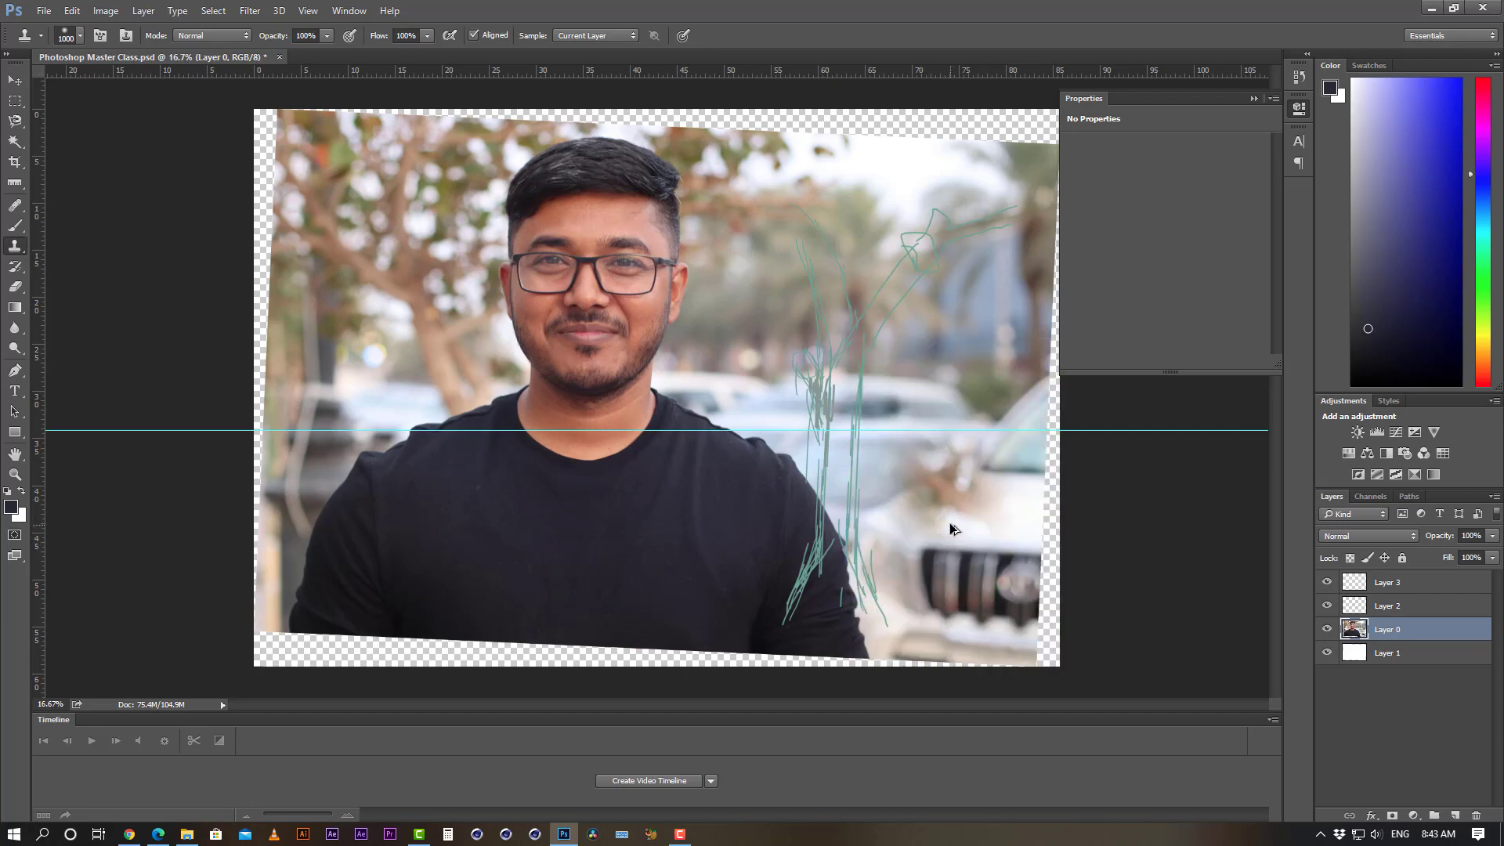
pyautogui.hotkey('ctrl', 'alt', 'z')
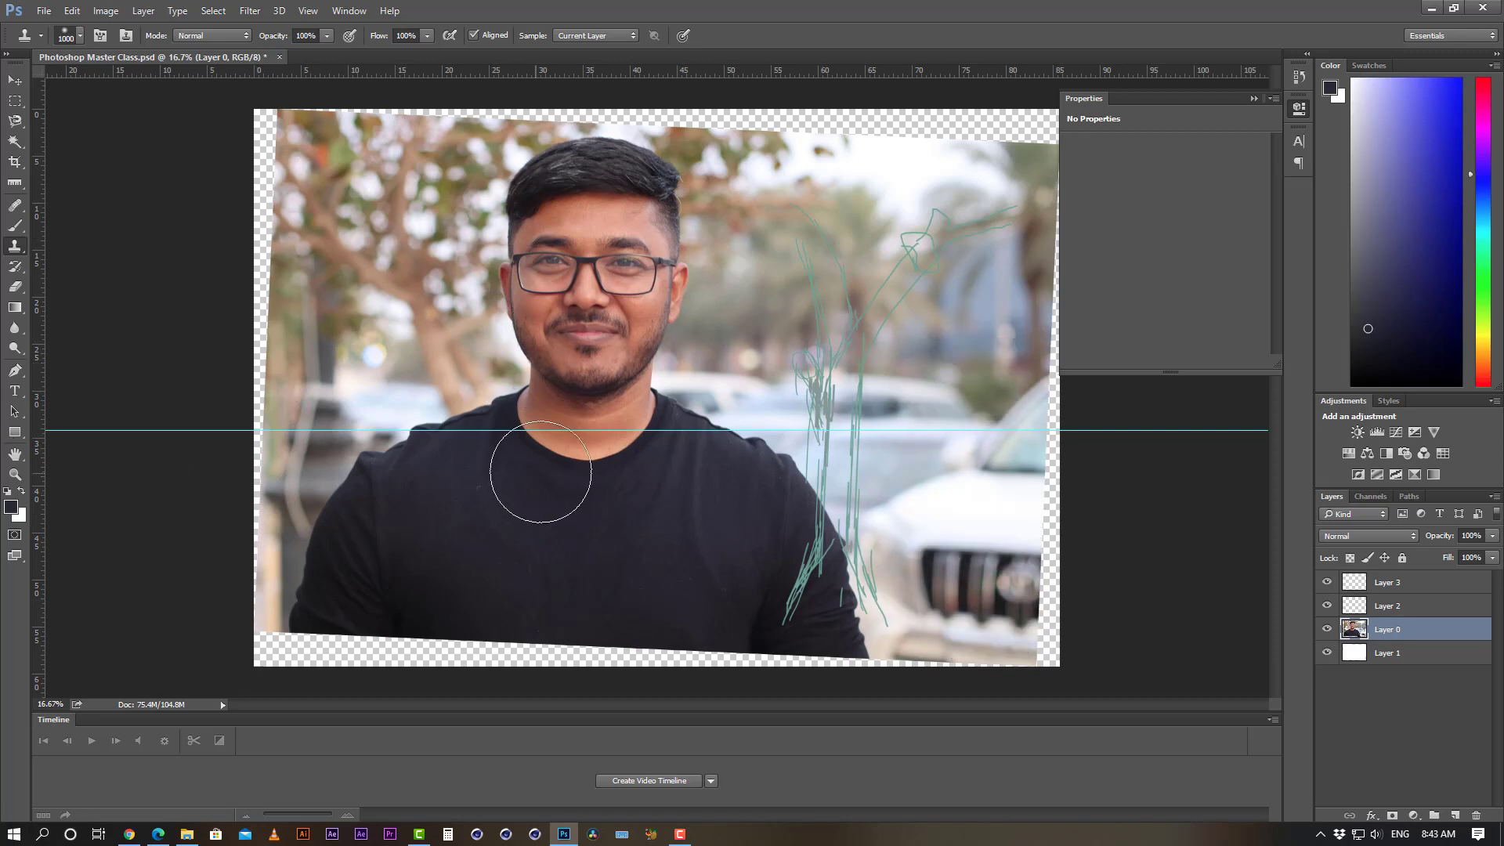
pyautogui.press('[')
pyautogui.press('[')
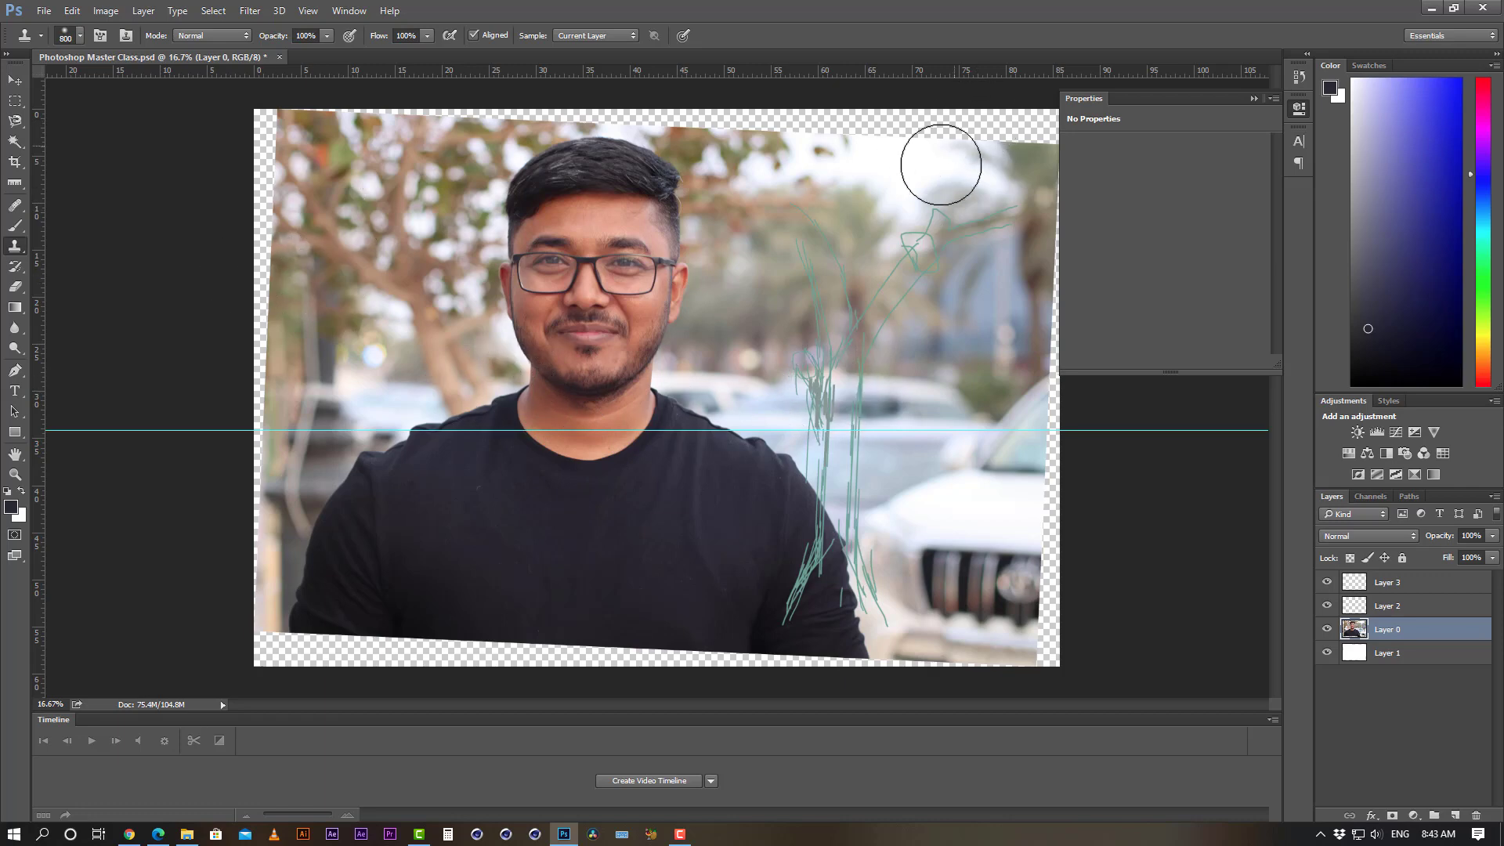
# - Create a new empty layer and move it directly beneath Layer 0
pyautogui.click(1434, 744)
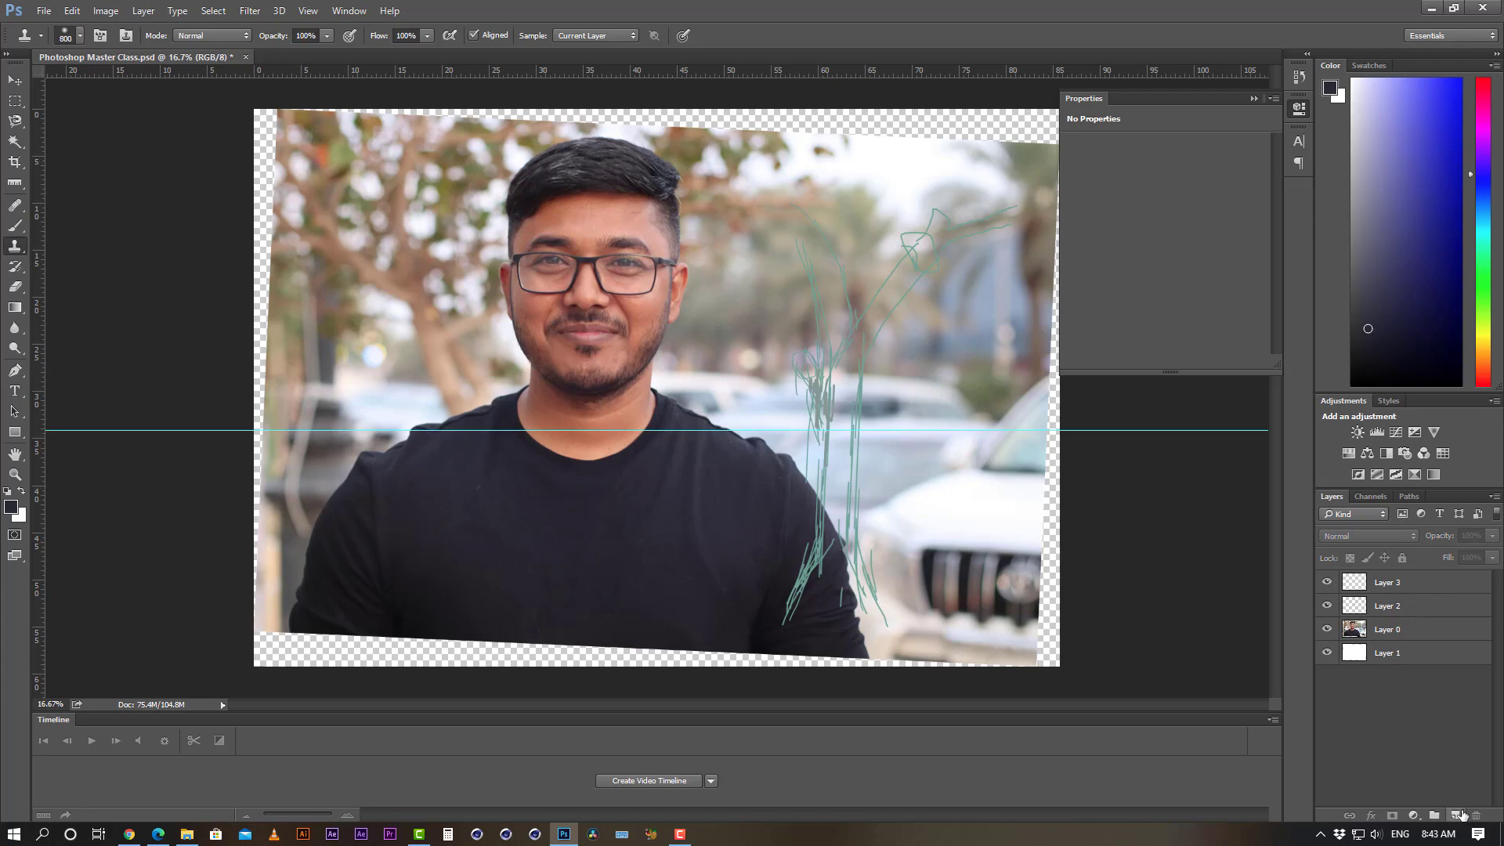
pyautogui.click(1460, 816)
pyautogui.moveTo(1424, 595); pyautogui.dragTo(1427, 665)
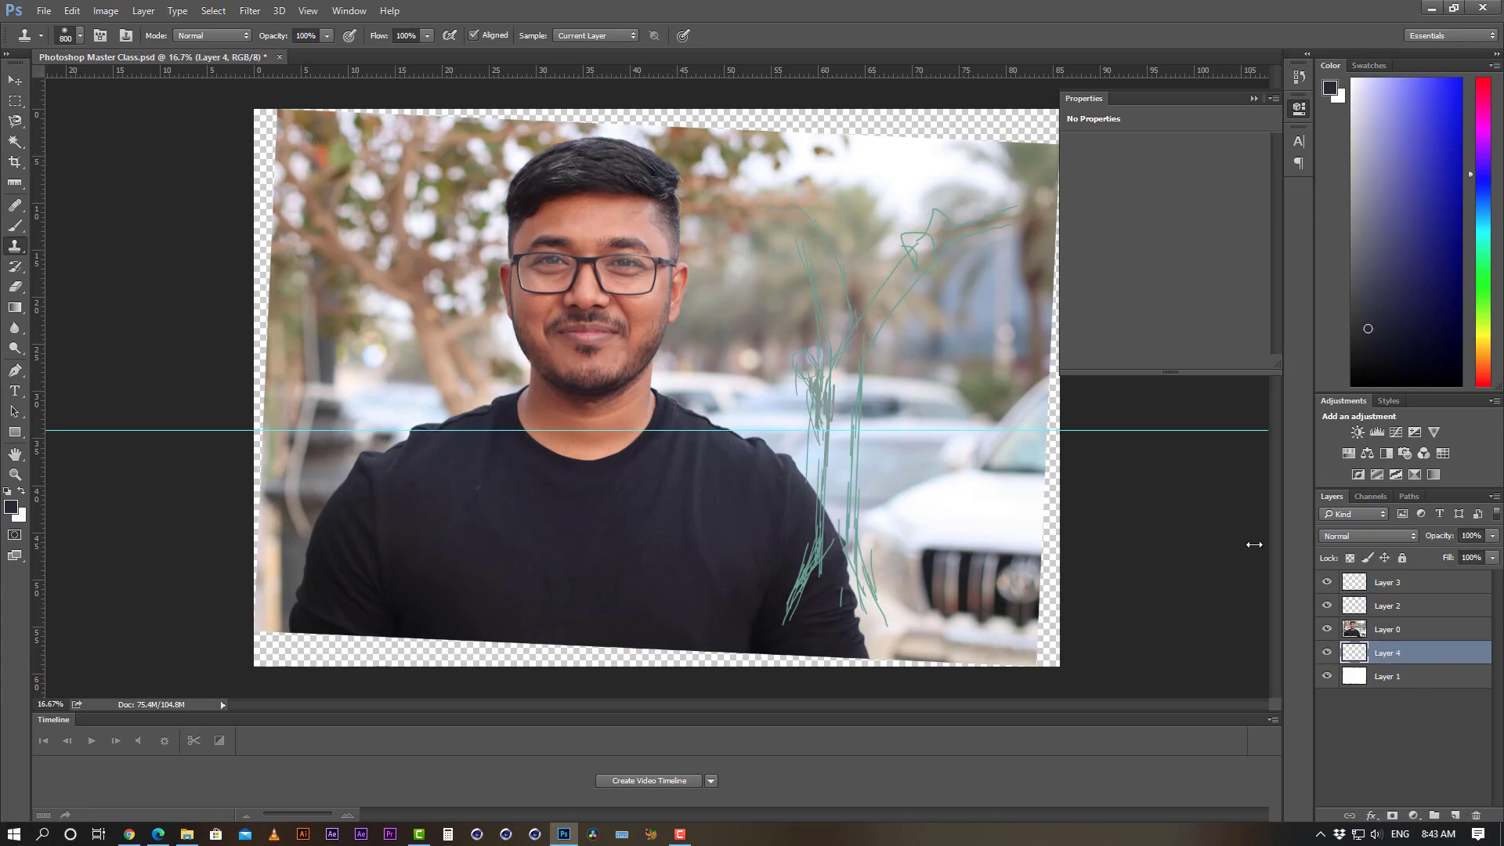
# - On Layer 0, clone the bright sky over the transparent strip along the photo's upper edge
pyautogui.click(1423, 631)
pyautogui.keyDown('alt'); pyautogui.click(891, 169); pyautogui.keyUp('alt')
pyautogui.moveTo(899, 127)
pyautogui.mouseDown()
pyautogui.moveTo(859, 119)
pyautogui.moveTo(986, 126)
pyautogui.moveTo(846, 127)
pyautogui.mouseUp()
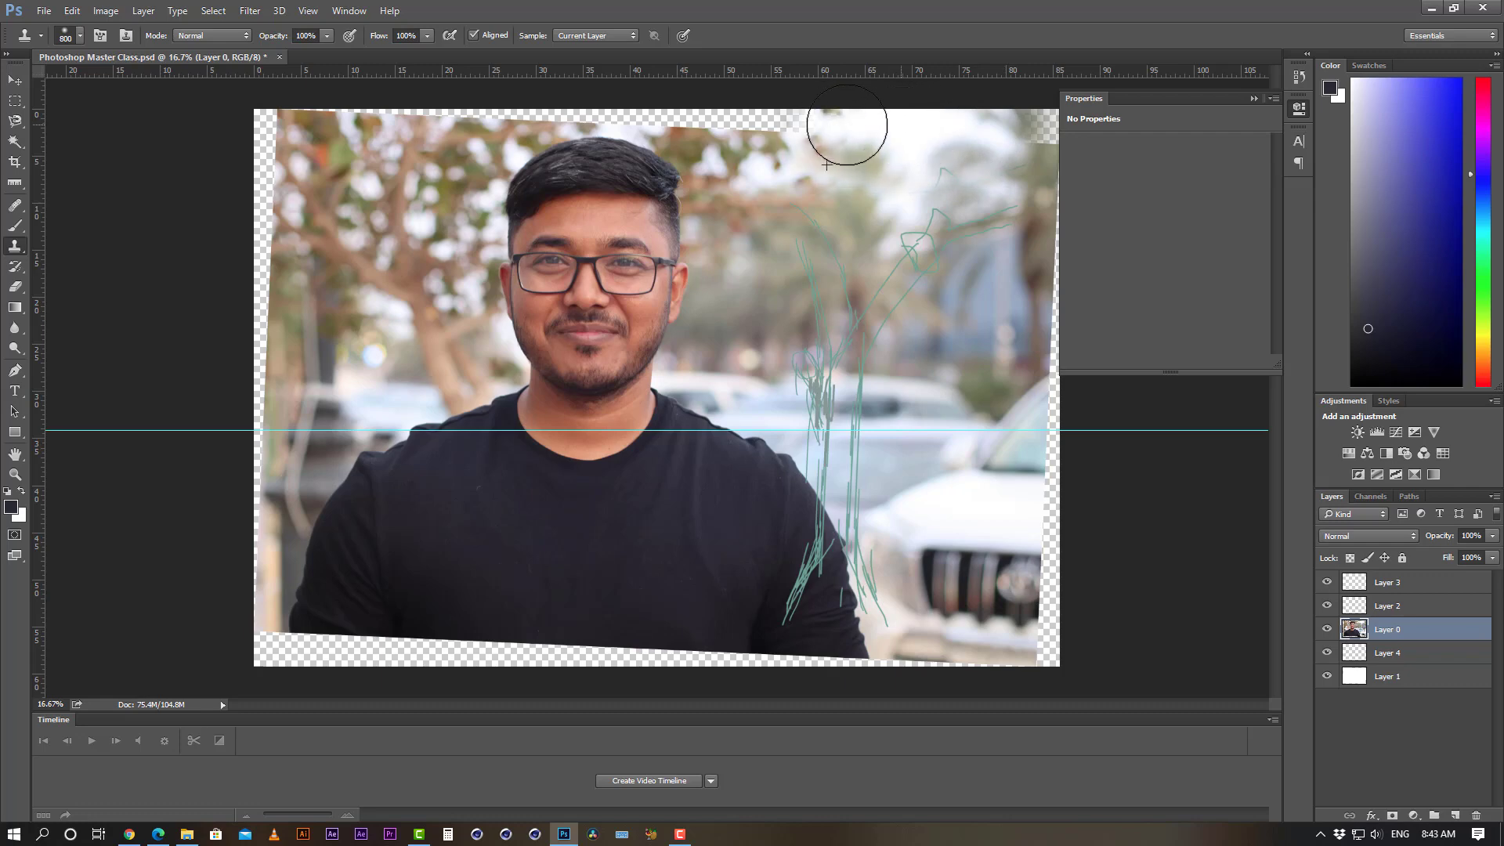
# - Clone the palm tree background into the transparent upper corner of the photo above the palm
pyautogui.keyDown('alt'); pyautogui.click(1038, 173); pyautogui.keyUp('alt')
pyautogui.moveTo(1046, 132)
pyautogui.mouseDown()
pyautogui.moveTo(1063, 126)
pyautogui.moveTo(1066, 150)
pyautogui.moveTo(990, 159)
pyautogui.moveTo(1088, 138)
pyautogui.moveTo(1046, 157)
pyautogui.mouseUp()
pyautogui.keyDown('alt'); pyautogui.click(1001, 173); pyautogui.keyUp('alt')
pyautogui.click(1040, 137)
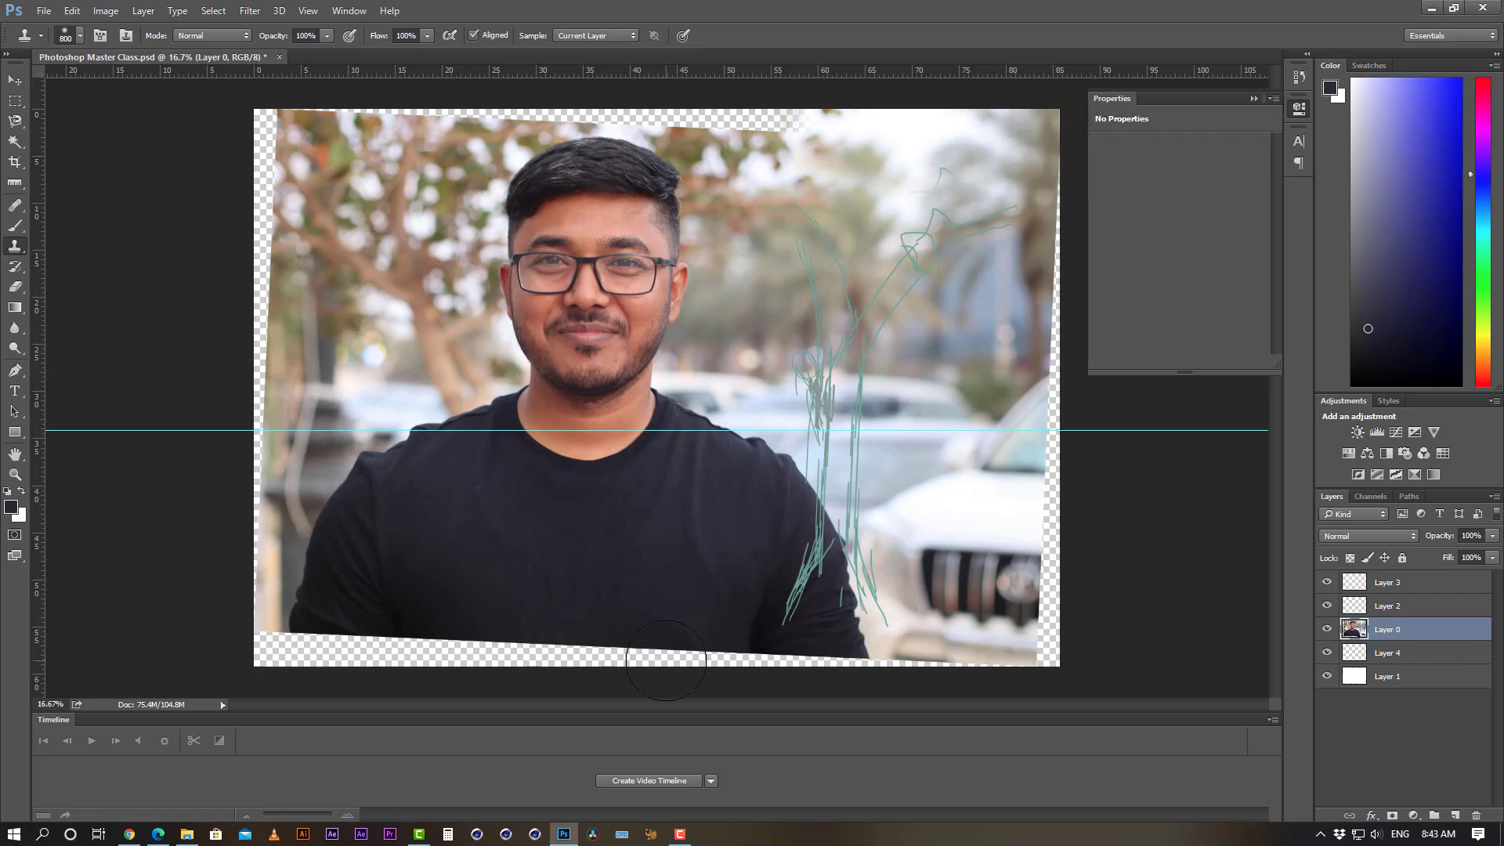
# - Try to clone the background over the green scribble beside the man, then undo the stroke
pyautogui.keyDown('alt'); pyautogui.click(973, 193); pyautogui.keyUp('alt')
pyautogui.moveTo(899, 146)
pyautogui.mouseDown()
pyautogui.moveTo(878, 204)
pyautogui.moveTo(969, 146)
pyautogui.mouseUp()
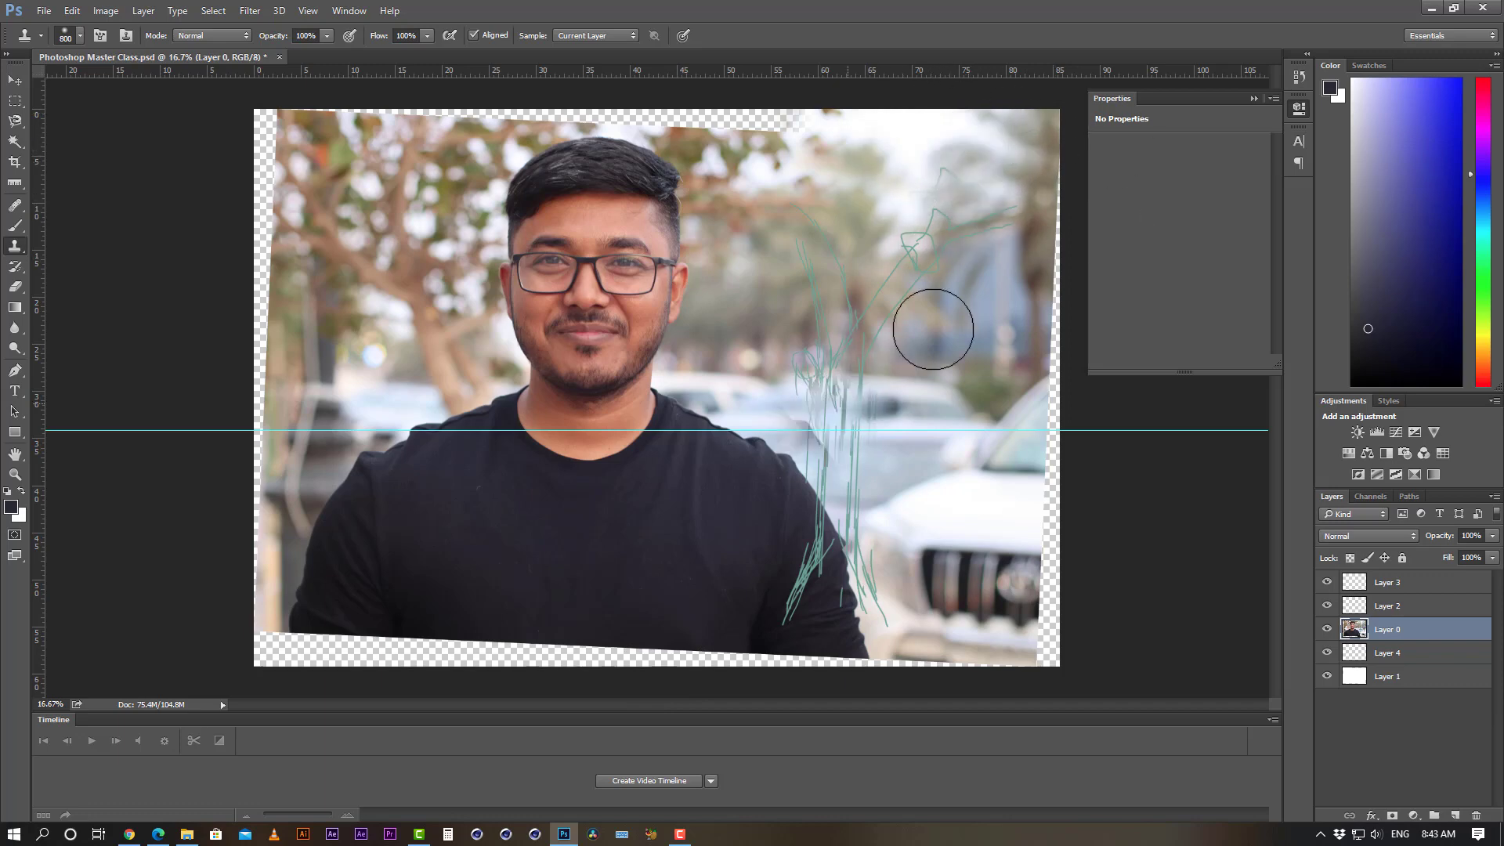
pyautogui.hotkey('ctrl', 'z')
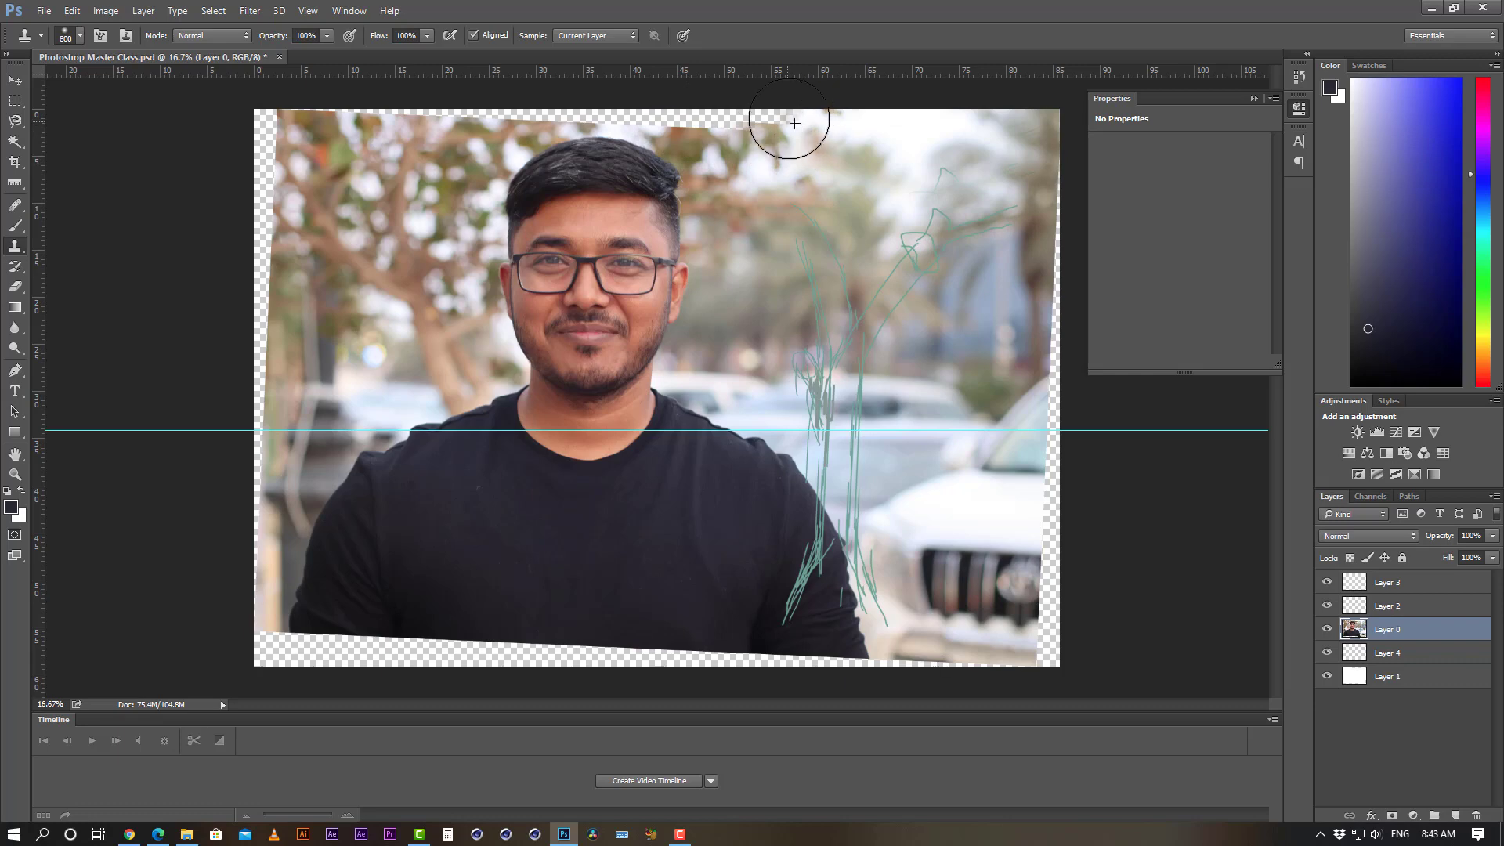
# - Reduce the Clone Stamp brush size to 300 px
pyautogui.press('[')
pyautogui.press('[')
pyautogui.press('[')
pyautogui.press('[')
pyautogui.press('[')
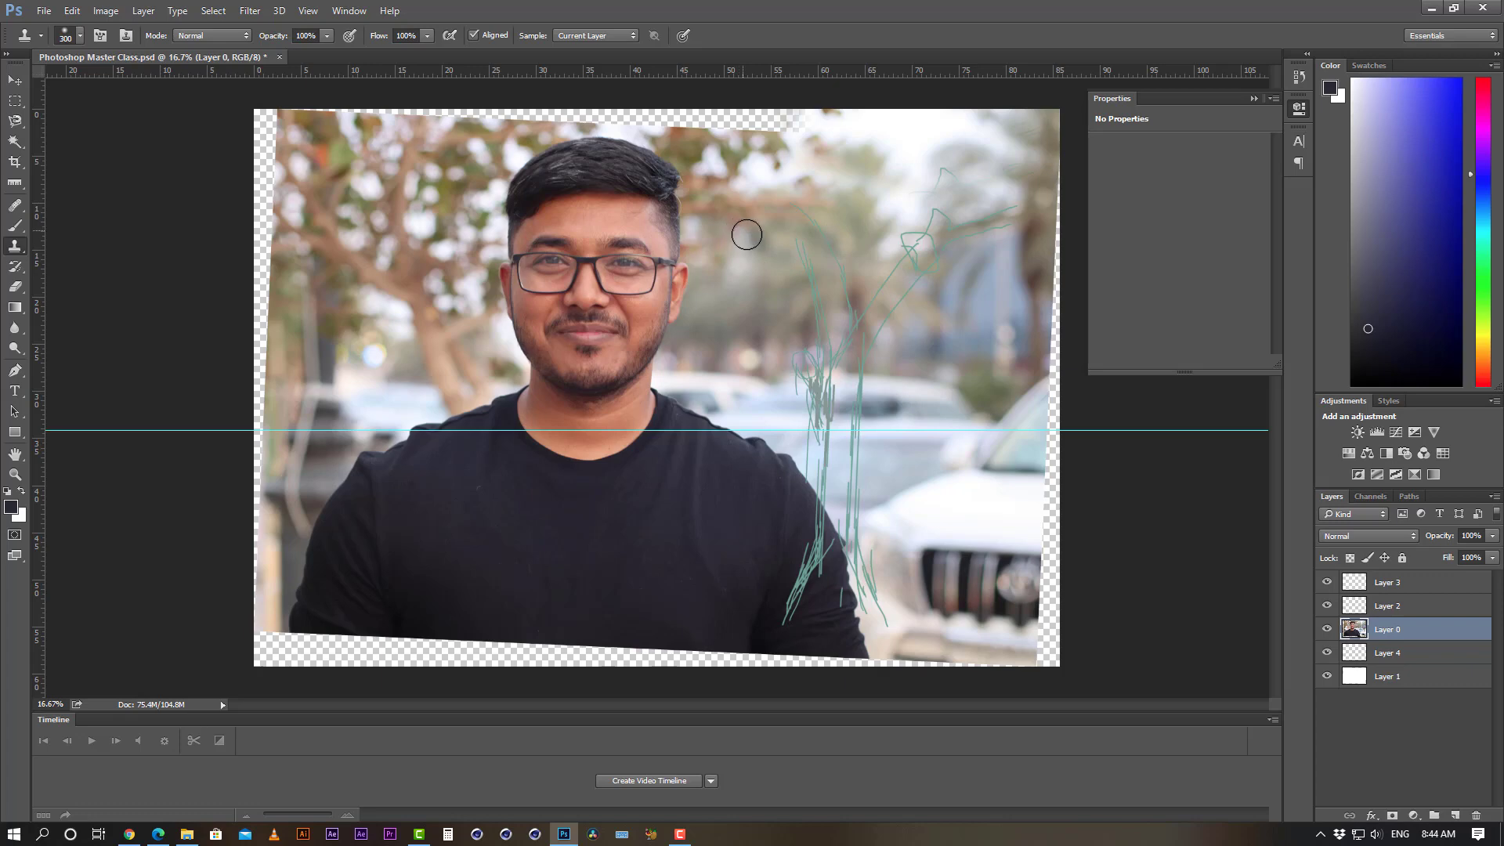
# - Clone the tree background over the transparent strip along the photo's upper edge, towards the man's hair
pyautogui.moveTo(793, 133)
pyautogui.mouseDown()
pyautogui.moveTo(765, 119)
pyautogui.moveTo(860, 120)
pyautogui.moveTo(751, 117)
pyautogui.moveTo(745, 136)
pyautogui.moveTo(736, 113)
pyautogui.moveTo(698, 145)
pyautogui.mouseUp()
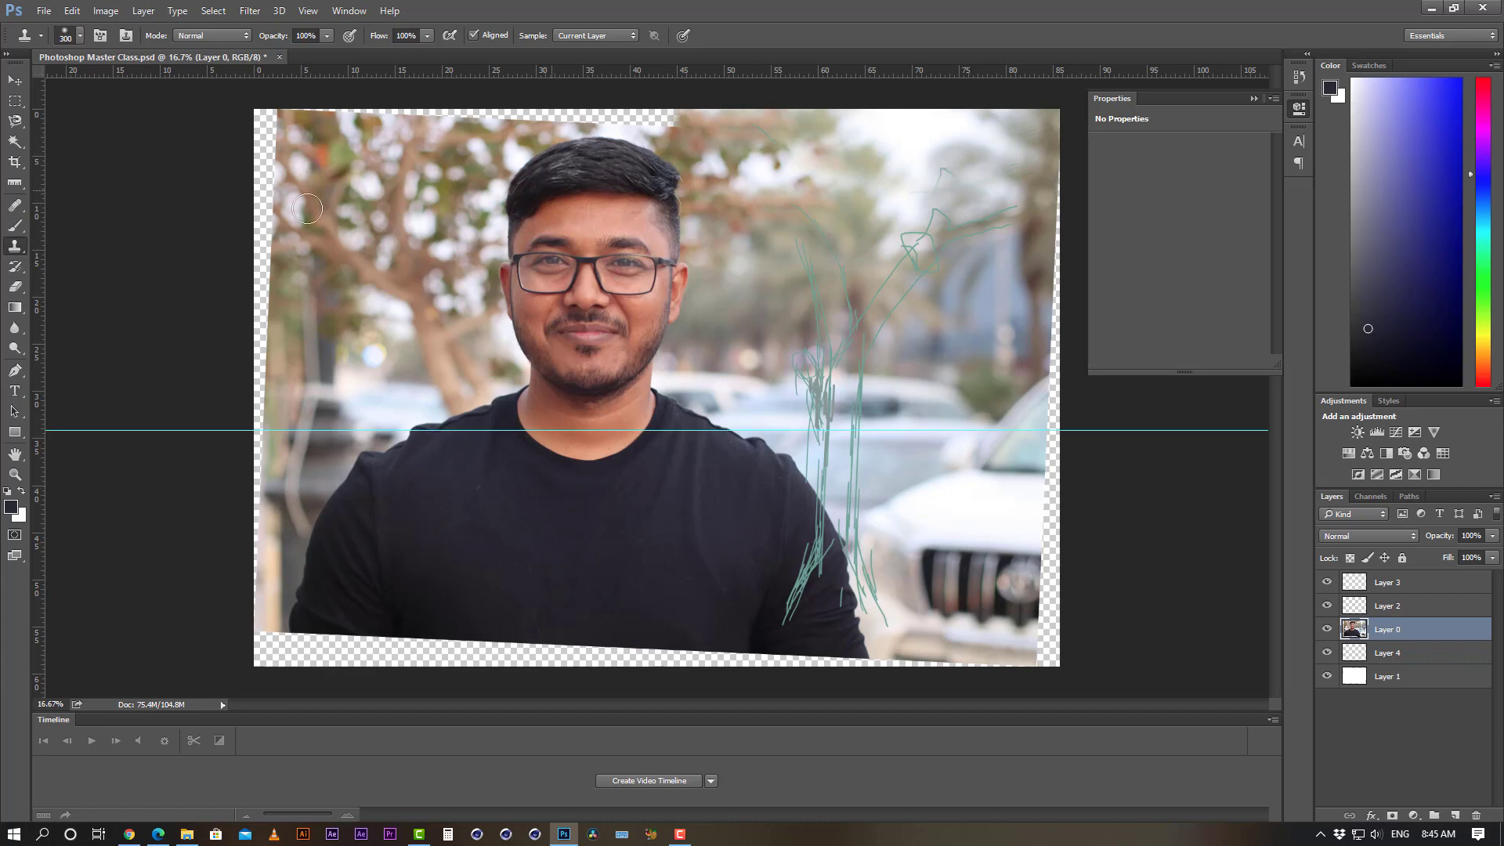
# - Look over the Stamp and History Brush tool variants and try the History Brush on the background beside the man
pyautogui.rightClick(15, 245)
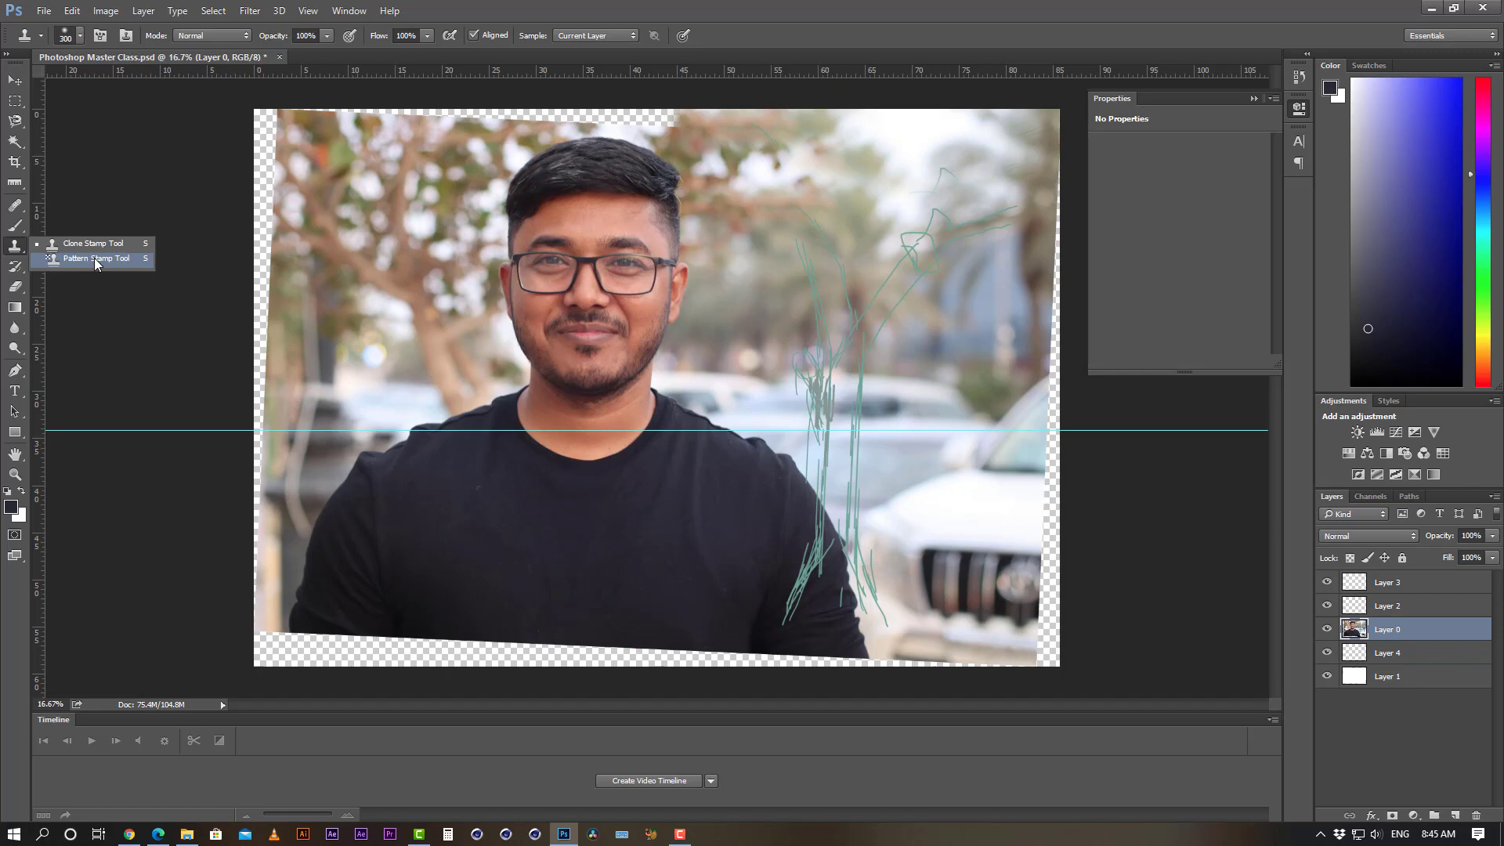
pyautogui.click(17, 267)
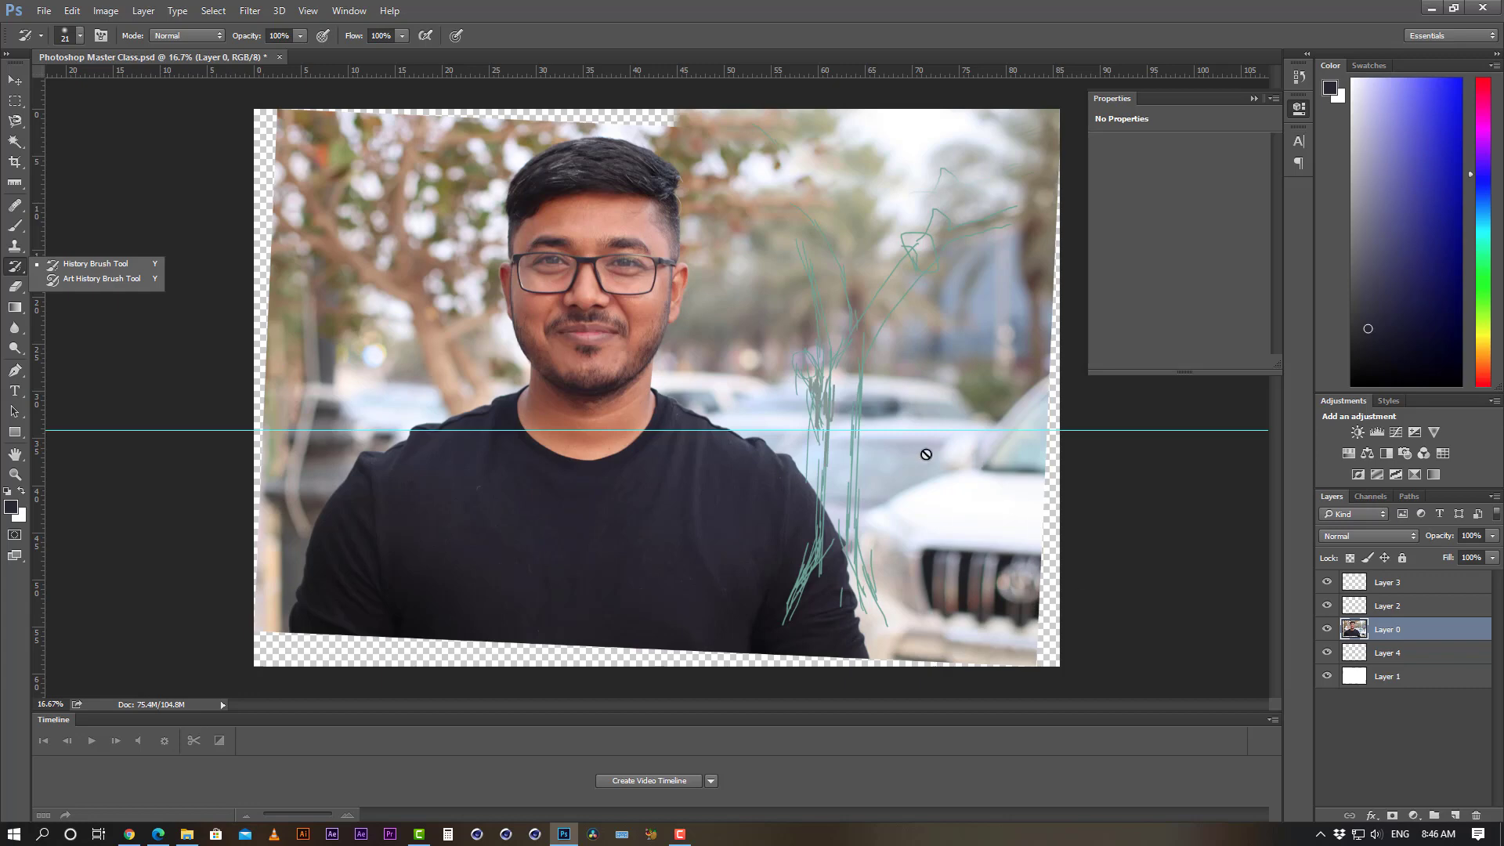
pyautogui.click(102, 394)
pyautogui.click(750, 327)
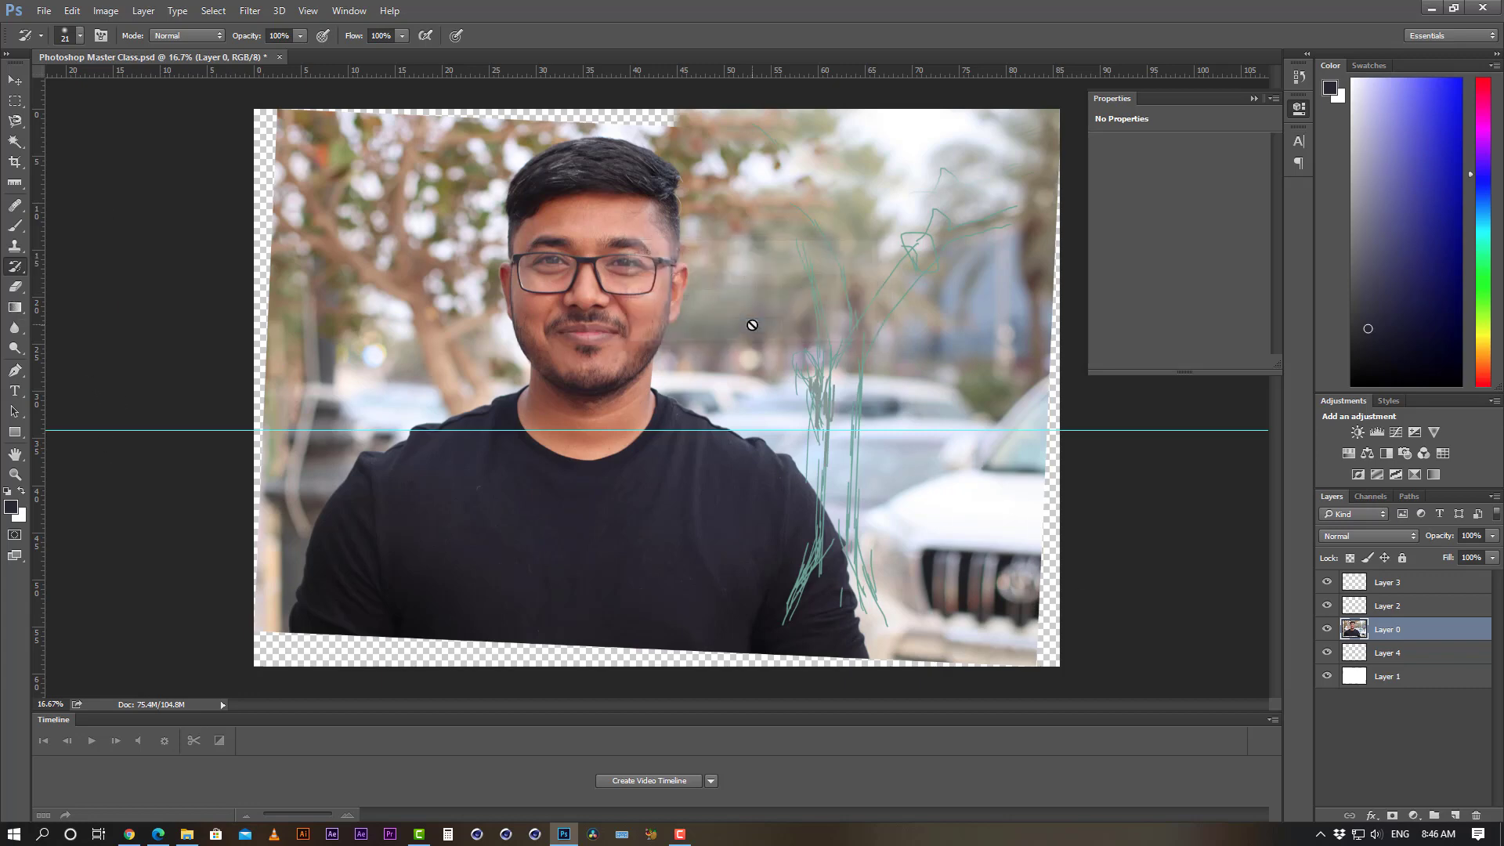
# - With the Eraser tool at 13 px, erase a thin line along the photo's upper edge on Layer 0
pyautogui.click(14, 286)
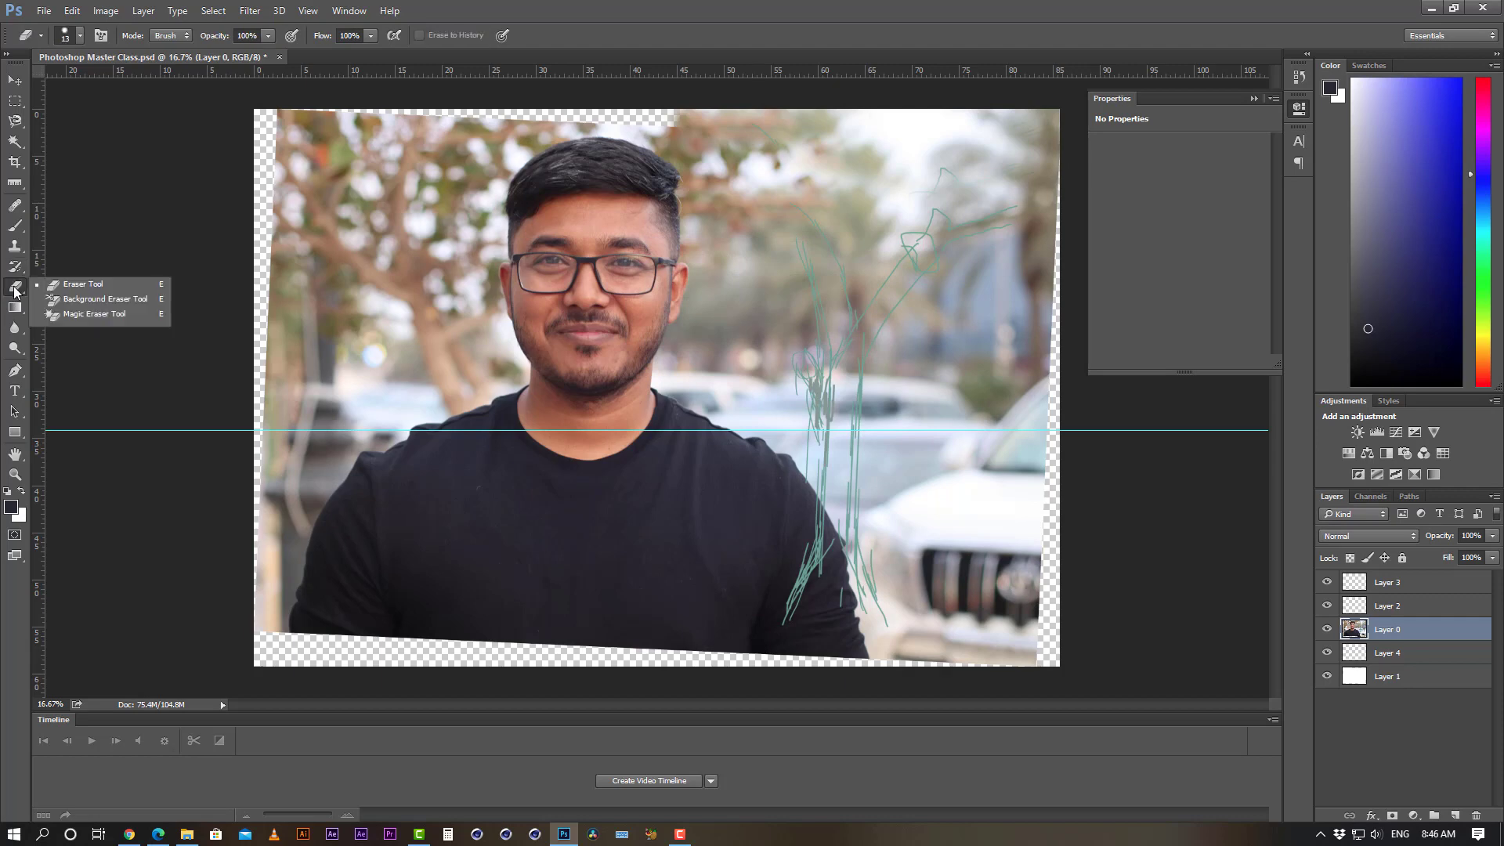
pyautogui.click(110, 284)
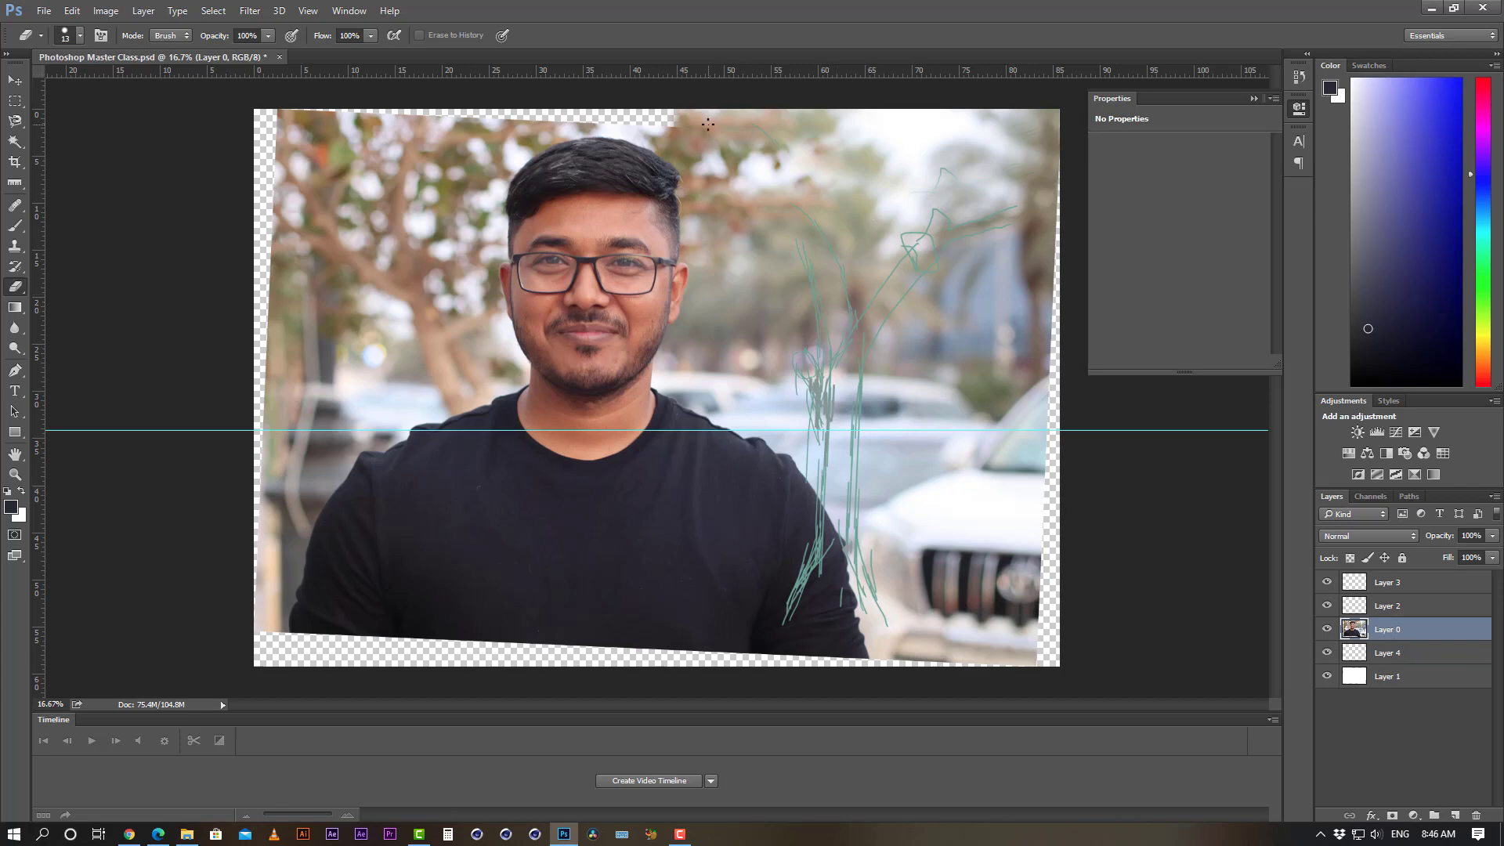
pyautogui.moveTo(666, 114); pyautogui.dragTo(889, 115)
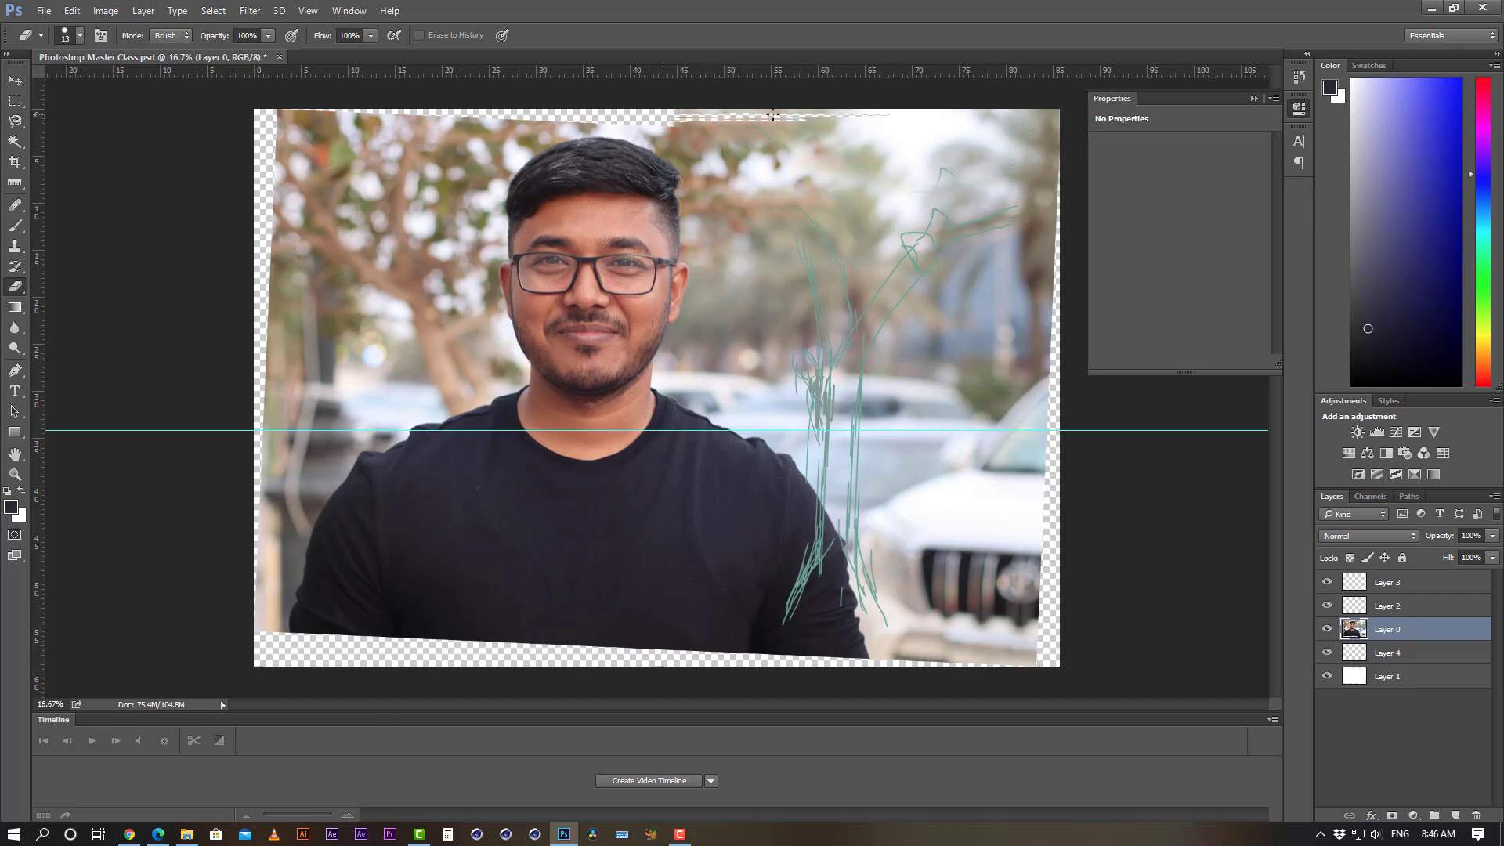
# - Enlarge the Eraser to 100 px and erase the photo's upper edge and the upper part of its right edge
pyautogui.press(']')
pyautogui.press(']')
pyautogui.press(']')
pyautogui.press(']')
pyautogui.press(']')
pyautogui.press(']')
pyautogui.moveTo(718, 113)
pyautogui.mouseDown()
pyautogui.moveTo(1070, 108)
pyautogui.moveTo(1048, 133)
pyautogui.moveTo(1037, 94)
pyautogui.moveTo(1068, 160)
pyautogui.moveTo(1044, 224)
pyautogui.moveTo(1044, 317)
pyautogui.moveTo(1048, 153)
pyautogui.moveTo(1048, 305)
pyautogui.moveTo(1062, 169)
pyautogui.mouseUp()
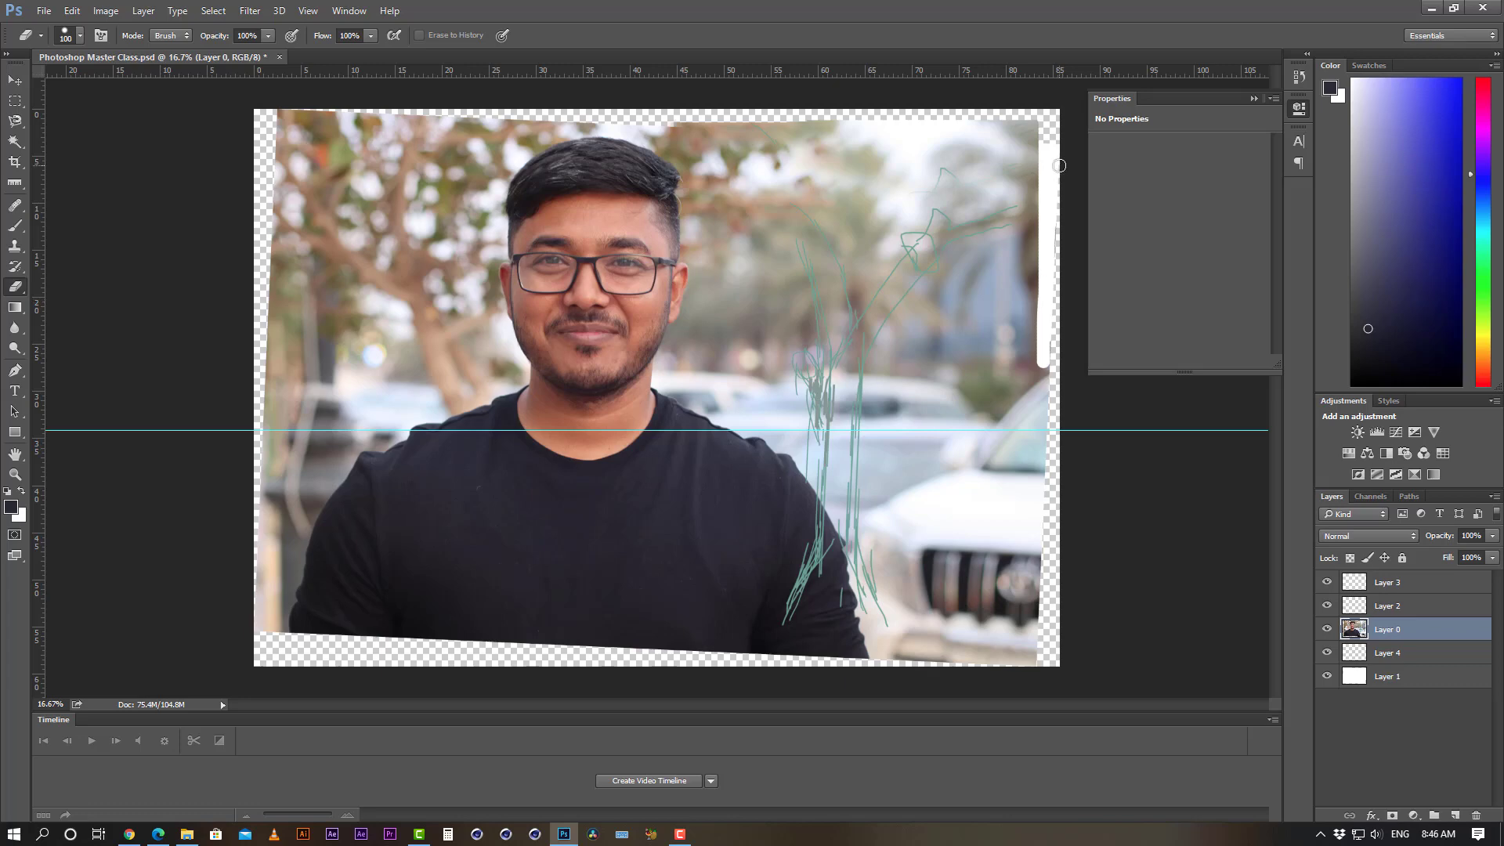
# - Hide Layer 1 and erase the remaining strip down the photo's right edge on Layer 0
pyautogui.click(1327, 676)
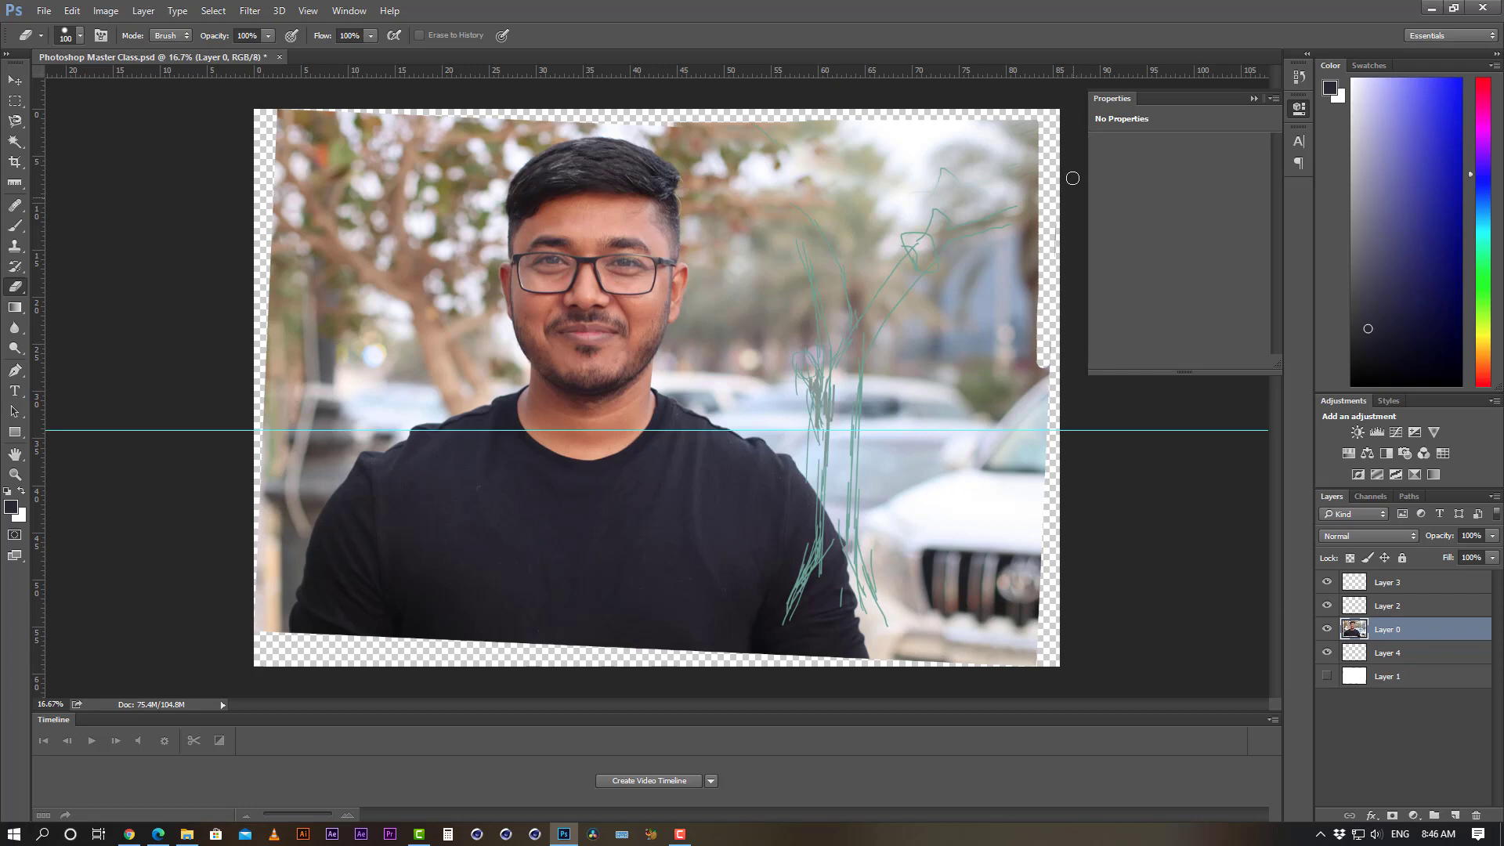
pyautogui.moveTo(1050, 406)
pyautogui.mouseDown()
pyautogui.moveTo(1046, 318)
pyautogui.moveTo(1043, 602)
pyautogui.mouseUp()
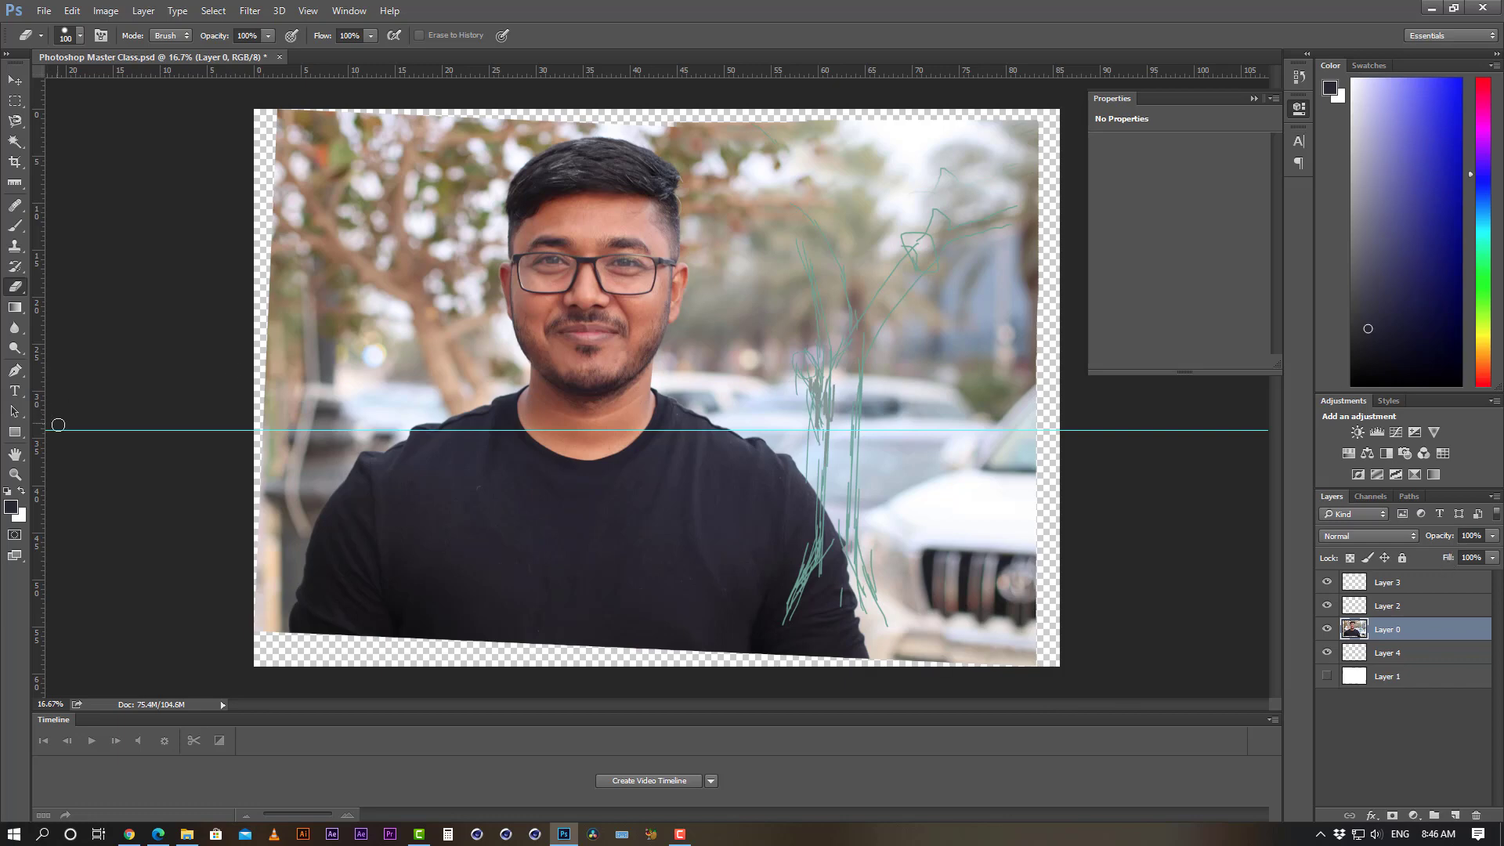
# - Try the Background Eraser on the cars behind the man, then undo the stroke
pyautogui.click(15, 286)
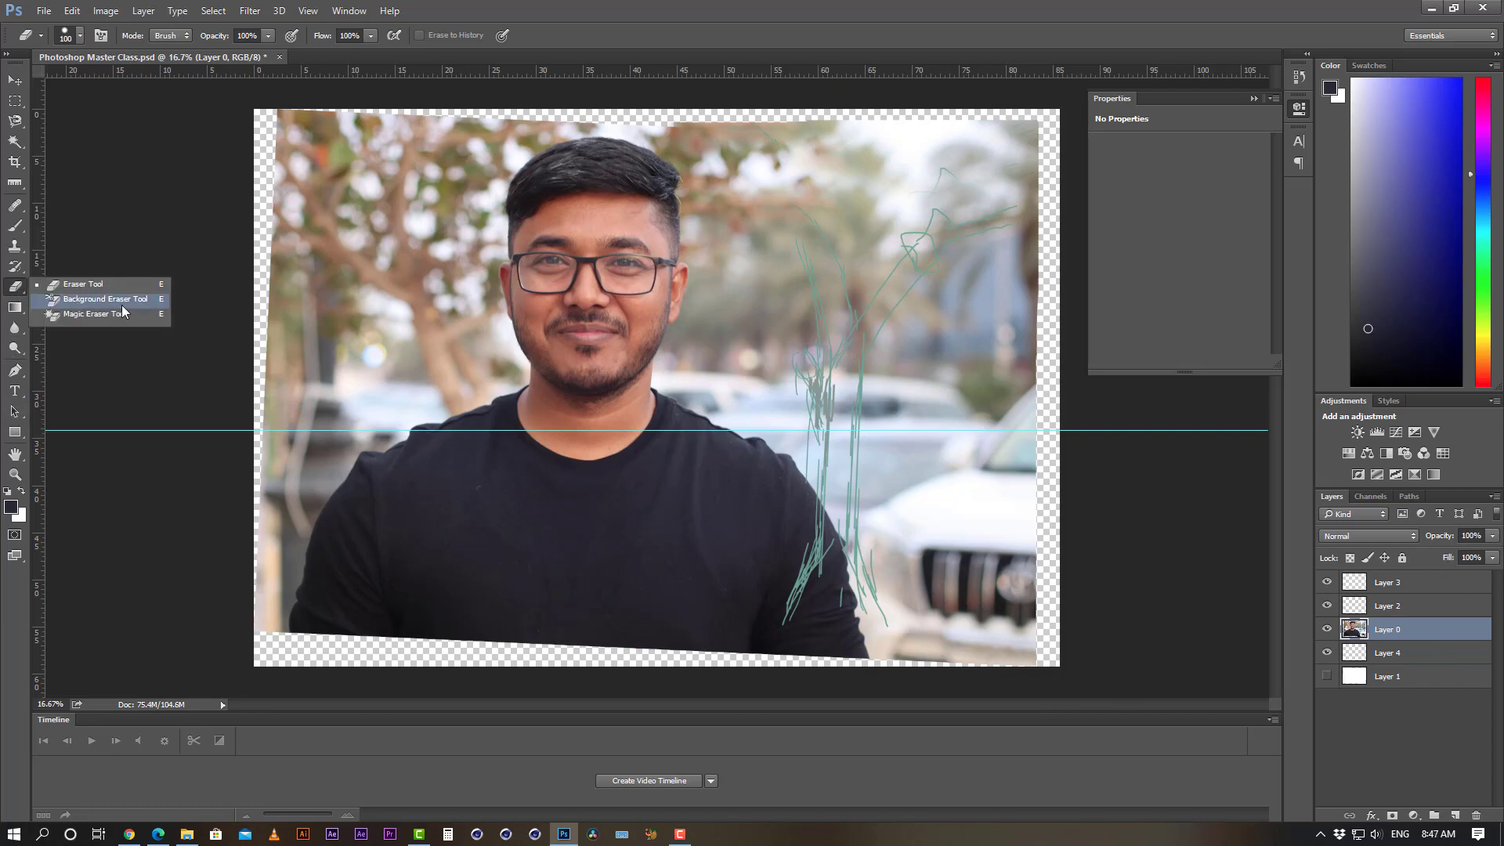
pyautogui.click(120, 300)
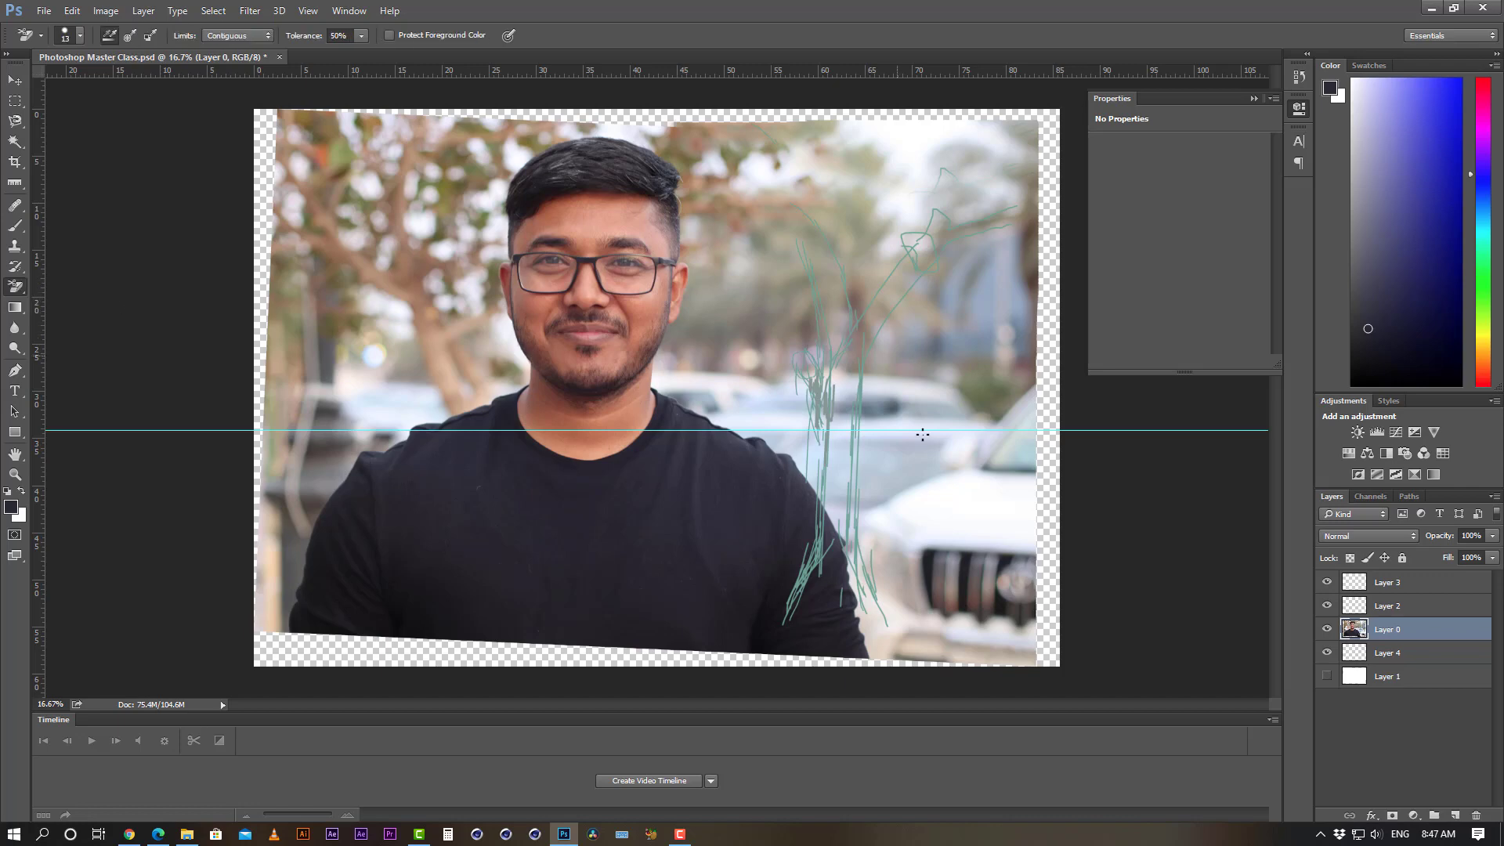
pyautogui.moveTo(917, 453)
pyautogui.mouseDown()
pyautogui.moveTo(935, 520)
pyautogui.moveTo(863, 490)
pyautogui.moveTo(951, 468)
pyautogui.mouseUp()
pyautogui.hotkey('ctrl', 'z')
# - Try the Magic Eraser on the background beside the man's neck and on the parked cars, undoing each erasure
pyautogui.rightClick(12, 287)
pyautogui.click(134, 313)
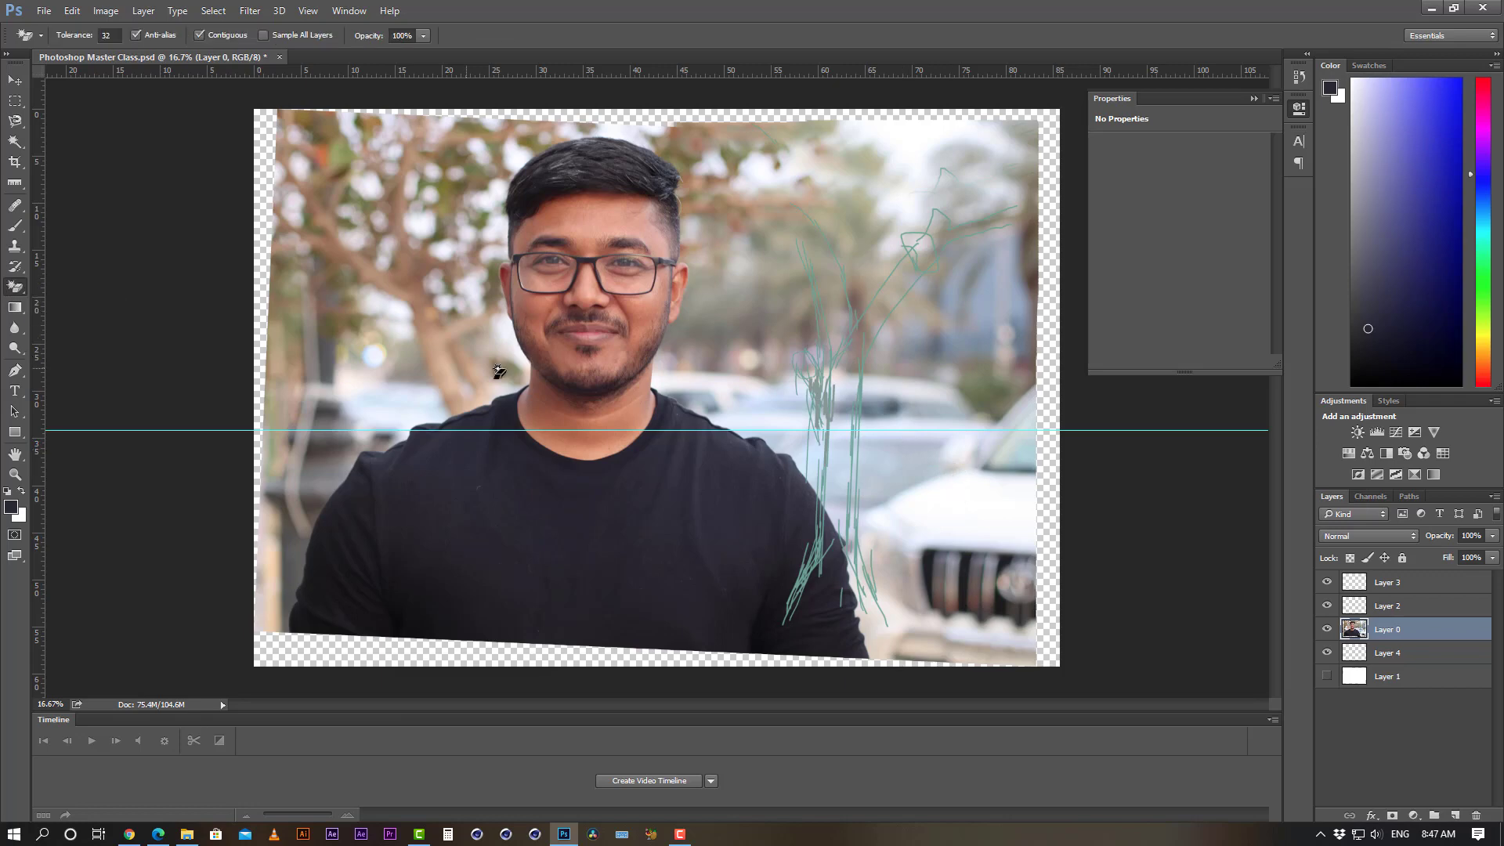
pyautogui.click(468, 369)
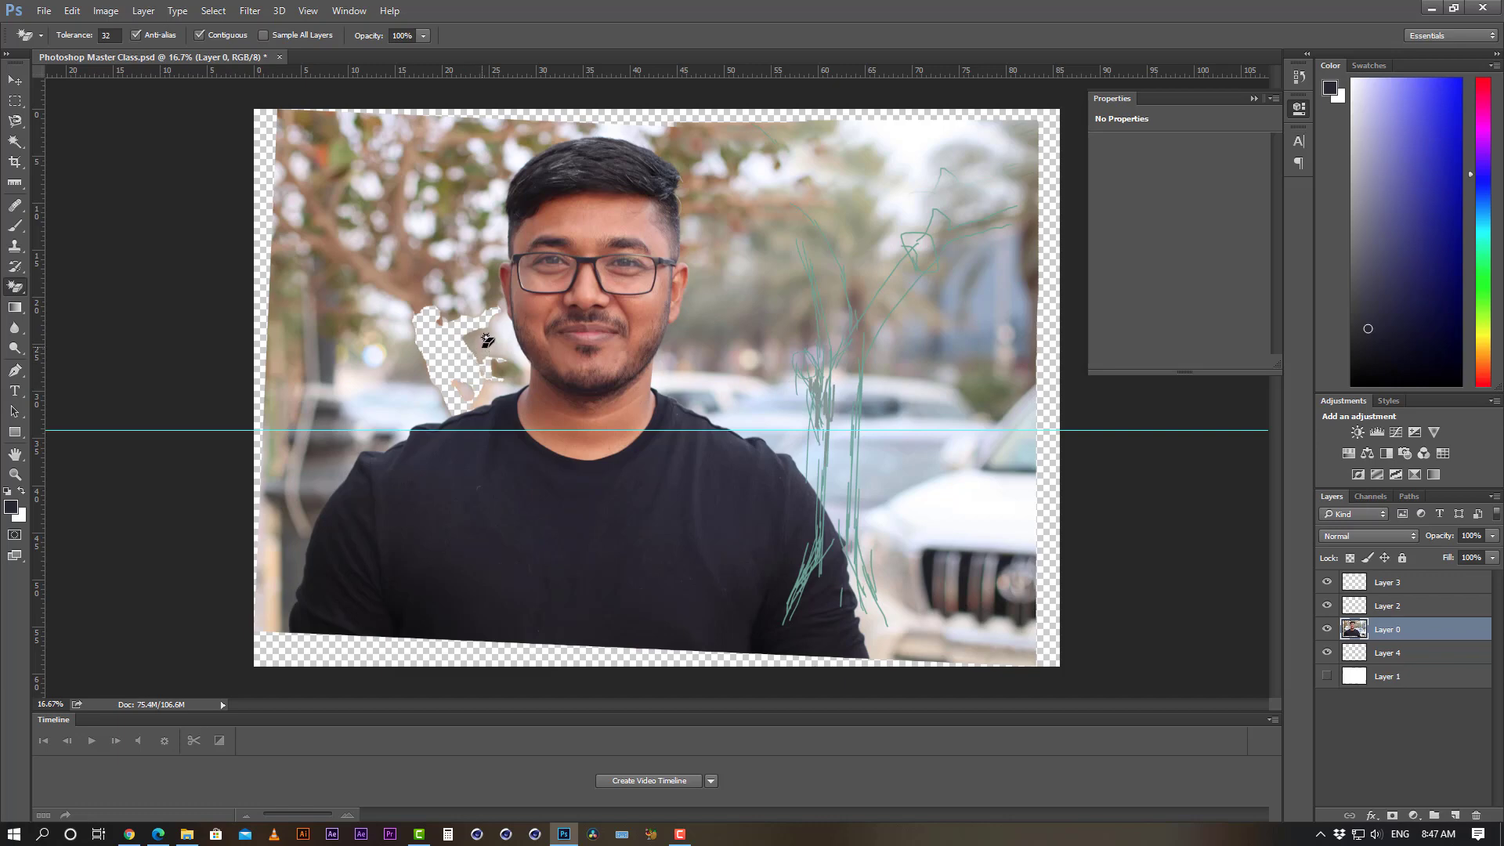
pyautogui.hotkey('ctrl', 'z')
pyautogui.click(945, 502)
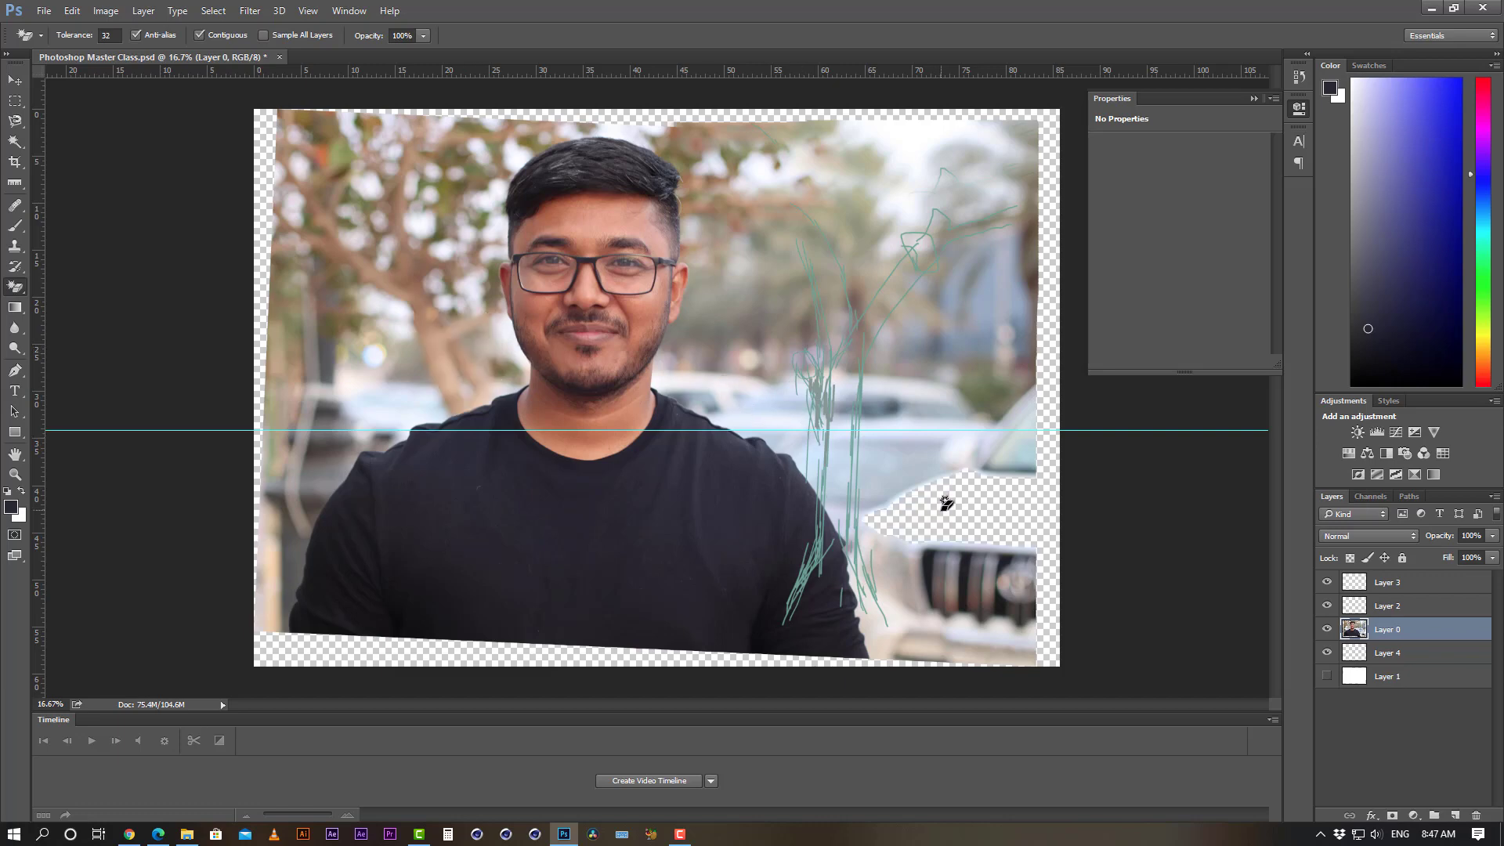
pyautogui.hotkey('ctrl', 'z')
pyautogui.click(908, 462)
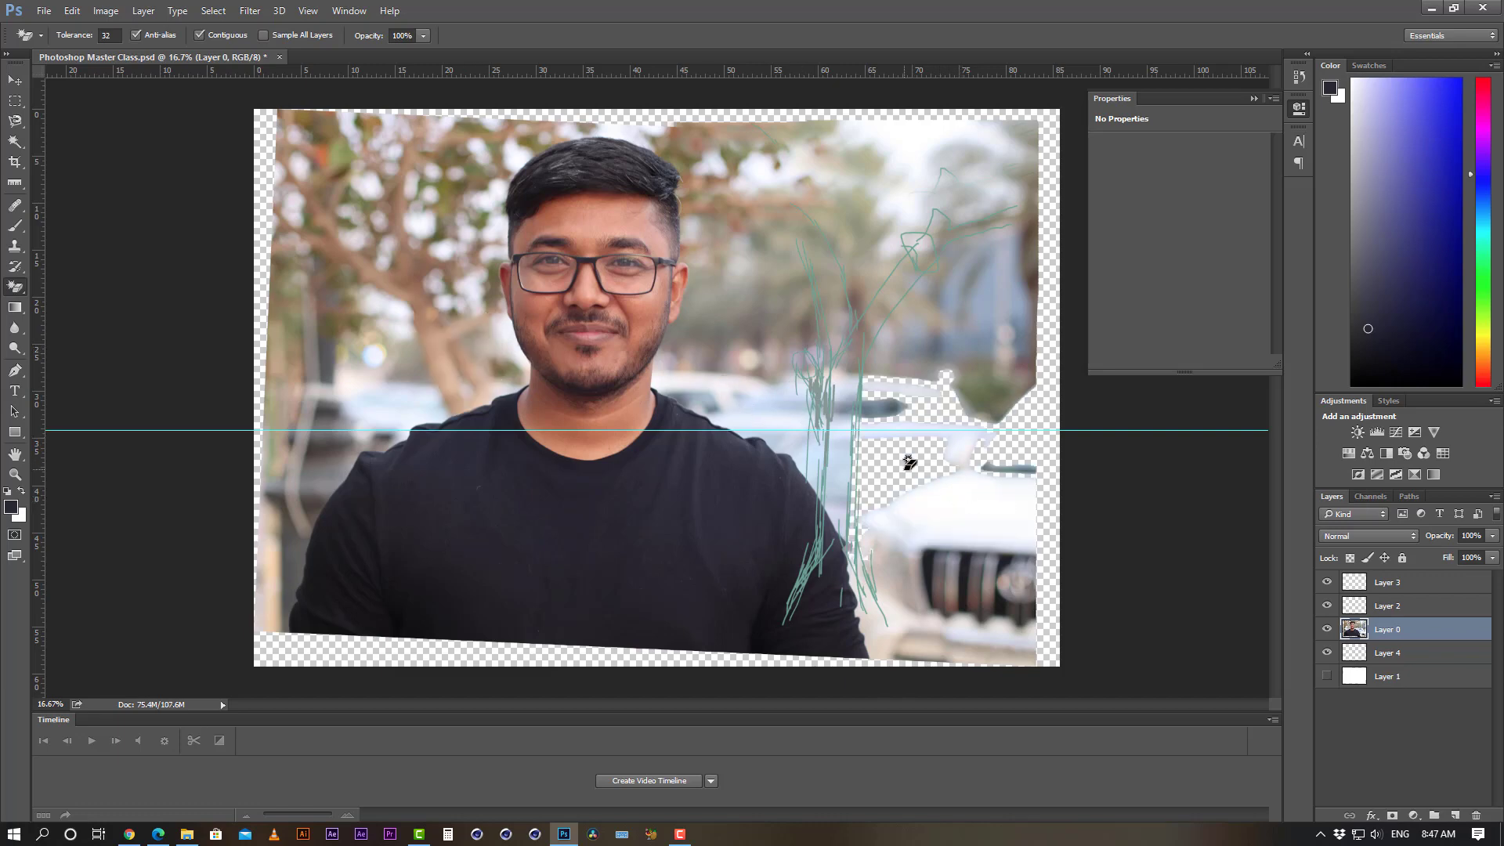
pyautogui.hotkey('ctrl', 'z')
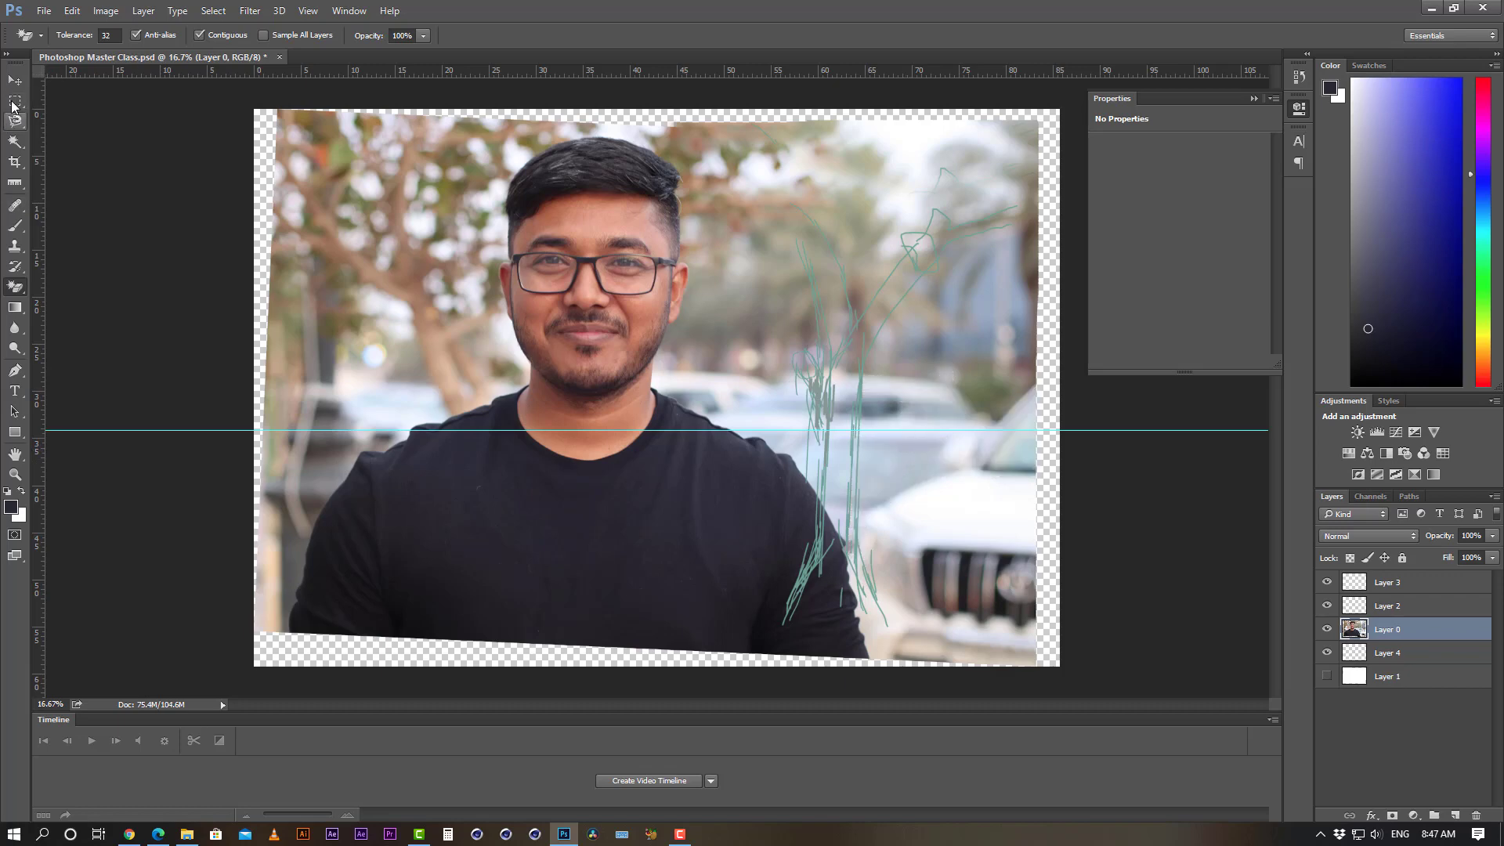
# - Try the Magic Eraser on the man's black T-shirt, then undo the erasure
pyautogui.click(14, 102)
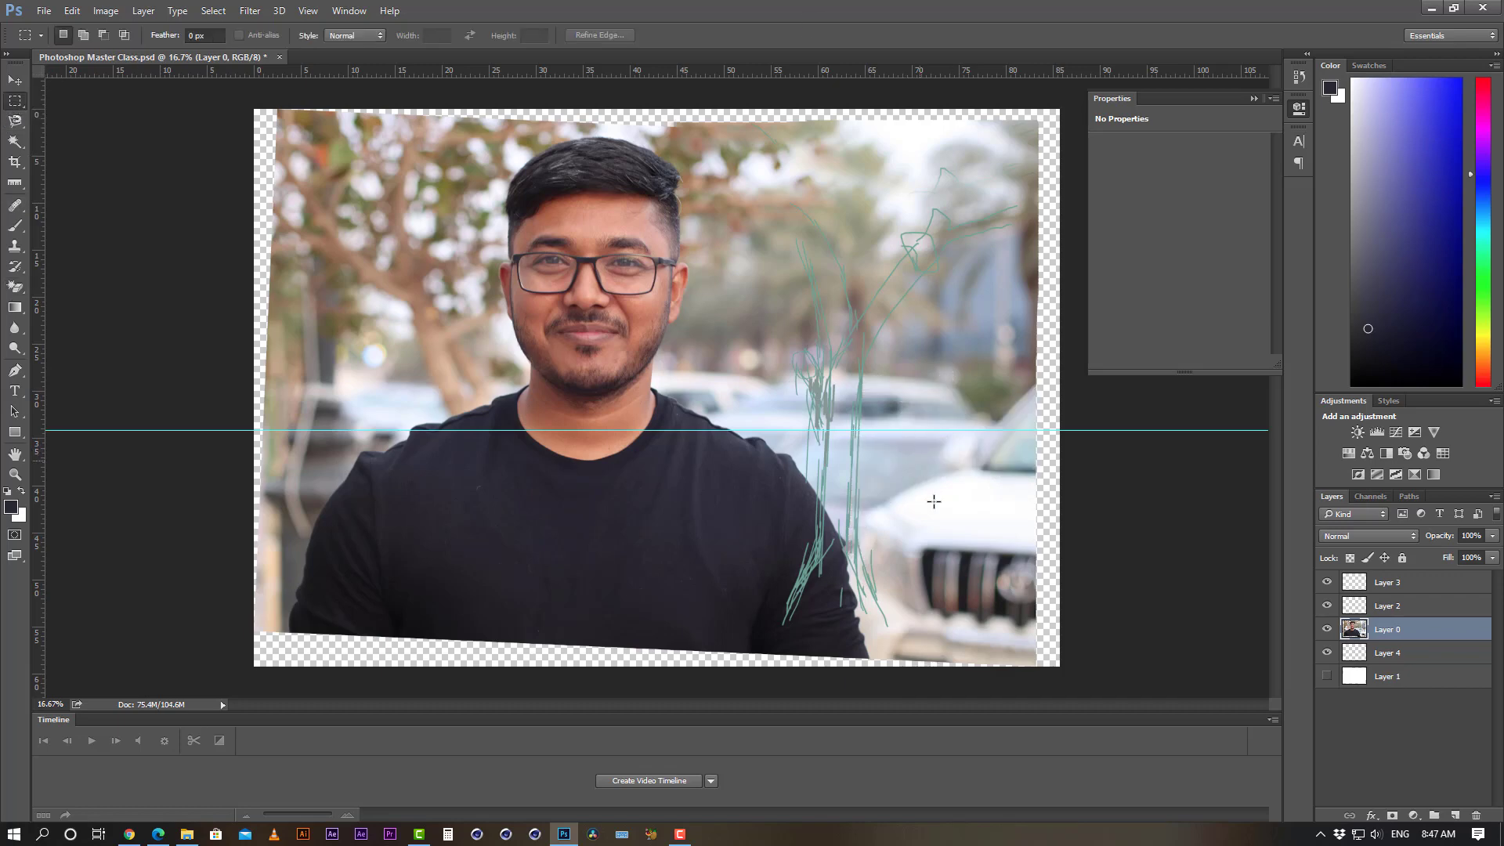
pyautogui.click(16, 288)
pyautogui.click(17, 294)
pyautogui.click(89, 317)
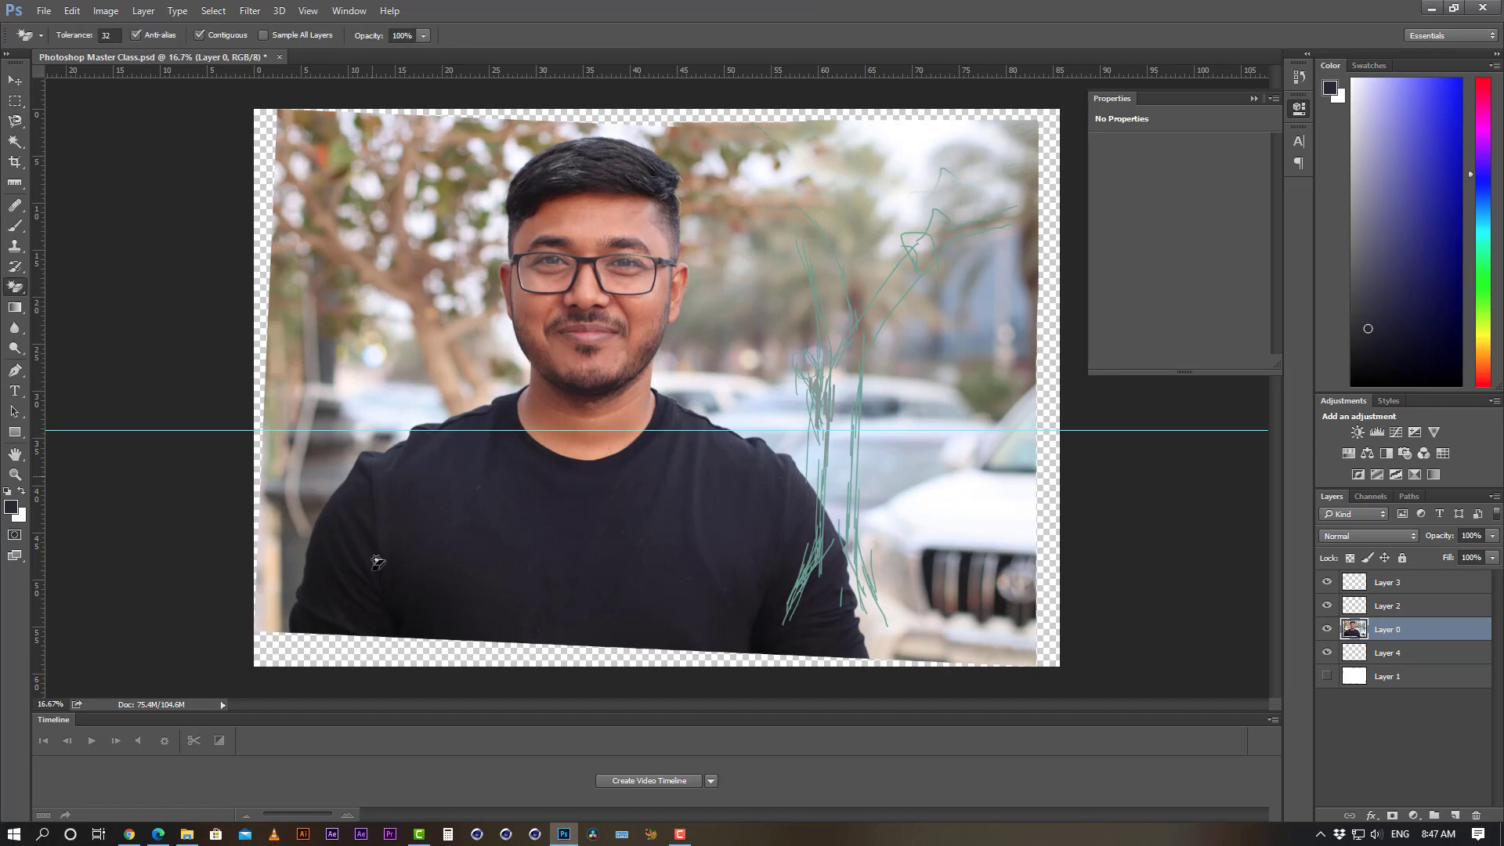
pyautogui.click(427, 505)
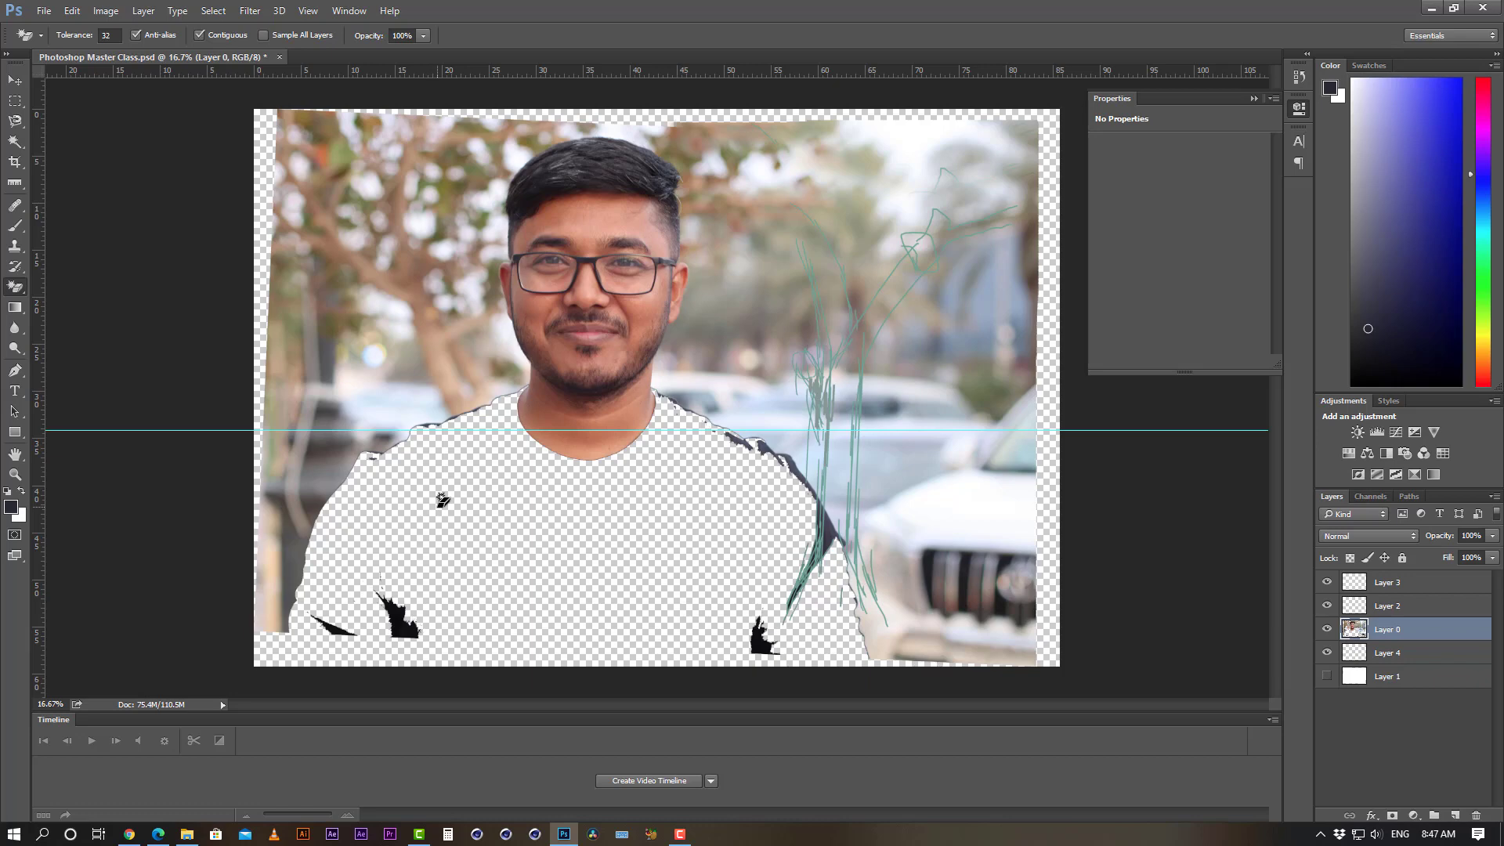
pyautogui.hotkey('ctrl', 'z')
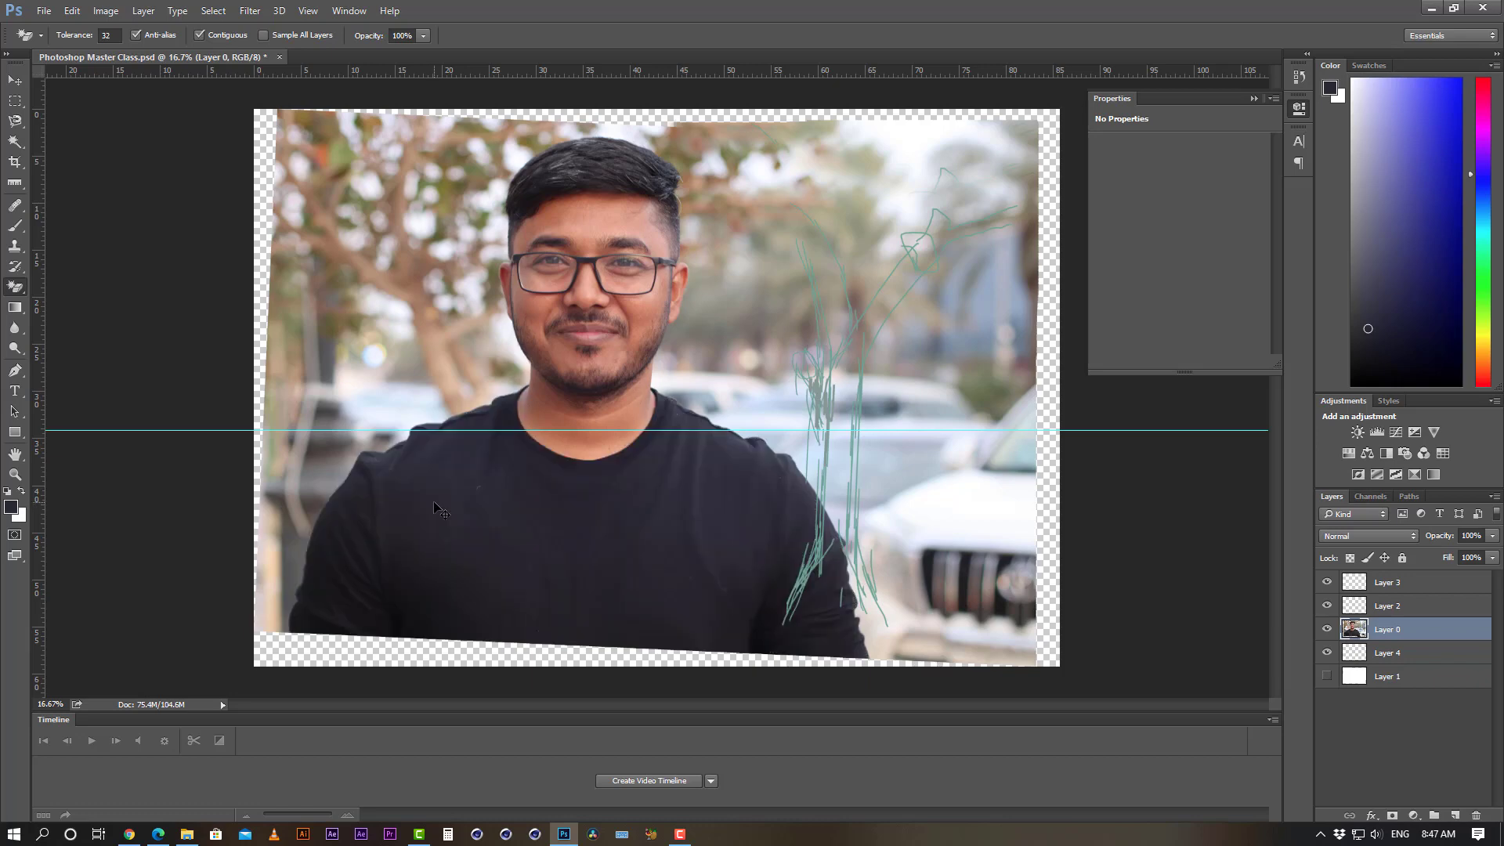
# - Look over the Gradient tool variants, then choose the Blur tool and enlarge its brush to 1200 px
pyautogui.click(15, 308)
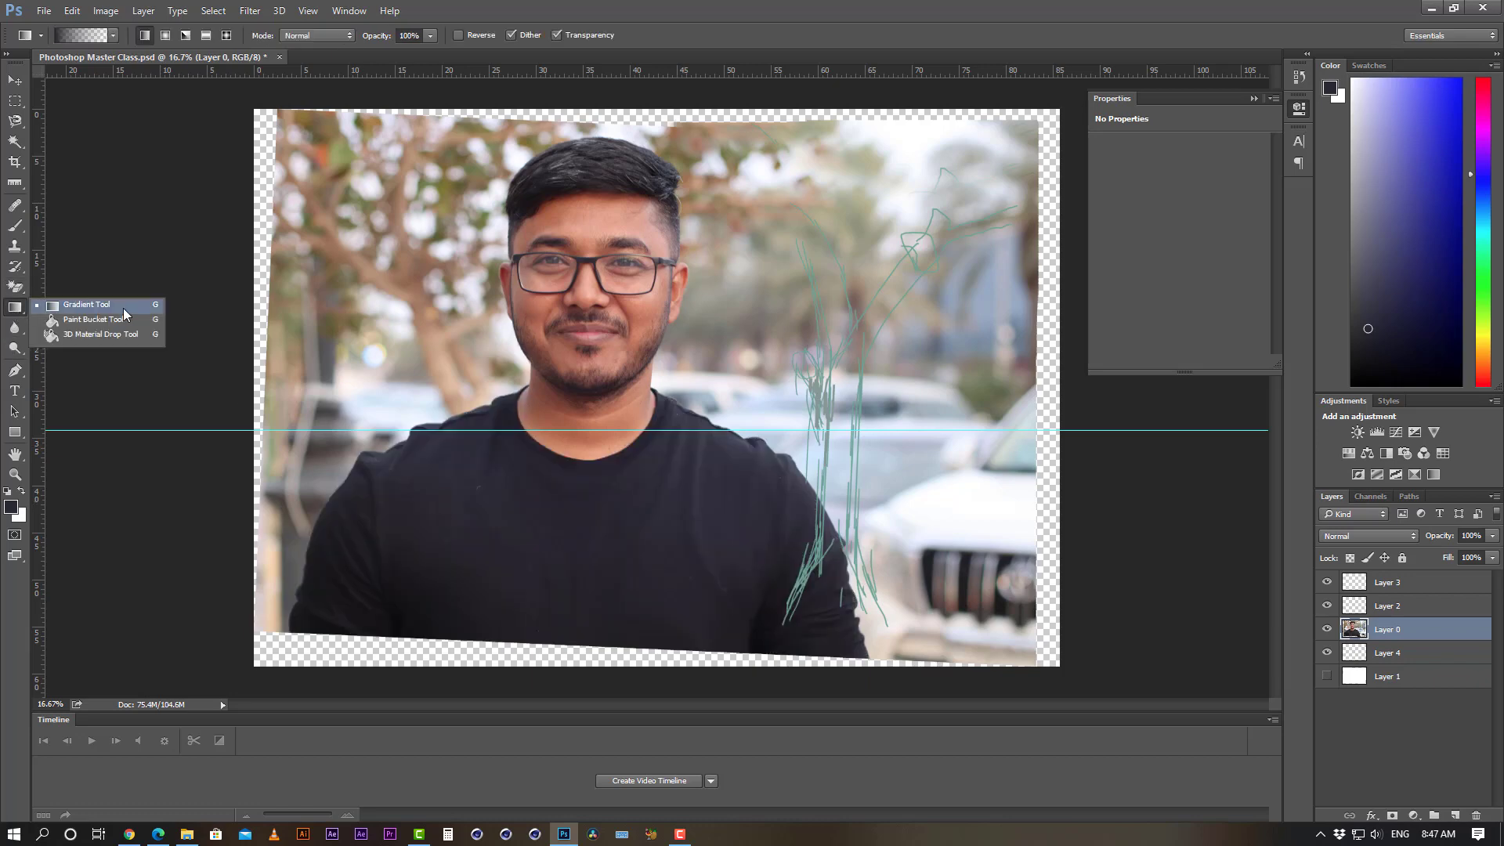
pyautogui.click(14, 331)
pyautogui.moveTo(14, 331); pyautogui.dragTo(62, 329)
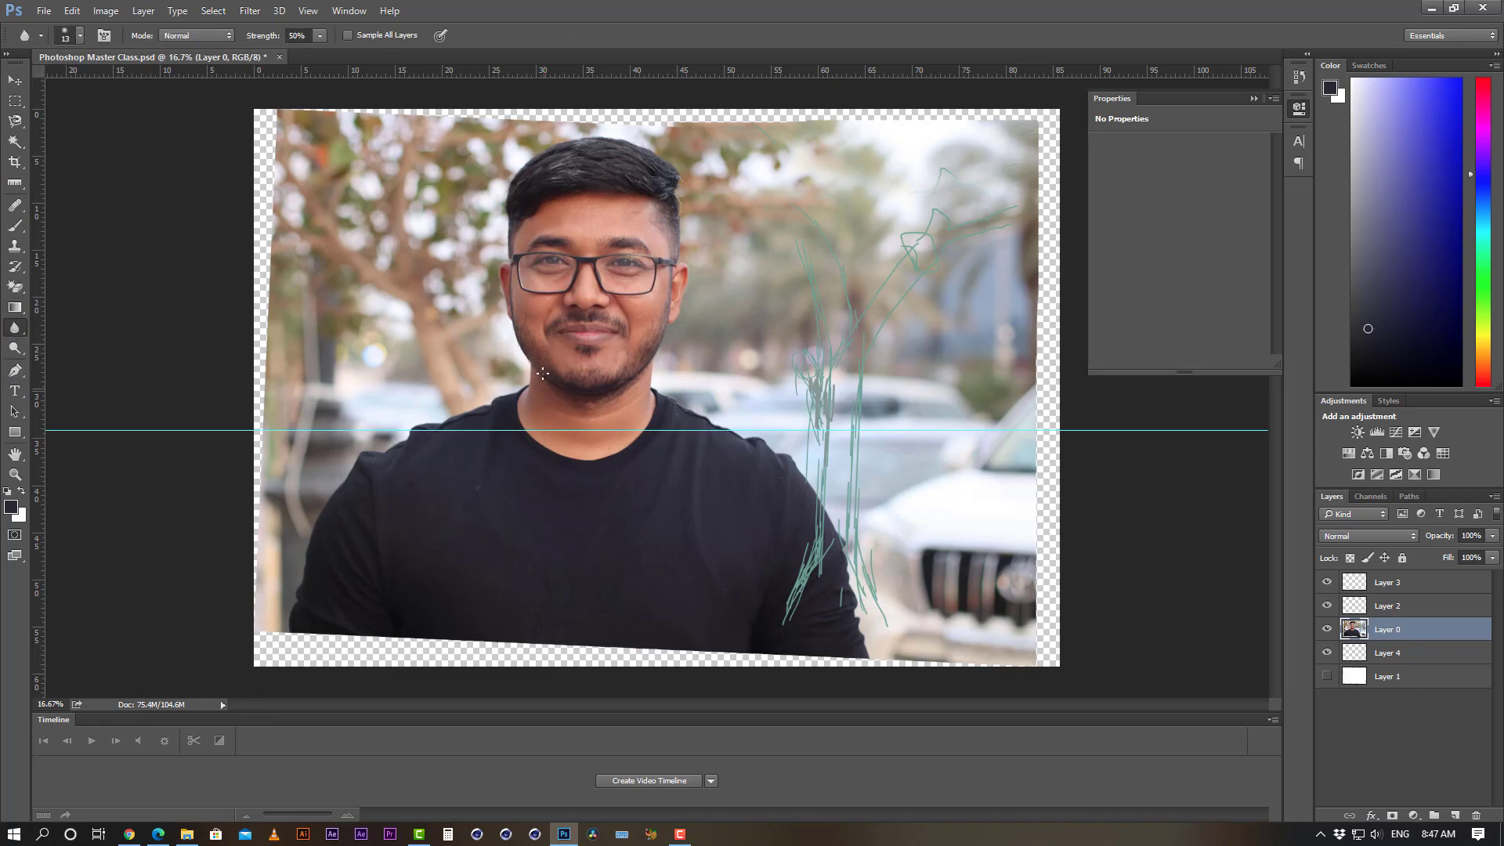
pyautogui.click(10, 332)
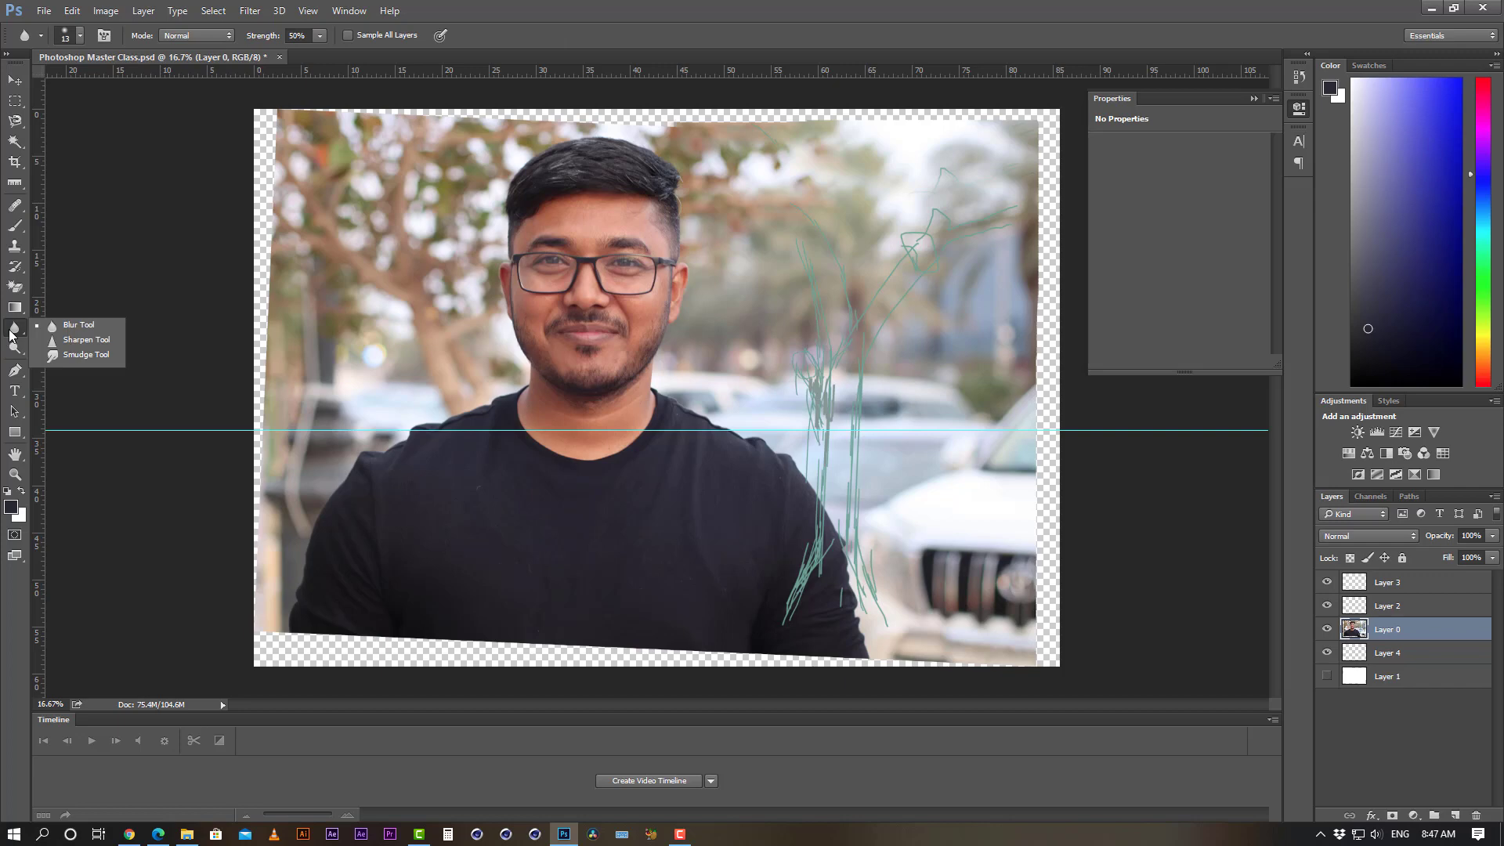
pyautogui.click(107, 328)
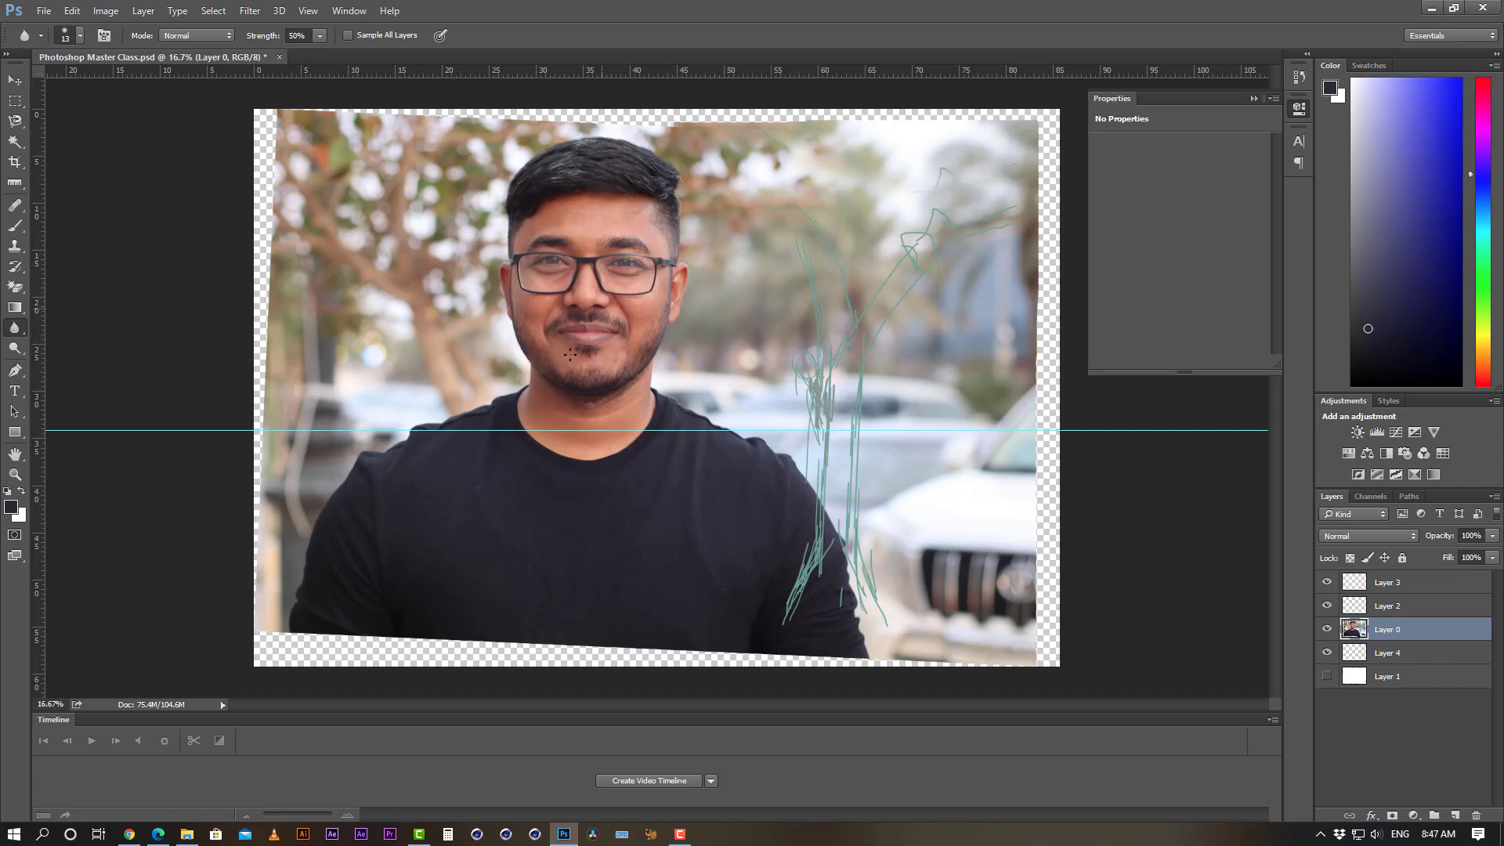
pyautogui.press(']')
pyautogui.press(']')
pyautogui.press(']')
pyautogui.press(']')
pyautogui.press(']')
pyautogui.press(']')
pyautogui.press(']')
pyautogui.press(']')
pyautogui.press(']')
pyautogui.press(']')
pyautogui.press(']')
pyautogui.press(']')
pyautogui.press(']')
pyautogui.press(']')
pyautogui.press(']')
pyautogui.press(']')
pyautogui.press(']')
pyautogui.press(']')
pyautogui.press(']')
pyautogui.press(']')
# - Set the Blur tool's strength to 100% and reduce its brush to 300 px
pyautogui.scroll(2, 564, 259)
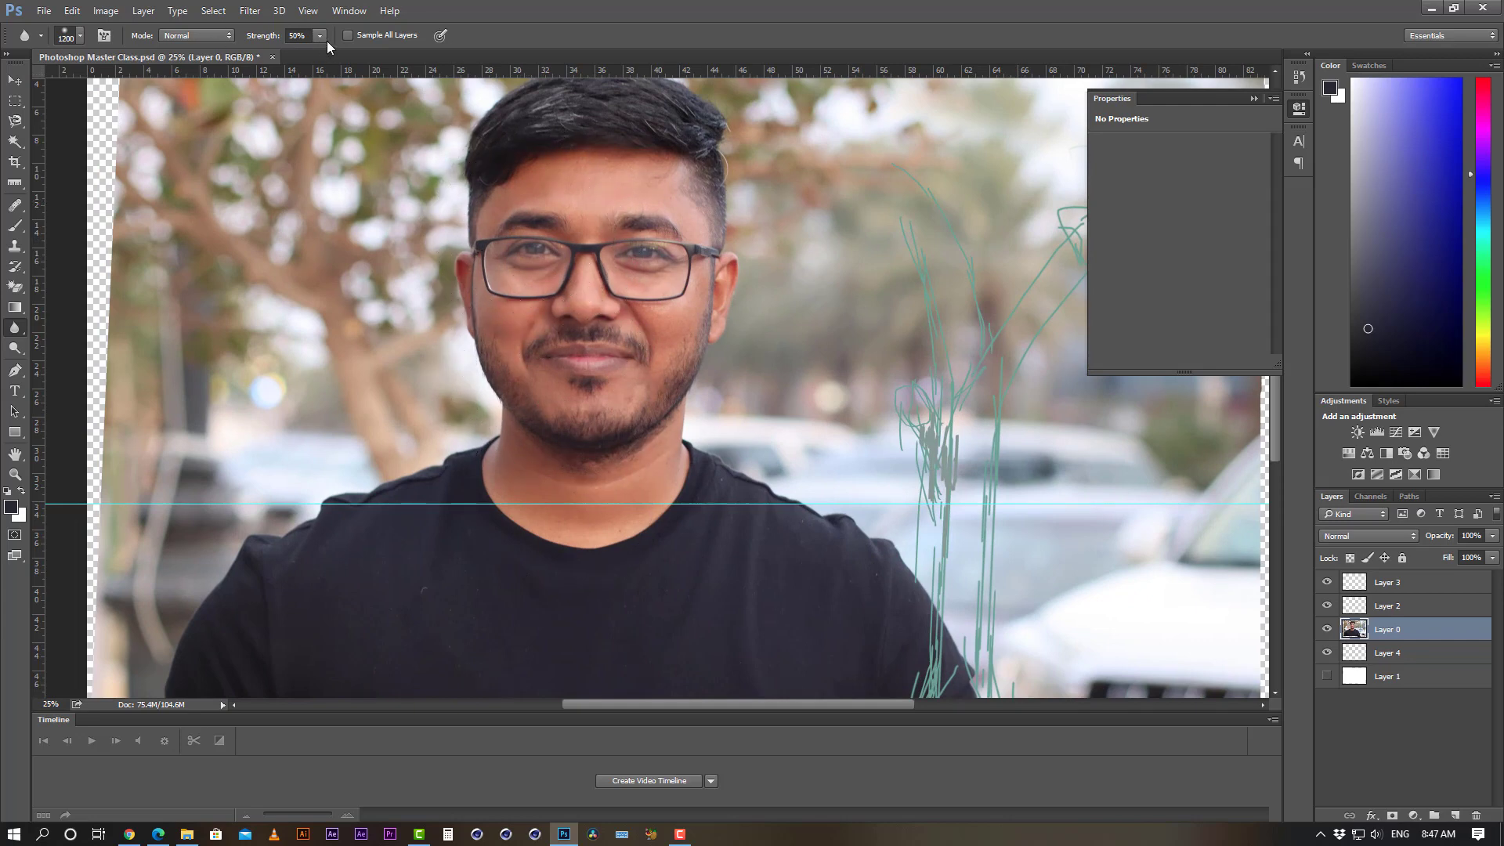
pyautogui.moveTo(321, 52); pyautogui.dragTo(362, 51)
pyautogui.press('[')
pyautogui.press('[')
pyautogui.press('[')
pyautogui.press('[')
pyautogui.press('[')
pyautogui.press('[')
pyautogui.press('[')
pyautogui.press('[')
pyautogui.press('[')
# - Switch to the Smudge tool and enlarge its brush to 400 px
pyautogui.rightClick(14, 327)
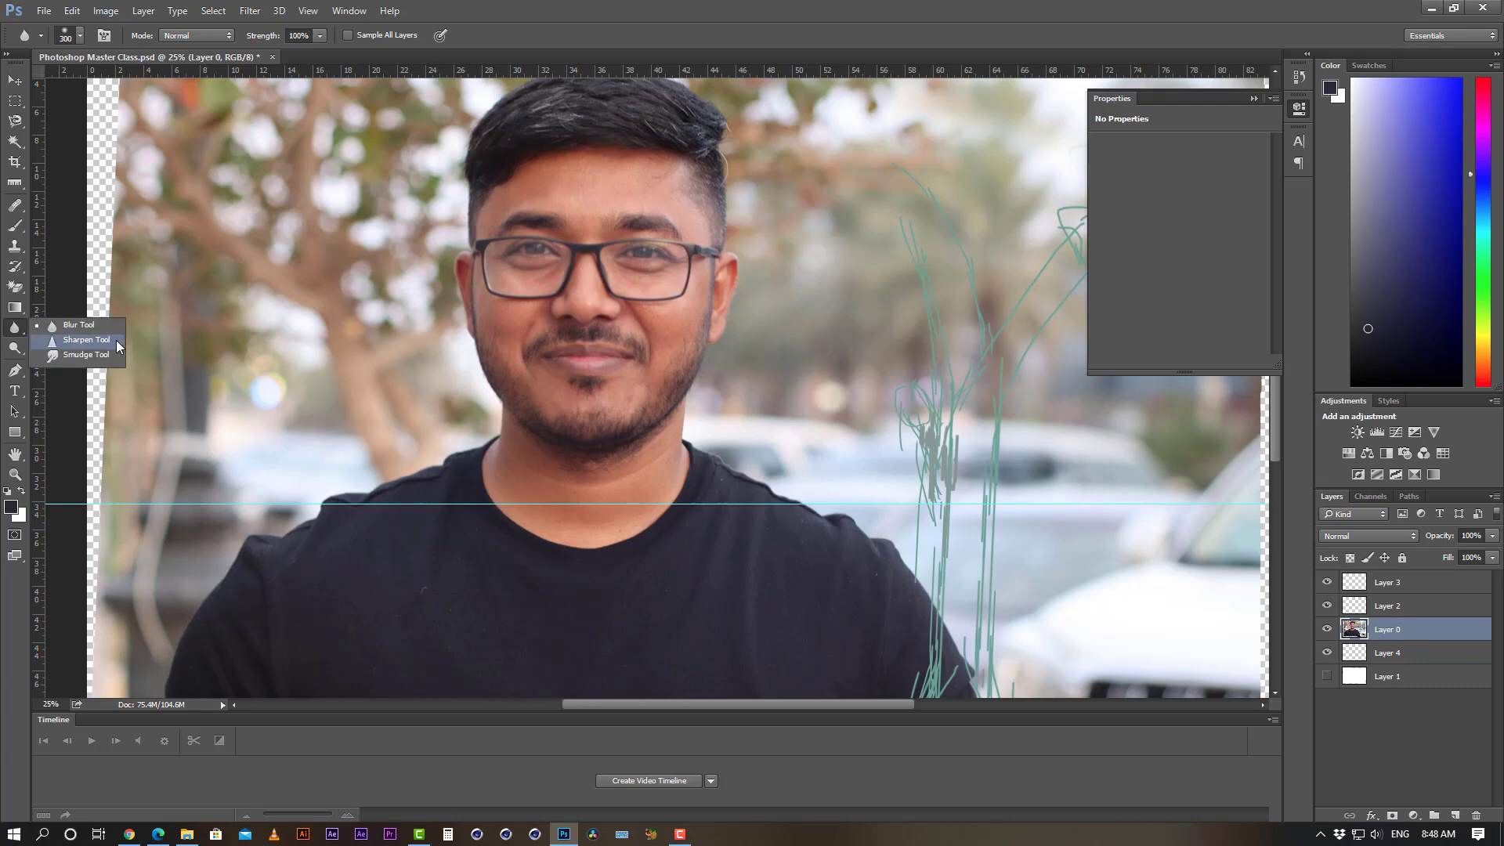
pyautogui.click(83, 354)
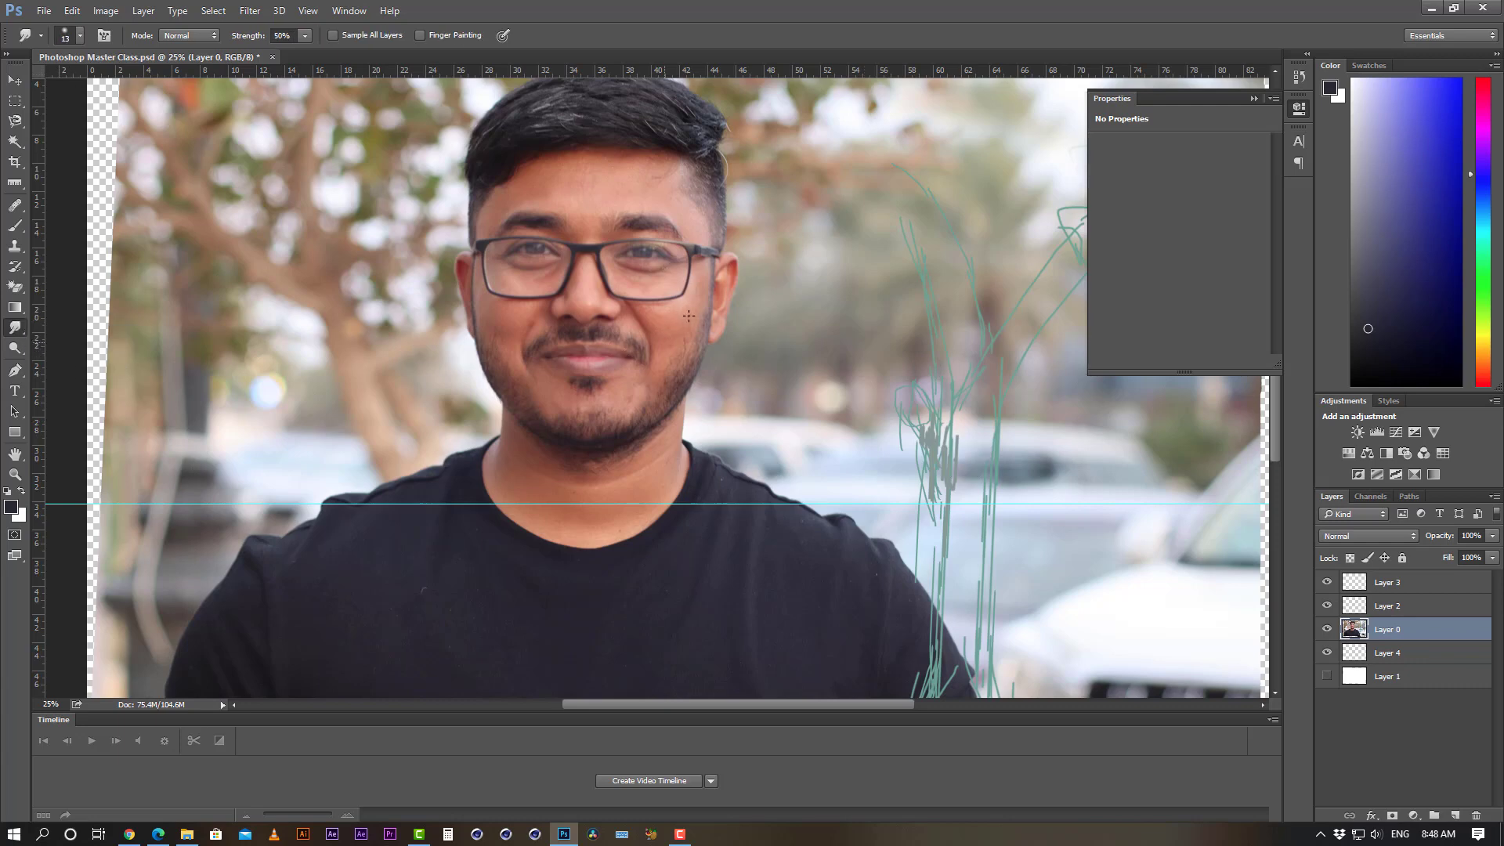
pyautogui.press(']')
pyautogui.press(']')
pyautogui.press(']')
pyautogui.press(']')
pyautogui.press(']')
pyautogui.press(']')
pyautogui.press(']')
pyautogui.press(']')
pyautogui.press(']')
pyautogui.press(']')
pyautogui.press(']')
pyautogui.press(']')
pyautogui.press(']')
pyautogui.press(']')
pyautogui.press(']')
pyautogui.press(']')
# - Return to the Blur tool and bring the man's face into close-up at 50% magnification
pyautogui.rightClick(14, 329)
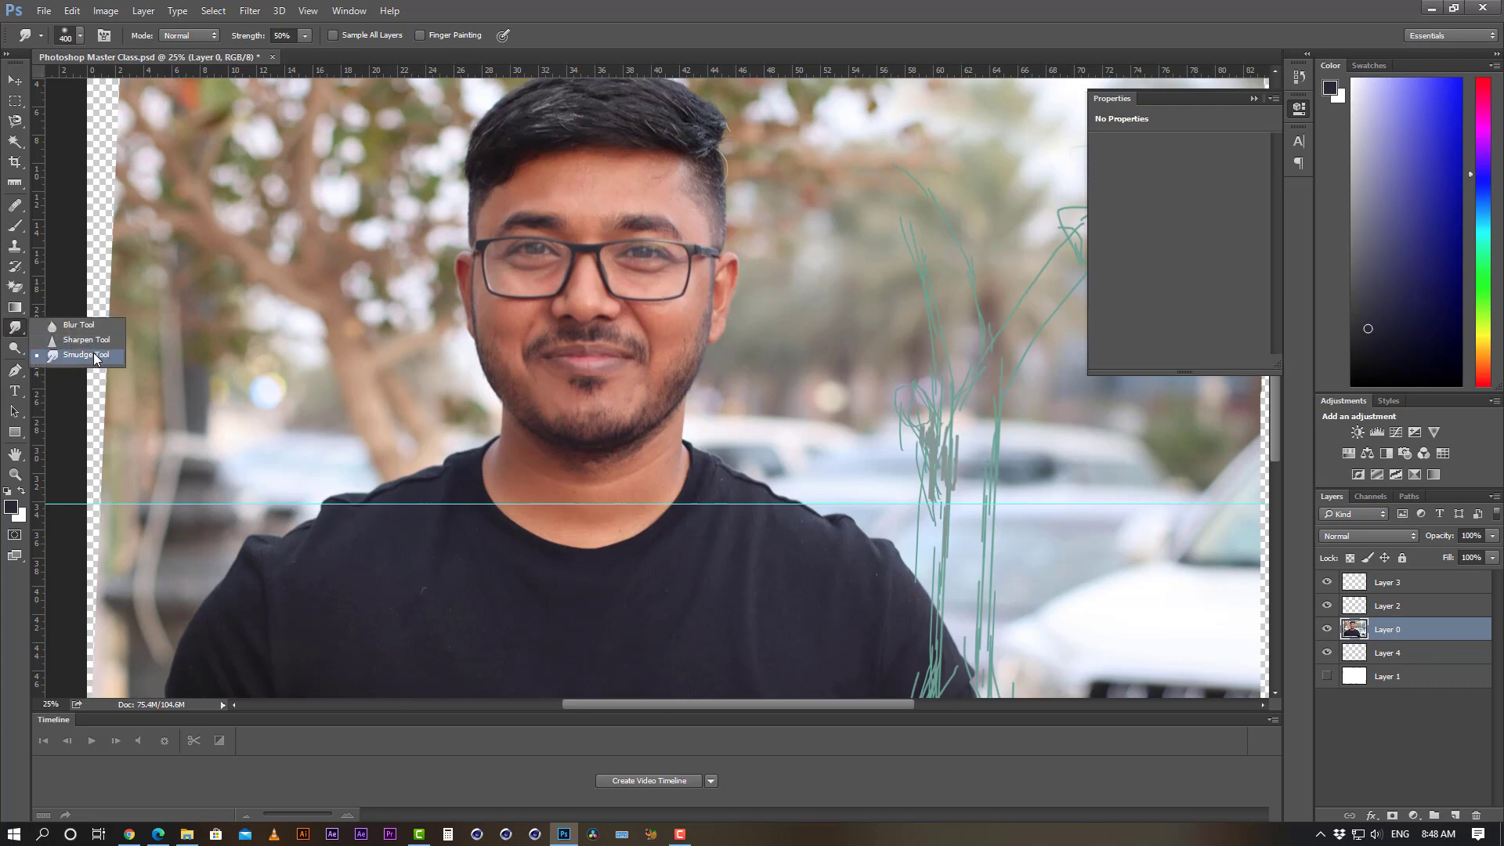
pyautogui.click(78, 324)
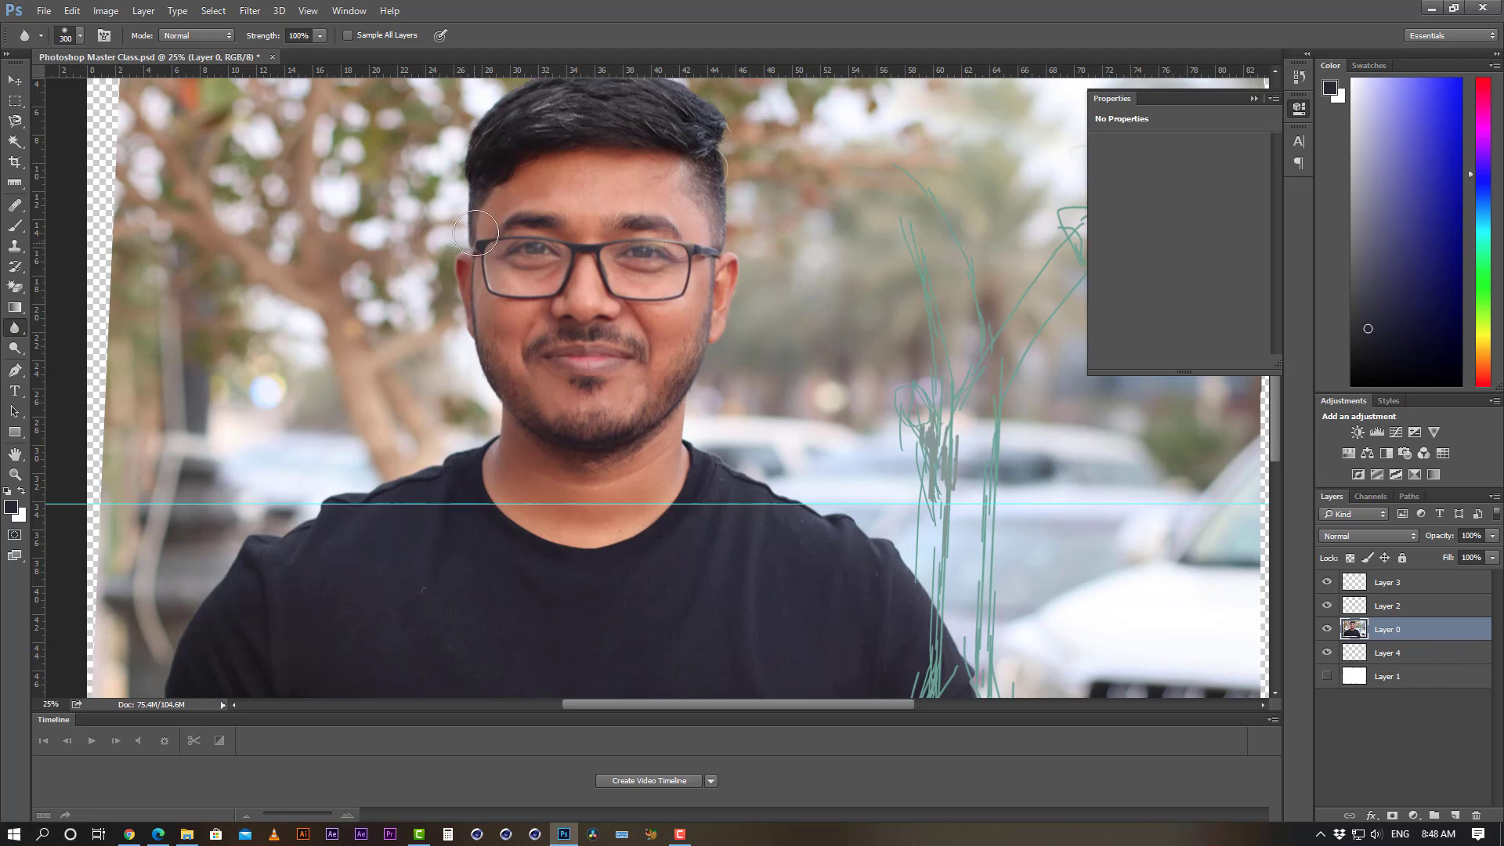
pyautogui.hotkey('ctrl', '+')
pyautogui.hotkey('ctrl', '+')
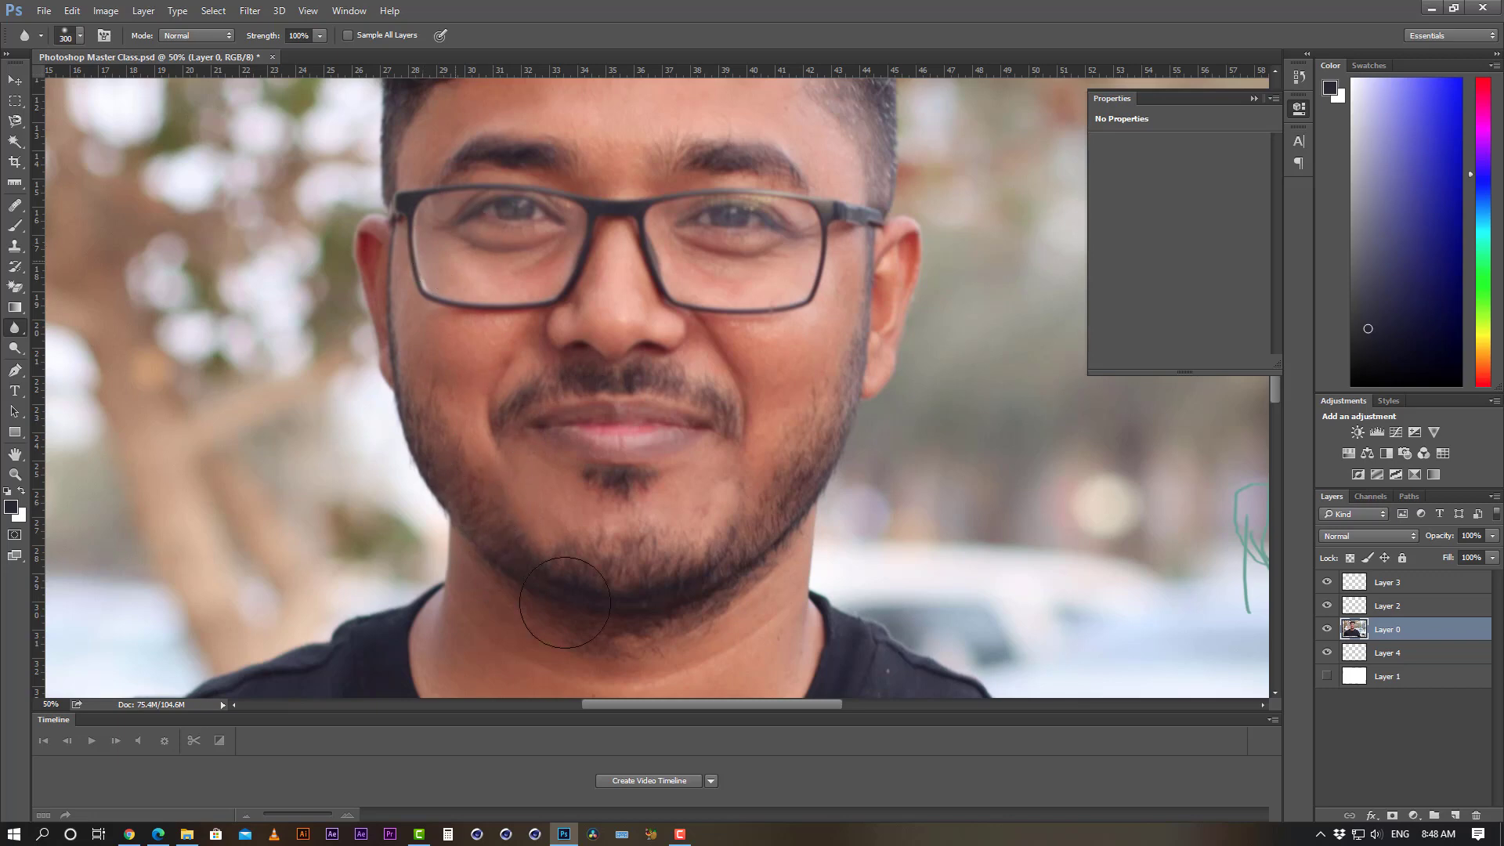
# - Try smudging the man's glasses and cheek with the 400 px Smudge tool, then undo the last stroke
pyautogui.moveTo(14, 336); pyautogui.dragTo(94, 356)
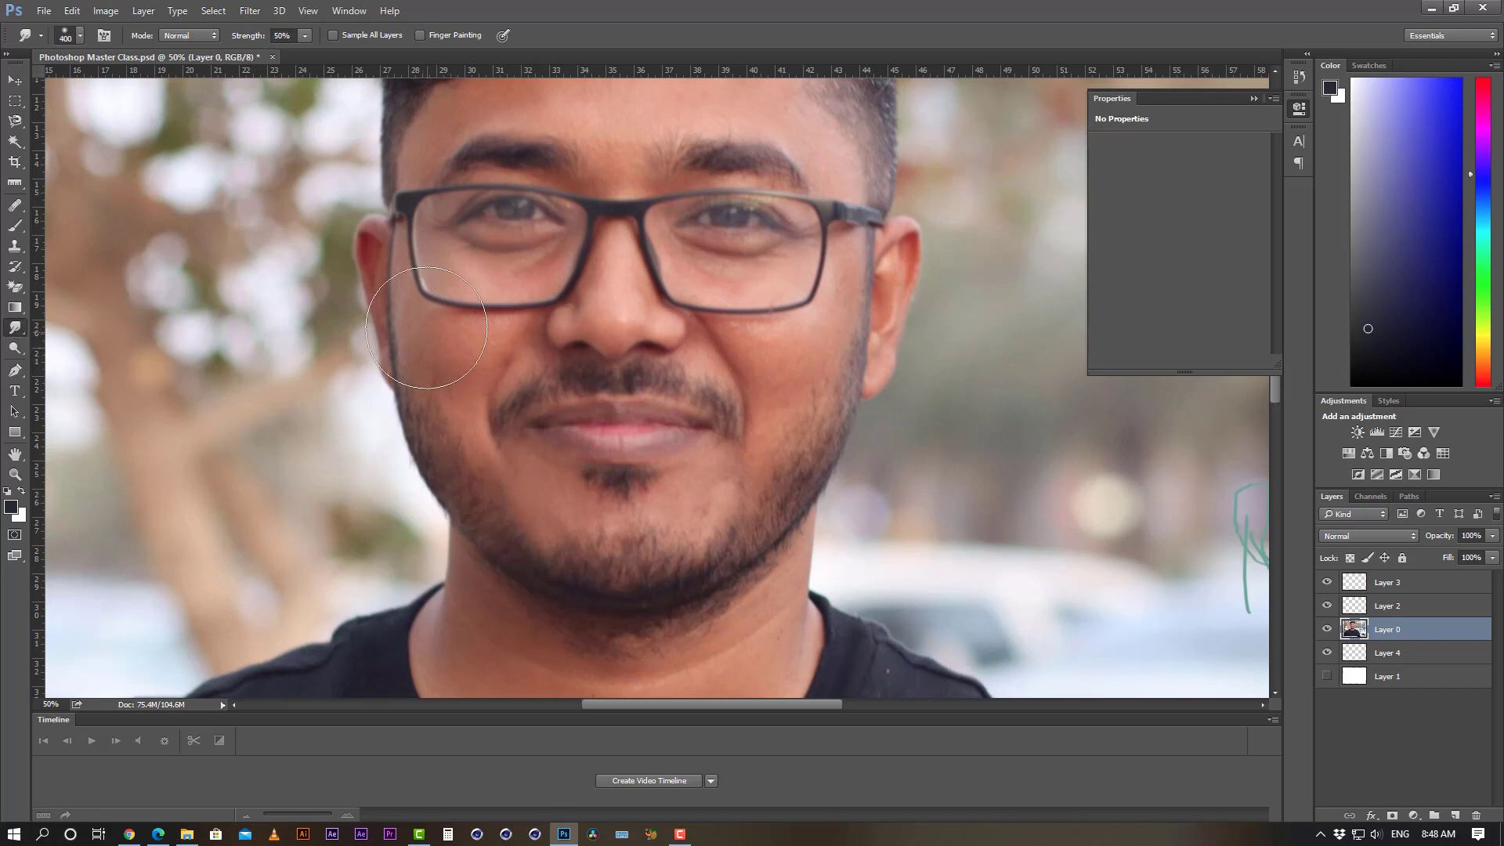
pyautogui.moveTo(428, 197)
pyautogui.mouseDown()
pyautogui.moveTo(442, 307)
pyautogui.moveTo(529, 496)
pyautogui.moveTo(626, 347)
pyautogui.moveTo(805, 227)
pyautogui.moveTo(854, 223)
pyautogui.moveTo(854, 294)
pyautogui.moveTo(809, 466)
pyautogui.mouseUp()
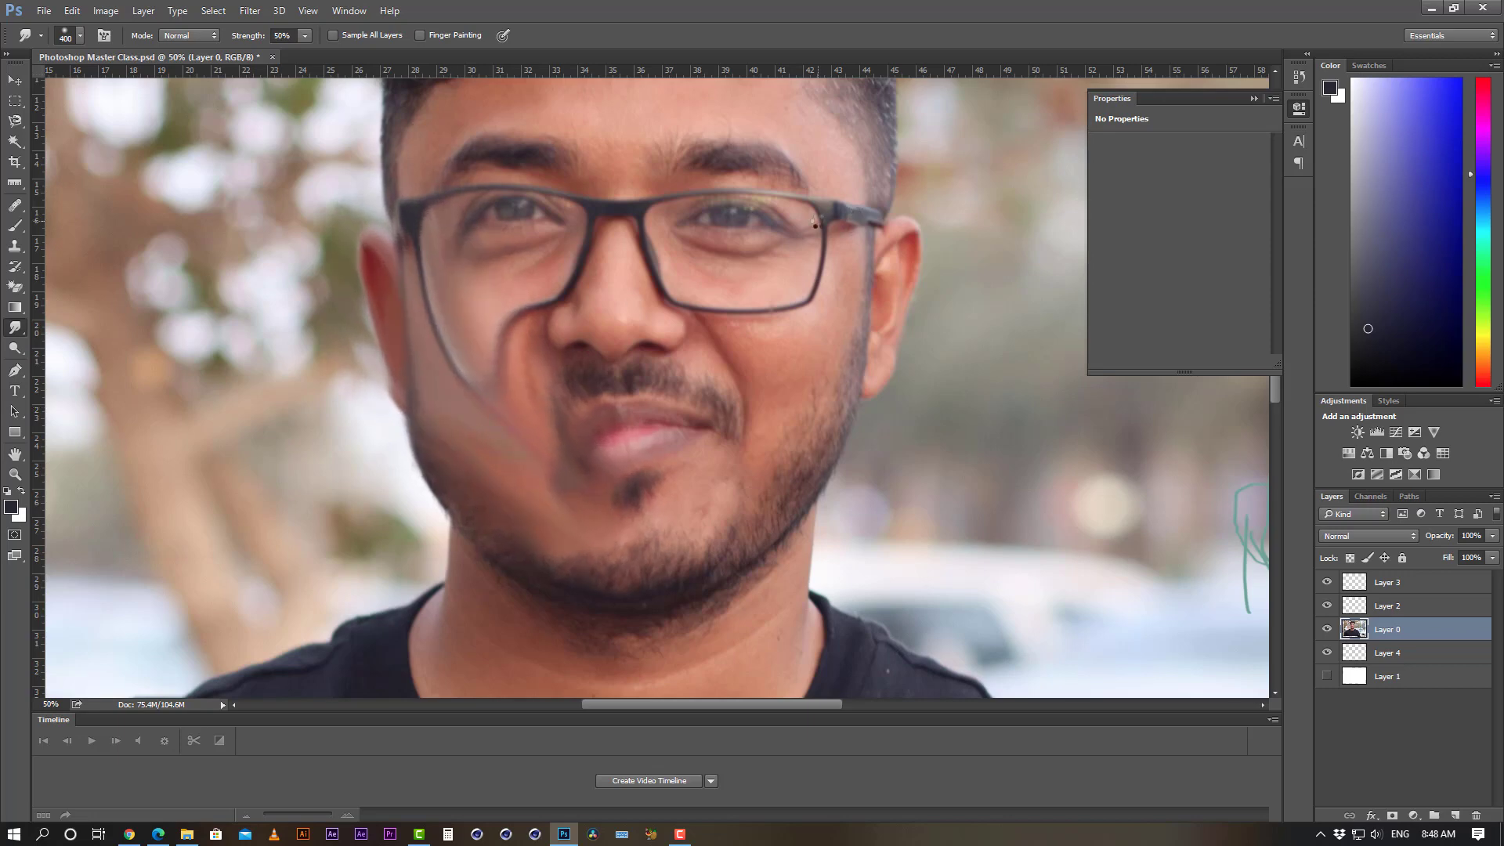
pyautogui.hotkey('ctrl', 'z')
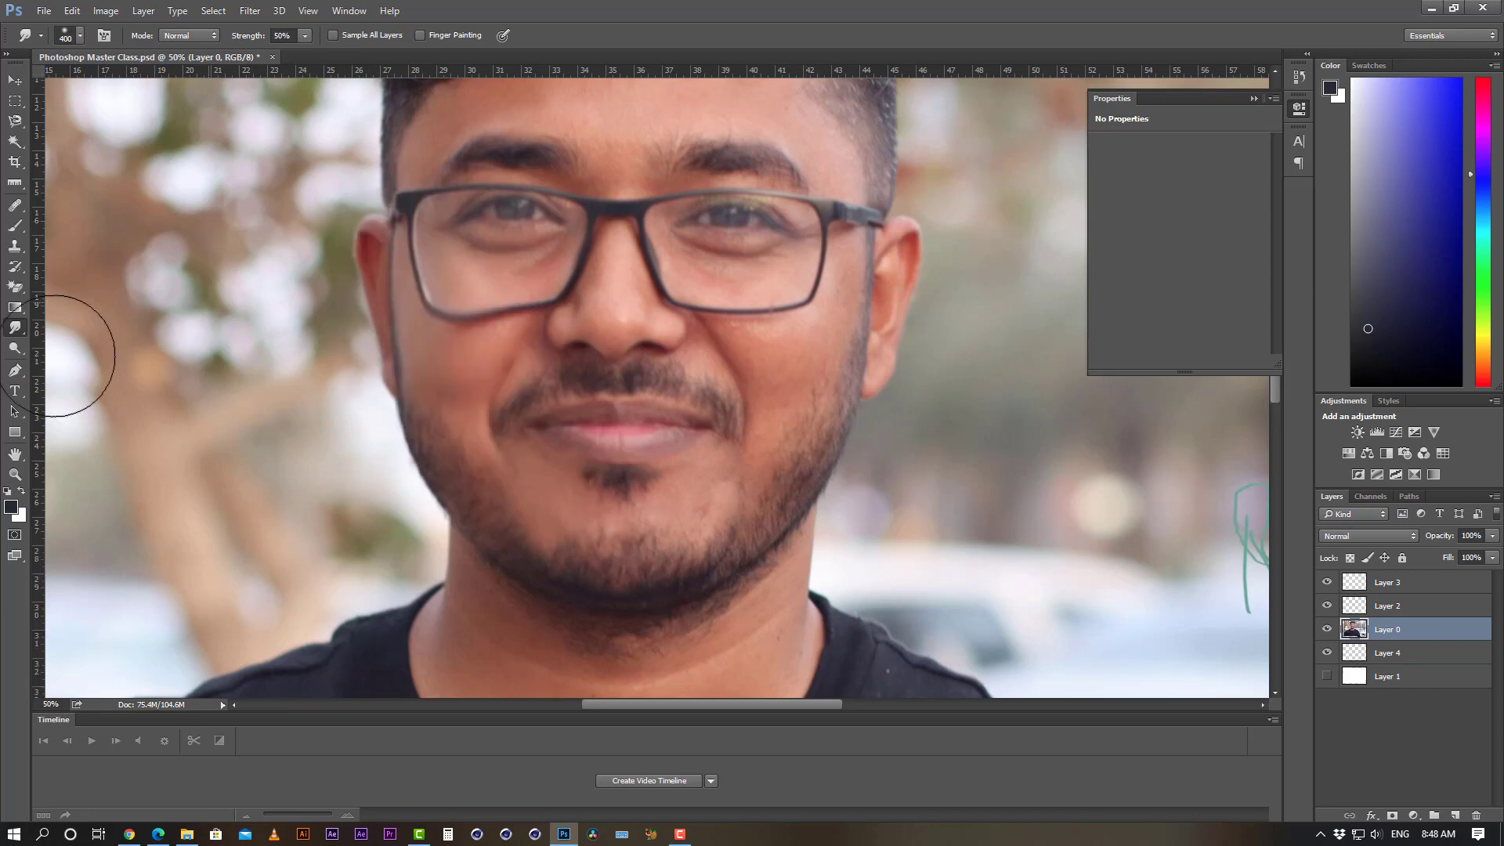
# - Present the Dodge tool, then switch to the Move tool with the whole photo in view
pyautogui.click(15, 328)
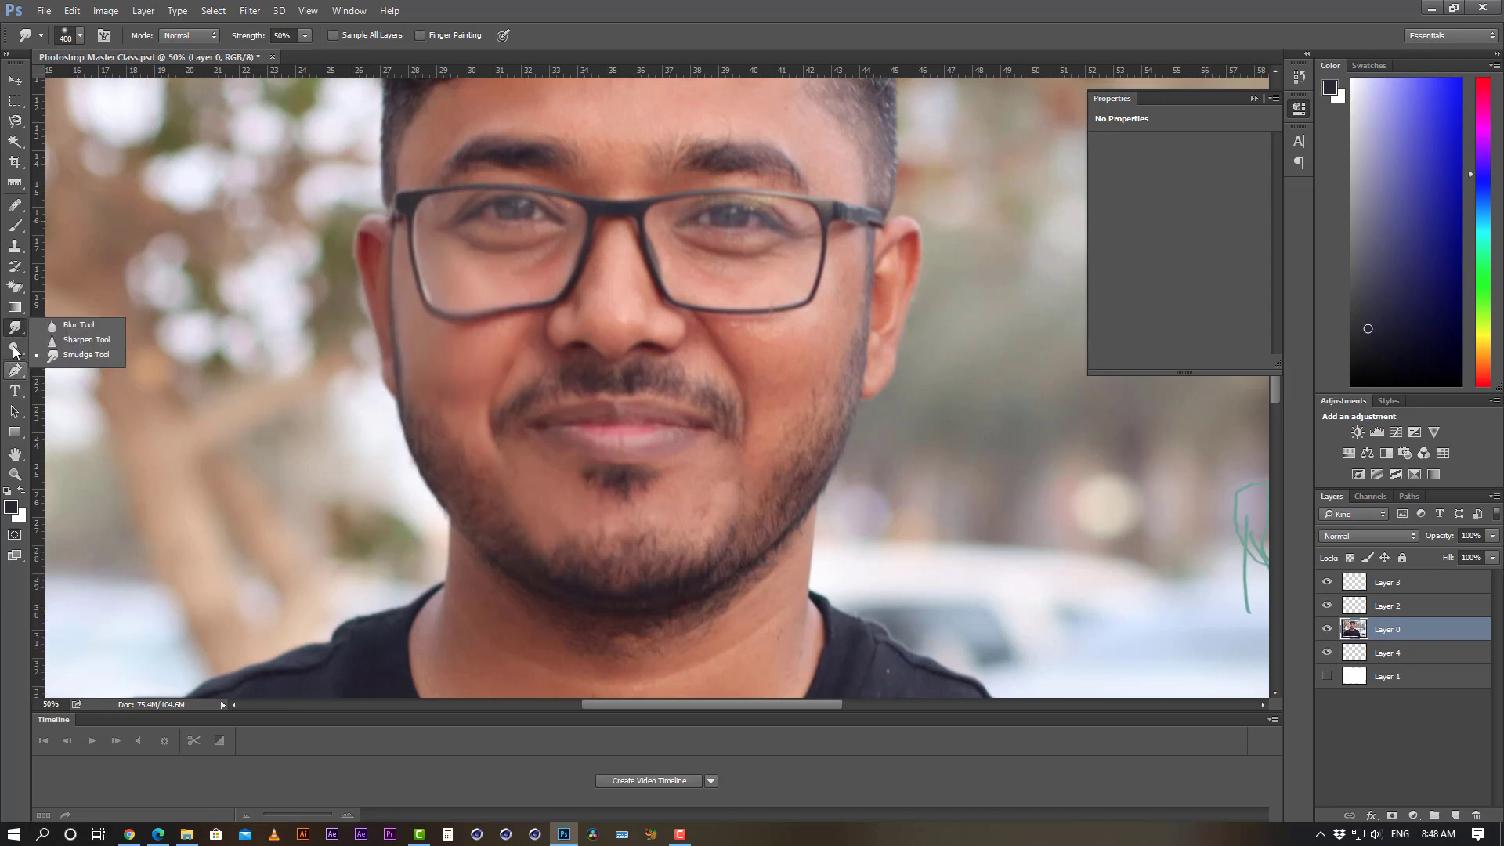
pyautogui.click(15, 348)
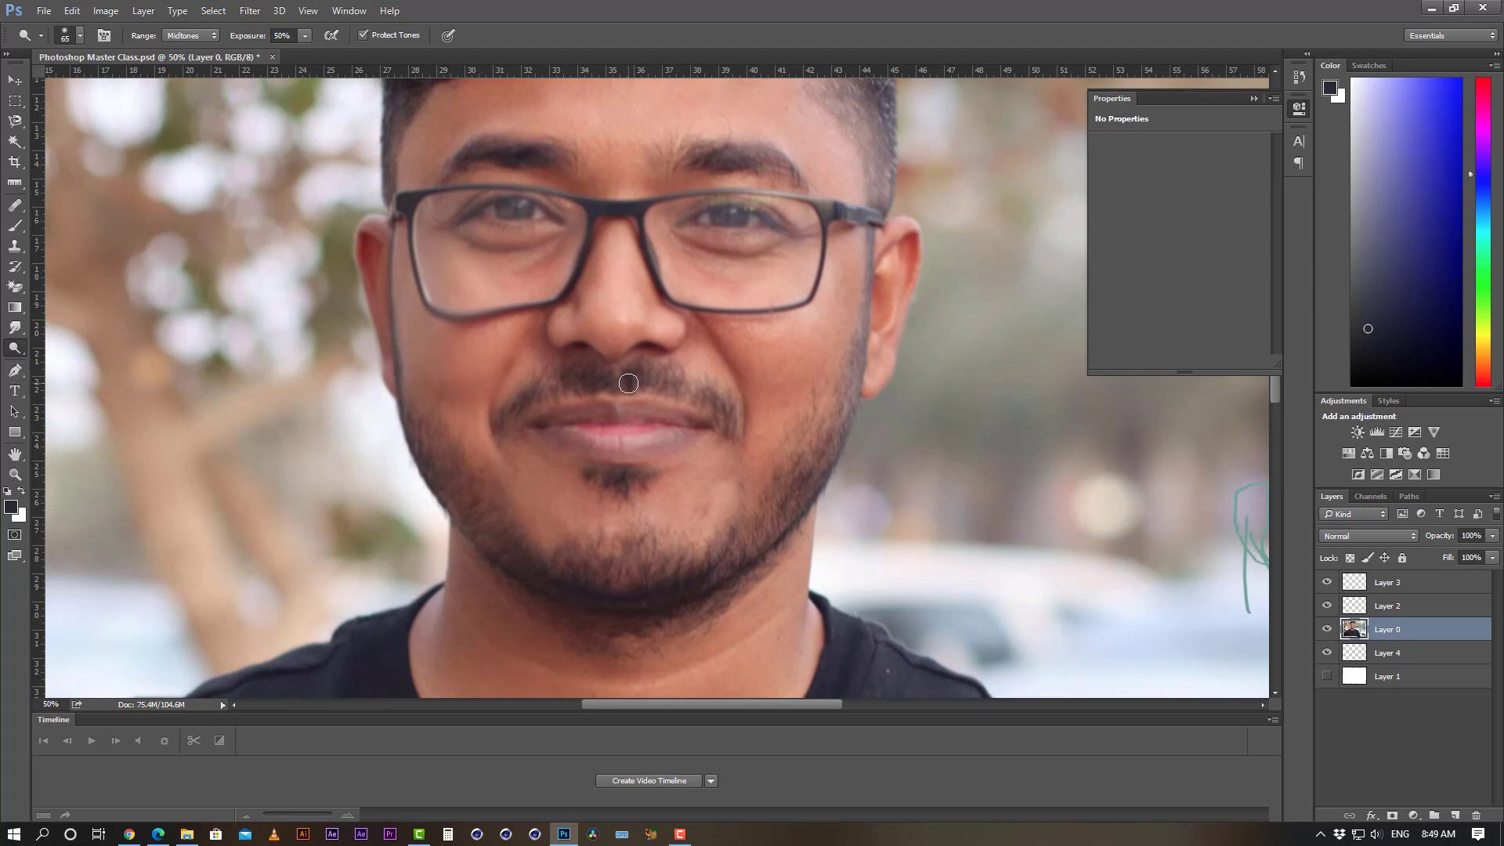
pyautogui.press('v')
pyautogui.hotkey('ctrl', '-')
pyautogui.hotkey('ctrl', '-')
pyautogui.hotkey('ctrl', '-')
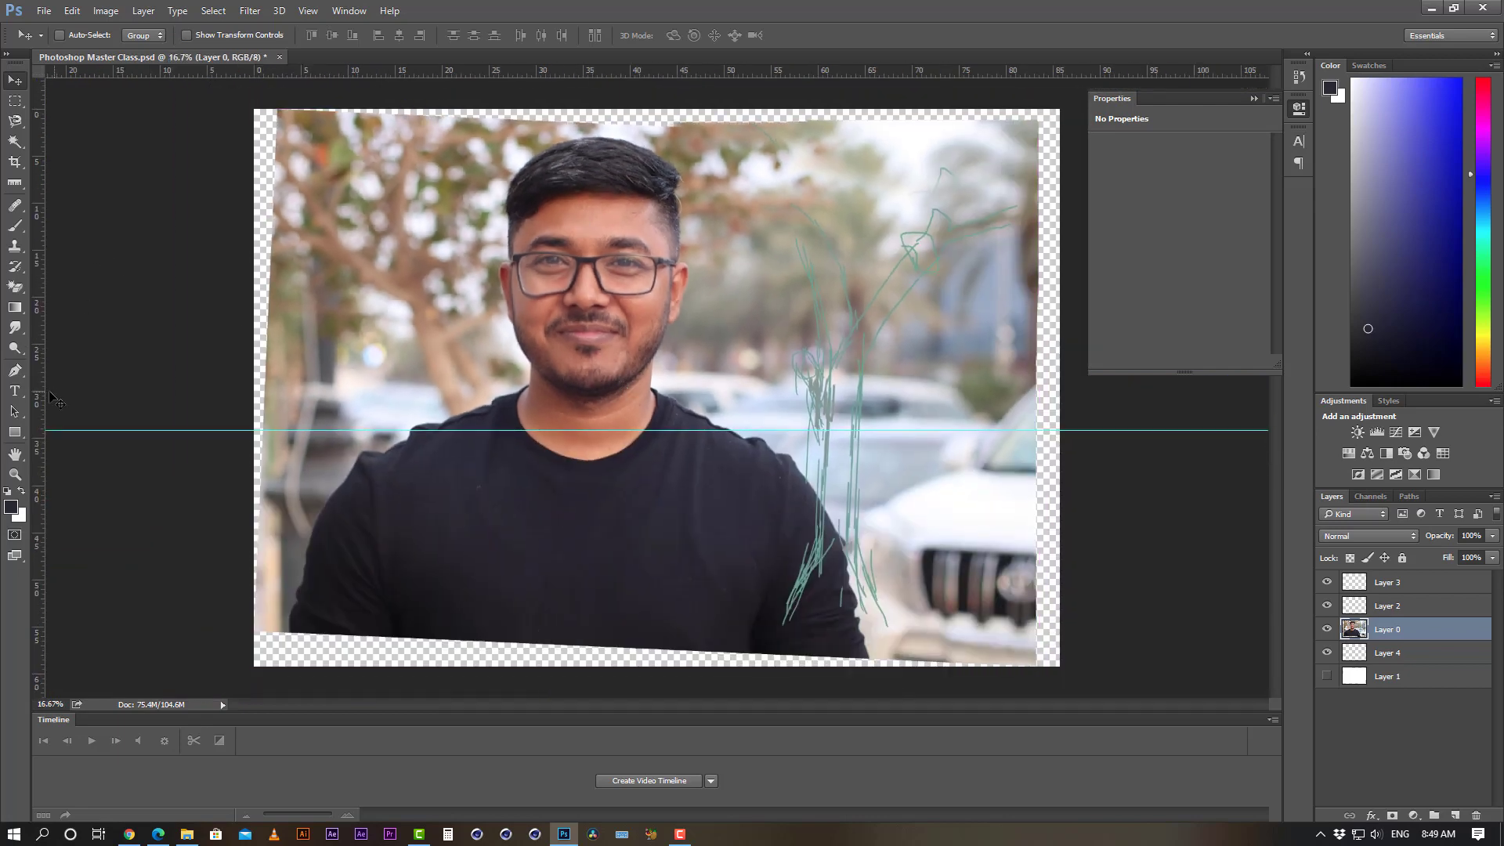
# - Start a Pen tool path at the bottom of the sleeve on the photo's left side and trace the sleeve's outer edge upward
pyautogui.click(15, 369)
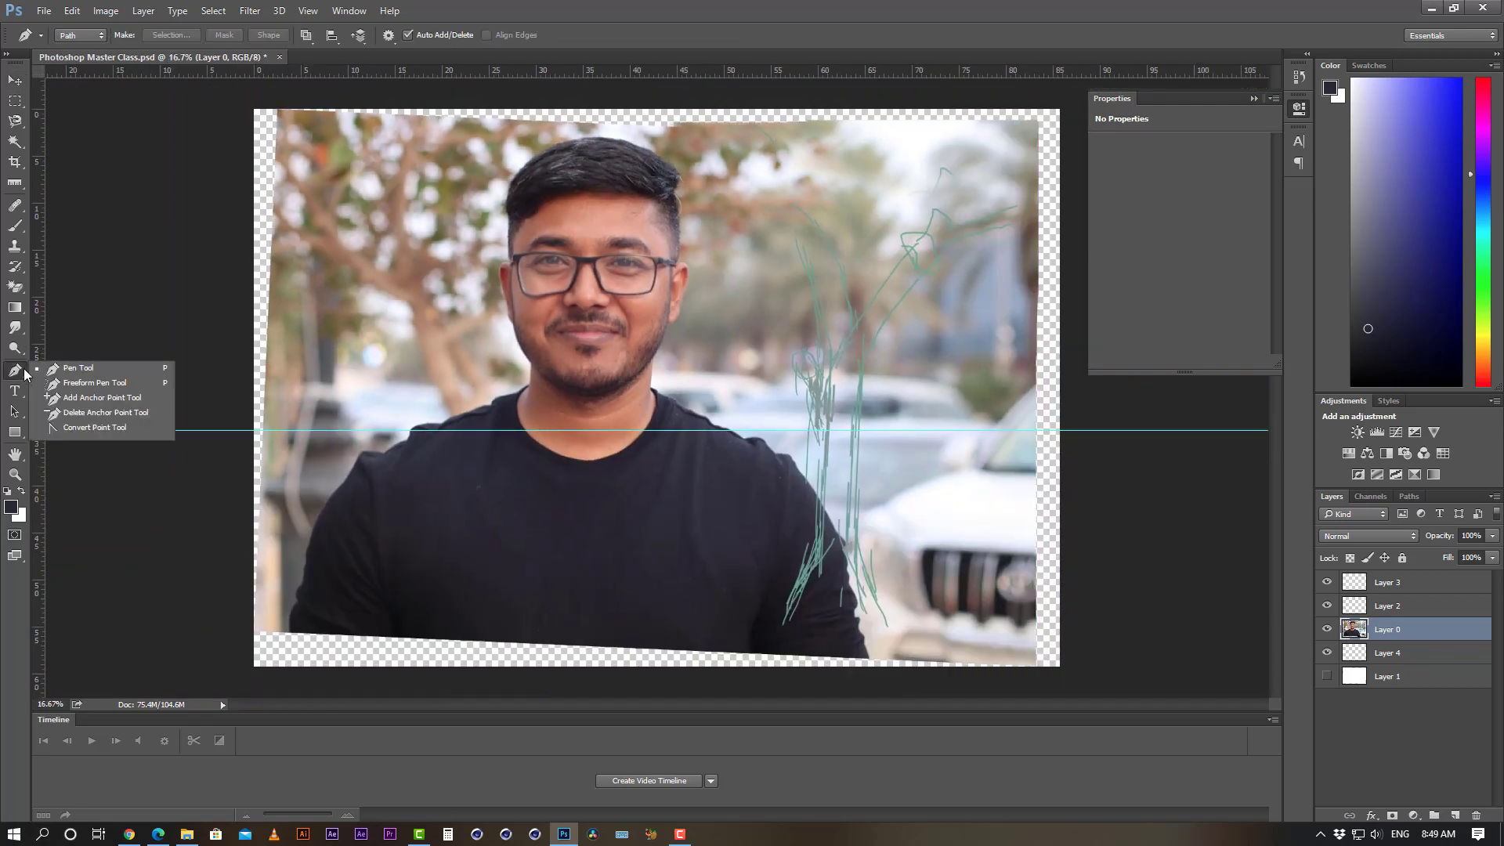
pyautogui.click(88, 370)
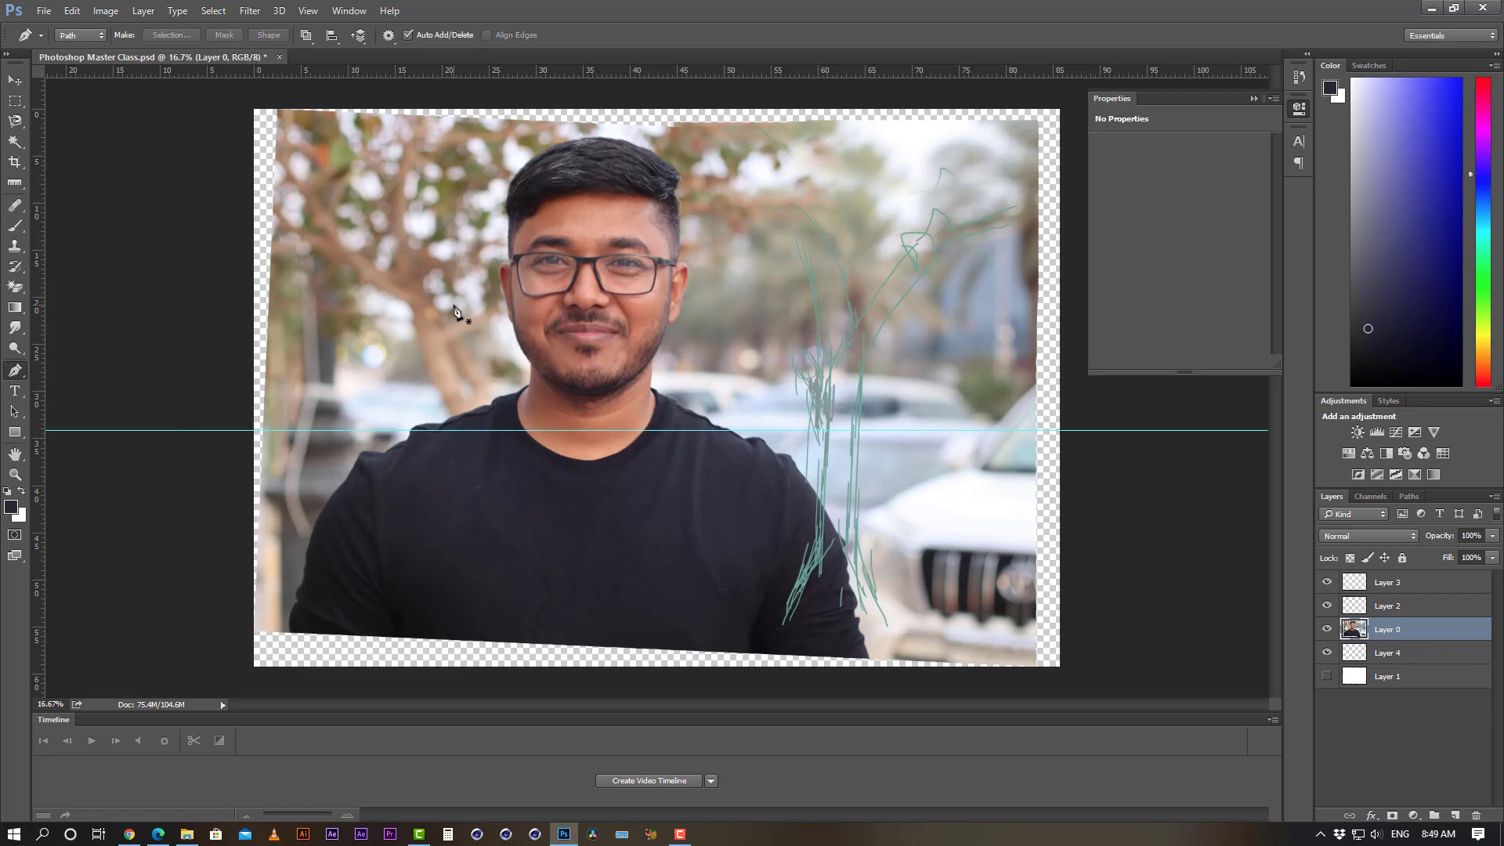
pyautogui.click(280, 601)
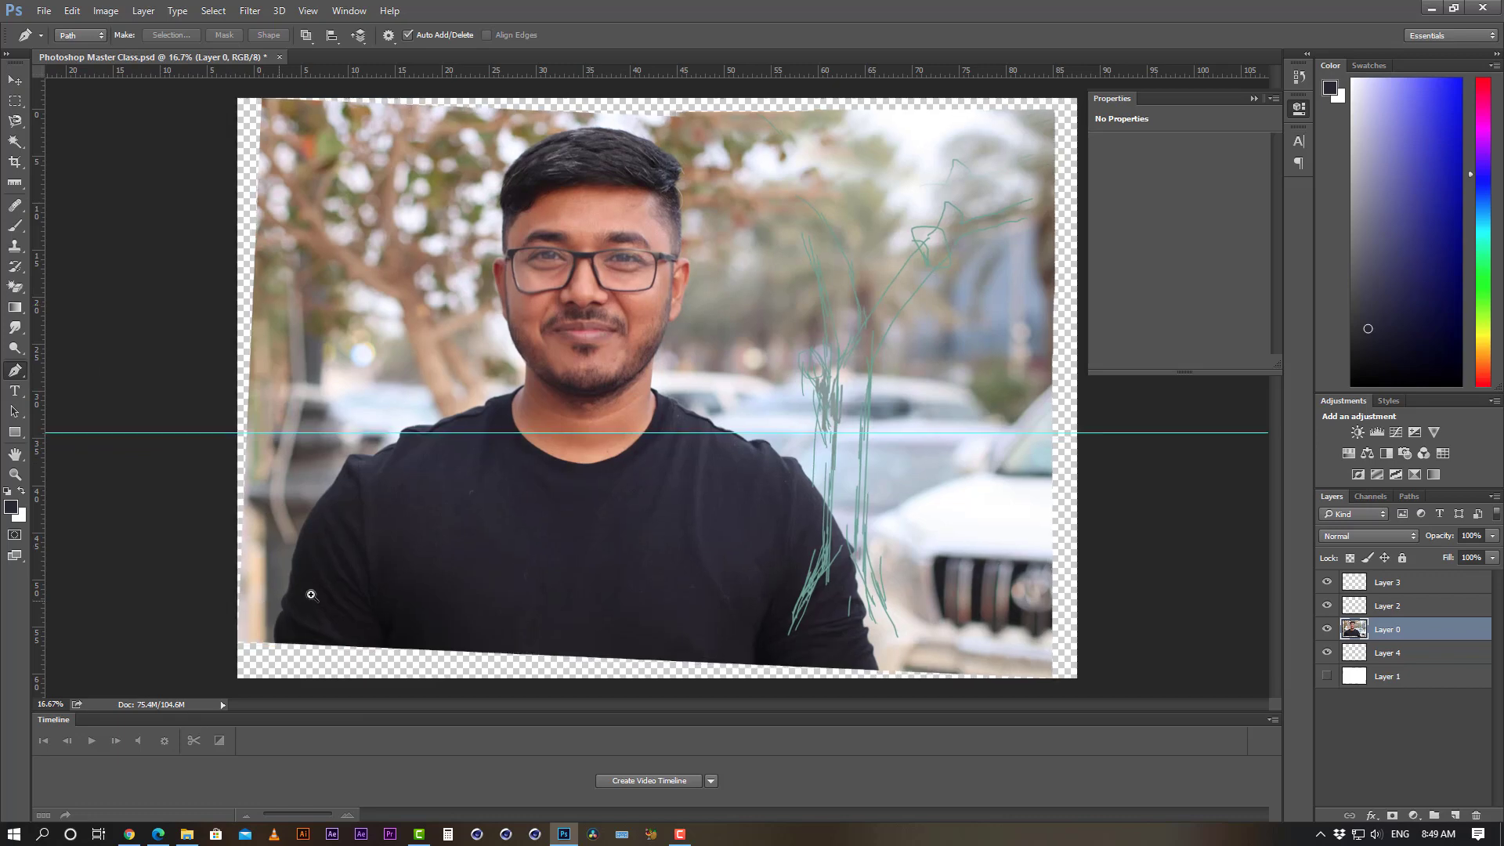
pyautogui.click(380, 558)
pyautogui.scroll(-4, 339, 548)
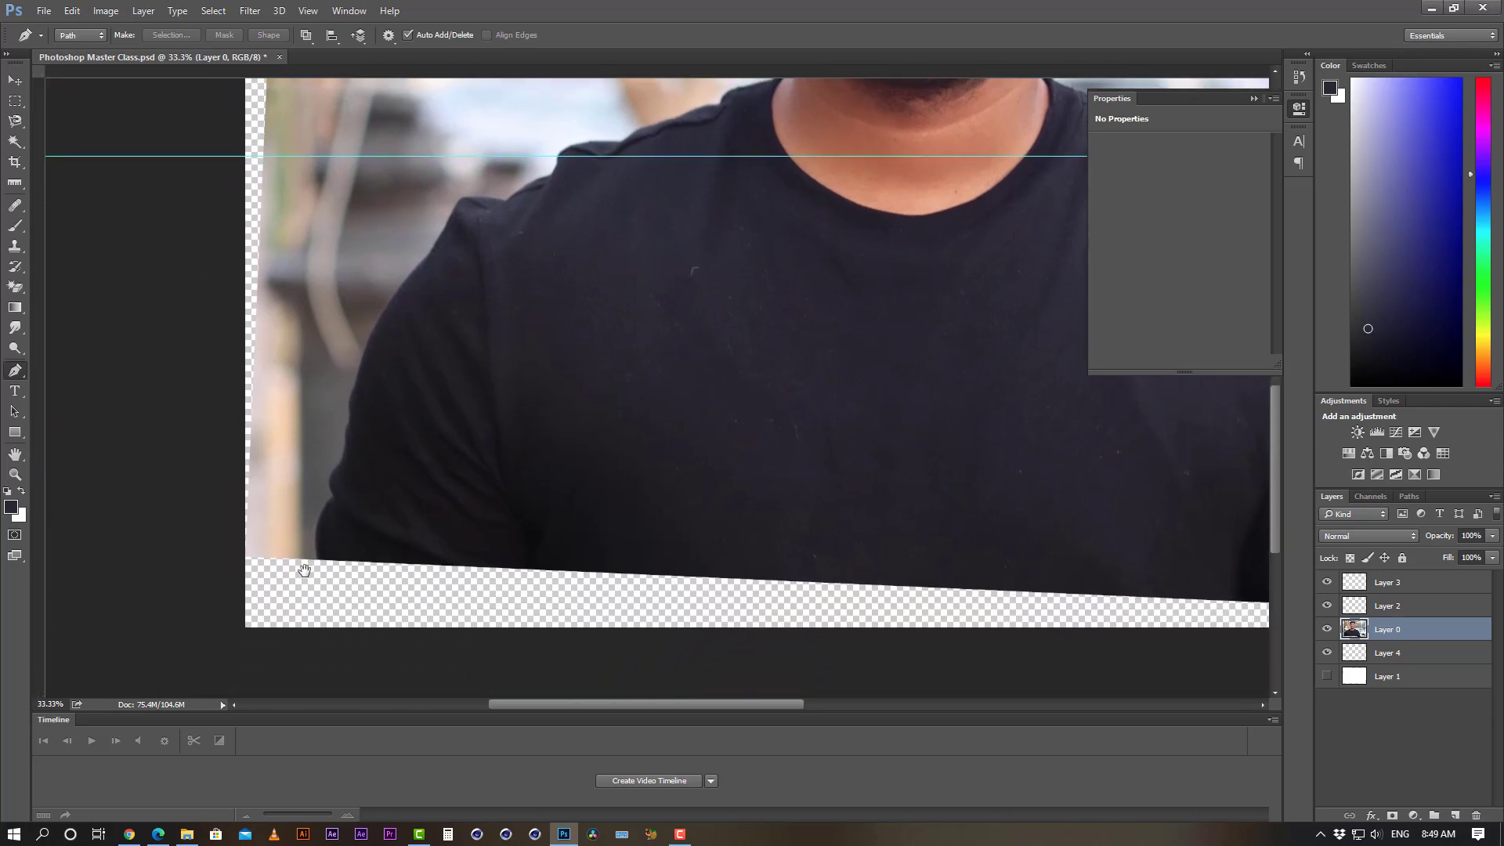
pyautogui.click(319, 556)
pyautogui.moveTo(321, 519); pyautogui.dragTo(354, 402)
pyautogui.click(334, 494)
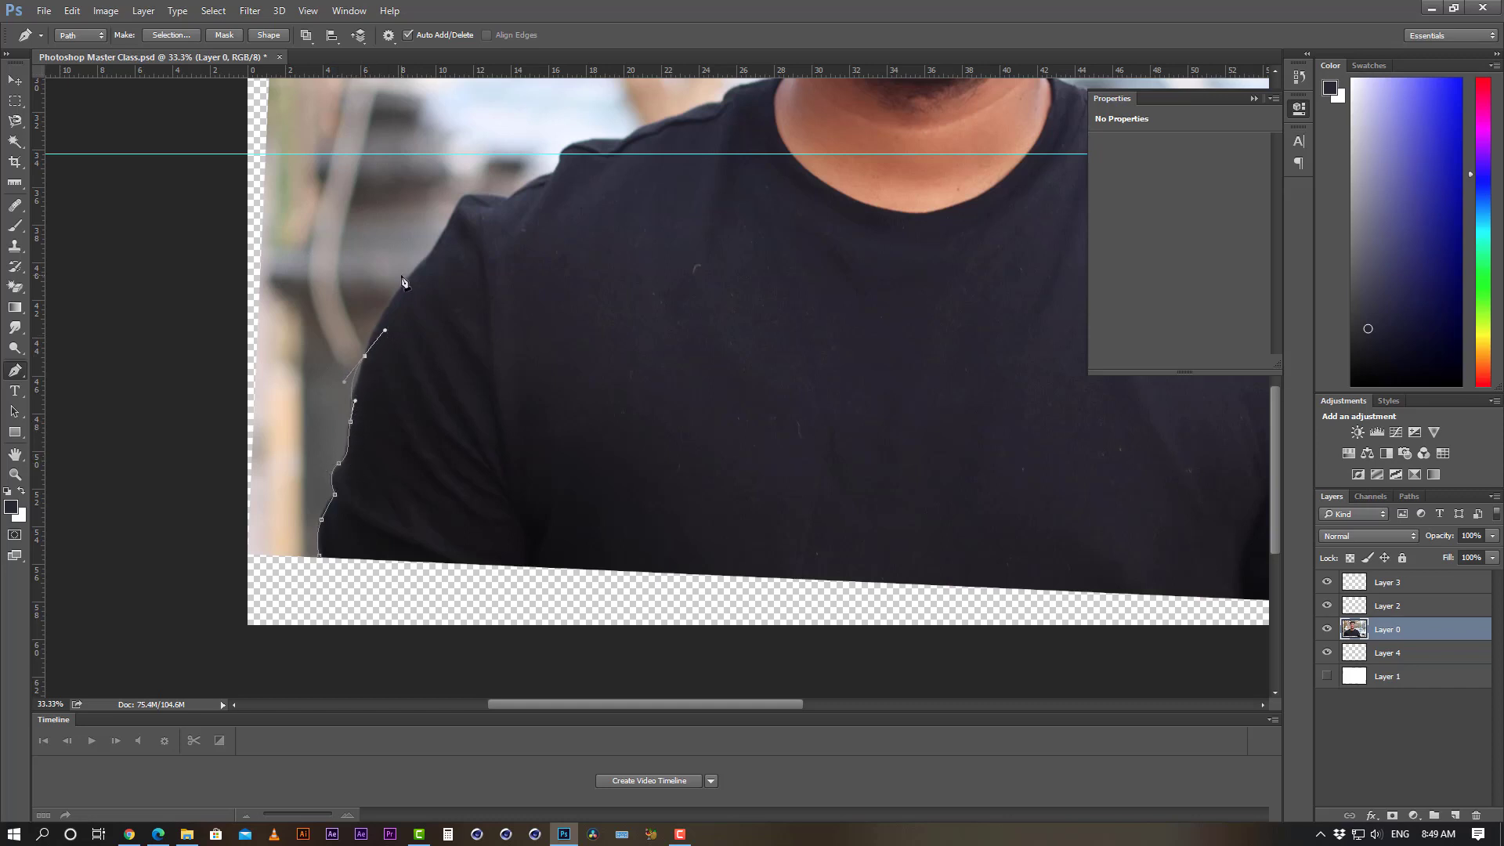
pyautogui.moveTo(362, 360); pyautogui.dragTo(367, 451)
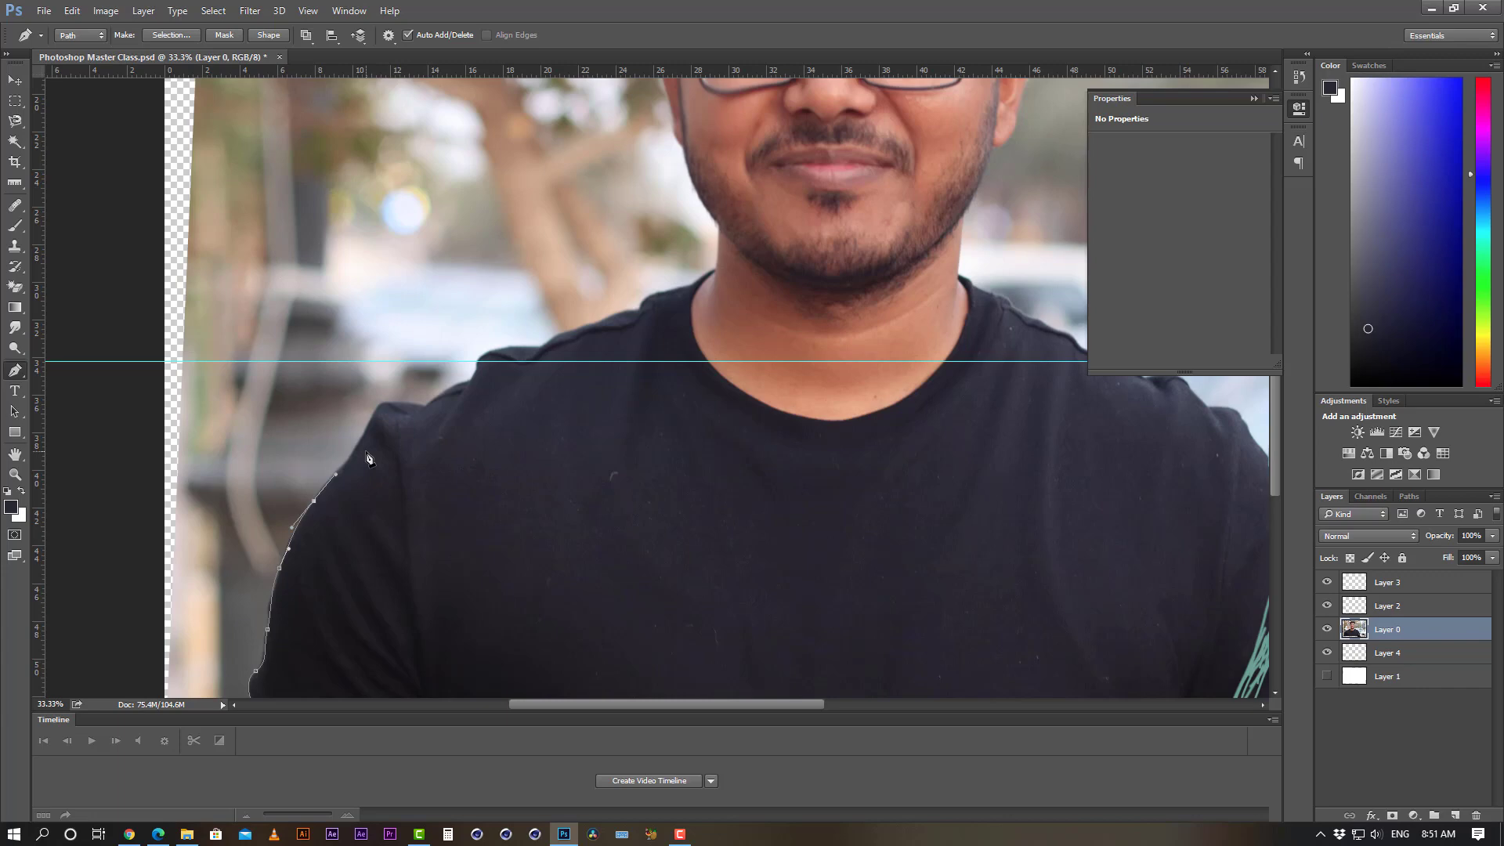
# - Continue the pen path up the rest of the sleeve and over the first part of the shoulder
pyautogui.scroll(-2, 367, 457)
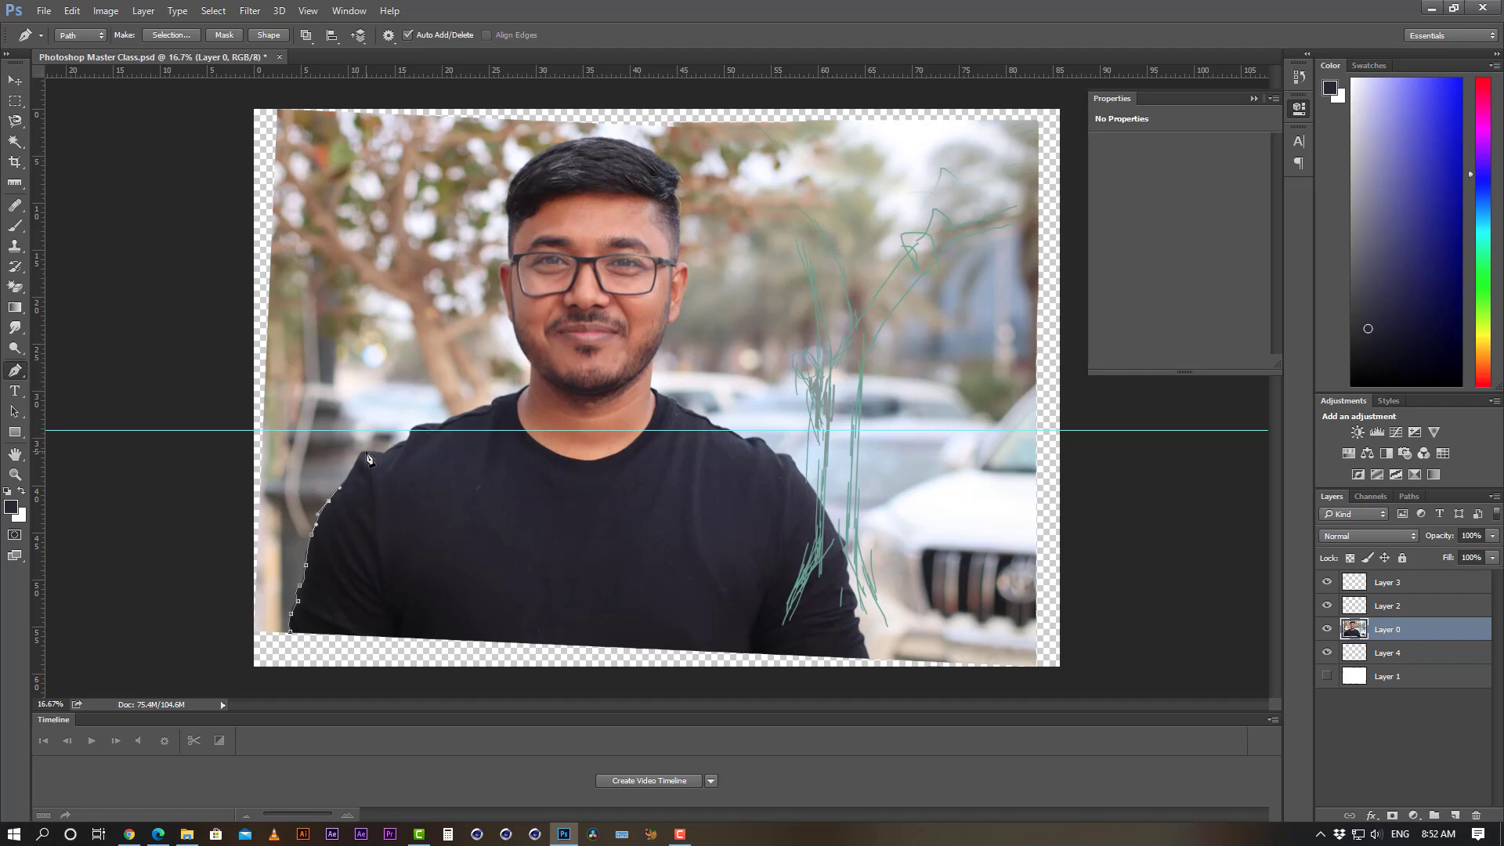
pyautogui.scroll(2, 373, 470)
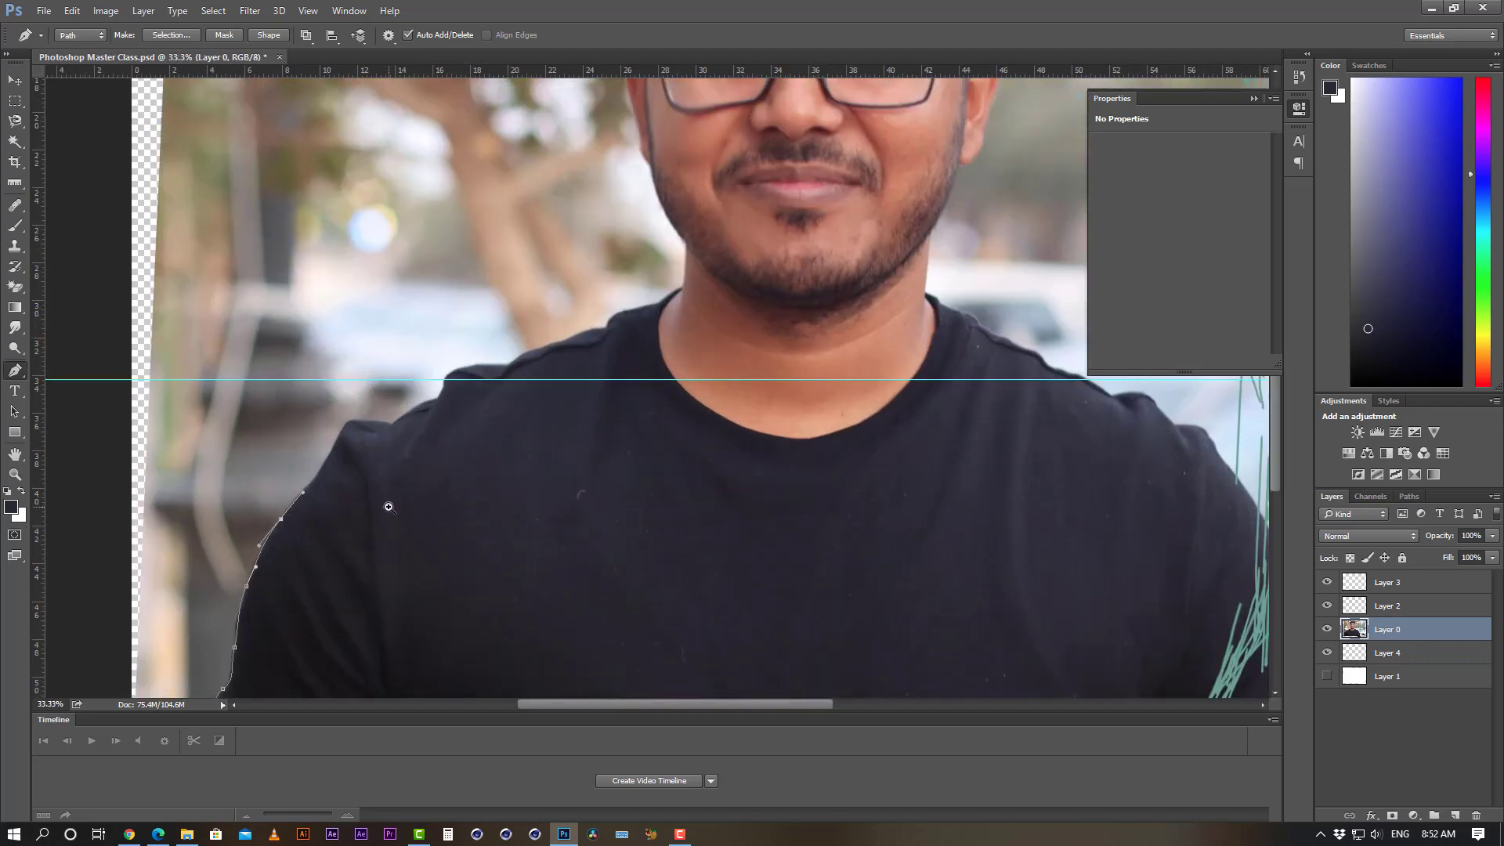
pyautogui.moveTo(321, 541); pyautogui.dragTo(397, 564)
pyautogui.moveTo(712, 556); pyautogui.dragTo(632, 576)
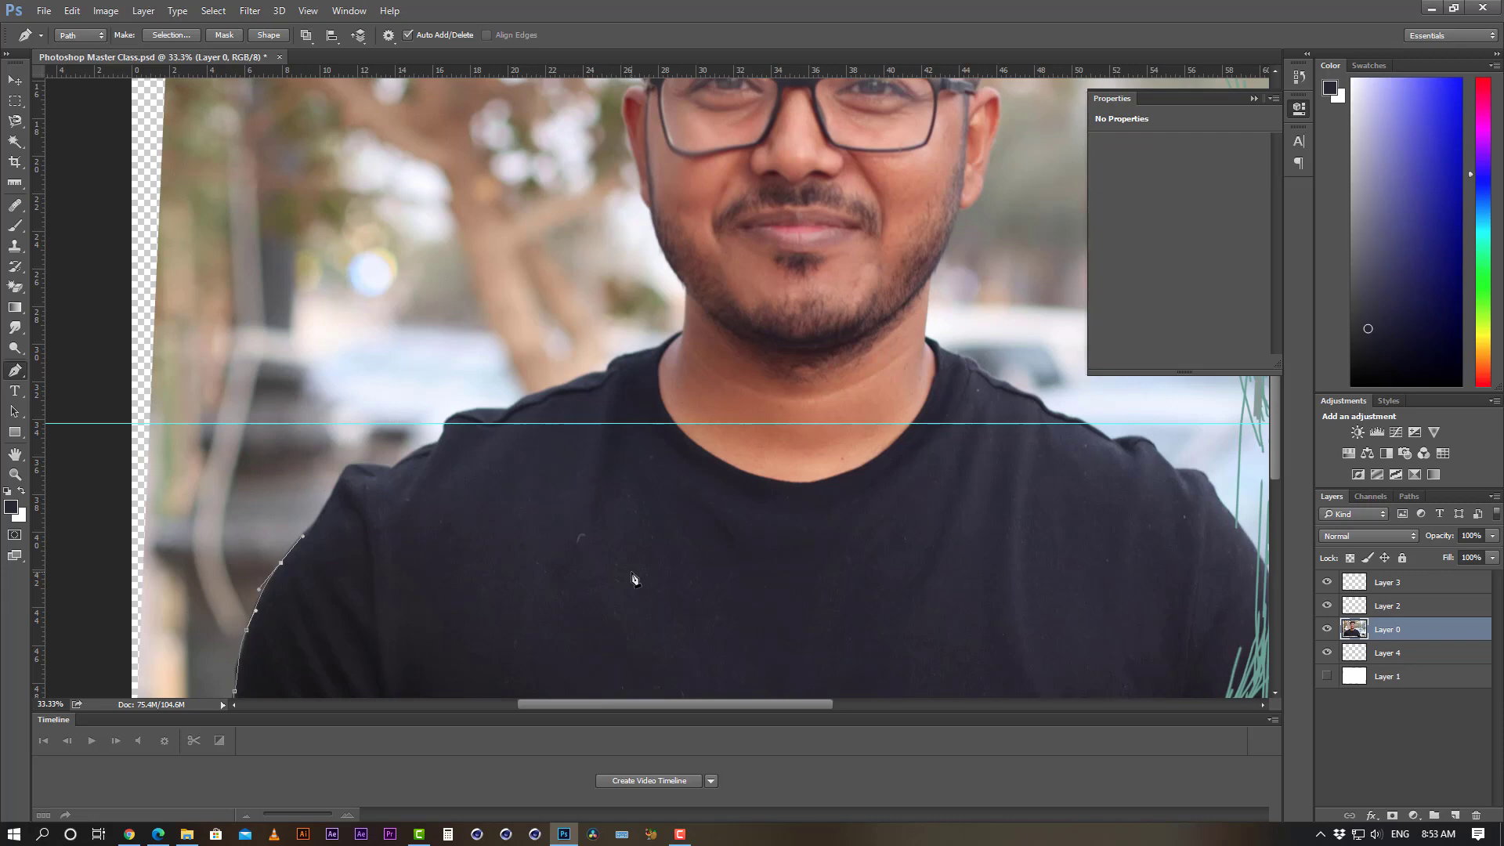
pyautogui.hotkey('ctrl', '-')
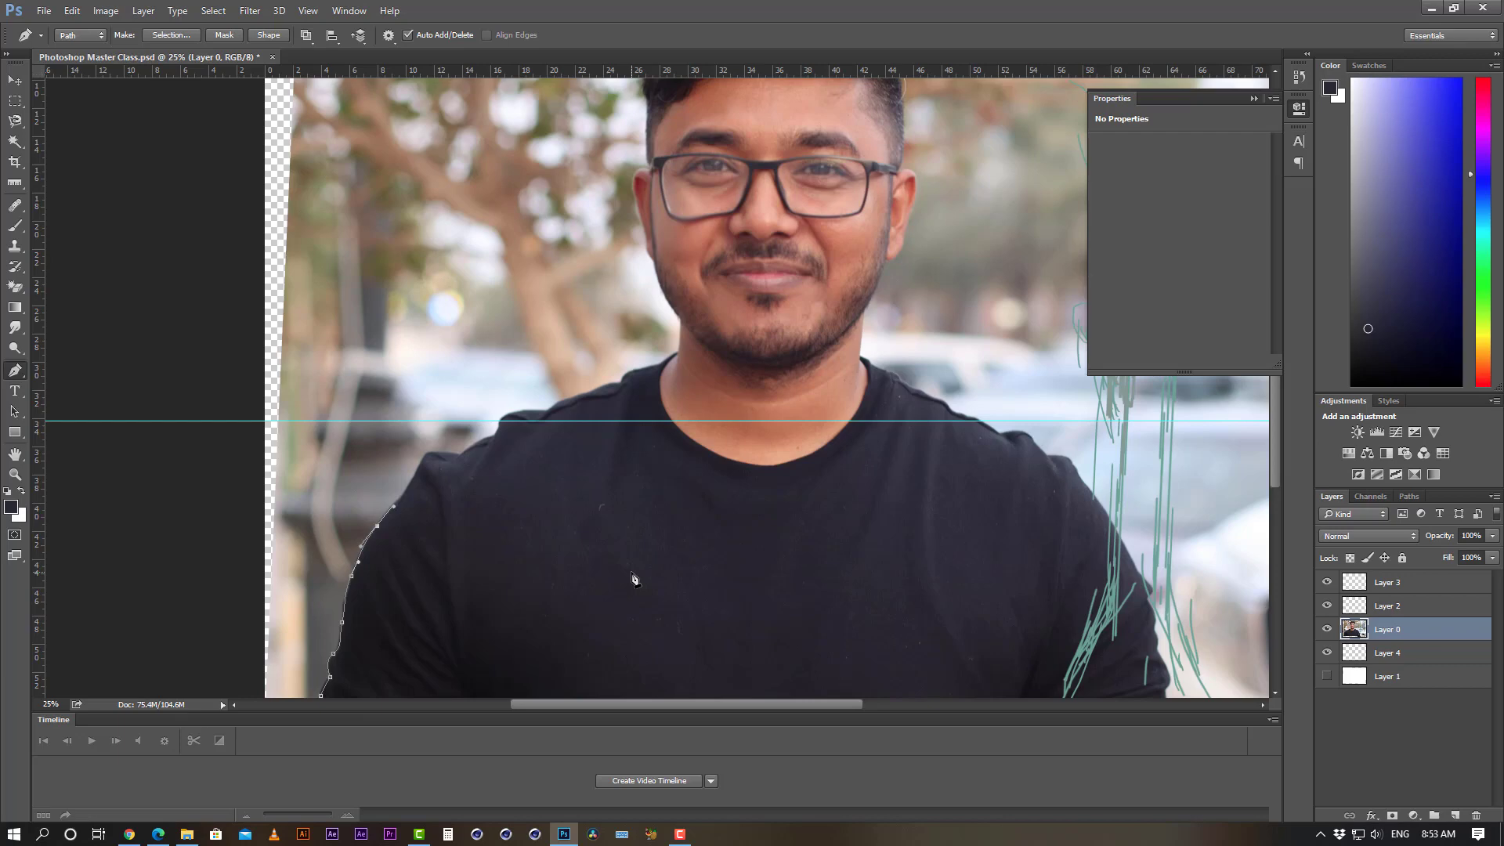
pyautogui.scroll(1, 374, 484)
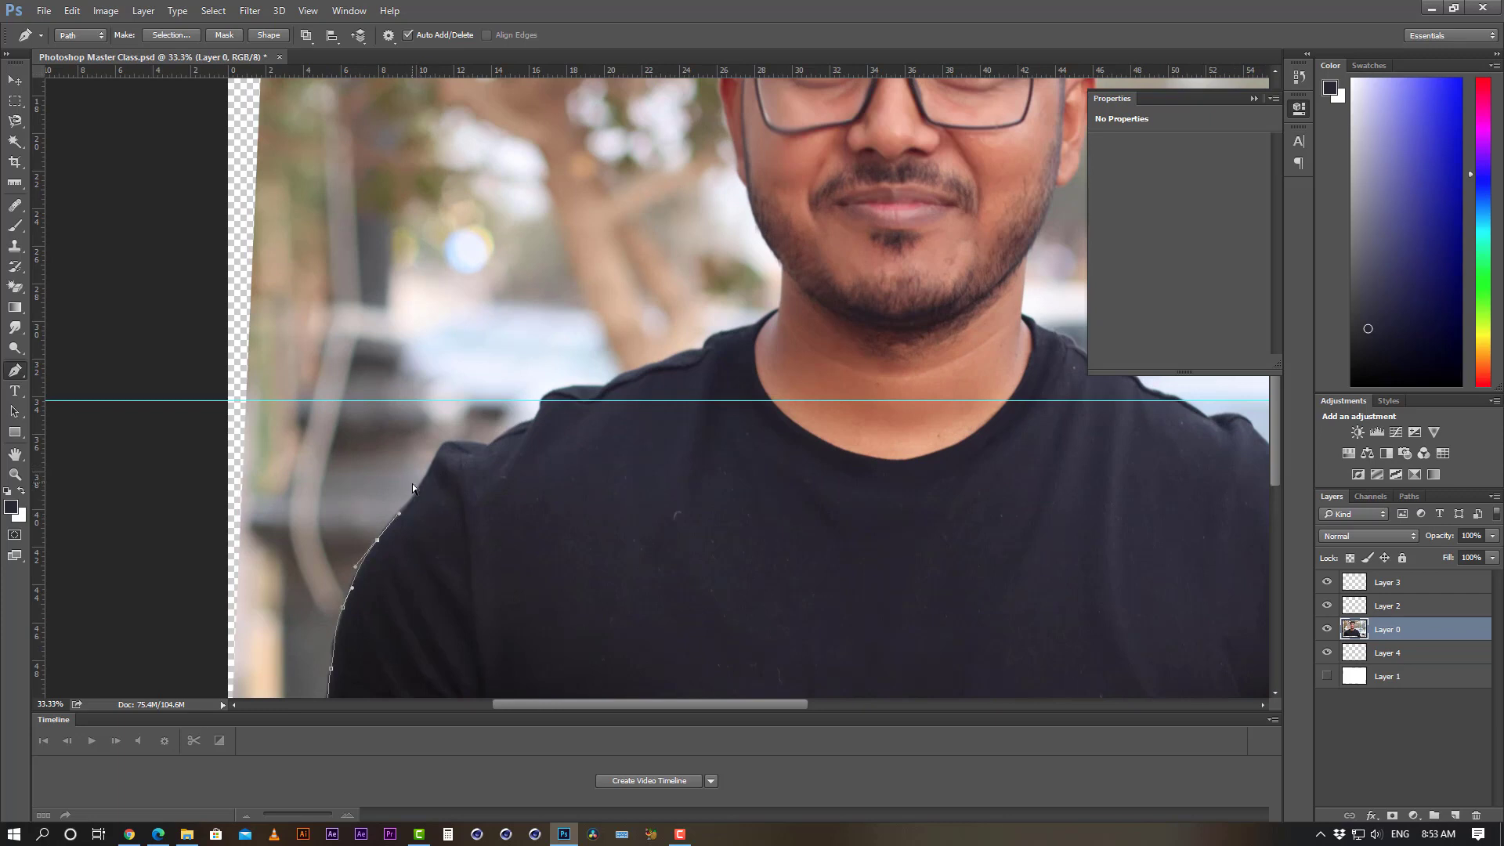
pyautogui.click(418, 492)
pyautogui.click(445, 444)
pyautogui.click(487, 445)
pyautogui.moveTo(517, 426); pyautogui.dragTo(527, 424)
pyautogui.click(536, 419)
pyautogui.click(545, 400)
pyautogui.moveTo(571, 389); pyautogui.dragTo(663, 361)
# - Extend the pen path in close-up along the shoulder edge toward the collar, undoing and redrawing misplaced anchor points
pyautogui.press('alt')
pyautogui.press('alt')
pyautogui.scroll(3, 663, 362)
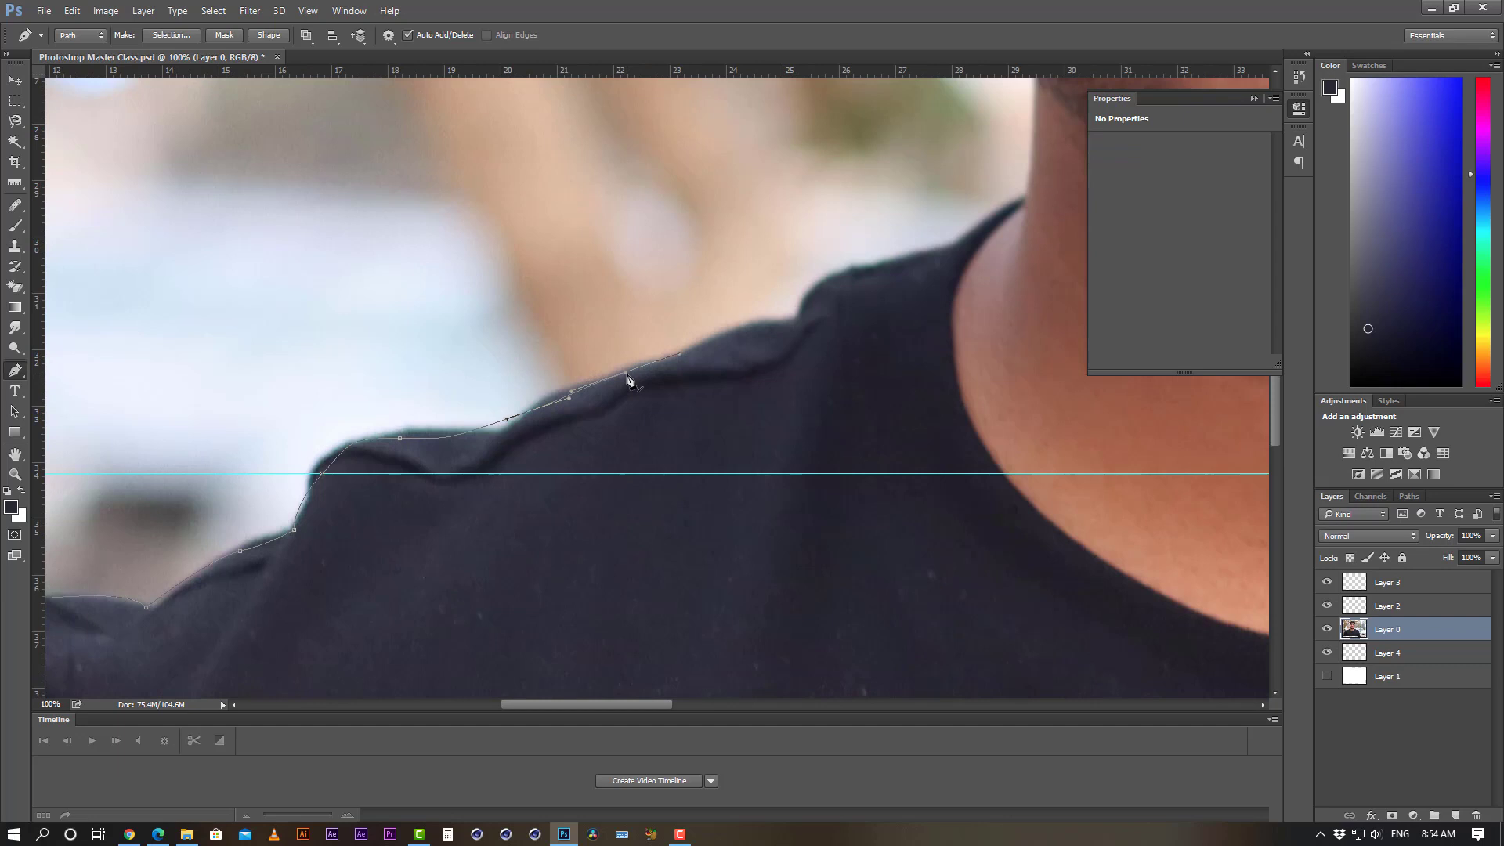
pyautogui.moveTo(680, 354); pyautogui.dragTo(688, 342)
pyautogui.hotkey('ctrl', 'z')
pyautogui.moveTo(680, 354); pyautogui.dragTo(761, 320)
pyautogui.hotkey('ctrl', 'z')
pyautogui.moveTo(716, 373); pyautogui.dragTo(757, 371)
pyautogui.moveTo(810, 321); pyautogui.dragTo(885, 288)
pyautogui.moveTo(786, 296); pyautogui.dragTo(835, 305)
pyautogui.moveTo(833, 302); pyautogui.dragTo(838, 304)
pyautogui.moveTo(886, 290); pyautogui.dragTo(889, 276)
# - Close the pen path roughly through the shirt's chest and along its bottom edge back to the starting point
pyautogui.hotkey('ctrl', '-')
pyautogui.hotkey('ctrl', '-')
pyautogui.hotkey('ctrl', '-')
pyautogui.hotkey('ctrl', '-')
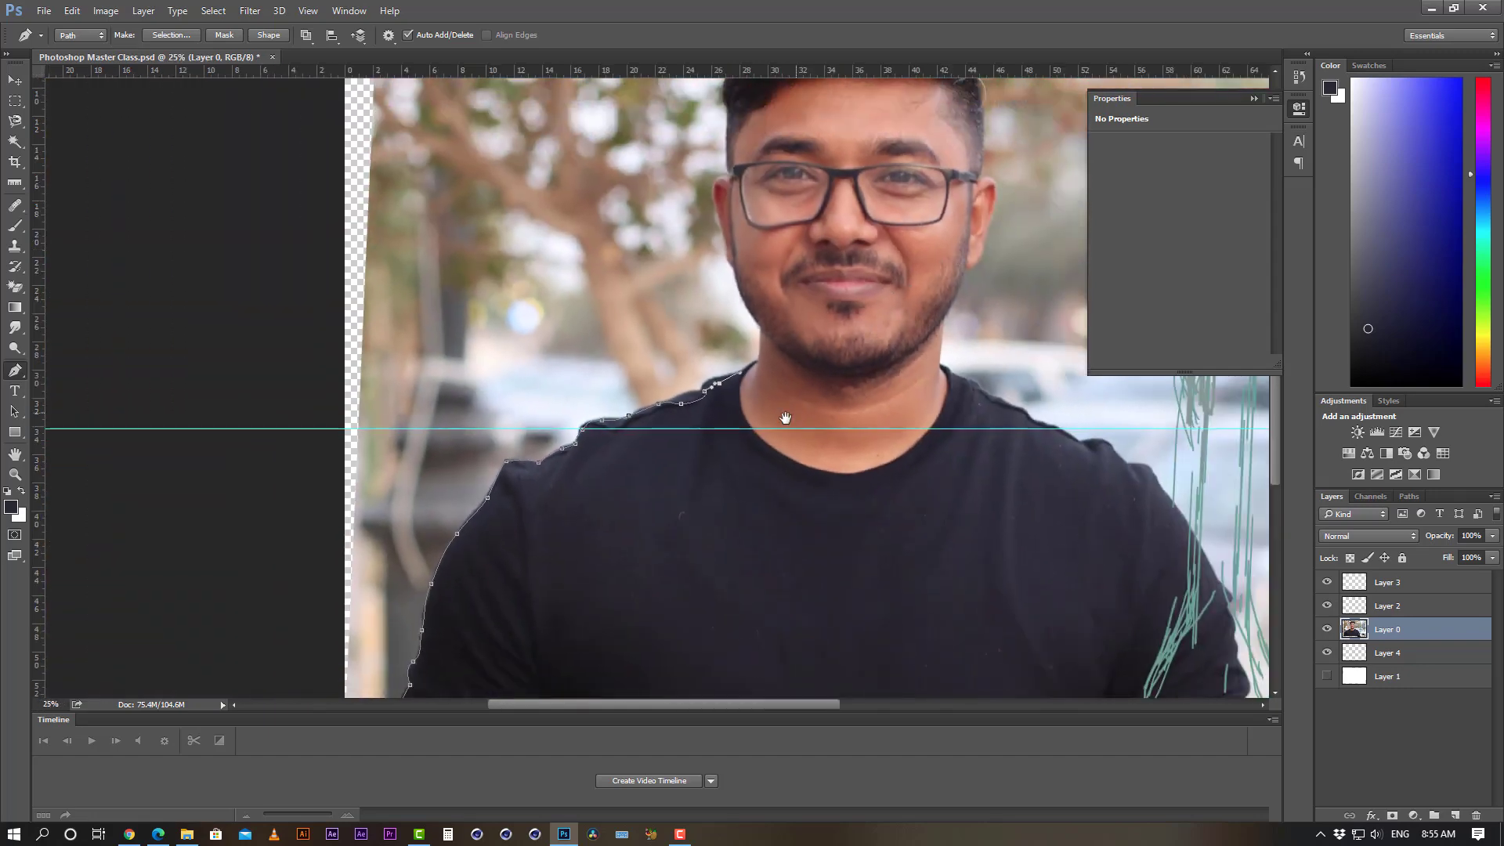
pyautogui.moveTo(785, 418); pyautogui.dragTo(774, 318)
pyautogui.click(806, 444)
pyautogui.click(771, 551)
pyautogui.click(565, 634)
pyautogui.click(427, 633)
pyautogui.click(387, 630)
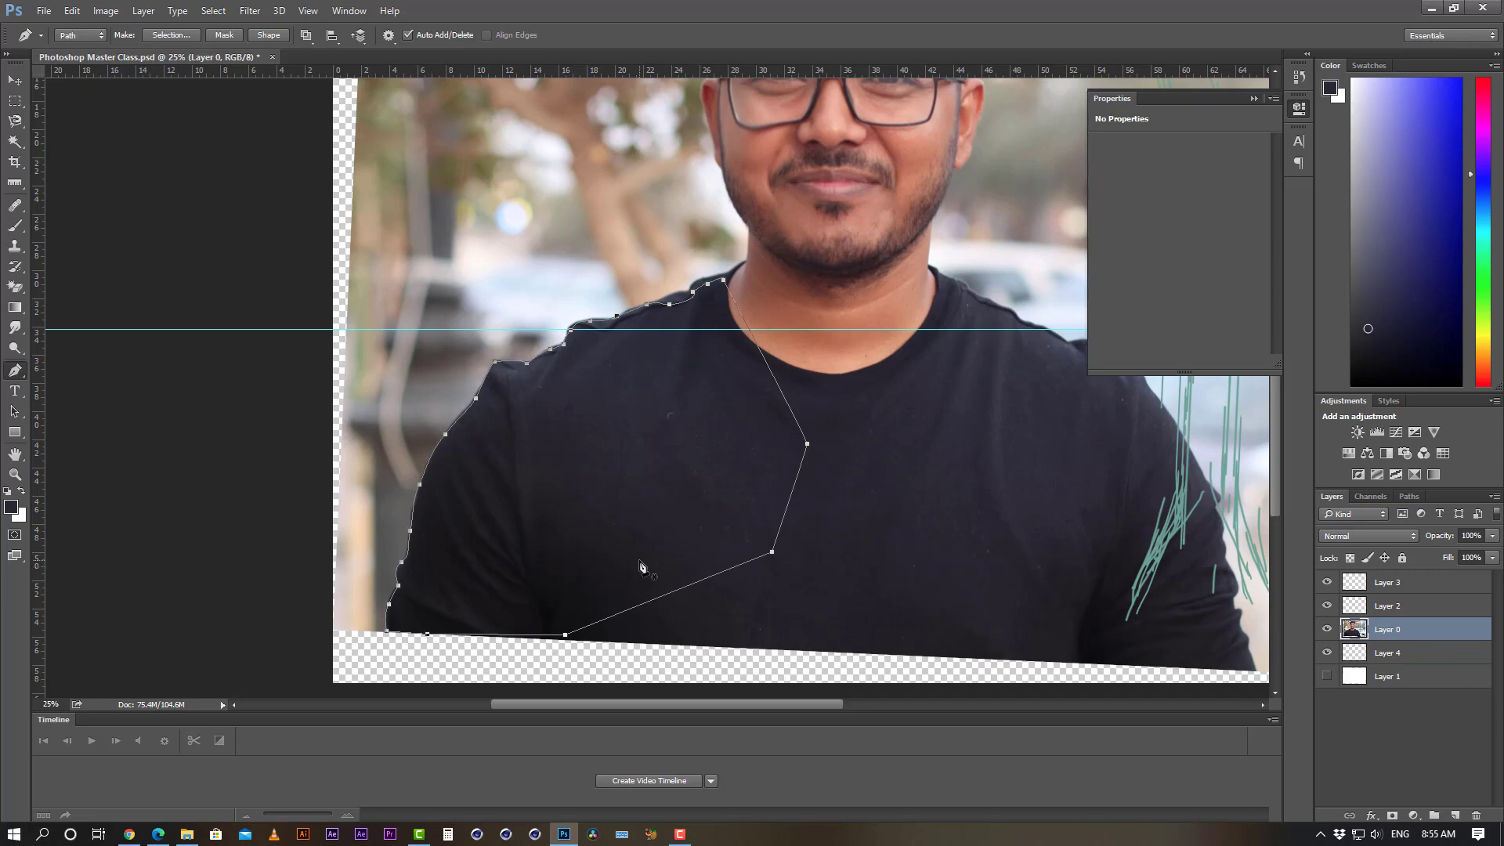
# - Copy the shirt area enclosed by the path to a new layer and hide Layer 0 to isolate the cut-out
pyautogui.hotkey('ctrl', 'Return')
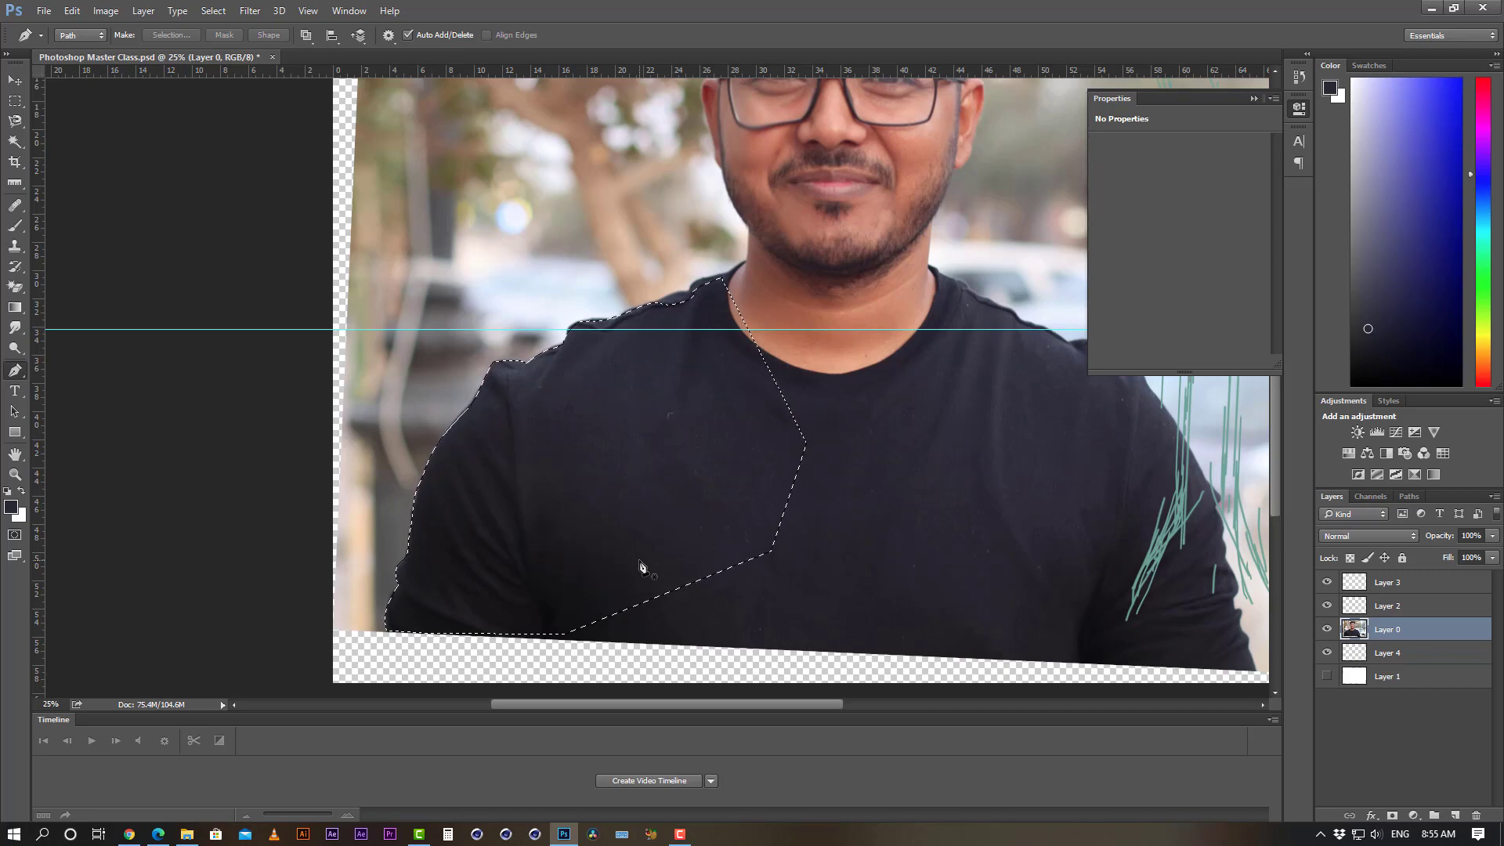
pyautogui.hotkey('ctrl', 'j')
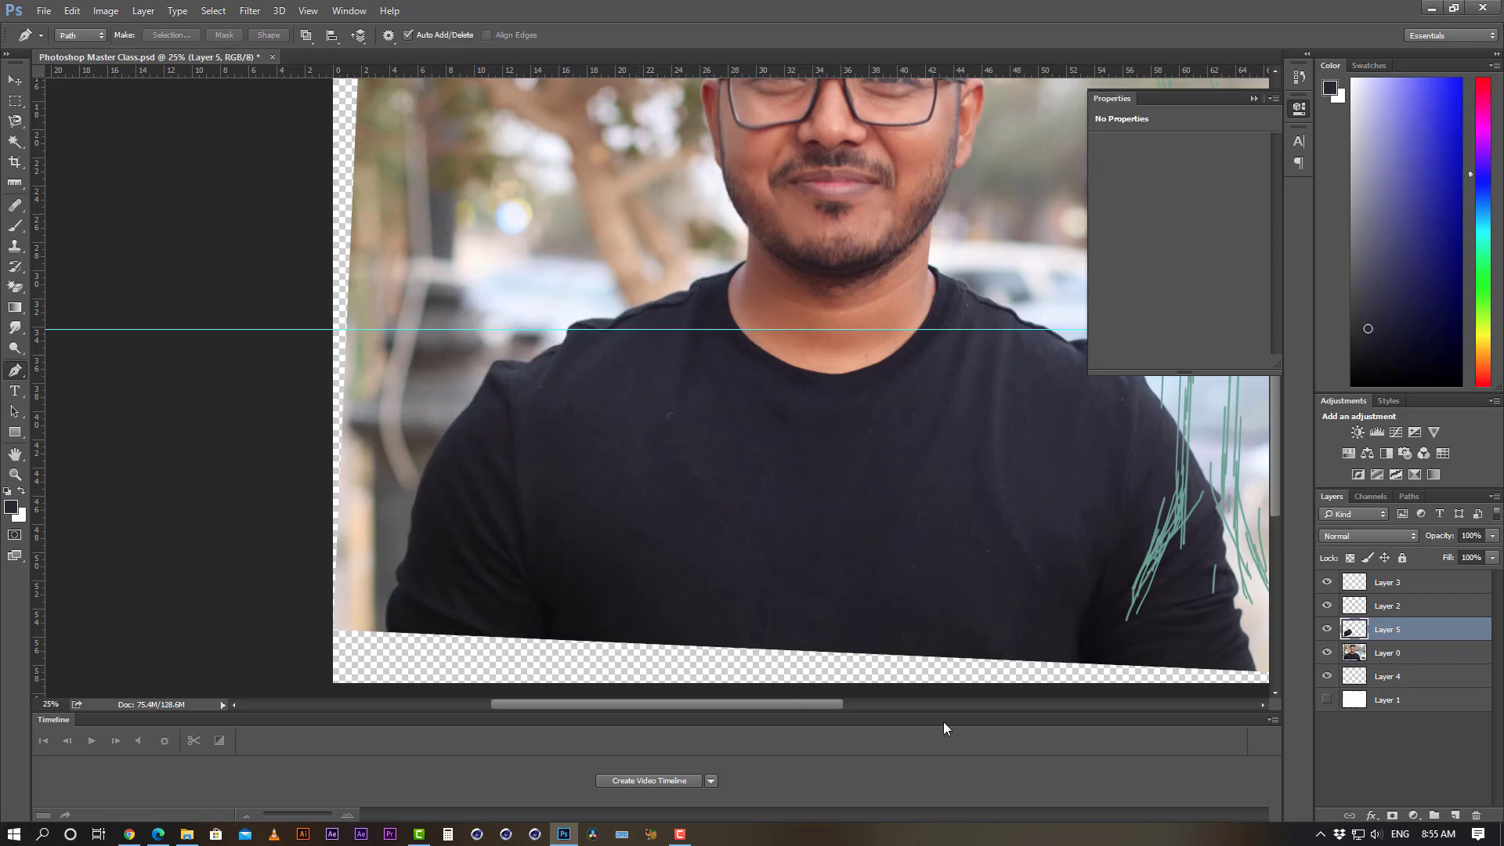
pyautogui.click(1327, 652)
pyautogui.click(14, 79)
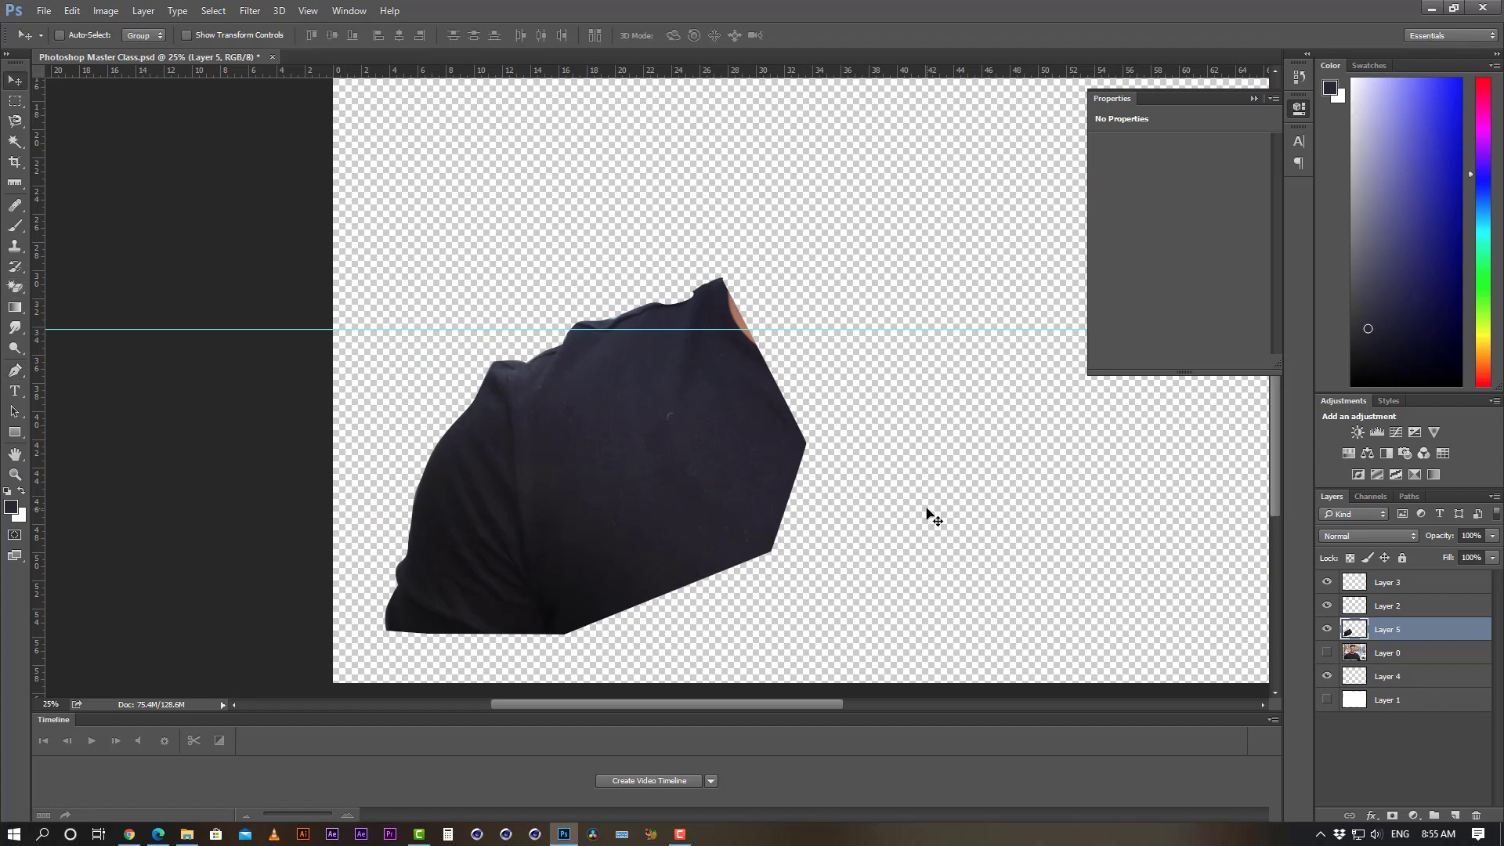
pyautogui.hotkey('ctrl', '-')
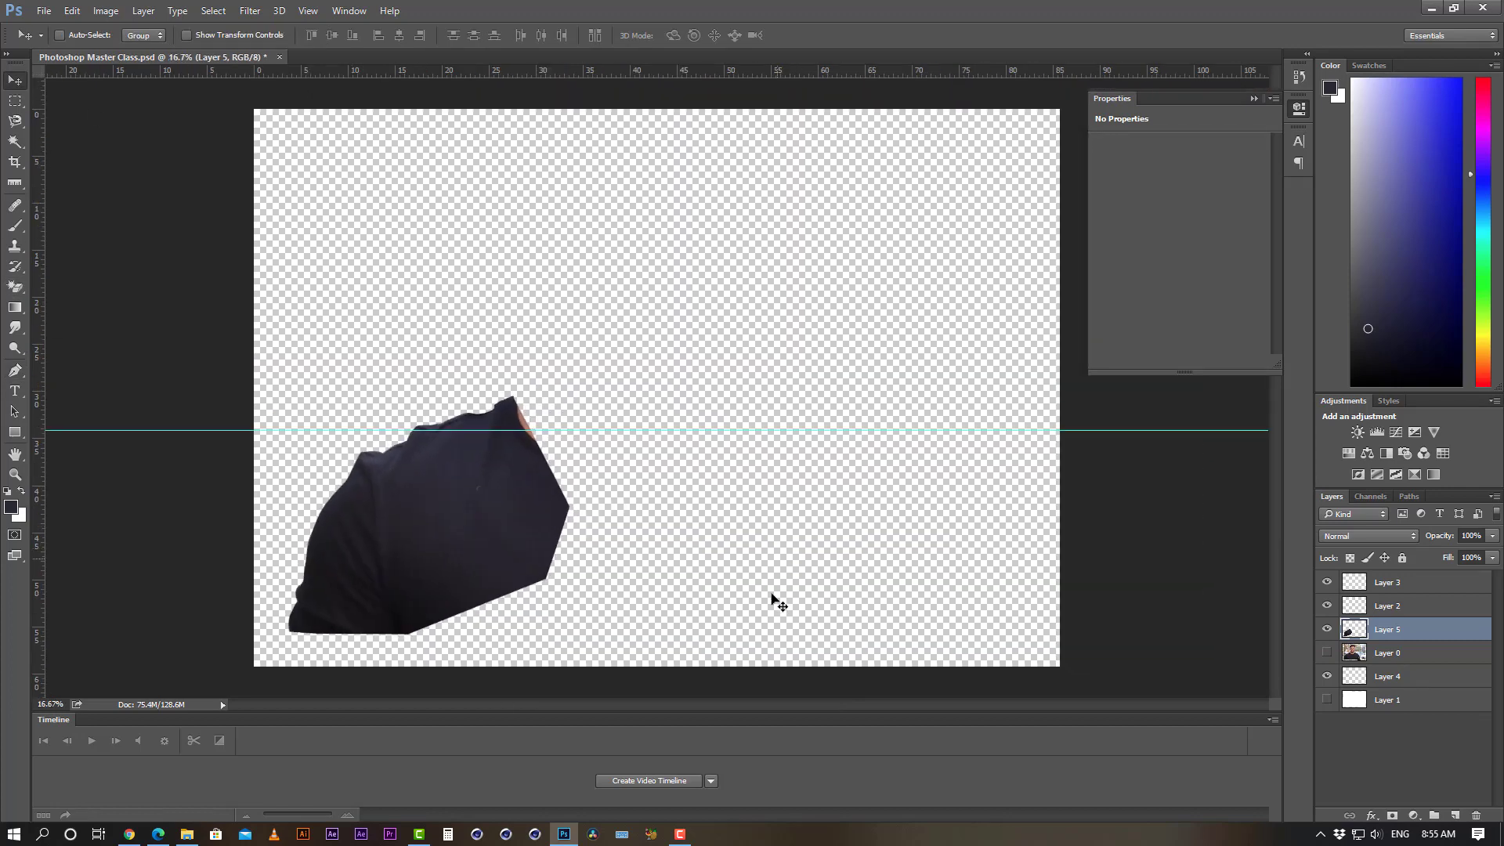
# - Toggle the visibility of the cut-out Layer 5, show Layer 0 again and deselect all layers
pyautogui.click(1352, 775)
pyautogui.click(1361, 631)
pyautogui.click(1327, 629)
pyautogui.click(1327, 629)
pyautogui.click(1327, 652)
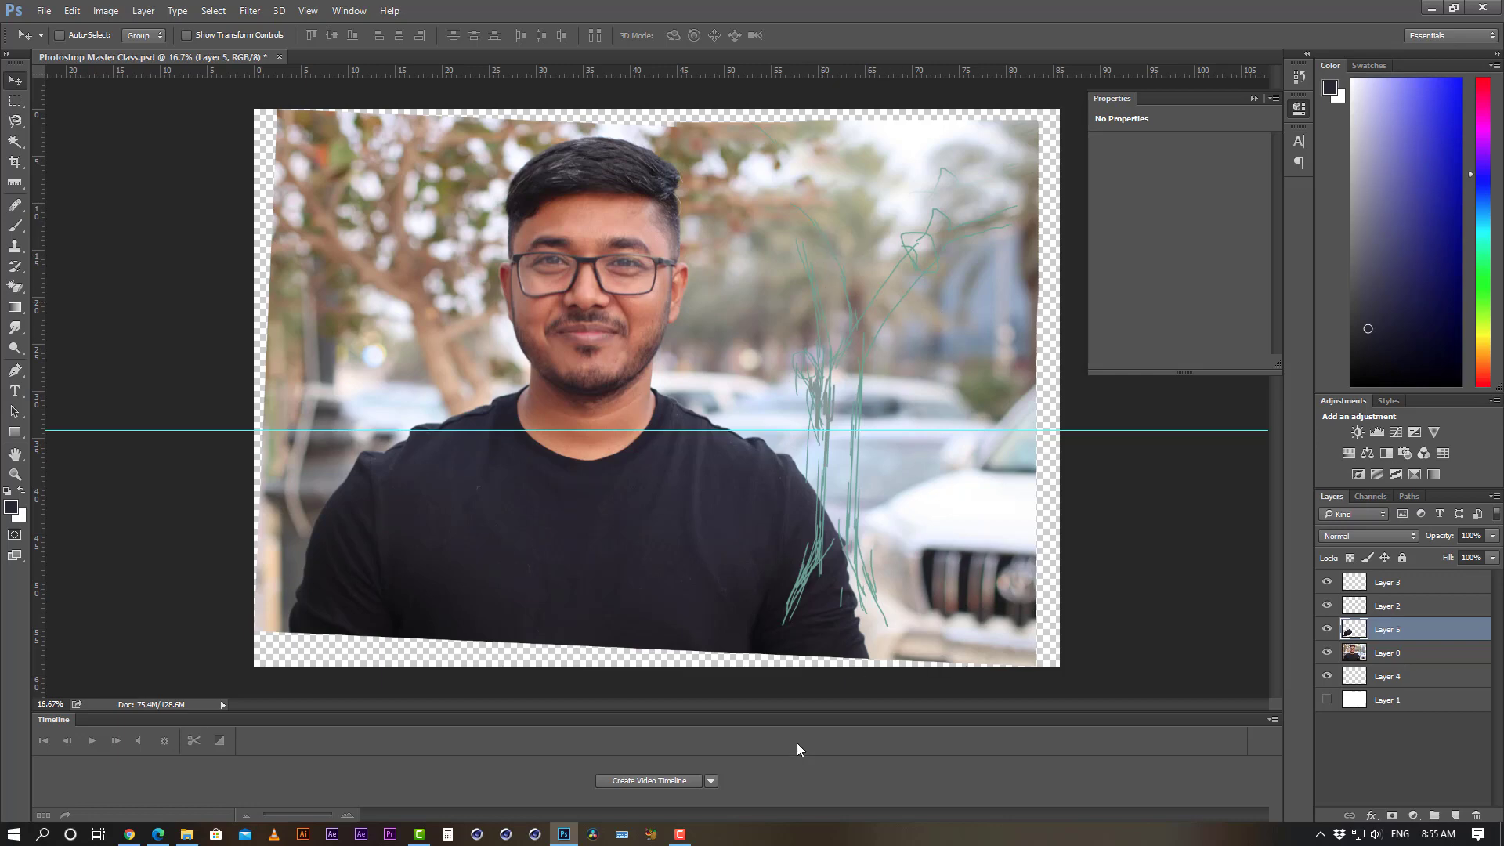
pyautogui.click(1418, 736)
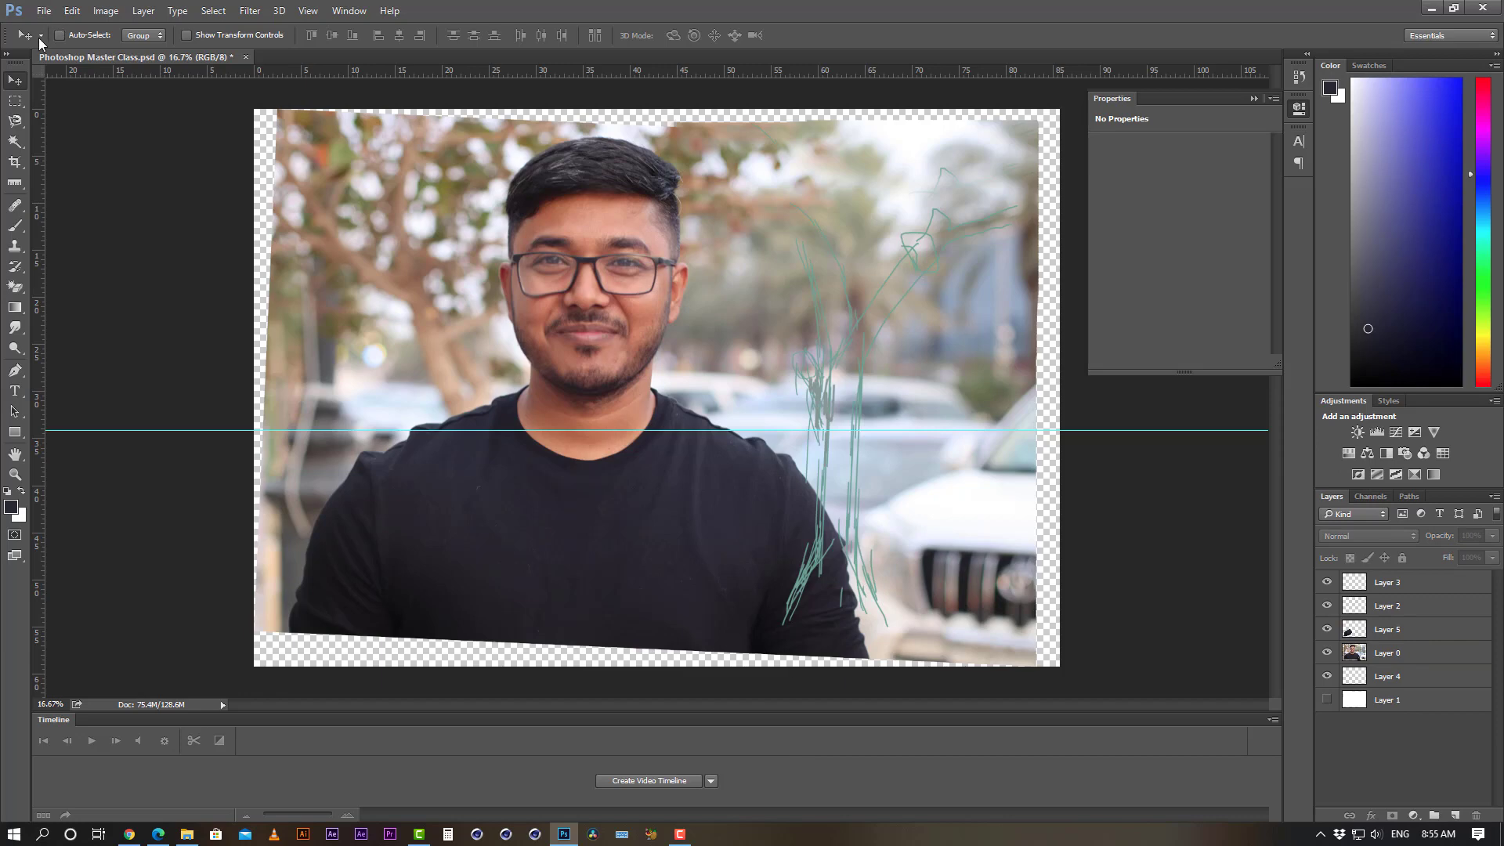
# - Open the original portrait IMG_0704.JPG from the 07. Riyadh Outing 2 folder in Camera Backup on drive F
pyautogui.click(43, 10)
pyautogui.press('Escape')
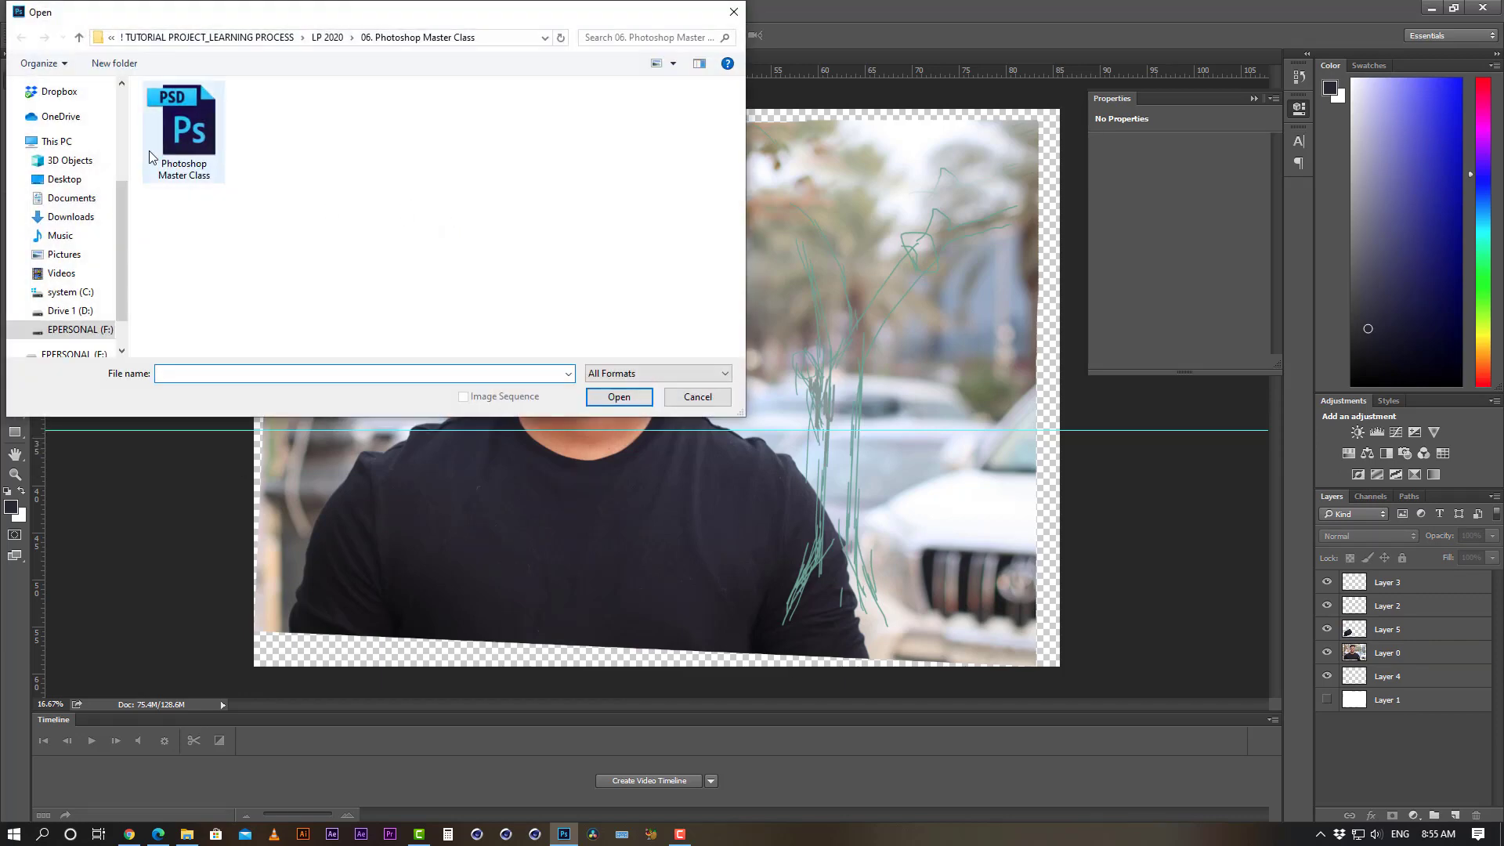
pyautogui.click(61, 330)
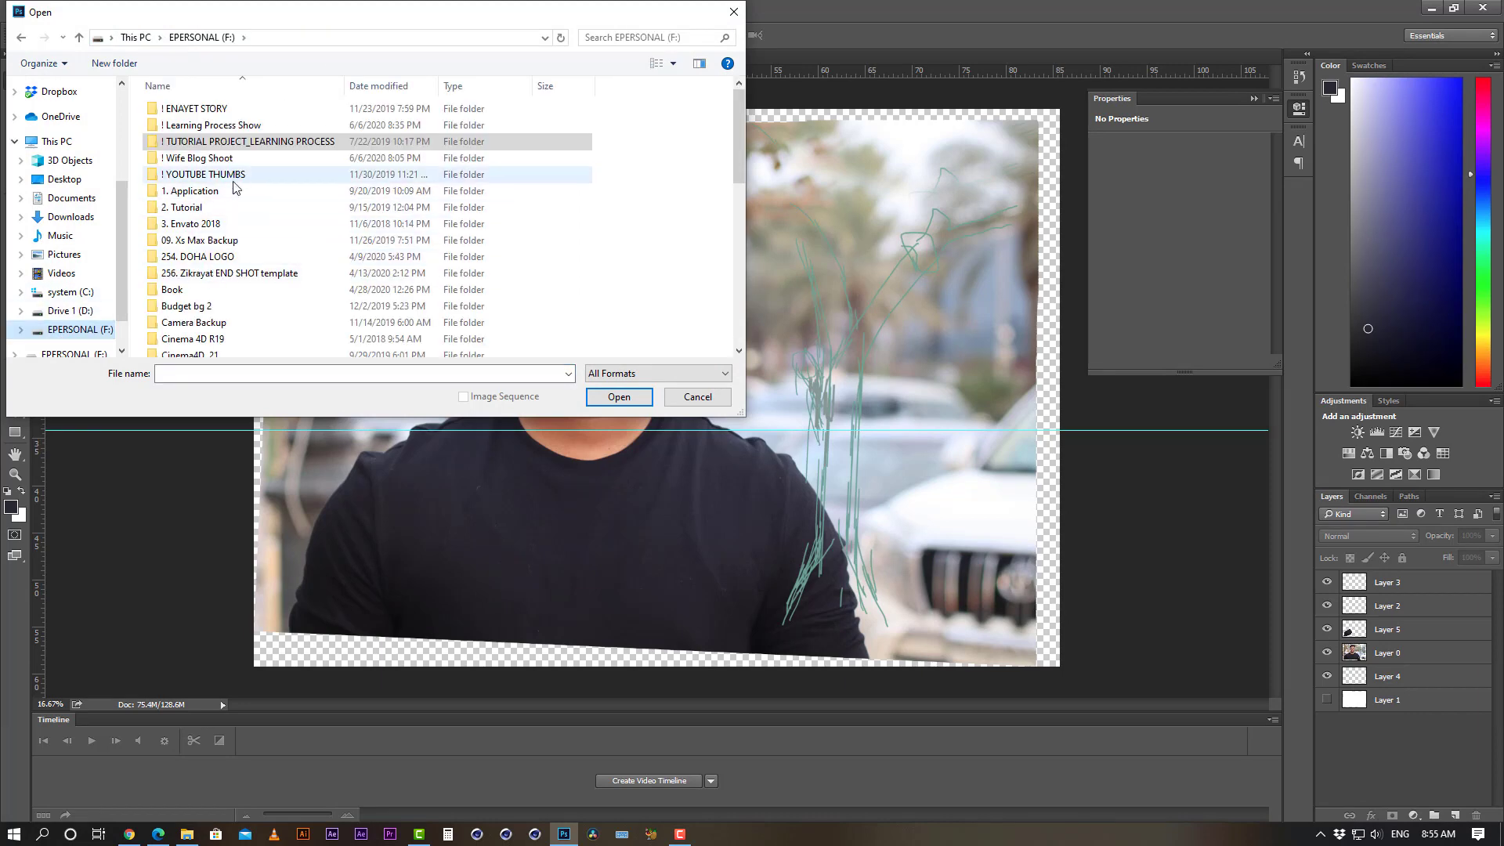
pyautogui.doubleClick(196, 322)
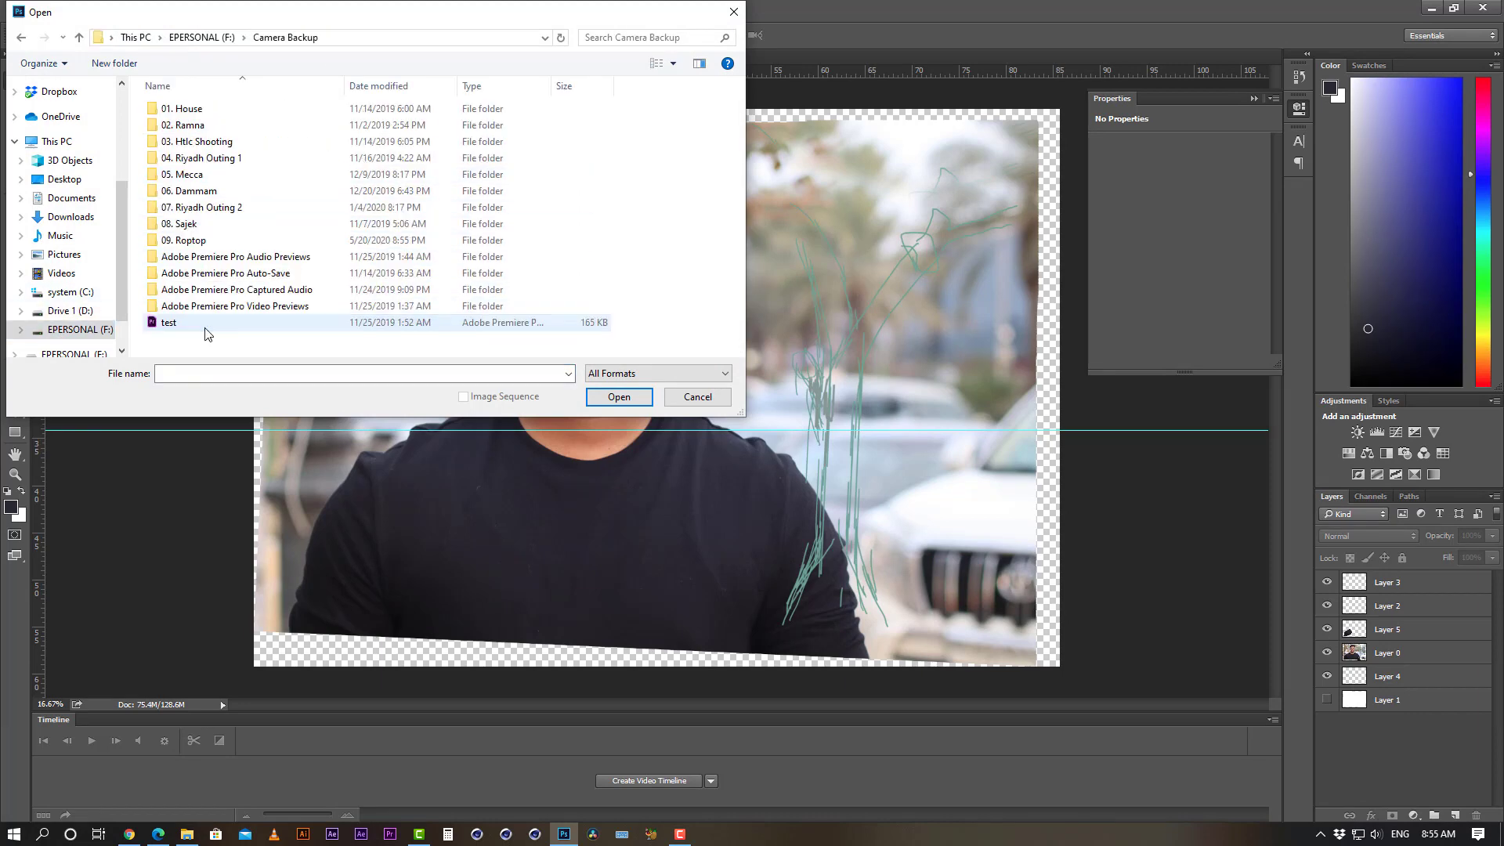
pyautogui.doubleClick(196, 207)
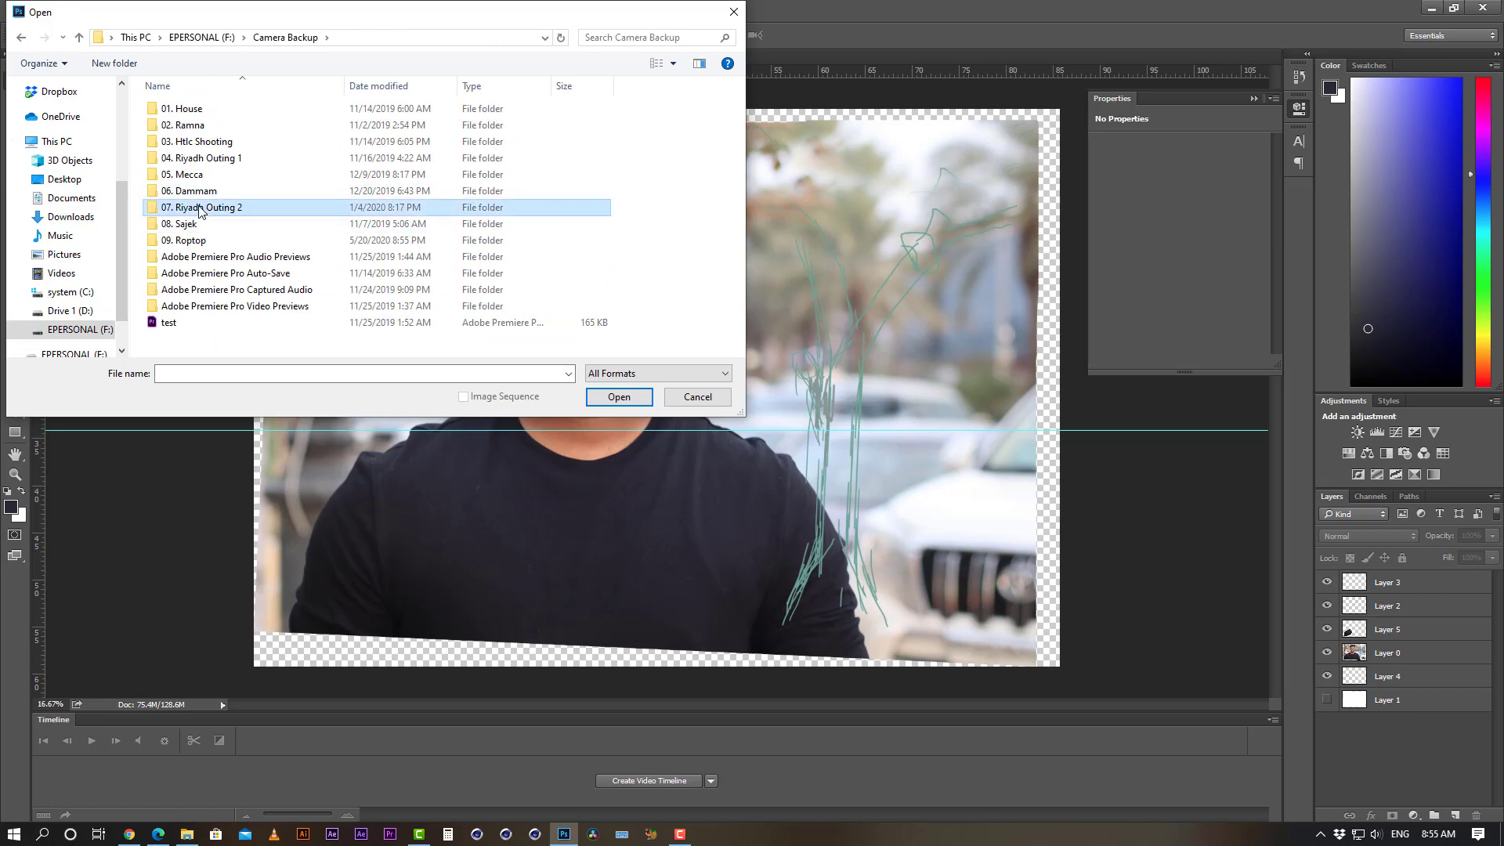
pyautogui.doubleClick(686, 313)
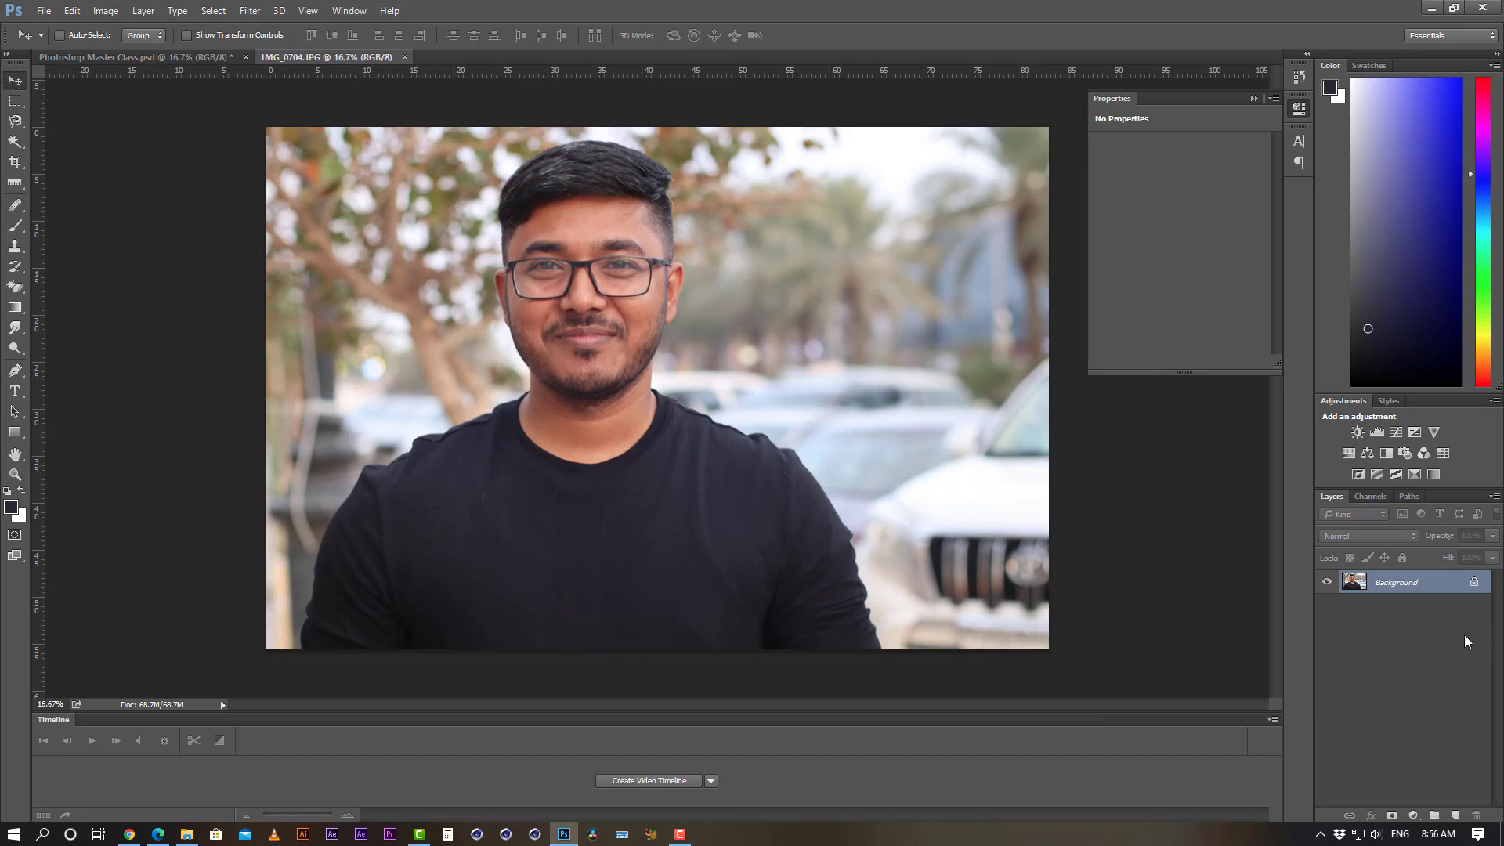
# - Unlock the Background layer and erase the bright patch beside the tree trunk with the Magic Eraser at tolerance 32
pyautogui.click(1473, 582)
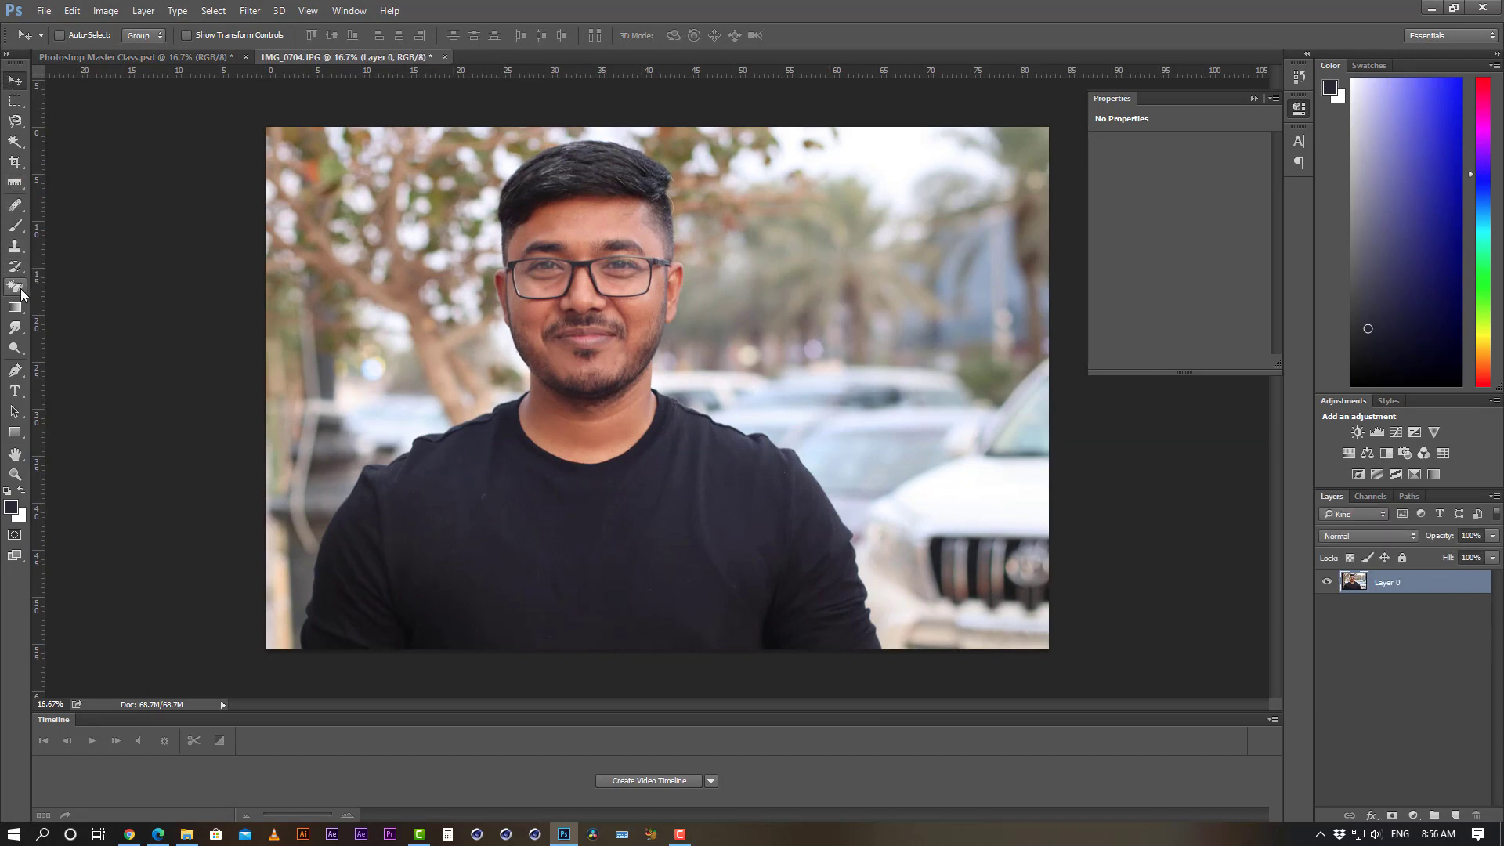
pyautogui.moveTo(22, 294); pyautogui.dragTo(110, 317)
pyautogui.click(416, 382)
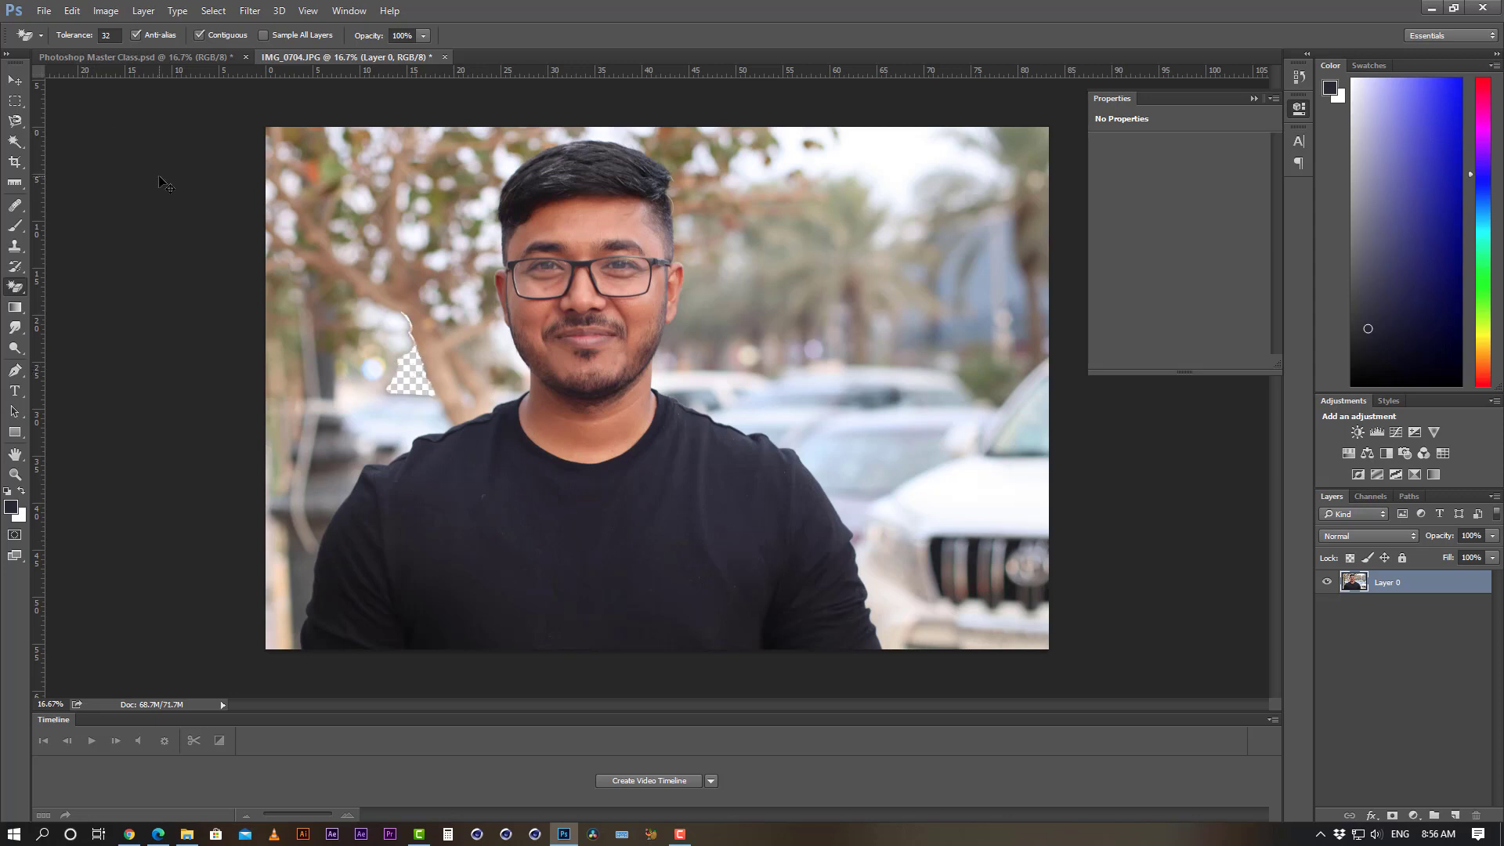
# - Undo the last erased patch in the background beside the tree trunk
pyautogui.hotkey('ctrl', 'z')
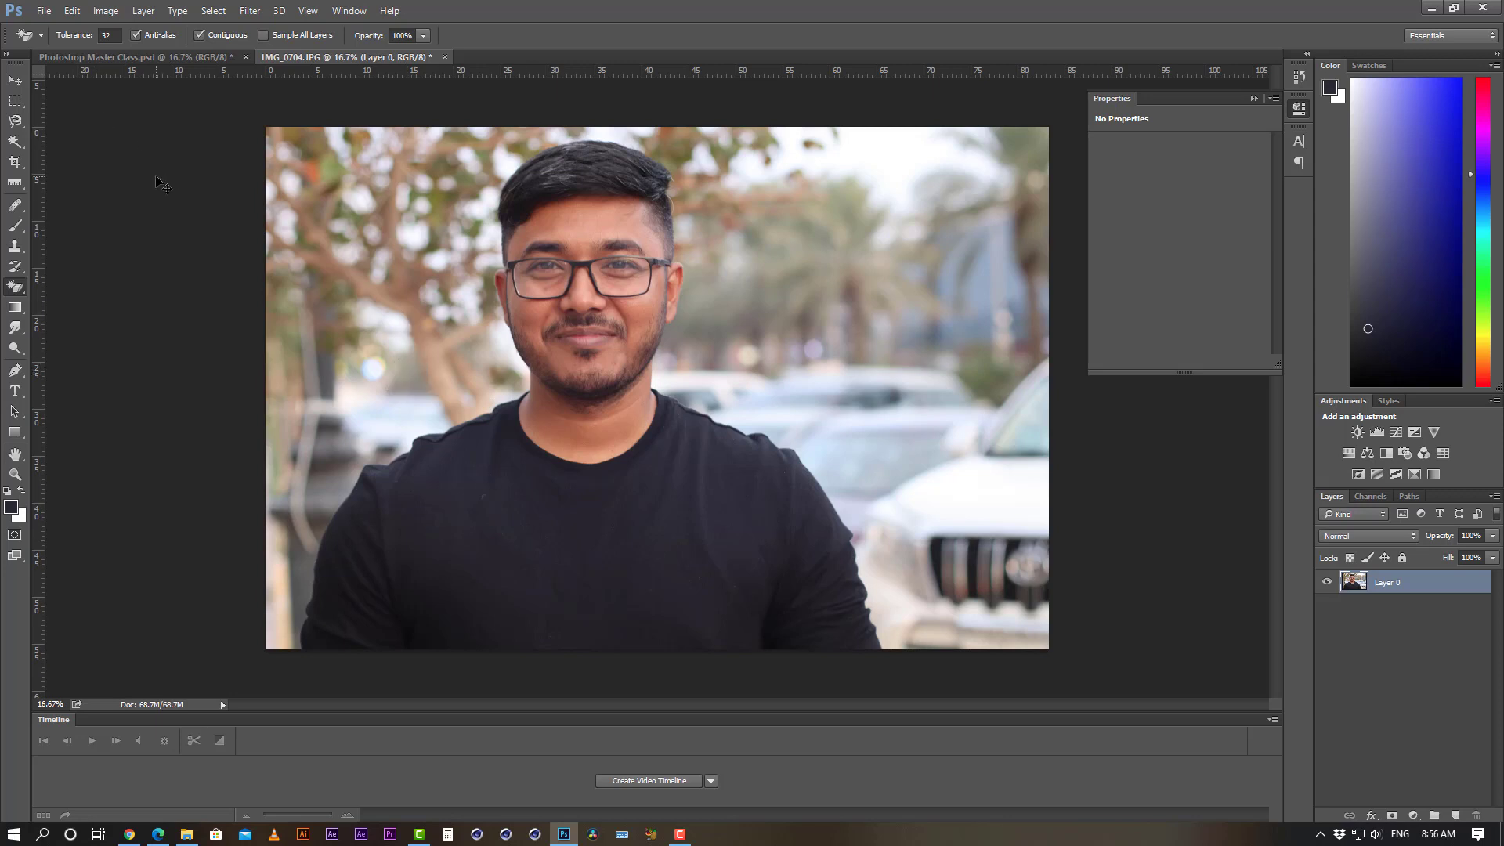
# - Try the Magic Wand on the tree trunk beside the man and clear the resulting selection
pyautogui.click(15, 104)
pyautogui.moveTo(14, 110); pyautogui.dragTo(15, 141)
pyautogui.click(78, 160)
pyautogui.click(427, 349)
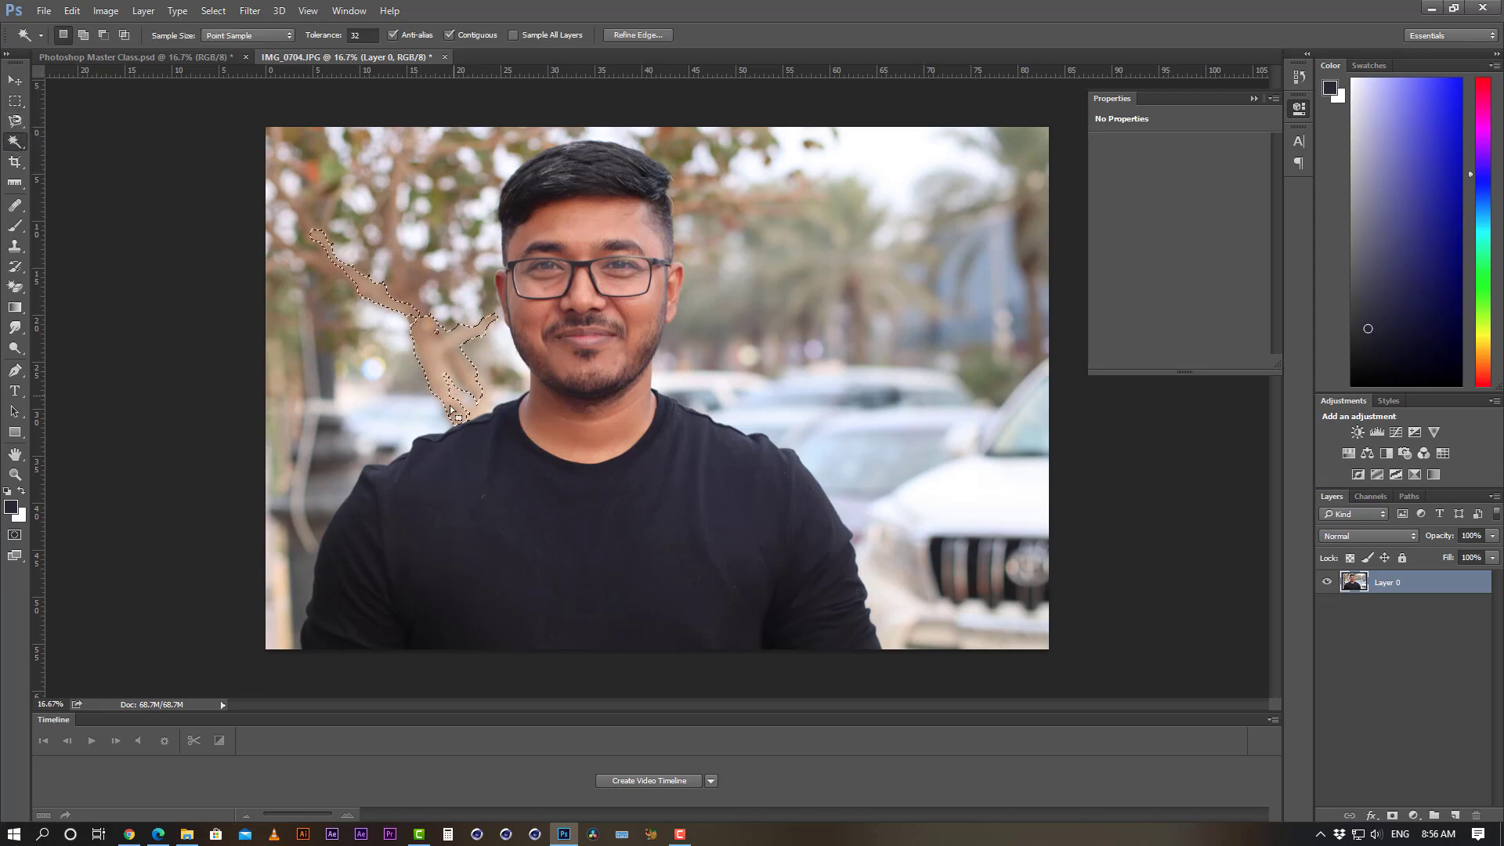
pyautogui.click(372, 421)
pyautogui.hotkey('ctrl', 'd')
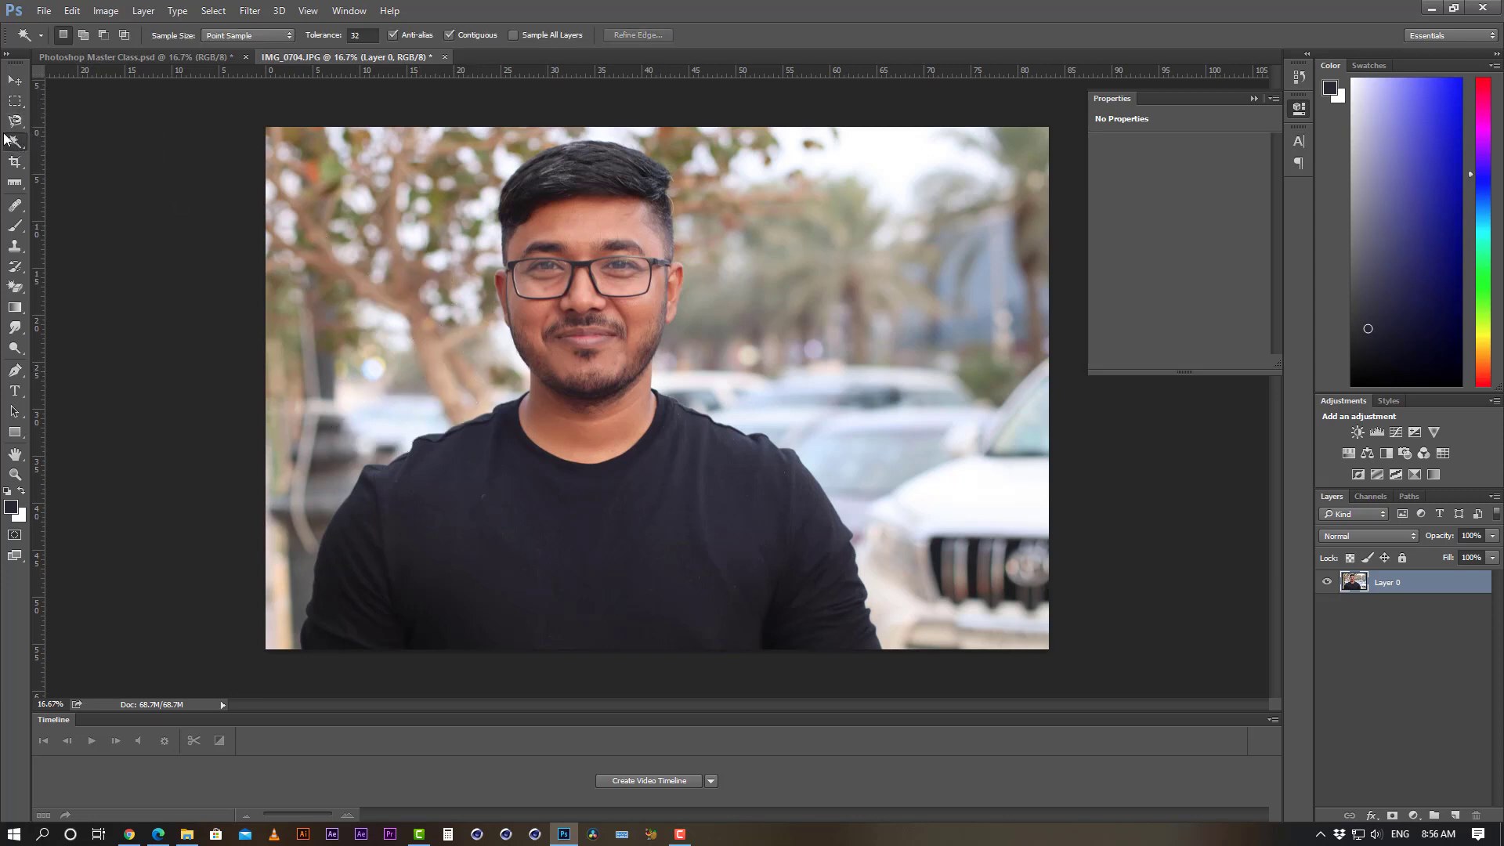
# - Select the entire background around the man with the Quick Selection tool
pyautogui.rightClick(17, 149)
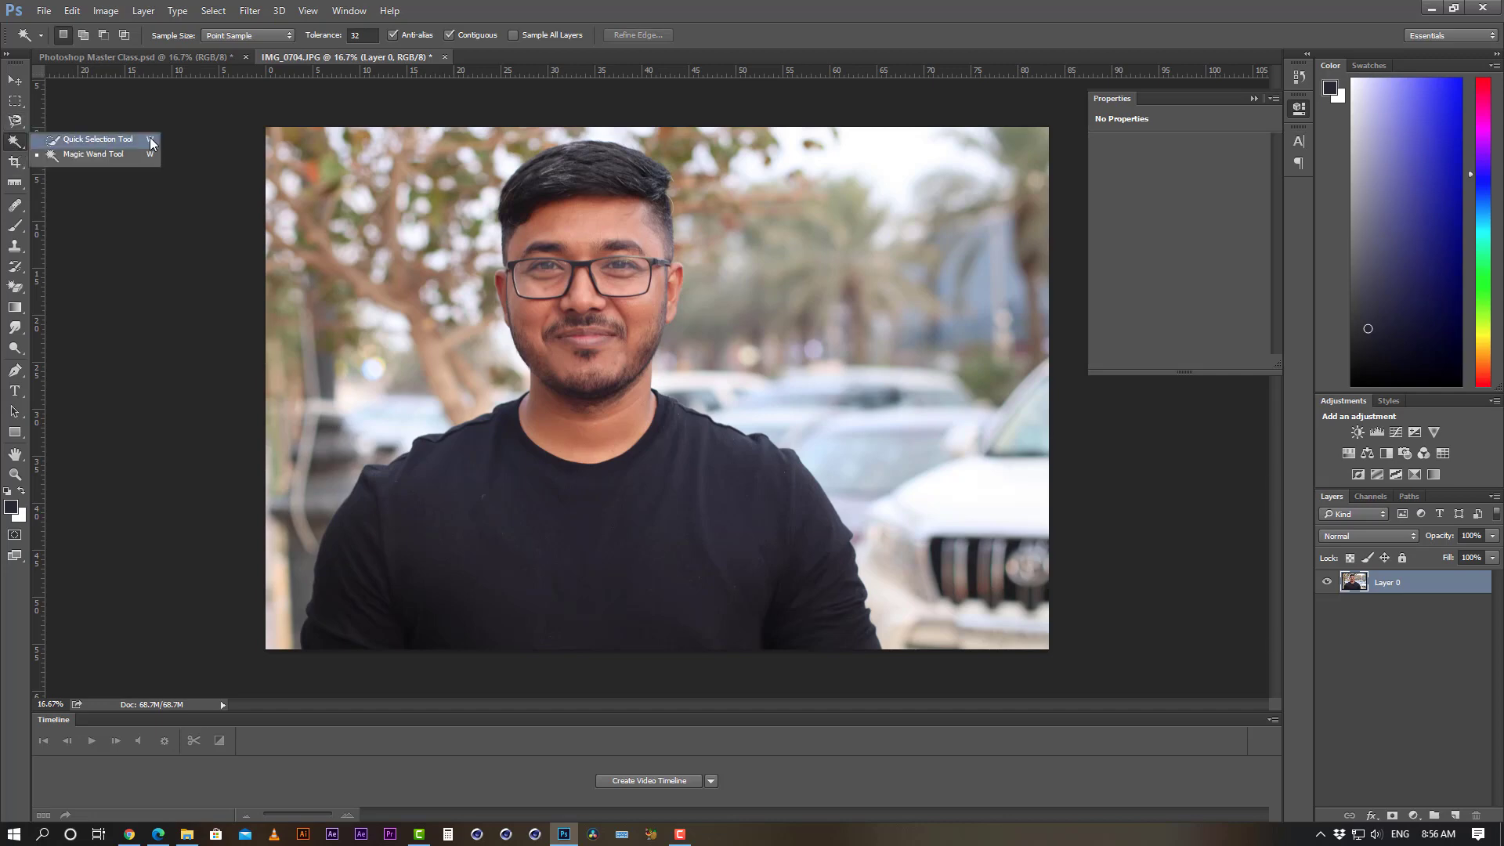
pyautogui.click(151, 144)
pyautogui.moveTo(501, 290)
pyautogui.mouseDown()
pyautogui.moveTo(400, 356)
pyautogui.moveTo(317, 454)
pyautogui.mouseUp()
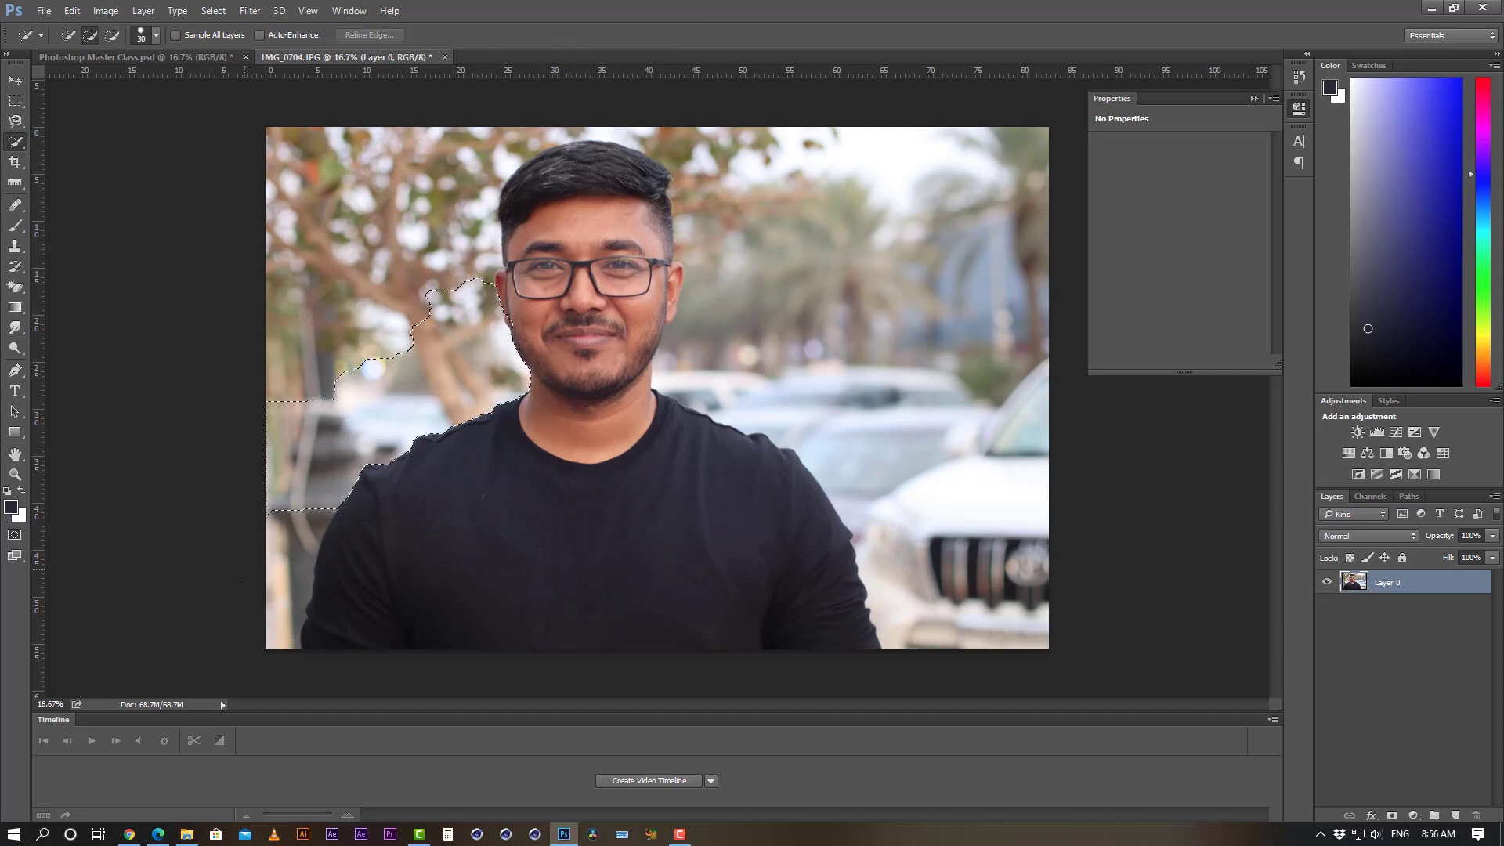
pyautogui.moveTo(282, 517); pyautogui.dragTo(289, 602)
pyautogui.moveTo(330, 241)
pyautogui.mouseDown()
pyautogui.moveTo(446, 154)
pyautogui.moveTo(569, 134)
pyautogui.mouseUp()
pyautogui.moveTo(682, 132)
pyautogui.mouseDown()
pyautogui.moveTo(720, 191)
pyautogui.moveTo(756, 371)
pyautogui.moveTo(881, 456)
pyautogui.moveTo(1026, 632)
pyautogui.mouseUp()
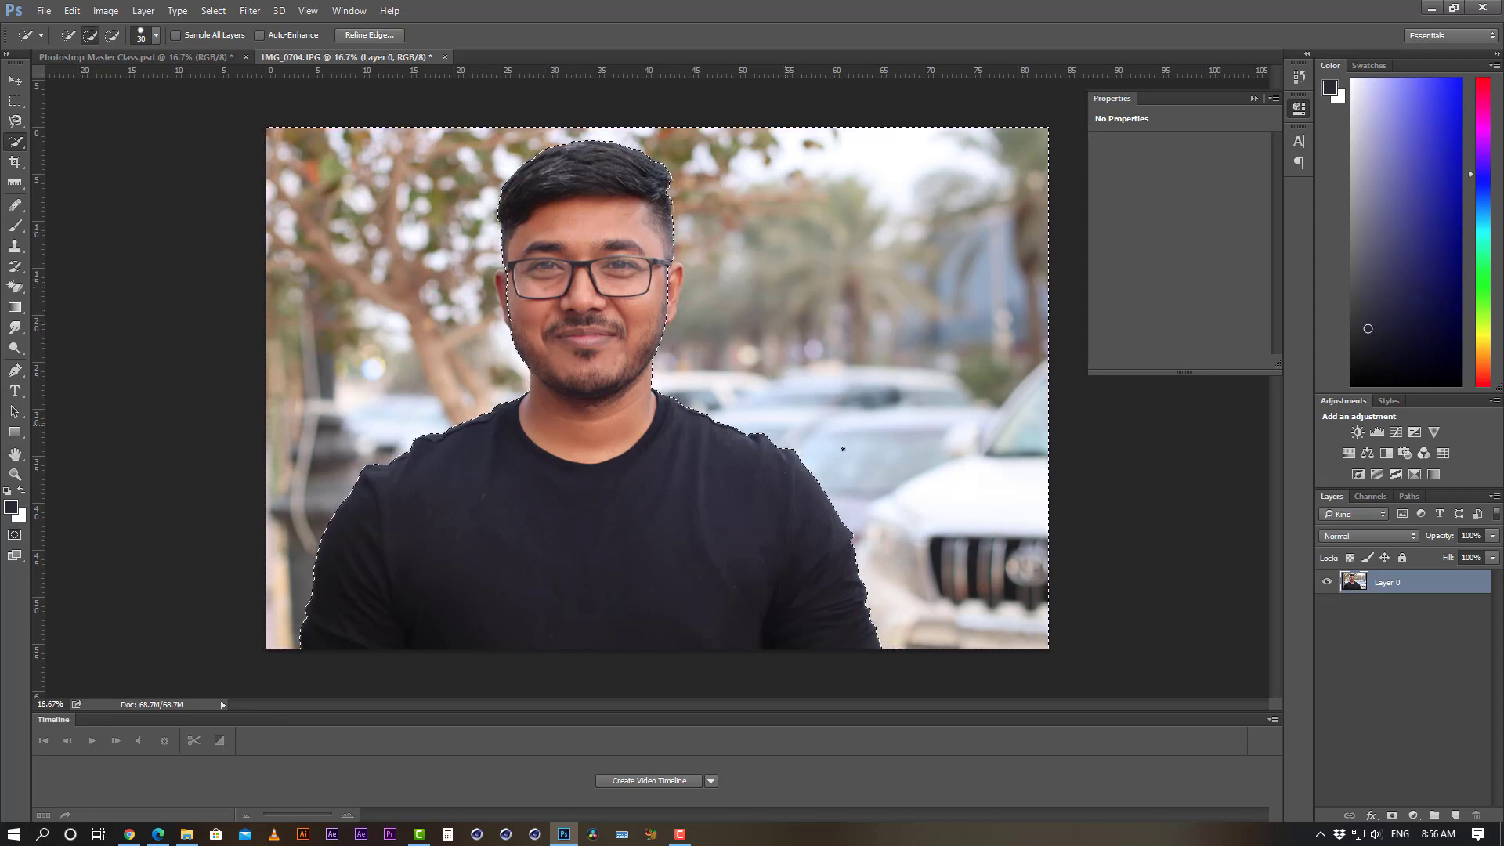
# - Try copying the selected background onto a new layer, then undo the copy and show Layer 0 again
pyautogui.hotkey('ctrl', 'j')
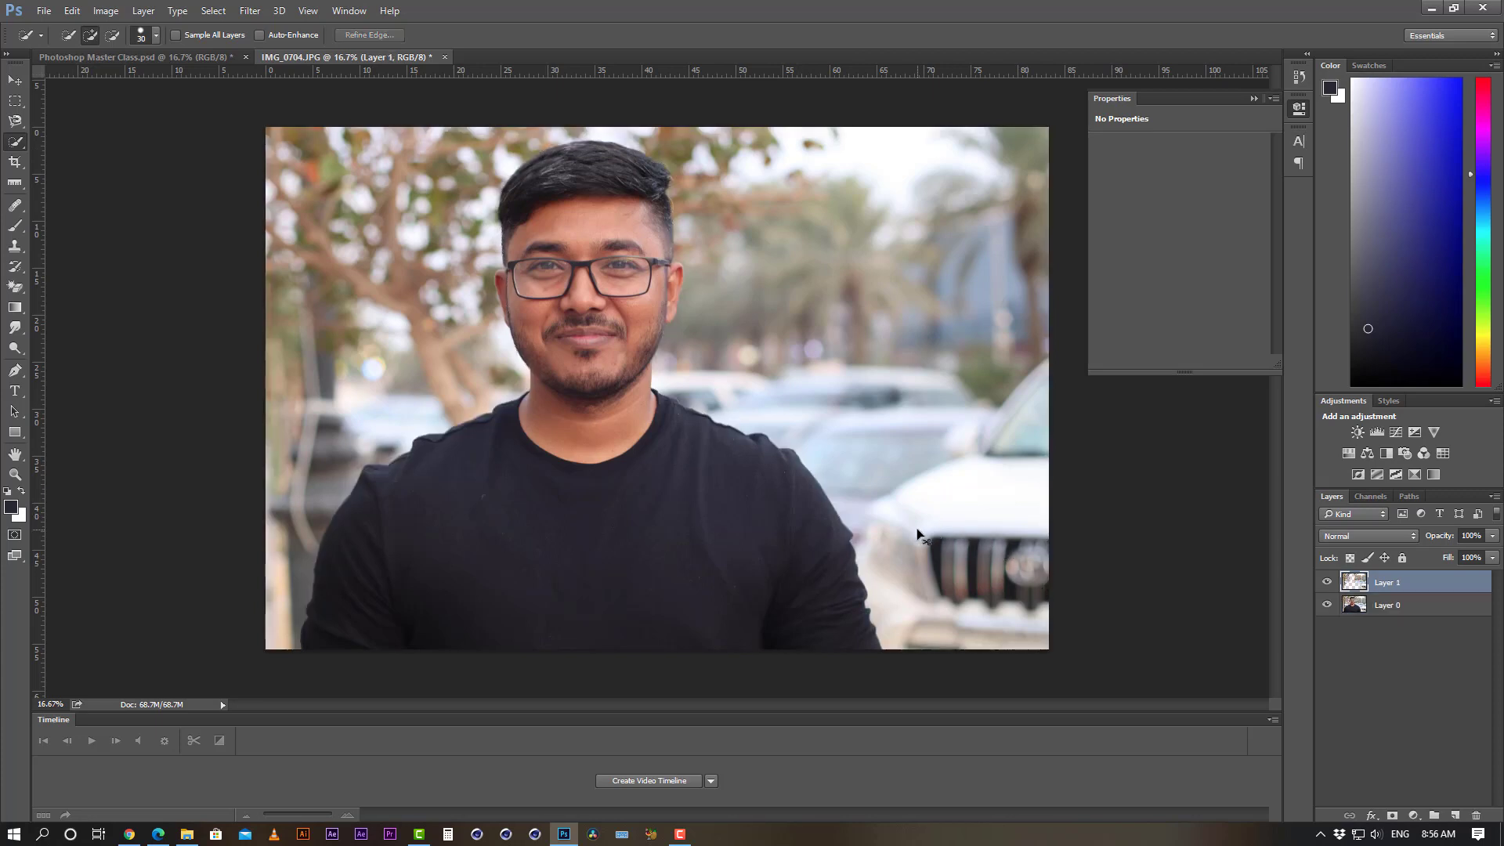
pyautogui.click(1327, 604)
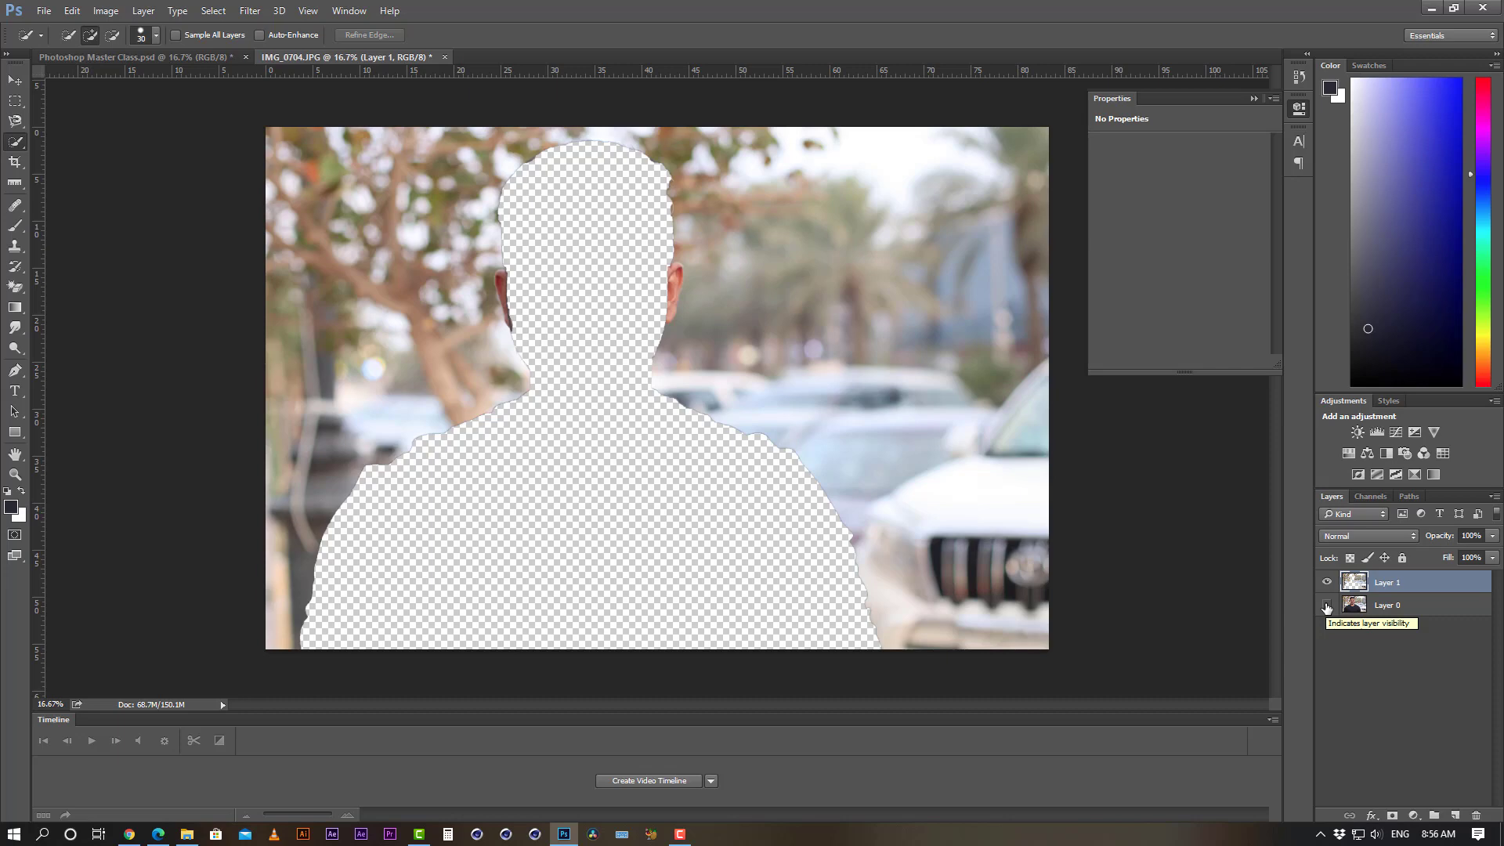
pyautogui.hotkey('ctrl', 'z')
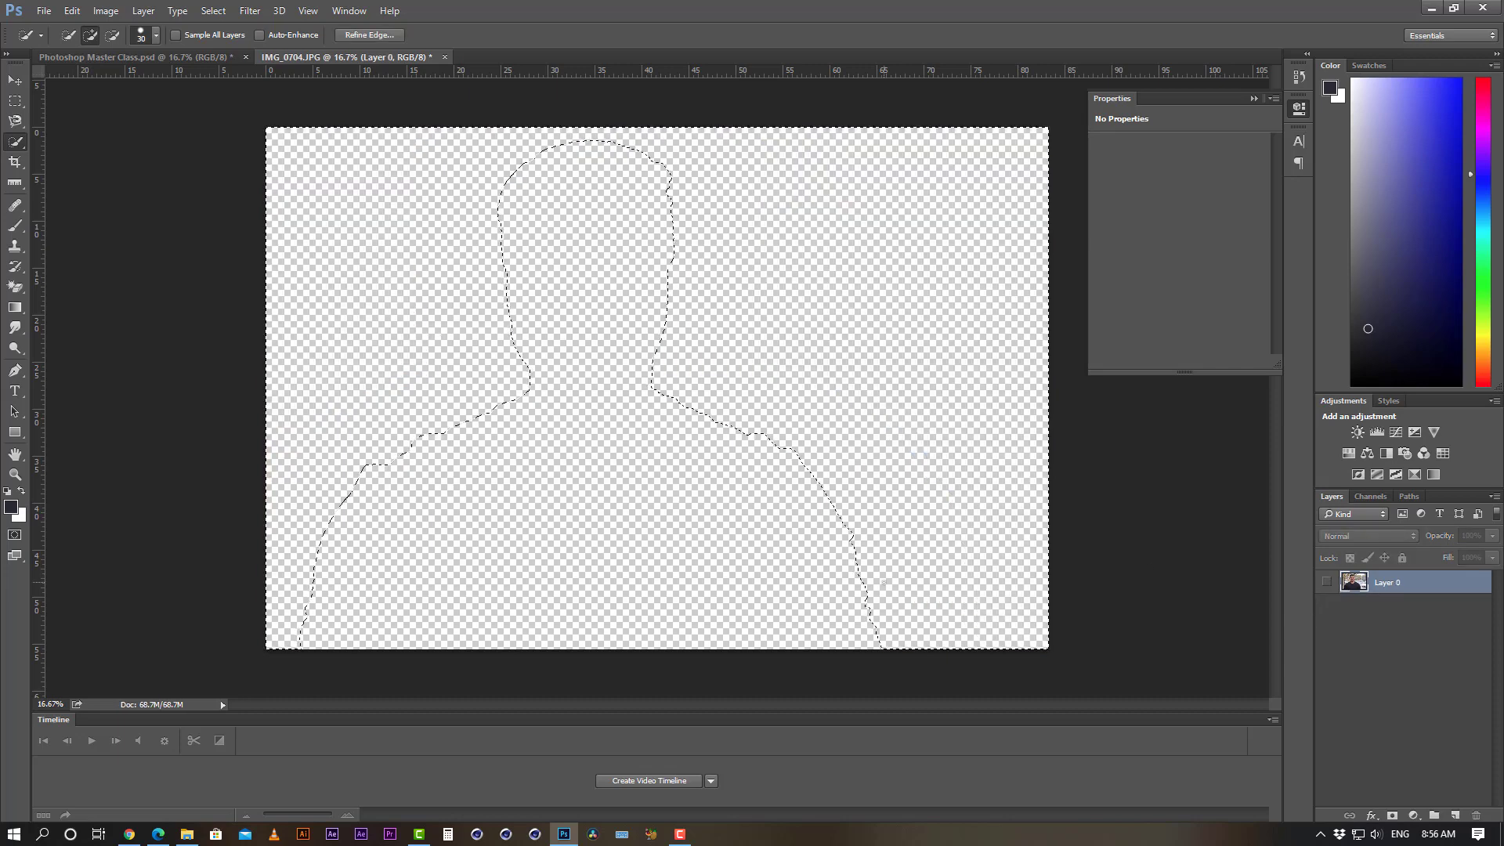
pyautogui.hotkey('ctrl', 'z')
pyautogui.hotkey('ctrl', 'z')
pyautogui.click(1326, 582)
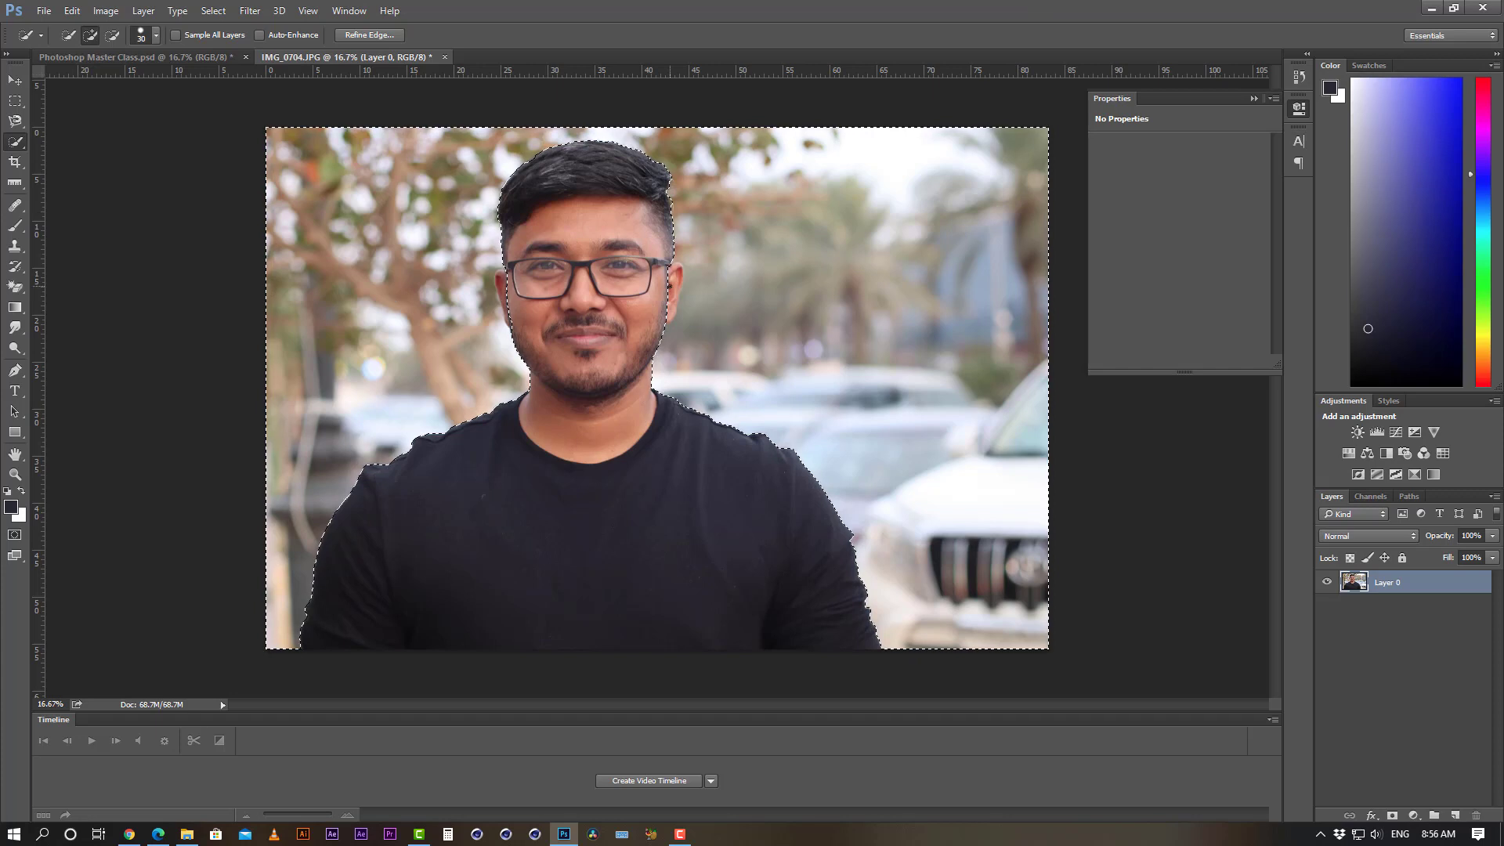
# - Invert the background selection, copy the man onto a new layer, and check the cutout by temporarily hiding Layer 0
pyautogui.hotkey('ctrl', 'shift', 'i')
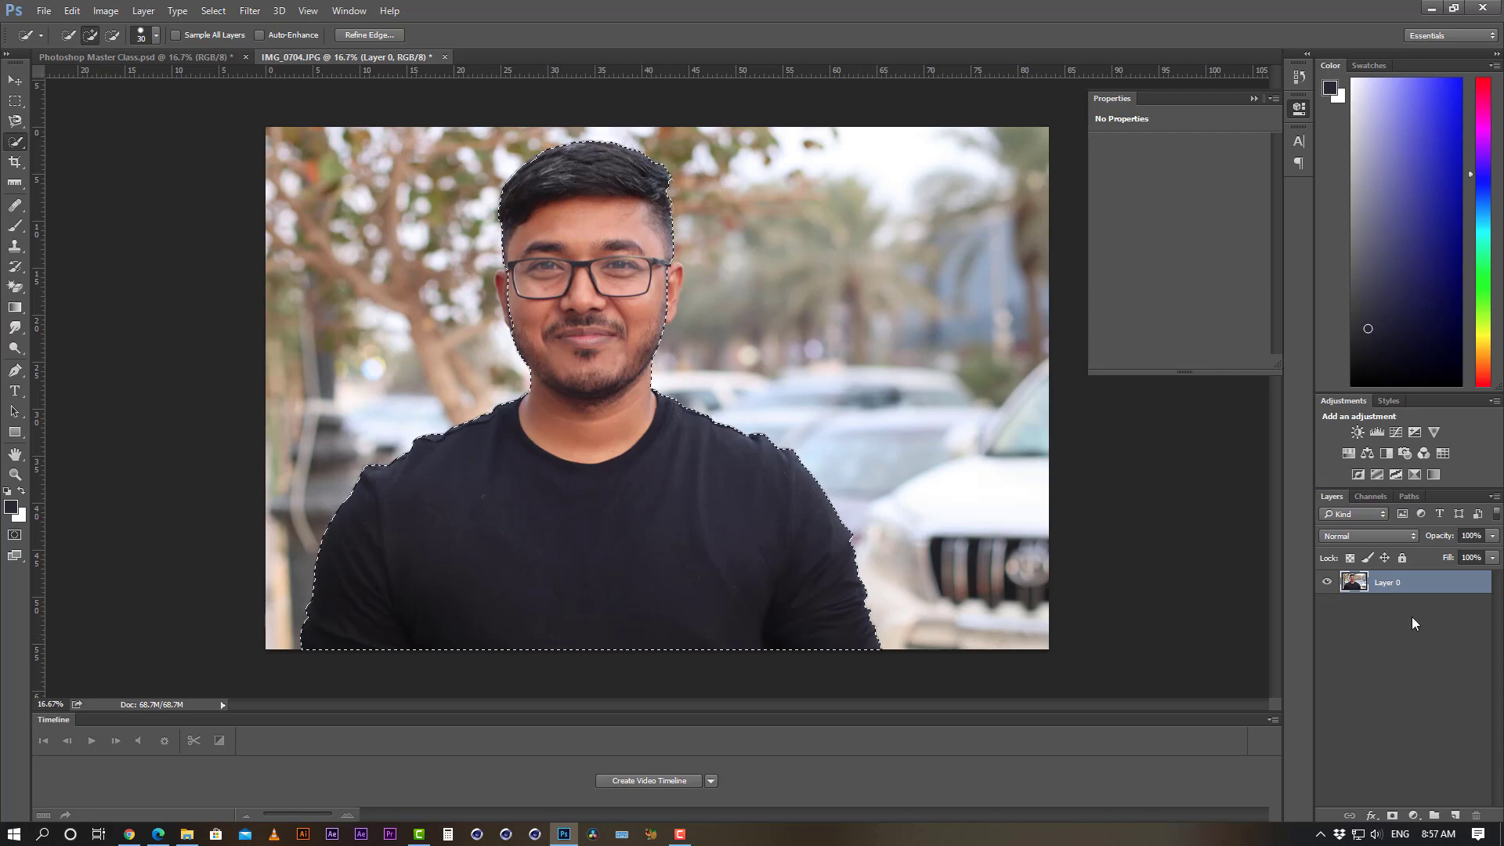
pyautogui.hotkey('ctrl', 'j')
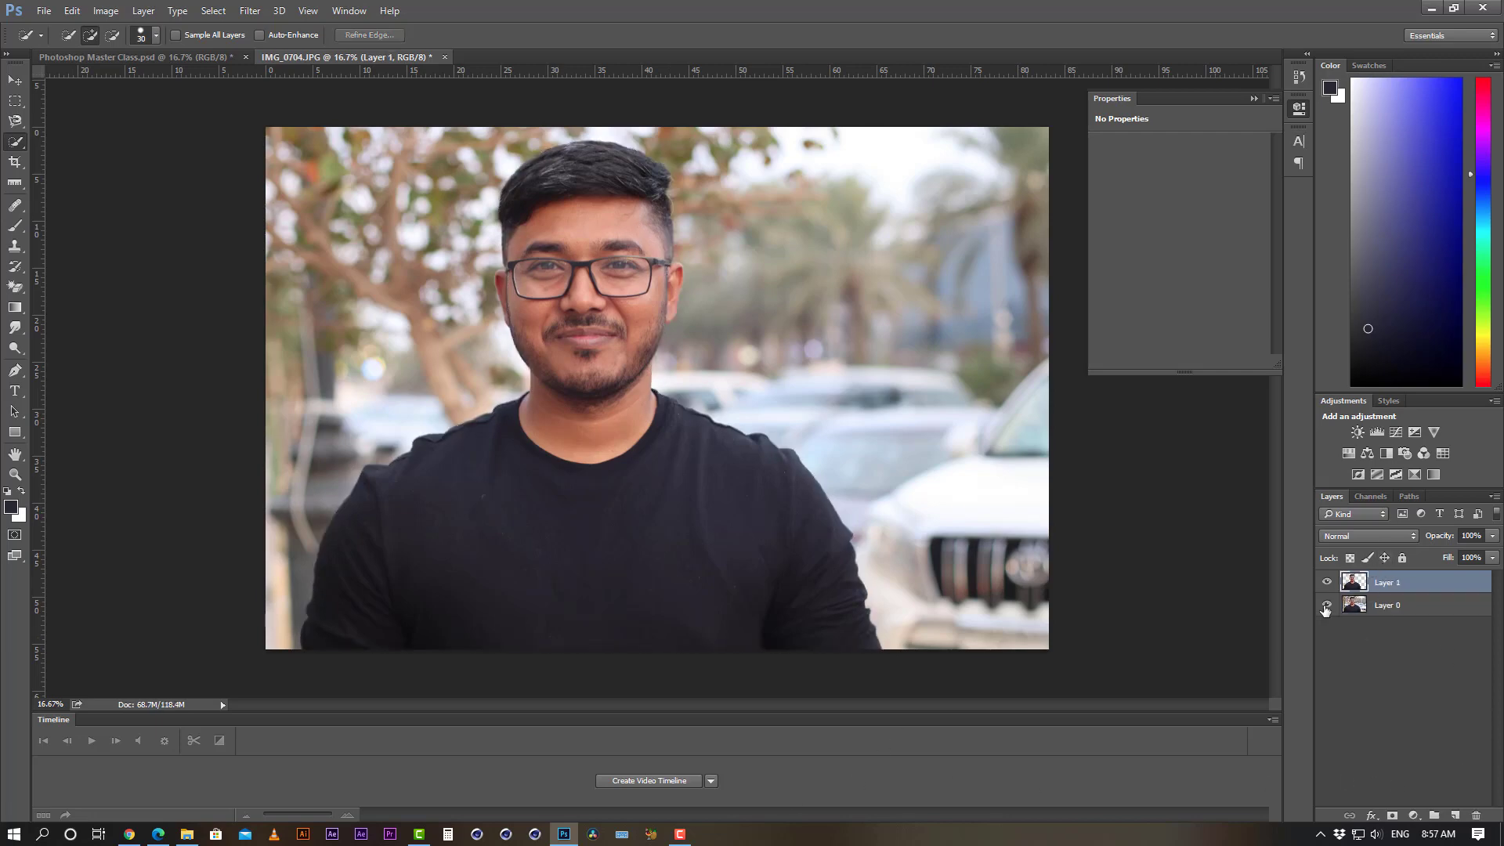
pyautogui.click(1326, 607)
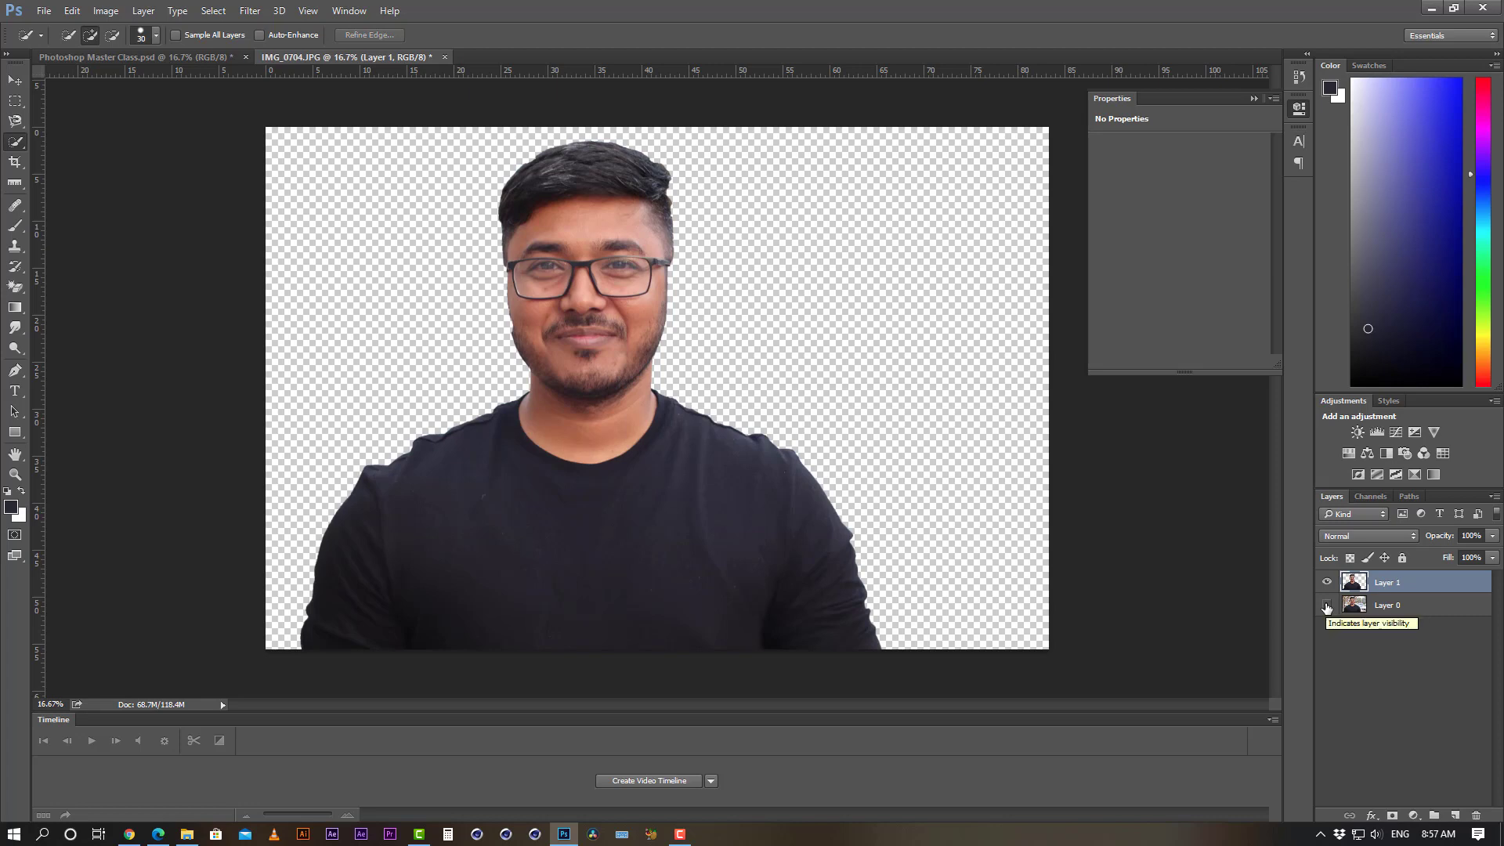
pyautogui.click(1325, 606)
# - On Layer 0, trace the ear on the photo's right side with the Pen tool and convert the path to a selection
pyautogui.click(1402, 607)
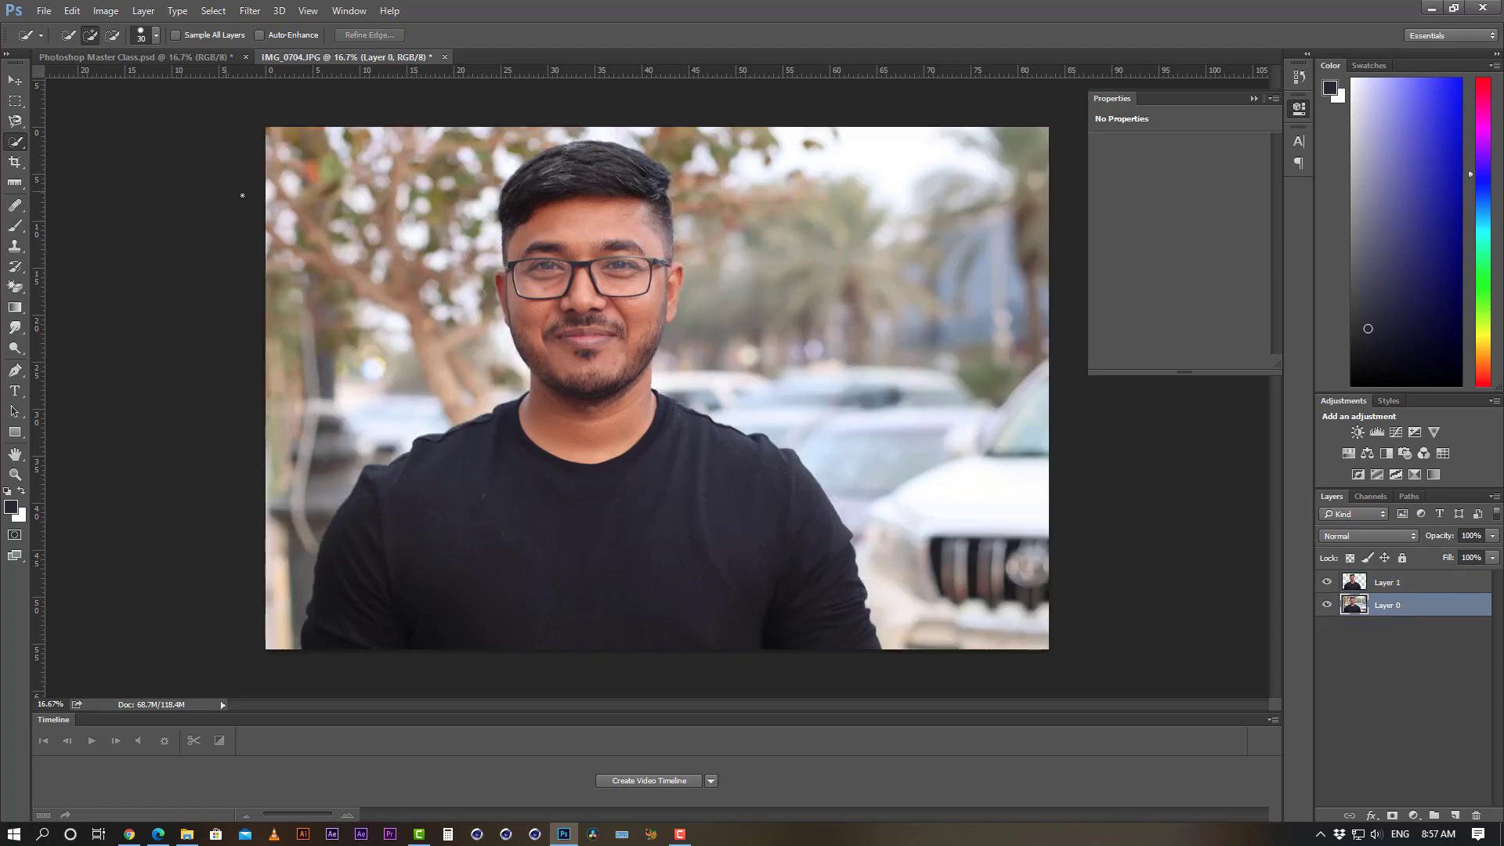
pyautogui.keyDown('ctrl'); pyautogui.click(667, 235); pyautogui.keyUp('ctrl')
pyautogui.keyDown('ctrl'); pyautogui.click(660, 291); pyautogui.keyUp('ctrl')
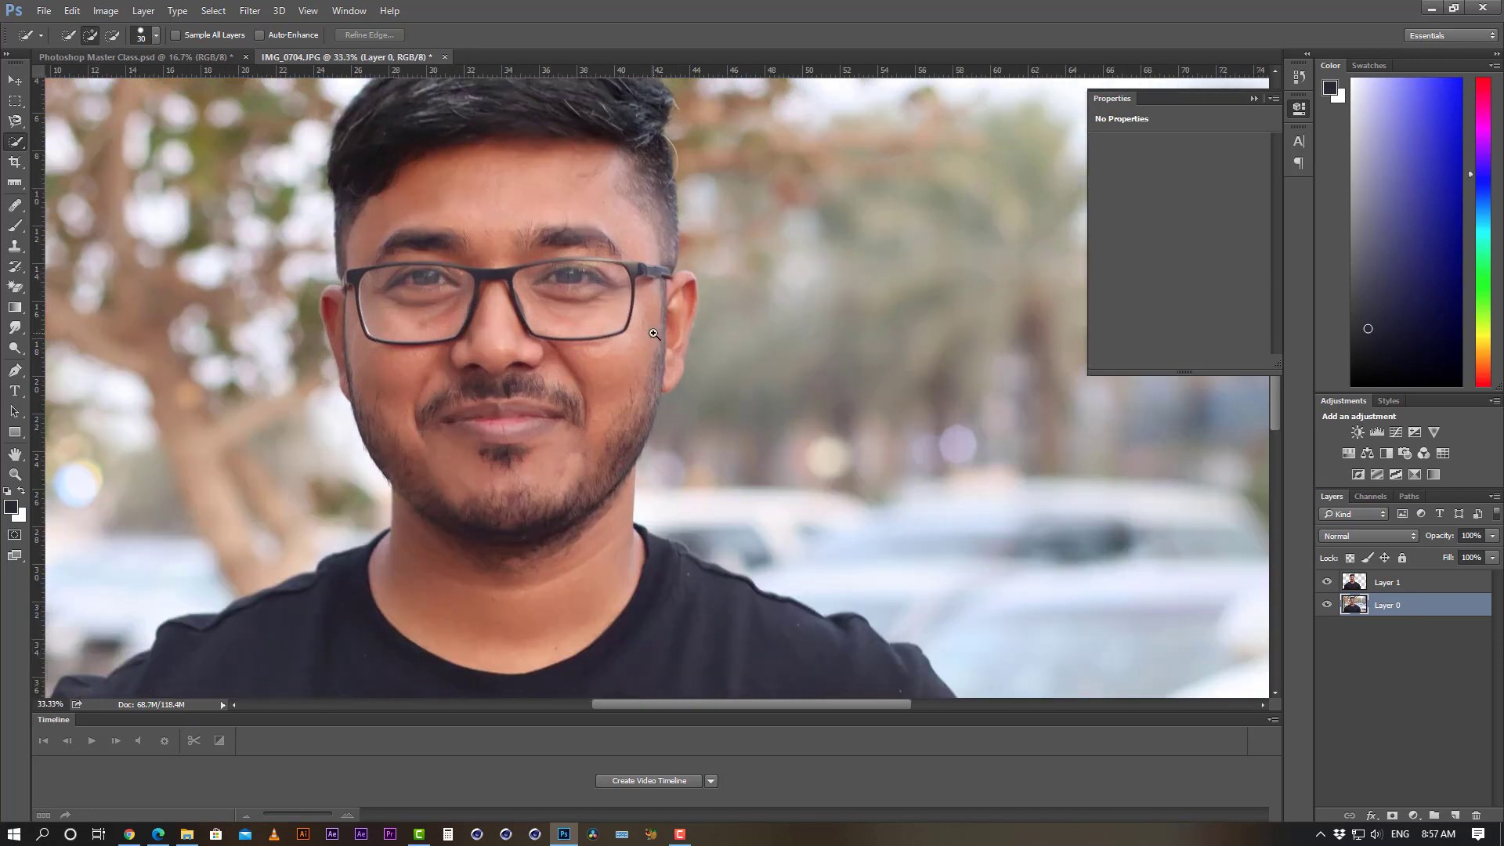
pyautogui.press('p')
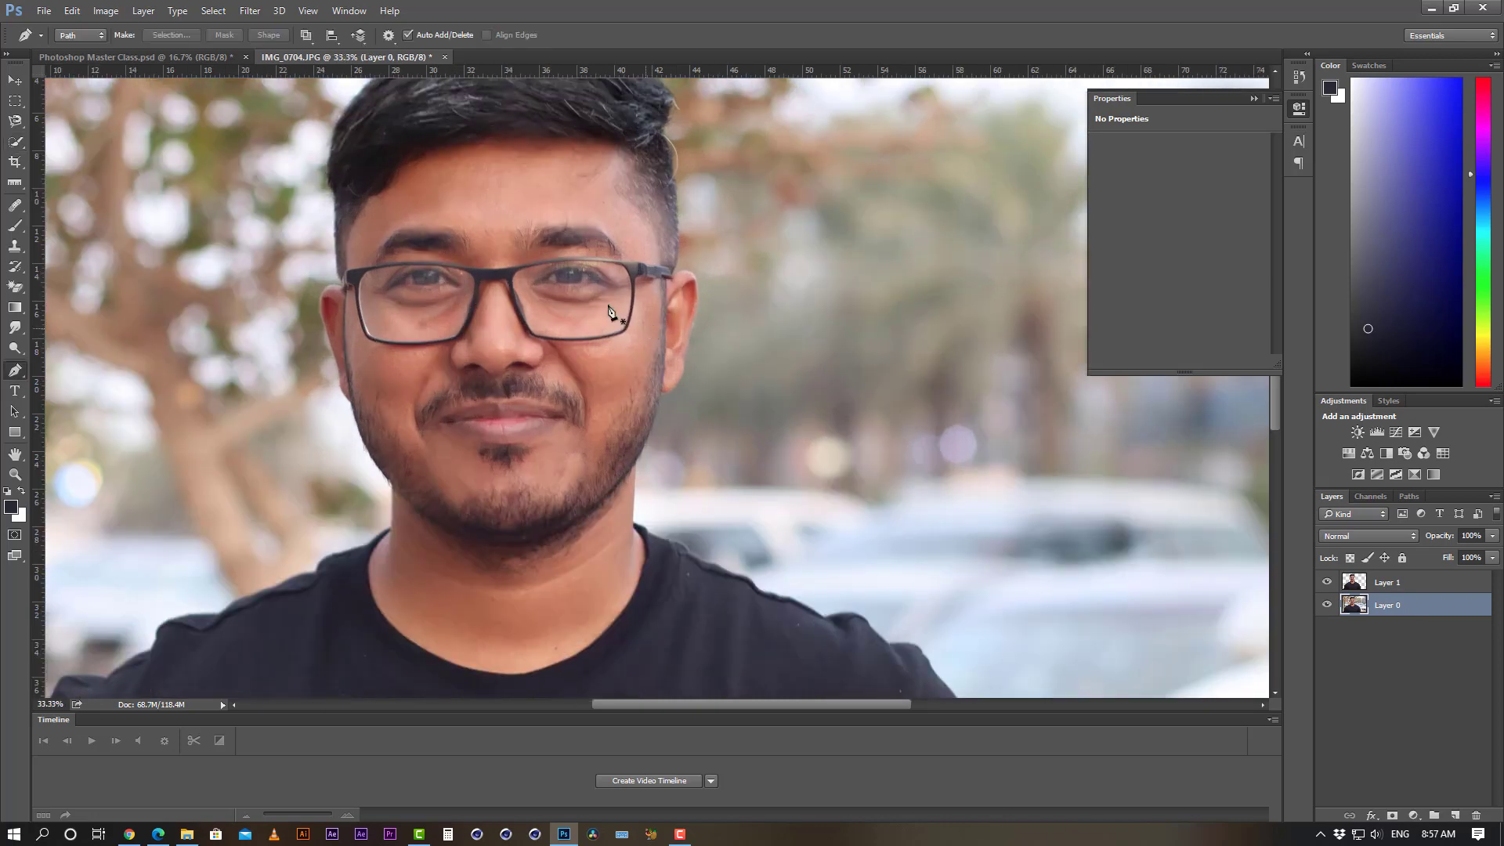
pyautogui.rightClick(12, 376)
pyautogui.click(78, 367)
pyautogui.keyDown('ctrl'); pyautogui.click(733, 331); pyautogui.keyUp('ctrl')
pyautogui.click(648, 239)
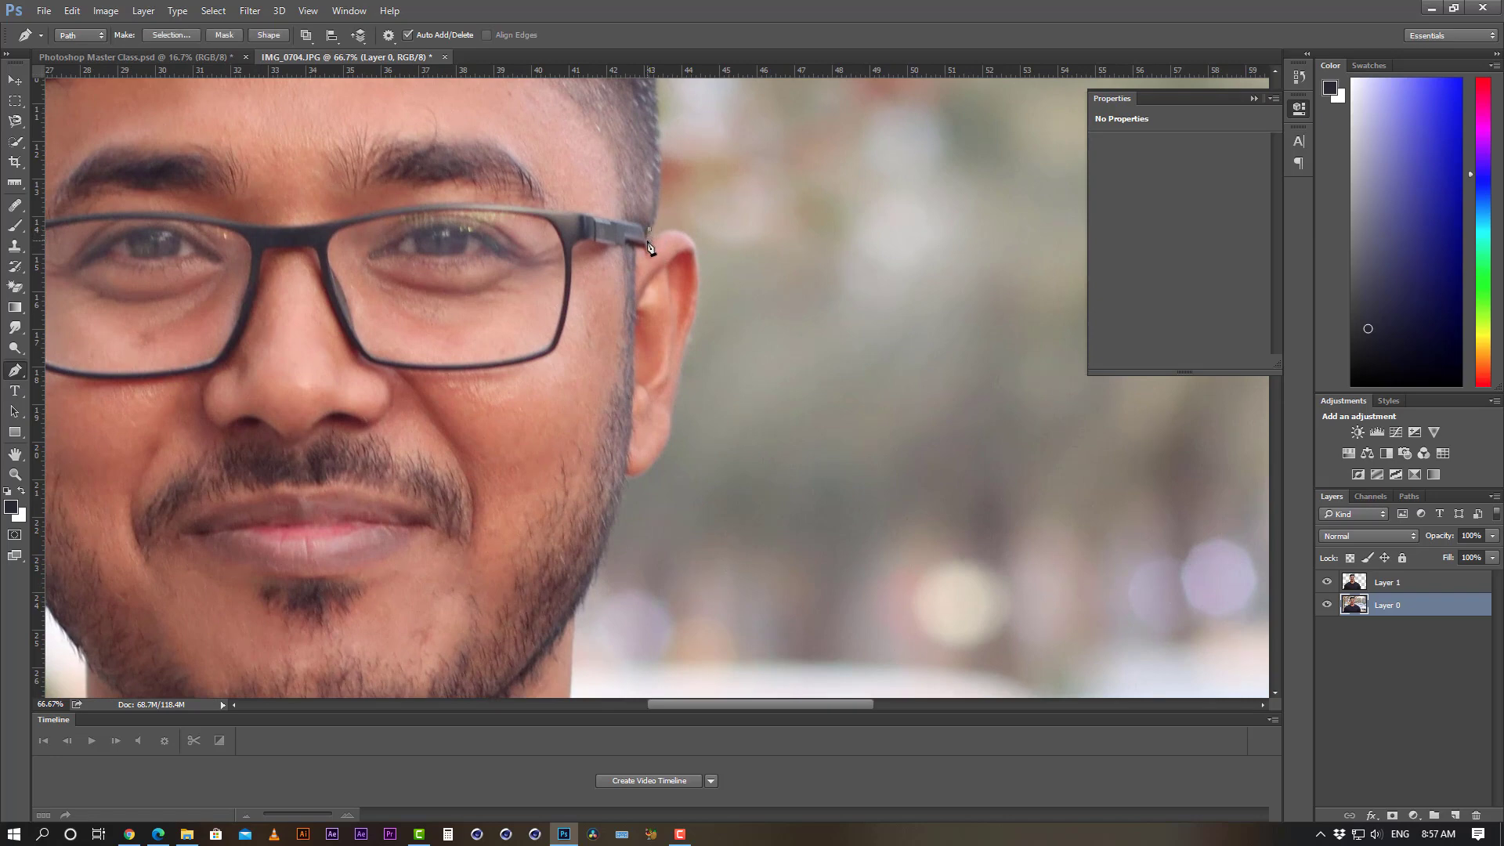
pyautogui.moveTo(682, 232); pyautogui.dragTo(682, 352)
pyautogui.moveTo(675, 395); pyautogui.dragTo(670, 434)
pyautogui.click(593, 415)
pyautogui.click(573, 268)
pyautogui.click(649, 230)
pyautogui.hotkey('ctrl', 'Return')
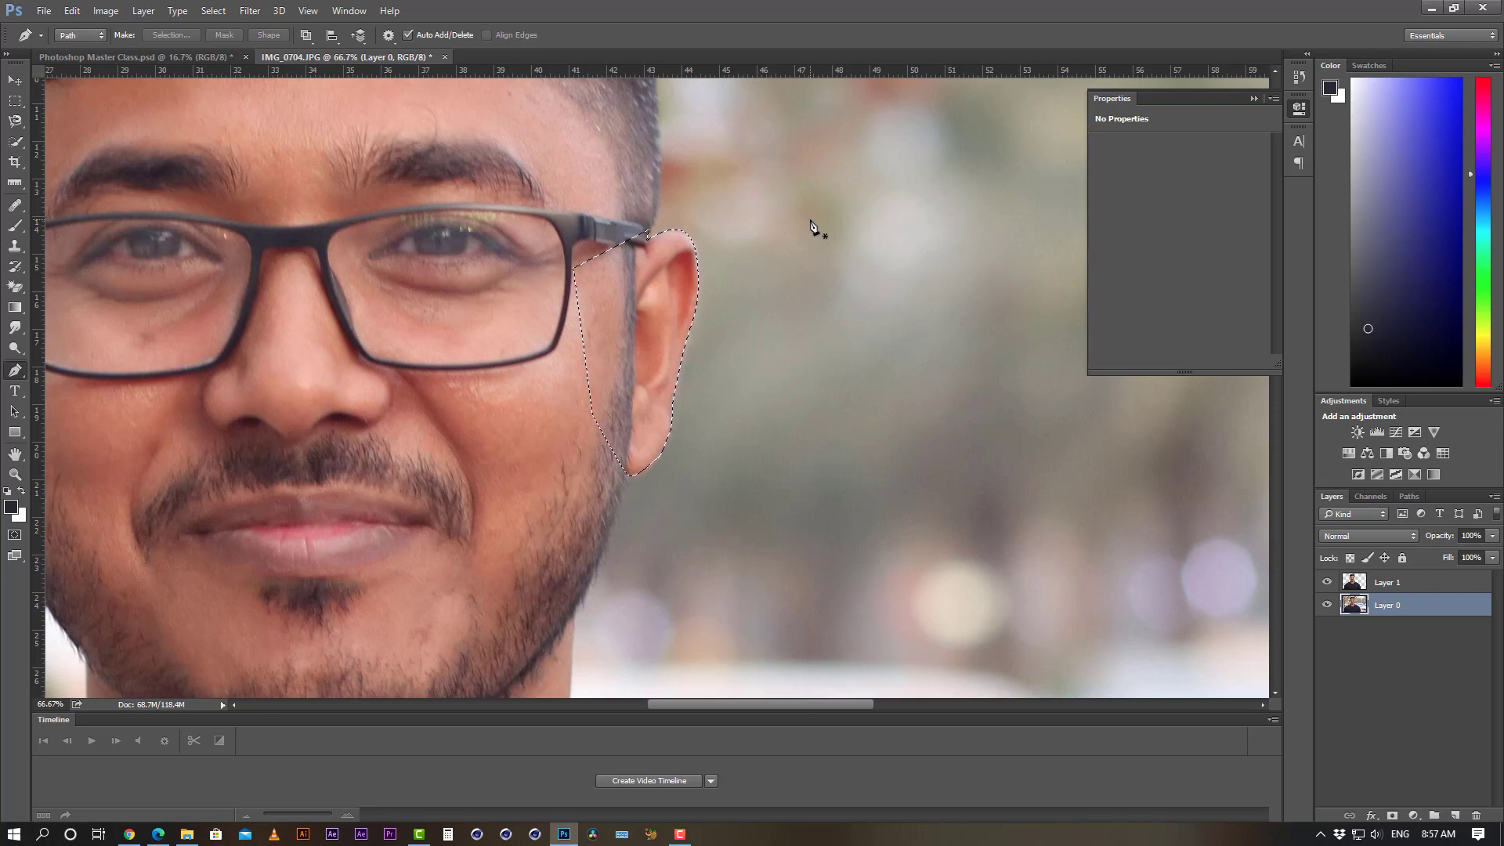
# - Try copying the unfeathered ear selection onto a new layer, then undo the copy and show Layer 0 again
pyautogui.hotkey('ctrl', 'j')
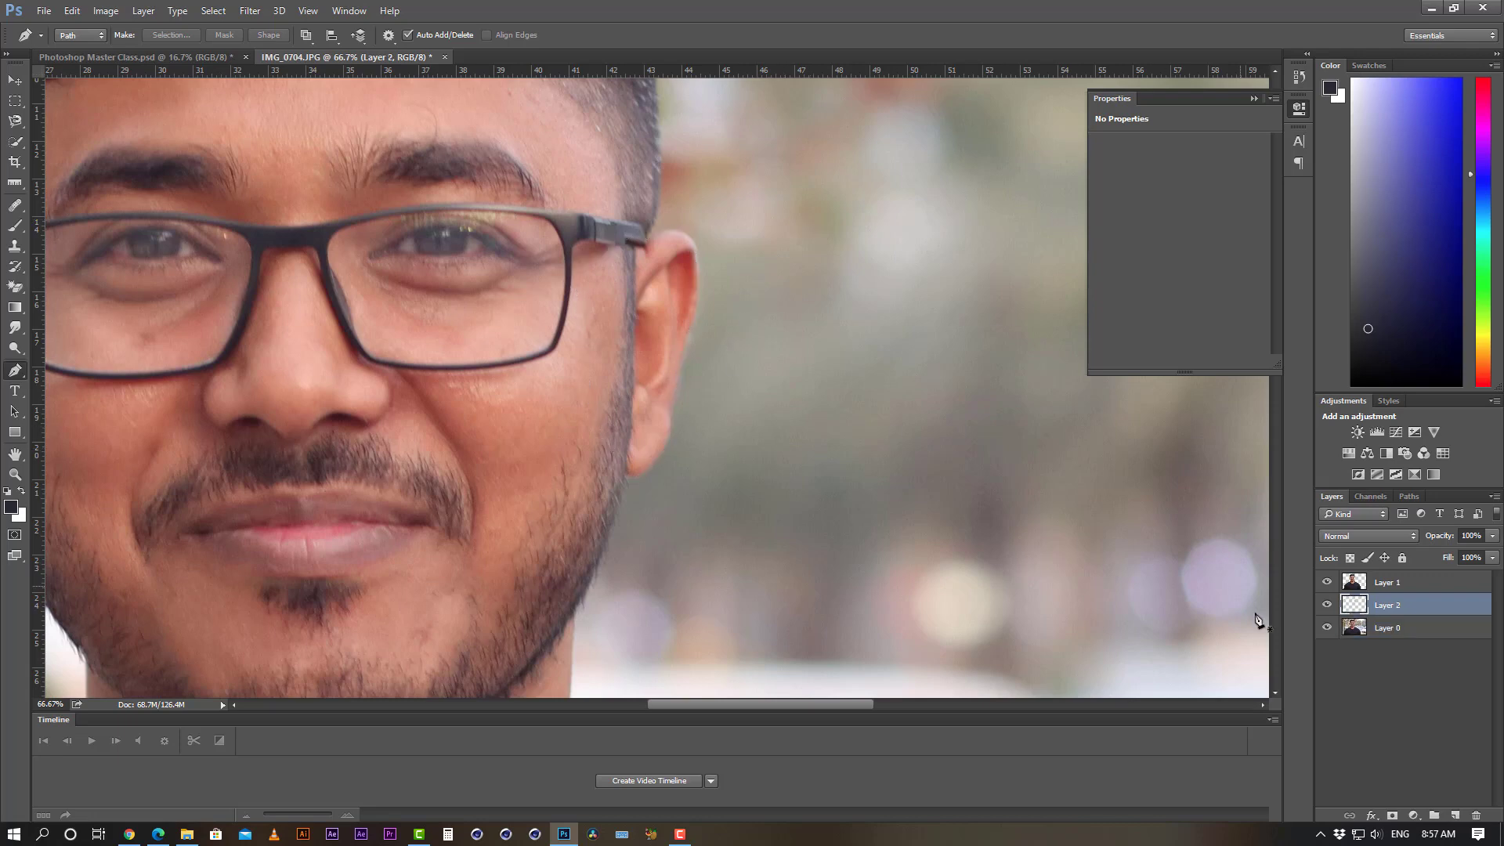
pyautogui.click(1327, 627)
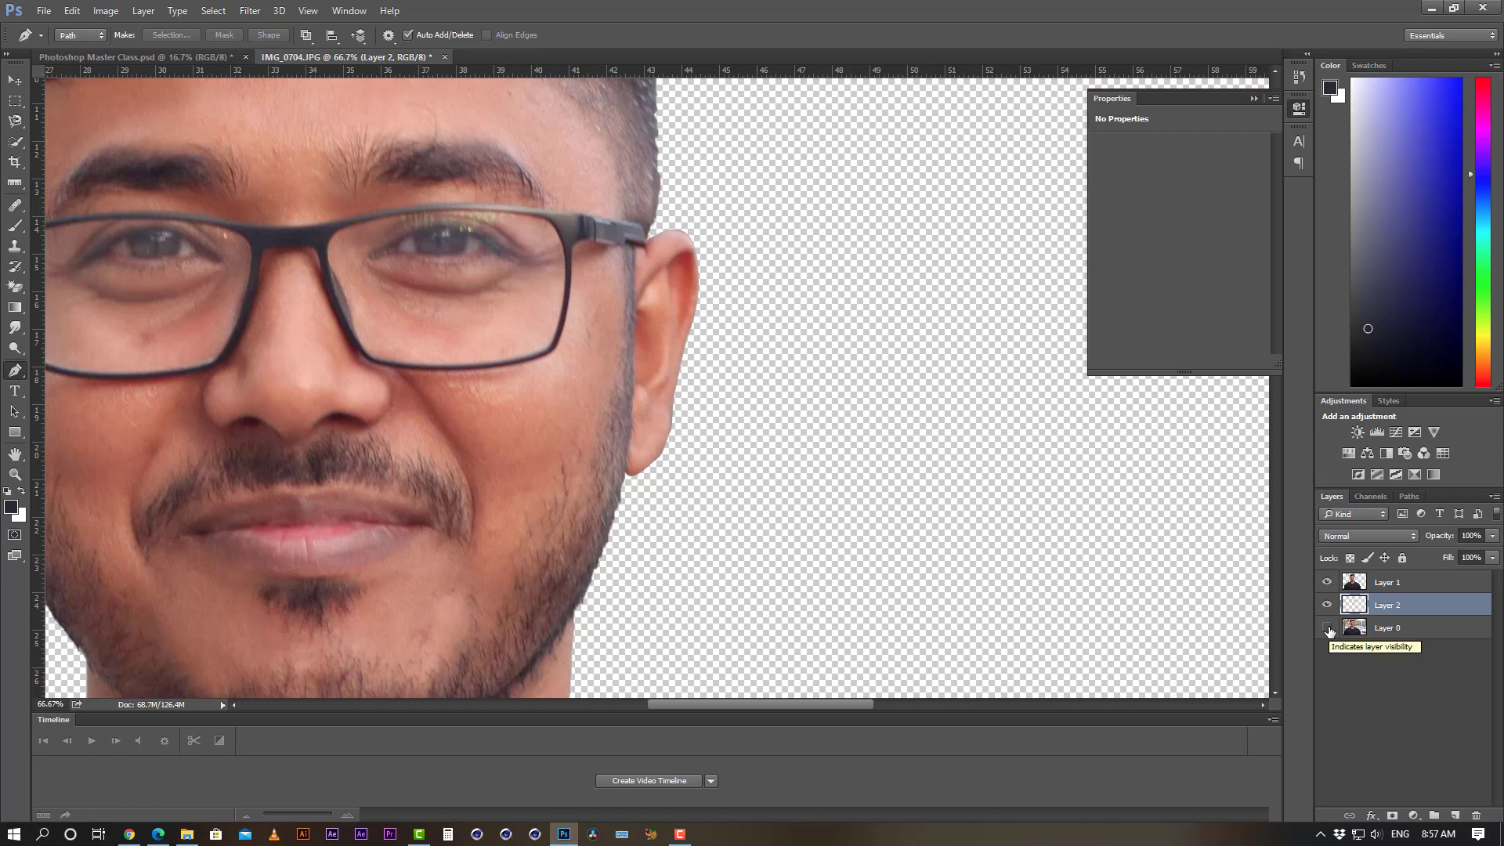
pyautogui.click(15, 81)
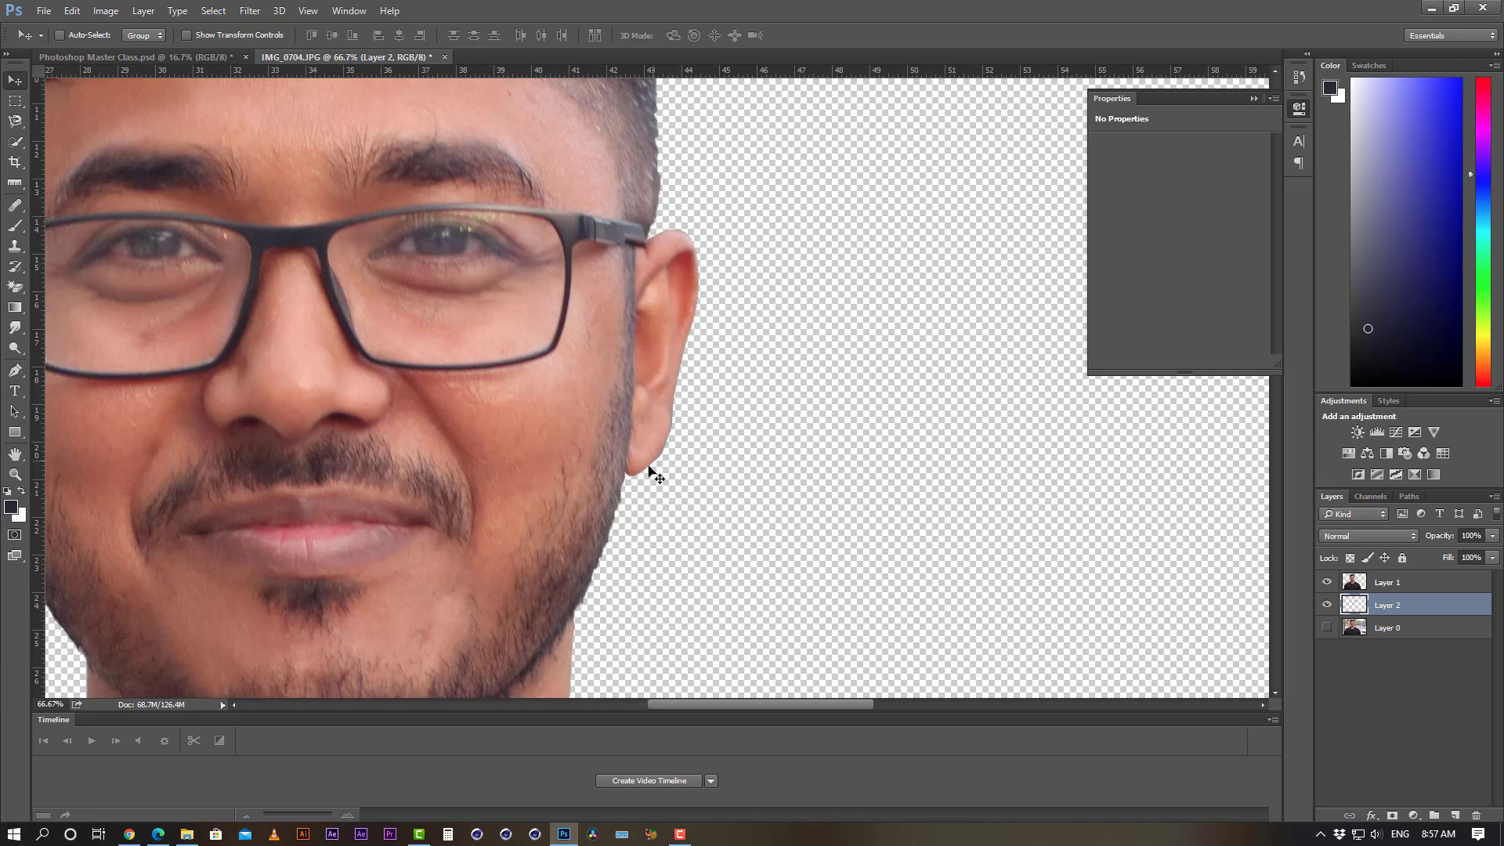
pyautogui.keyDown('ctrl'); pyautogui.click(1358, 608); pyautogui.keyUp('ctrl')
pyautogui.hotkey('ctrl', 'alt', 'z')
pyautogui.hotkey('ctrl', 'alt', 'z')
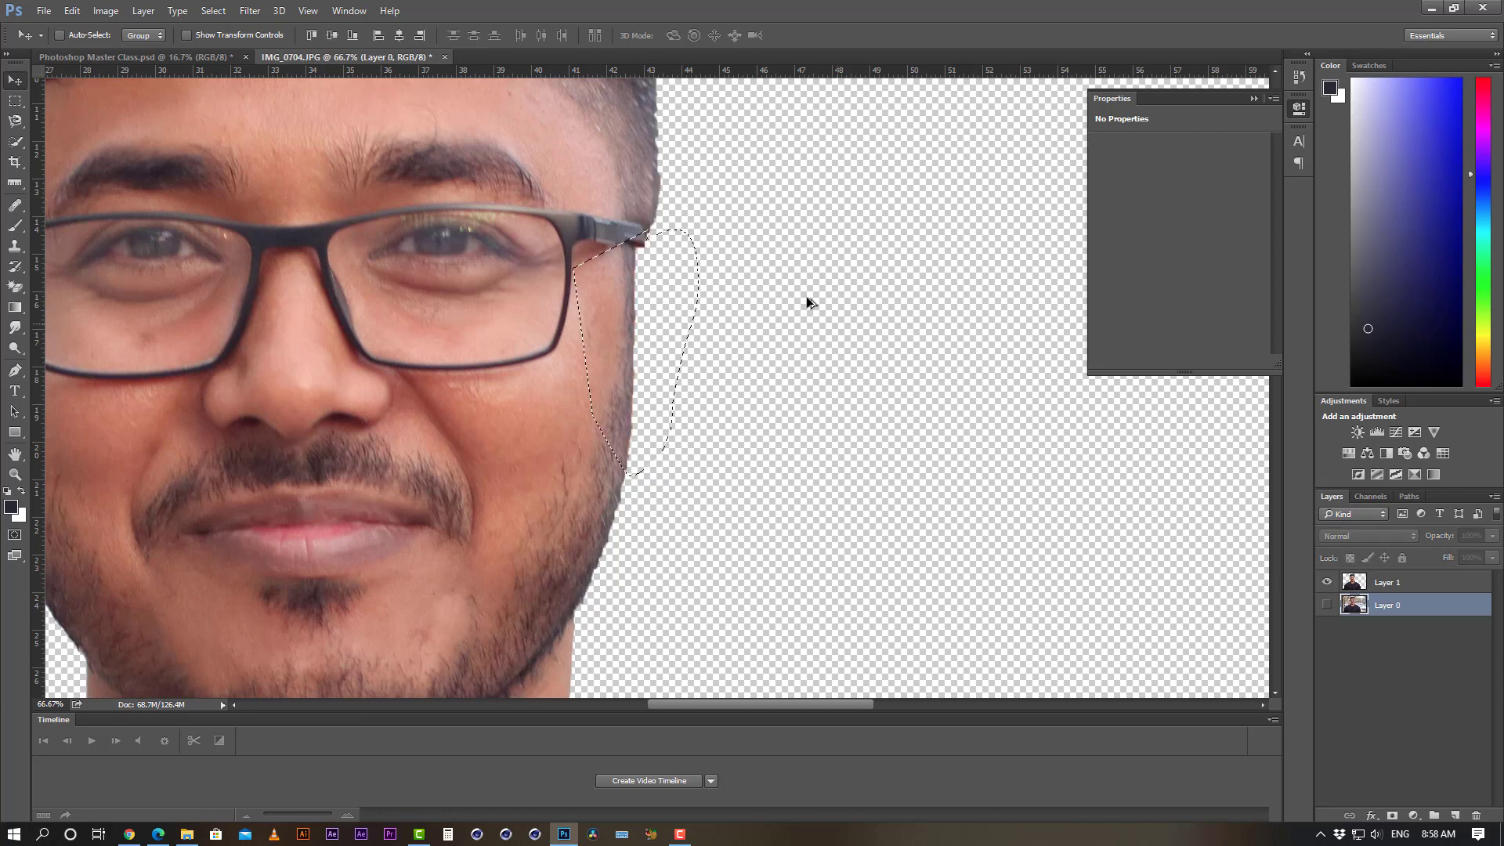
pyautogui.hotkey('ctrl', 'alt', 'z')
pyautogui.hotkey('ctrl', 'shift', 'z')
pyautogui.click(1327, 607)
# - Feather the ear selection with a radius of 1 pixel
pyautogui.rightClick(608, 318)
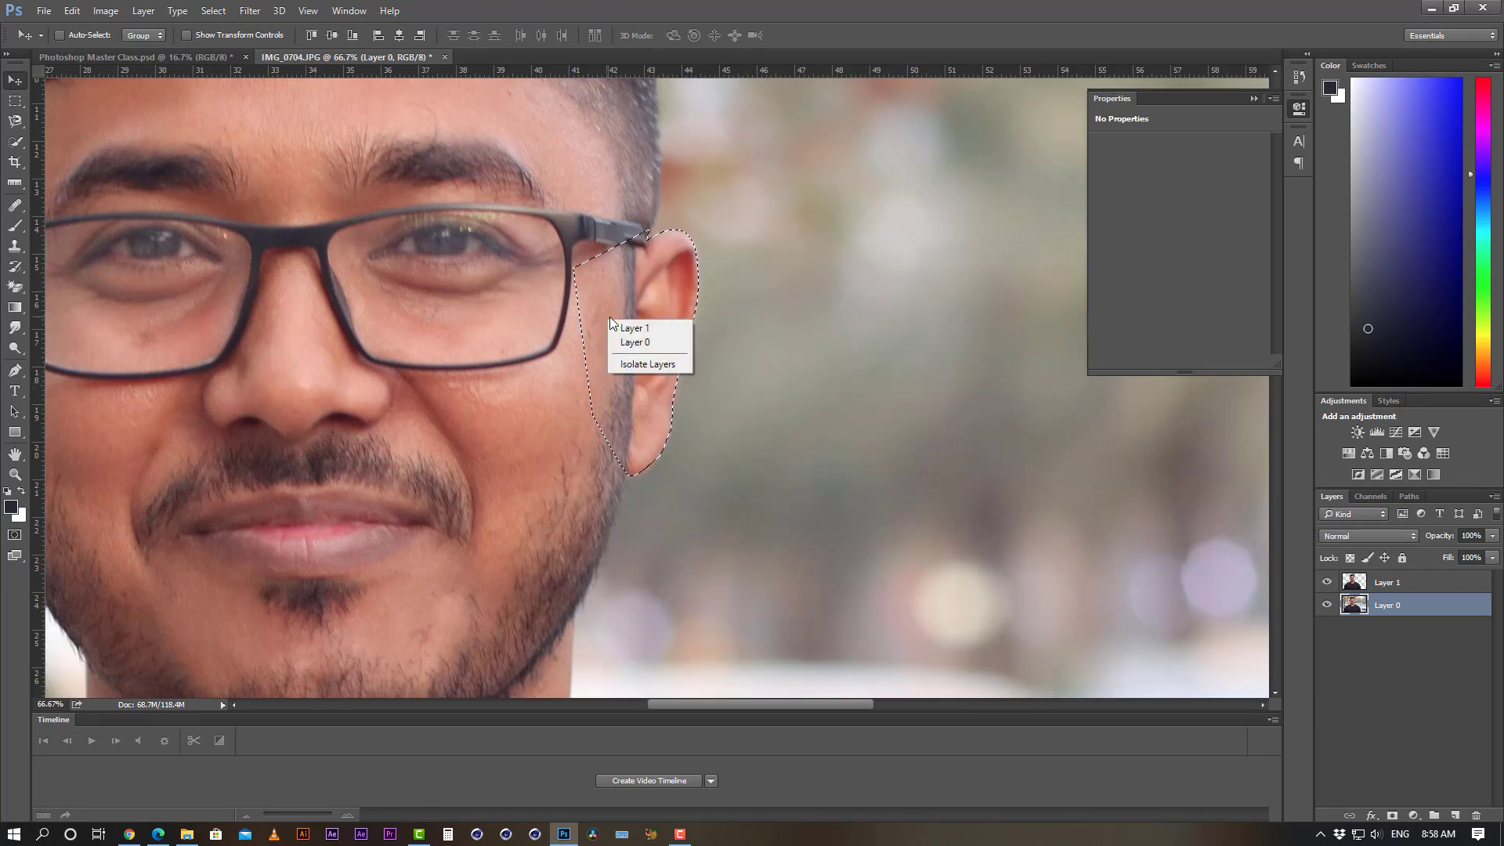
pyautogui.press('Escape')
pyautogui.press('m')
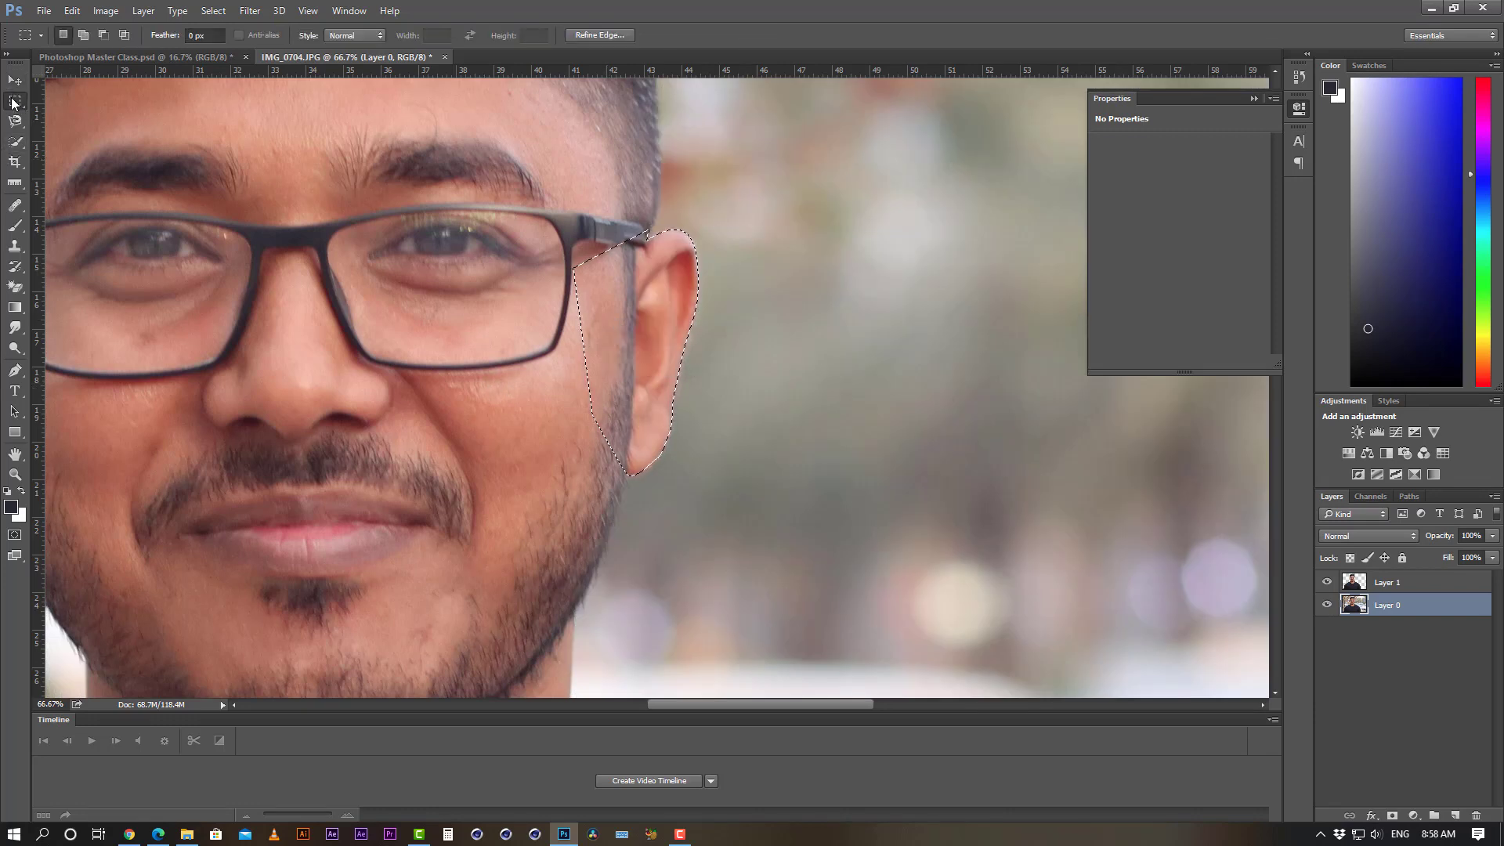
pyautogui.rightClick(636, 361)
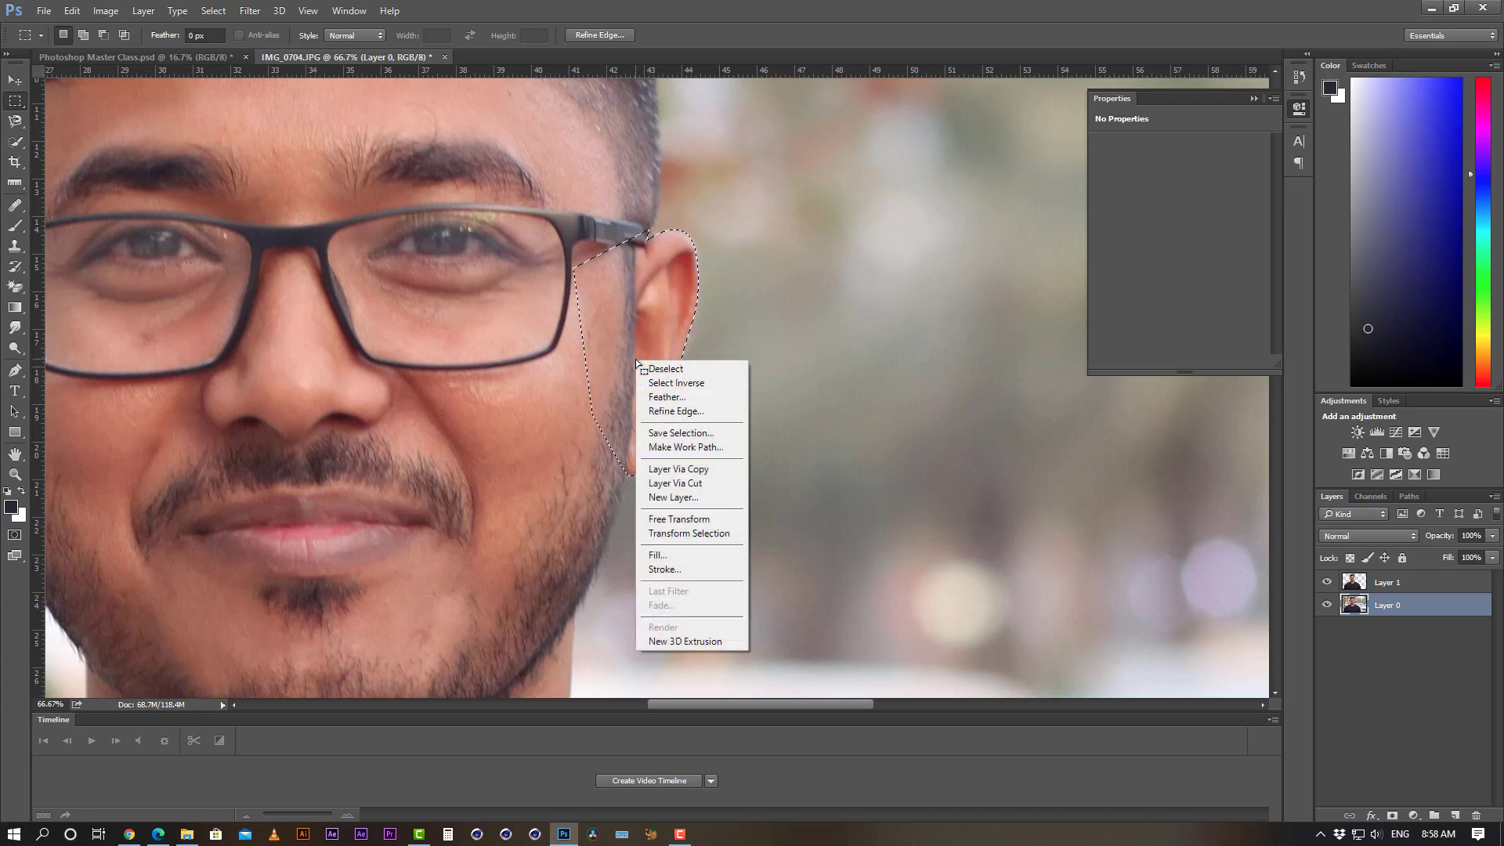
pyautogui.click(662, 398)
pyautogui.write('5')
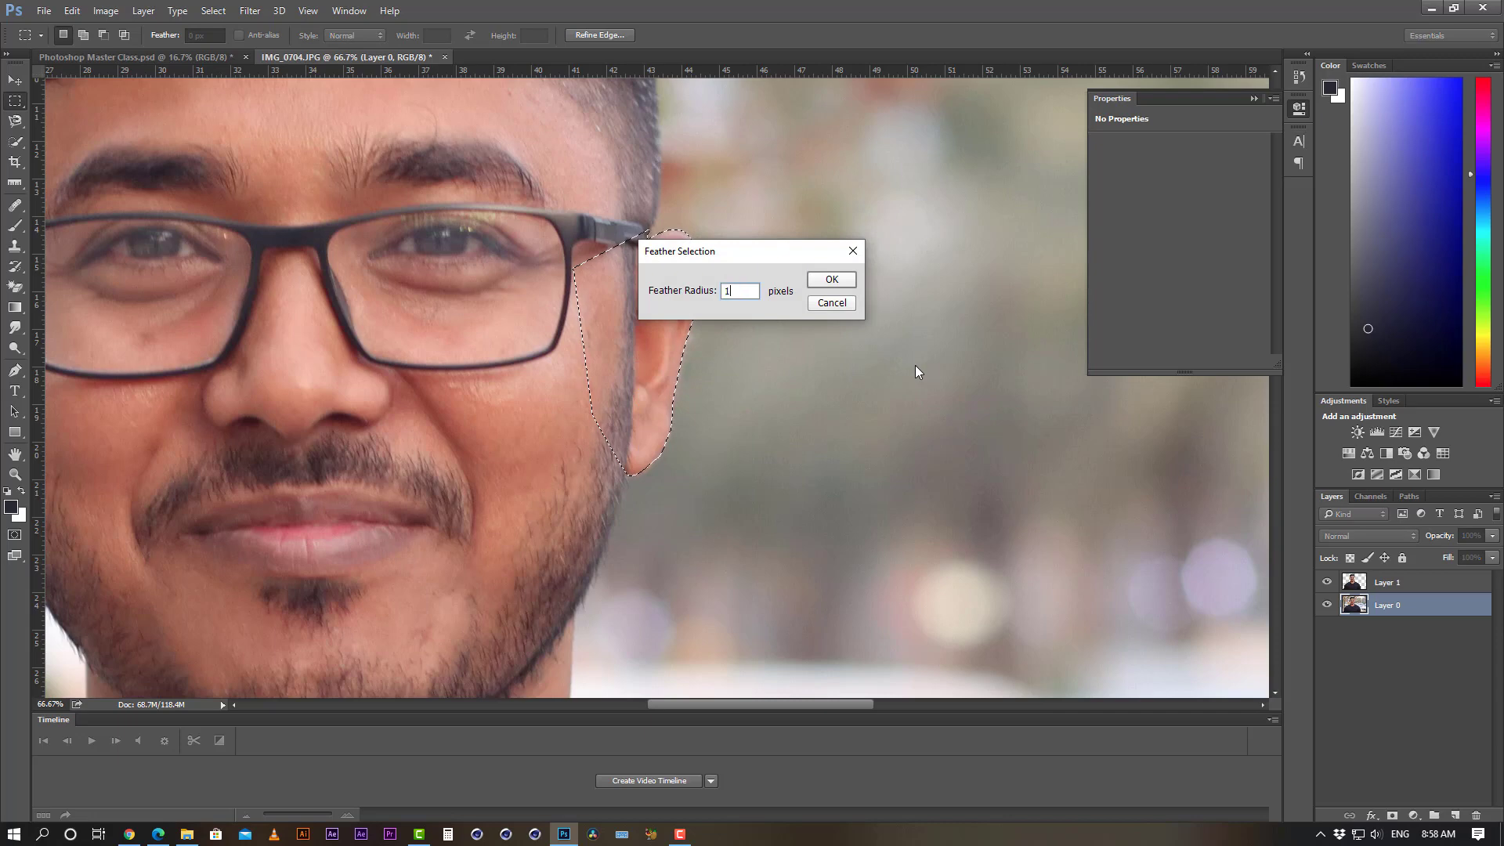
pyautogui.press('Return')
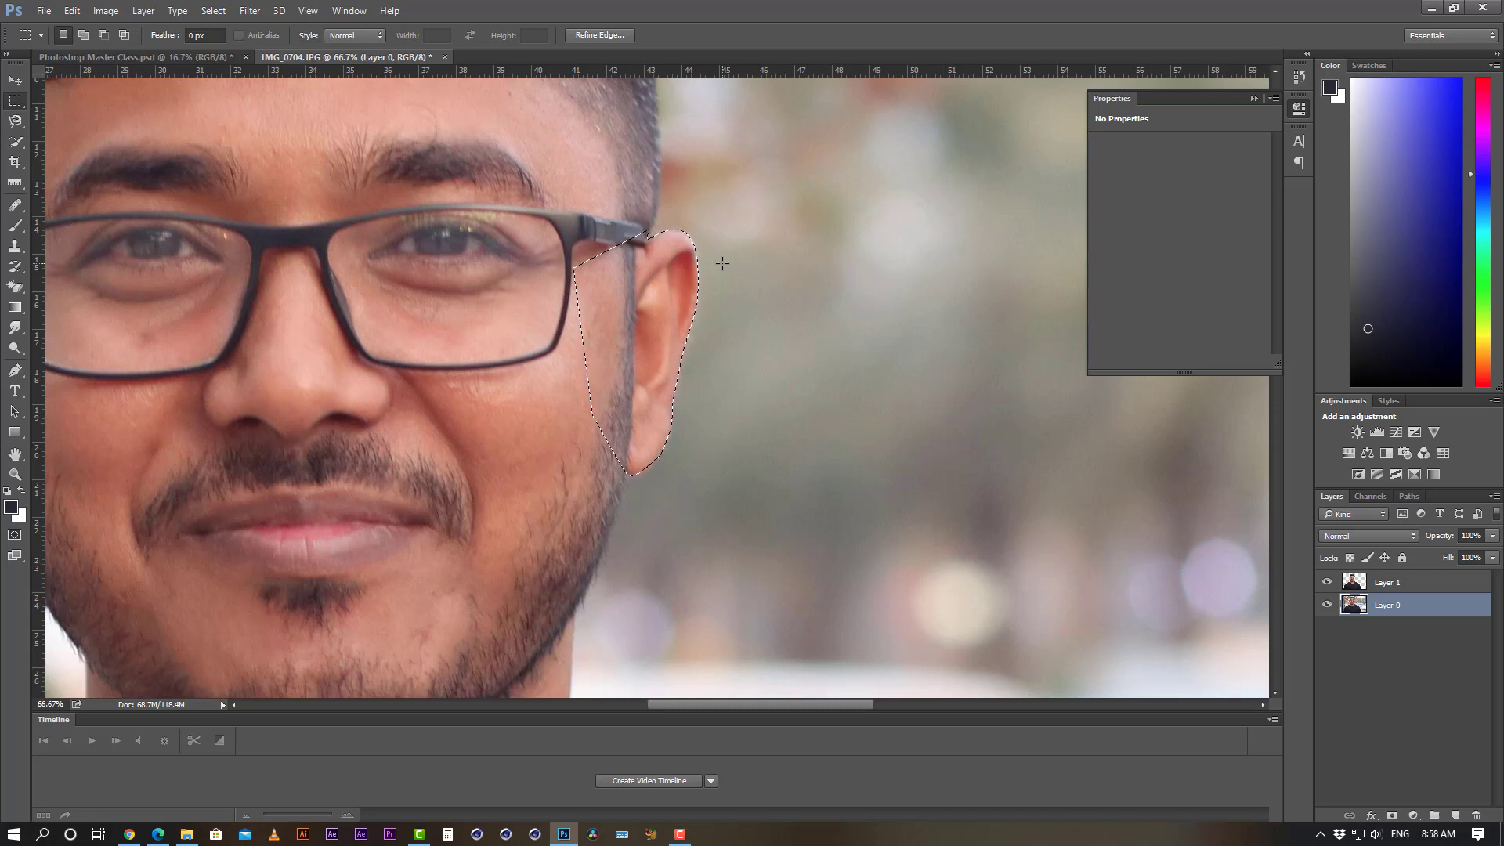
# - Copy the feathered ear onto a new layer and hide Layer 0 to inspect the whole cutout
pyautogui.hotkey('ctrl', 'j')
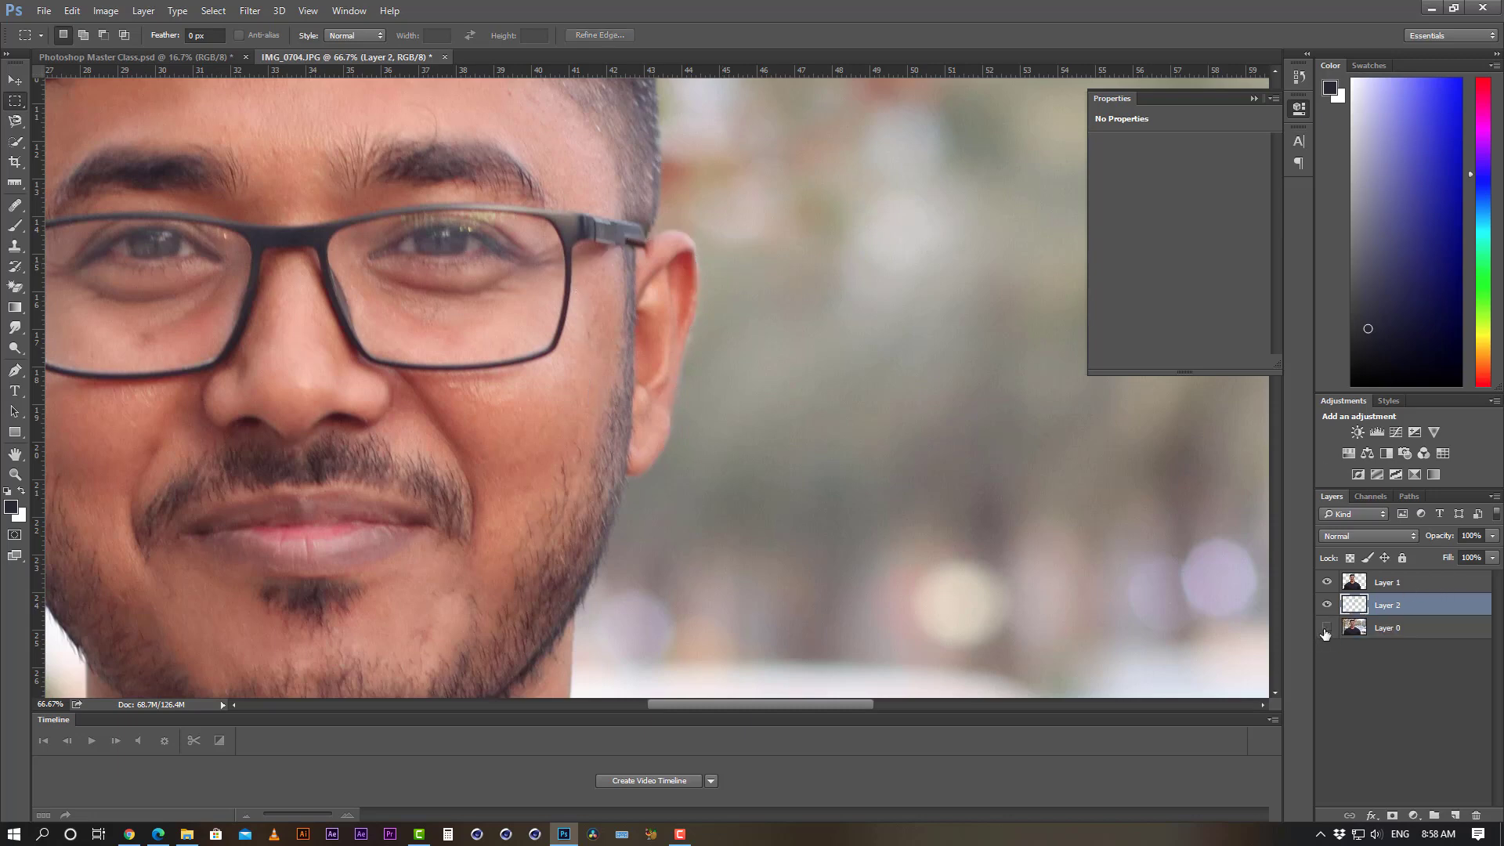
pyautogui.click(1326, 627)
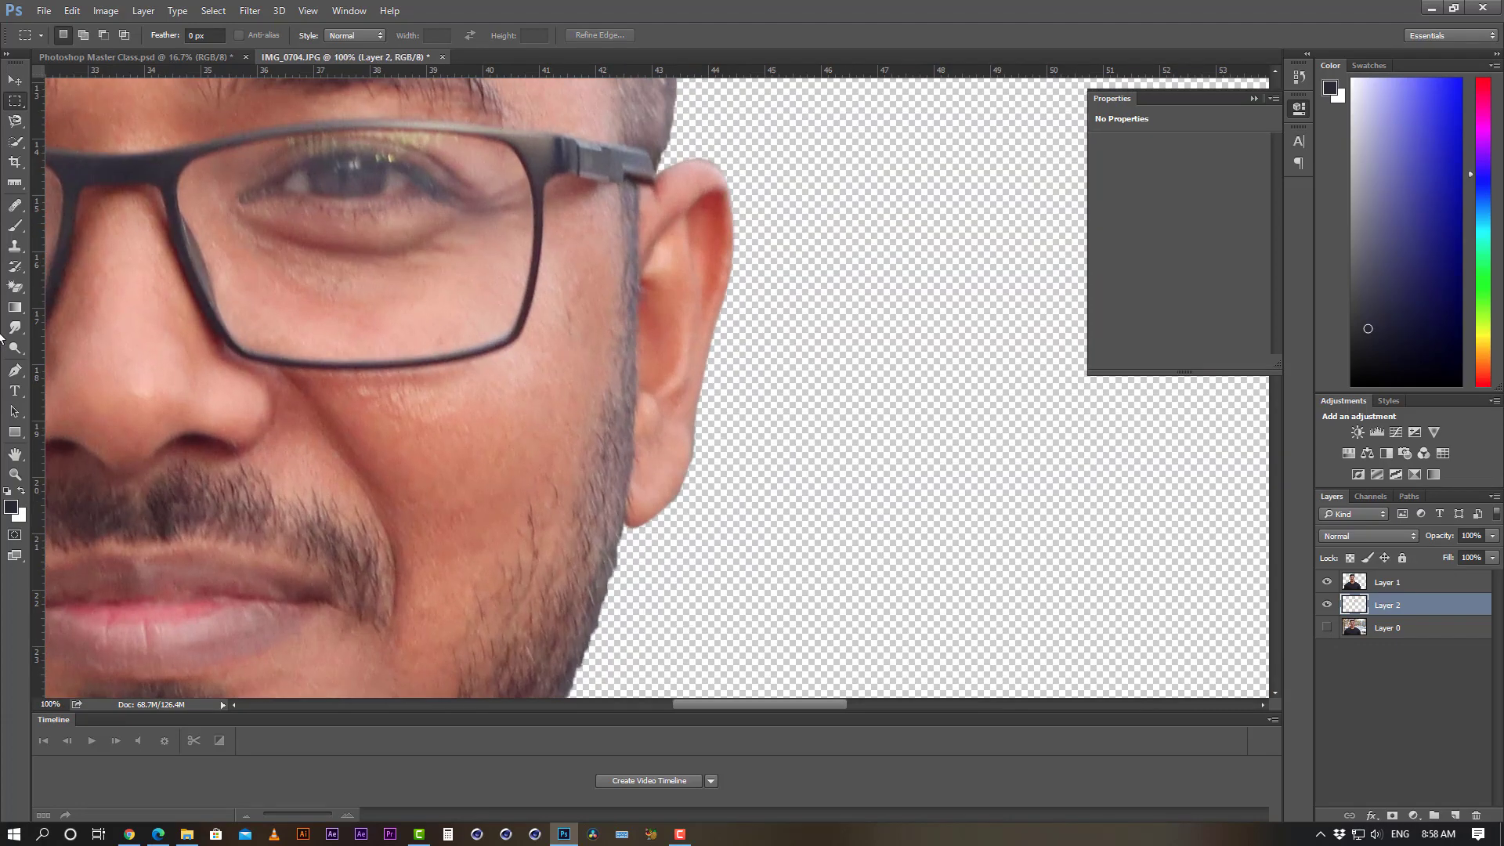
pyautogui.hotkey('ctrl', '0')
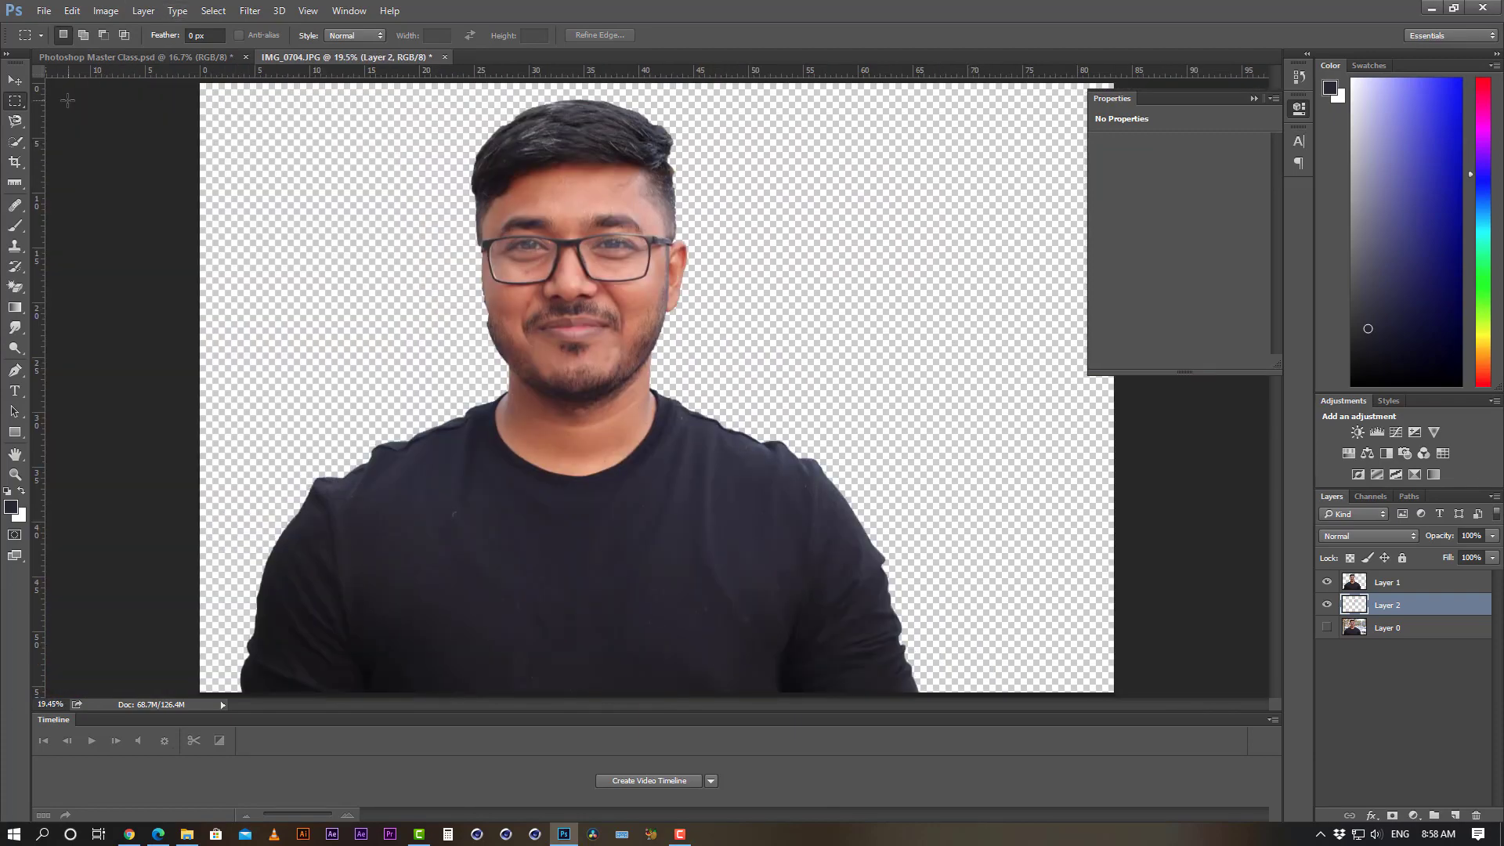
# - Make Layer 0 active and visible again
pyautogui.click(9, 81)
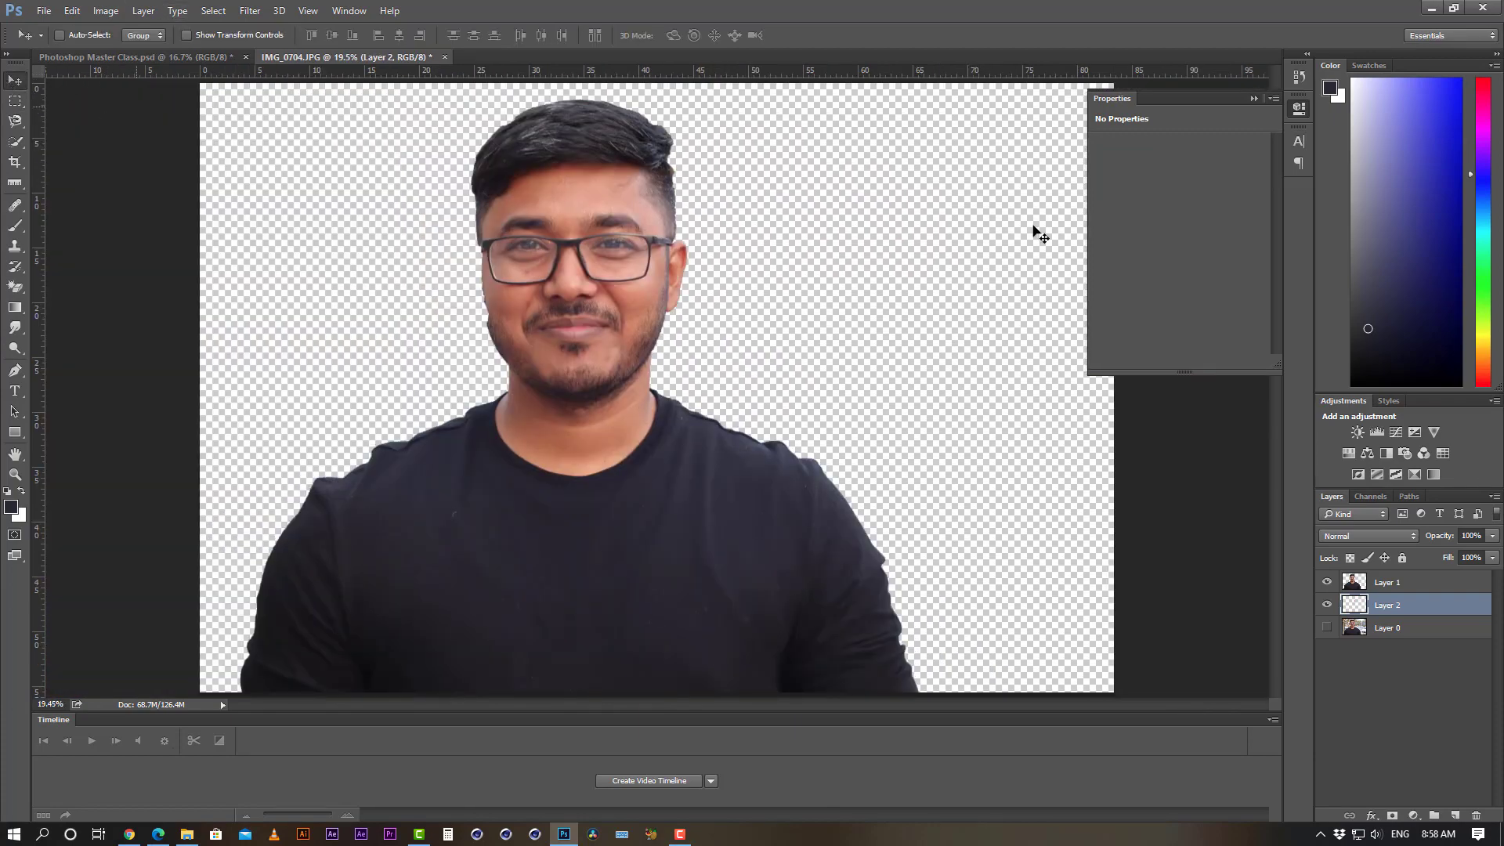
pyautogui.click(1383, 631)
pyautogui.click(1327, 628)
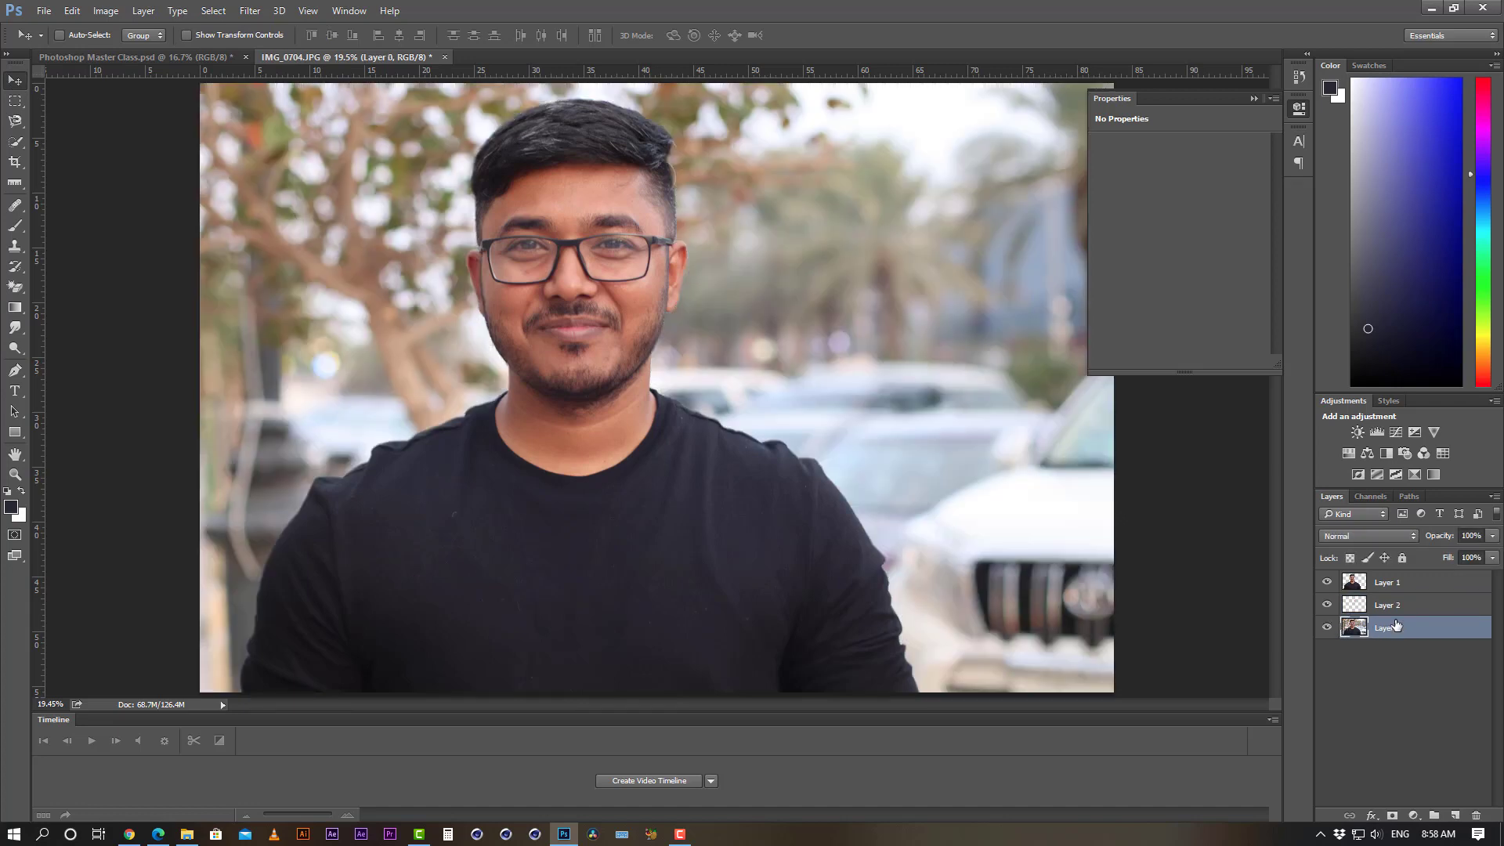
# - On Layer 0, trace the ear on the photo's left side with the Pen tool and convert the path to a selection
pyautogui.keyDown('ctrl'); pyautogui.click(445, 362); pyautogui.keyUp('ctrl')
pyautogui.keyDown('ctrl'); pyautogui.click(505, 237); pyautogui.keyUp('ctrl')
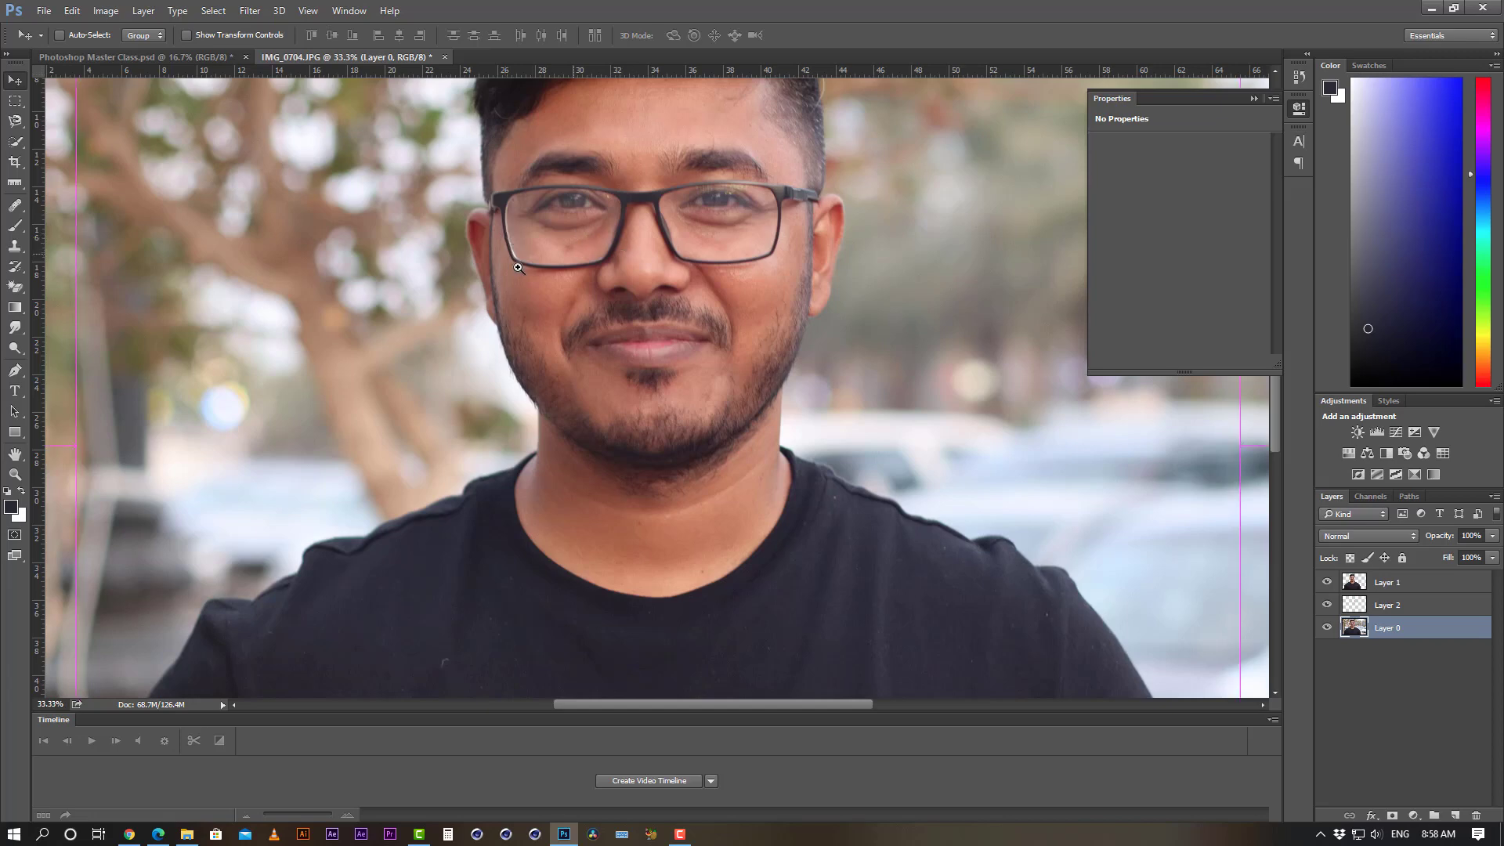
pyautogui.keyDown('ctrl'); pyautogui.click(507, 288); pyautogui.keyUp('ctrl')
pyautogui.keyDown('ctrl'); pyautogui.click(514, 255); pyautogui.keyUp('ctrl')
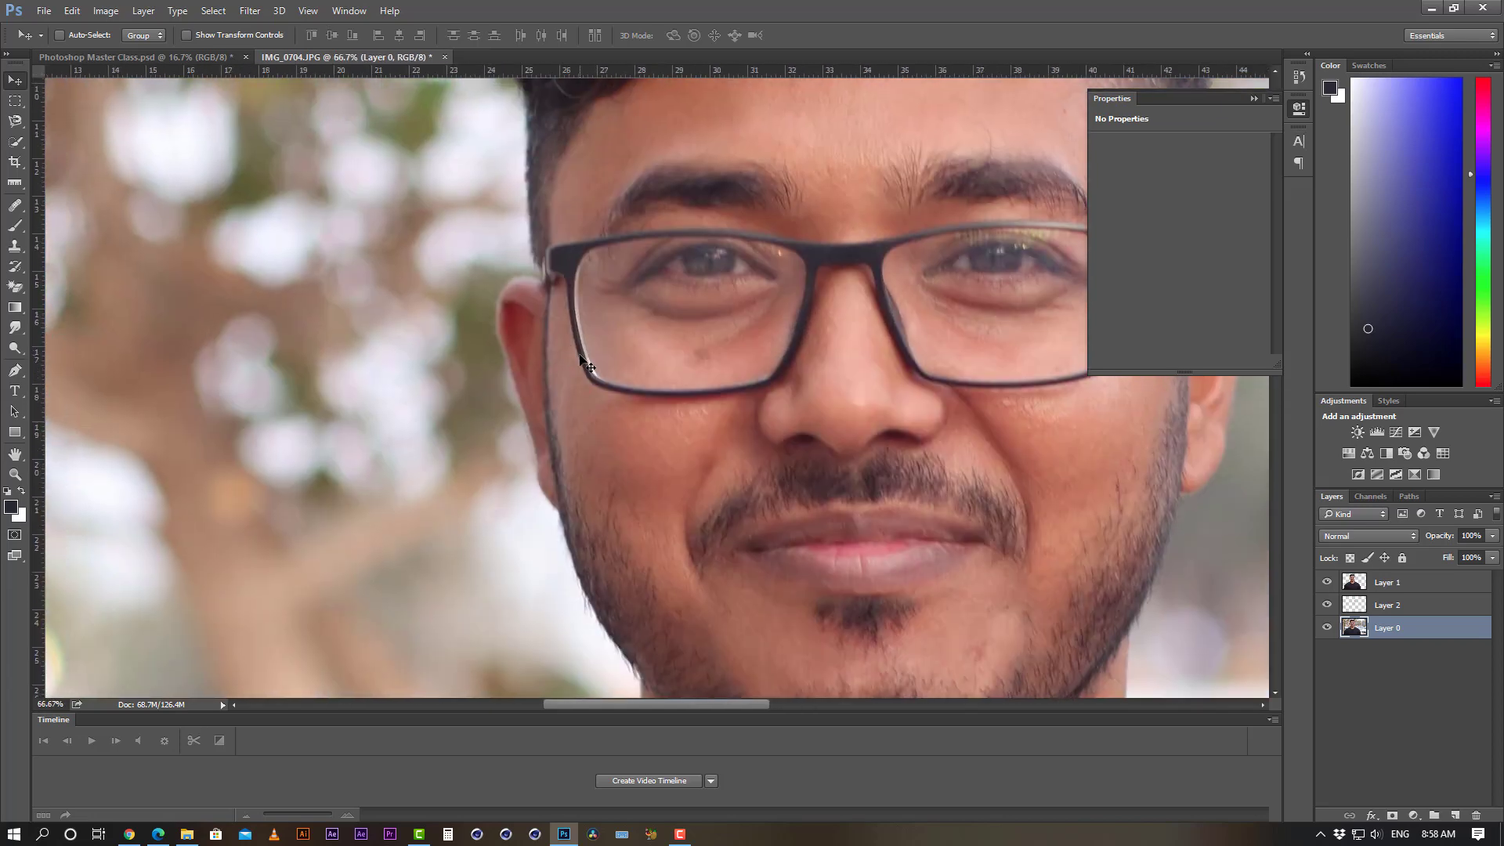
pyautogui.press('p')
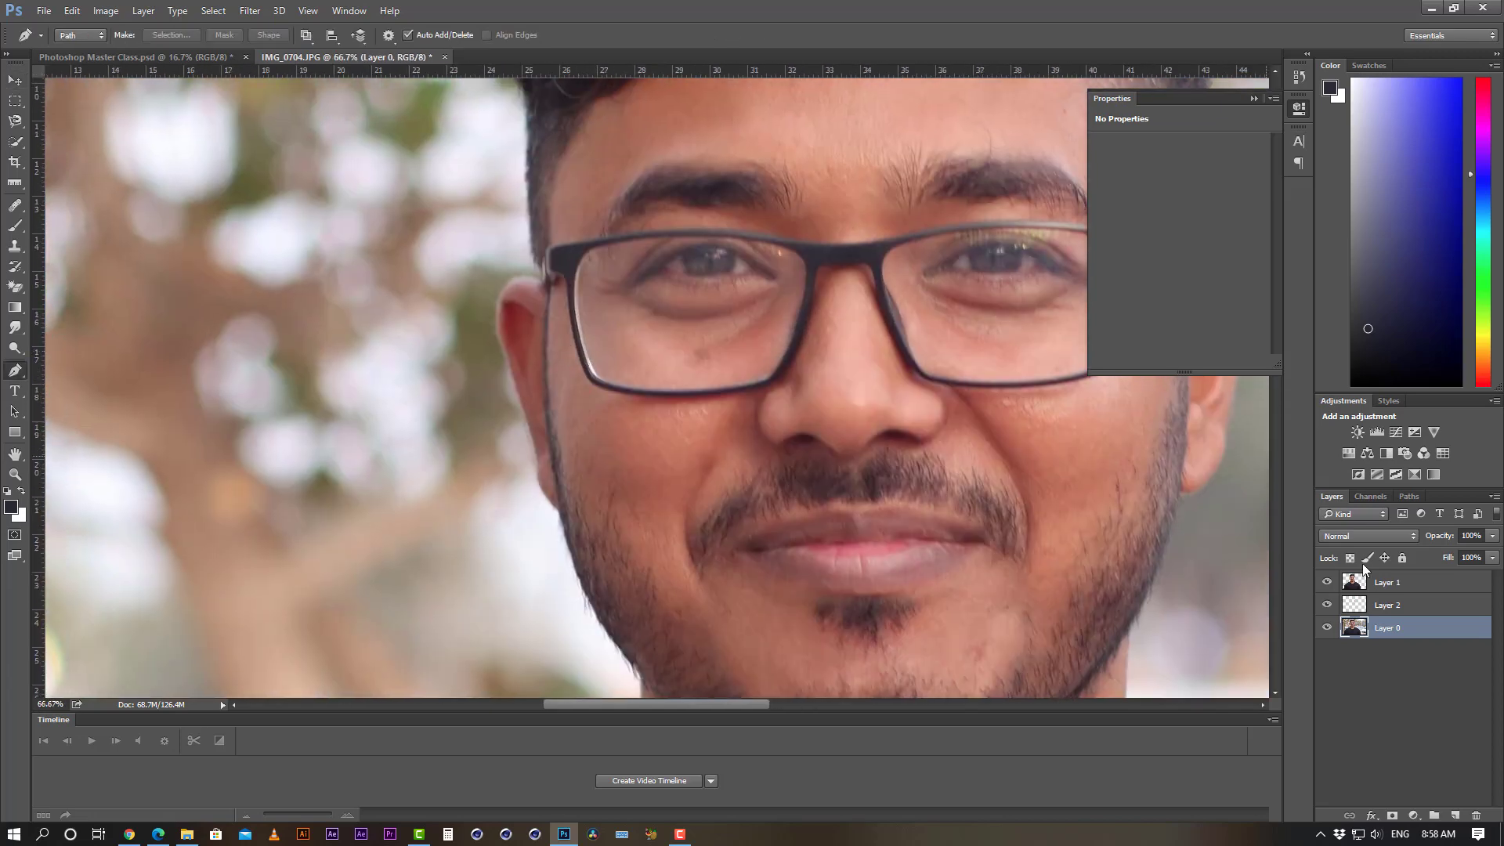
pyautogui.click(540, 279)
pyautogui.moveTo(509, 281); pyautogui.dragTo(505, 360)
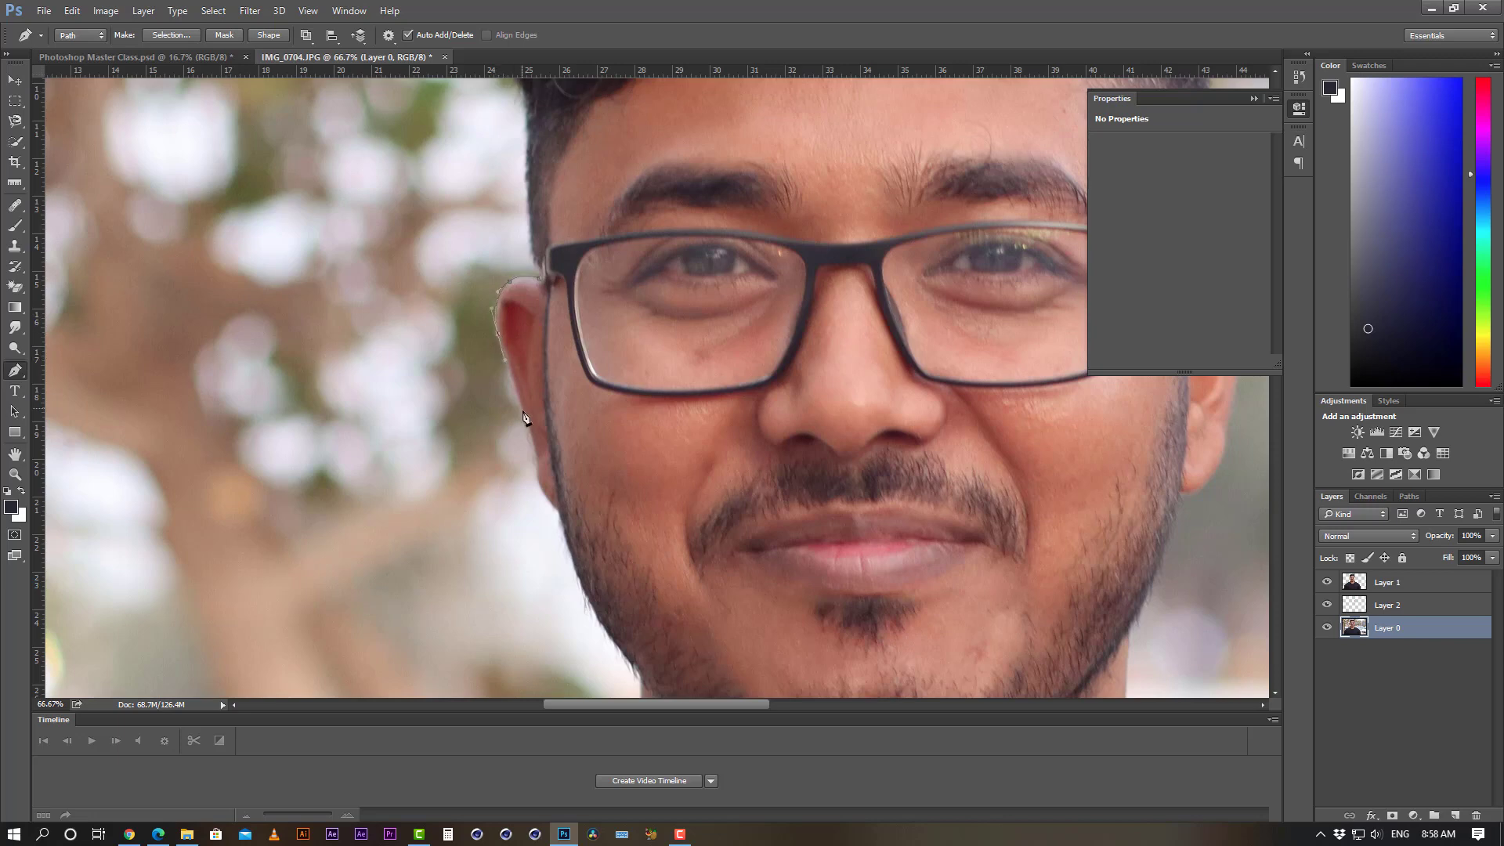
pyautogui.moveTo(524, 420); pyautogui.dragTo(537, 465)
pyautogui.moveTo(537, 482); pyautogui.dragTo(544, 495)
pyautogui.click(561, 513)
pyautogui.click(598, 431)
pyautogui.click(588, 292)
pyautogui.click(541, 278)
pyautogui.hotkey('ctrl', 'Return')
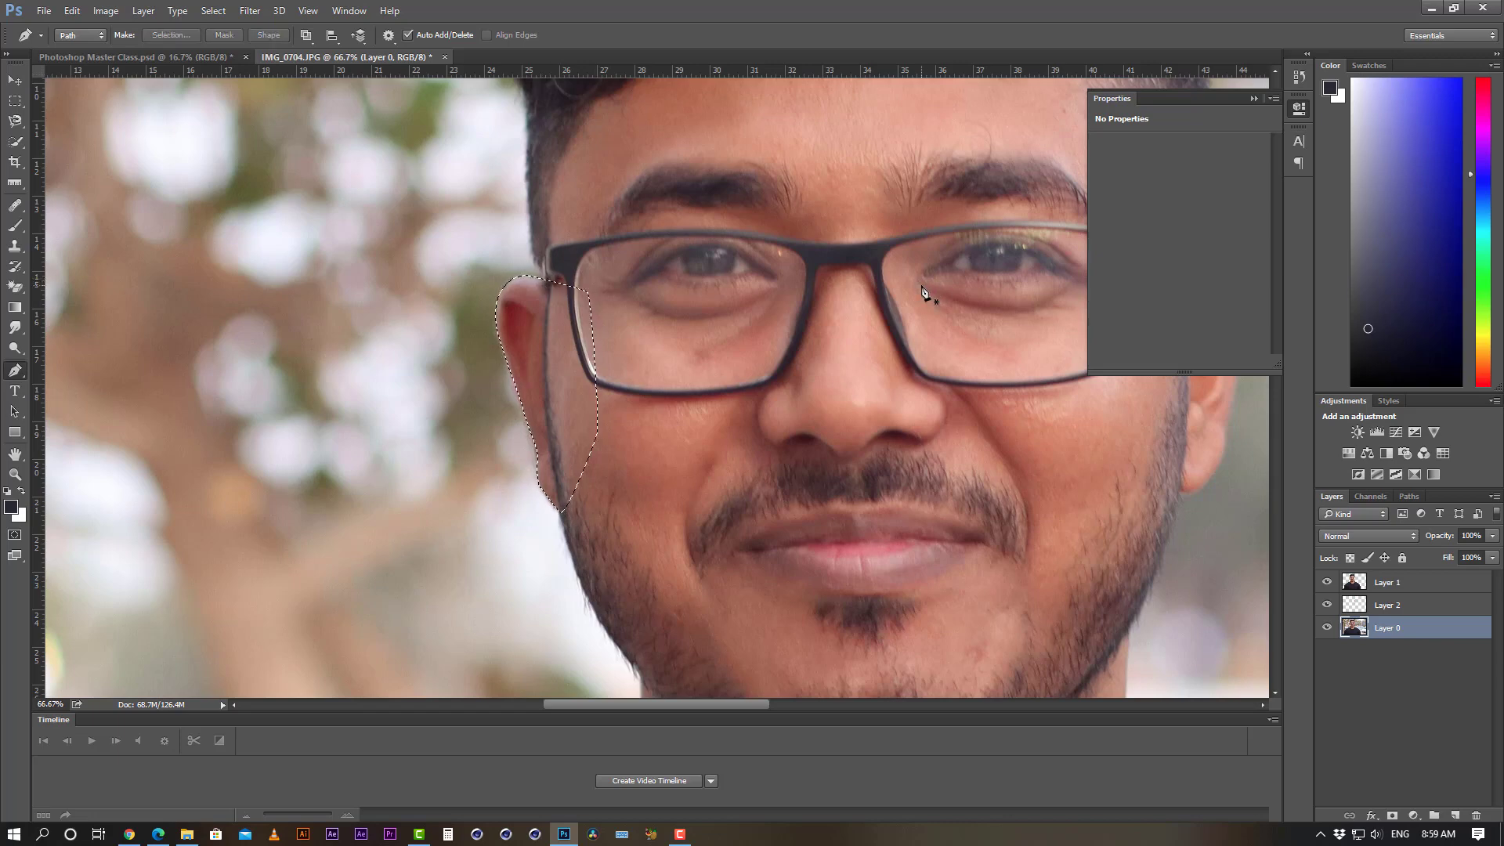
# - Feather the selection around the ear on the photo's left side
pyautogui.press('m')
pyautogui.rightClick(556, 351)
pyautogui.click(599, 389)
pyautogui.press('Return')
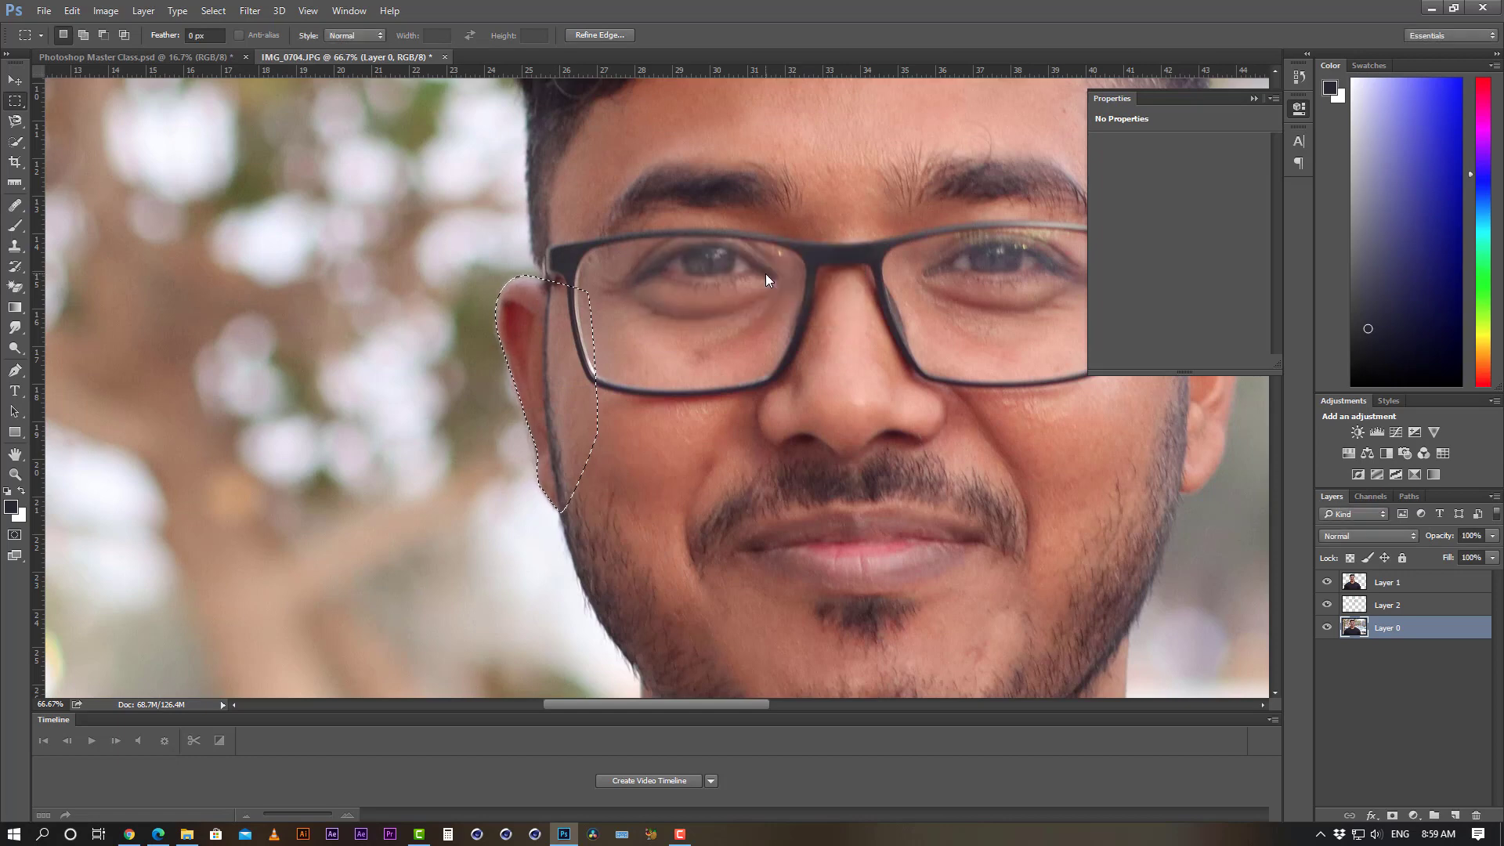
# - Try copying the left-side ear onto a new layer, undo the copy, and toggle Layer 0's visibility, leaving it shown
pyautogui.hotkey('ctrl', 'j')
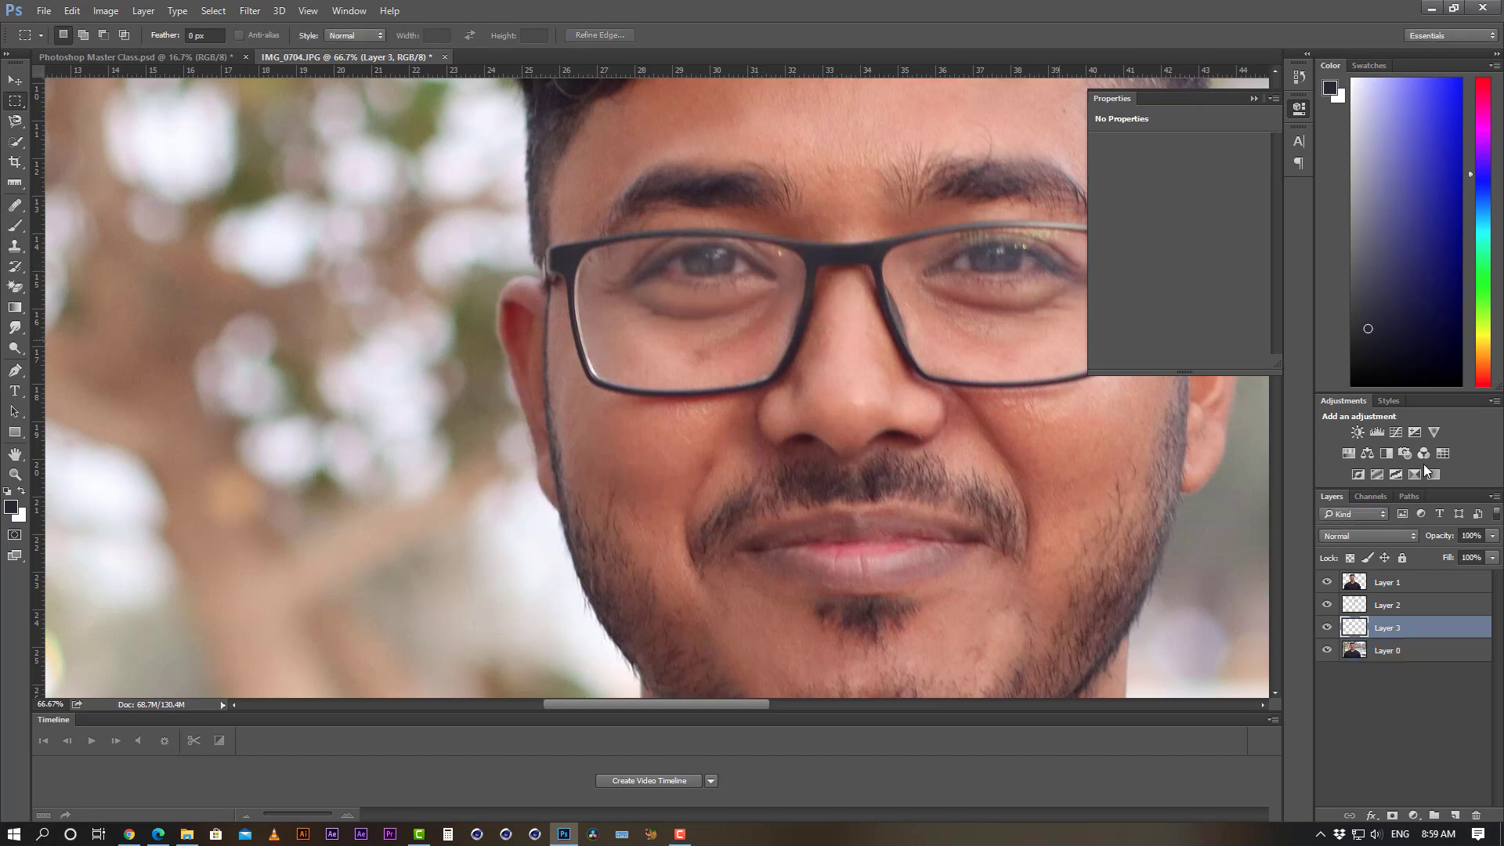
pyautogui.click(1327, 650)
pyautogui.hotkey('ctrl', 'z')
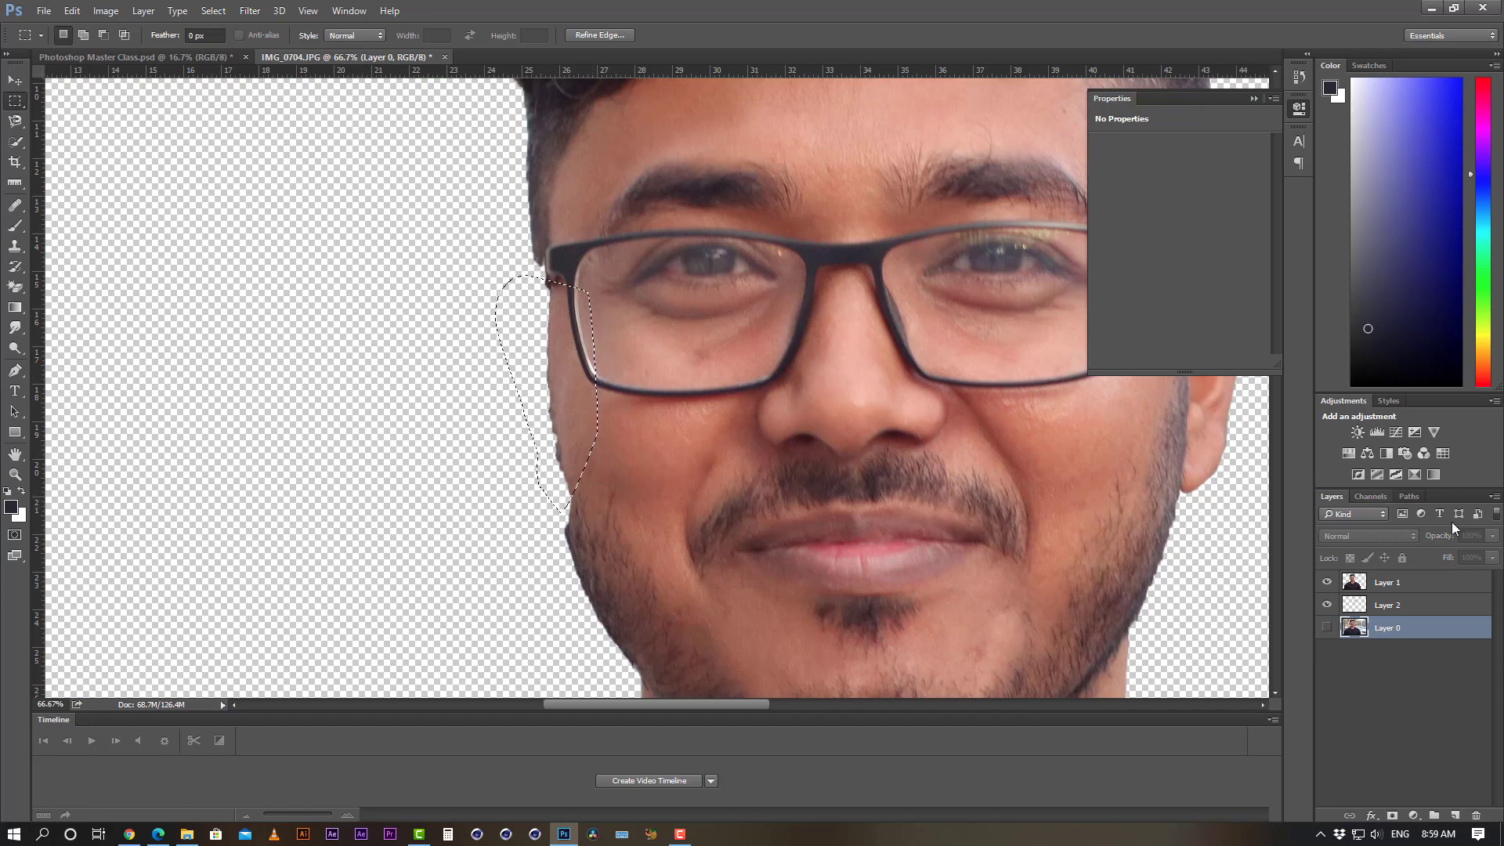
pyautogui.click(1326, 628)
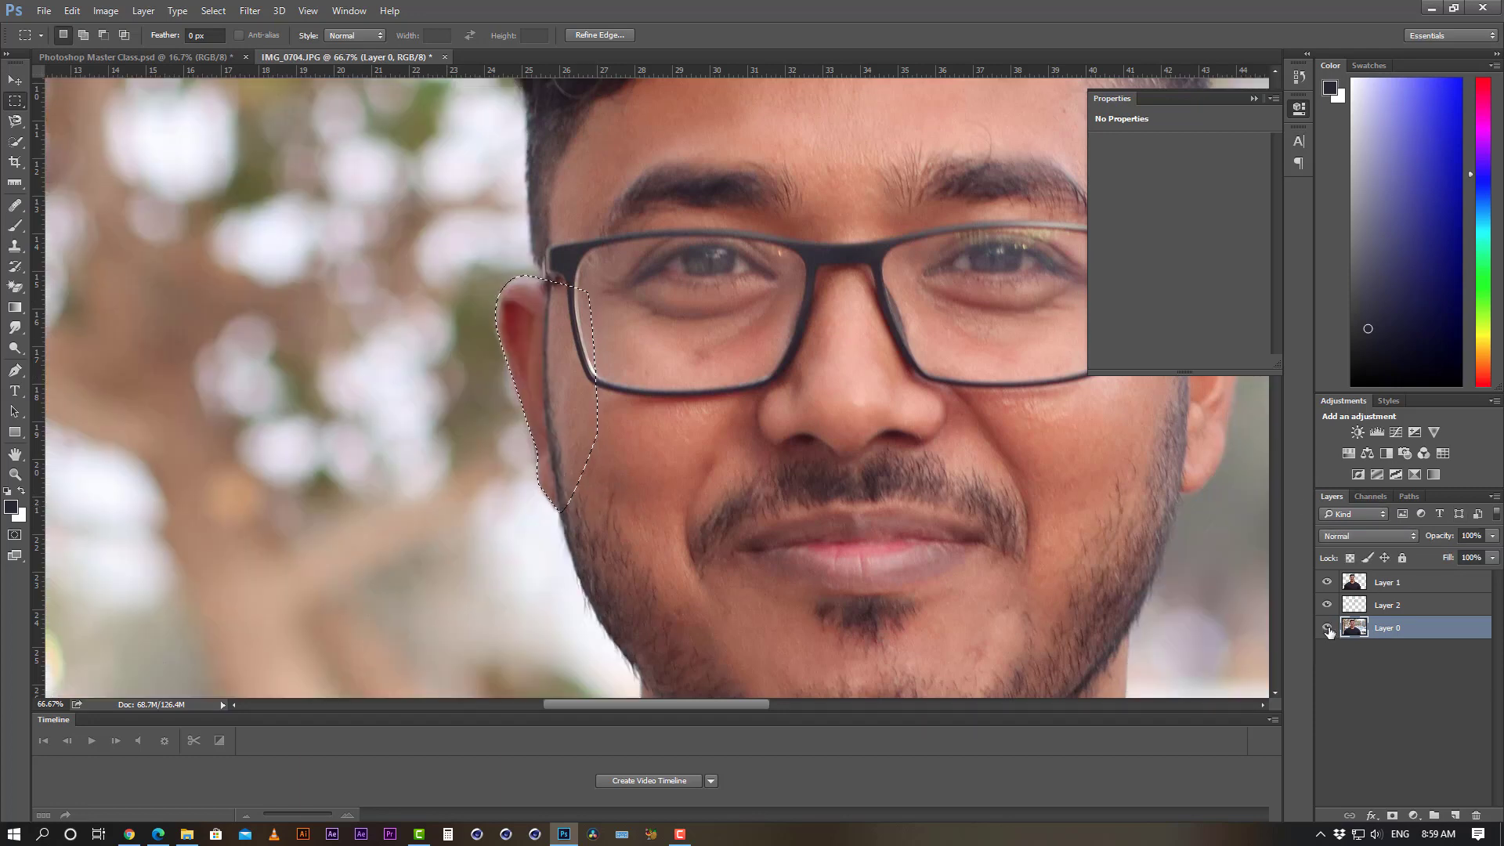
pyautogui.click(1327, 627)
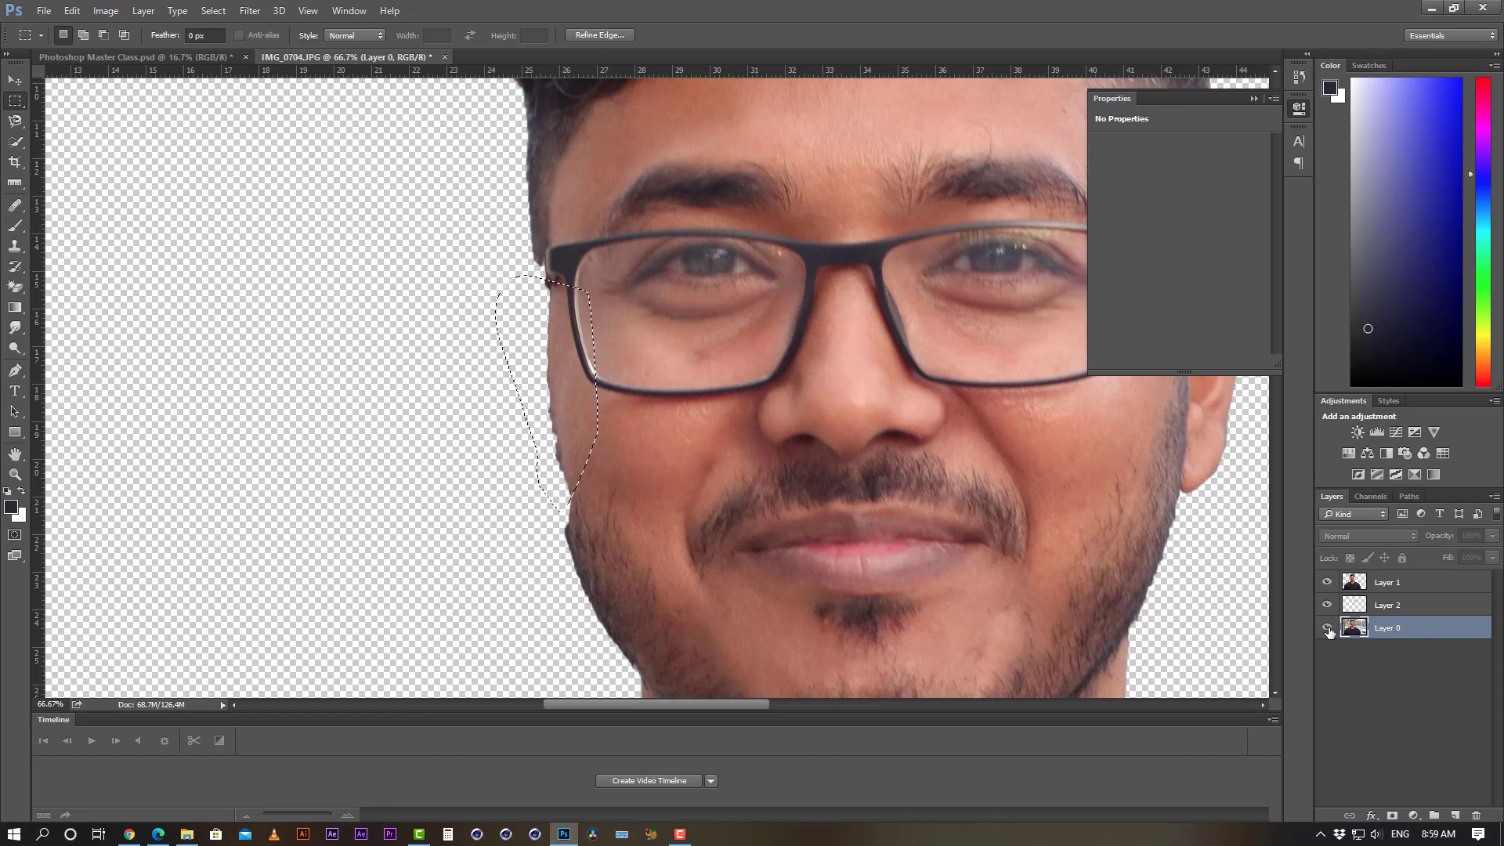
pyautogui.click(1327, 628)
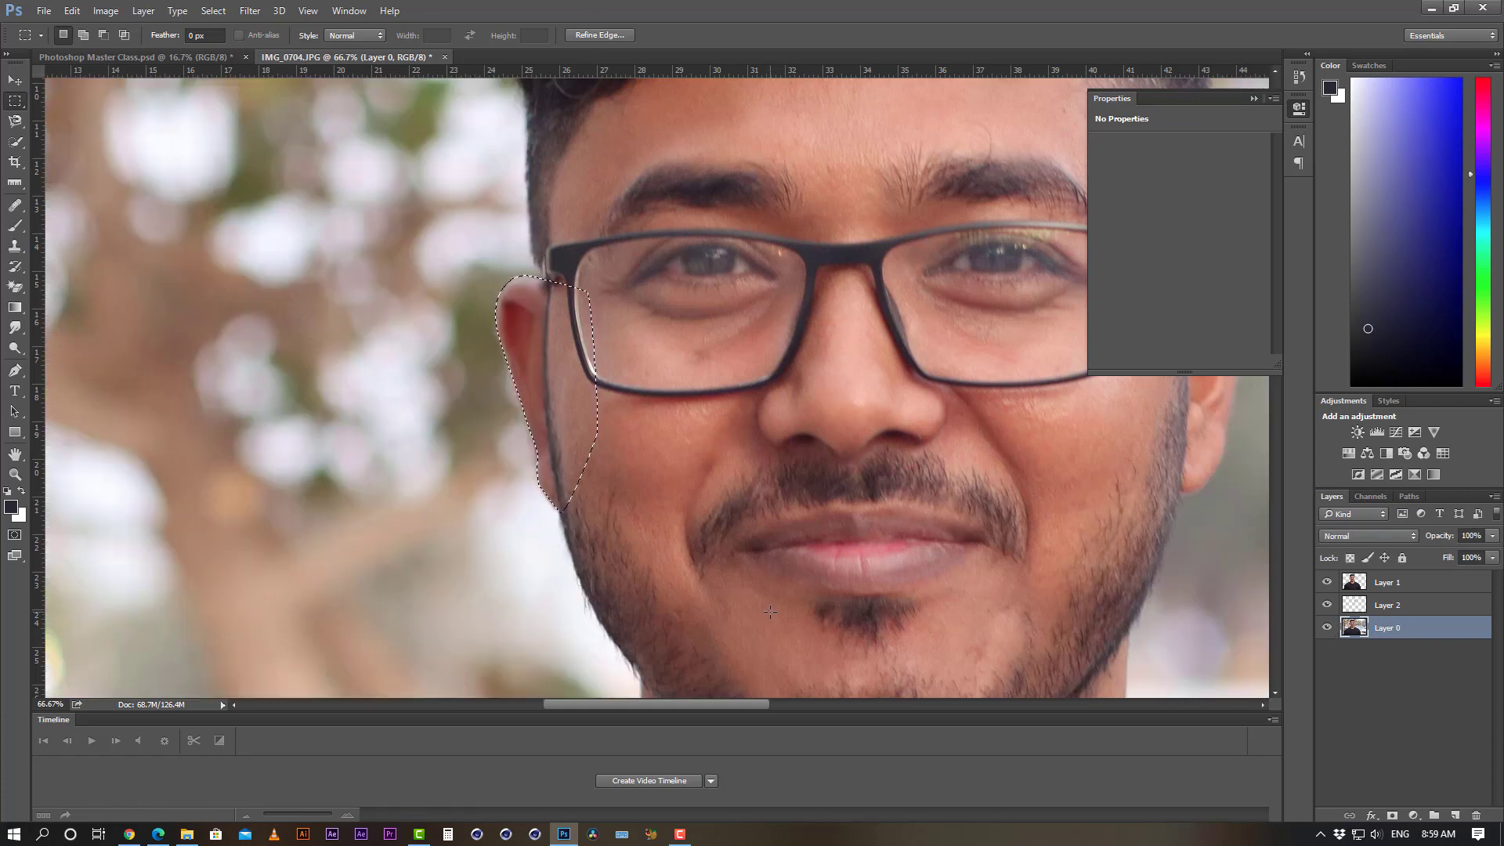
# - Drop the ear selection and use the Pen tool to select a small jaw patch just below the ear on the photo's left side
pyautogui.press('p')
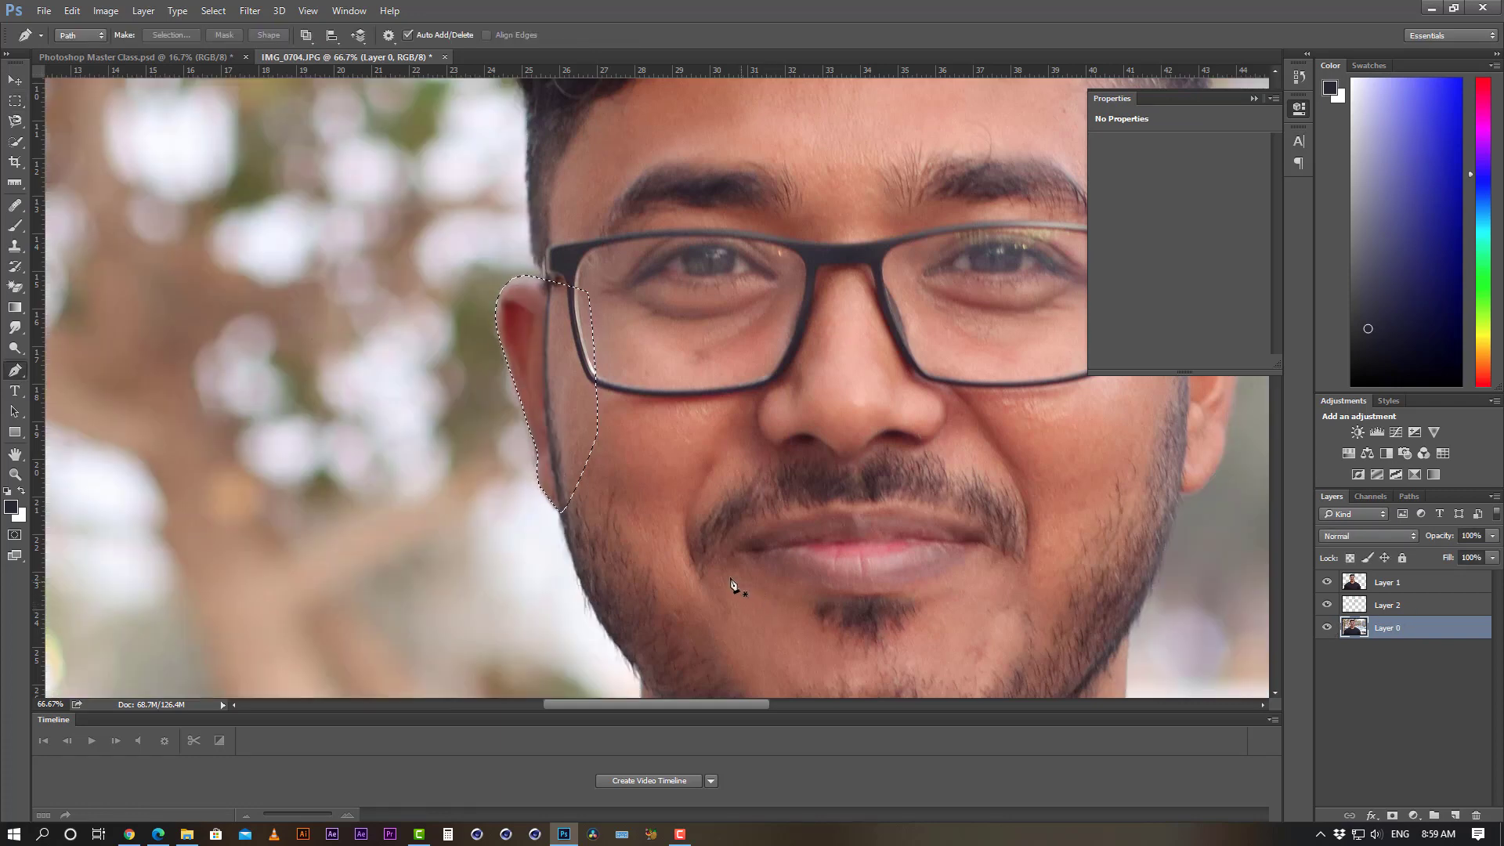
pyautogui.click(562, 513)
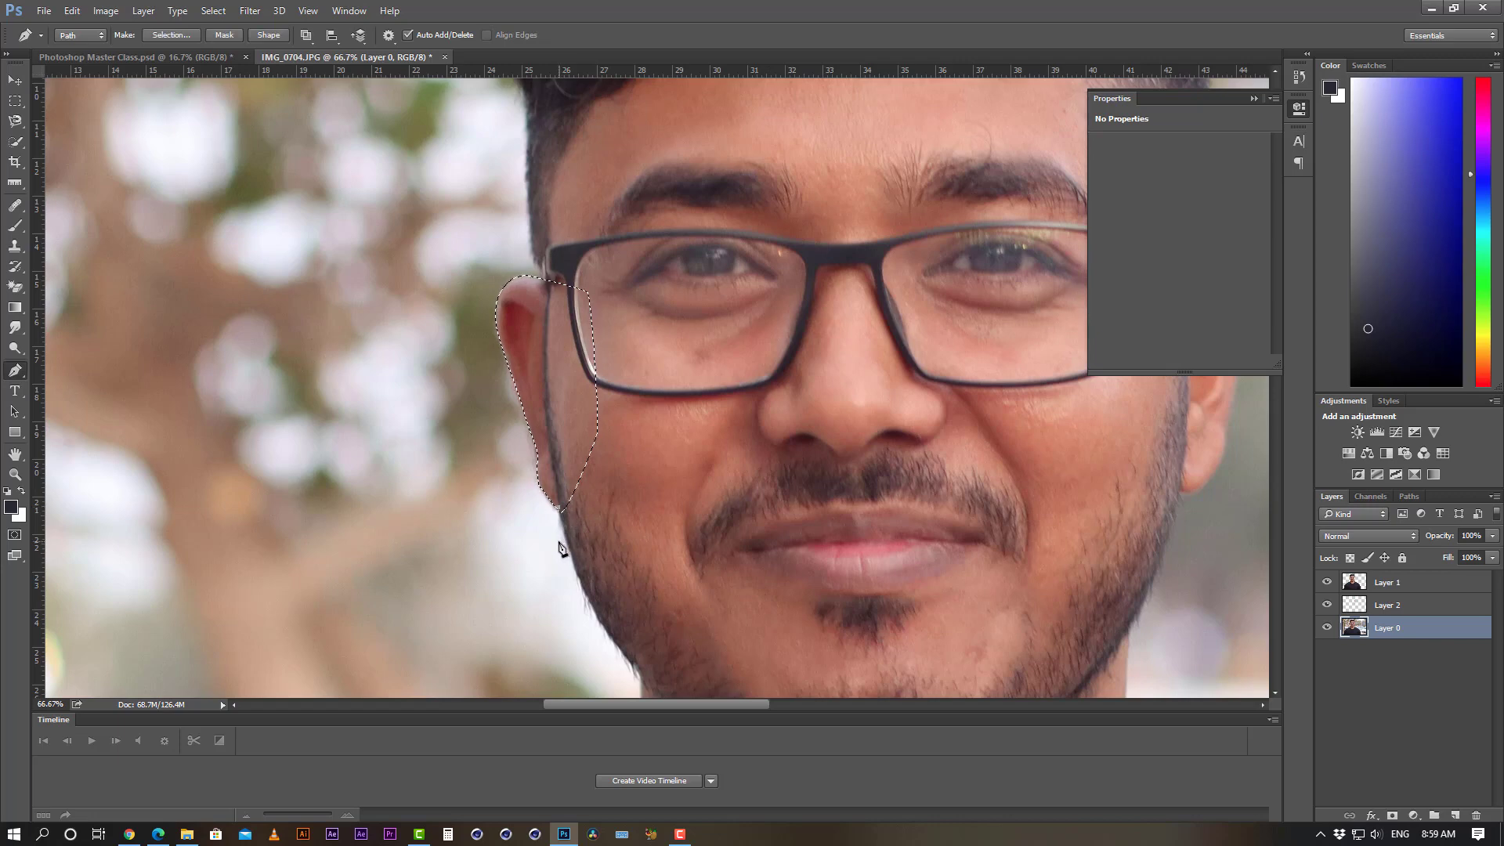
pyautogui.hotkey('ctrl', 'z')
pyautogui.hotkey('ctrl', 'd')
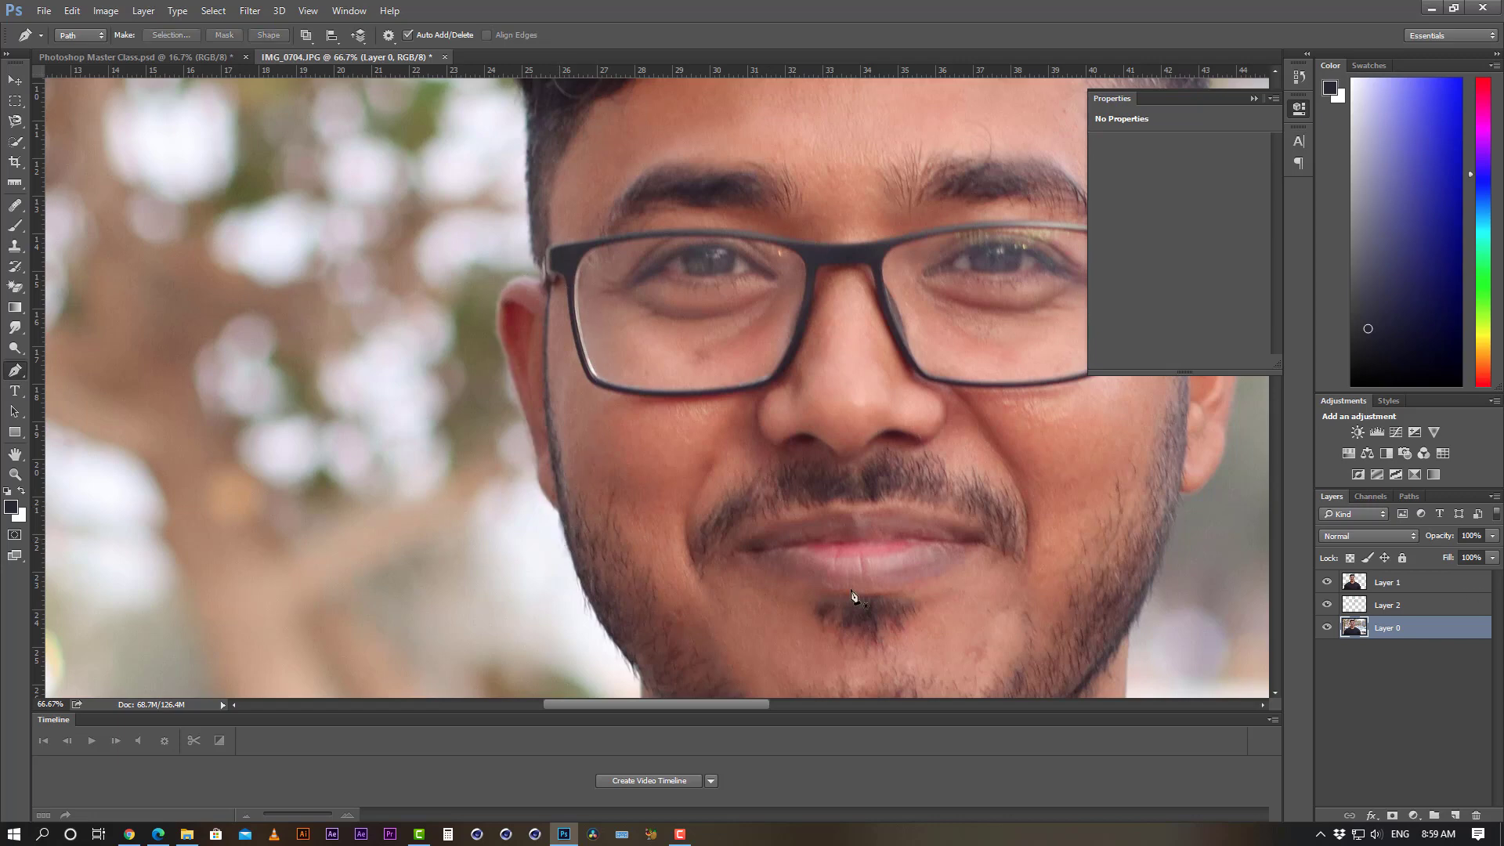
pyautogui.click(559, 508)
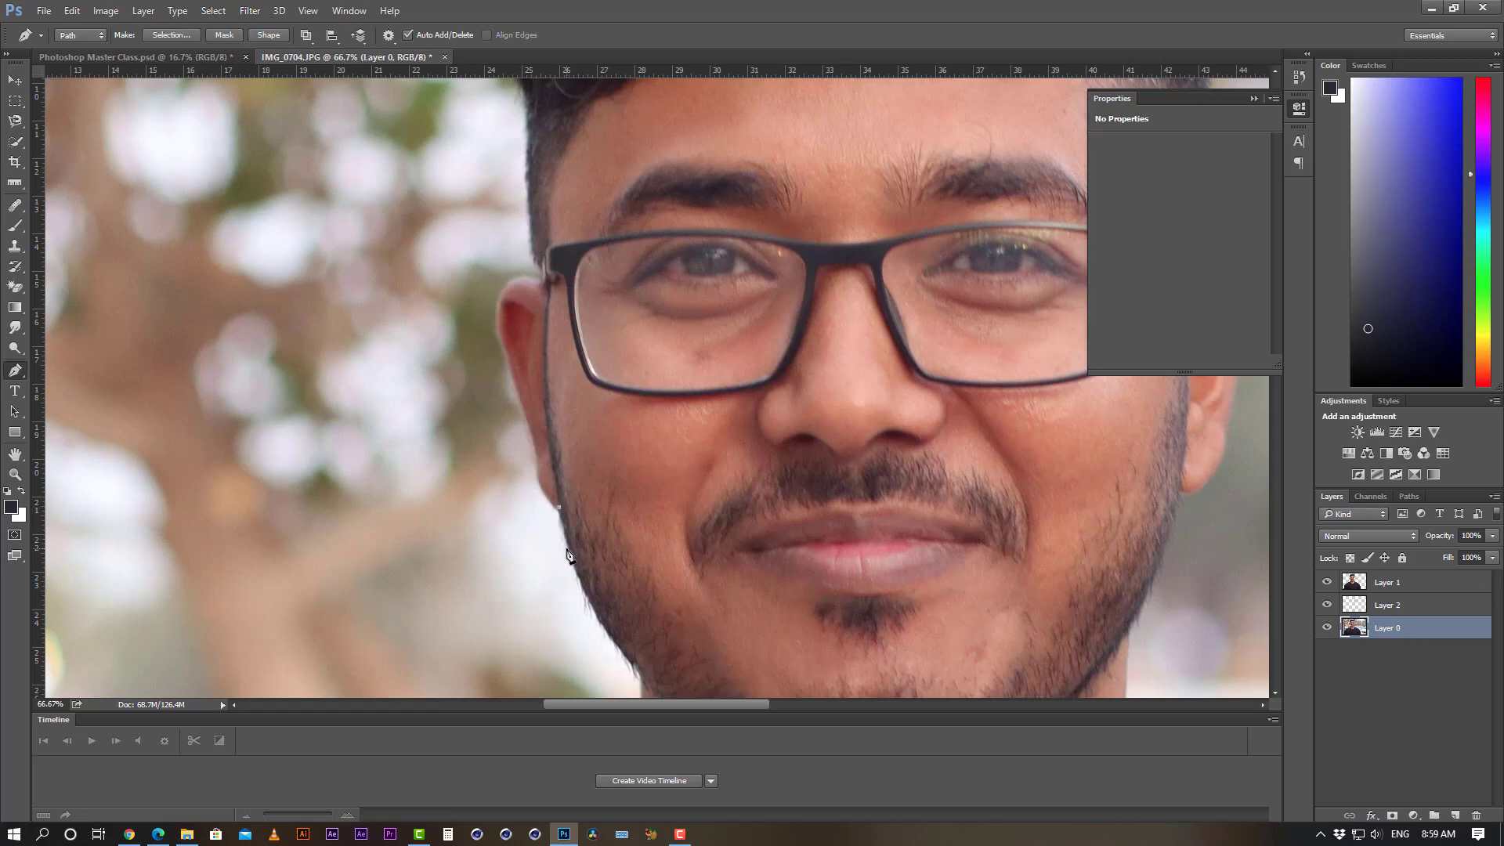
pyautogui.click(569, 552)
pyautogui.click(612, 550)
pyautogui.click(625, 488)
pyautogui.click(591, 467)
pyautogui.click(558, 466)
pyautogui.click(560, 510)
pyautogui.hotkey('ctrl', 'Return')
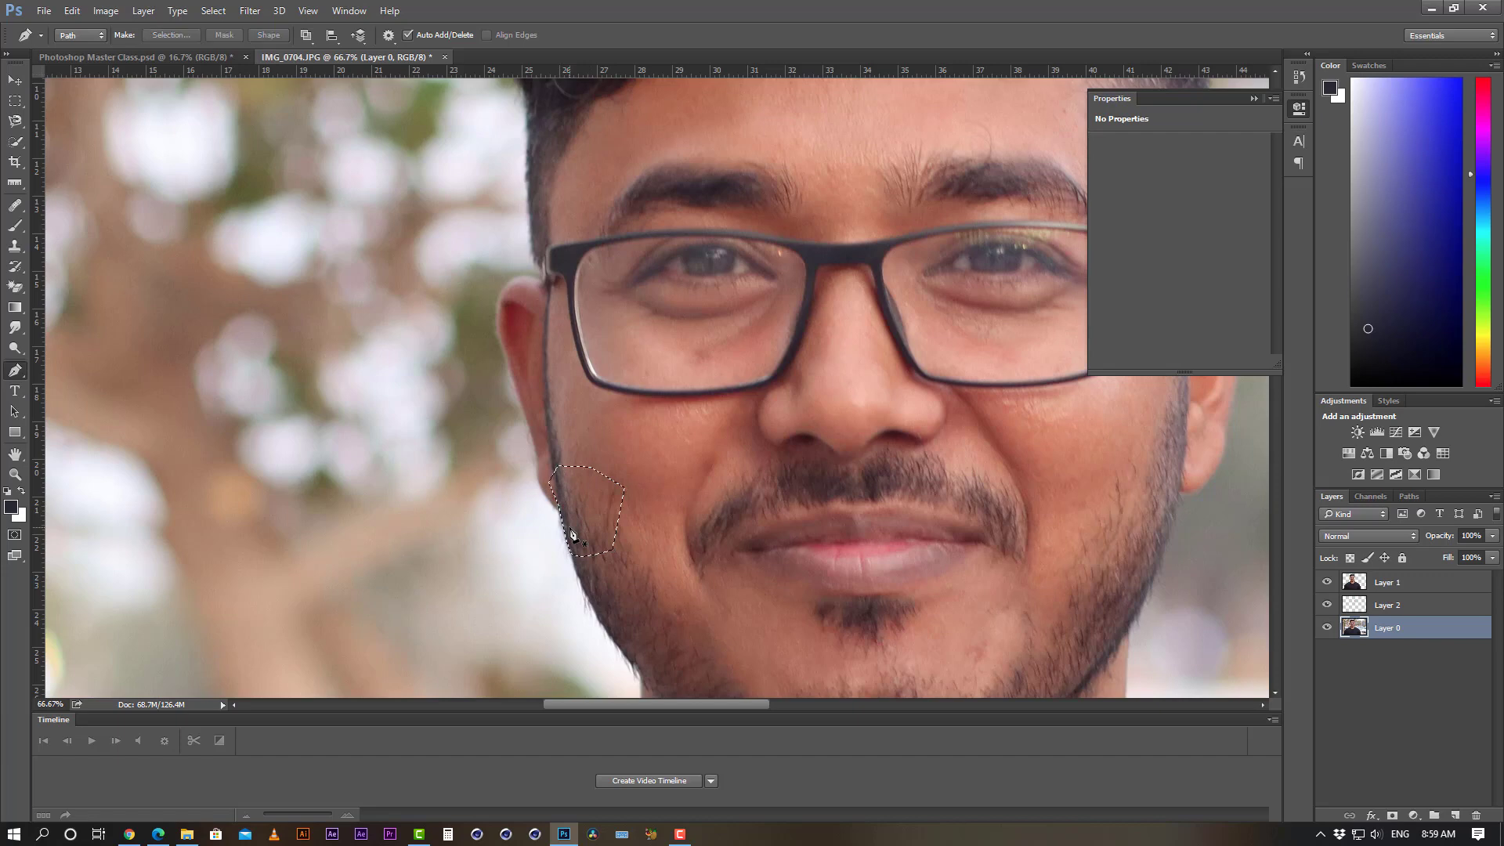
# - Copy the jaw patch onto a new layer and inspect it with Layer 0 hidden, toggling Layers 2 and 3
pyautogui.hotkey('ctrl', 'j')
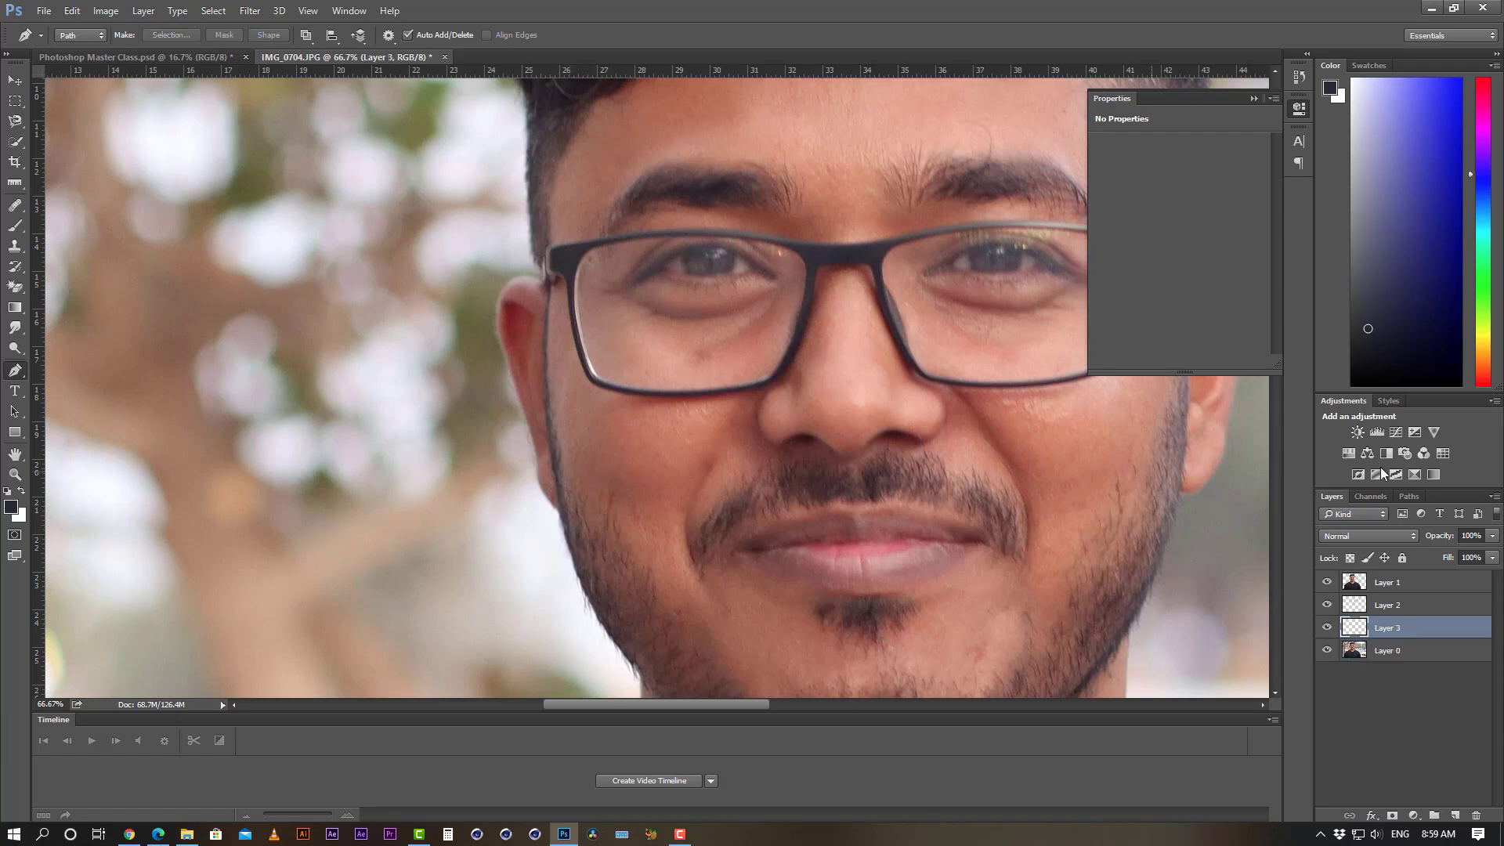
pyautogui.click(1326, 650)
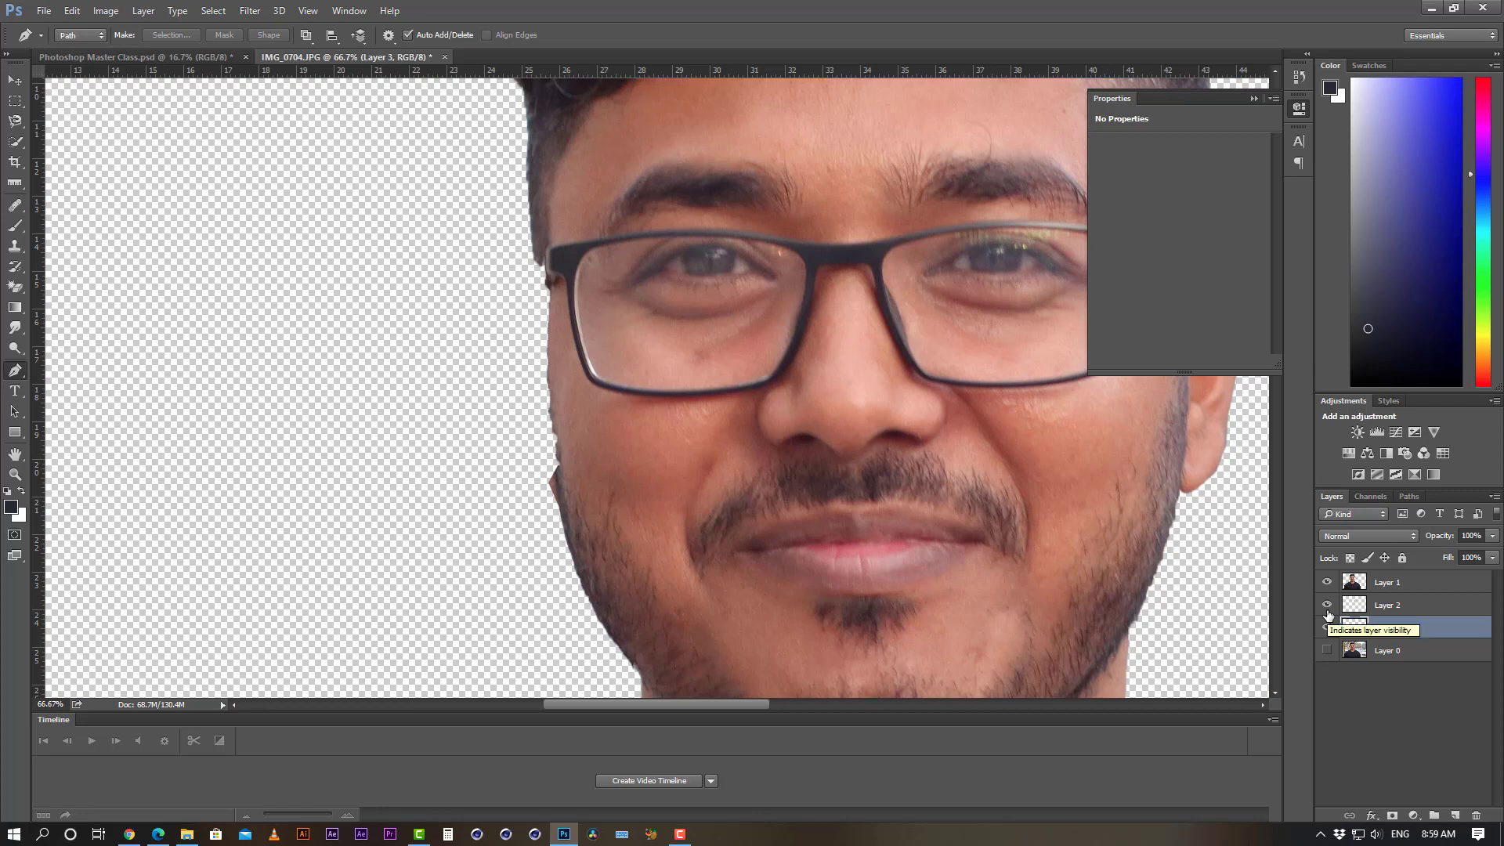
pyautogui.click(1325, 605)
pyautogui.click(1325, 605)
pyautogui.click(1326, 628)
pyautogui.click(1326, 628)
pyautogui.click(1326, 605)
pyautogui.click(1327, 605)
# - Try deleting Layer 2, then undo back through the history to the left-side ear selection on Layer 0
pyautogui.click(1387, 605)
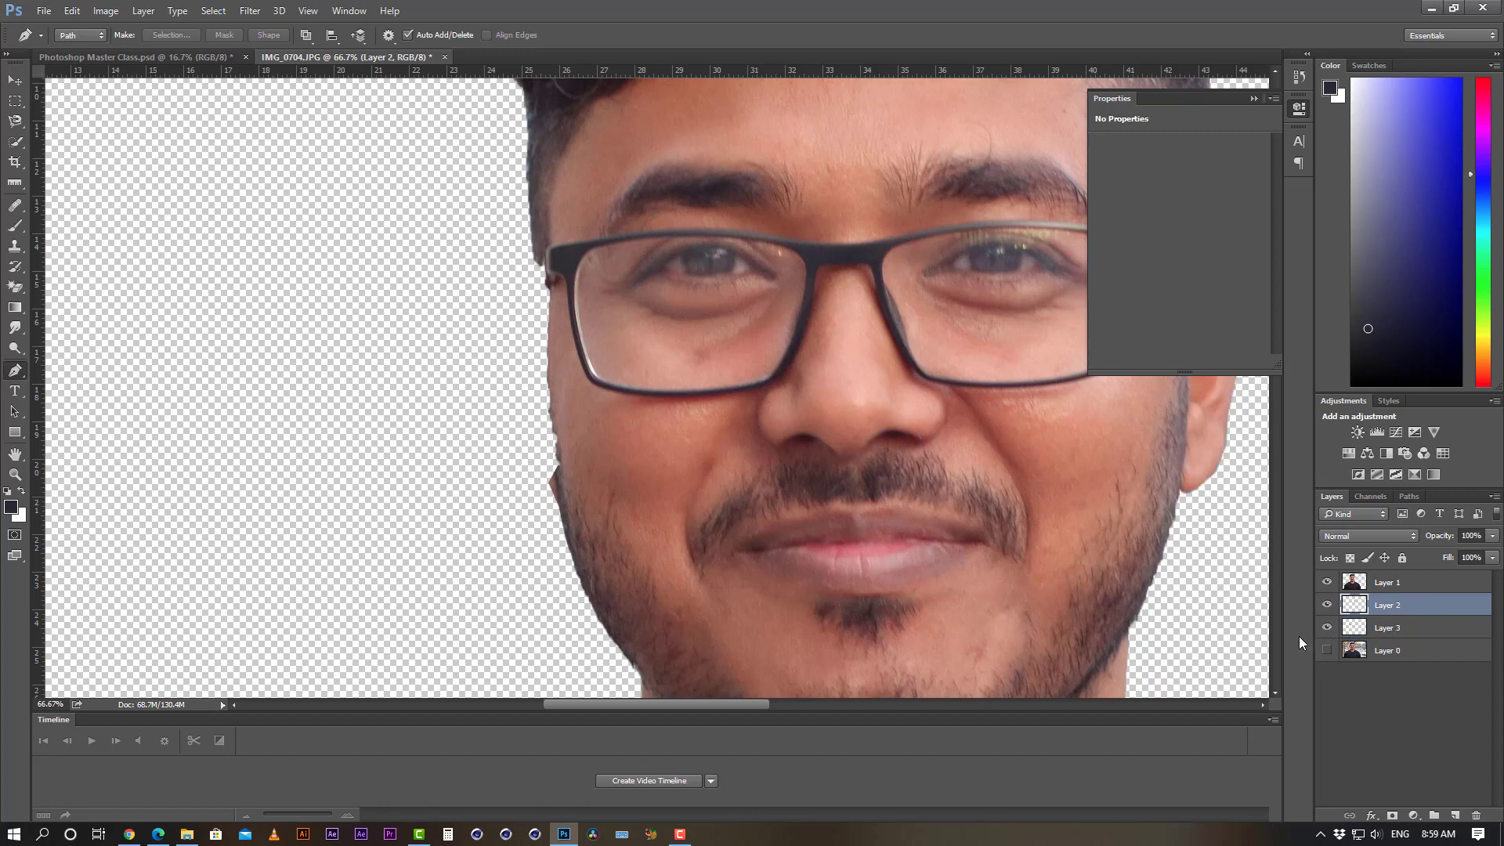
pyautogui.press('Delete')
pyautogui.hotkey('ctrl', 'alt', 'z')
pyautogui.hotkey('ctrl', 'alt', 'z')
pyautogui.hotkey('ctrl', 'alt', 'z')
pyautogui.hotkey('ctrl', 'alt', 'z')
pyautogui.hotkey('ctrl', 'alt', 'z')
pyautogui.hotkey('ctrl', 'alt', 'z')
pyautogui.hotkey('ctrl', 'shift', 'z')
pyautogui.hotkey('ctrl', 'shift', 'z')
pyautogui.hotkey('ctrl', 'shift', 'z')
pyautogui.hotkey('ctrl', 'shift', 'z')
pyautogui.hotkey('ctrl', 'shift', 'z')
pyautogui.hotkey('ctrl', 'shift', 'z')
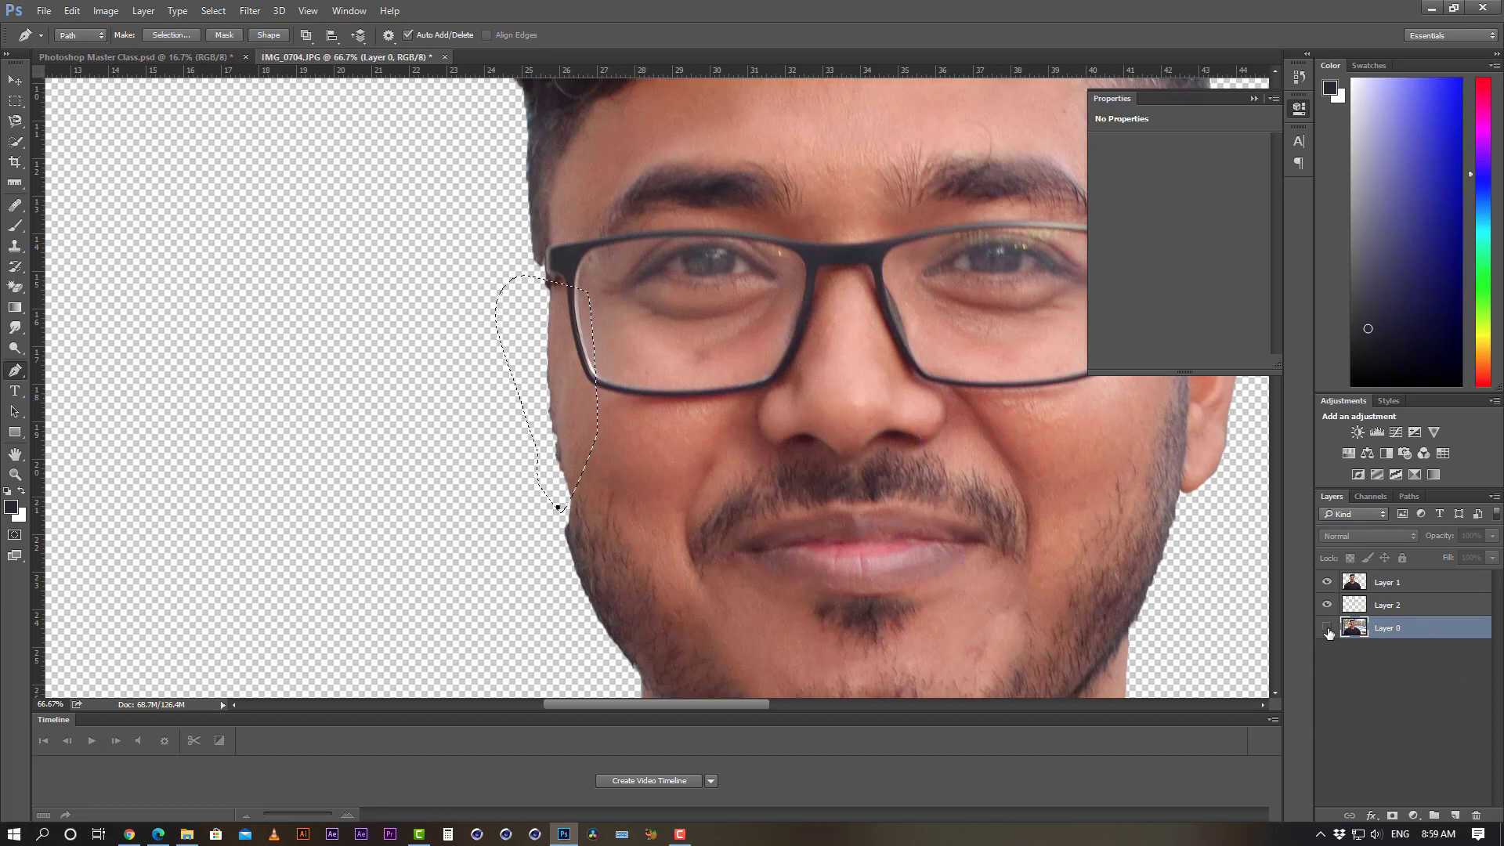
# - Copy the selected left-side ear from Layer 0 onto a new layer and hide Layer 0
pyautogui.click(1327, 629)
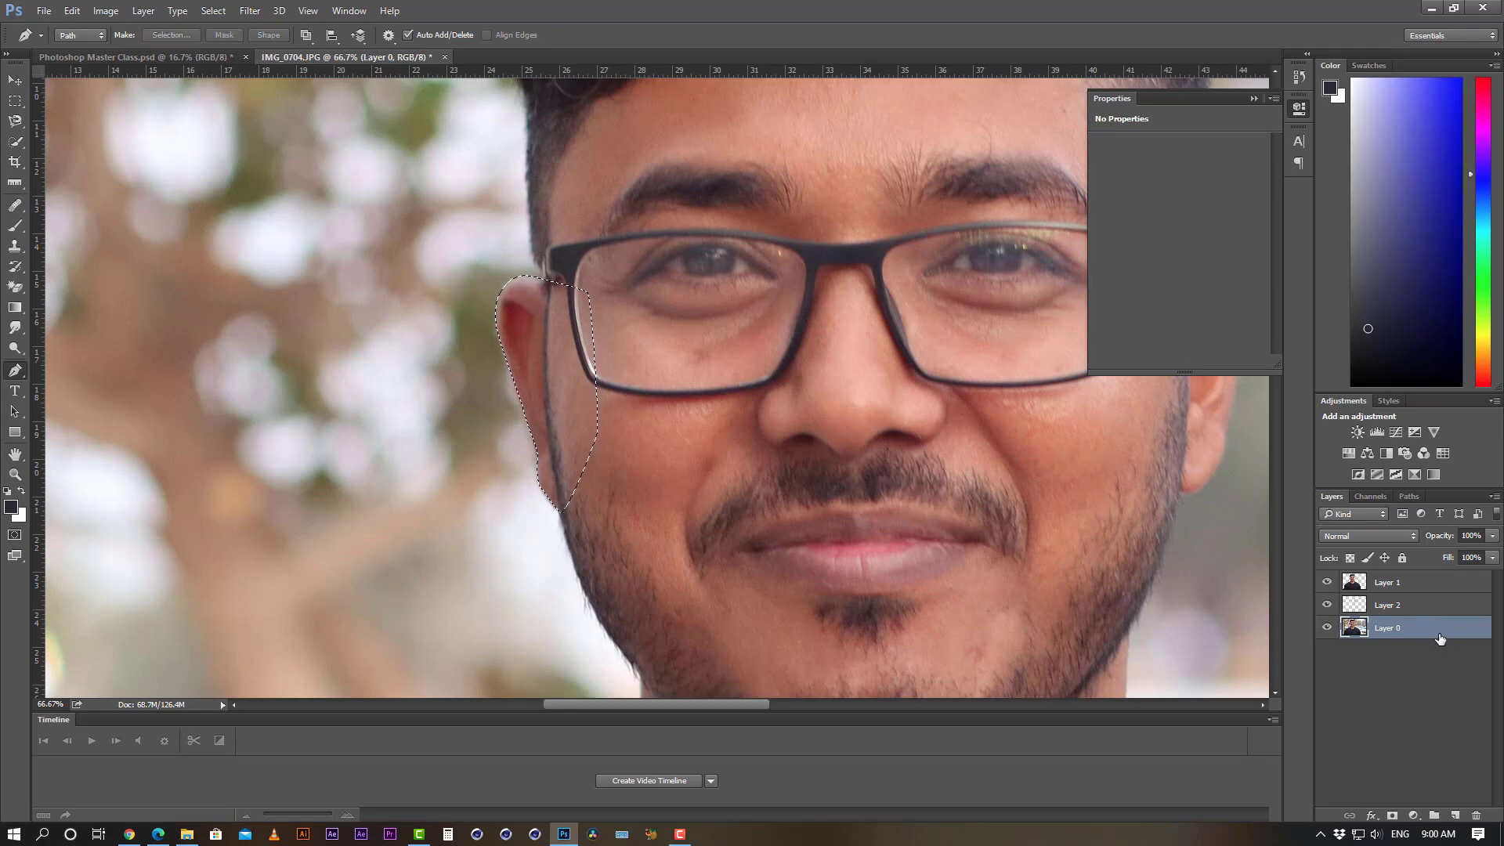
pyautogui.hotkey('ctrl', 'j')
pyautogui.click(1327, 651)
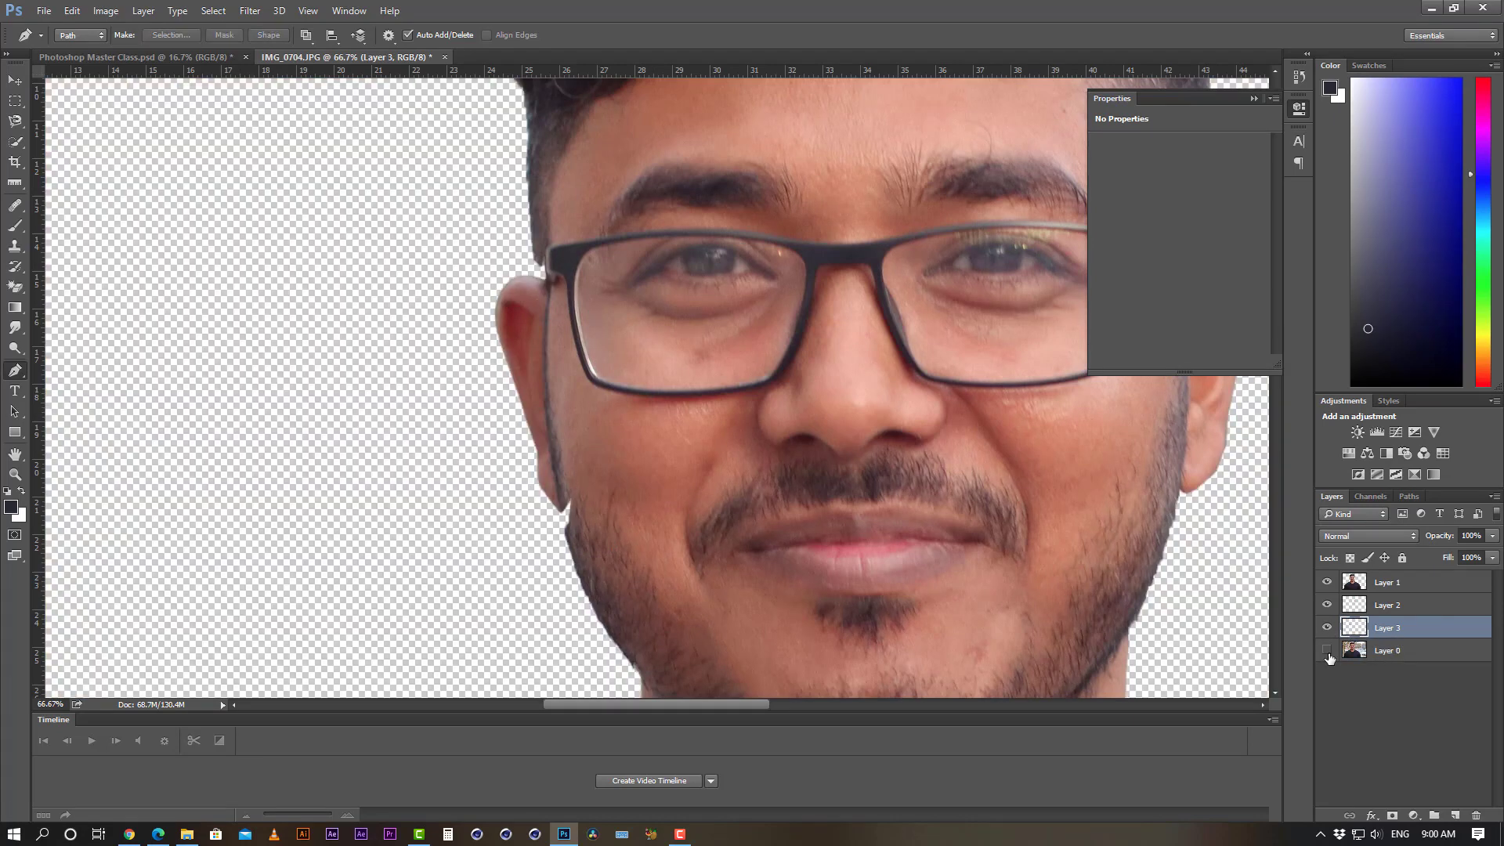
# - On the visible Layer 0, trace the gap between earlobe and jaw with the Pen tool and convert the path to a selection
pyautogui.click(1382, 652)
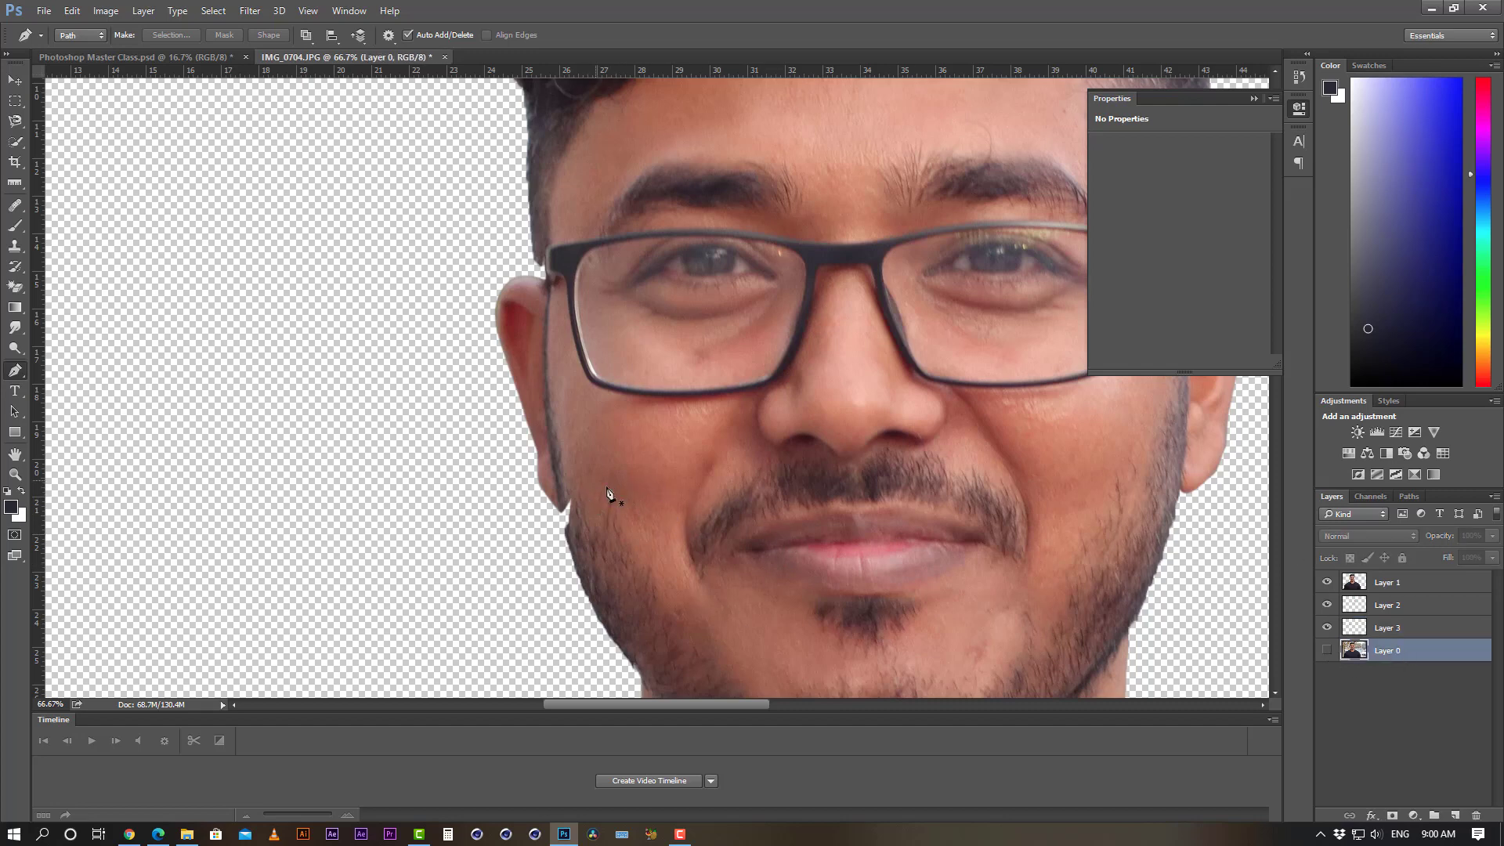
pyautogui.click(1327, 650)
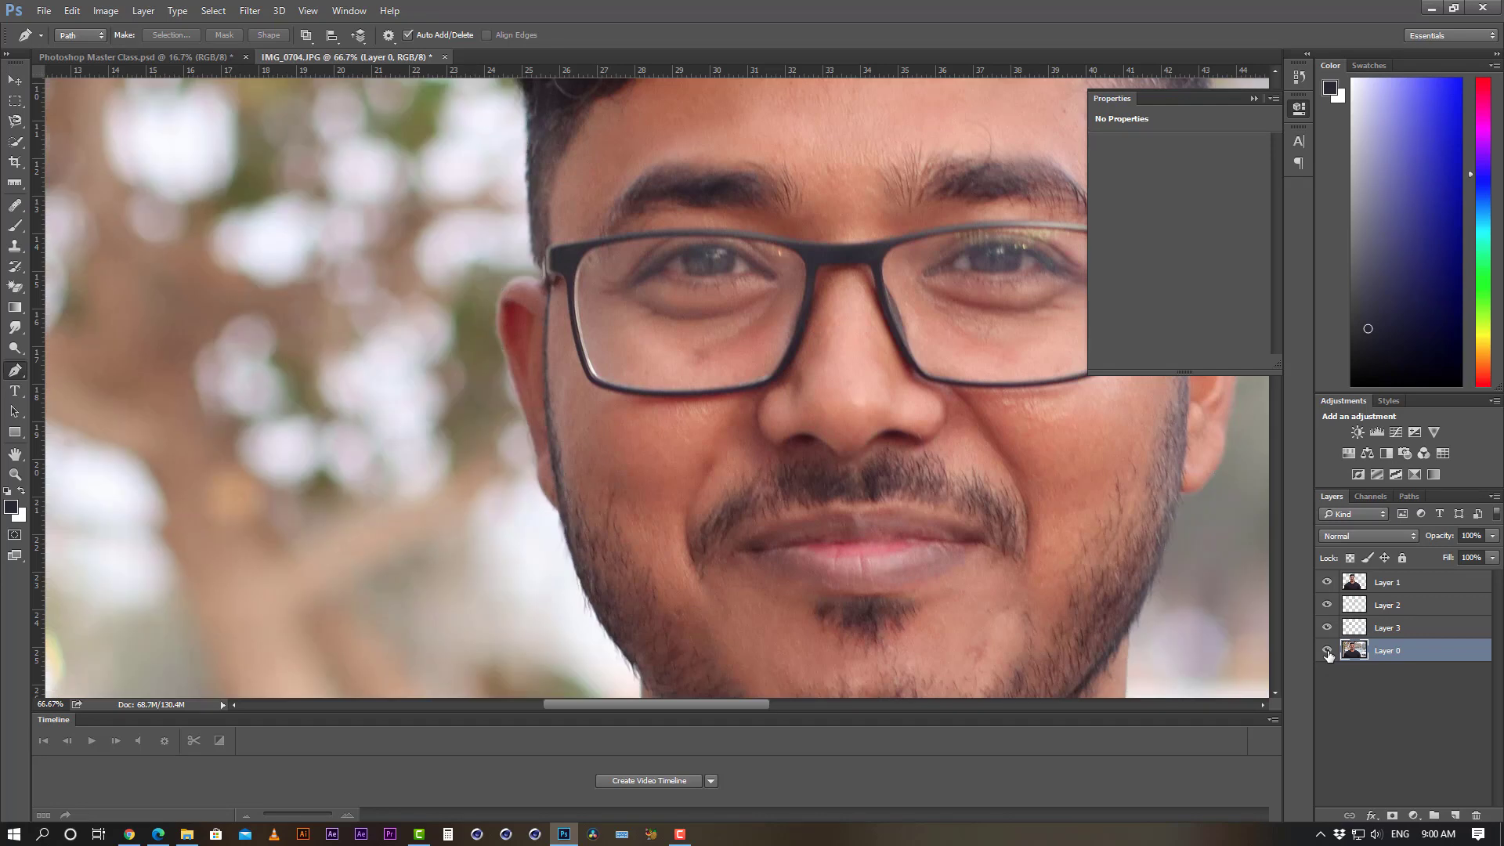
pyautogui.click(547, 498)
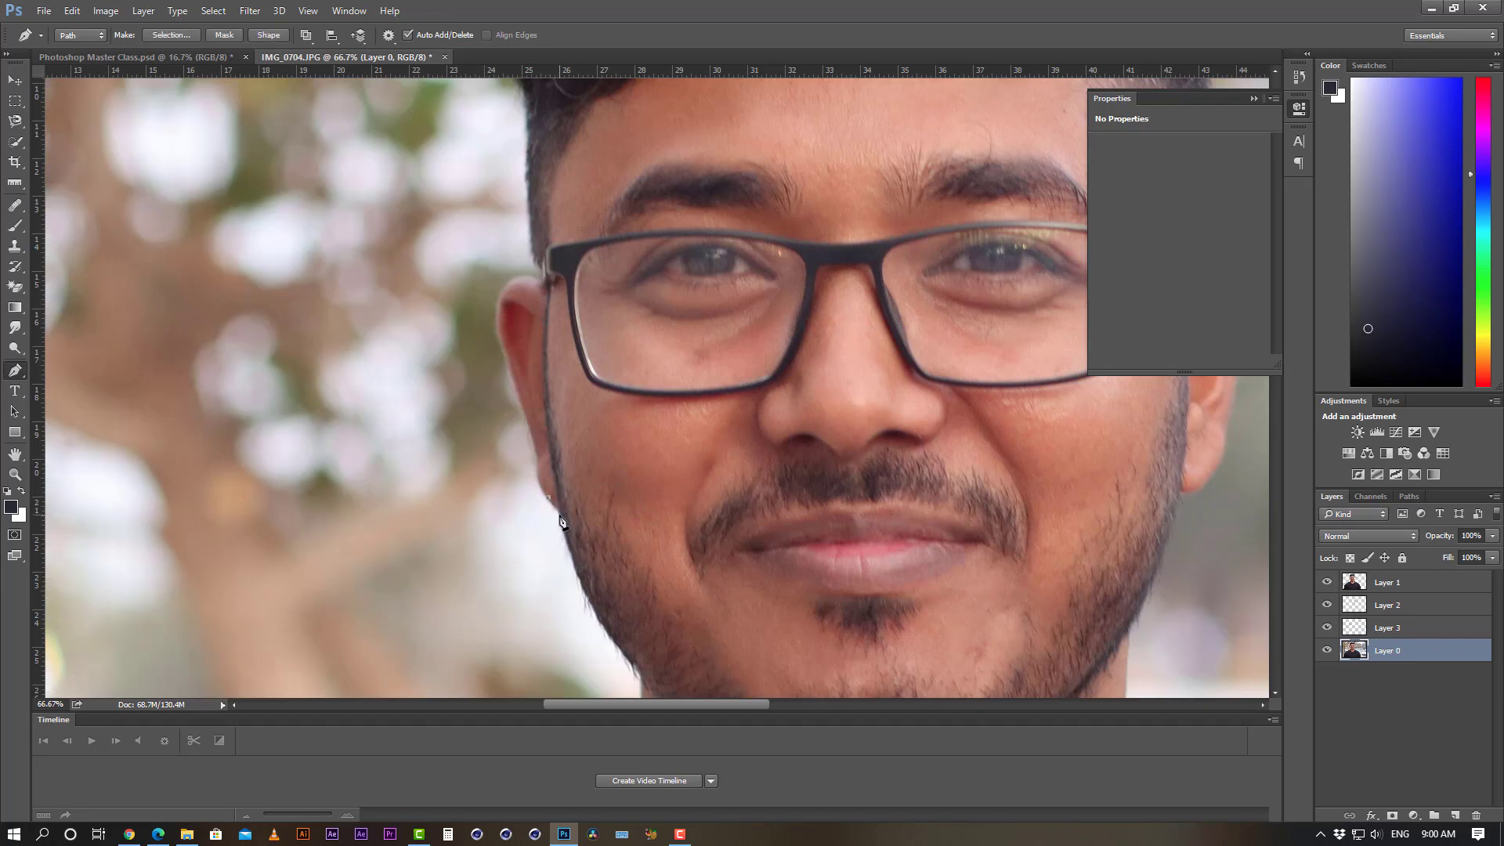
pyautogui.click(559, 515)
pyautogui.click(568, 552)
pyautogui.click(595, 452)
pyautogui.click(548, 498)
pyautogui.hotkey('ctrl', 'Return')
# - Copy the selected jaw patch onto a new layer and hide Layer 0 to inspect the whole cutout
pyautogui.hotkey('ctrl', 'j')
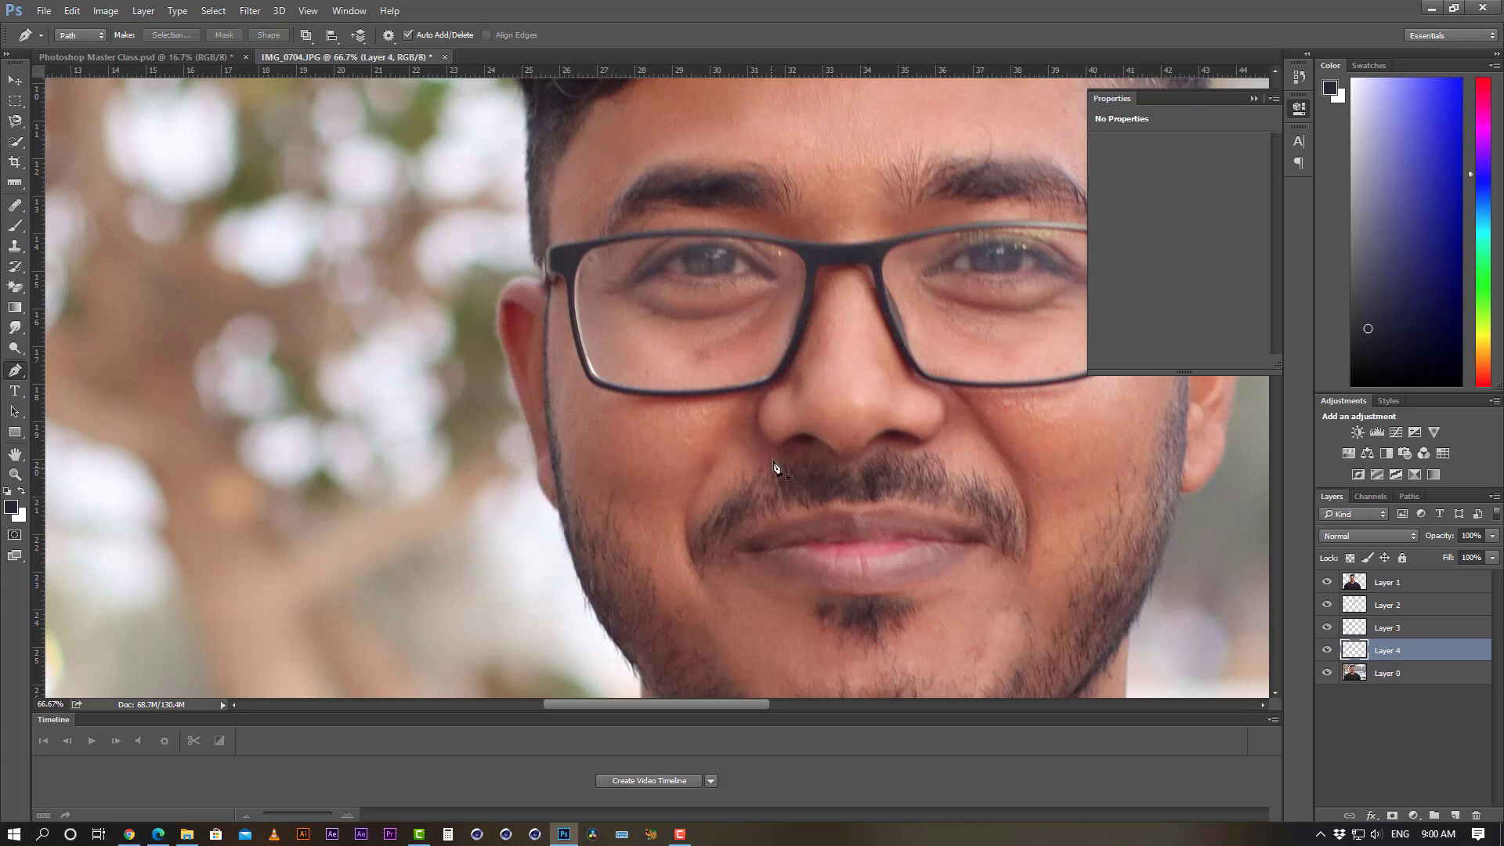
pyautogui.click(1326, 673)
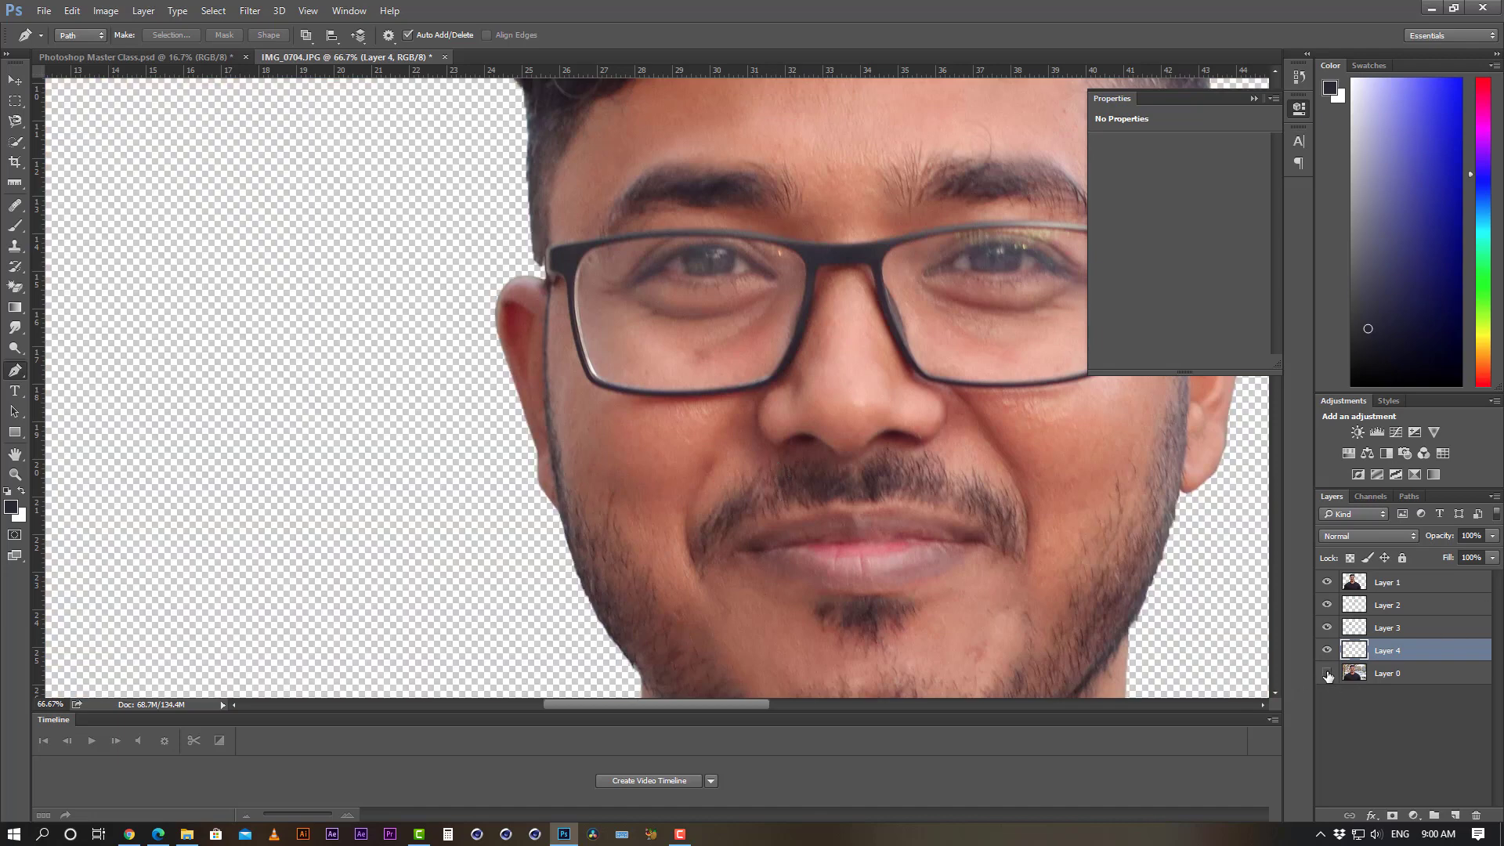
pyautogui.hotkey('ctrl', '+')
pyautogui.hotkey('ctrl', '0')
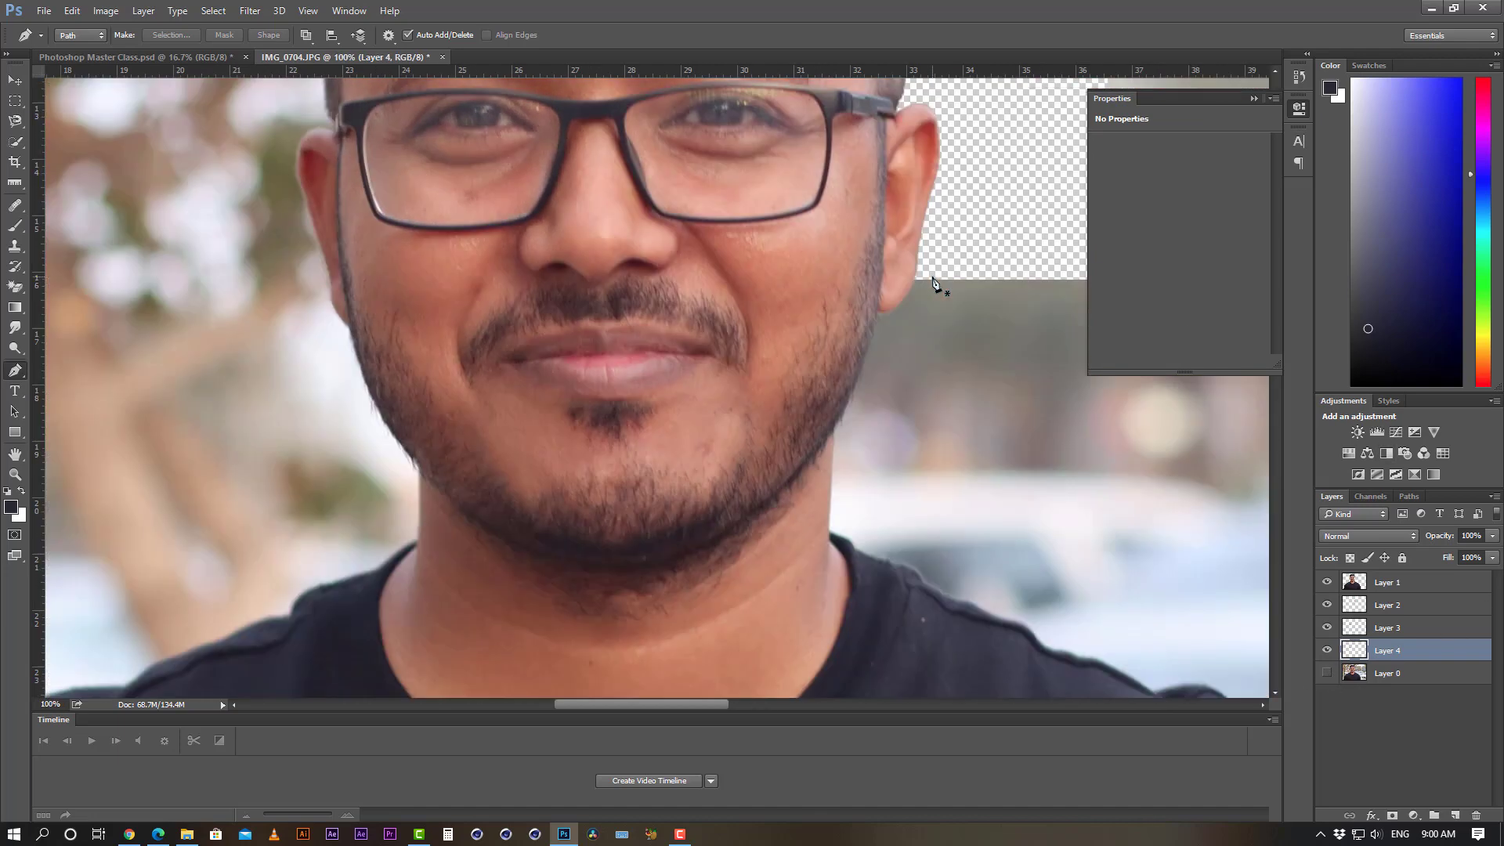
# - Select Layers 1 through 4 and merge them into a single layer
pyautogui.click(14, 80)
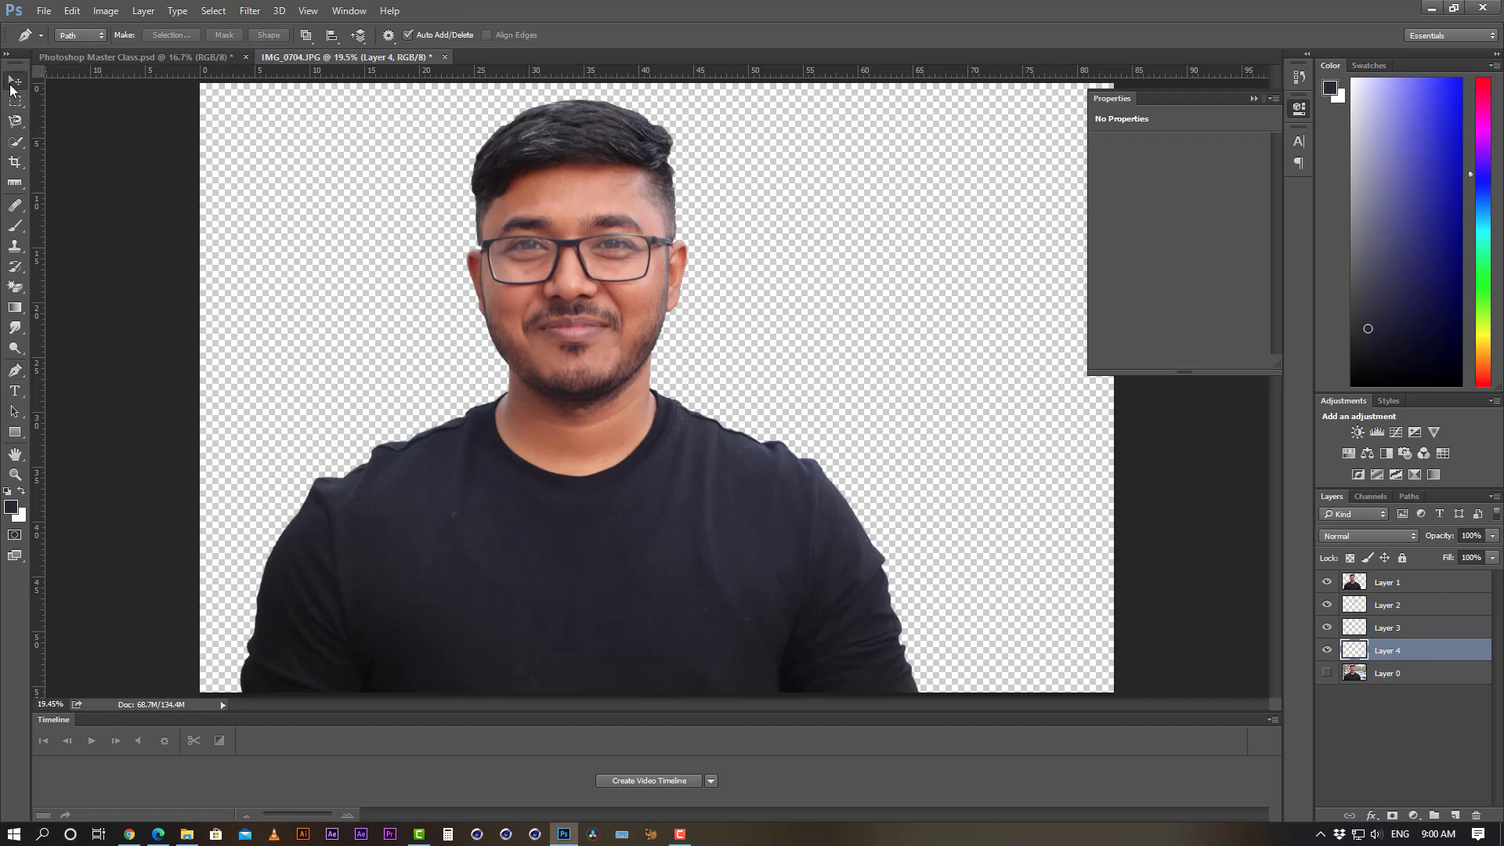
pyautogui.keyDown('shift'); pyautogui.click(1392, 586); pyautogui.keyUp('shift')
pyautogui.click(1405, 707)
pyautogui.click(1394, 652)
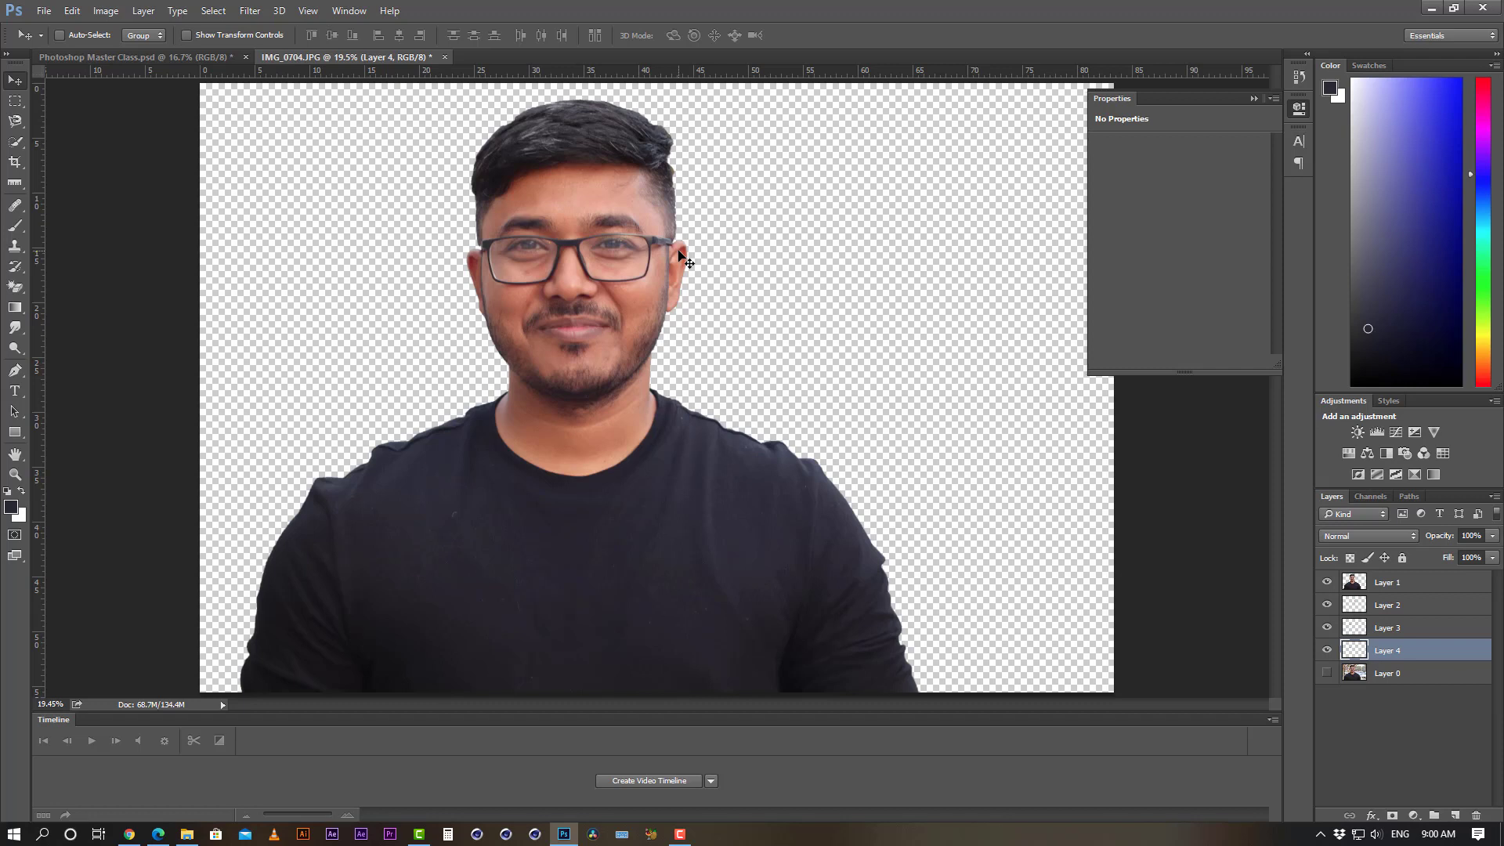
pyautogui.keyDown('shift'); pyautogui.click(1407, 585); pyautogui.keyUp('shift')
pyautogui.click(1398, 693)
pyautogui.click(1399, 652)
pyautogui.click(1398, 583)
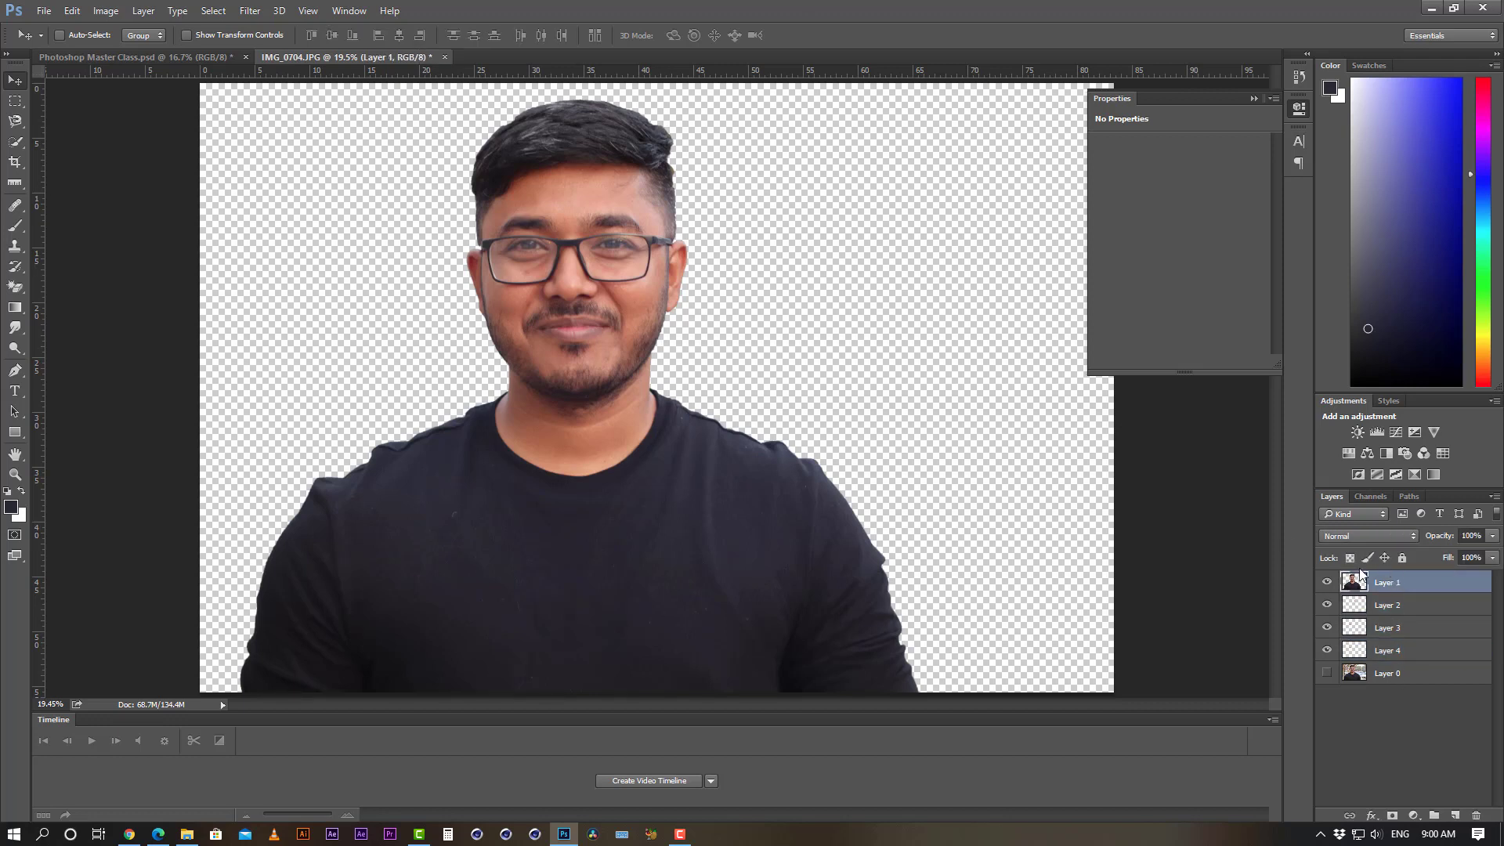
pyautogui.keyDown('shift'); pyautogui.click(1403, 657); pyautogui.keyUp('shift')
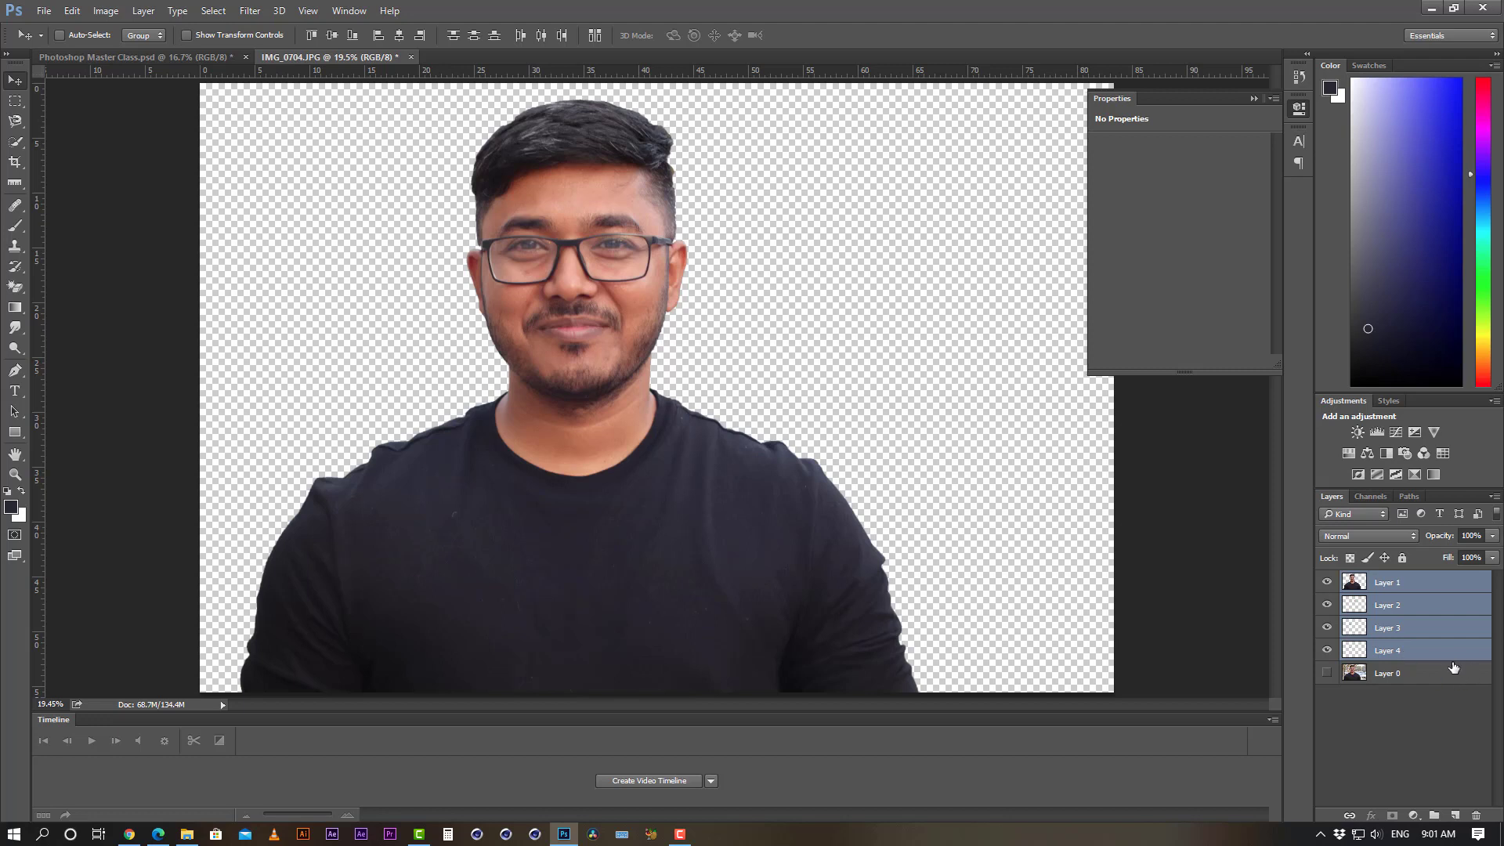
pyautogui.hotkey('ctrl', 'e')
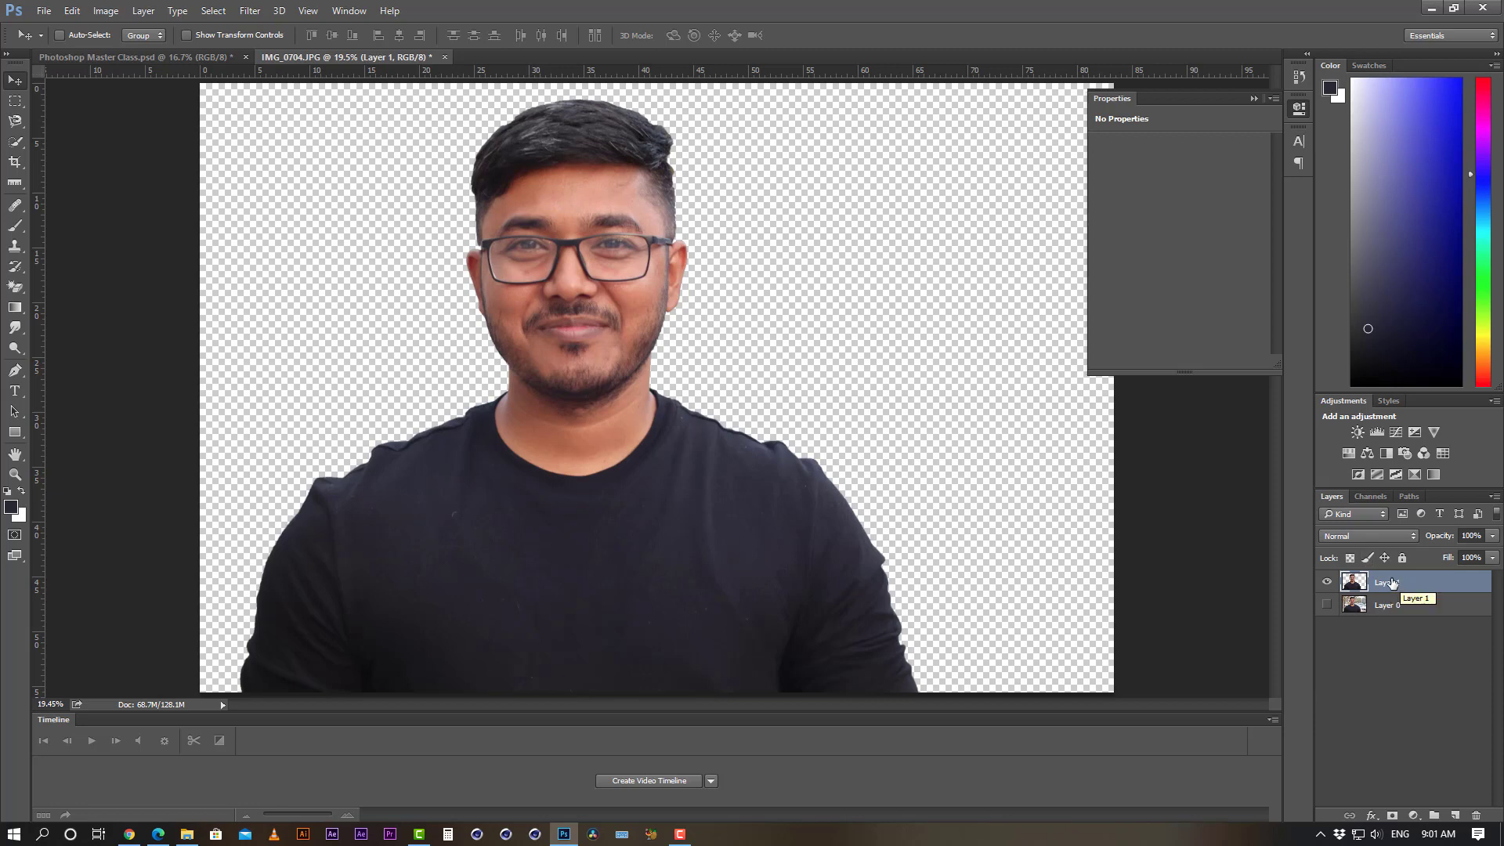
# - Create a new empty layer and place it at the bottom of the stack, beneath Layer 0
pyautogui.click(1328, 606)
pyautogui.click(1328, 605)
pyautogui.click(1403, 732)
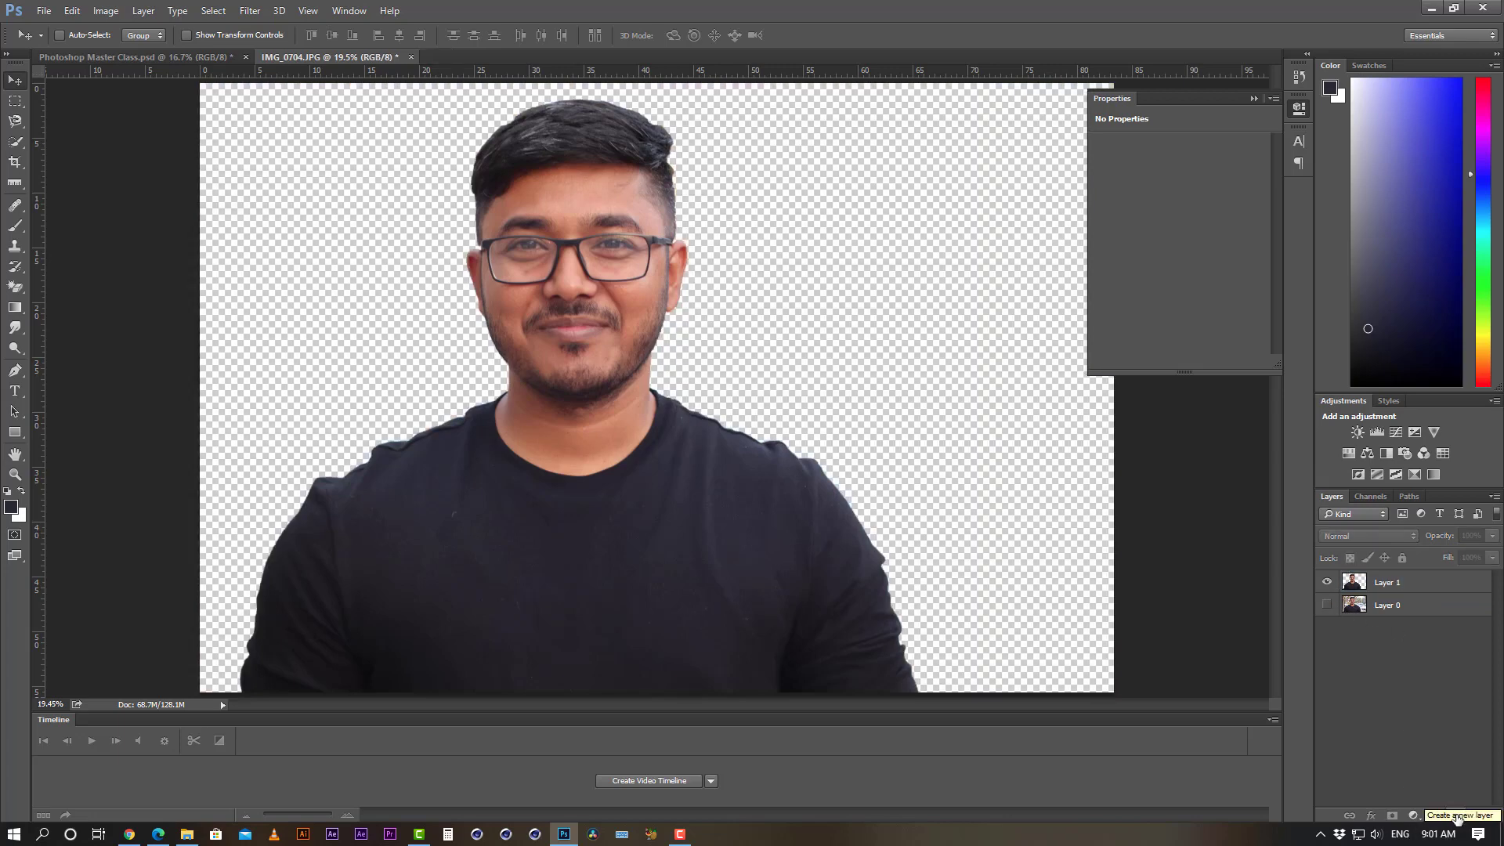
pyautogui.click(1454, 817)
pyautogui.moveTo(1381, 586); pyautogui.dragTo(1414, 694)
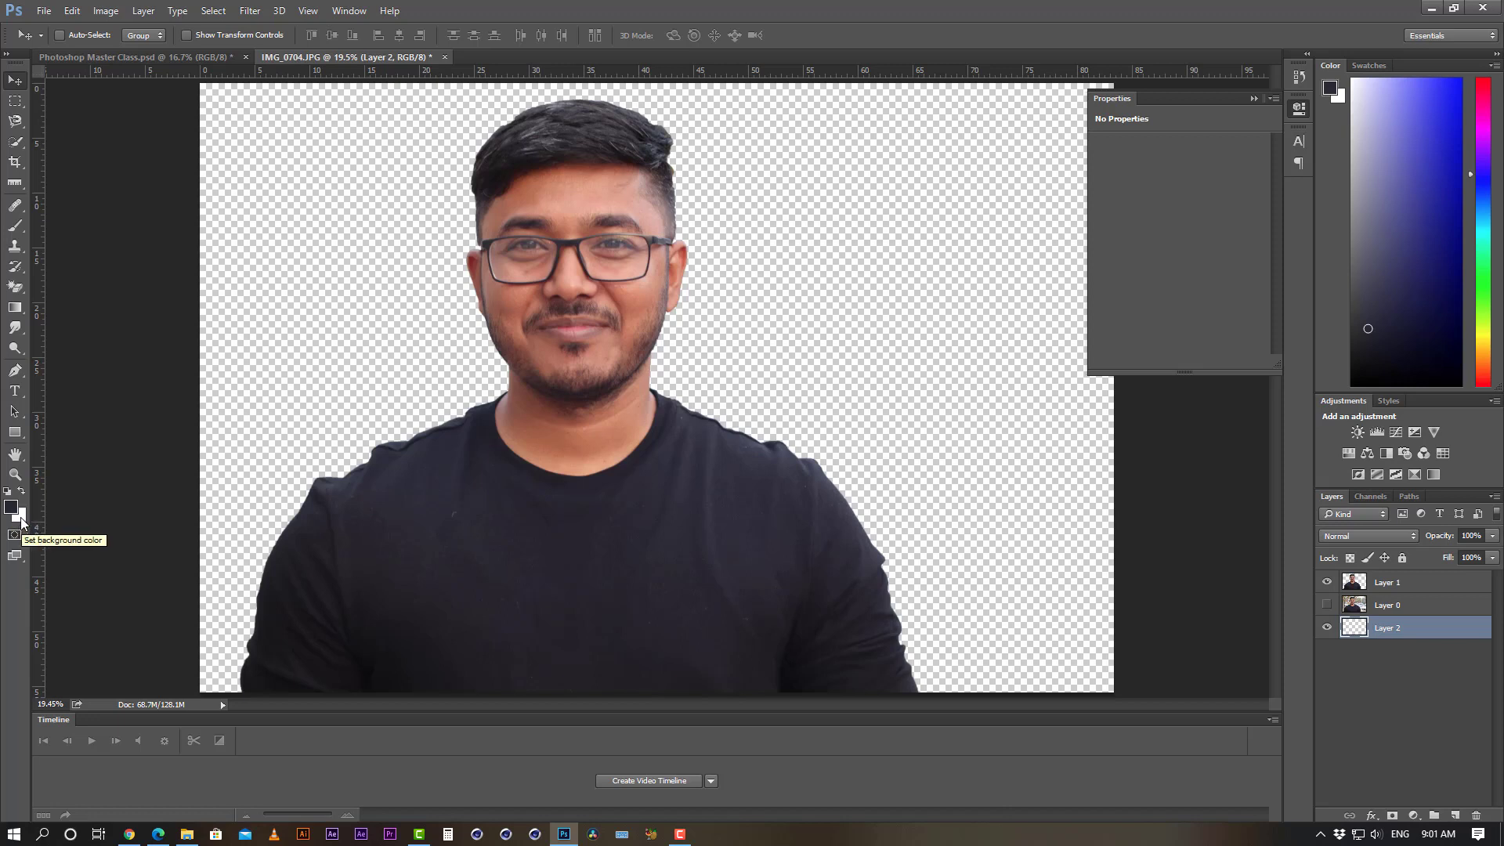
pyautogui.click(1410, 671)
pyautogui.click(1401, 629)
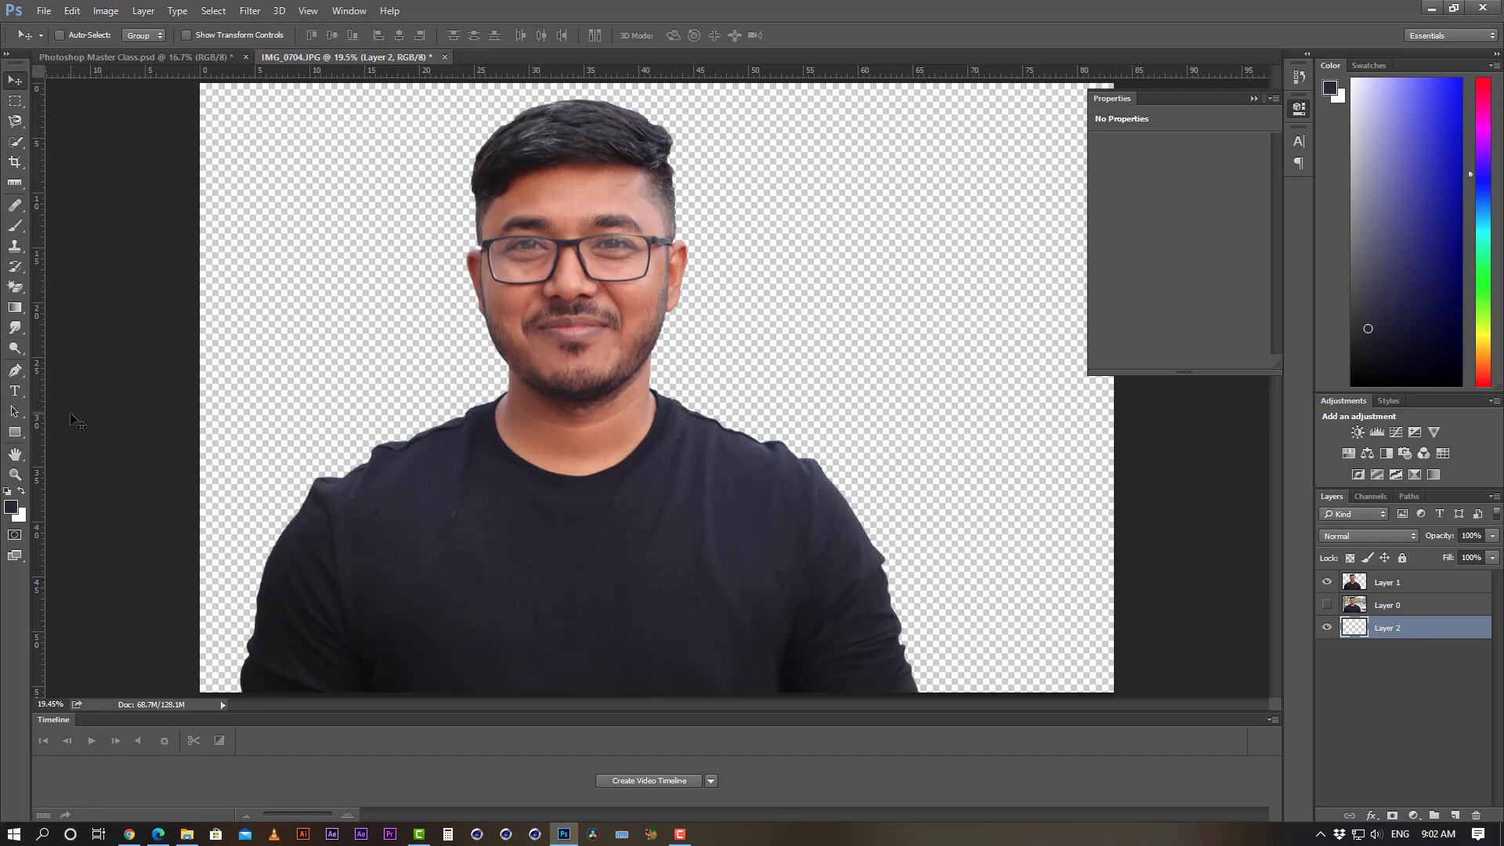
# - Activate the Gradient tool, open the gradient for editing and choose the Foreground to Background preset
pyautogui.click(15, 307)
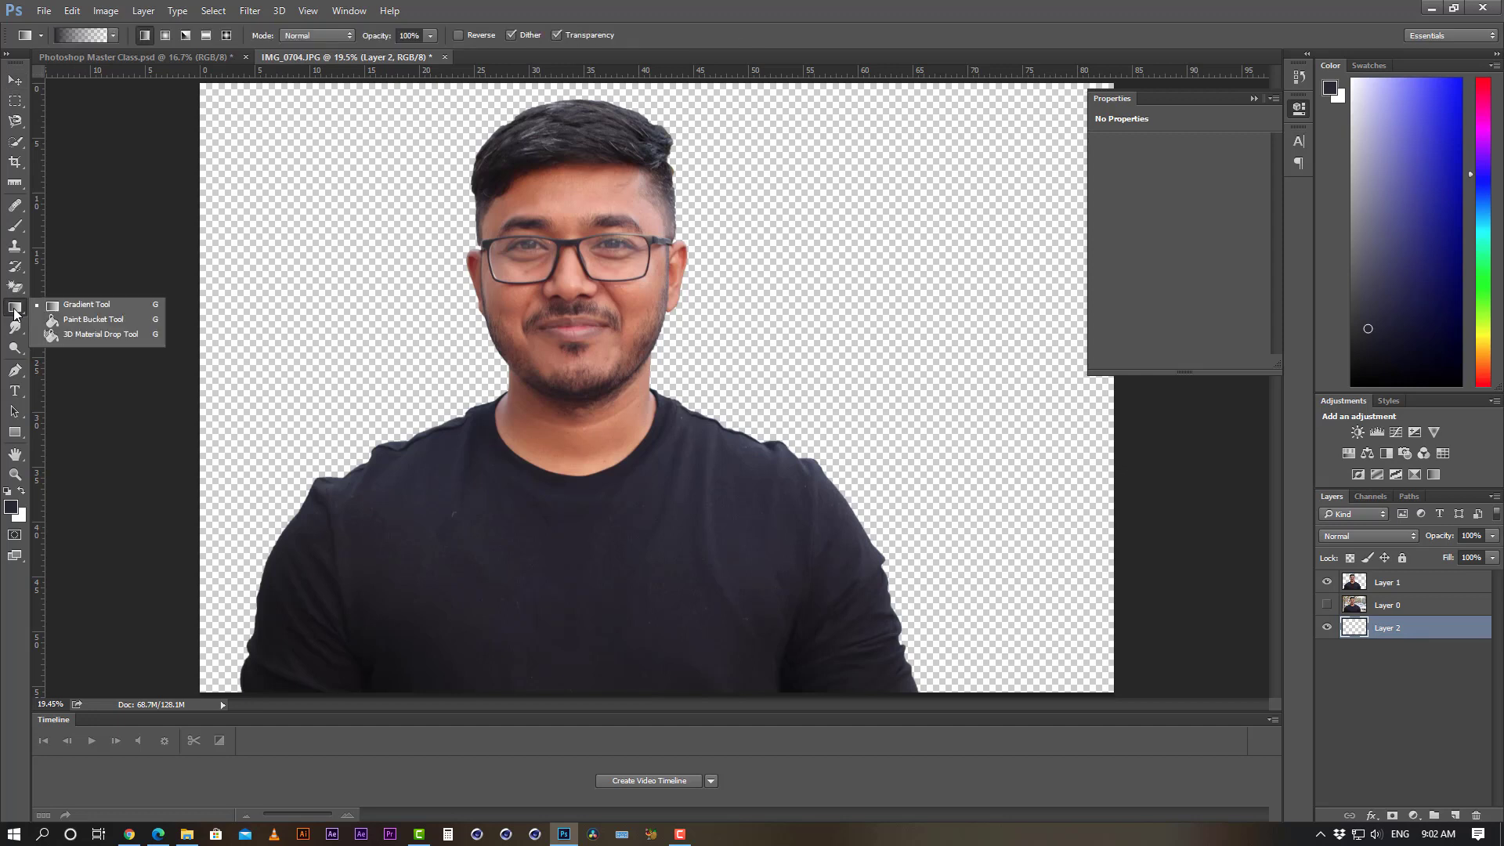
pyautogui.click(78, 307)
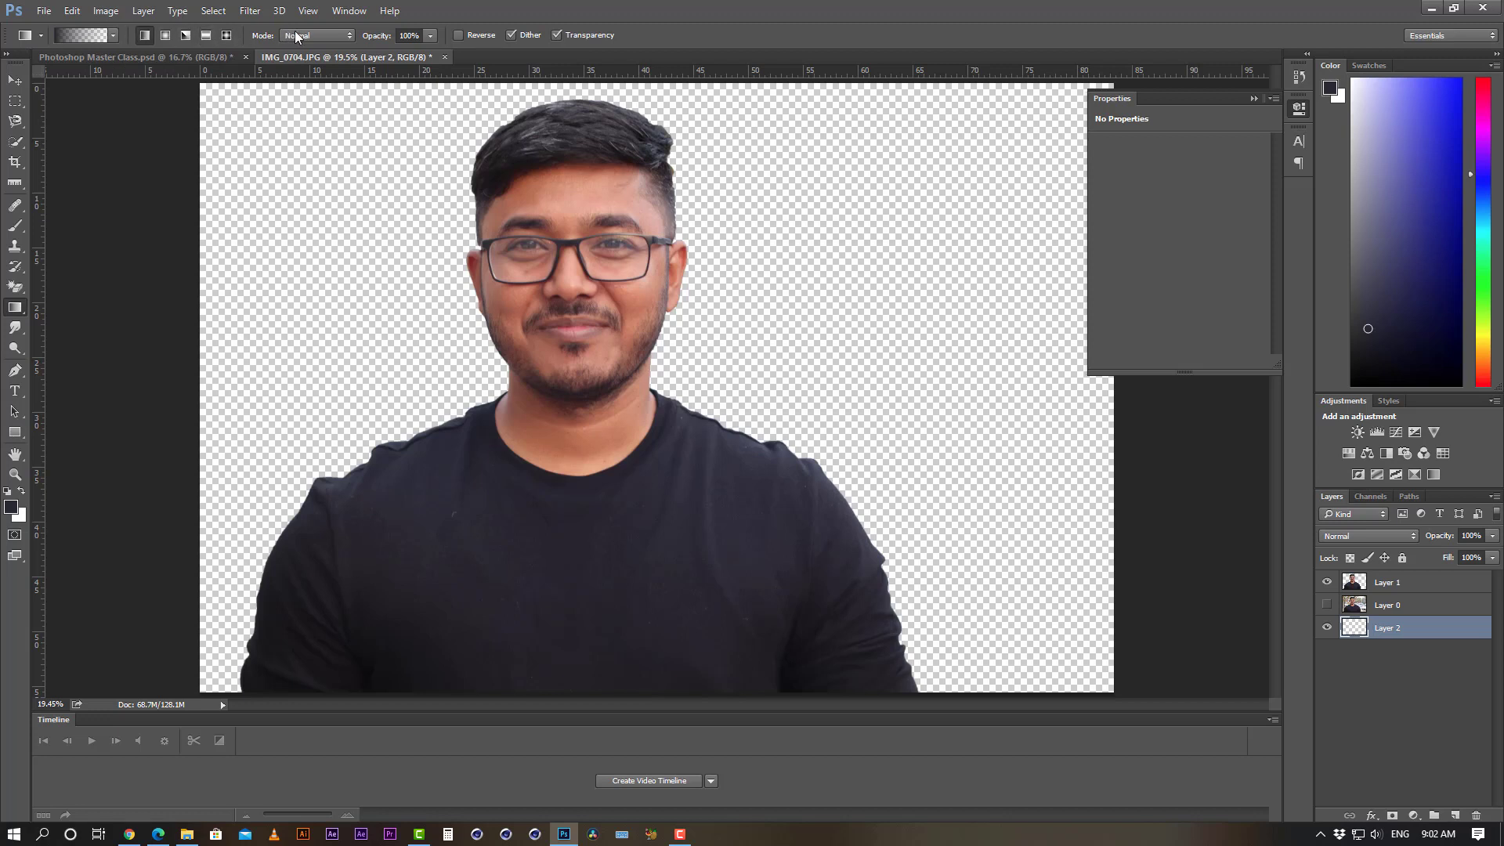
pyautogui.click(16, 101)
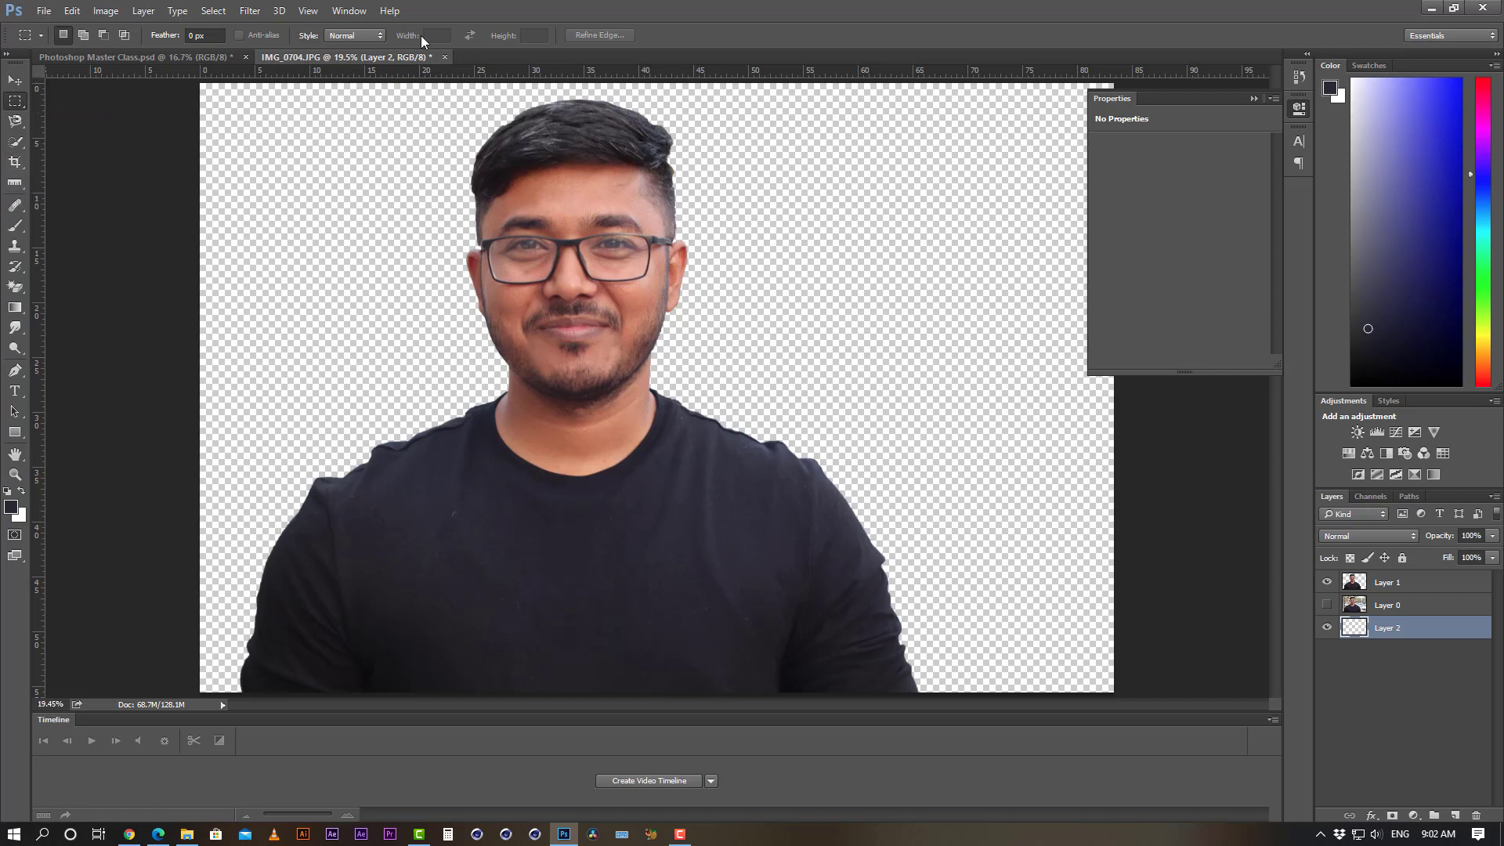
pyautogui.click(15, 307)
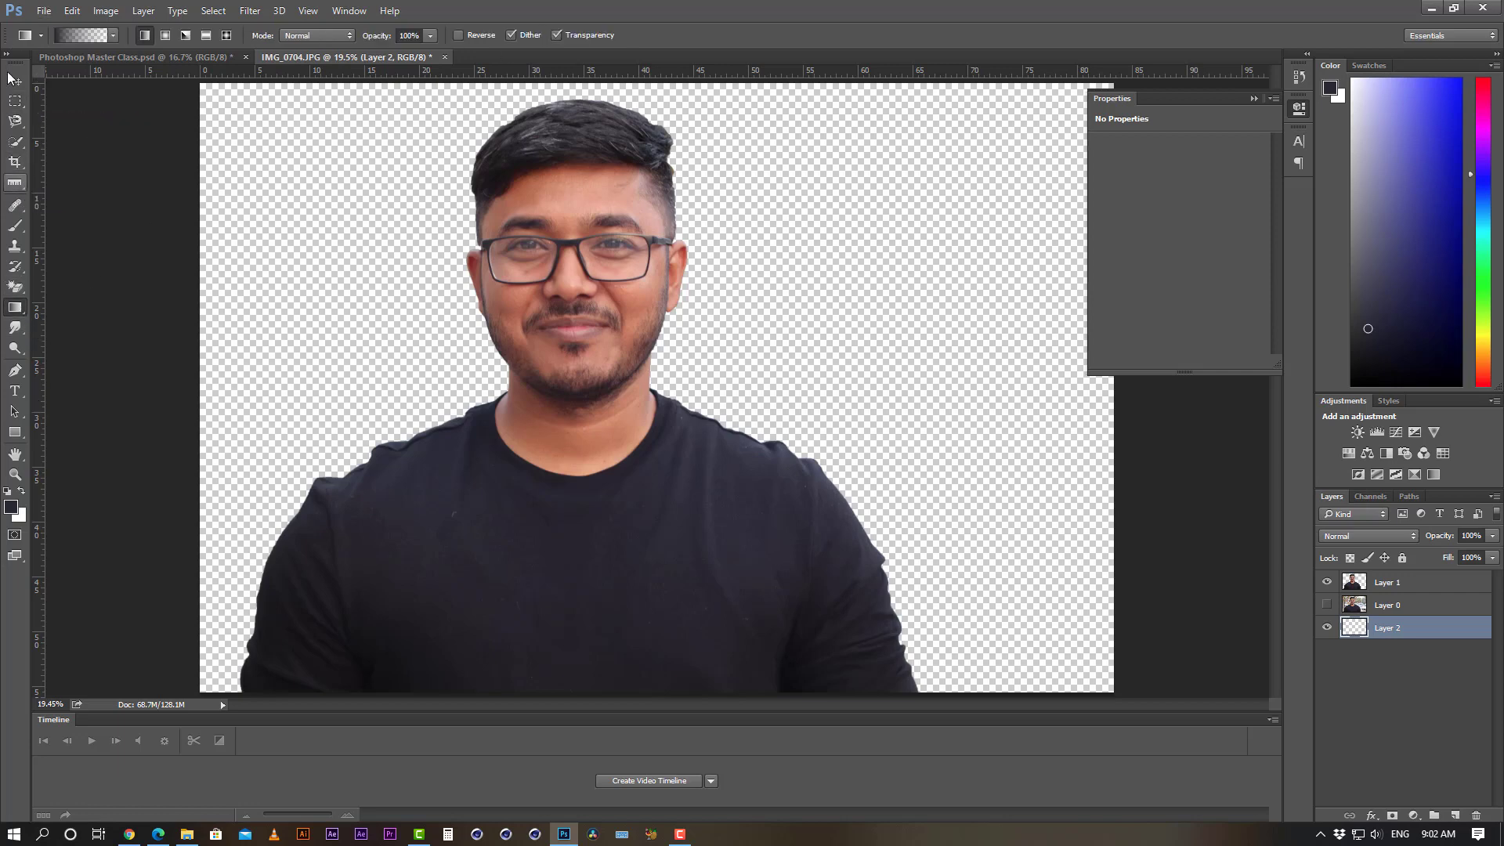
pyautogui.click(80, 33)
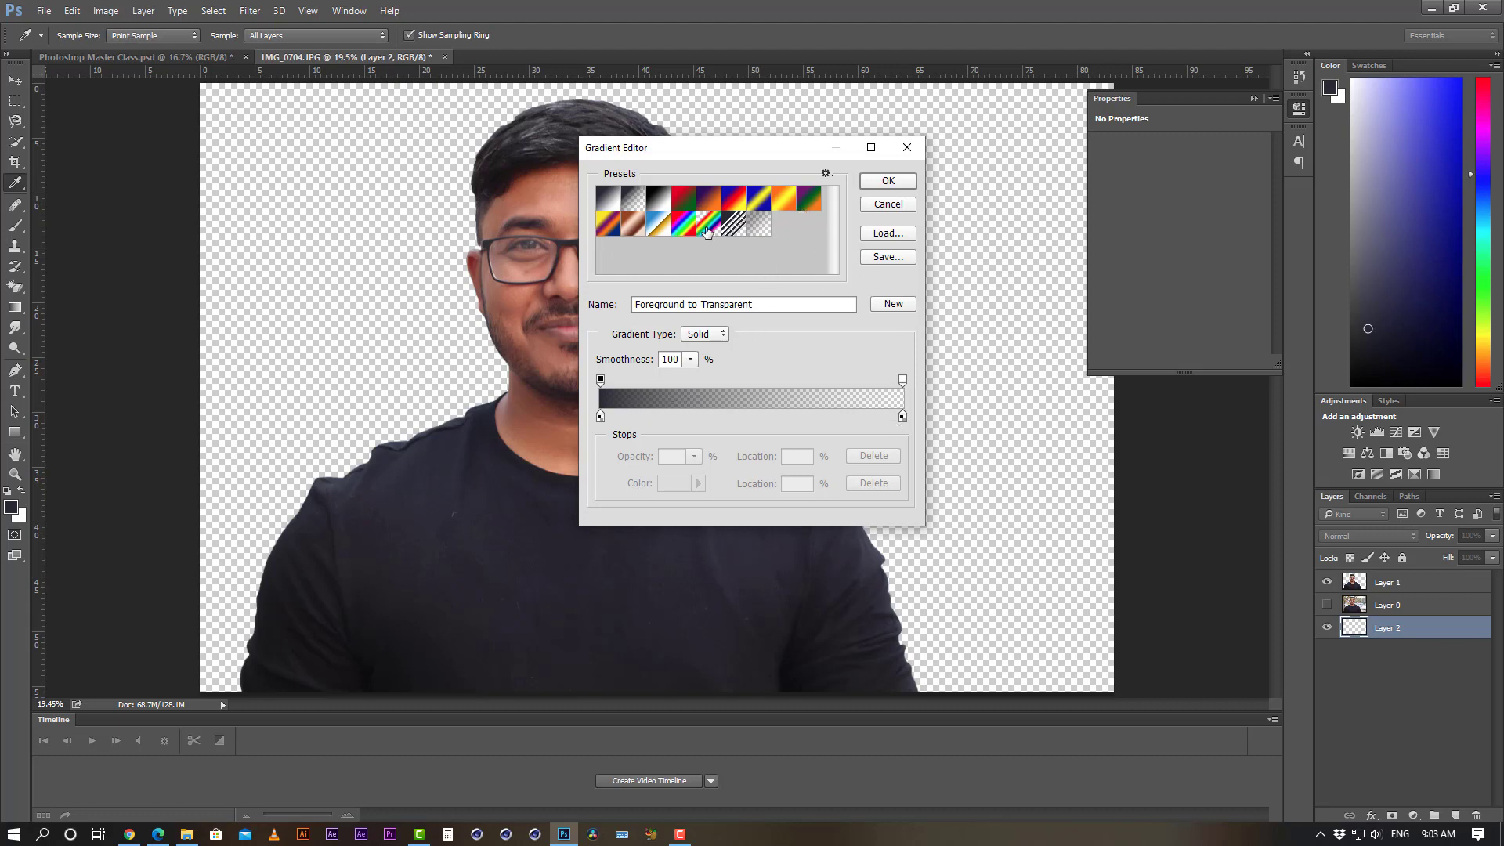
pyautogui.click(612, 202)
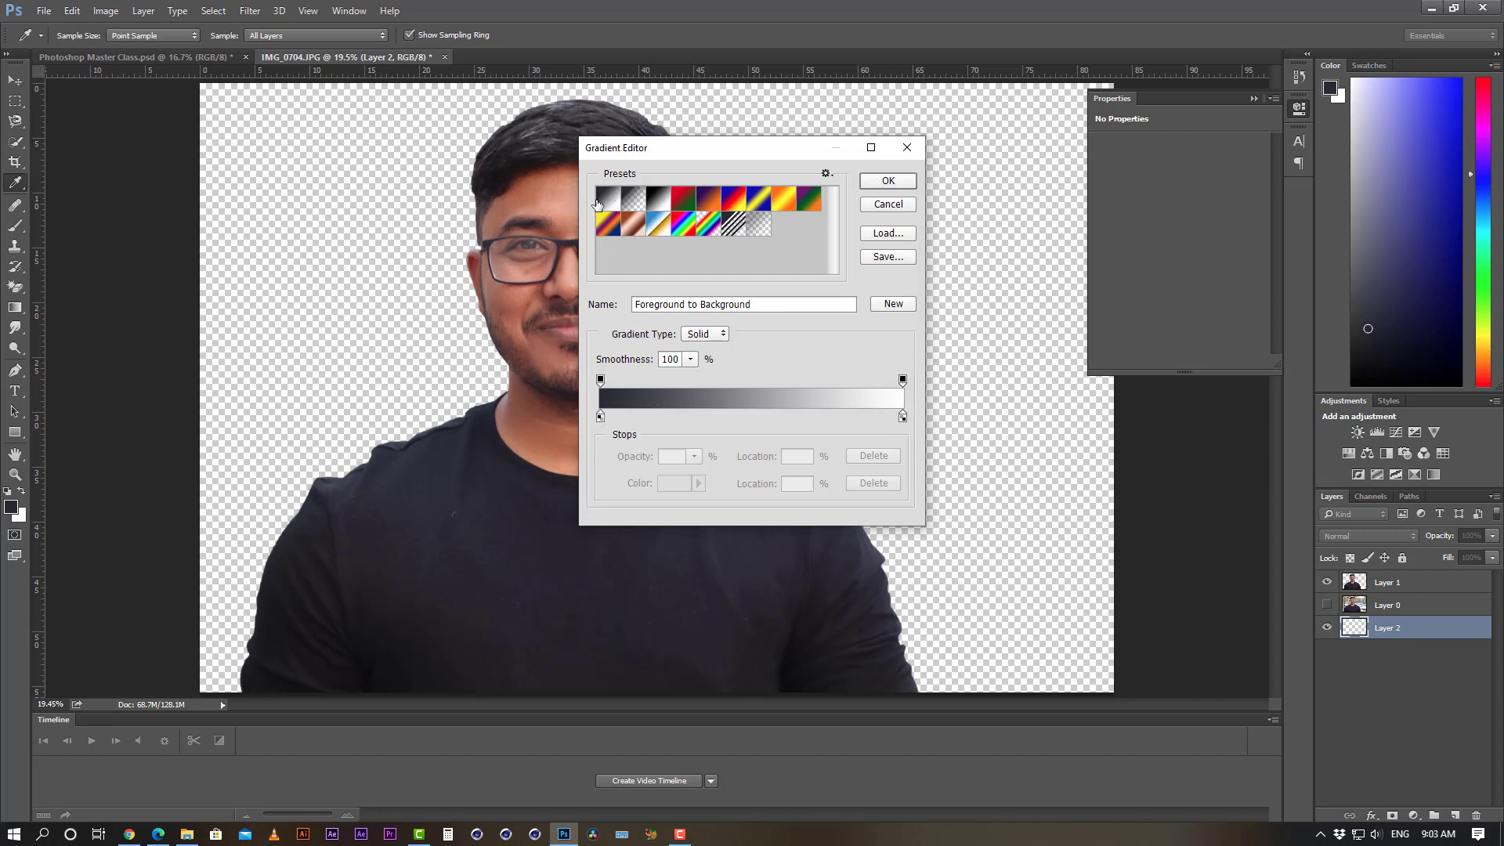
pyautogui.click(637, 203)
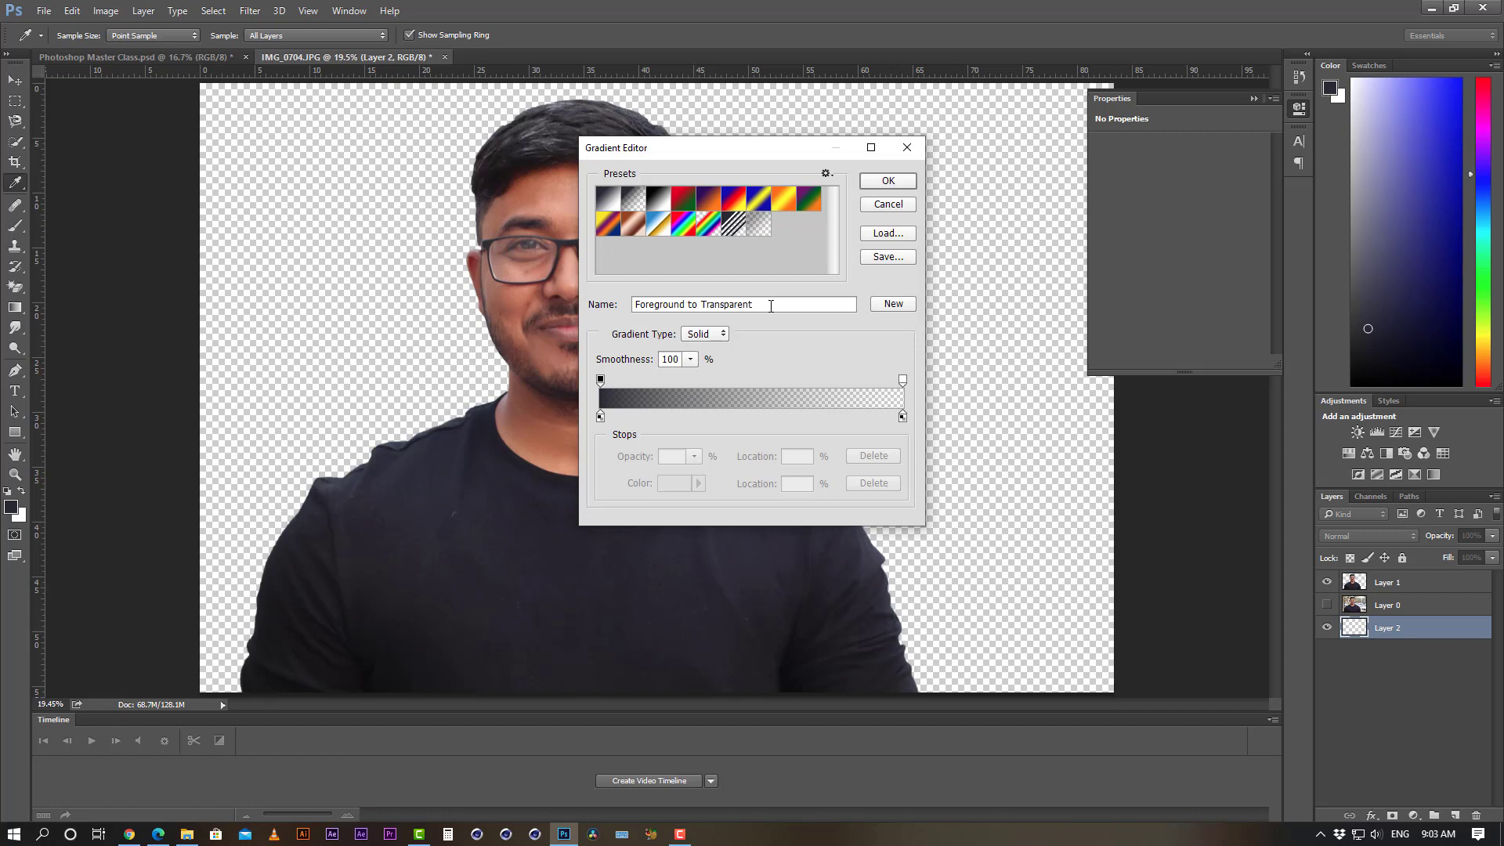
pyautogui.click(607, 202)
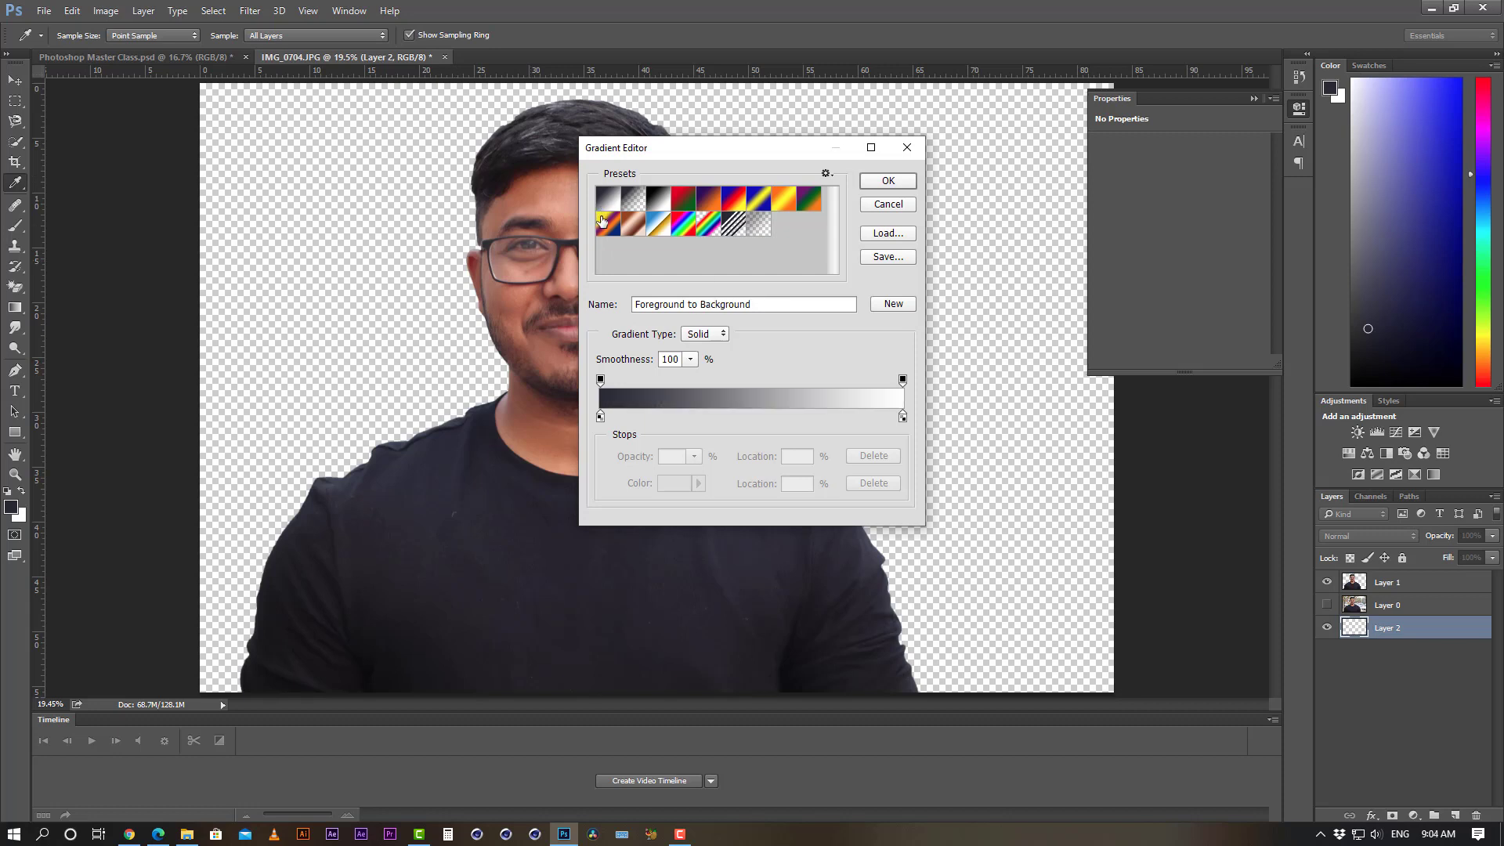
# - Recolour the gradient's dark starting colour stop to a medium grey and close the gradient settings
pyautogui.click(601, 381)
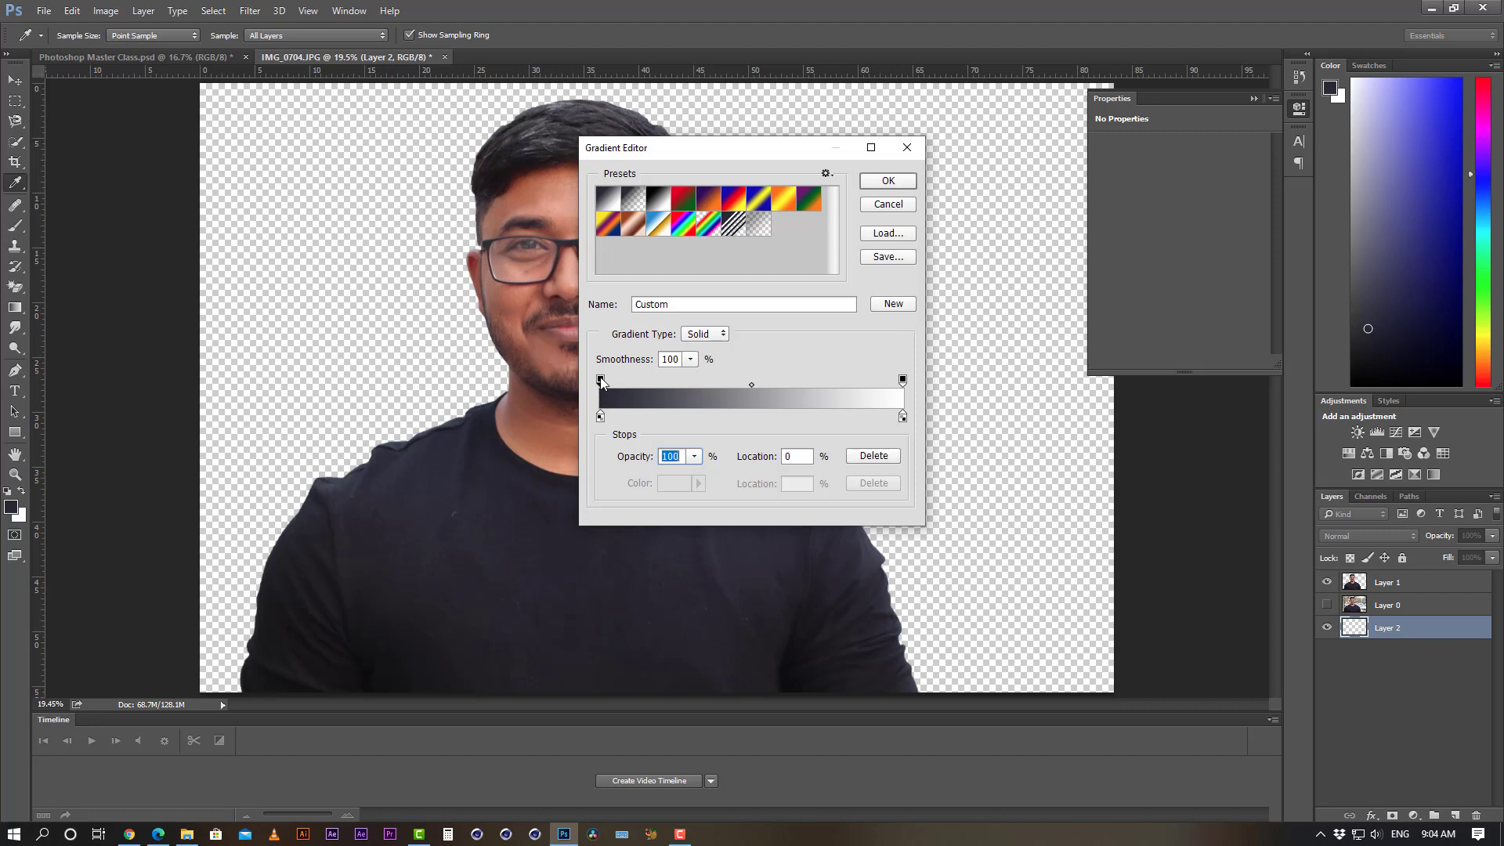
pyautogui.click(608, 203)
pyautogui.click(600, 381)
pyautogui.doubleClick(600, 417)
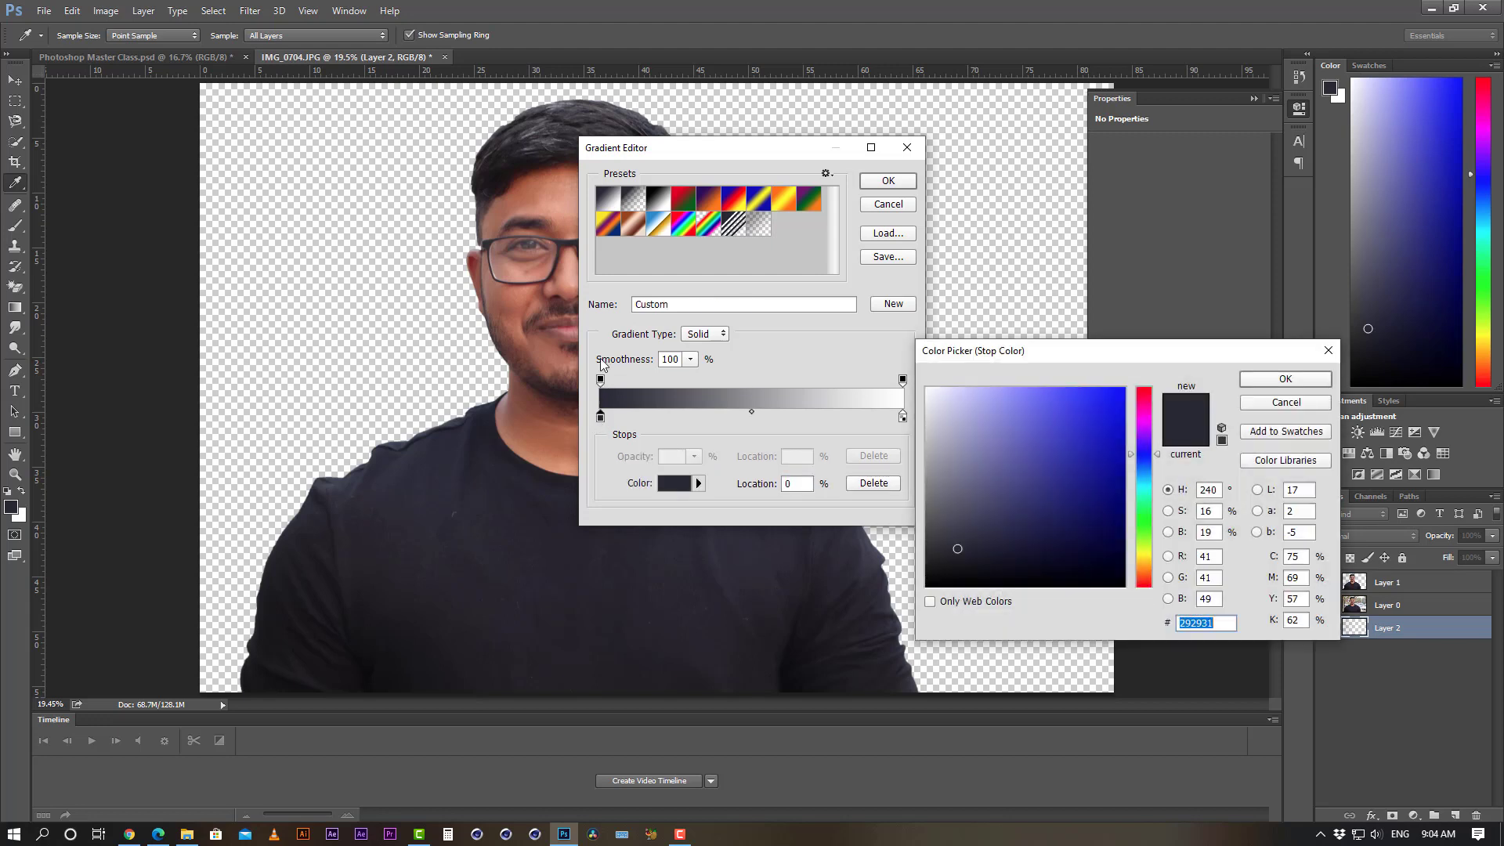
pyautogui.moveTo(940, 509); pyautogui.dragTo(900, 475)
pyautogui.click(1299, 373)
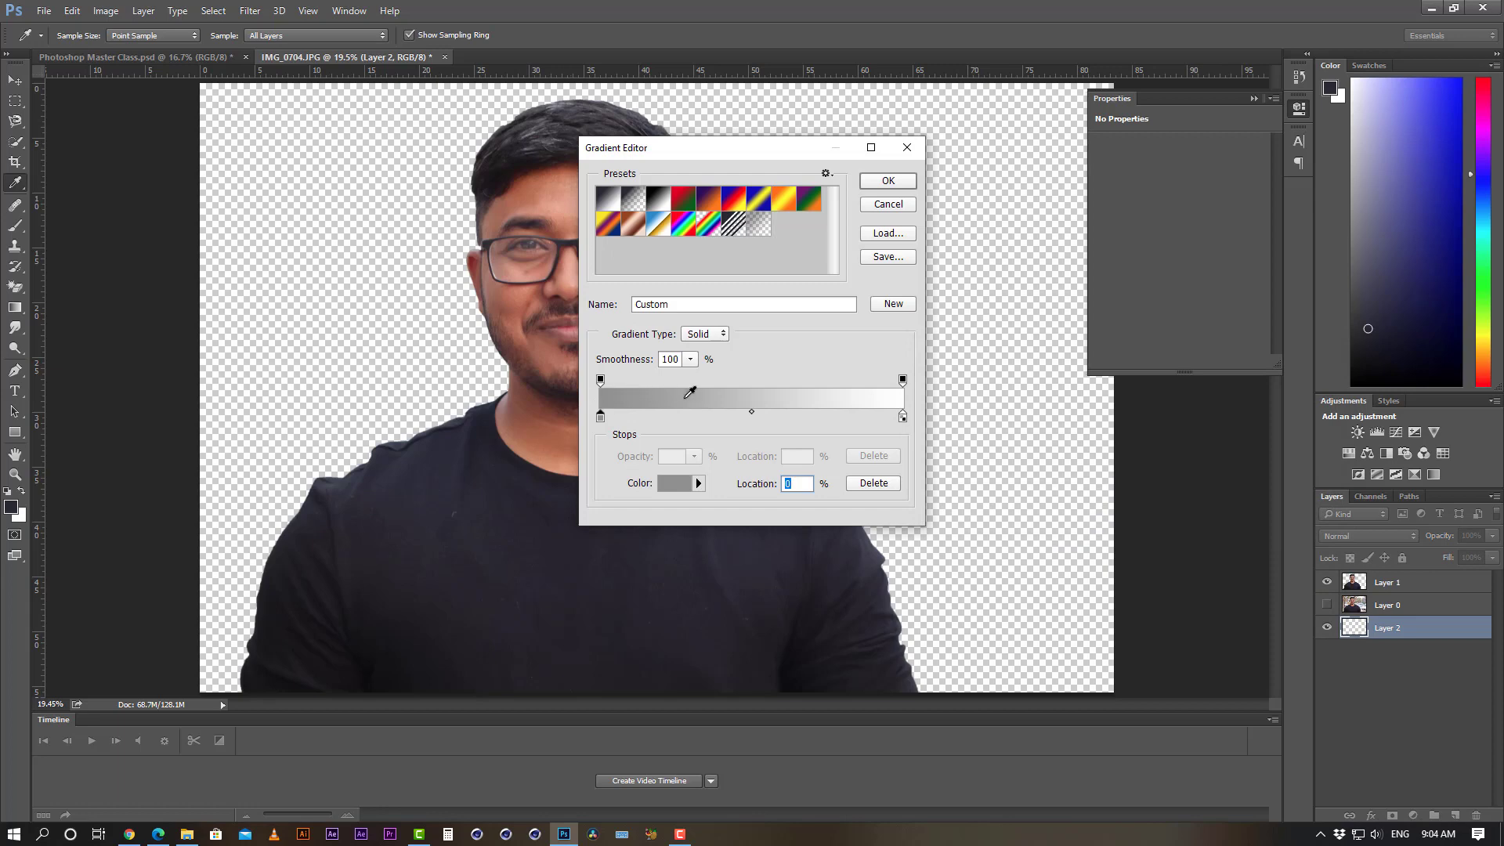
pyautogui.click(906, 147)
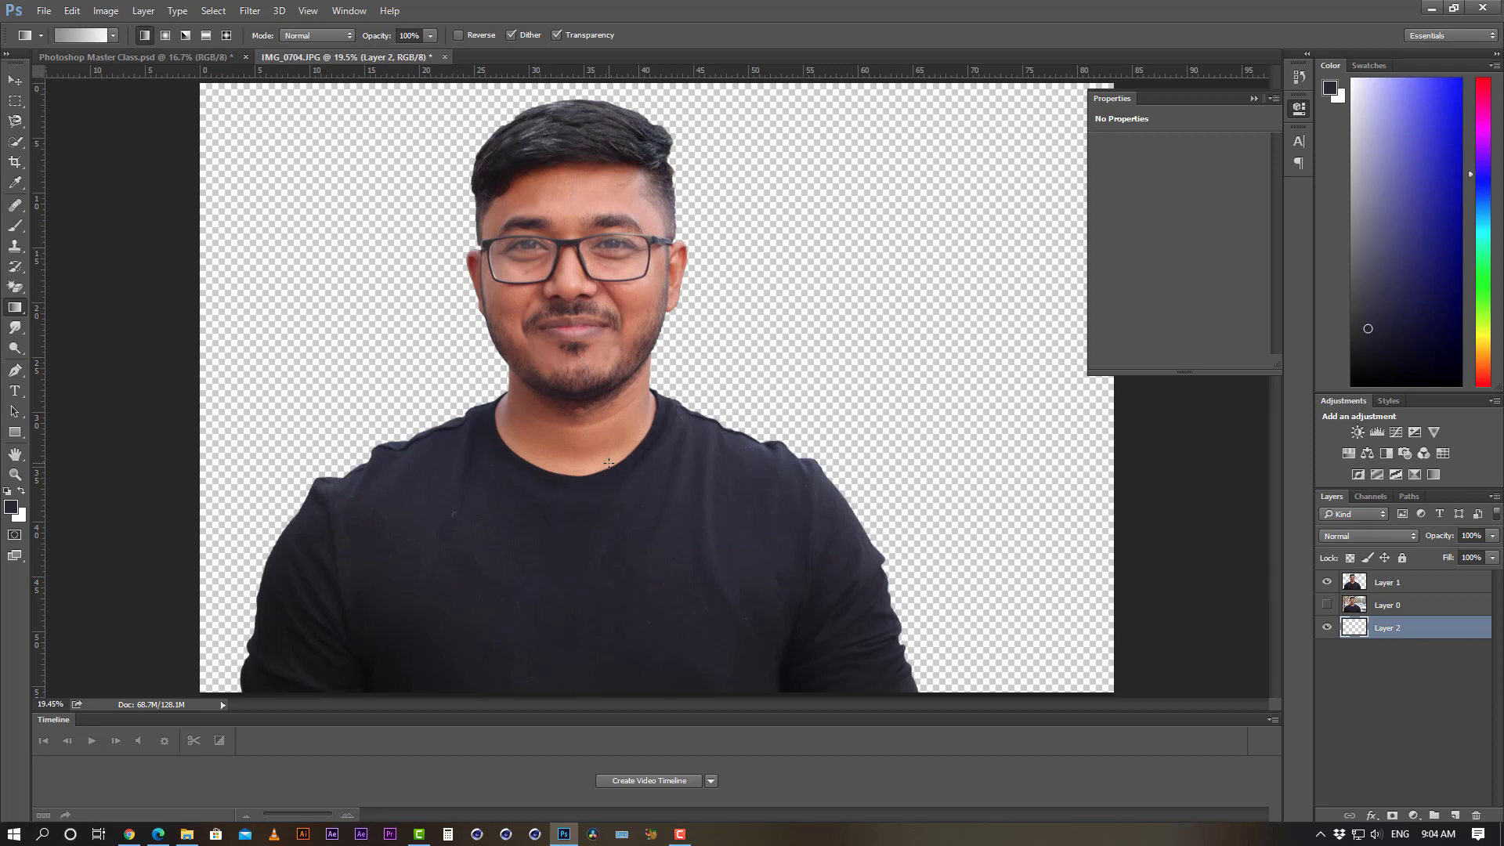
# - Try a horizontal grey-to-white gradient across the canvas on Layer 2 twice, undoing it each time
pyautogui.hotkey('ctrl', '-')
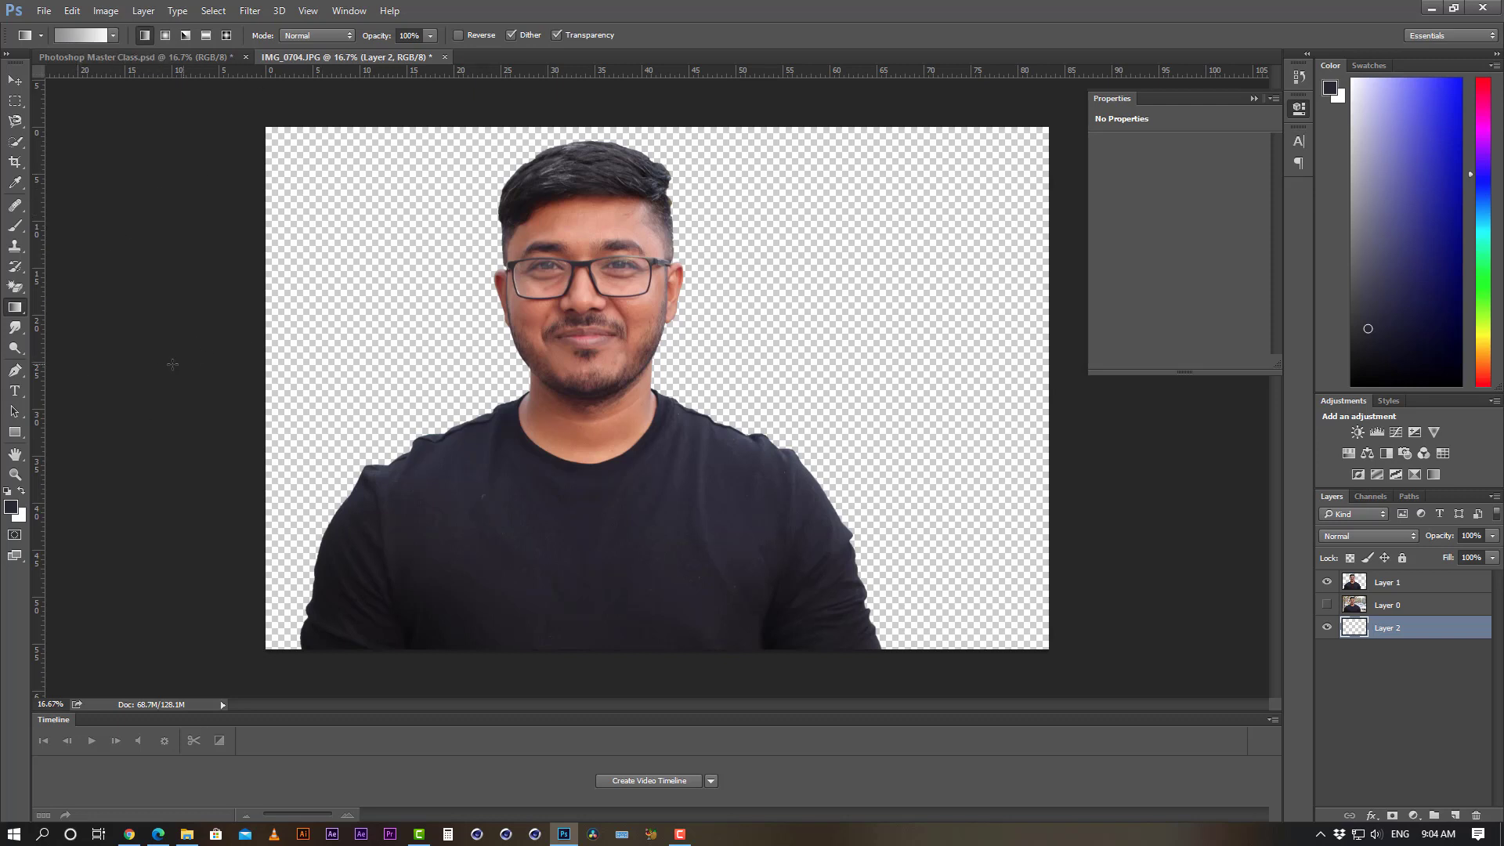
pyautogui.moveTo(160, 364); pyautogui.dragTo(1055, 364)
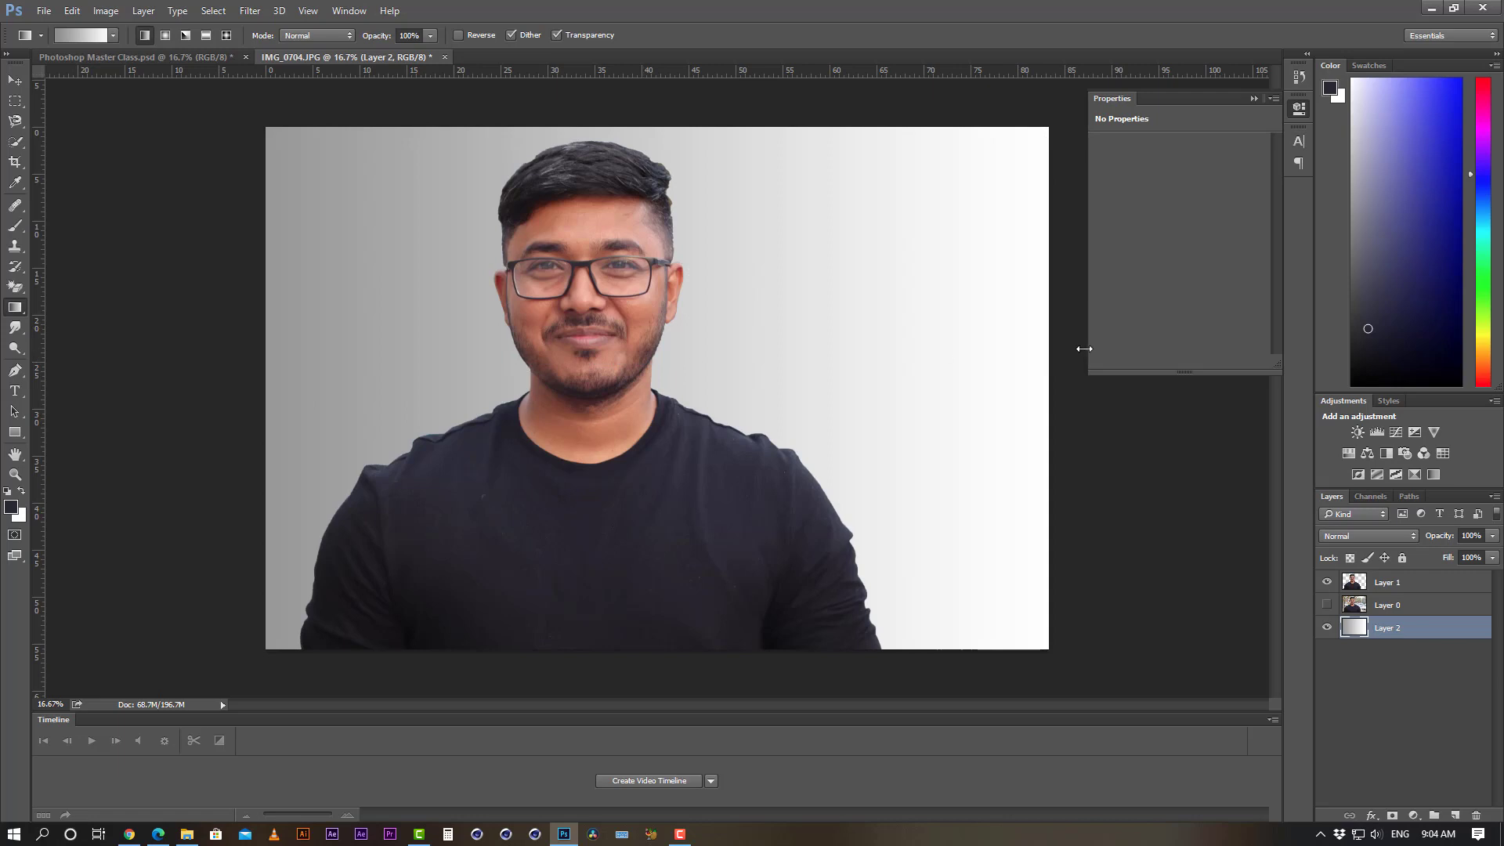
pyautogui.hotkey('ctrl', 'z')
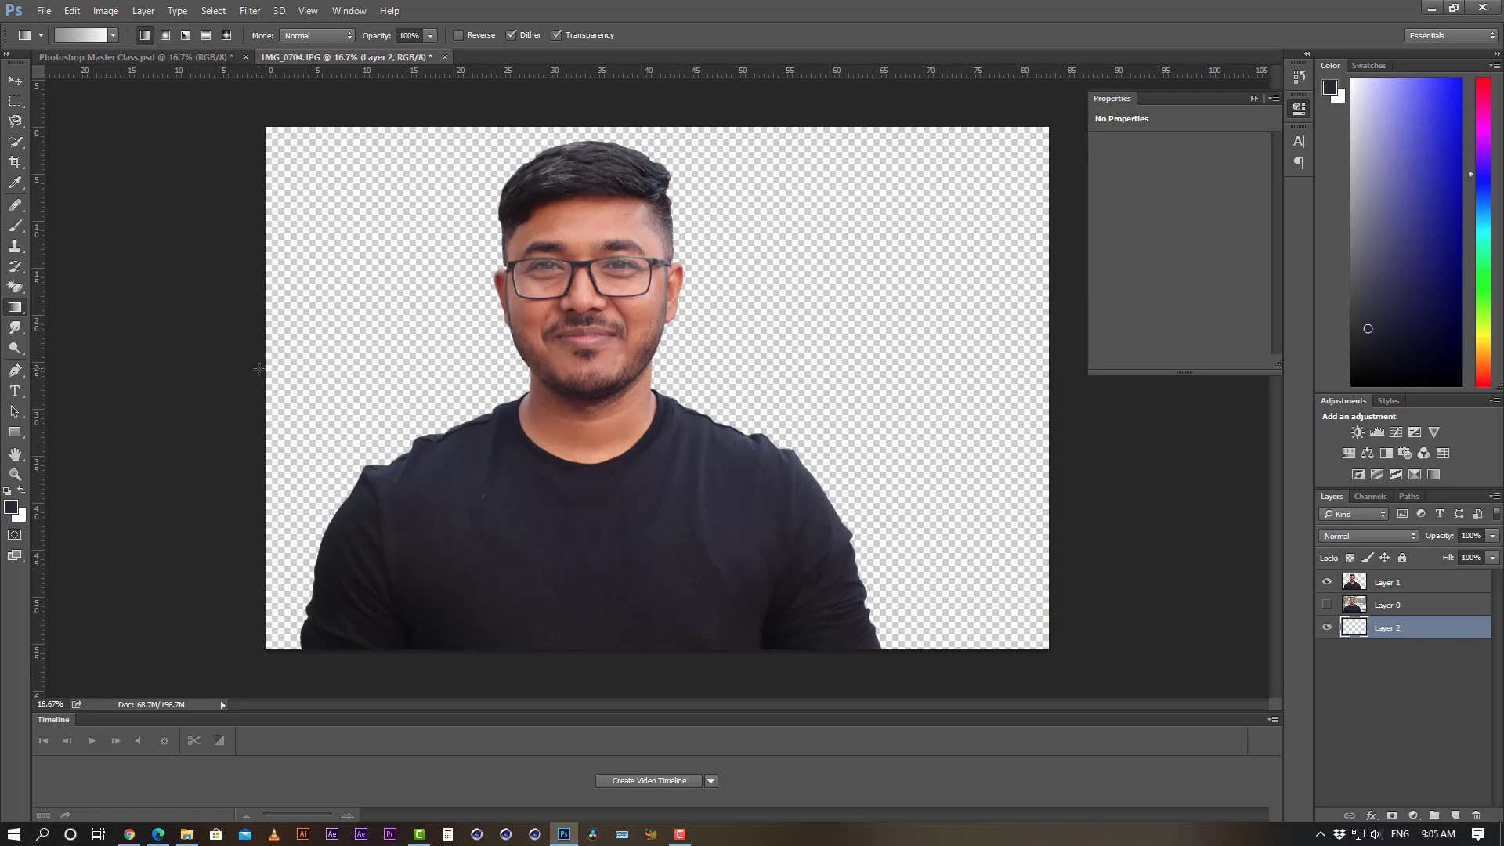
pyautogui.moveTo(264, 368); pyautogui.dragTo(1049, 371)
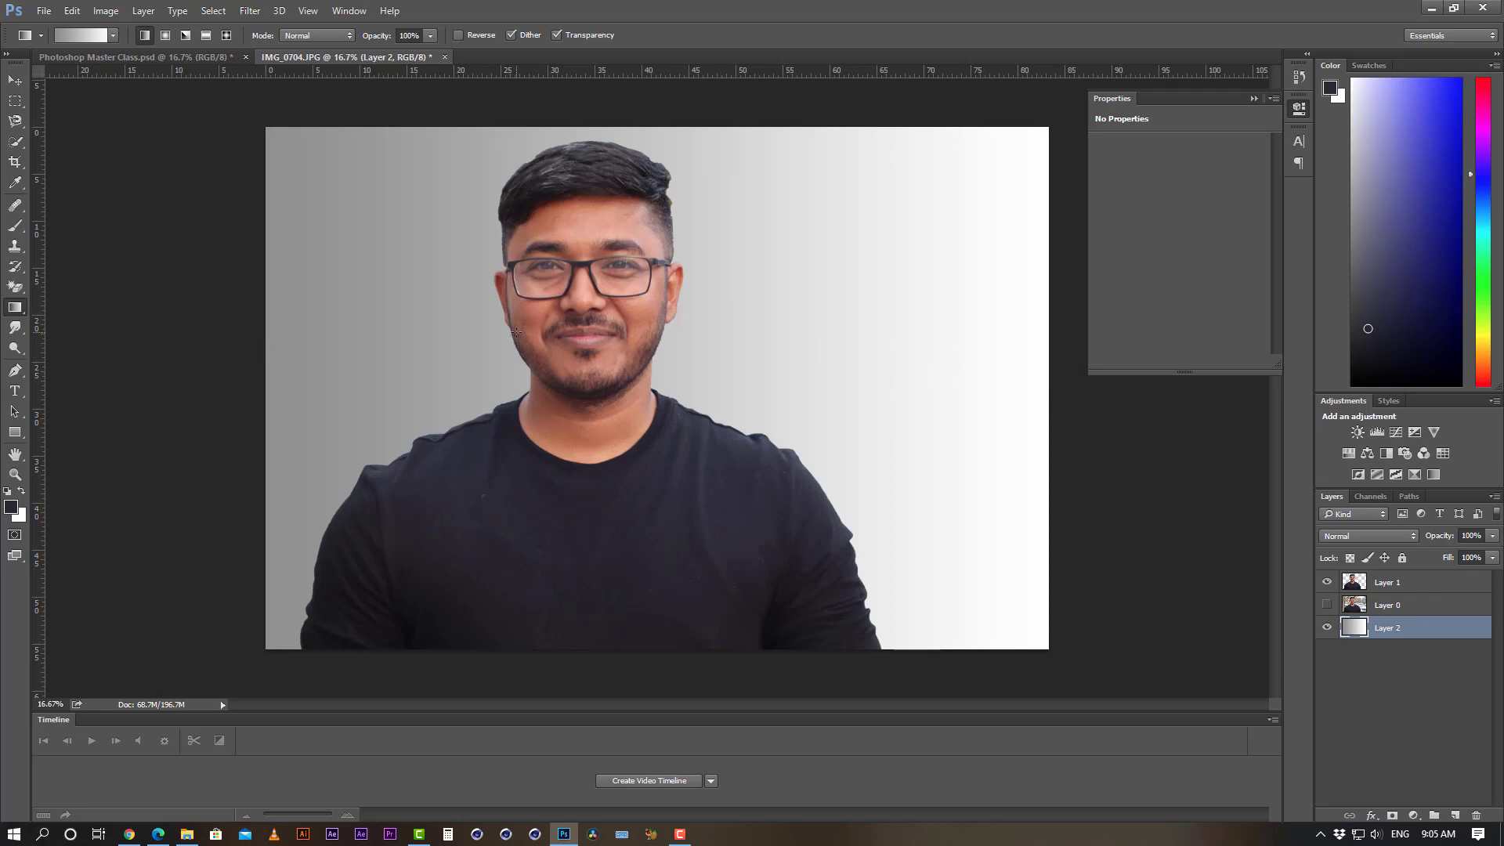
pyautogui.hotkey('ctrl', 'z')
# - Fill Layer 2 with a vertical gradient running from grey at the canvas's upper edge to white at its lower edge
pyautogui.hotkey('ctrl', '-')
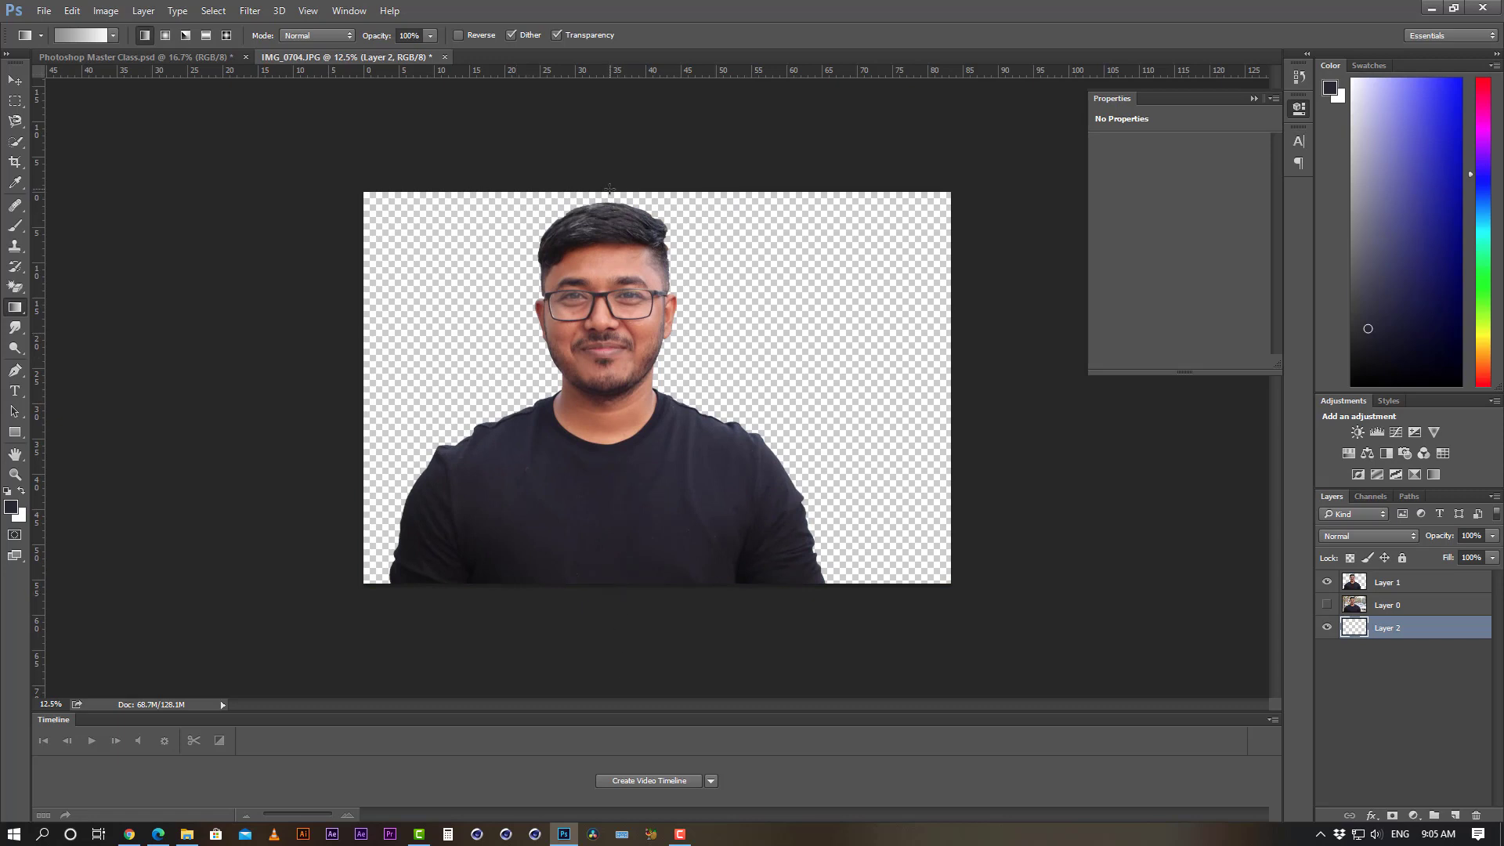
pyautogui.moveTo(624, 189); pyautogui.dragTo(629, 584)
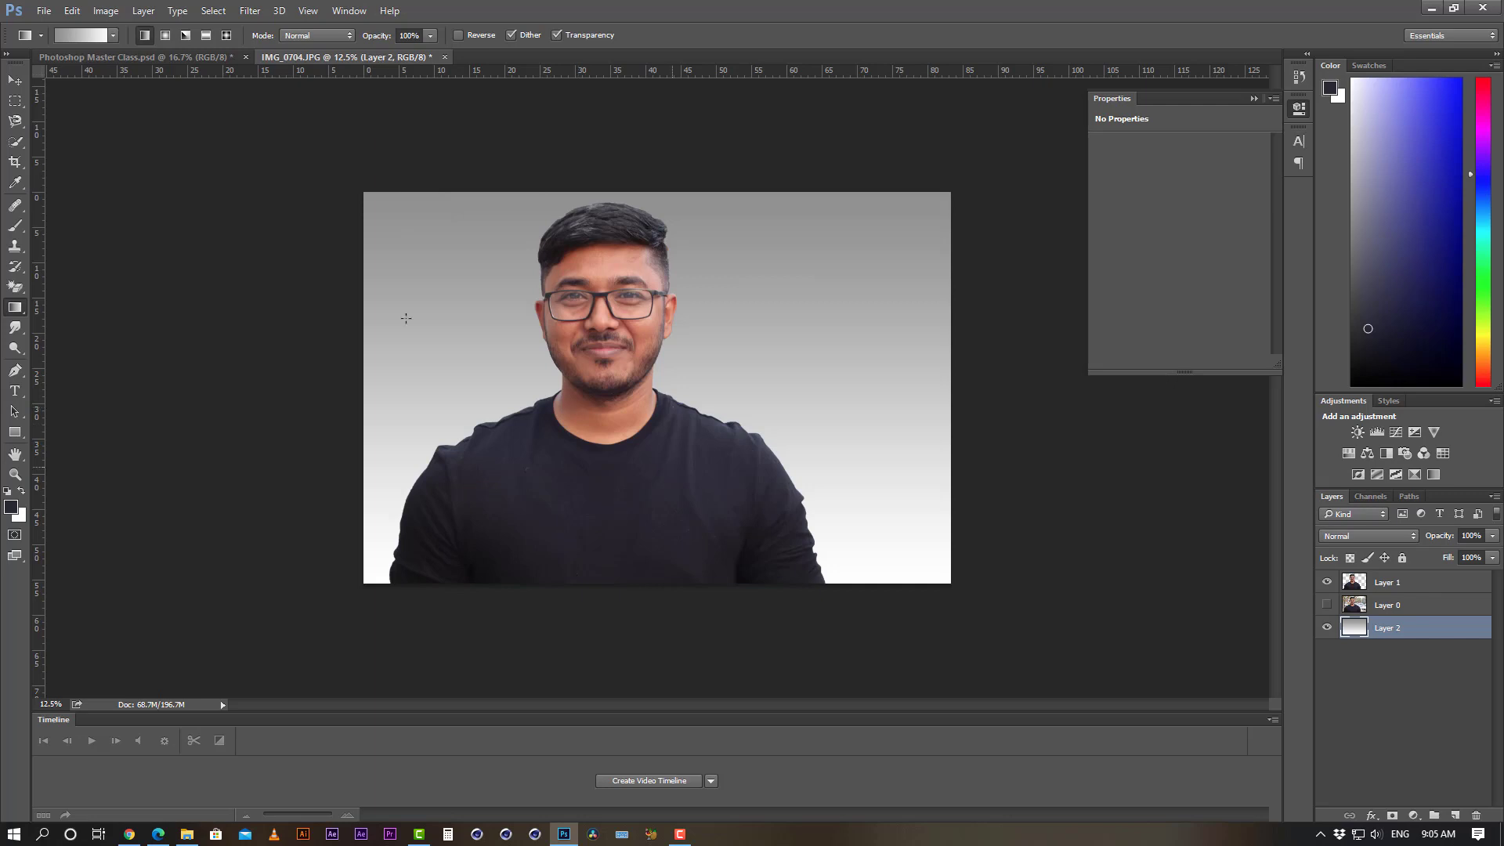
# - Move the cut-out man on Layer 1 slightly right and down to centre him on the gradient background, and deselect the layer
pyautogui.click(15, 81)
pyautogui.click(1388, 605)
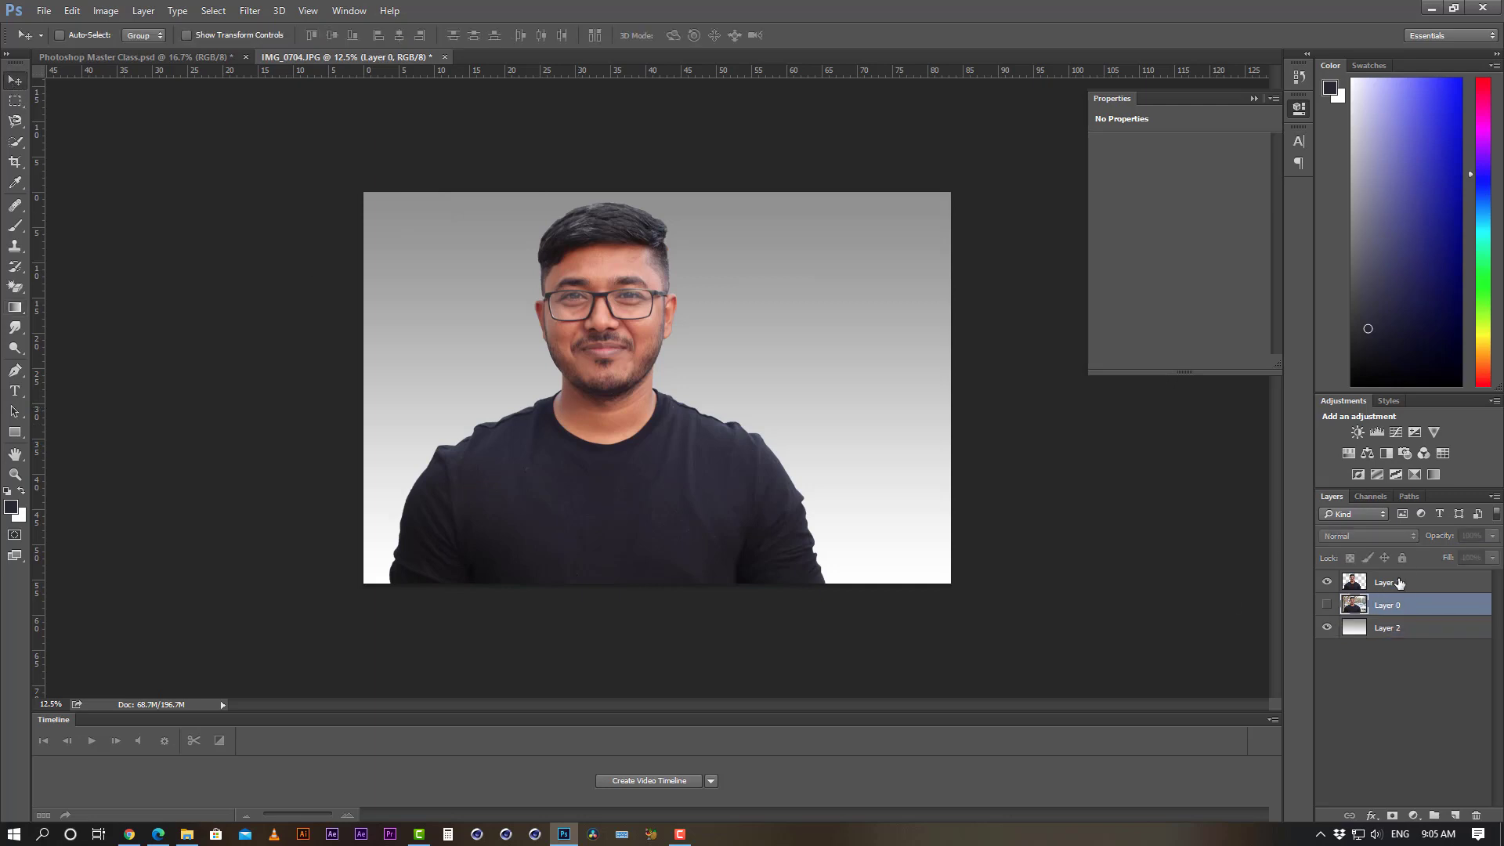
pyautogui.click(1388, 583)
pyautogui.moveTo(650, 531); pyautogui.dragTo(680, 538)
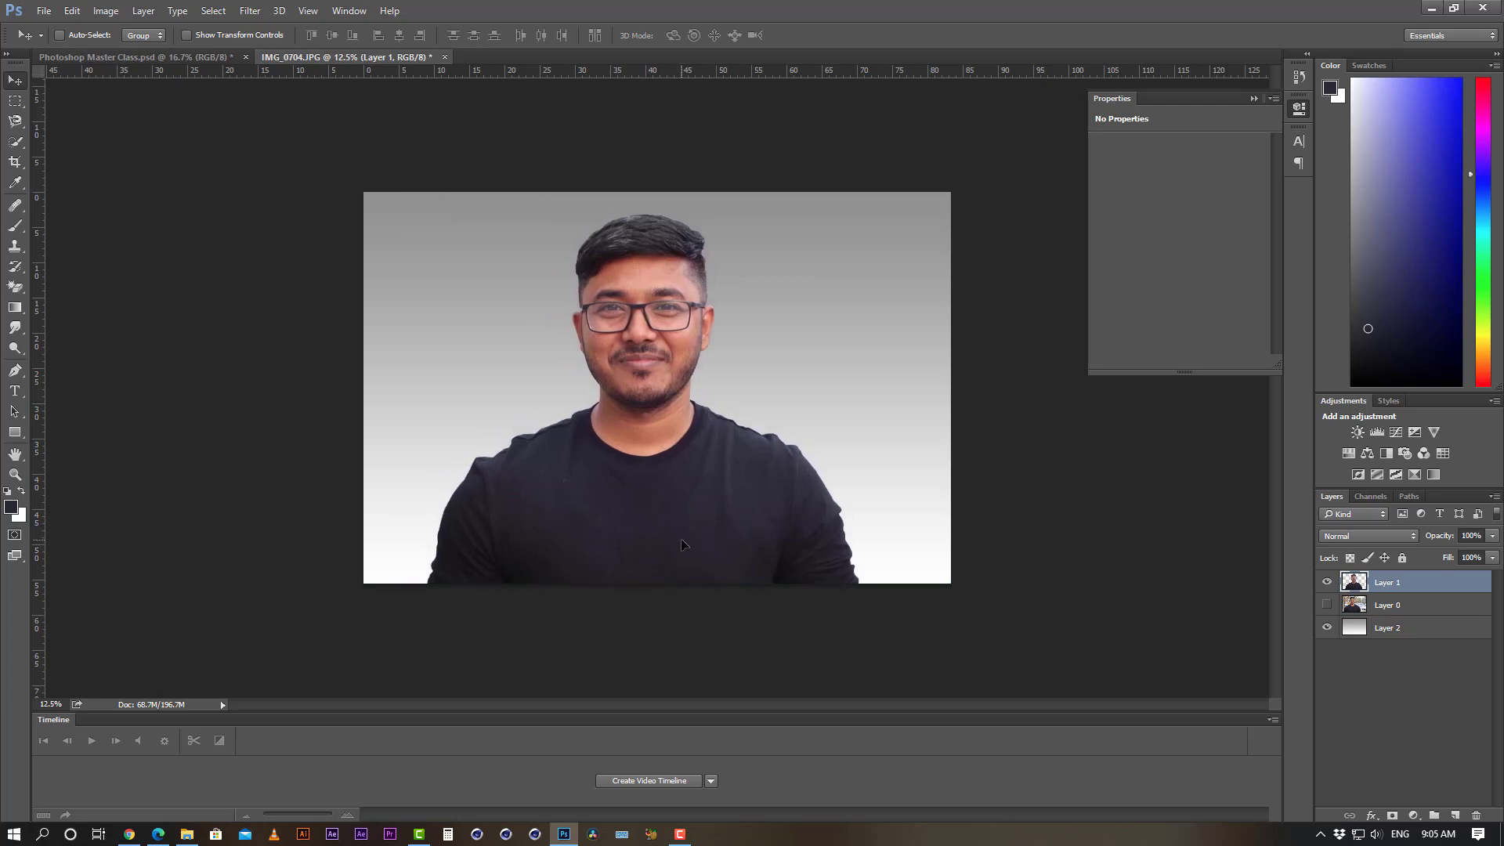
pyautogui.click(1403, 678)
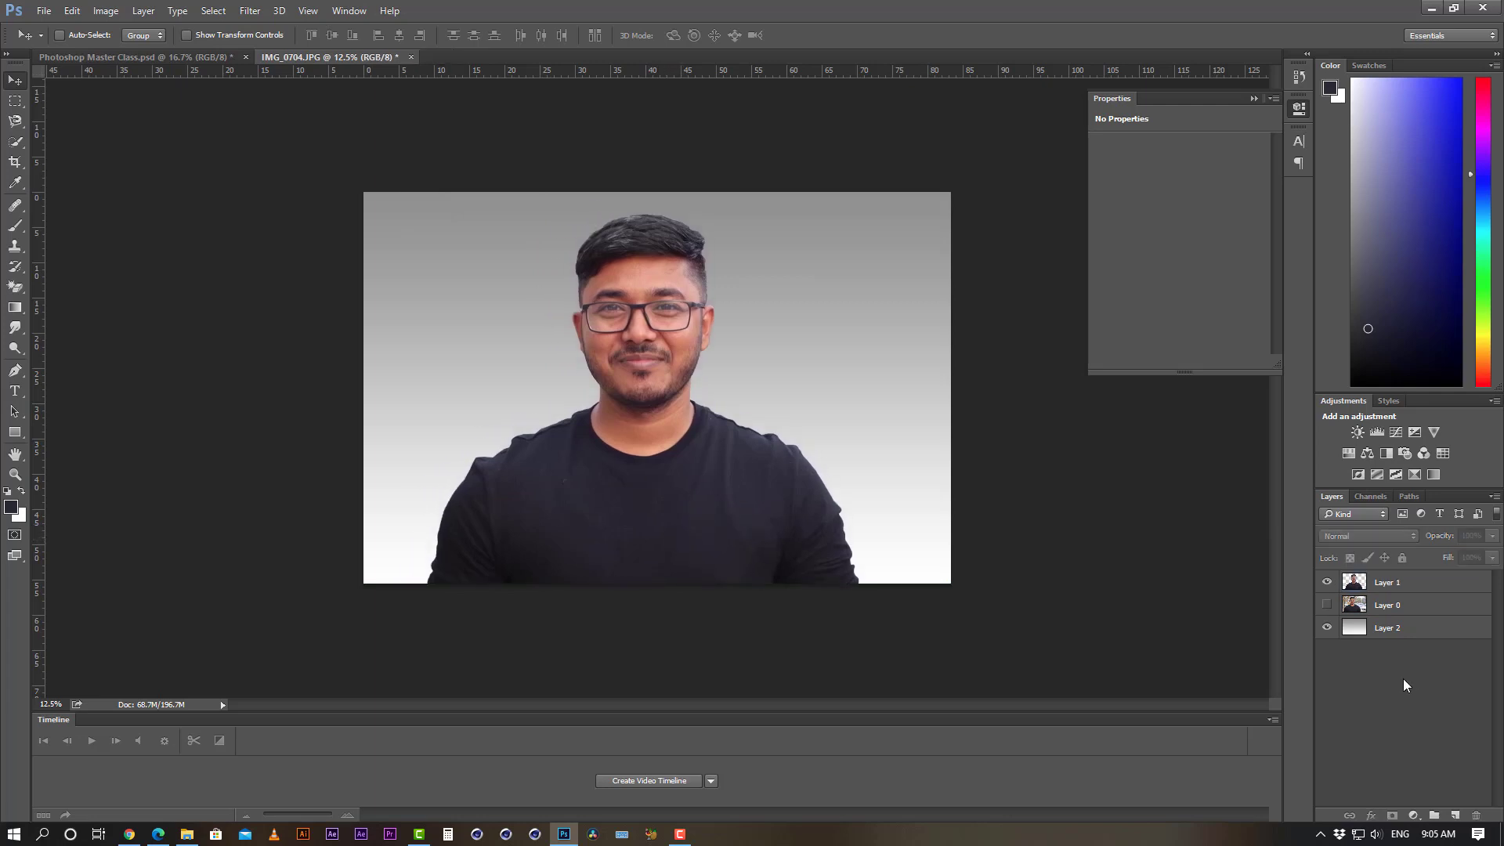
pyautogui.keyDown('ctrl'); pyautogui.click(698, 429); pyautogui.keyUp('ctrl')
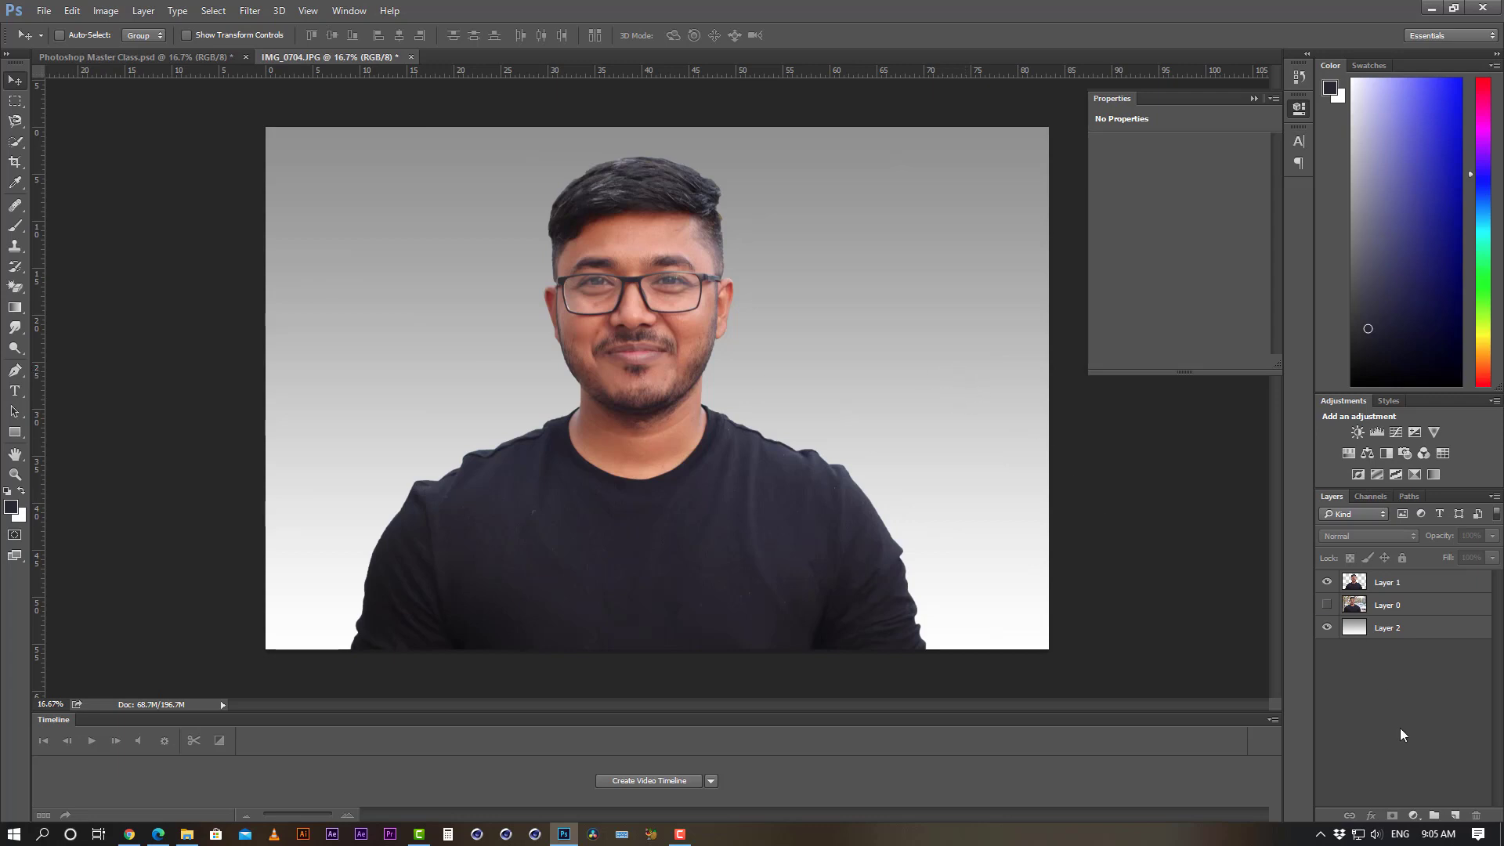
pyautogui.hotkey('ctrl', '-')
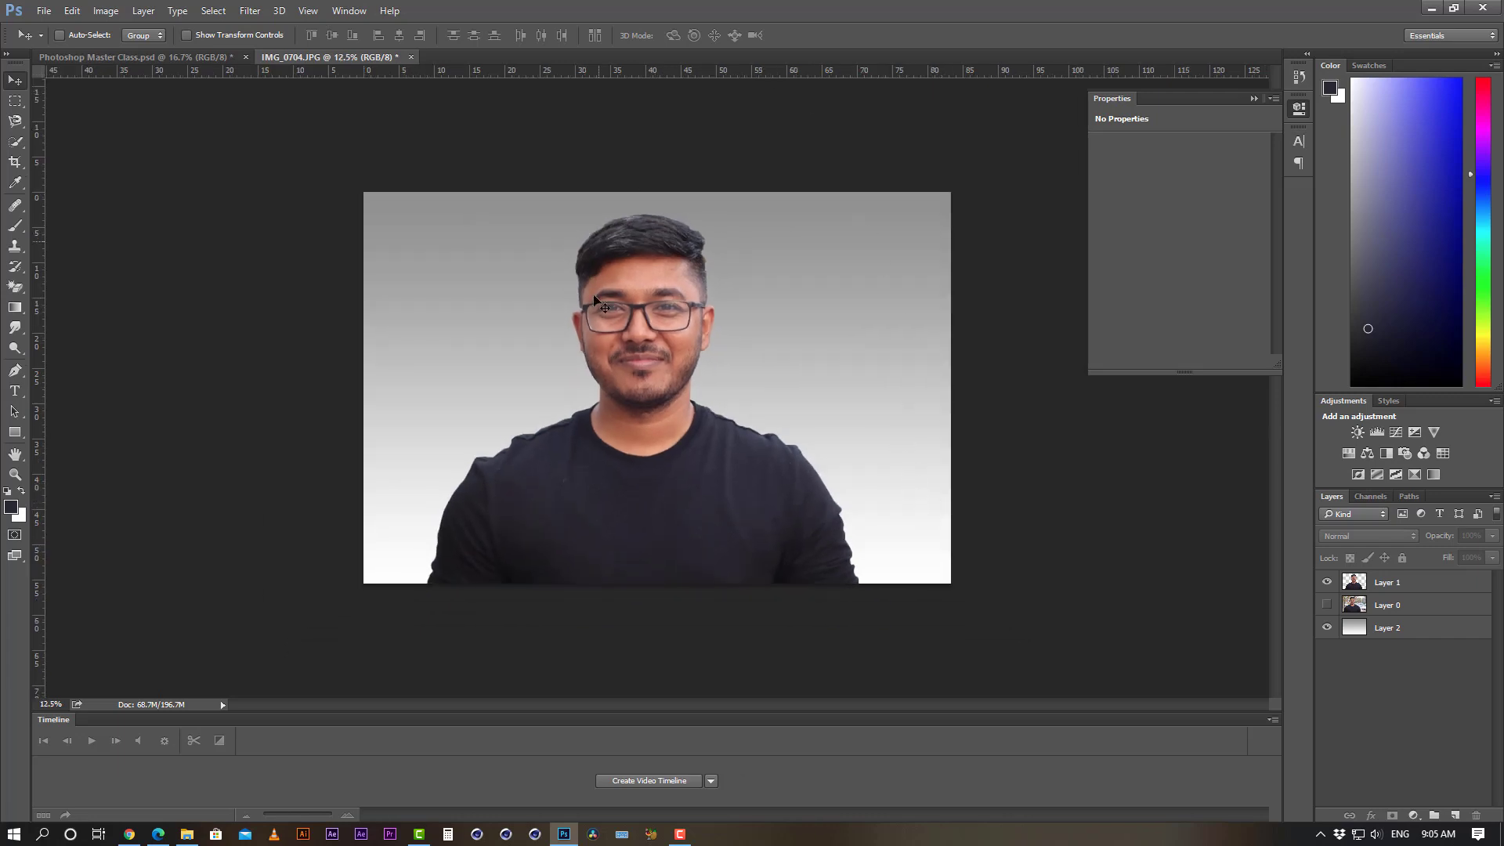
pyautogui.hotkey('ctrl', '+')
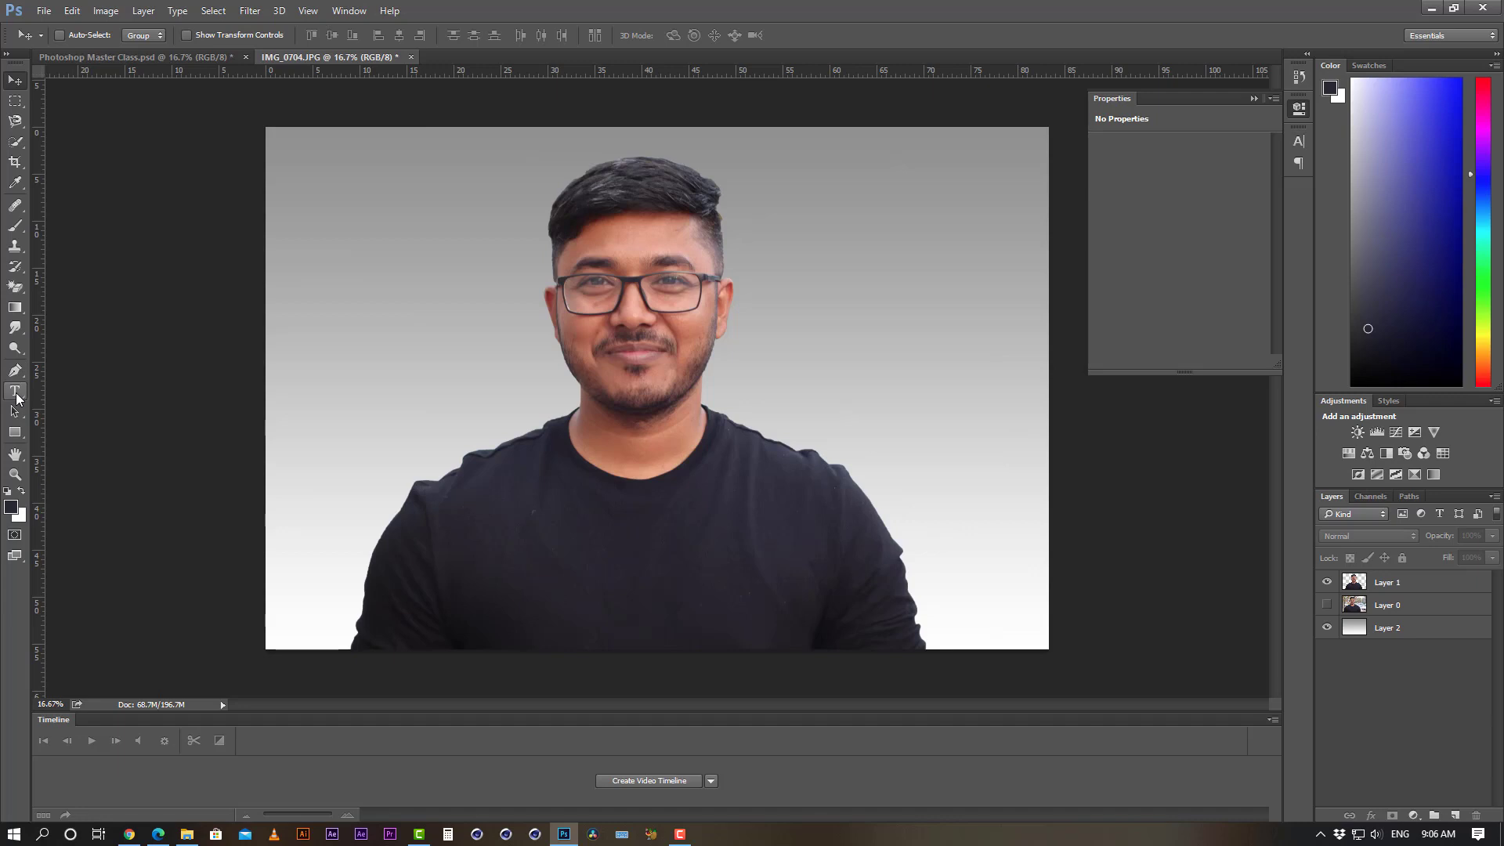
pyautogui.click(15, 433)
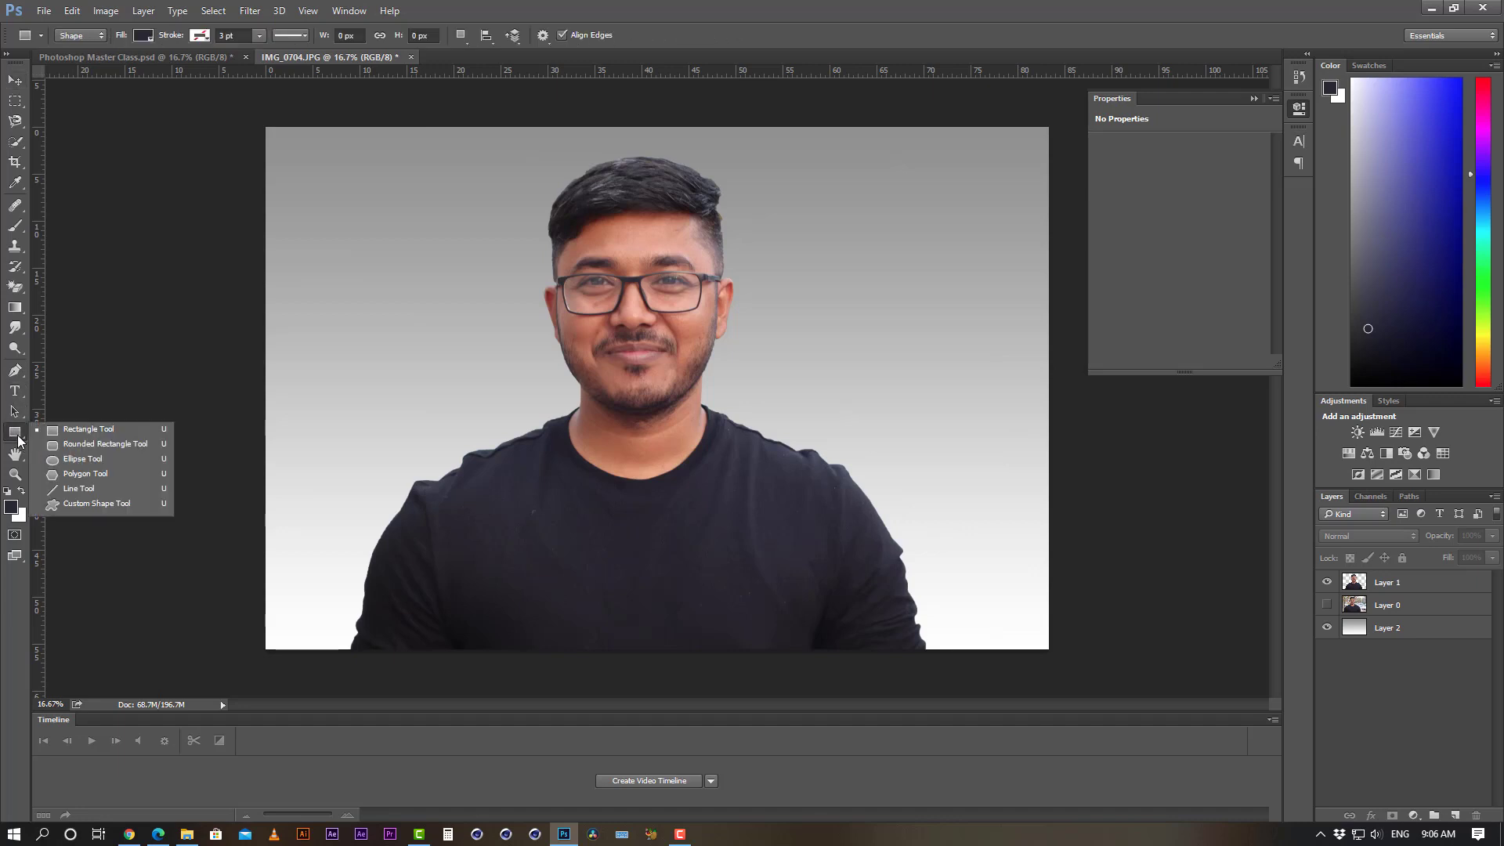
pyautogui.click(15, 104)
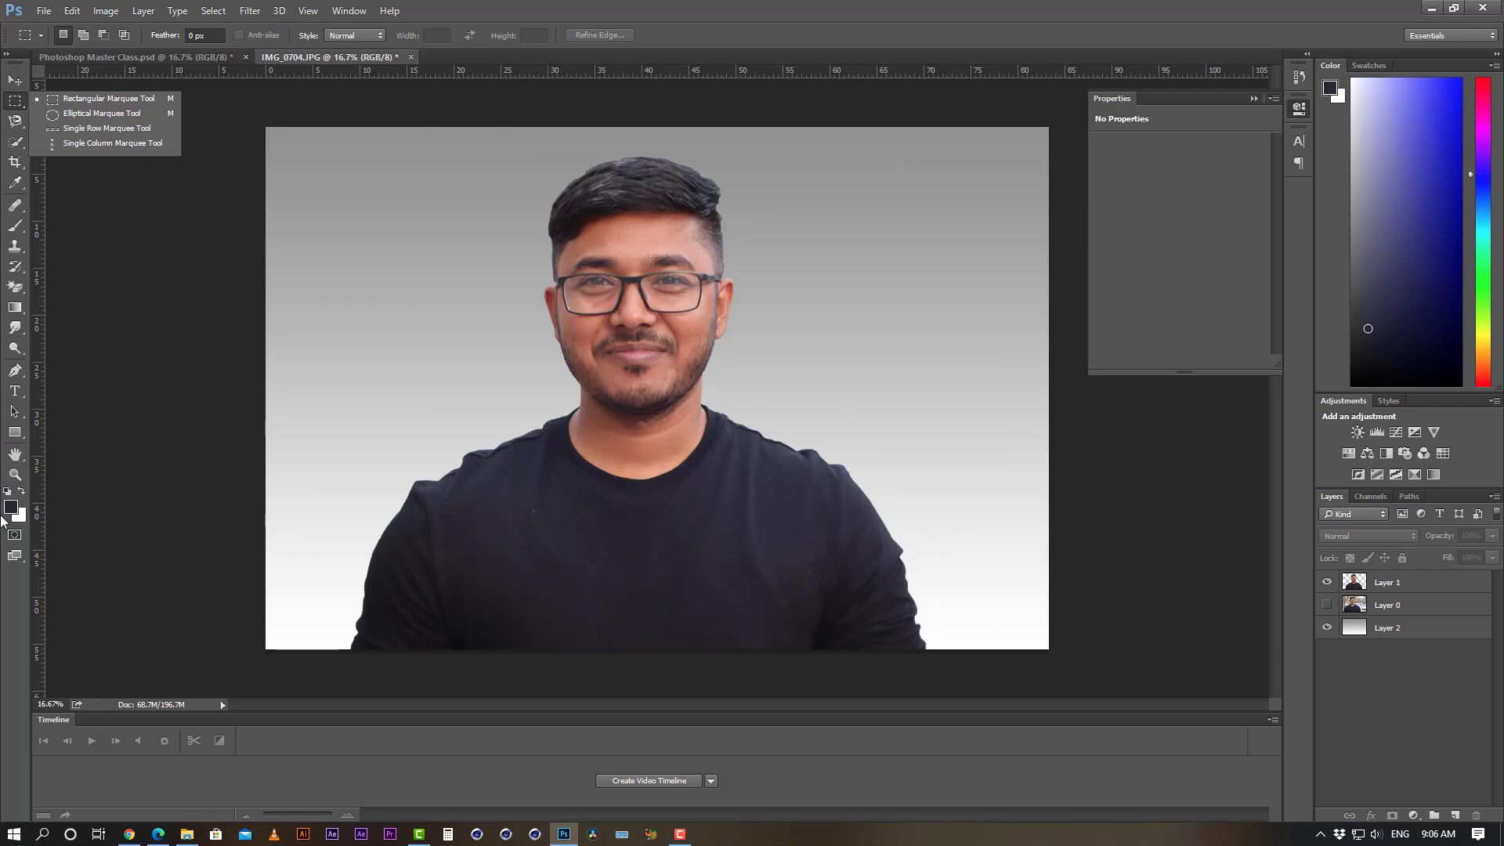
# - Zoom in to 100% on the man's face with the Zoom tool to examine the cutout against the gradient, and zoom back out
pyautogui.click(15, 476)
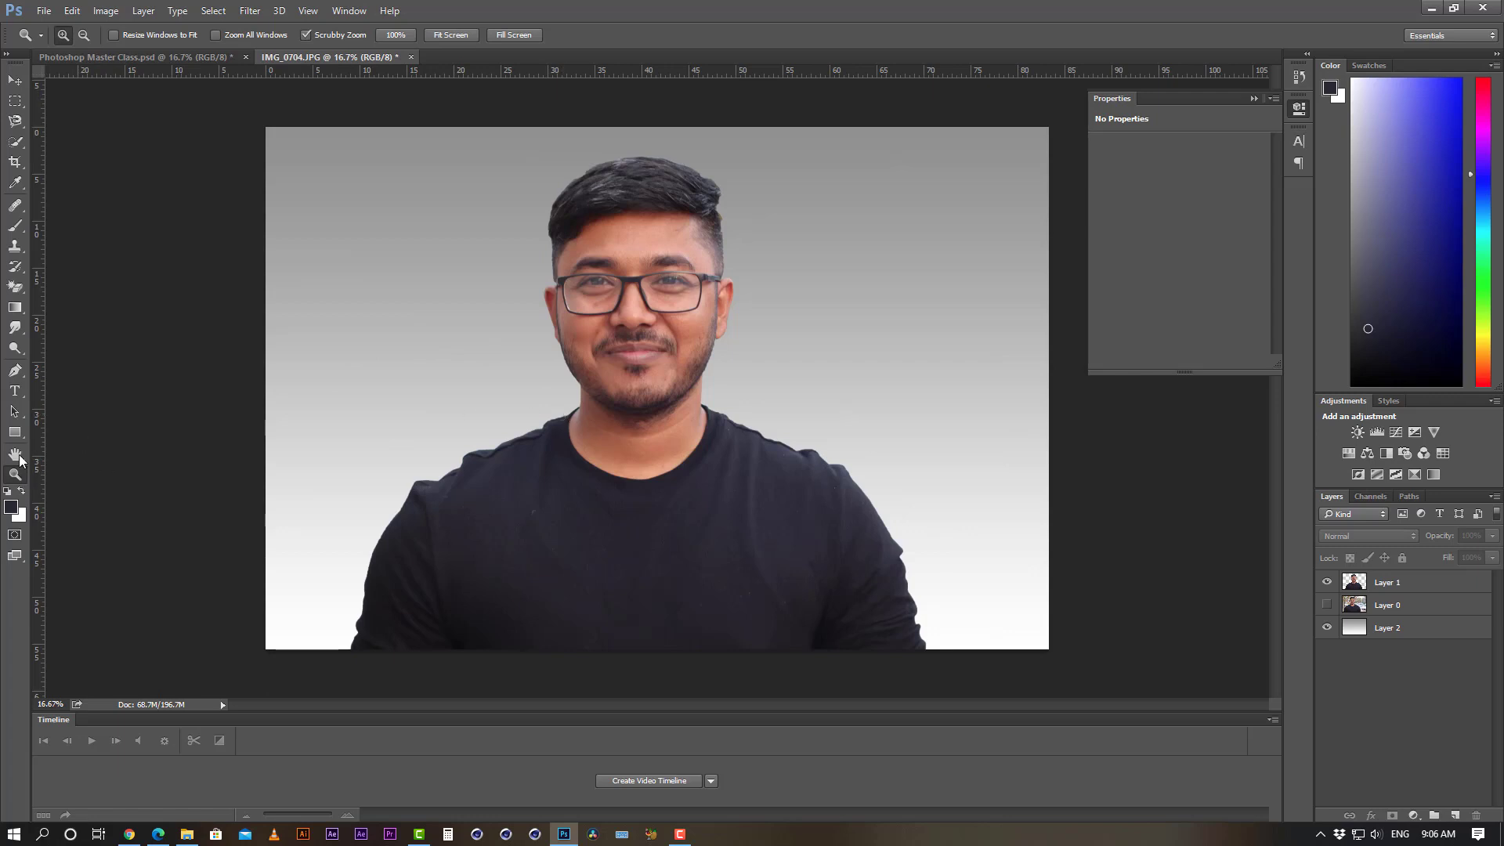
pyautogui.click(578, 333)
pyautogui.click(595, 327)
pyautogui.click(619, 319)
pyautogui.click(646, 310)
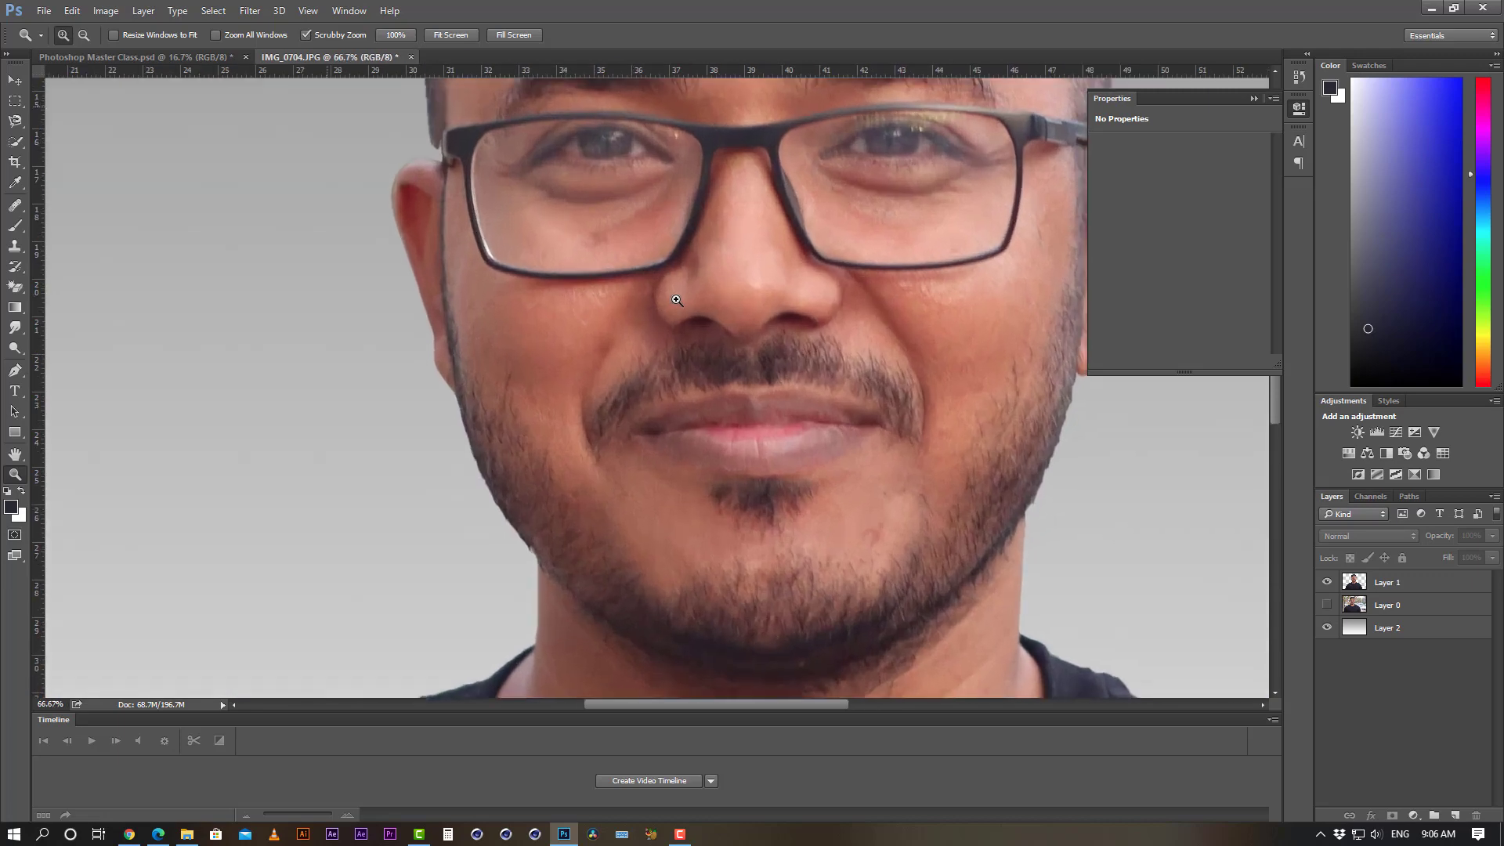
pyautogui.click(677, 300)
pyautogui.click(677, 300)
pyautogui.press('alt')
pyautogui.keyDown('alt'); pyautogui.click(677, 300); pyautogui.keyUp('alt')
pyautogui.keyDown('alt'); pyautogui.click(676, 300); pyautogui.keyUp('alt')
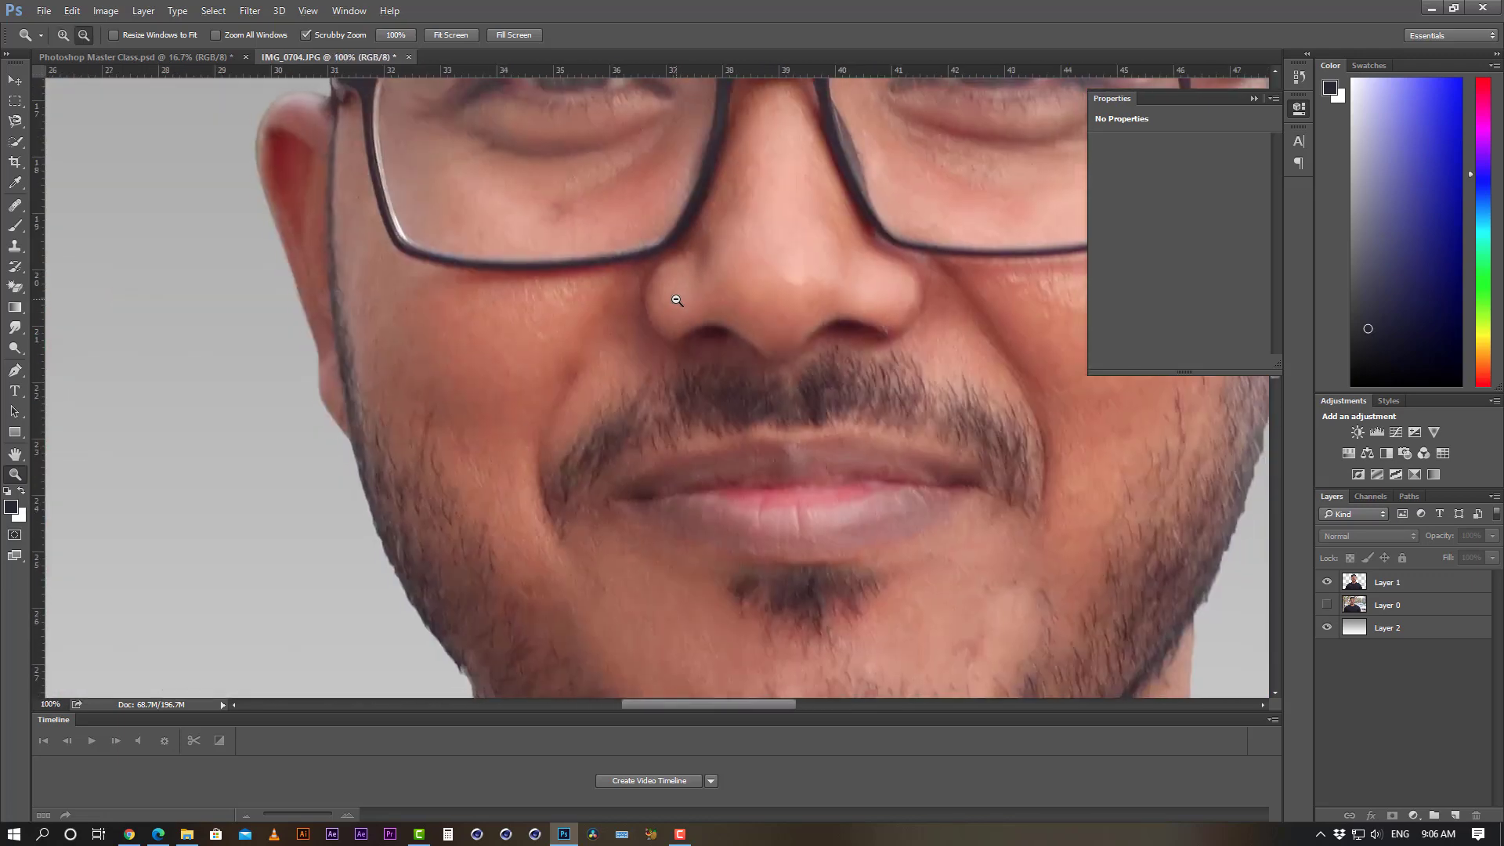
pyautogui.keyDown('alt'); pyautogui.click(677, 300); pyautogui.keyUp('alt')
pyautogui.keyDown('alt'); pyautogui.click(676, 300); pyautogui.keyUp('alt')
pyautogui.keyDown('alt'); pyautogui.click(676, 300); pyautogui.keyUp('alt')
pyautogui.keyDown('alt'); pyautogui.click(677, 300); pyautogui.keyUp('alt')
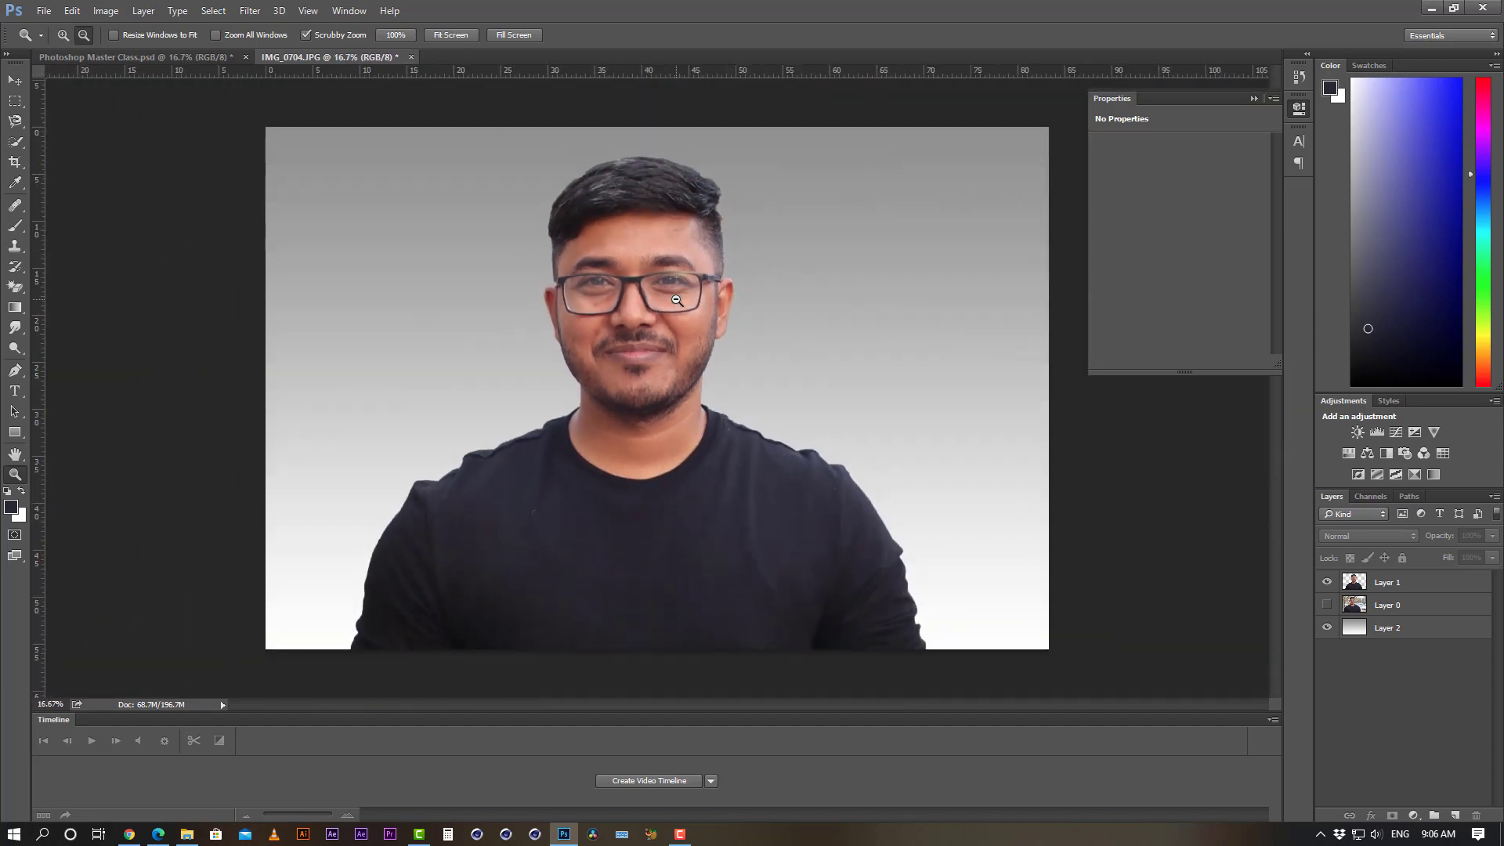
pyautogui.keyDown('alt'); pyautogui.click(676, 300); pyautogui.keyUp('alt')
pyautogui.hotkey('alt', 'space')
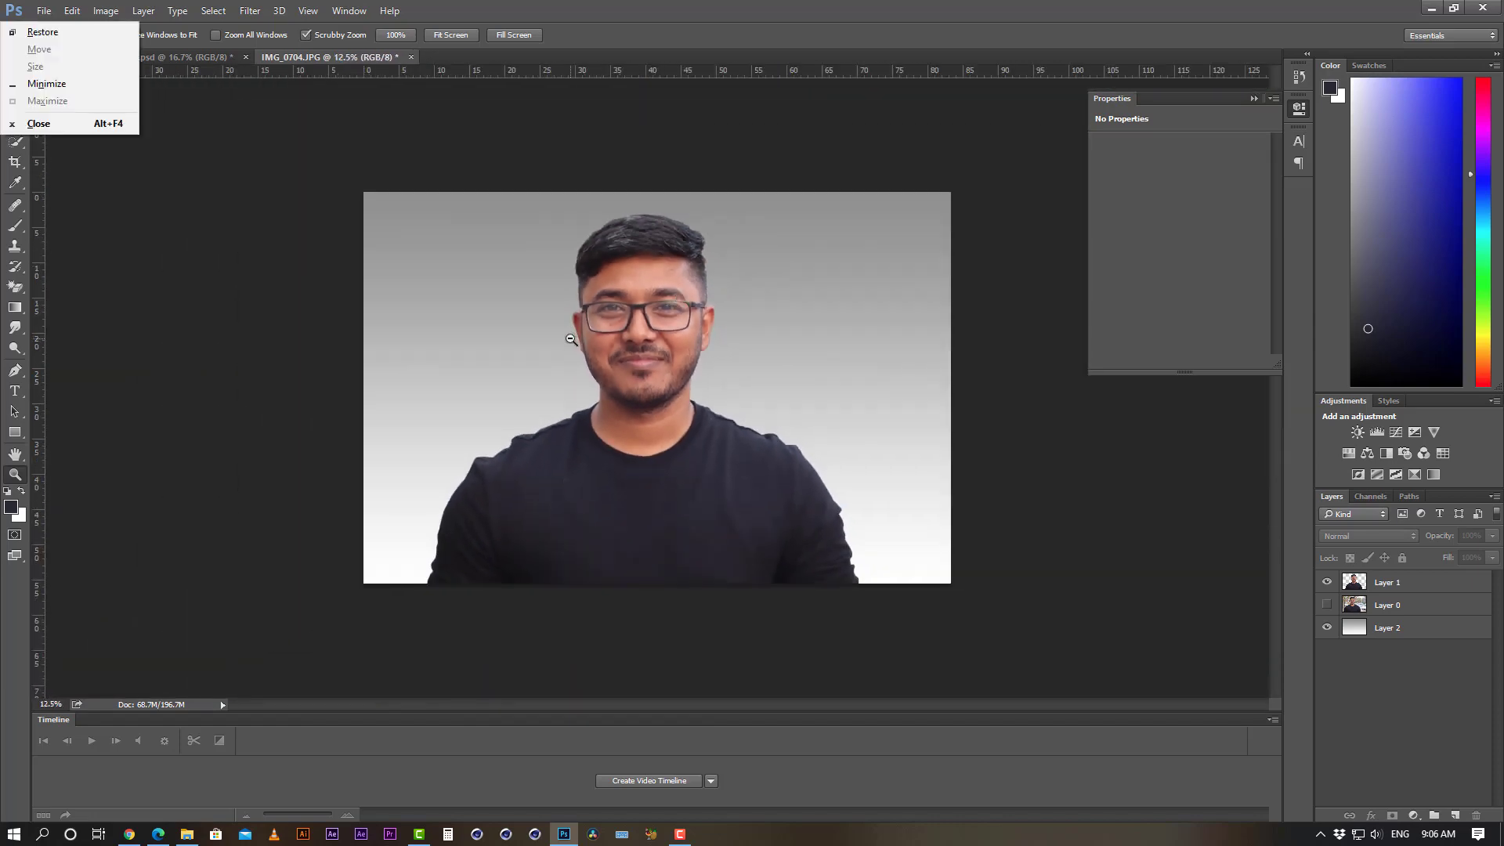
pyautogui.press('Escape')
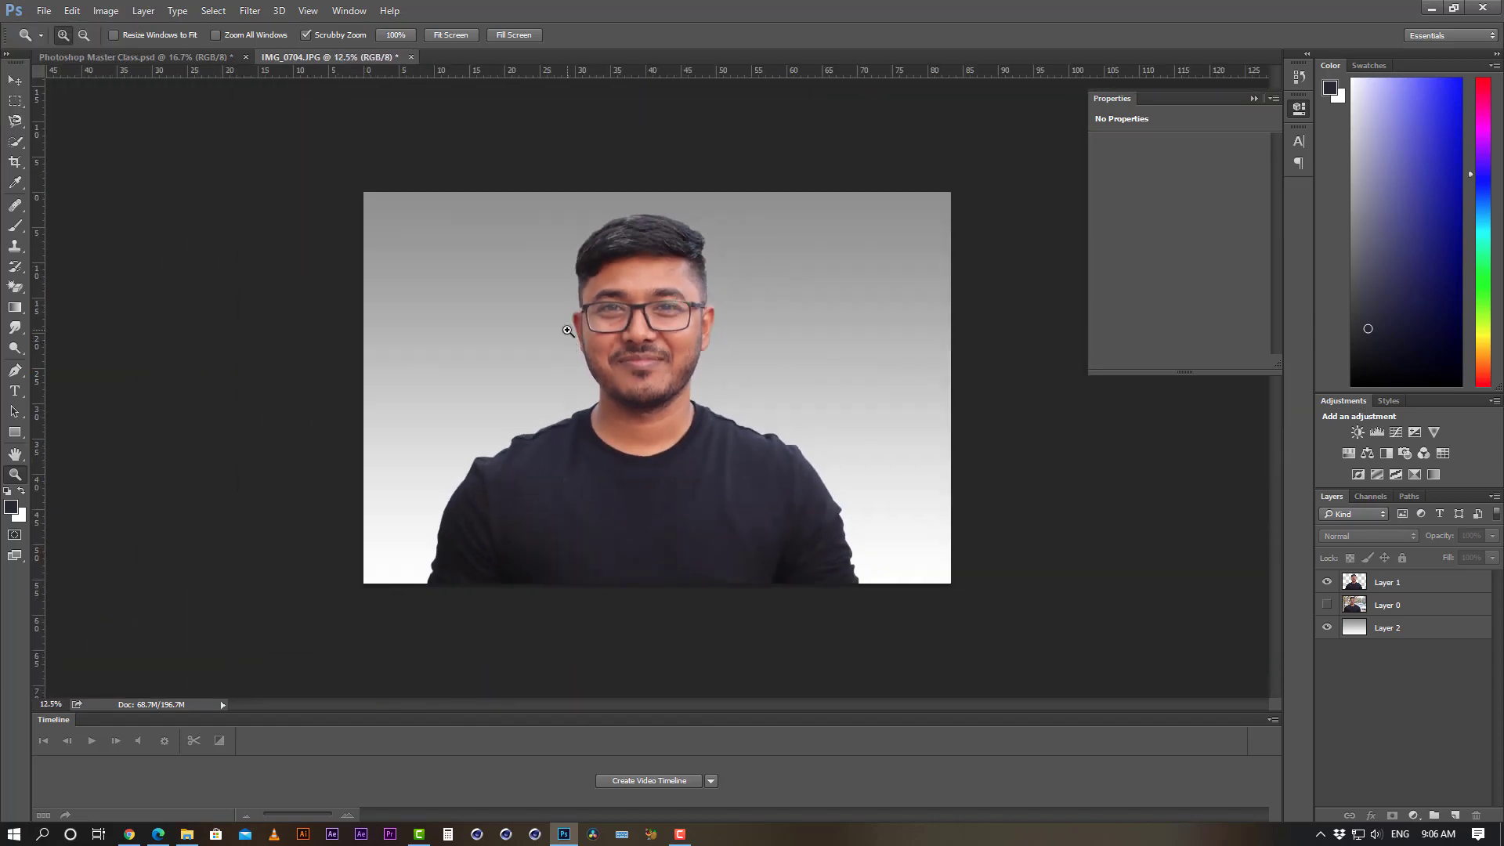
# - Zoom in and out repeatedly on the man's face with the Zoom tool to examine the composite at different magnifications
pyautogui.click(567, 330)
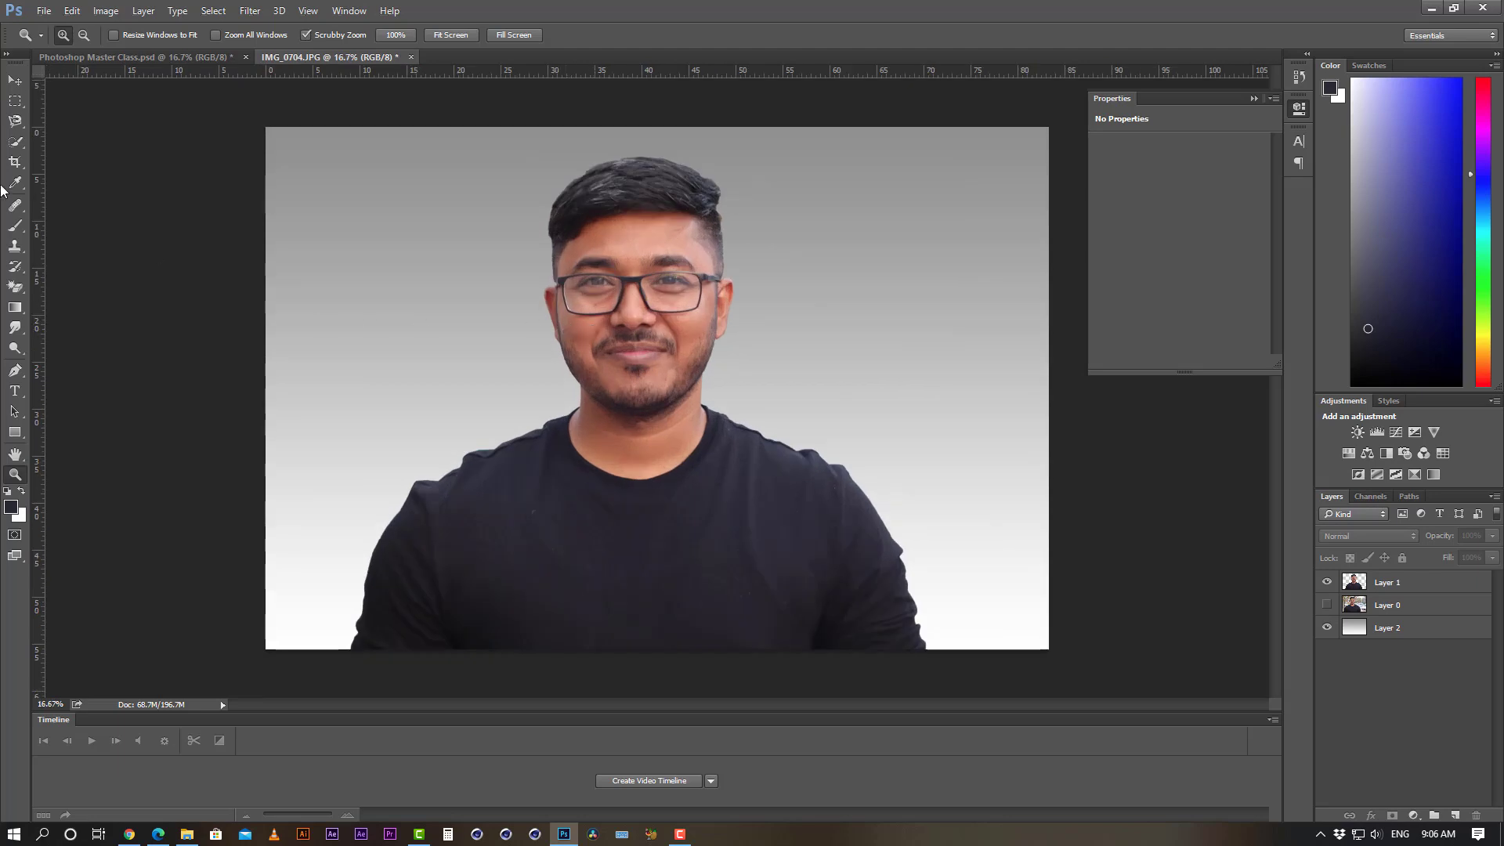
pyautogui.click(663, 346)
pyautogui.click(663, 345)
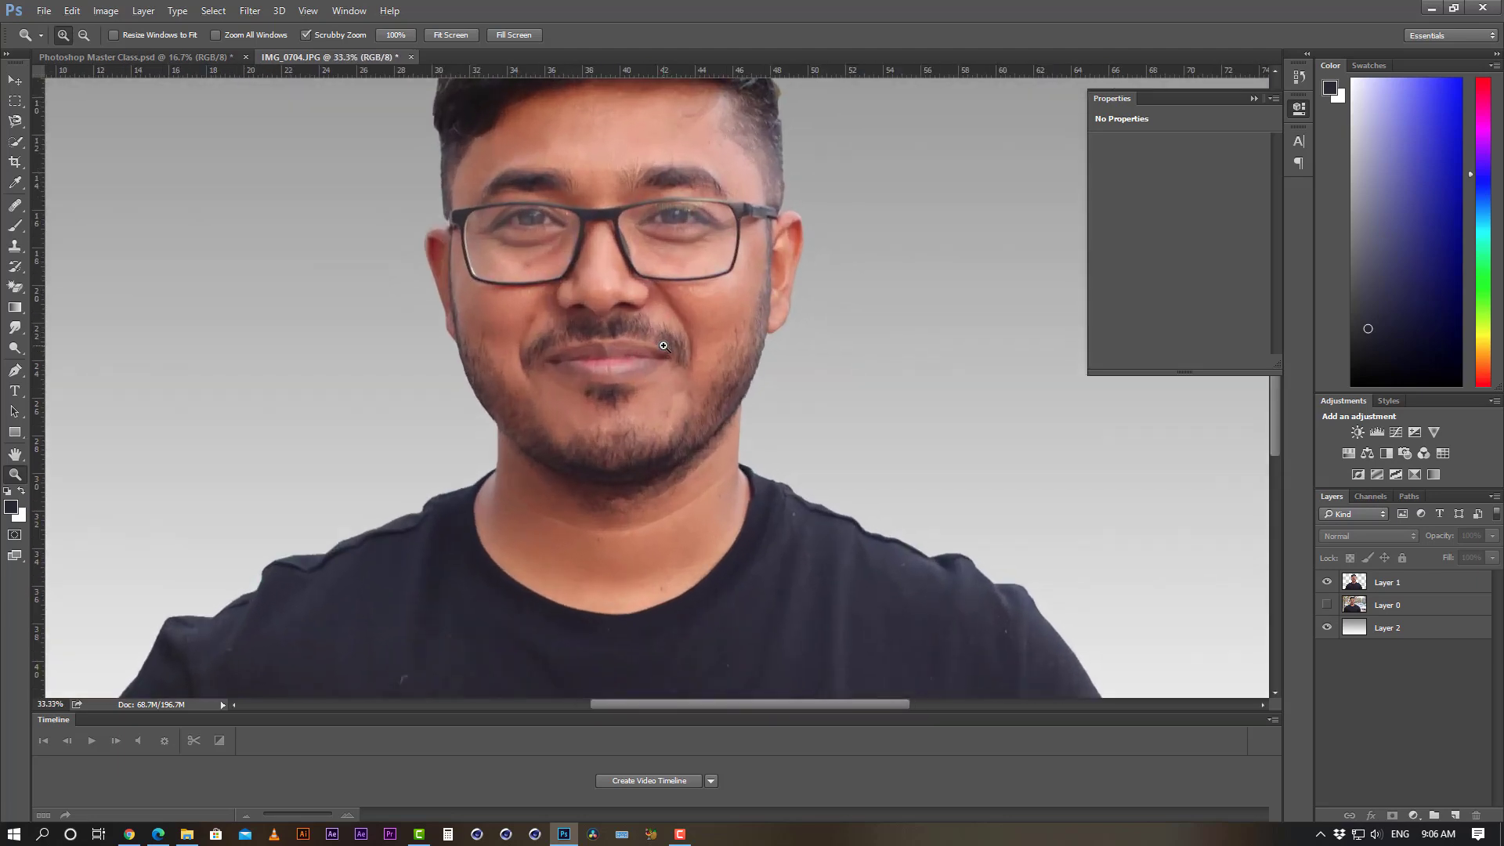
pyautogui.keyDown('alt'); pyautogui.click(664, 346); pyautogui.keyUp('alt')
pyautogui.keyDown('alt'); pyautogui.click(663, 346); pyautogui.keyUp('alt')
pyautogui.keyDown('alt'); pyautogui.click(664, 345); pyautogui.keyUp('alt')
pyautogui.keyDown('alt'); pyautogui.click(663, 345); pyautogui.keyUp('alt')
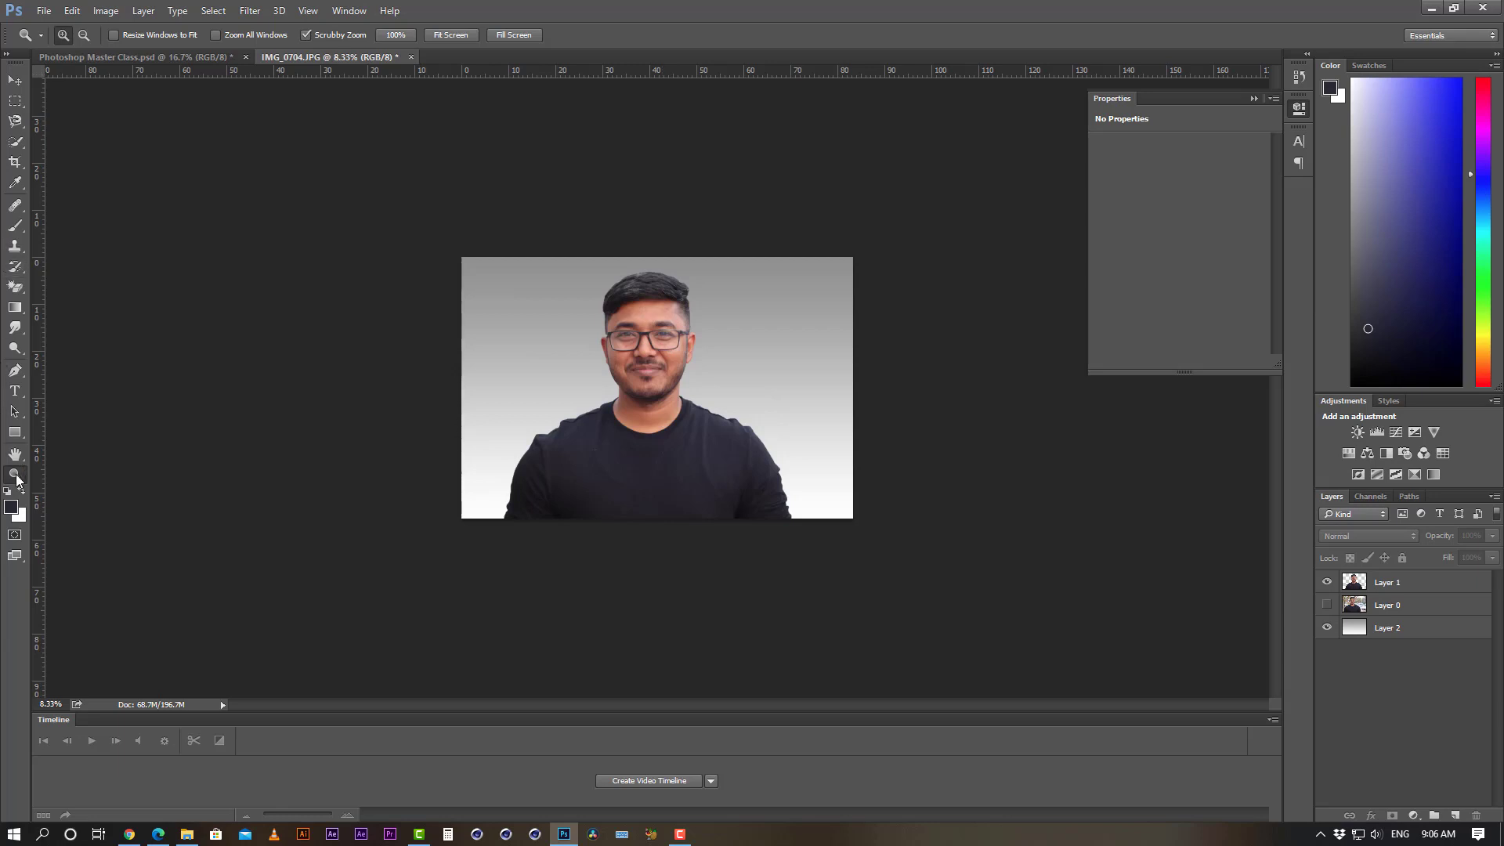
pyautogui.click(664, 369)
pyautogui.click(664, 370)
pyautogui.click(664, 370)
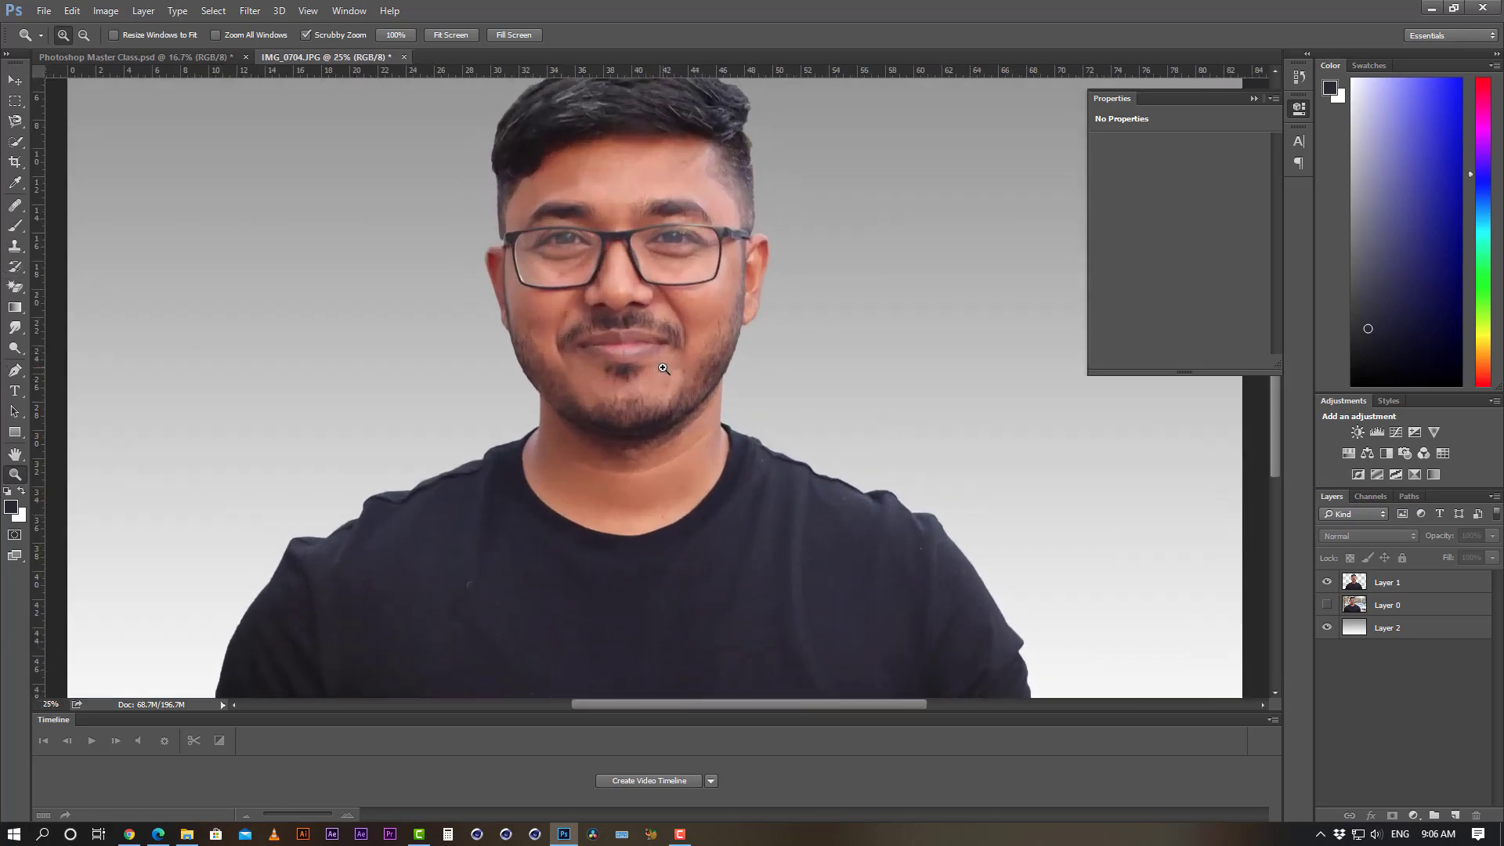
pyautogui.keyDown('alt'); pyautogui.click(629, 357); pyautogui.keyUp('alt')
pyautogui.keyDown('alt'); pyautogui.click(629, 357); pyautogui.keyUp('alt')
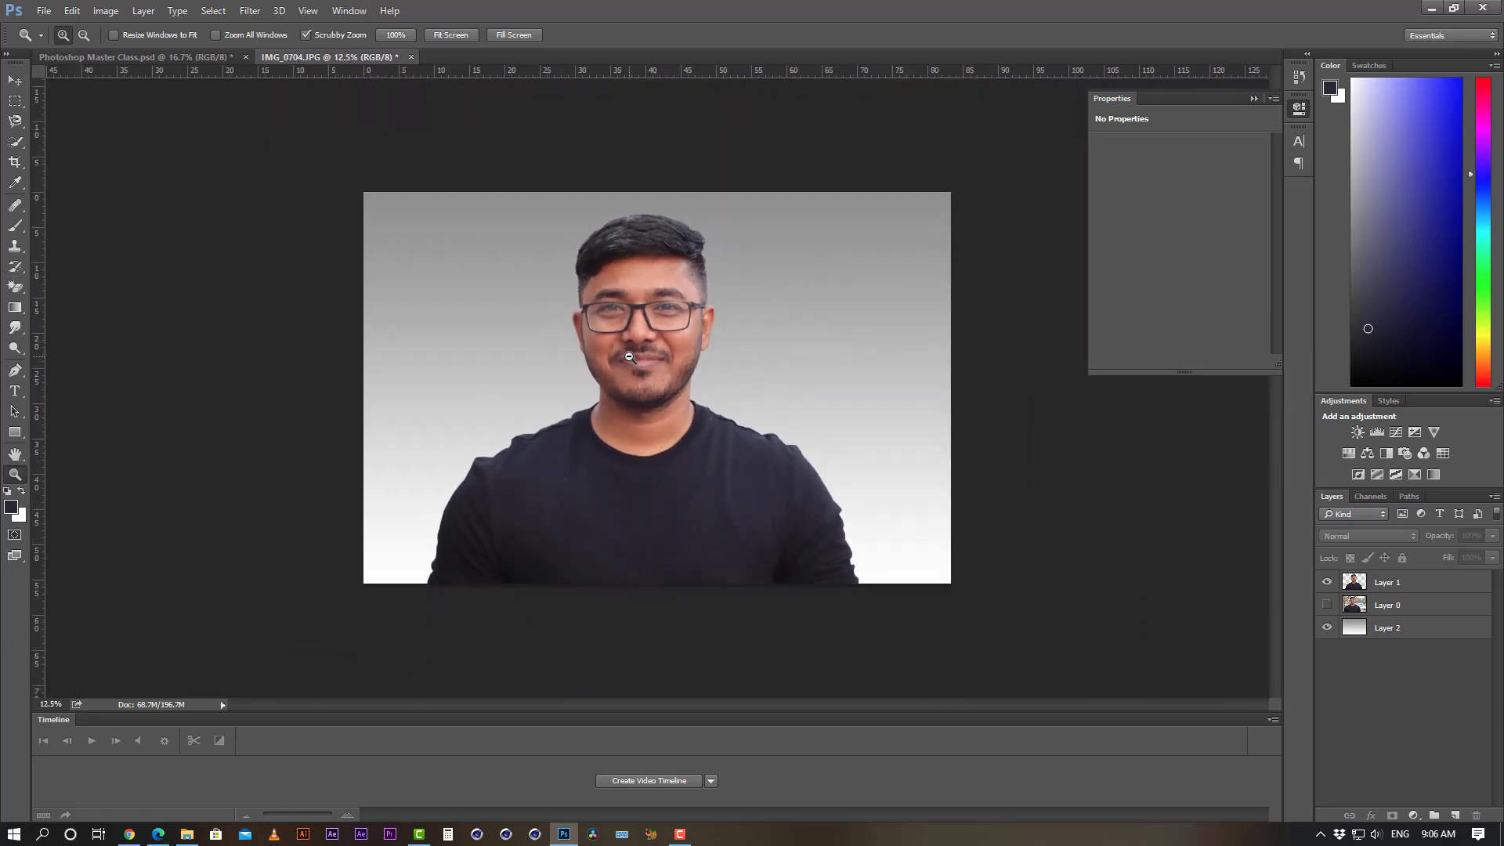
# - Activate the Move tool, zoom in and out around the man's chin, and fit the whole image on screen
pyautogui.click(15, 81)
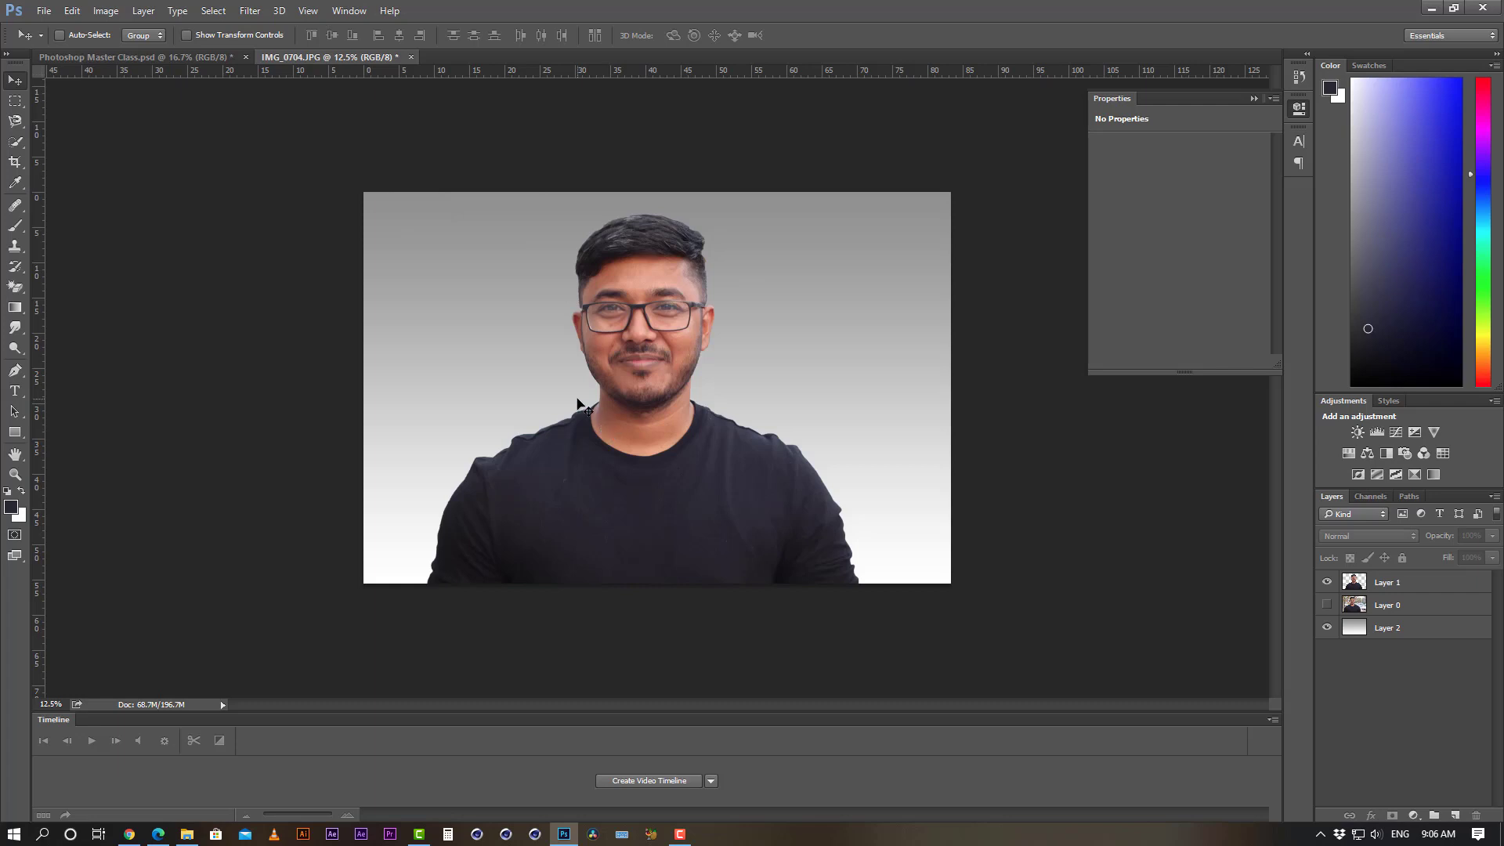
pyautogui.scroll(3, 700, 391)
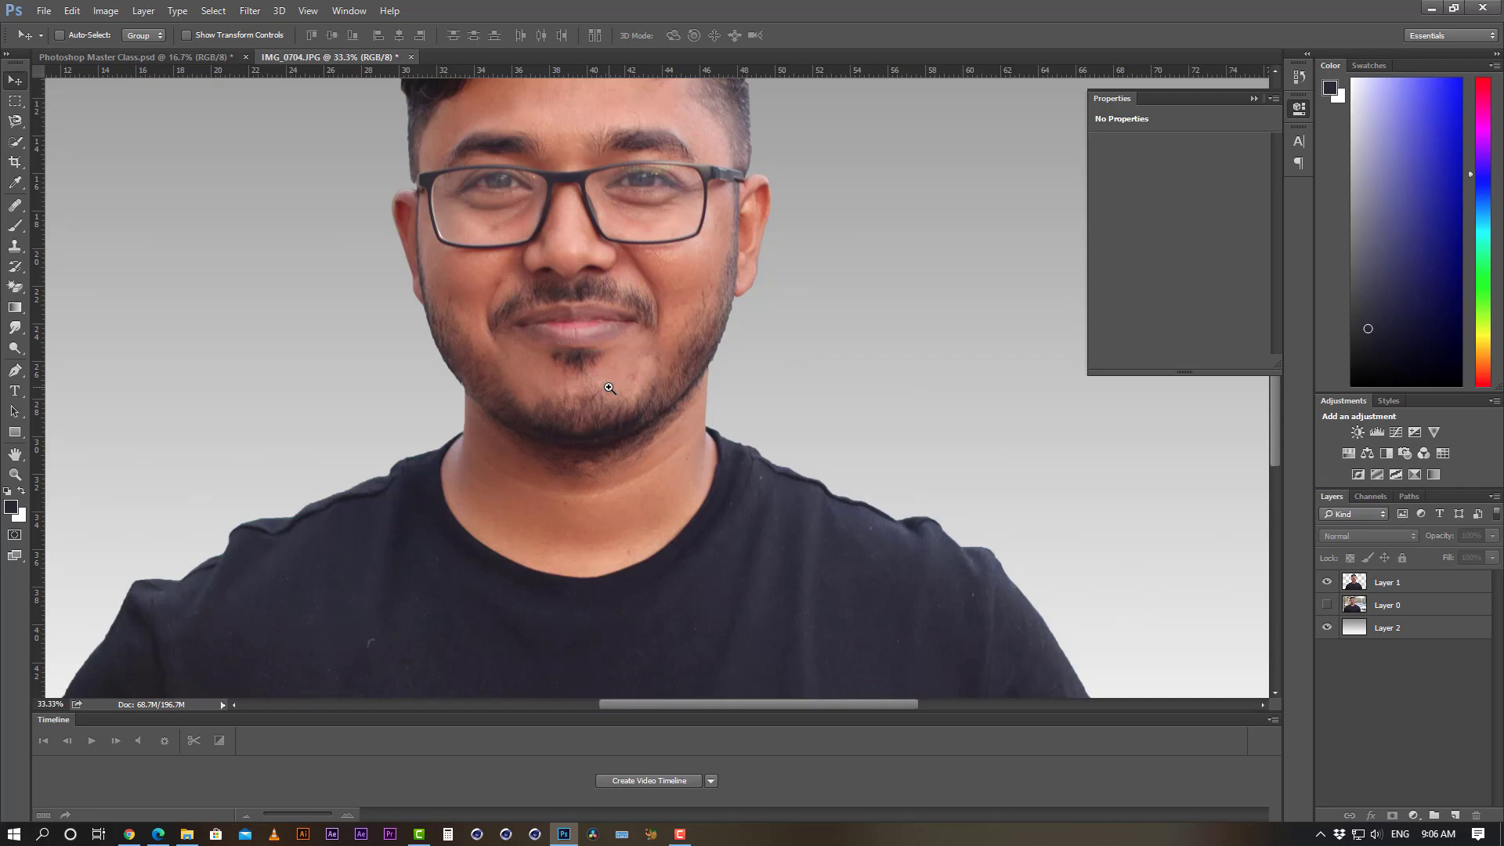
pyautogui.scroll(-3, 609, 388)
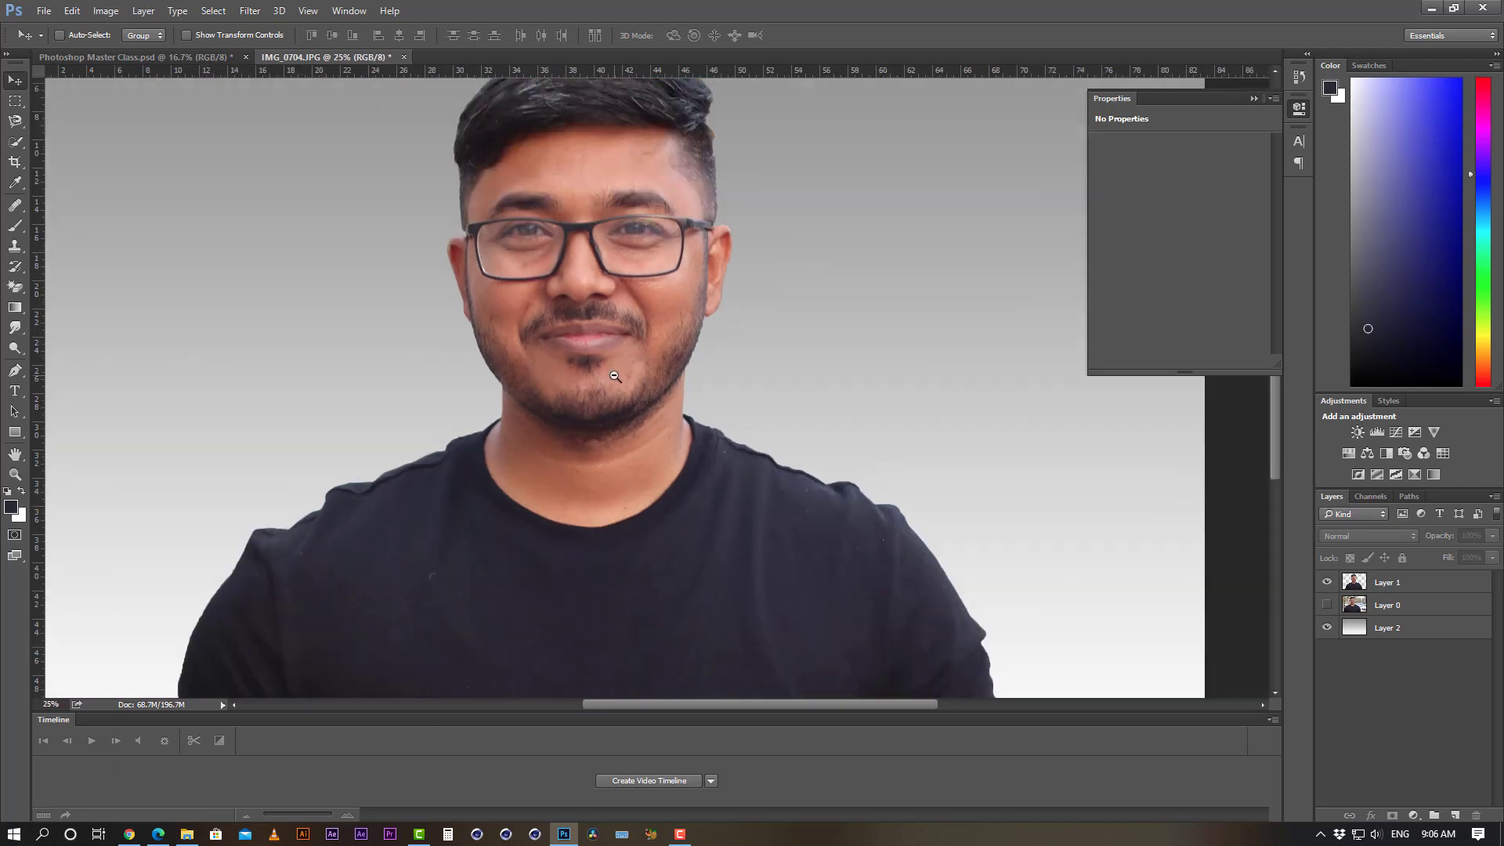
pyautogui.scroll(-2, 651, 362)
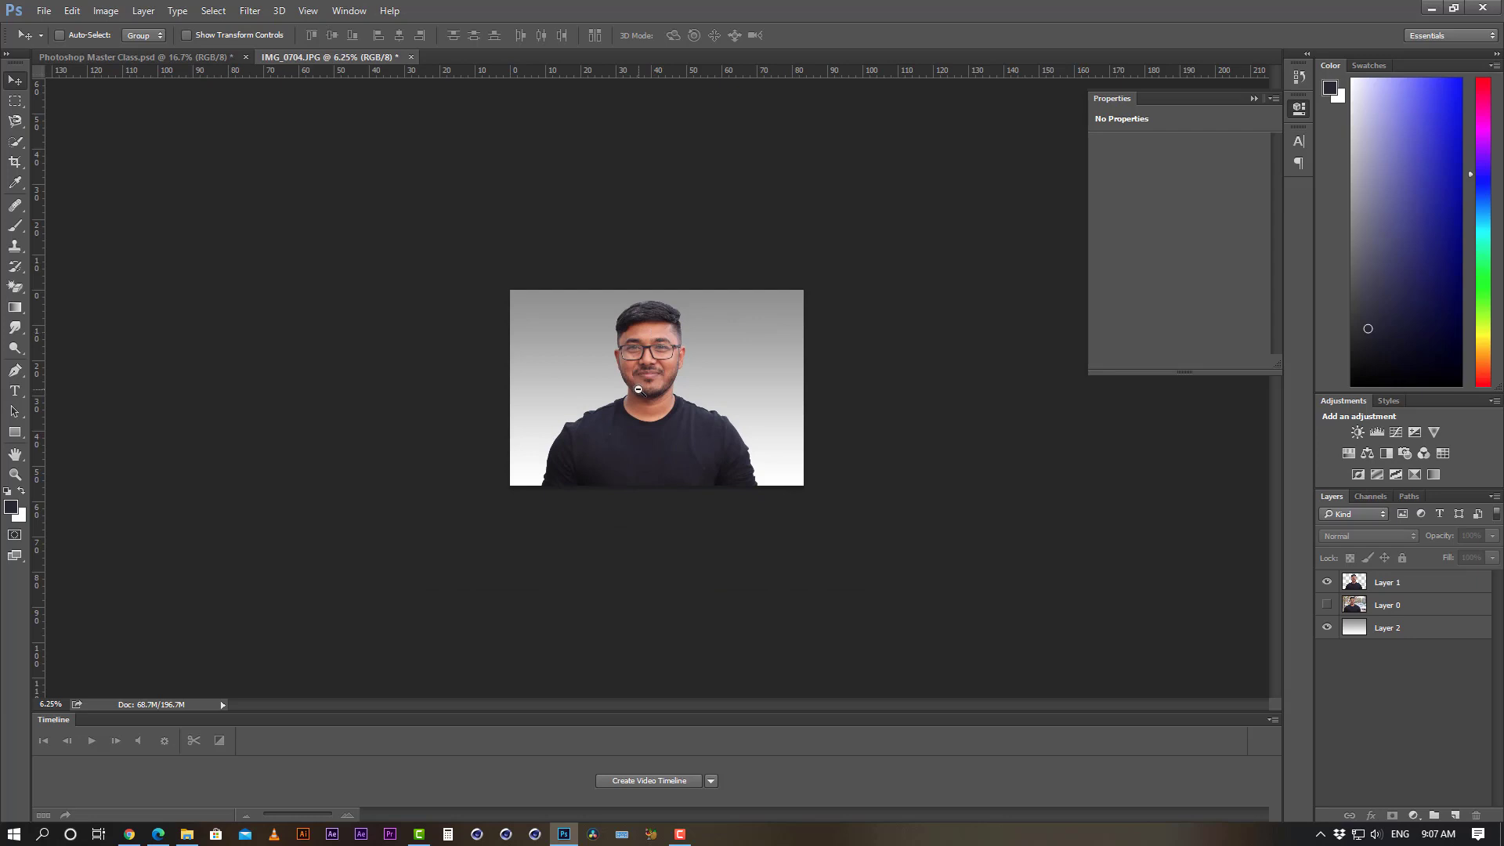
pyautogui.scroll(4, 639, 388)
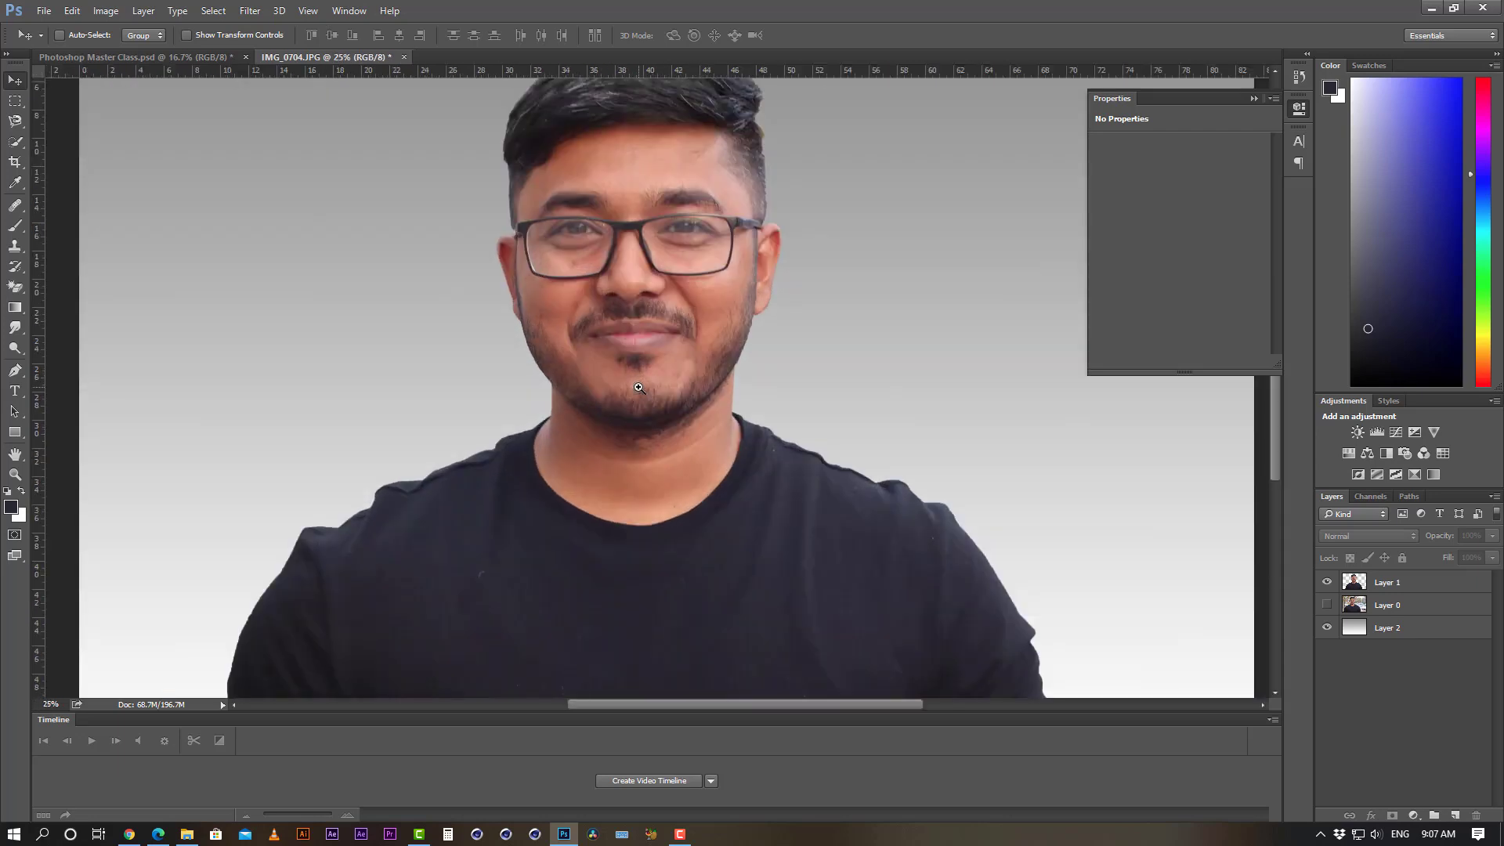
pyautogui.scroll(-3, 639, 387)
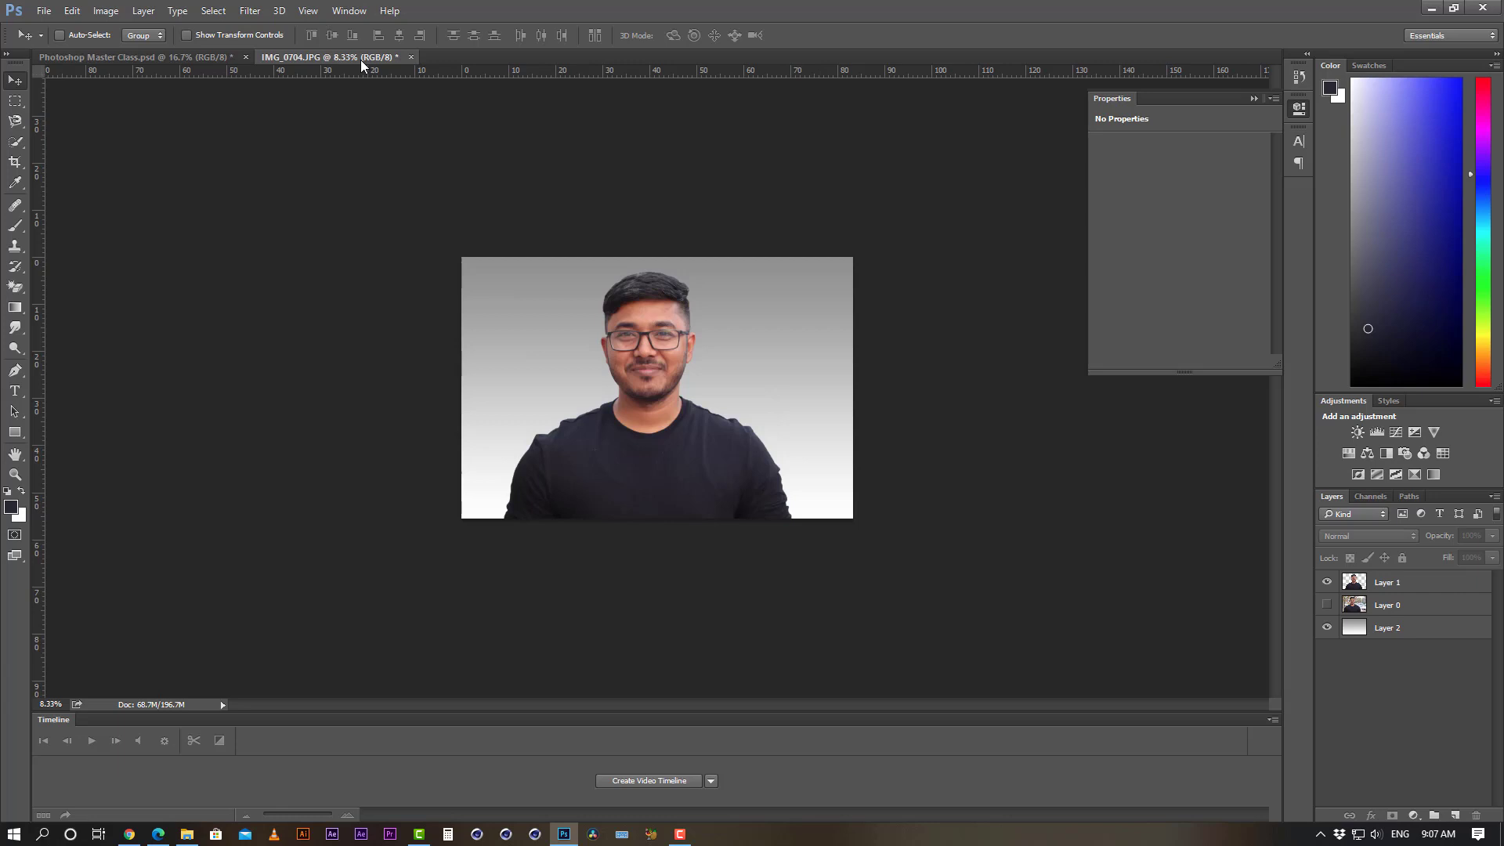
pyautogui.hotkey('ctrl', '+')
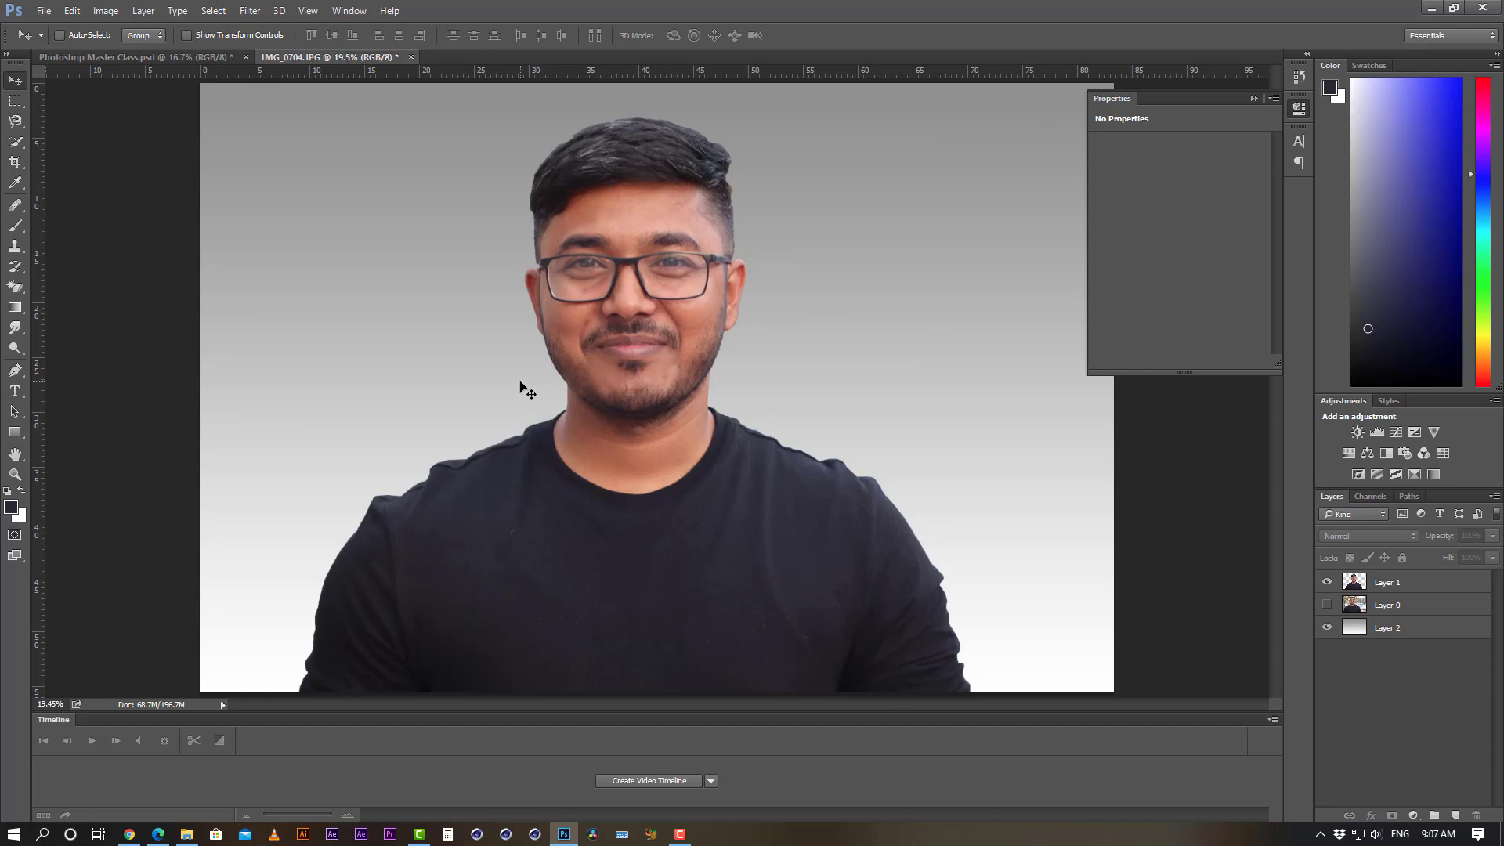
# - Examine the cutout from the chin up to the hair at 100%, and fit the whole image back on screen
pyautogui.hotkey('ctrl', '1')
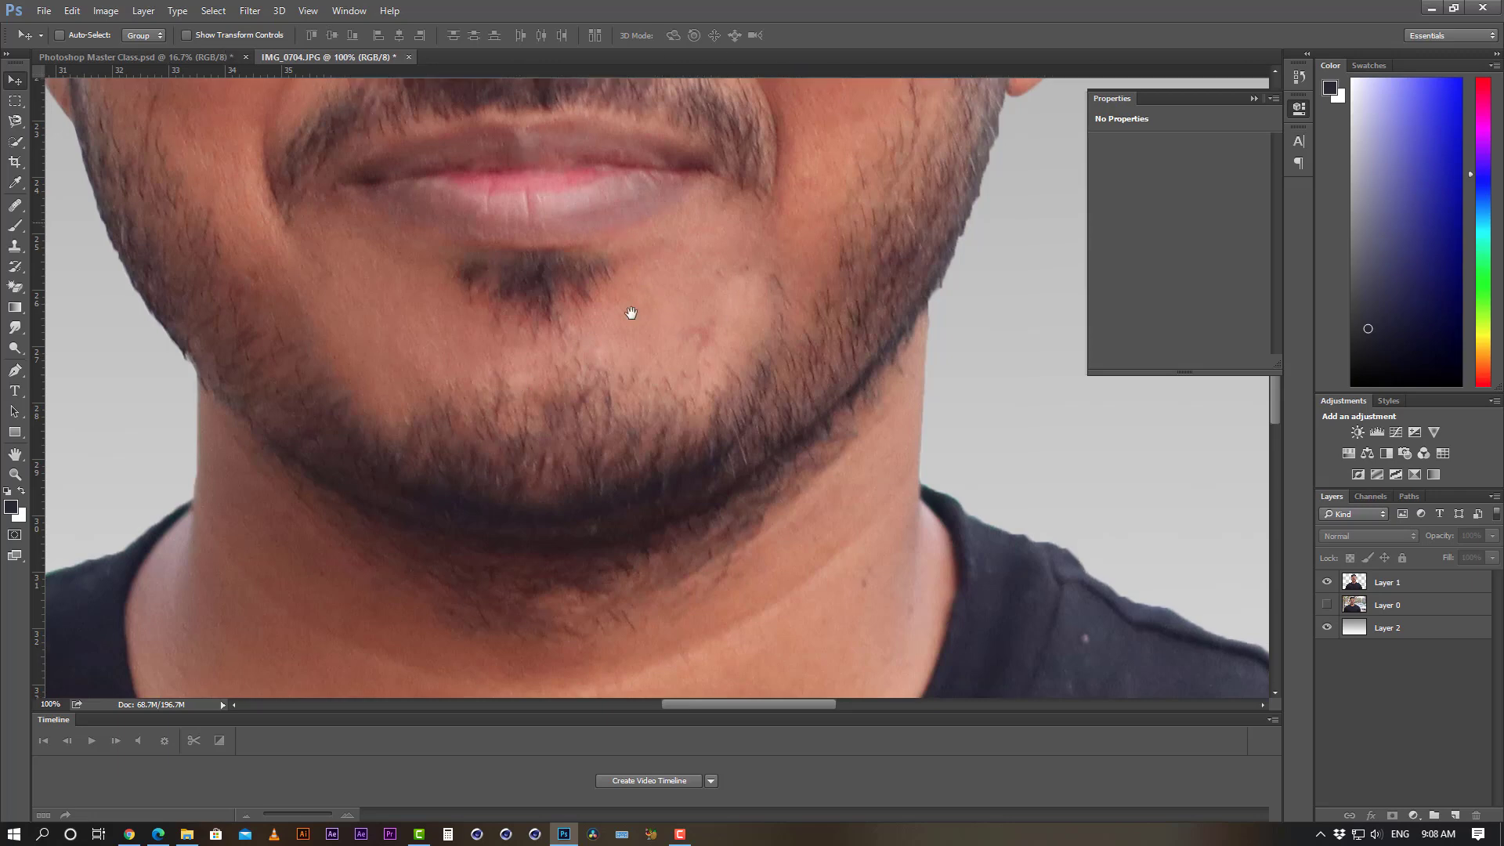
pyautogui.moveTo(624, 258); pyautogui.dragTo(638, 588)
pyautogui.moveTo(584, 208); pyautogui.dragTo(658, 430)
pyautogui.moveTo(658, 248); pyautogui.dragTo(658, 439)
pyautogui.moveTo(518, 277); pyautogui.dragTo(520, 415)
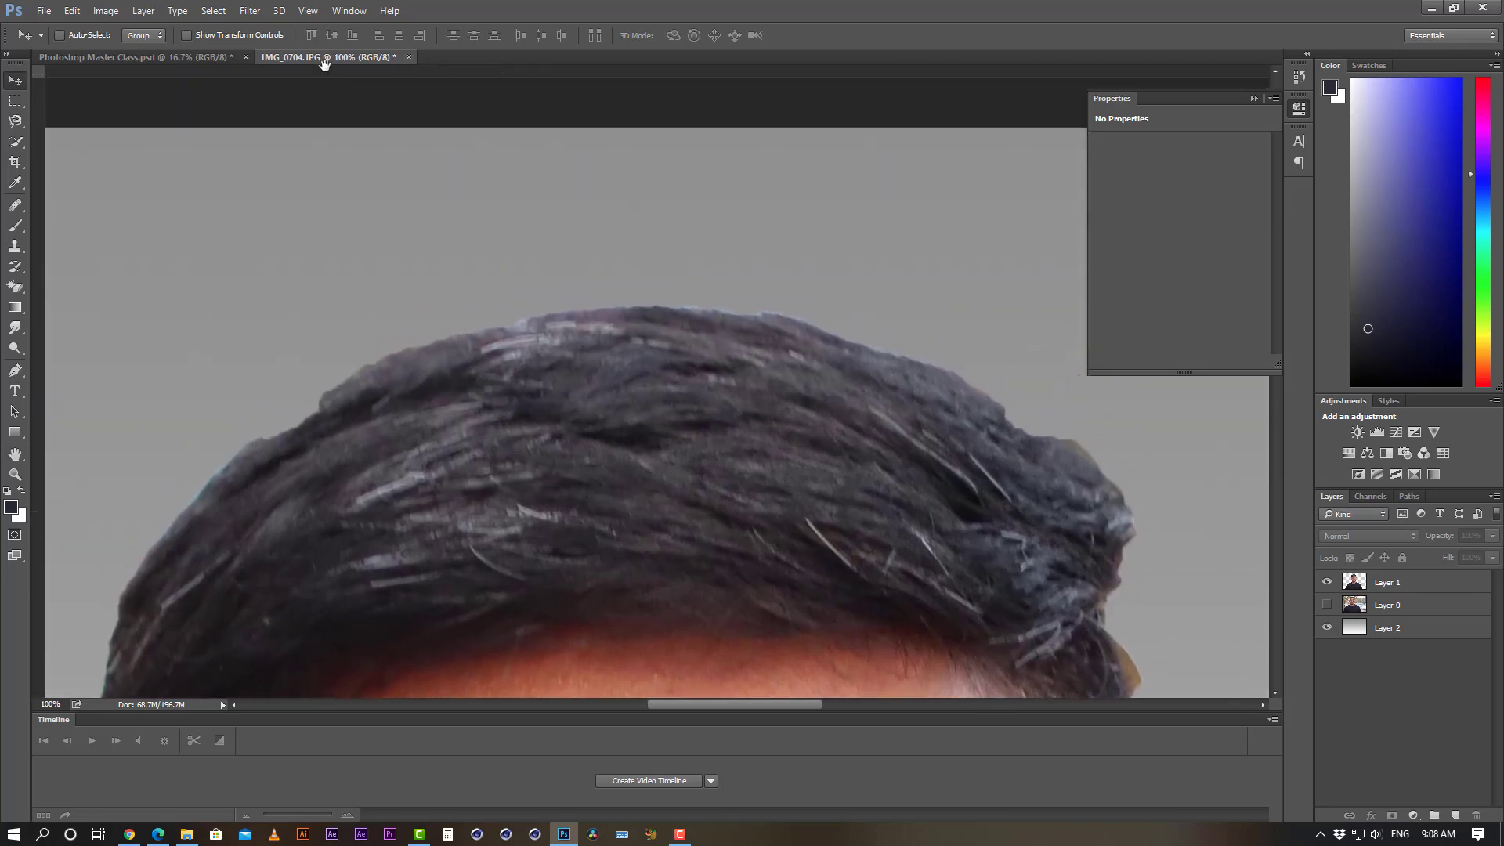
pyautogui.hotkey('ctrl', '0')
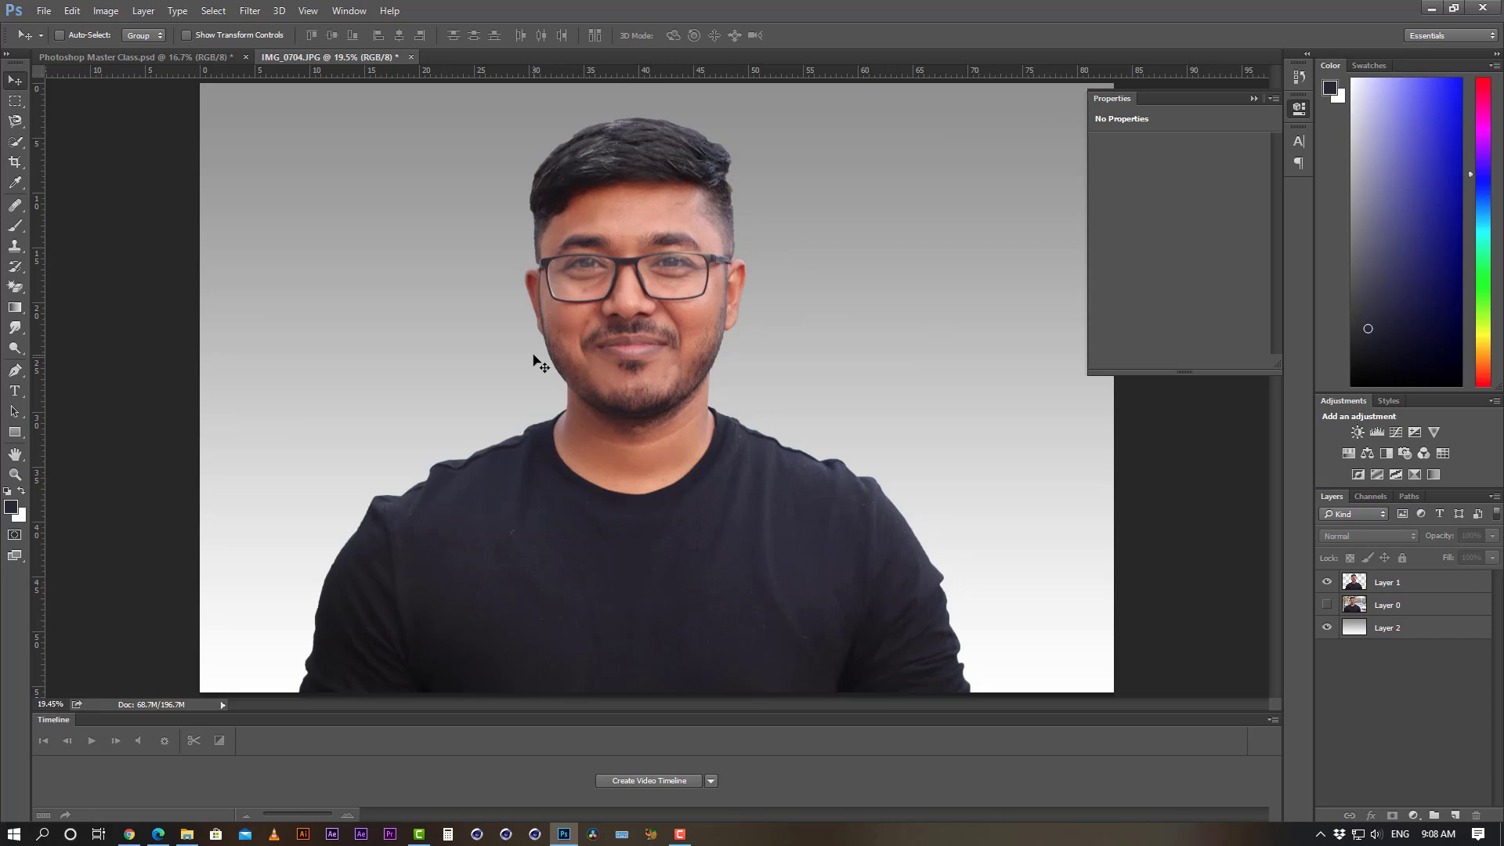
# - Start saving the document and choose the folder ! TUTORIAL PROJECT_LEARNING PROCESS > LP 2020 > 06. Photoshop Master Class on drive F
pyautogui.click(44, 11)
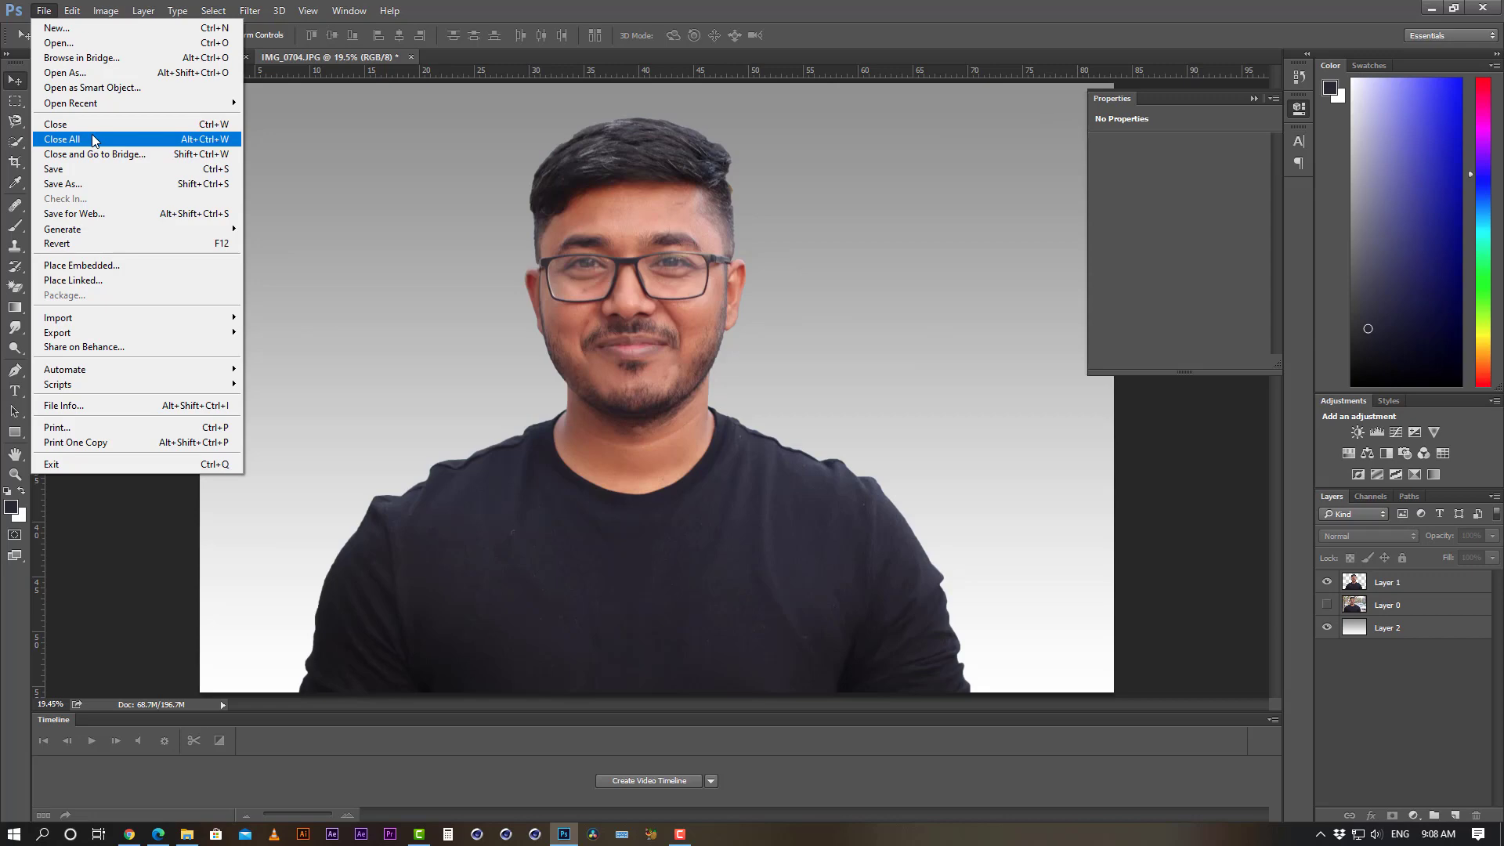
pyautogui.click(71, 170)
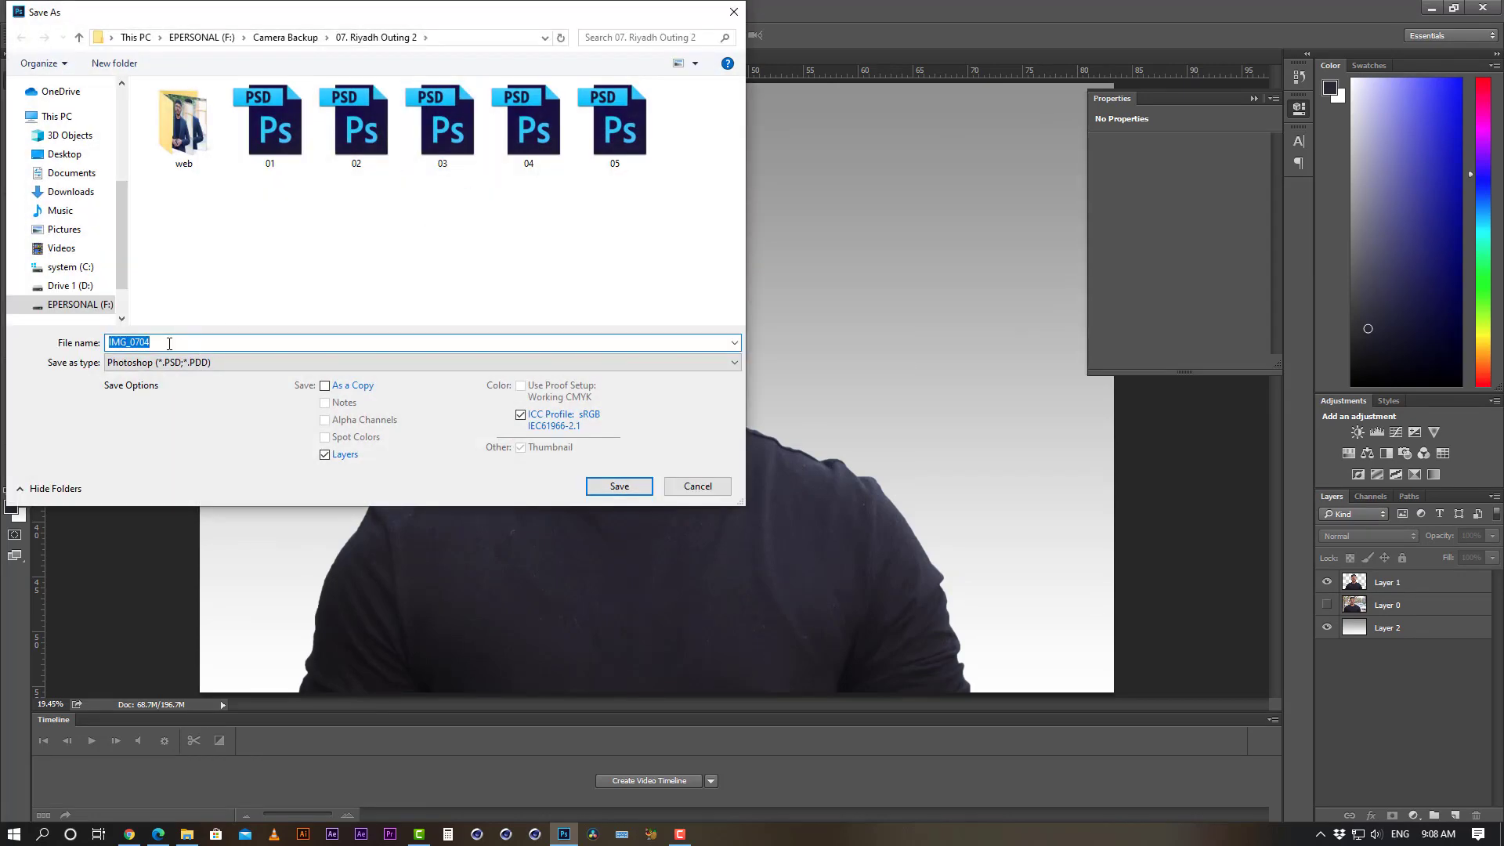
pyautogui.click(73, 306)
pyautogui.doubleClick(188, 143)
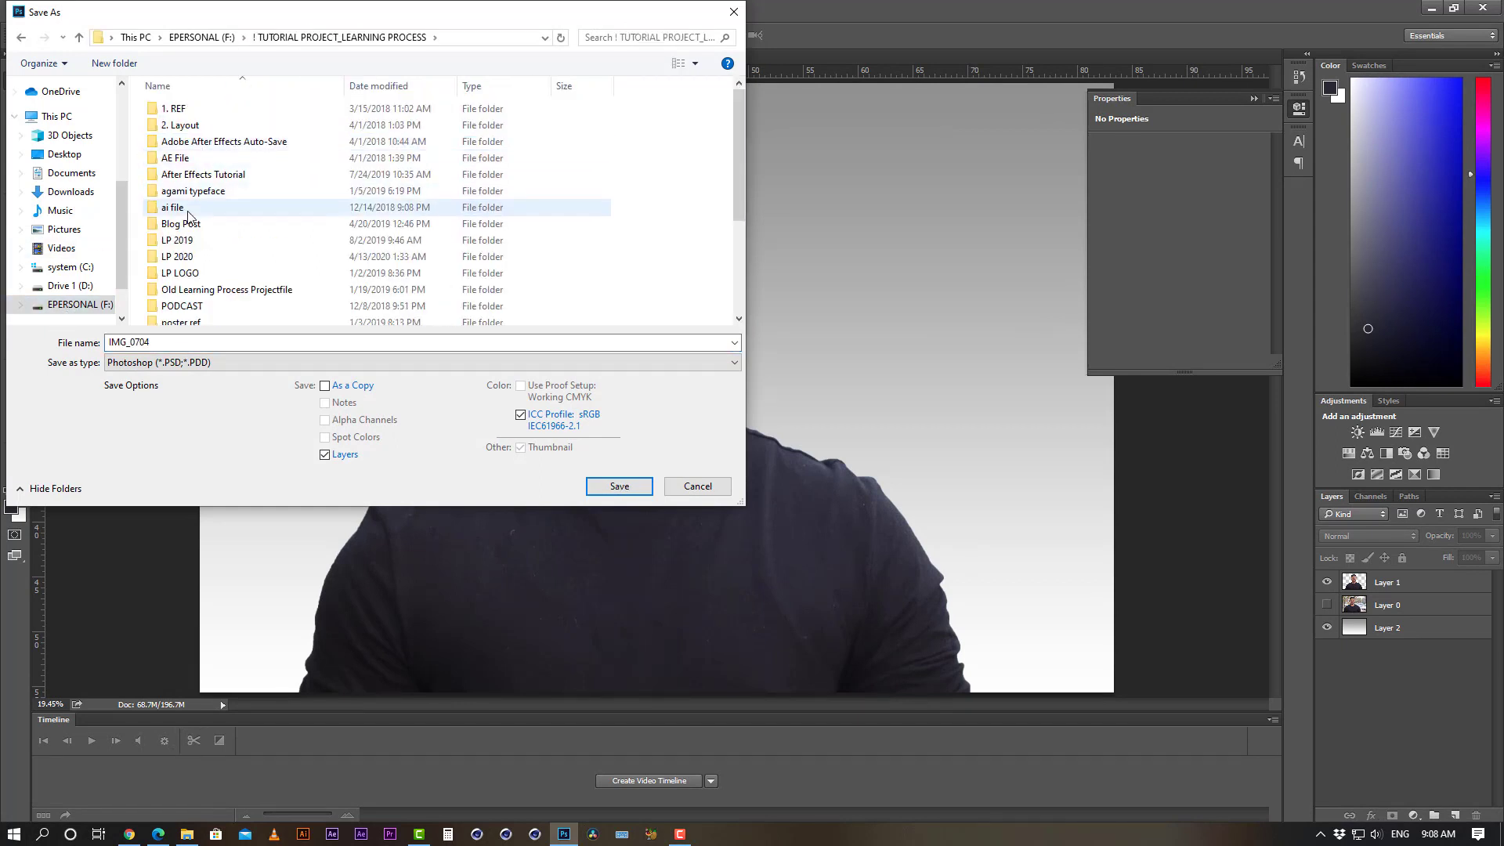
pyautogui.doubleClick(179, 256)
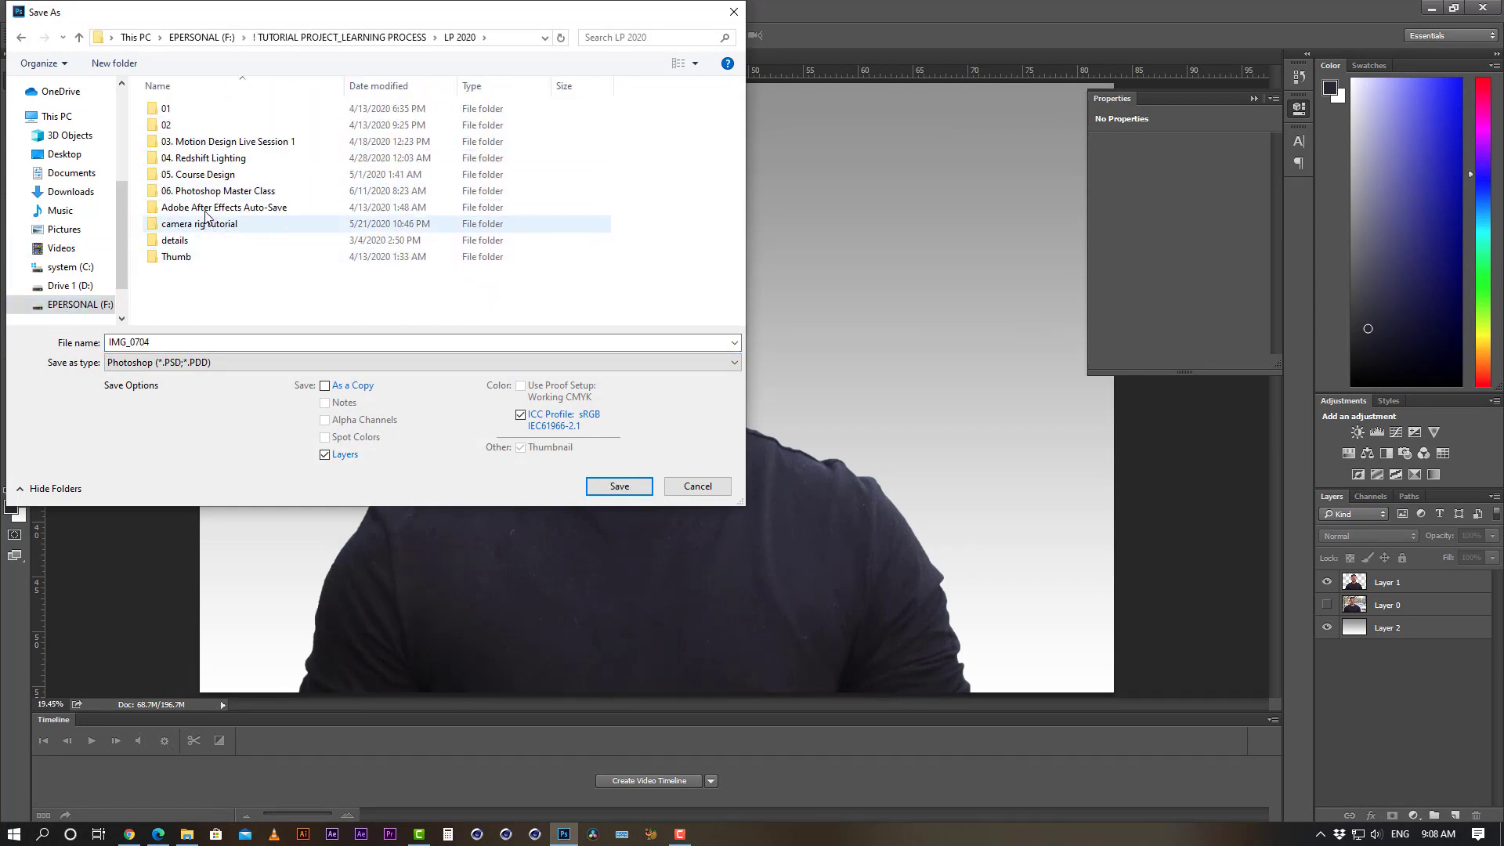
pyautogui.doubleClick(203, 196)
# - Save the document as a layered PSD named "Photoshop Master Class_remove Background", basing the name on the existing file
pyautogui.click(203, 149)
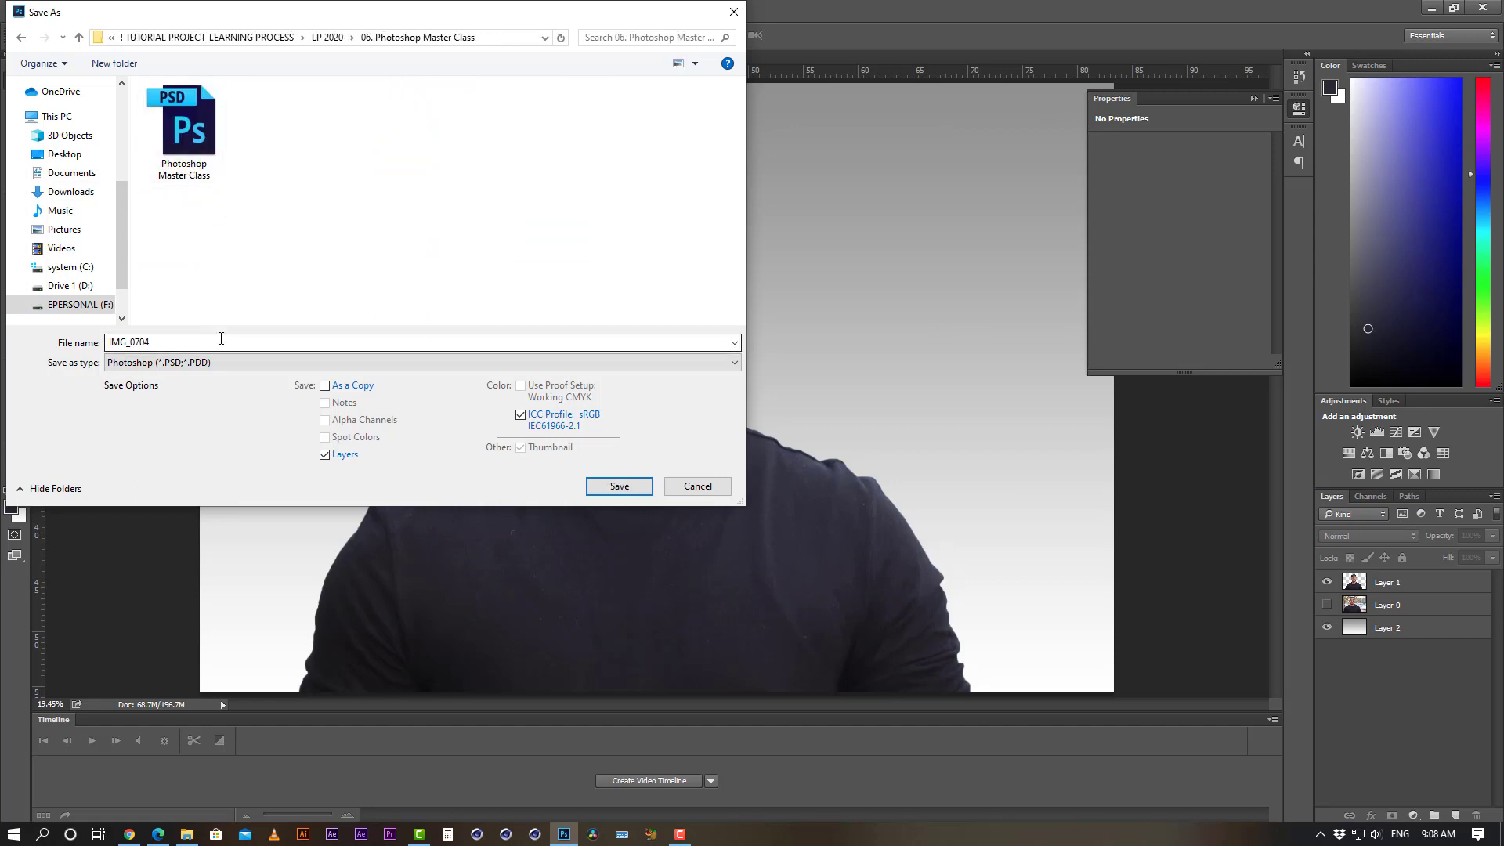
pyautogui.click(306, 341)
pyautogui.click(306, 345)
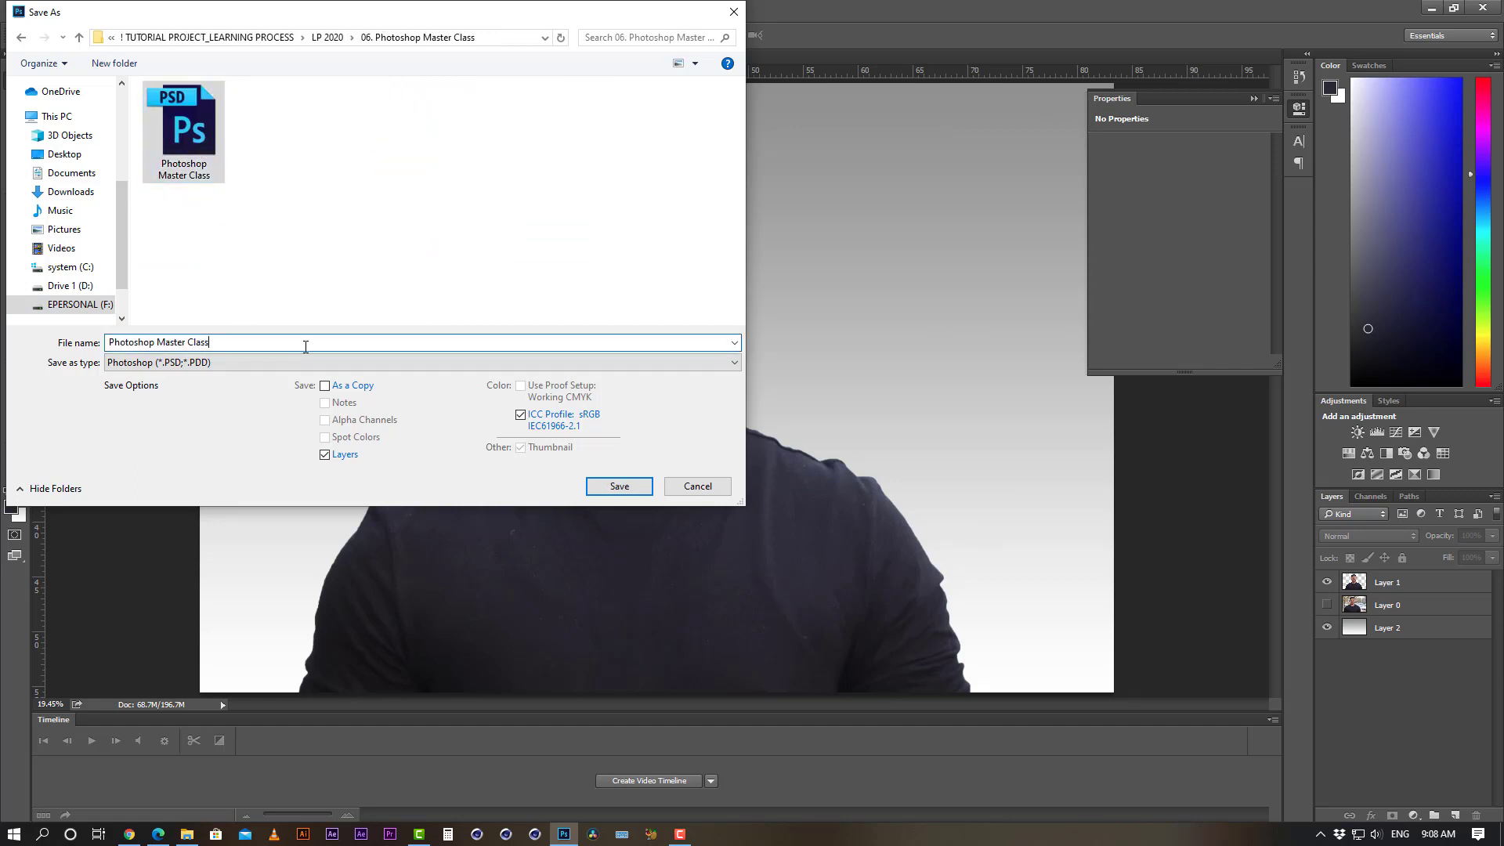
pyautogui.press('BackSpace')
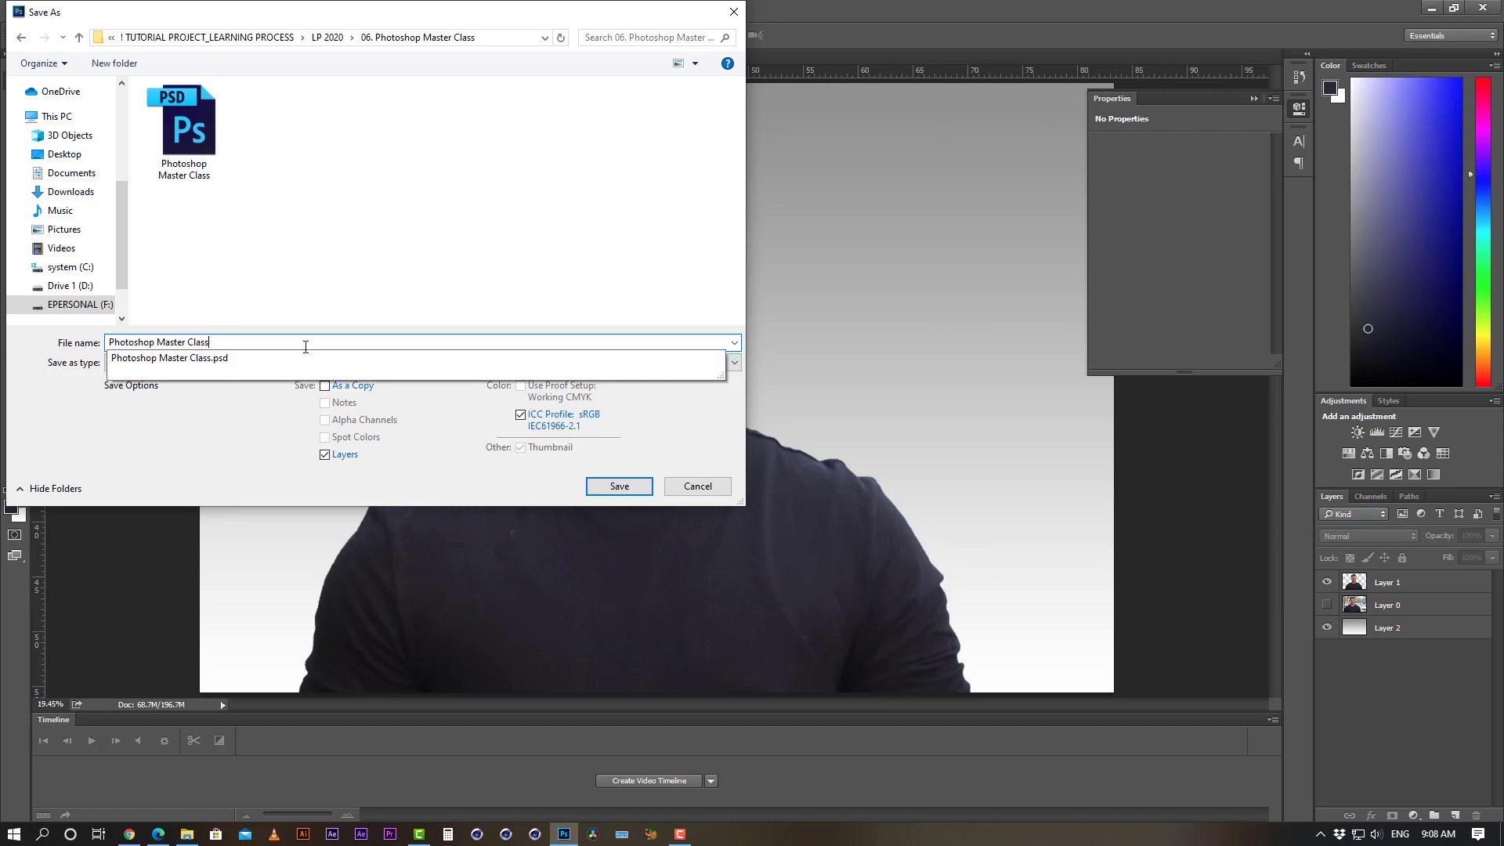
pyautogui.write('_remove ')
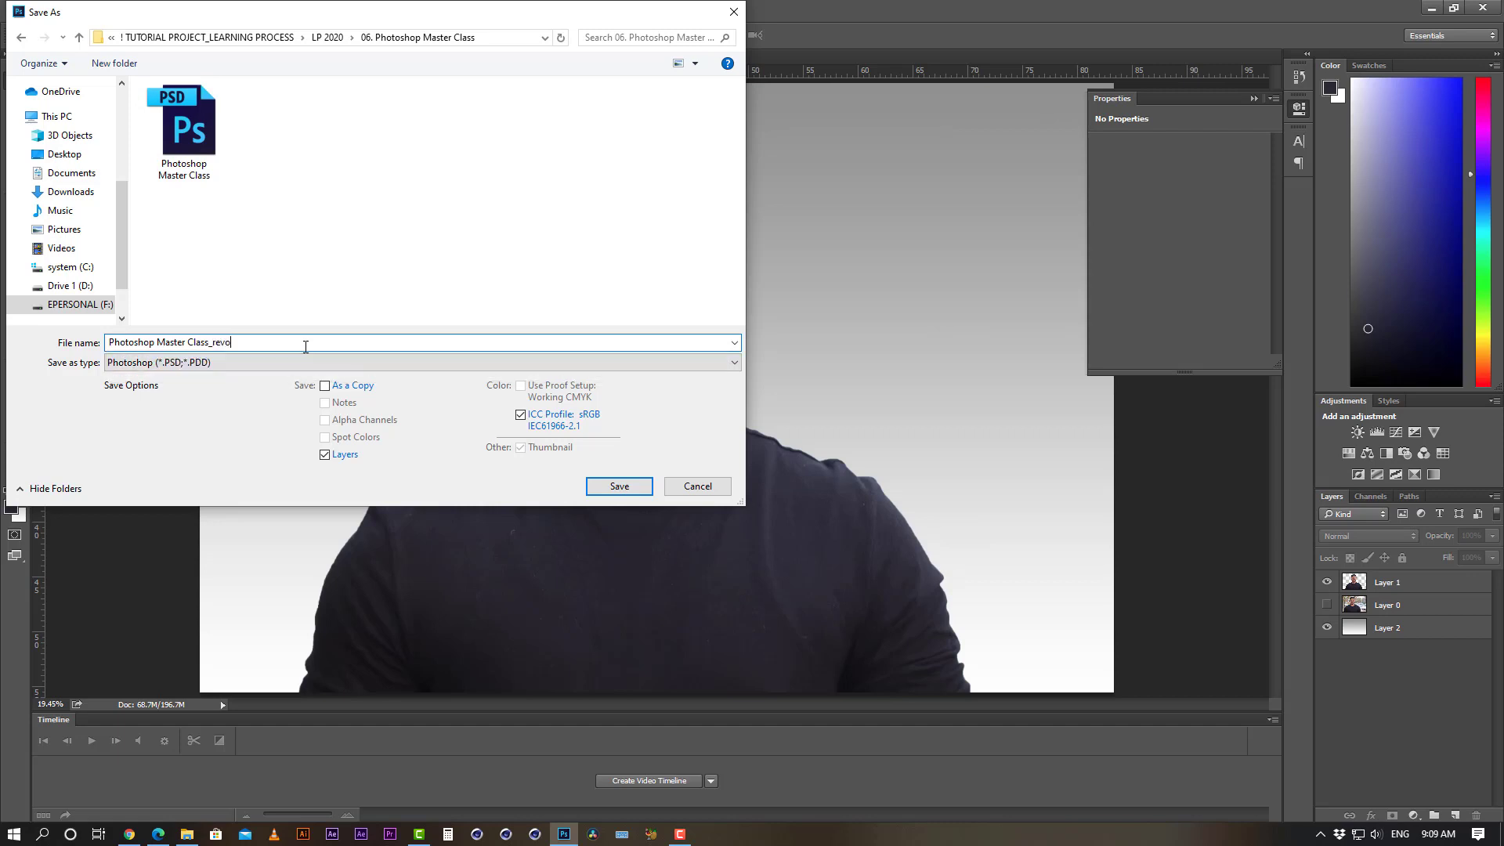
pyautogui.write('Background')
pyautogui.press('Return')
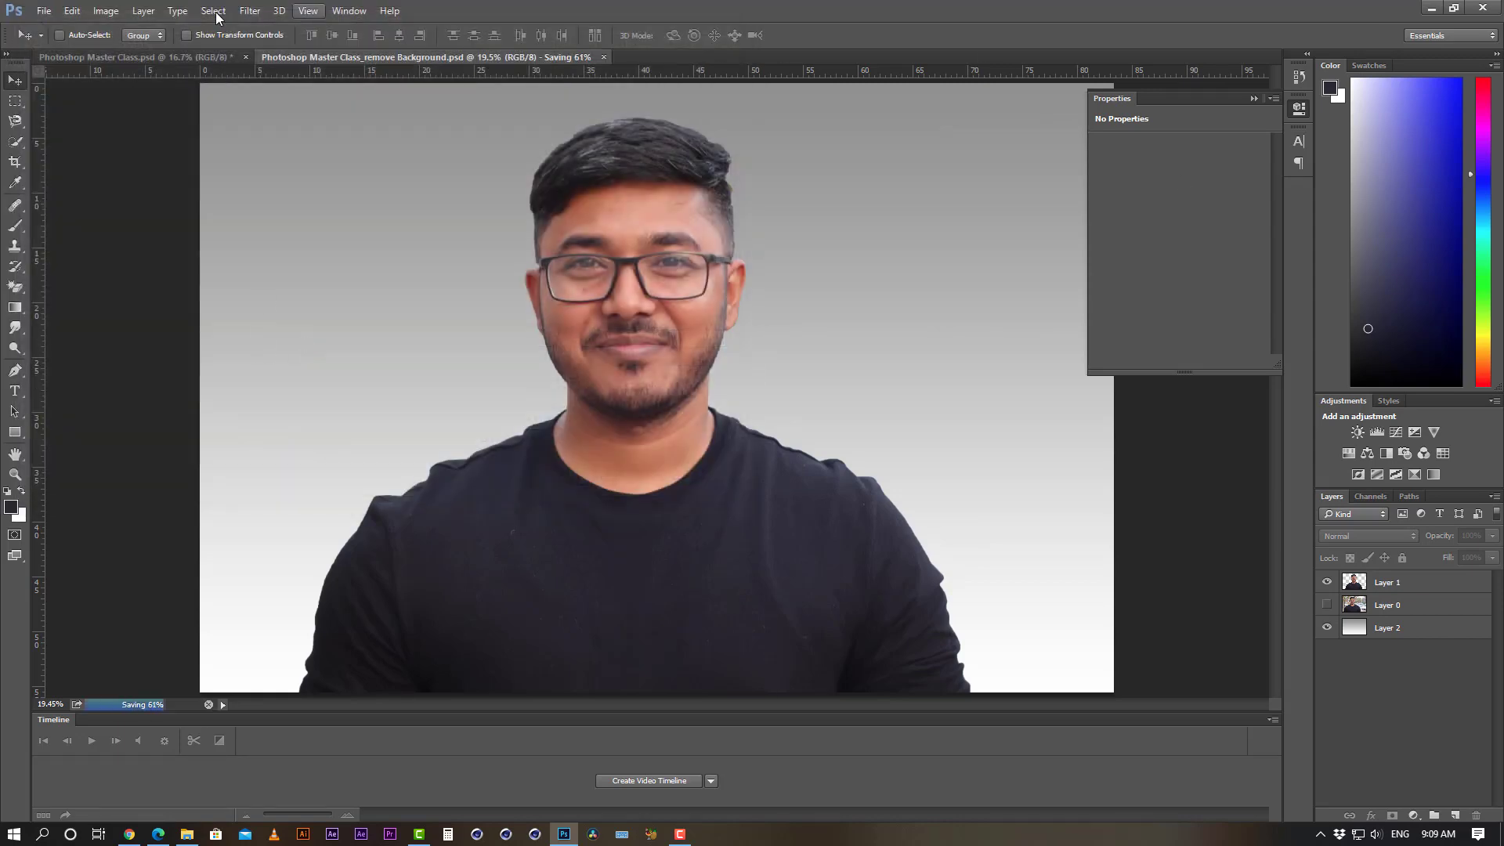
pyautogui.click(44, 11)
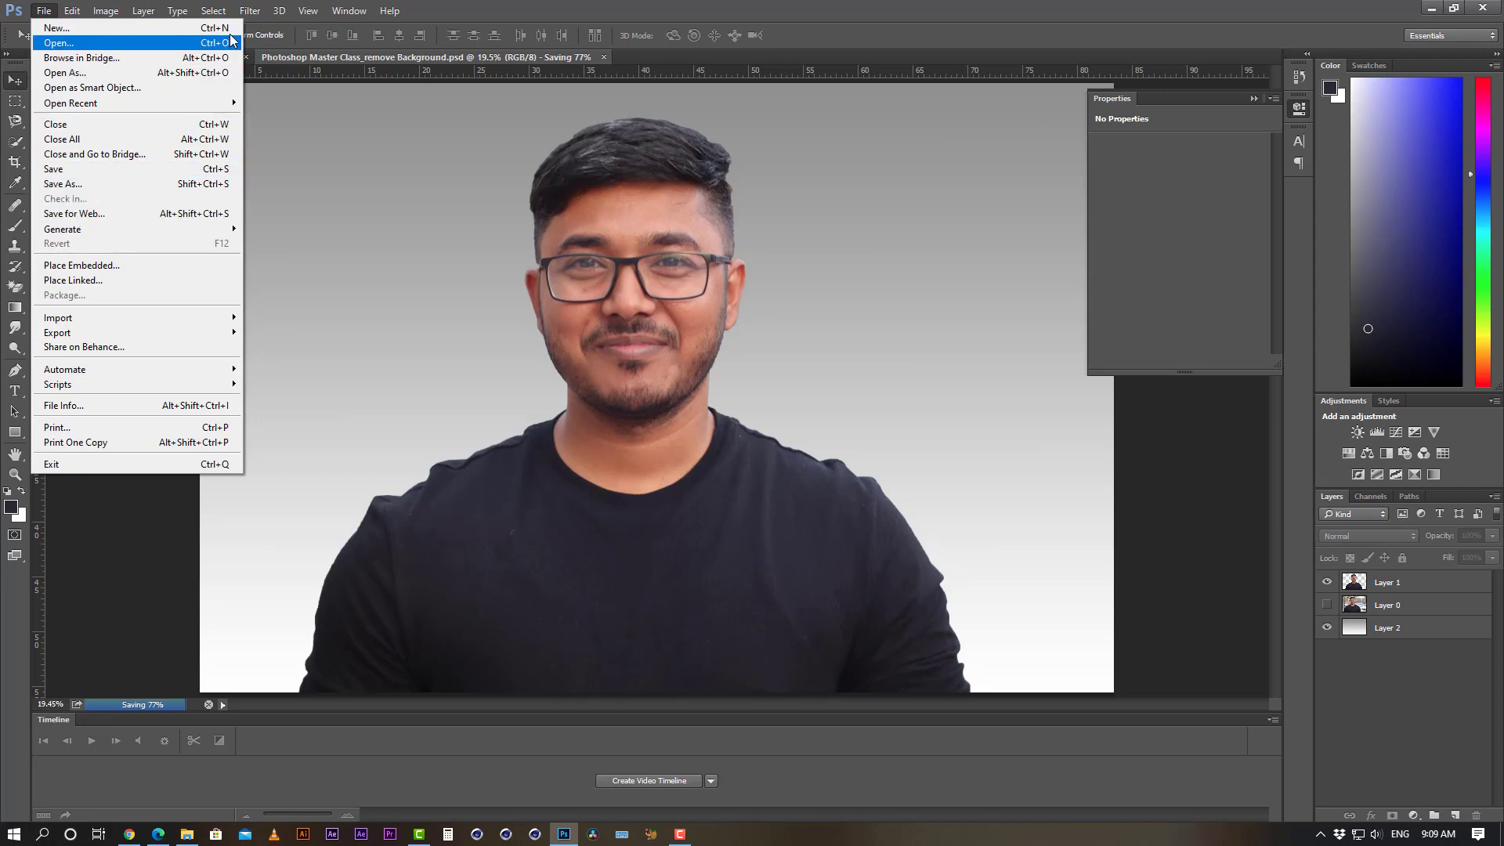
pyautogui.moveTo(44, 11)
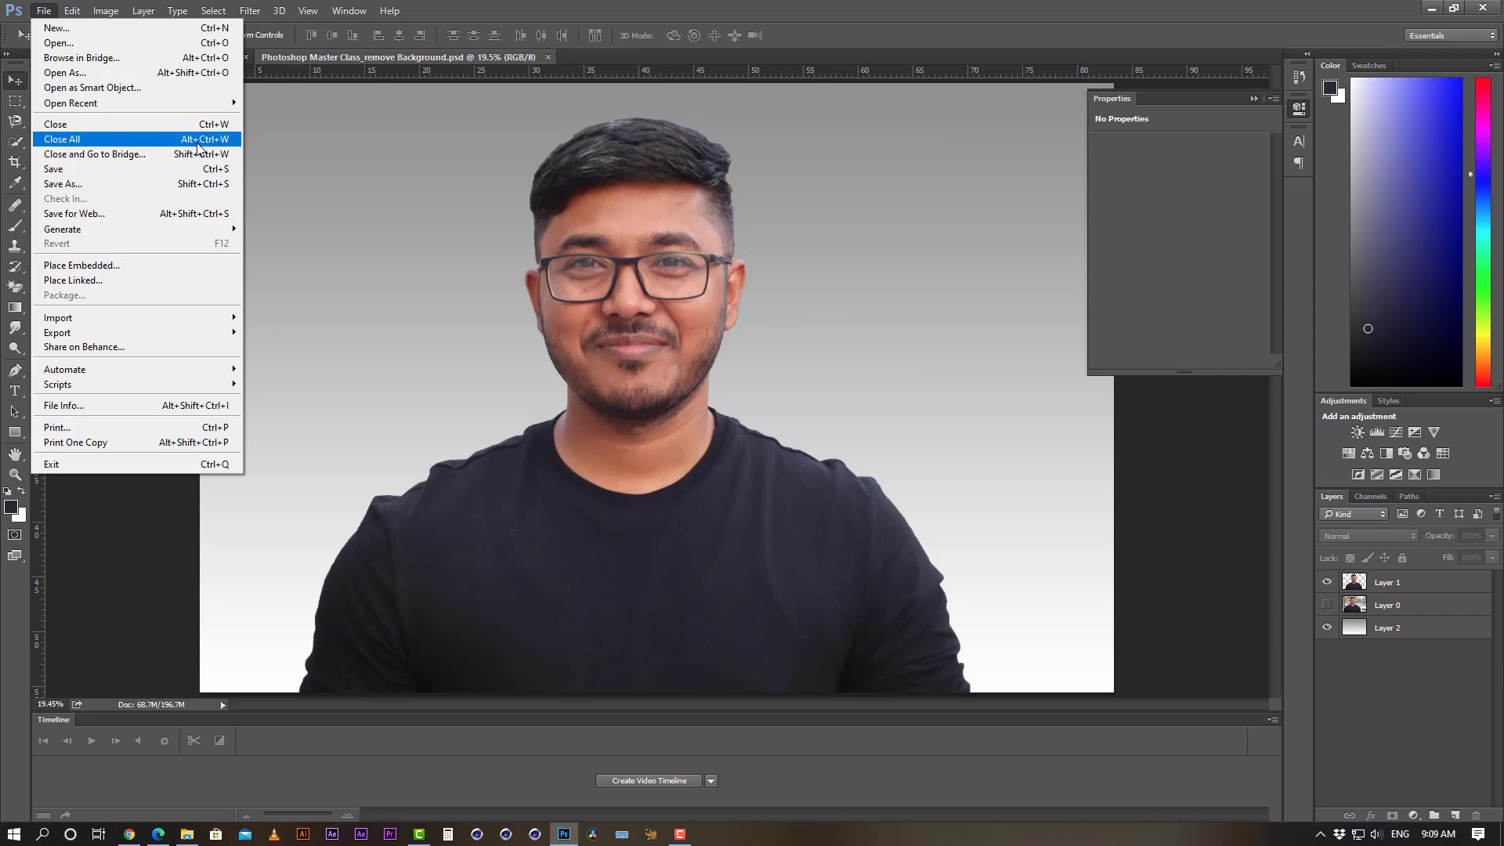
pyautogui.press('Escape')
pyautogui.press('Escape')
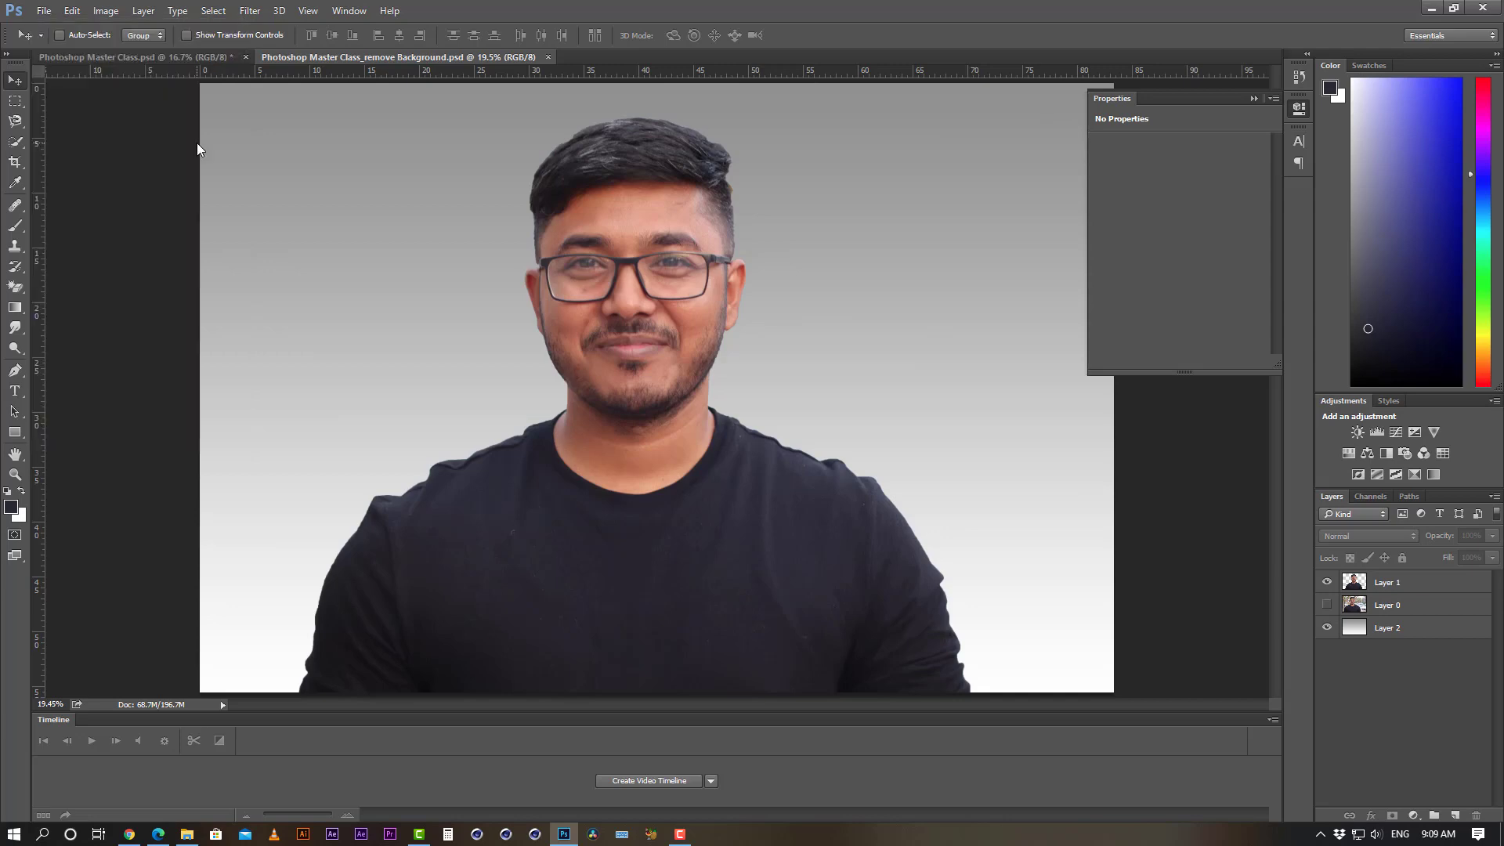
# - Open the Save for Web export for the finished composite
pyautogui.click(43, 10)
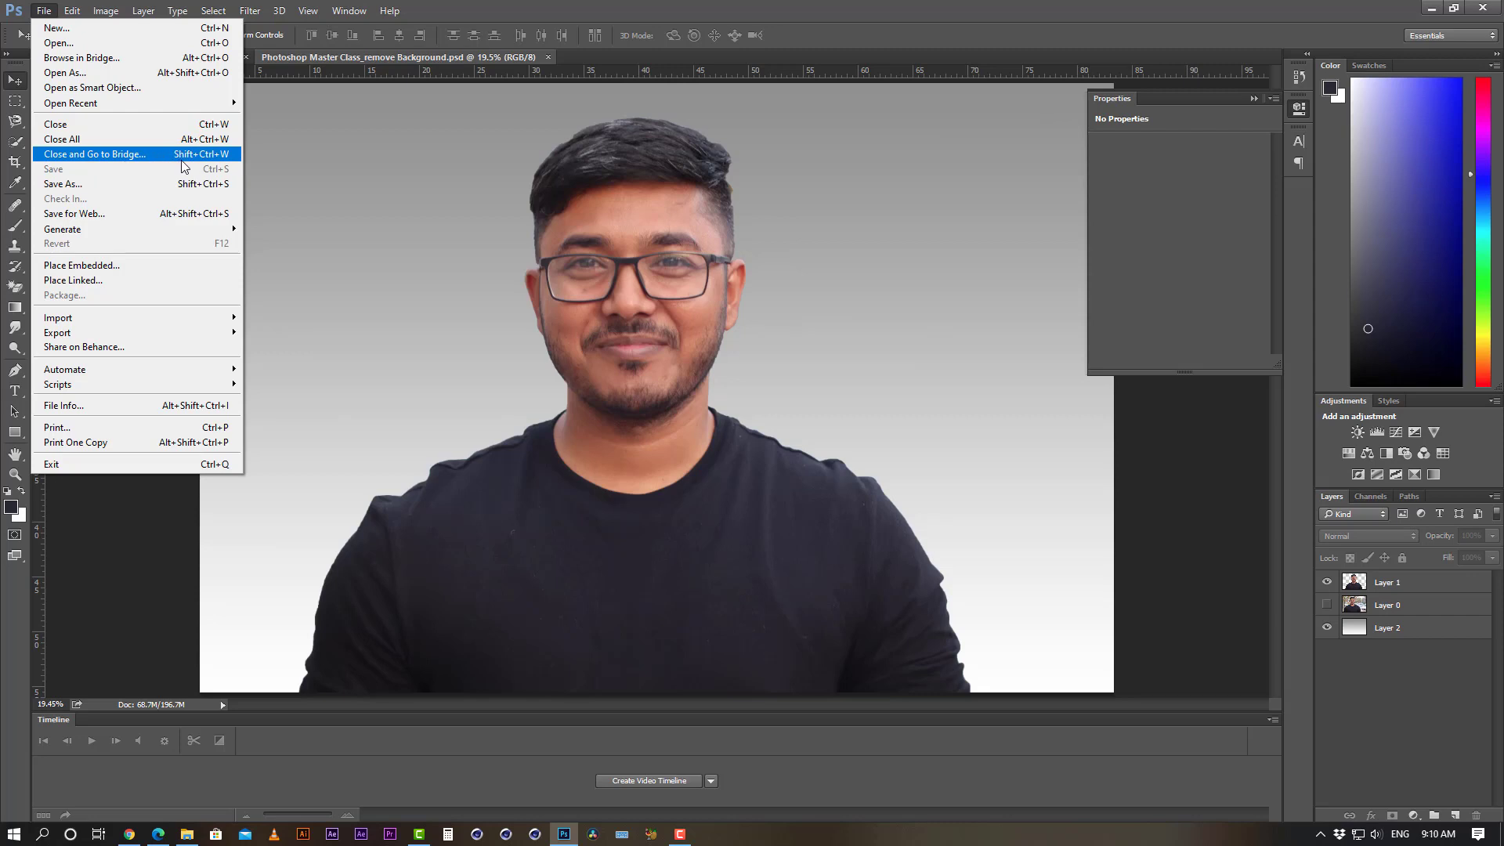
pyautogui.click(112, 217)
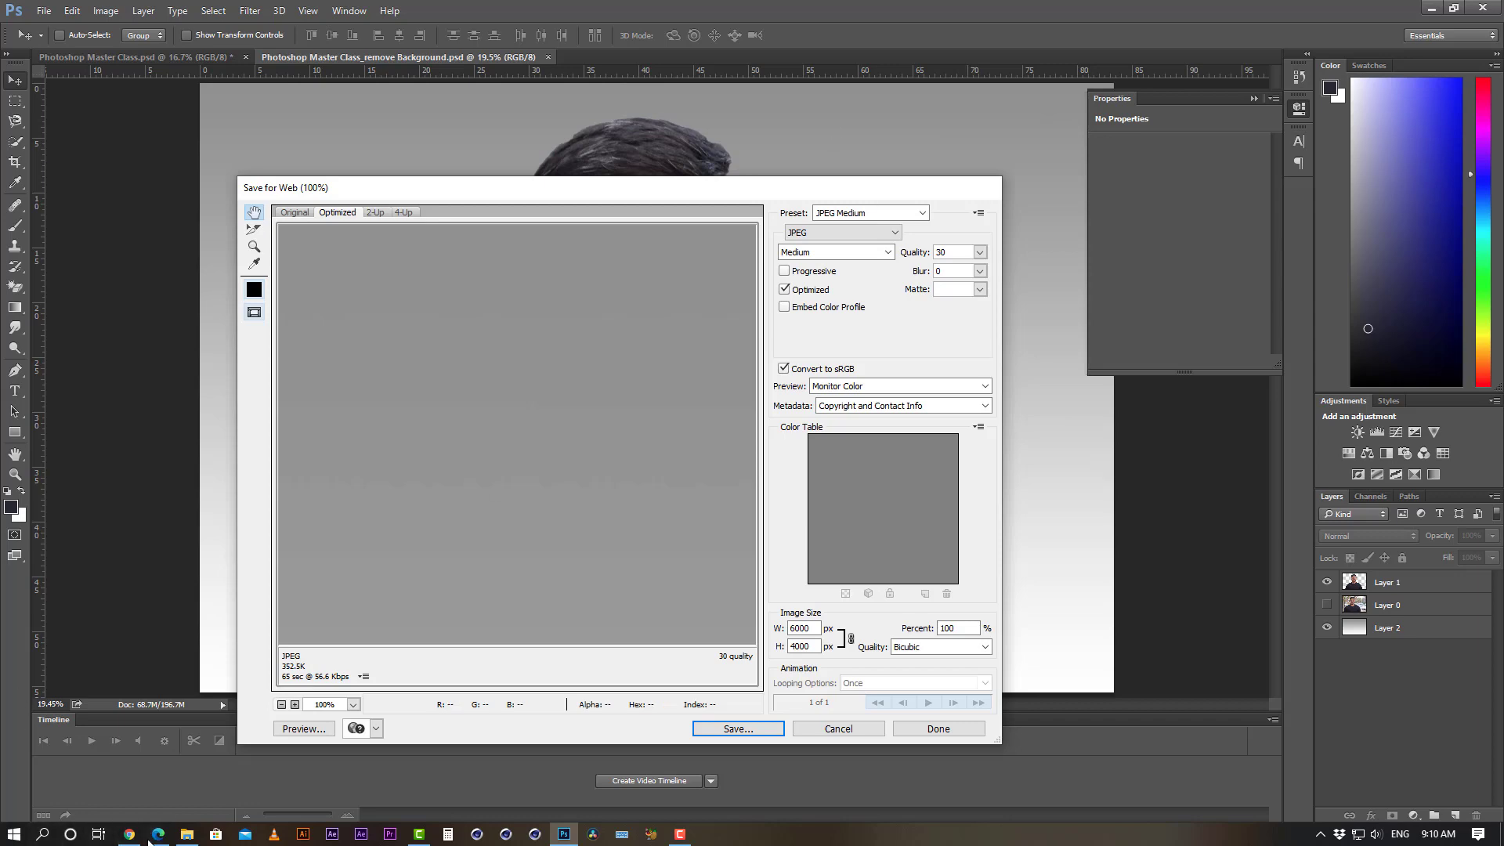
# - Switch to File Explorer and locate the original photo IMG_0704 in Camera Backup > 07. Riyadh Outing 2 on drive F
pyautogui.click(196, 838)
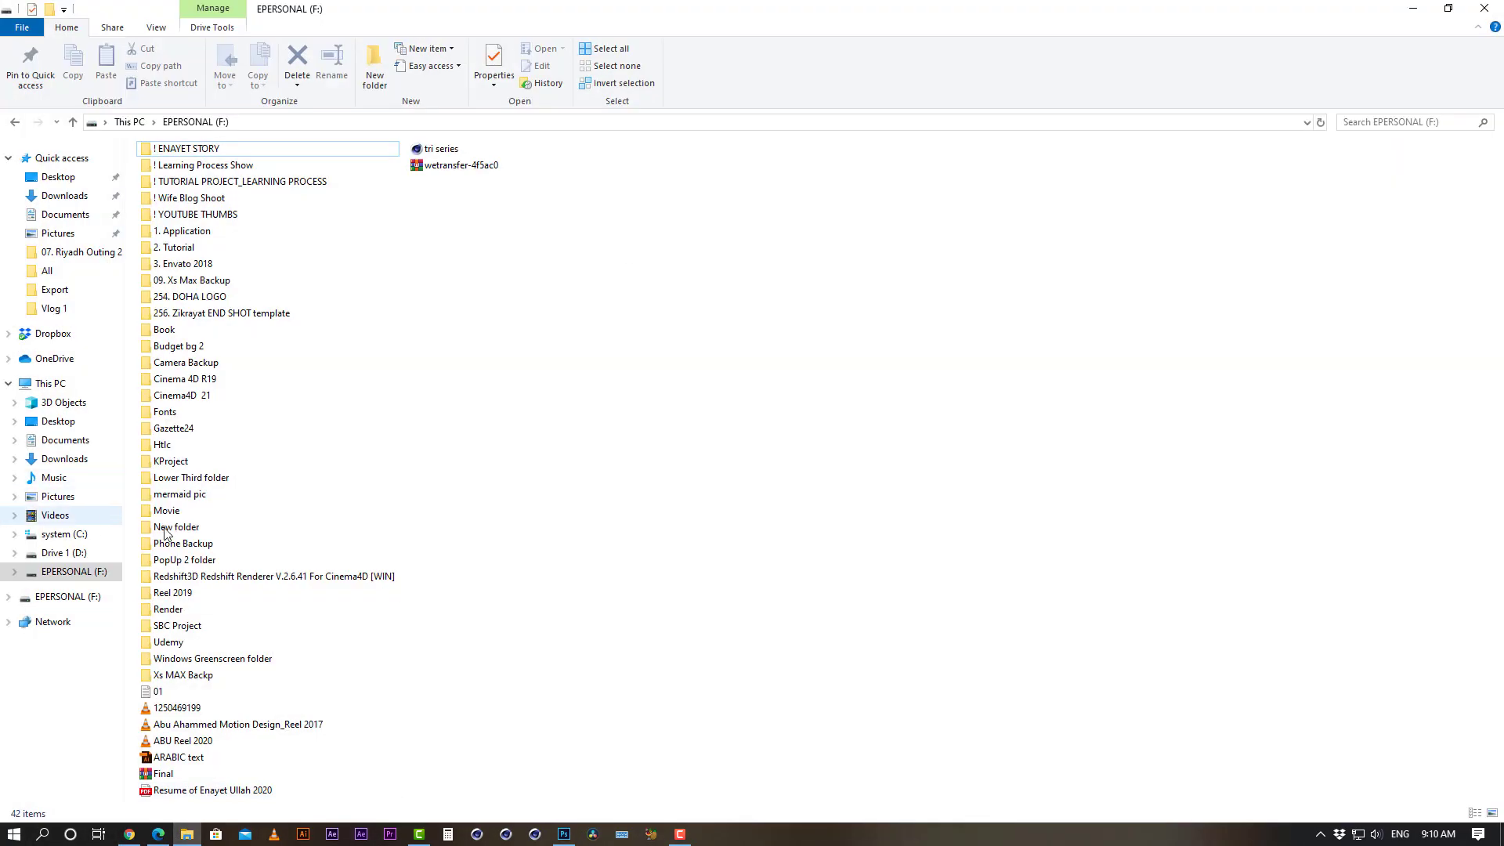
pyautogui.doubleClick(188, 363)
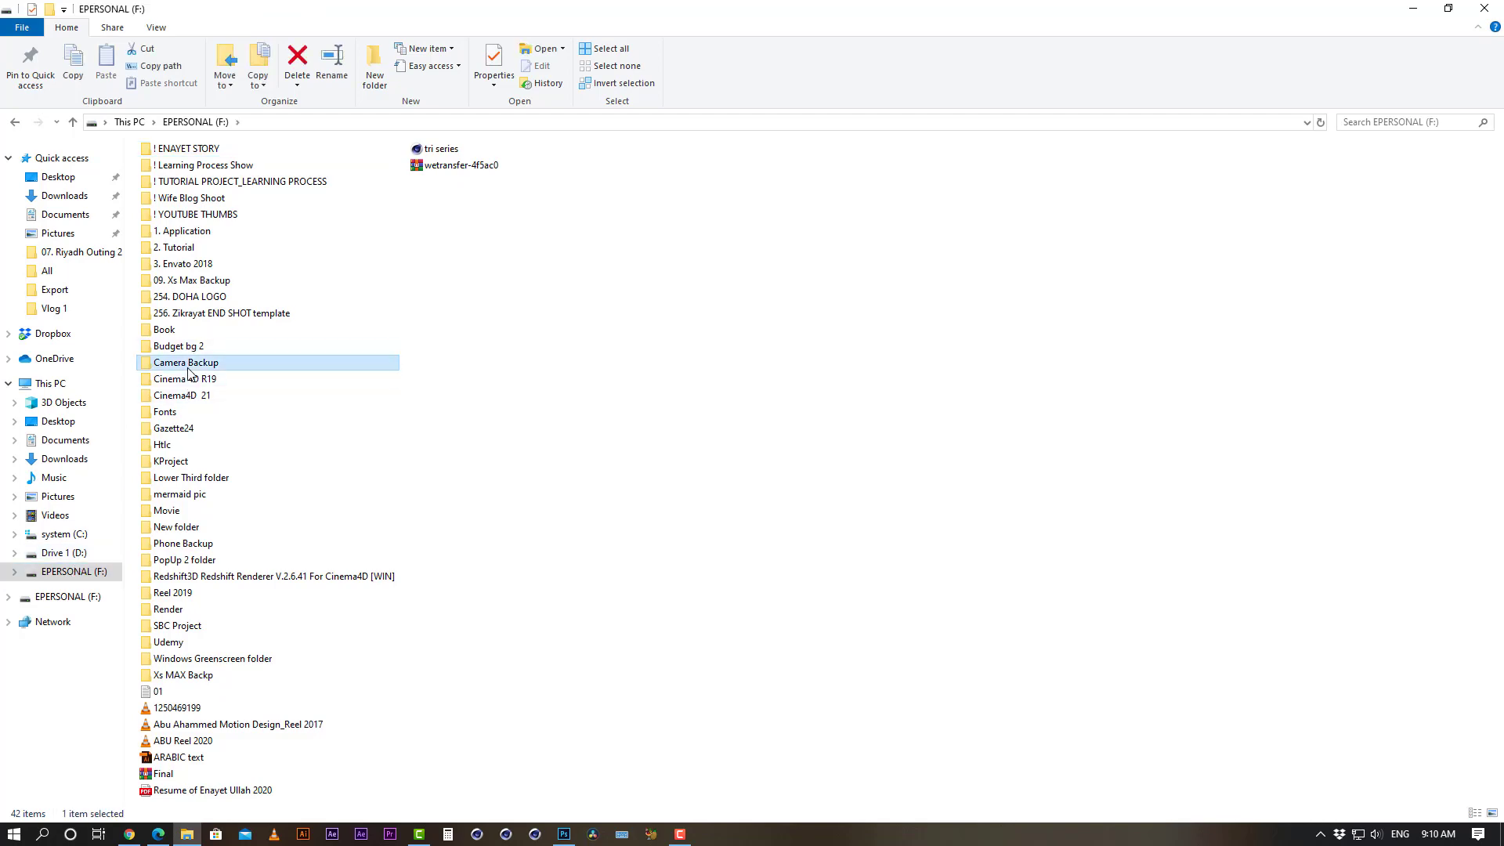
pyautogui.doubleClick(196, 268)
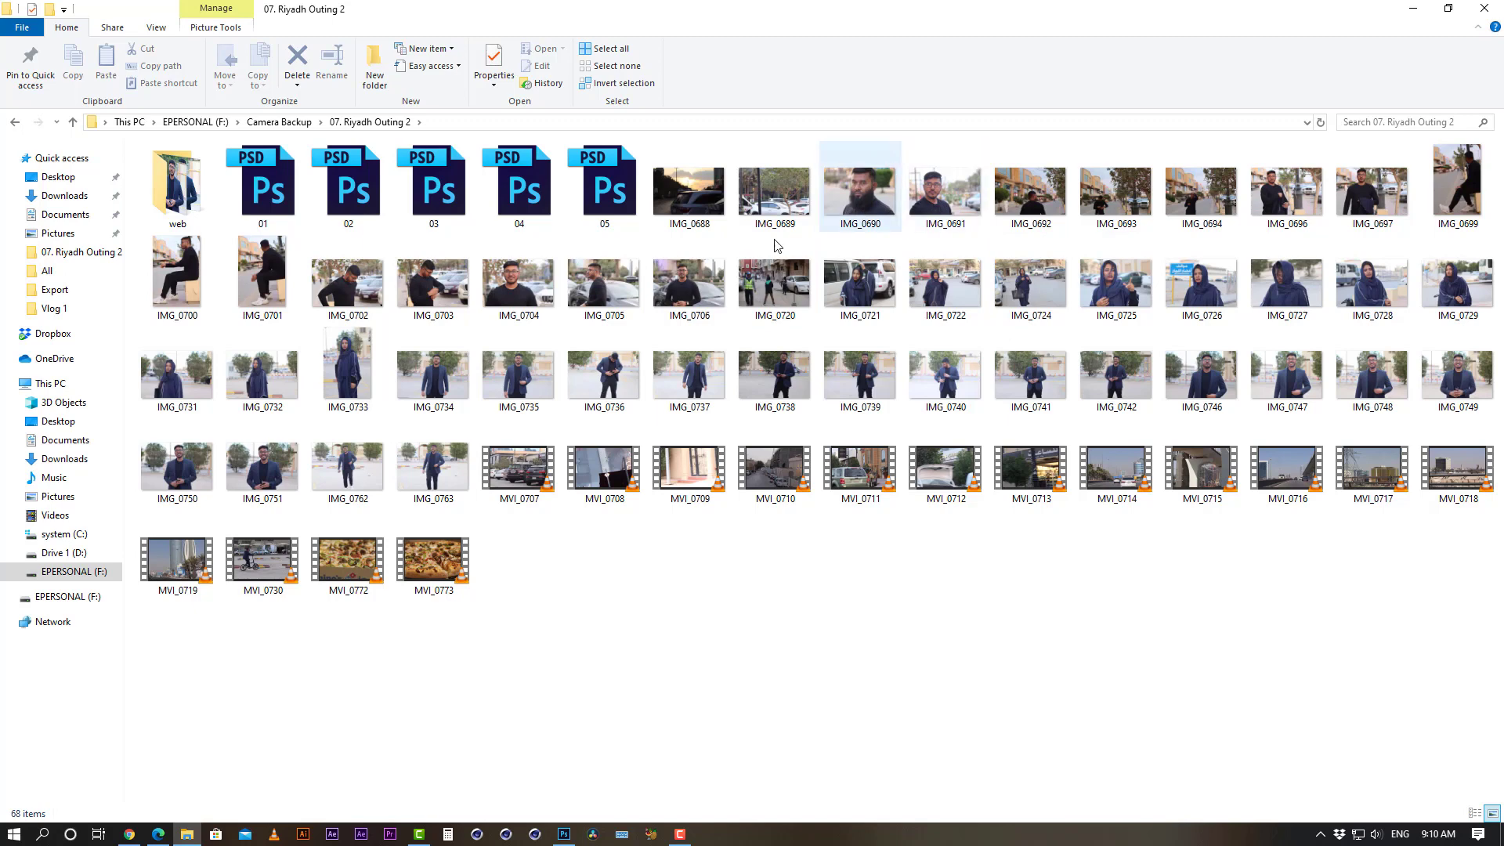
pyautogui.click(499, 284)
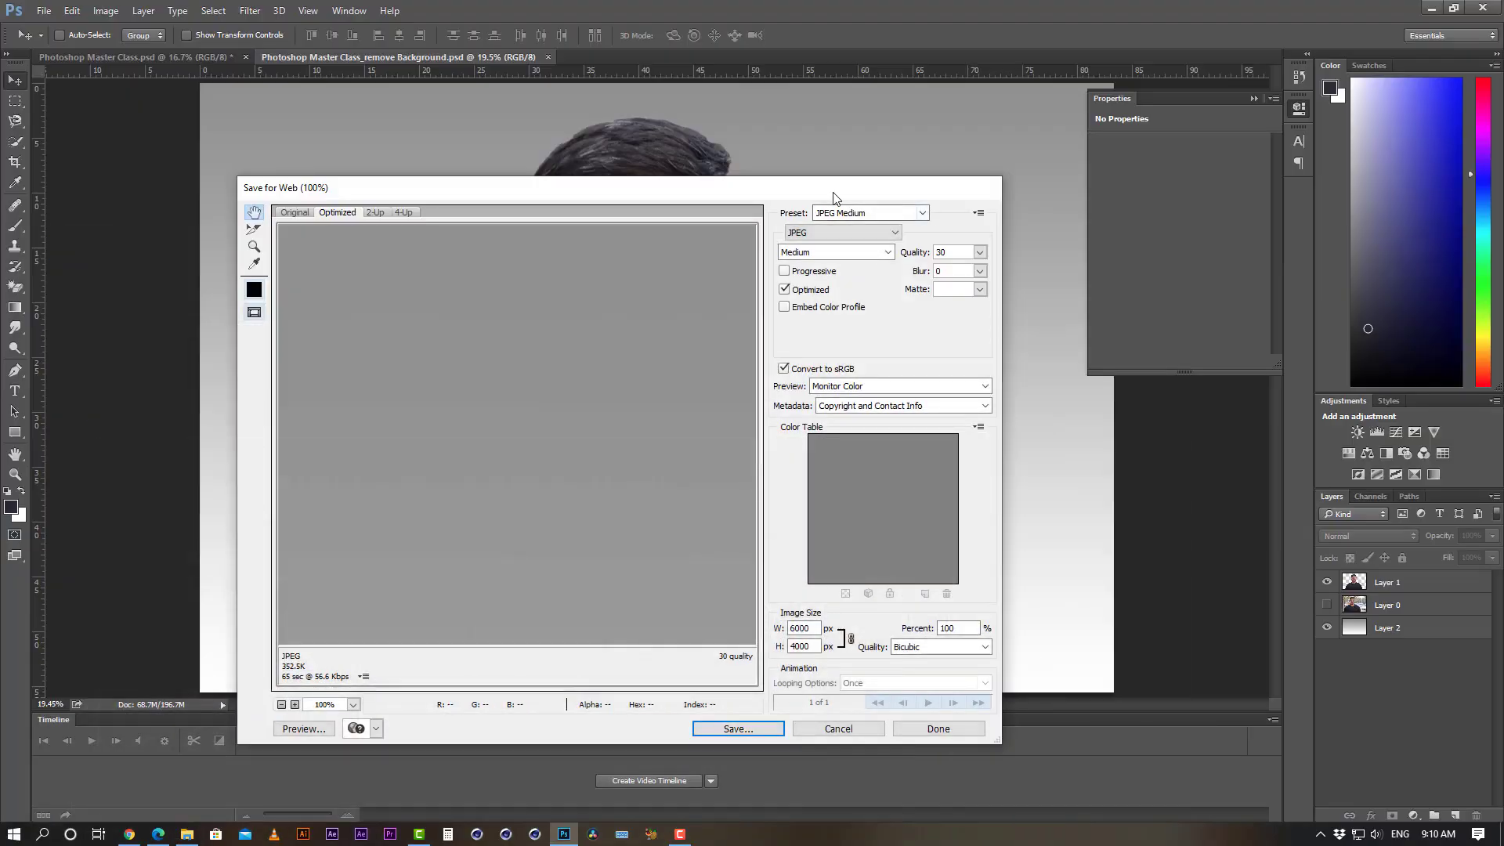
# - Try the High and Low JPEG quality presets and a custom quality of 7 in the web export, and cancel it
pyautogui.moveTo(832, 190)
pyautogui.mouseDown()
pyautogui.moveTo(795, 177)
pyautogui.moveTo(832, 185)
pyautogui.moveTo(867, 134)
pyautogui.moveTo(861, 192)
pyautogui.moveTo(853, 169)
pyautogui.mouseUp()
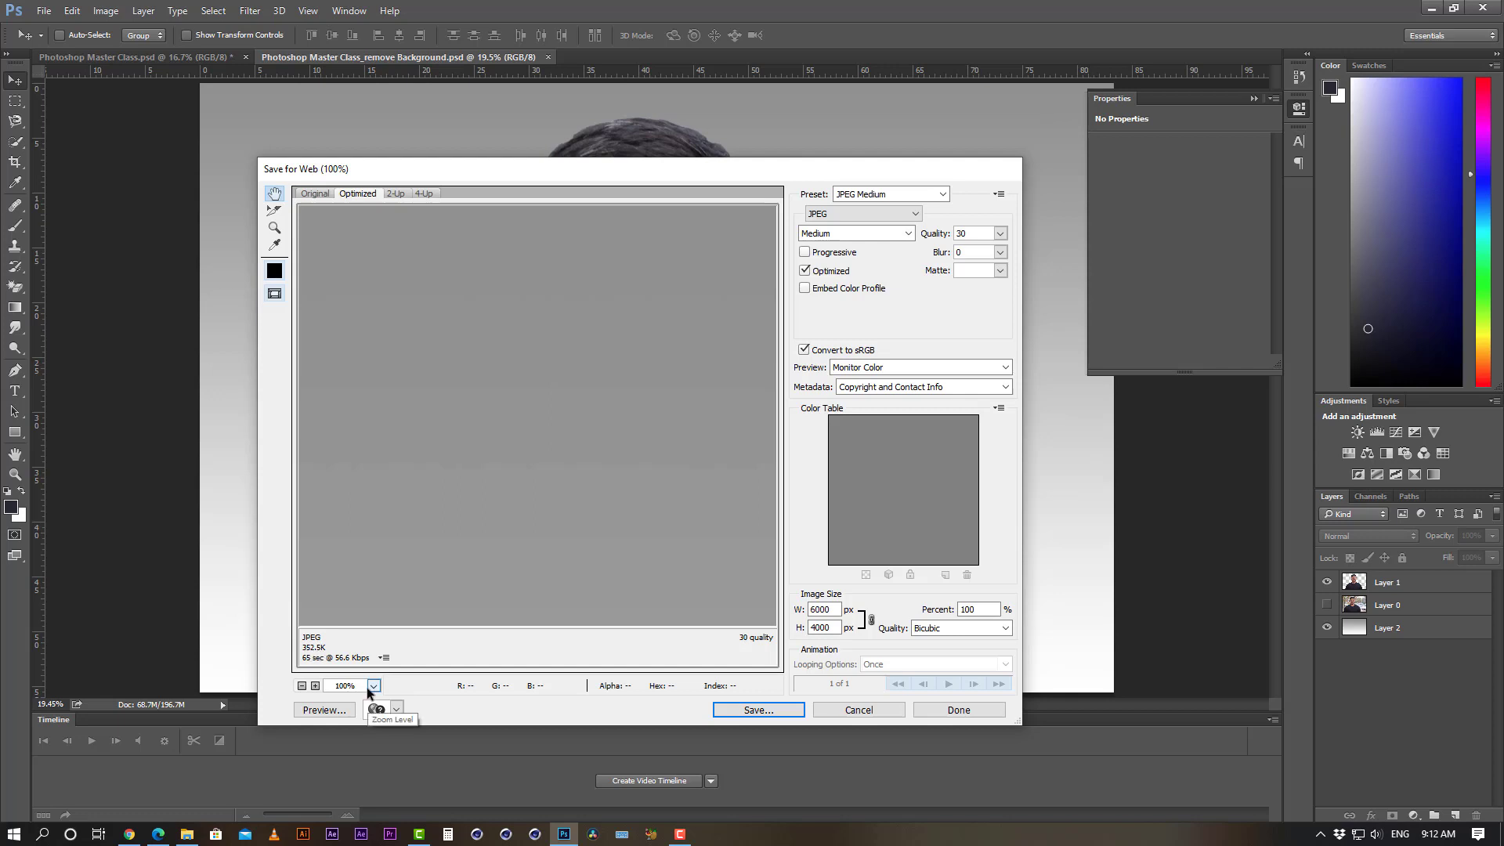
pyautogui.click(902, 235)
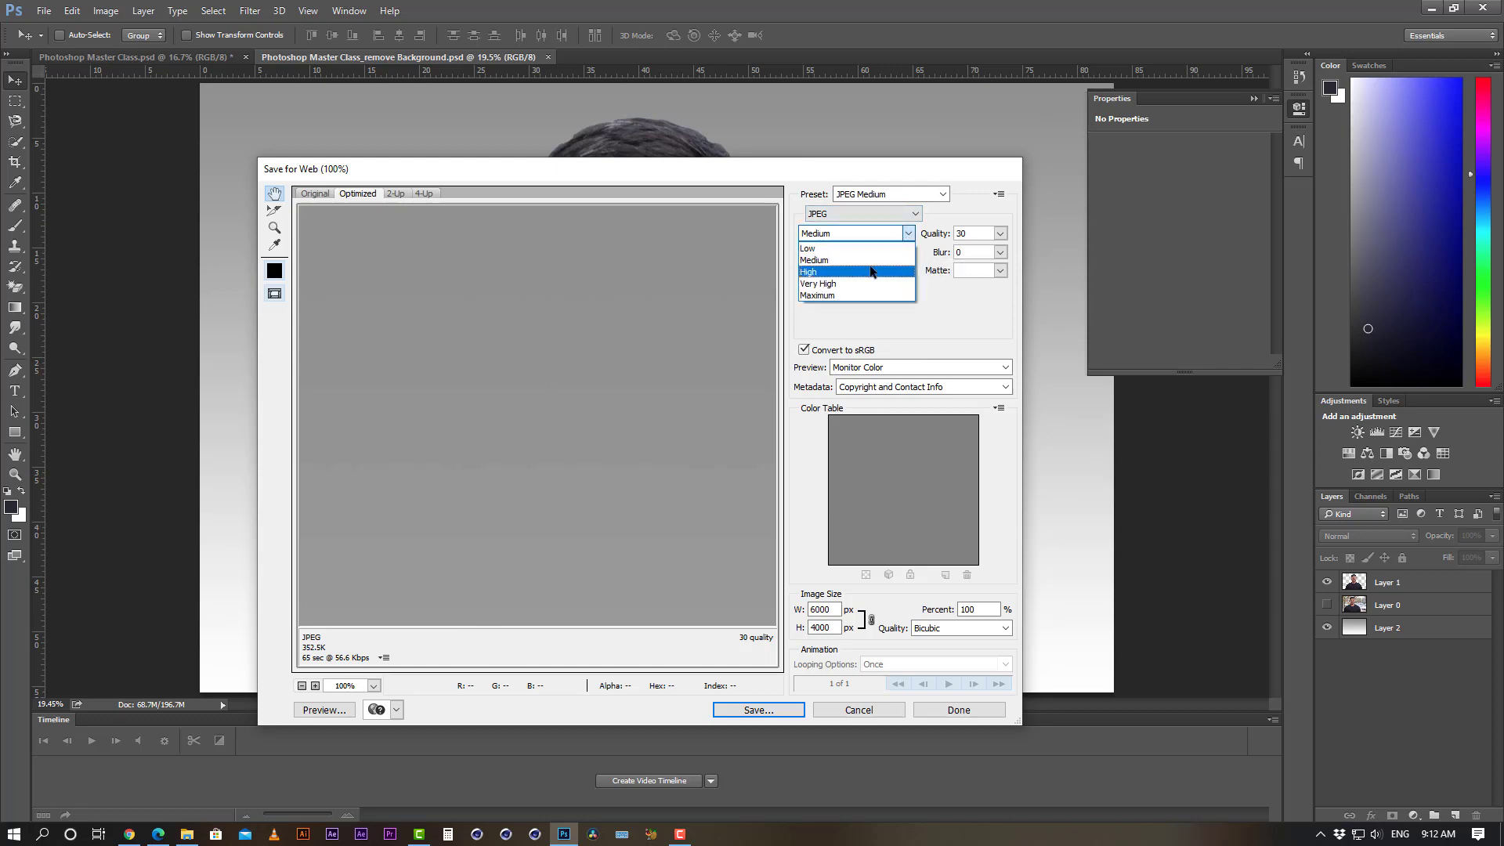
pyautogui.click(857, 273)
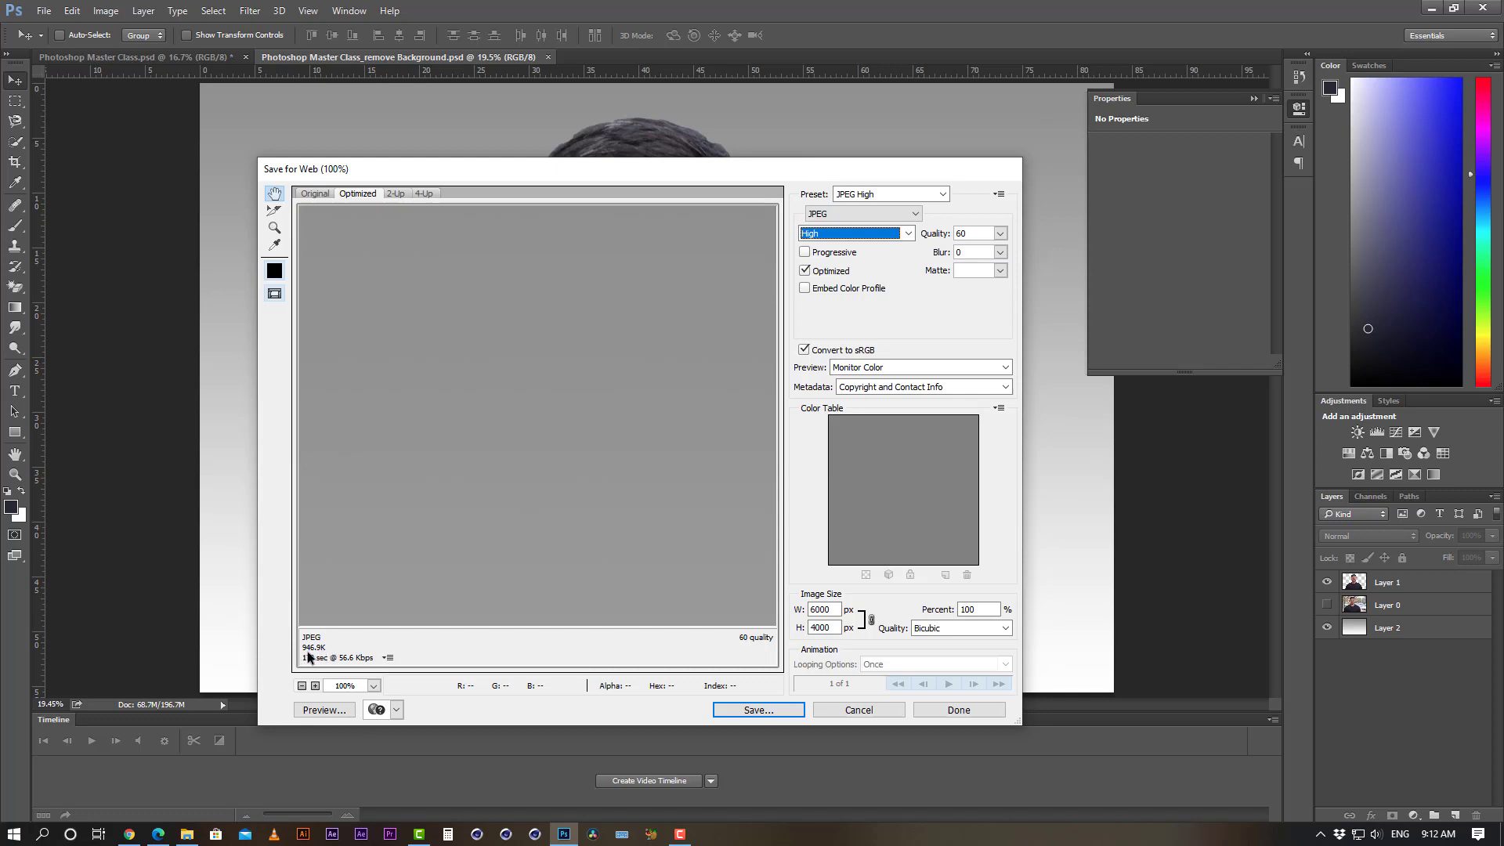
pyautogui.click(906, 235)
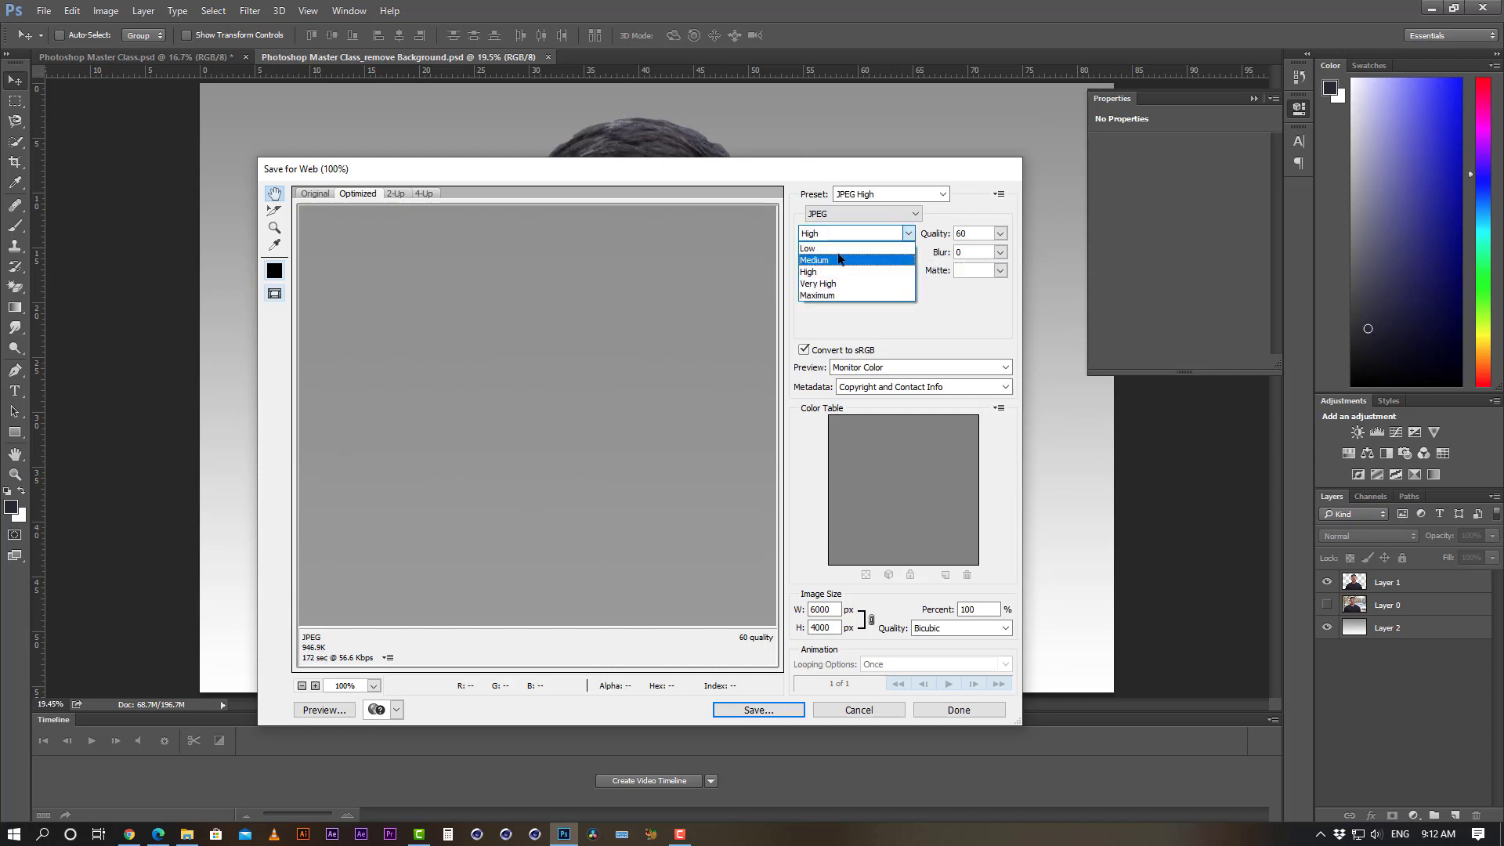
pyautogui.click(822, 248)
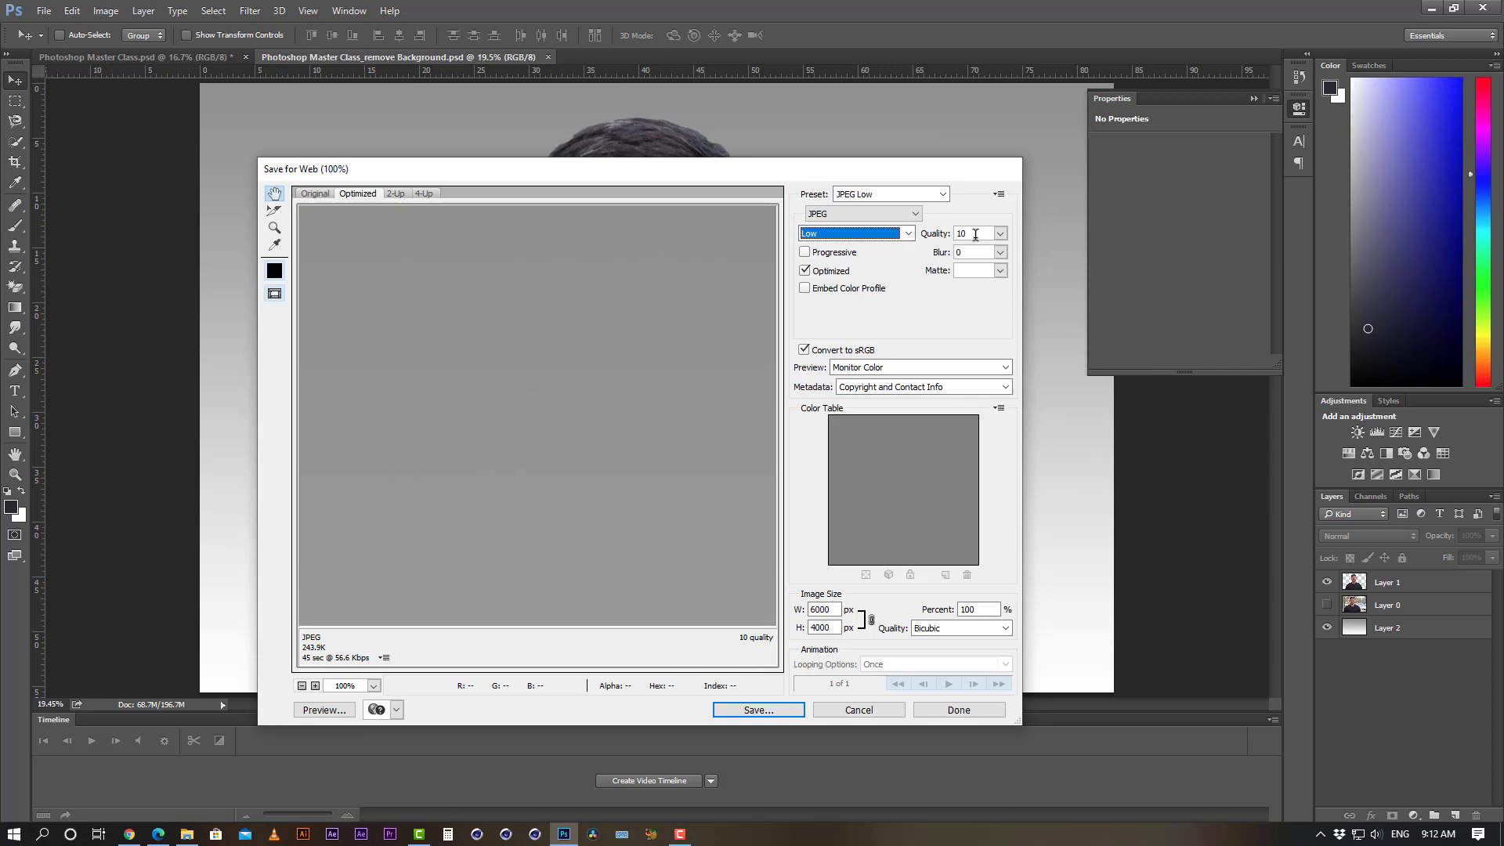
pyautogui.click(1001, 233)
pyautogui.moveTo(930, 252); pyautogui.dragTo(927, 254)
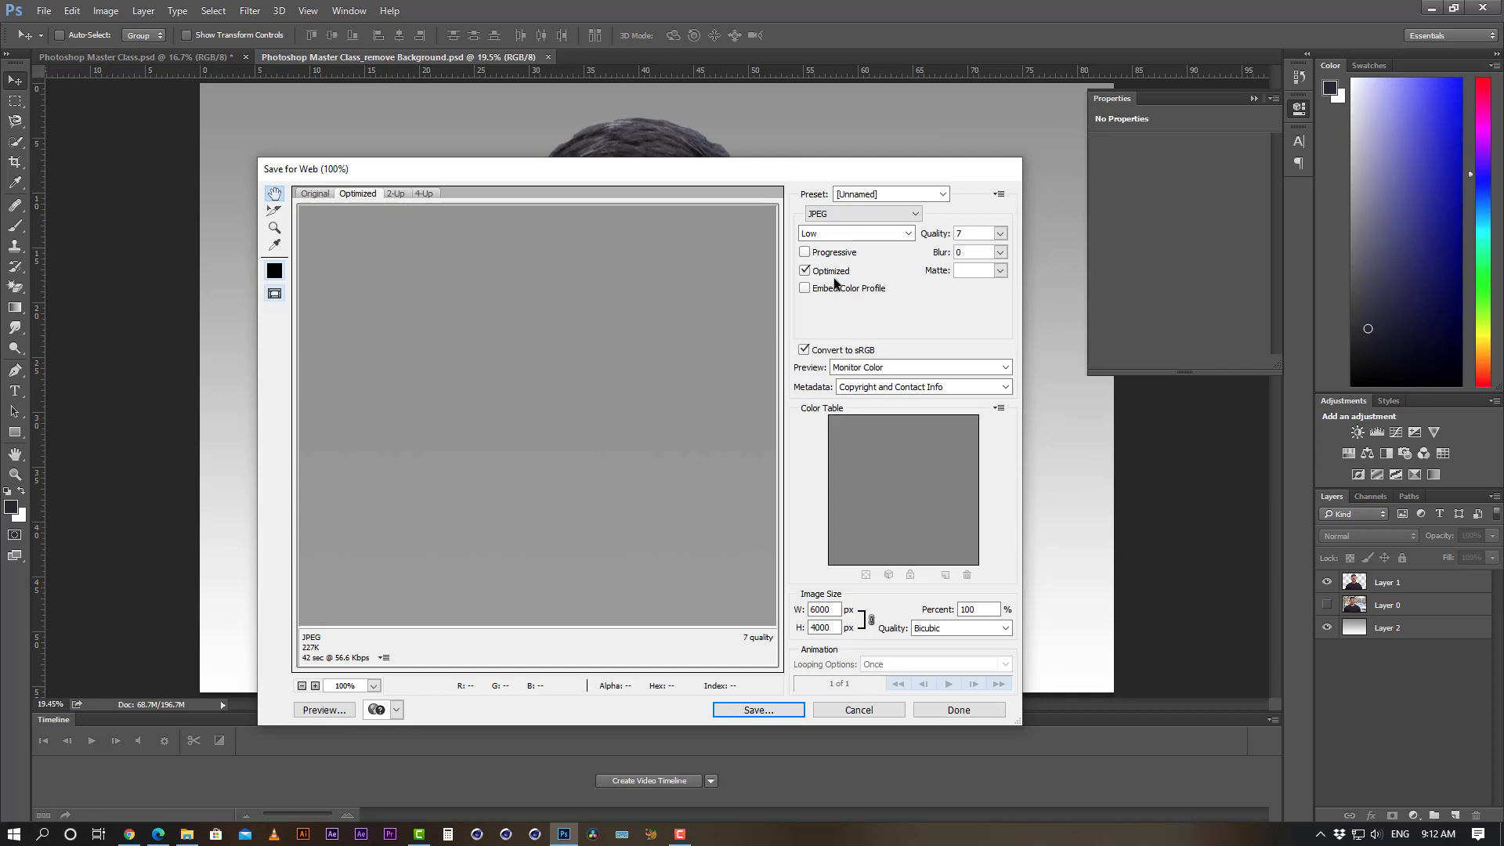
pyautogui.keyDown('alt'); pyautogui.click(889, 713); pyautogui.keyUp('alt')
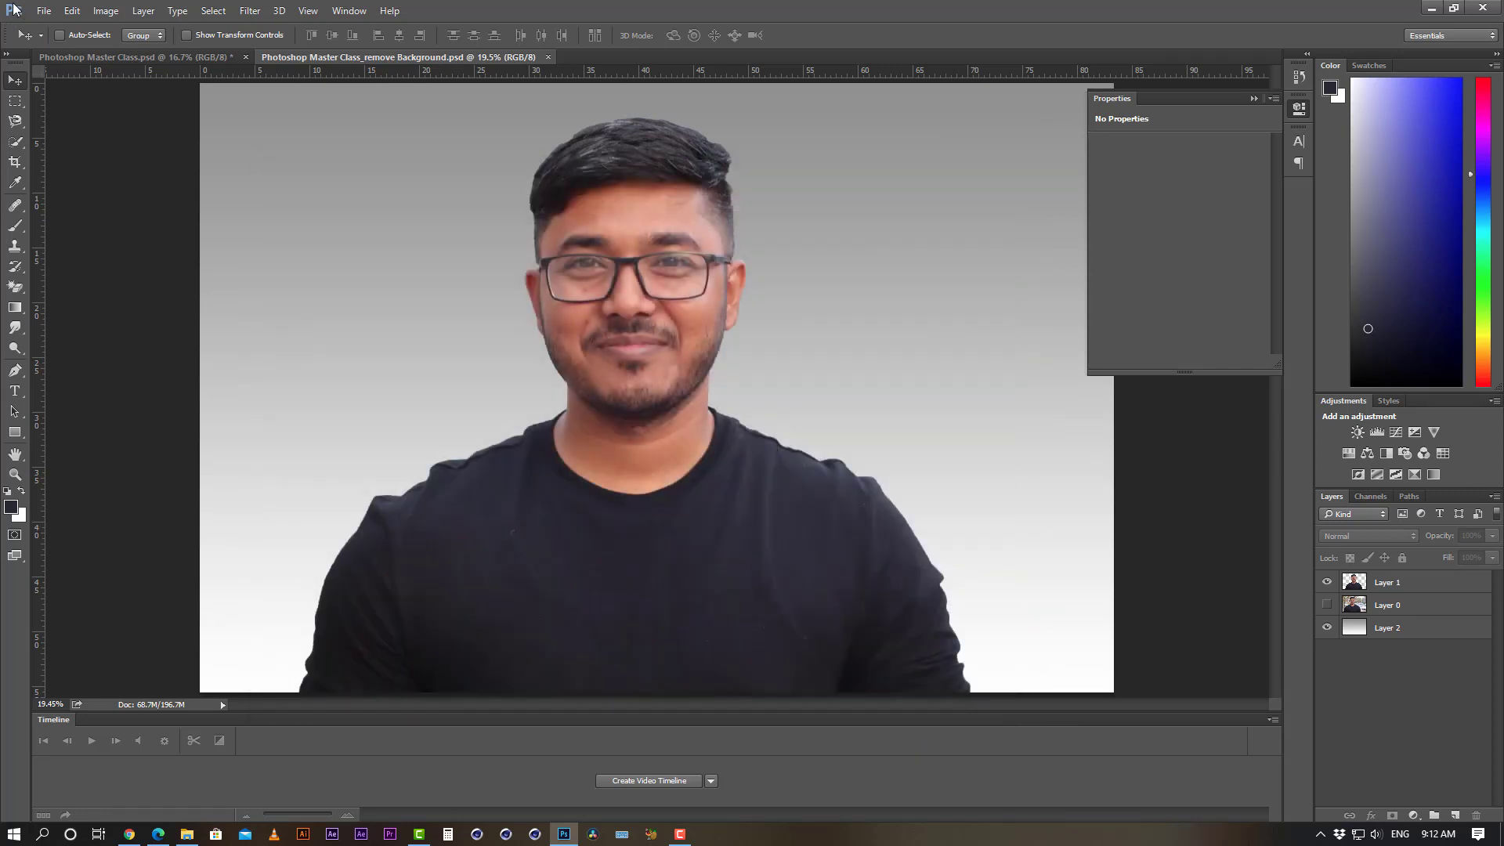
pyautogui.click(44, 11)
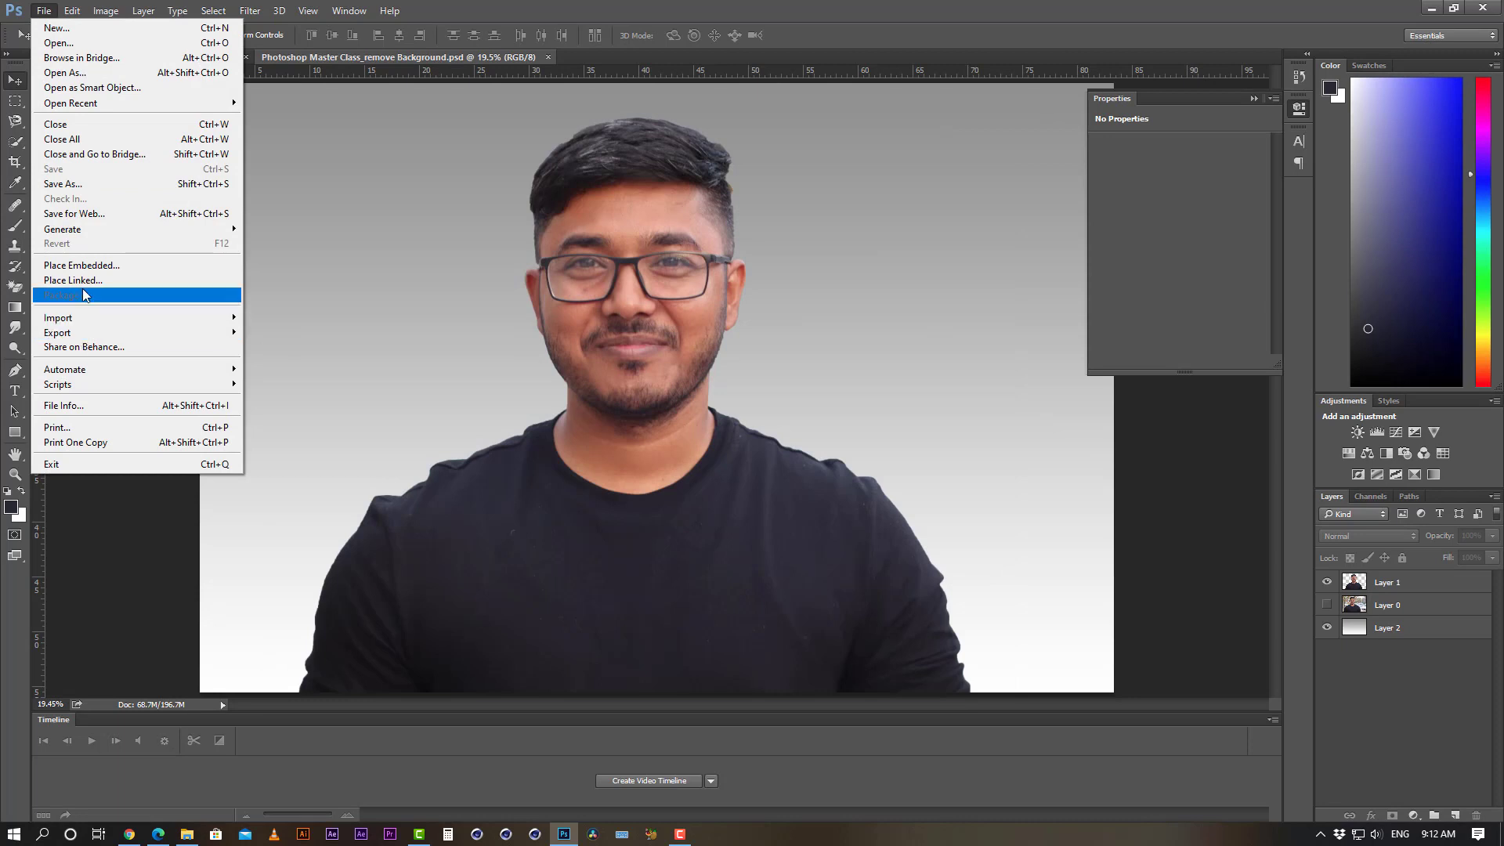
pyautogui.moveTo(92, 322)
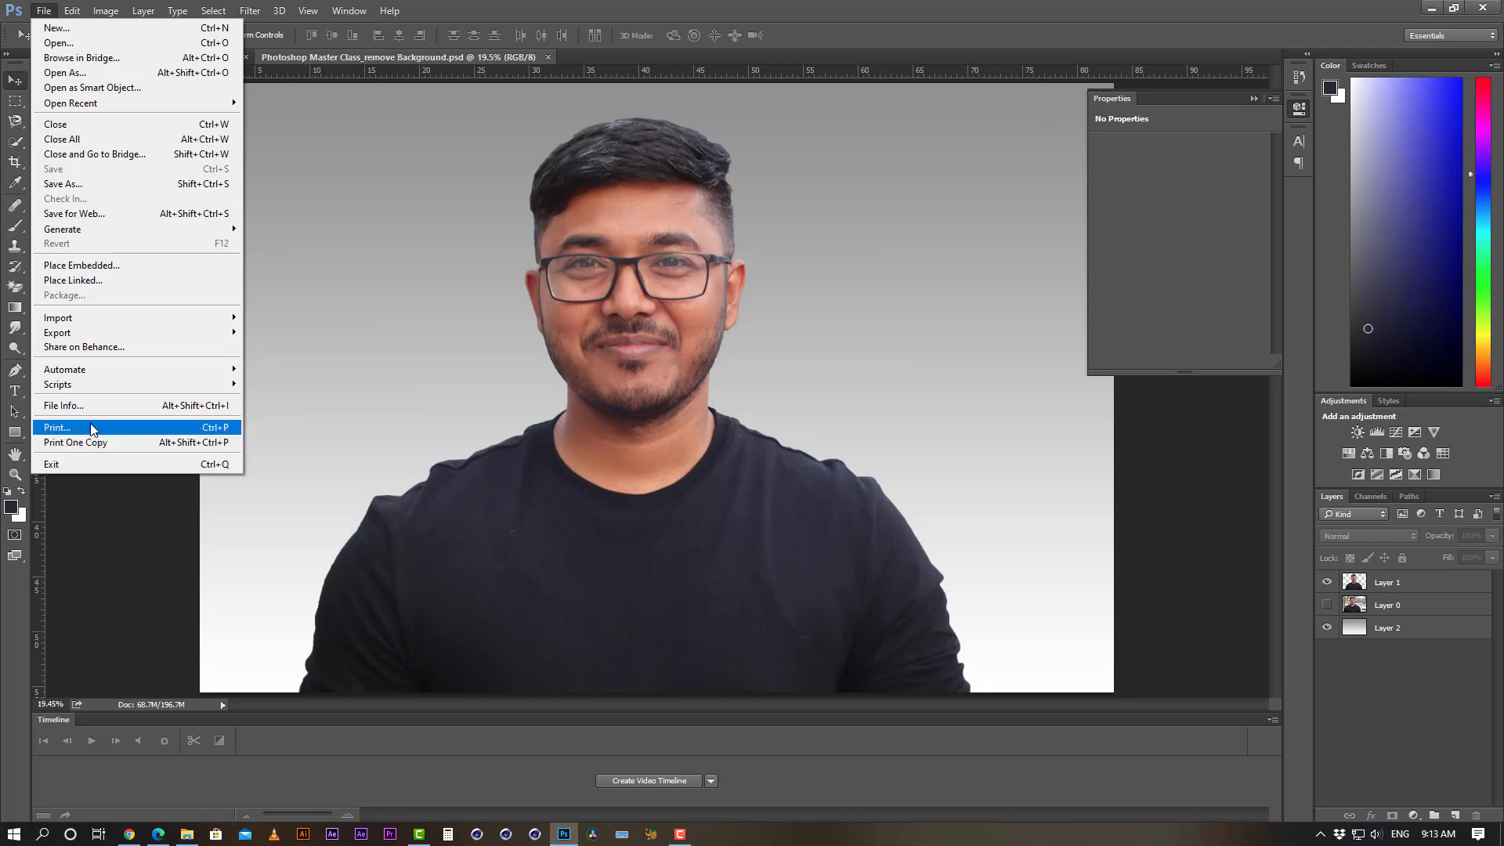
pyautogui.moveTo(72, 10)
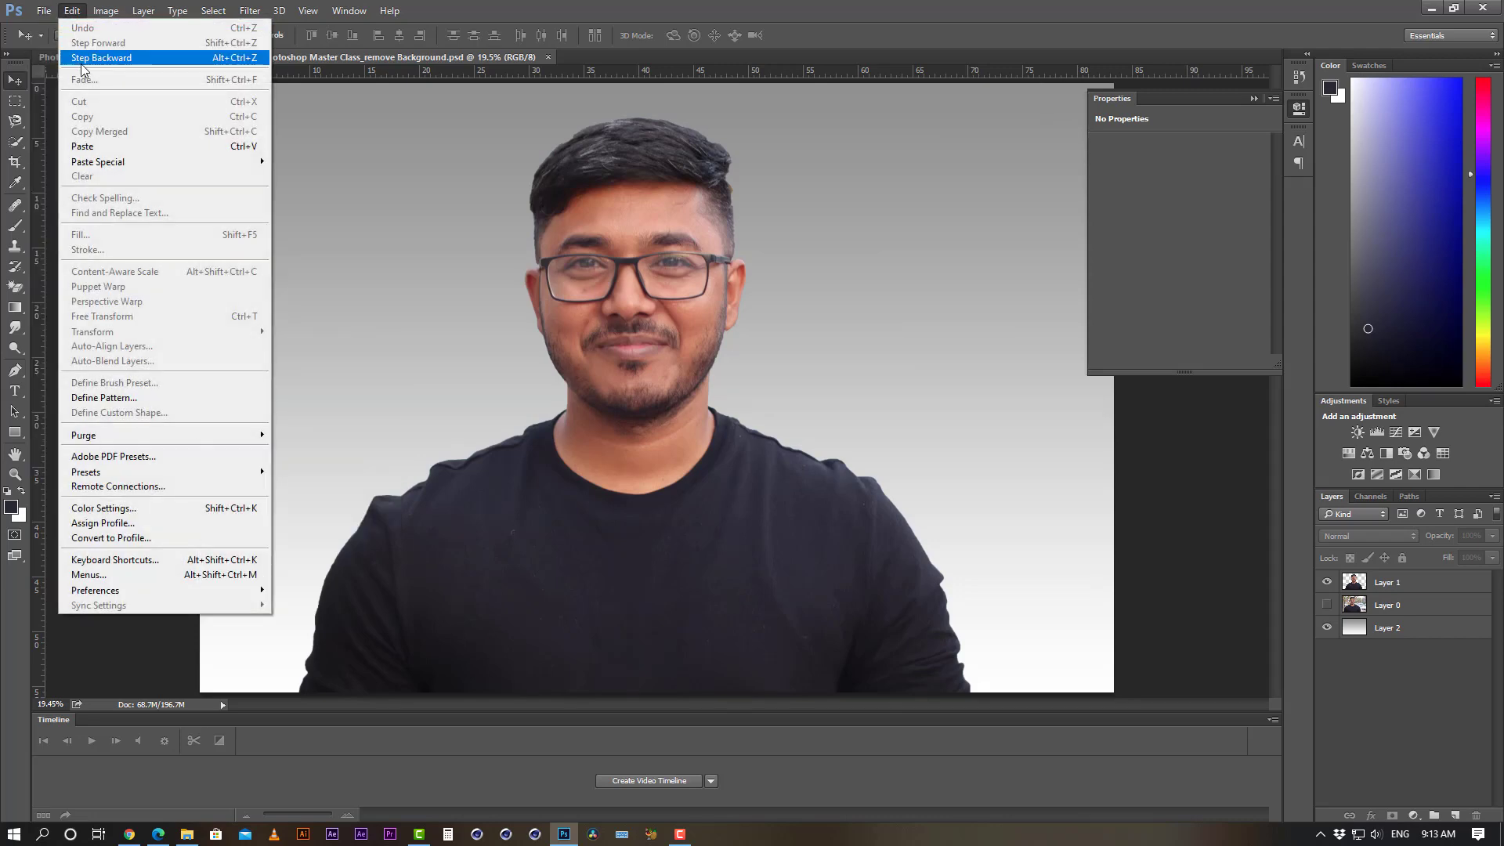
pyautogui.moveTo(95, 159)
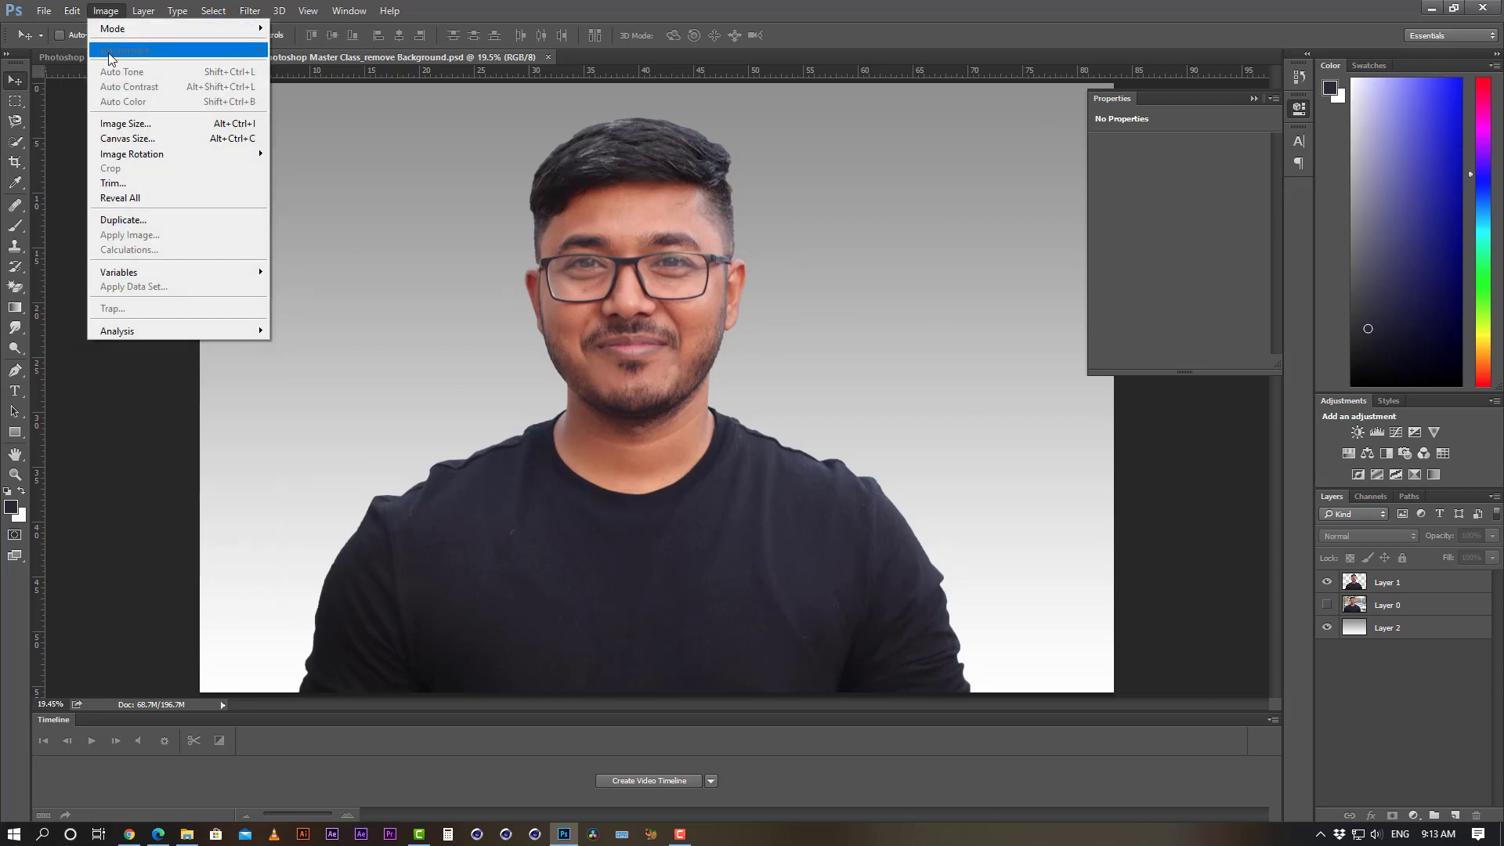
# - Select Layer 1 with the cut-out man and examine the colour modes and bit depths available for the image
pyautogui.click(1392, 584)
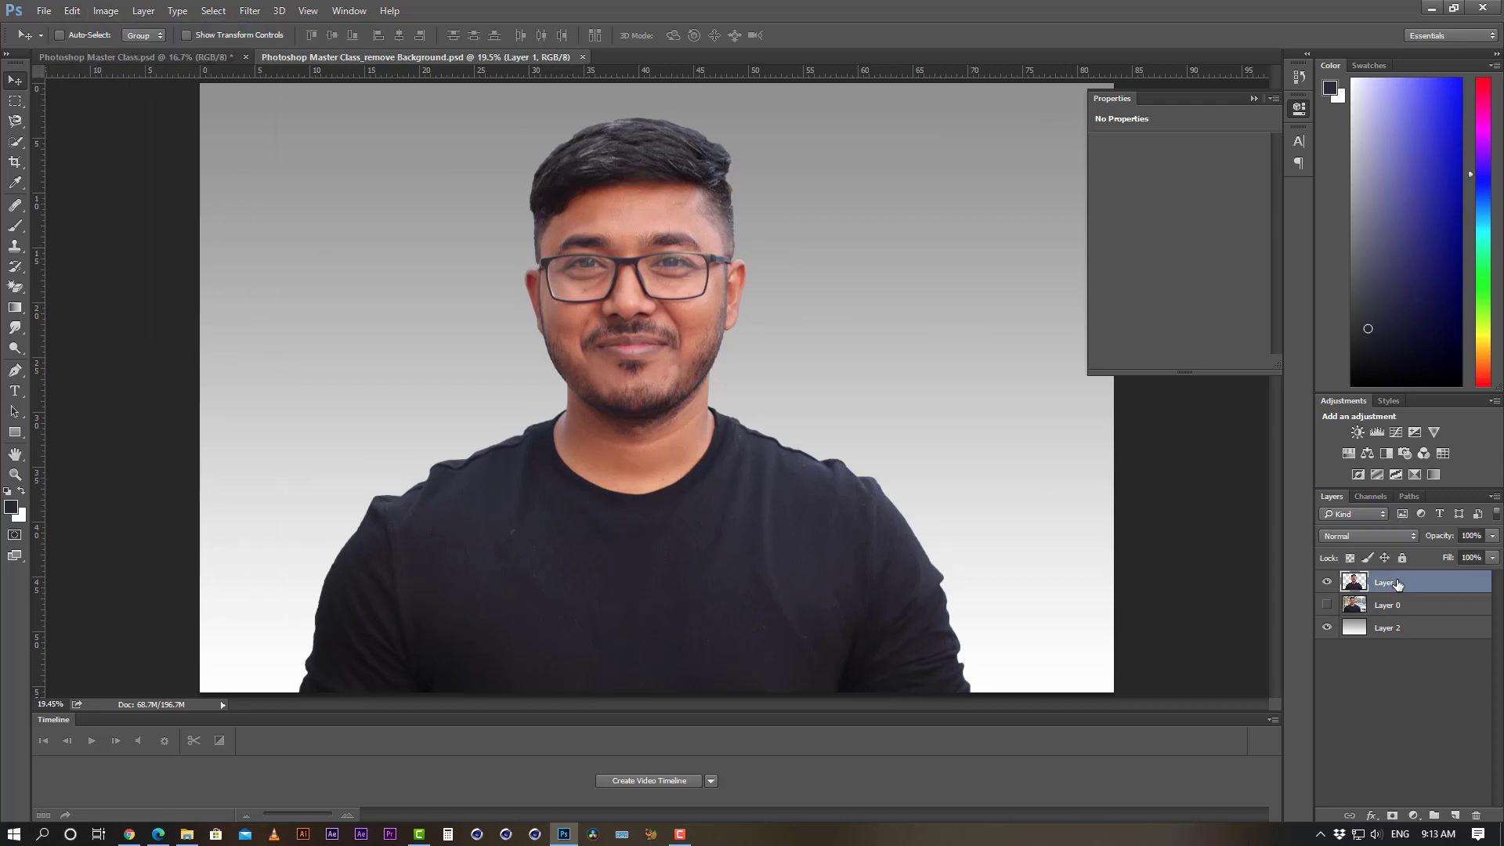
pyautogui.click(104, 11)
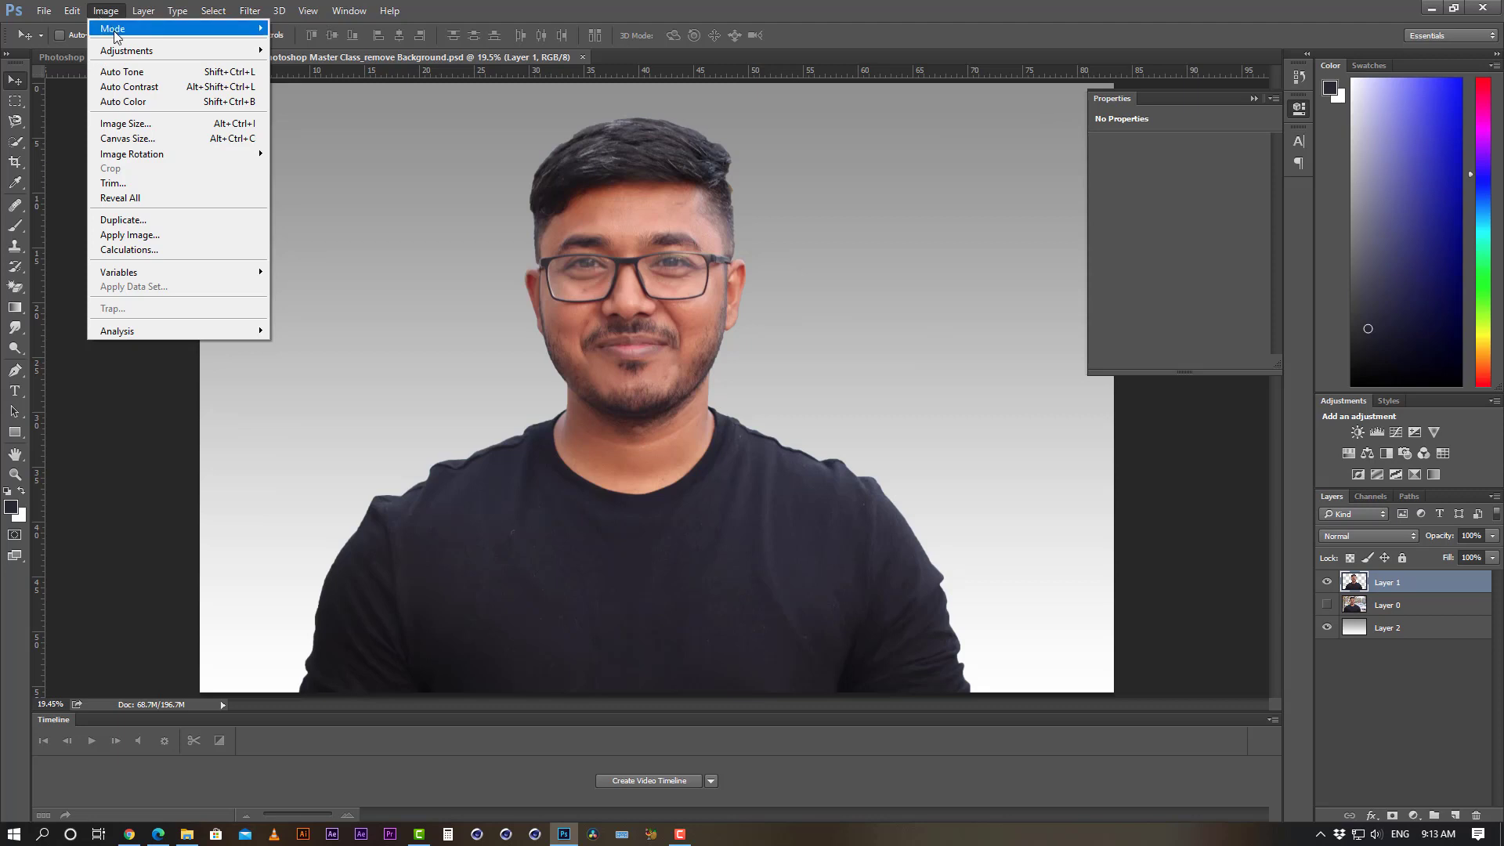
pyautogui.moveTo(116, 36)
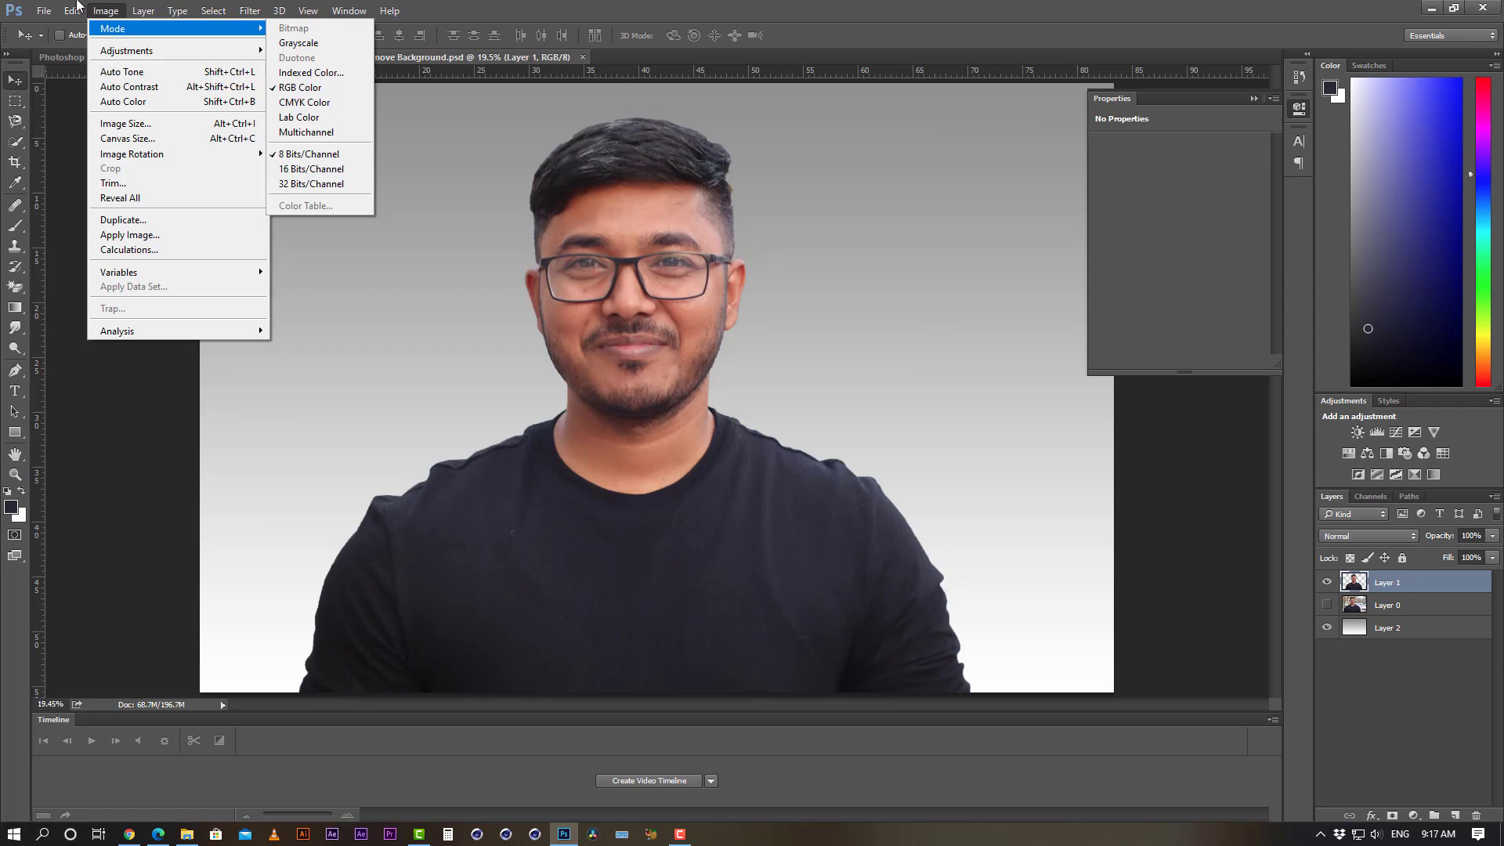
# - Try a Hue/Saturation adjustment on Layer 1 with saturation at -100, -74 and -27 and hue at -21, and cancel it
pyautogui.click(43, 11)
pyautogui.moveTo(106, 11)
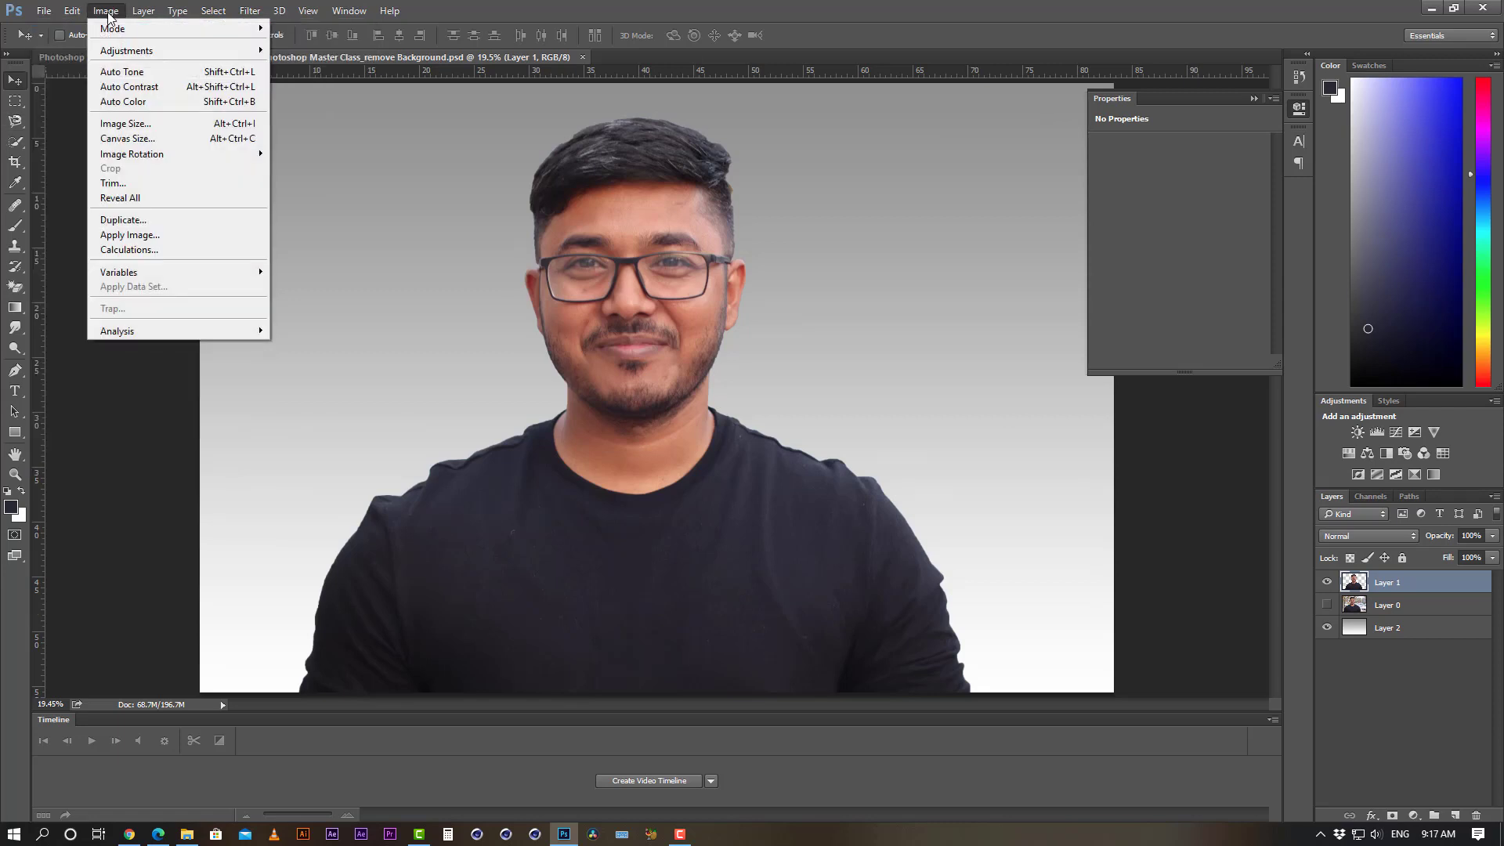
pyautogui.moveTo(129, 56)
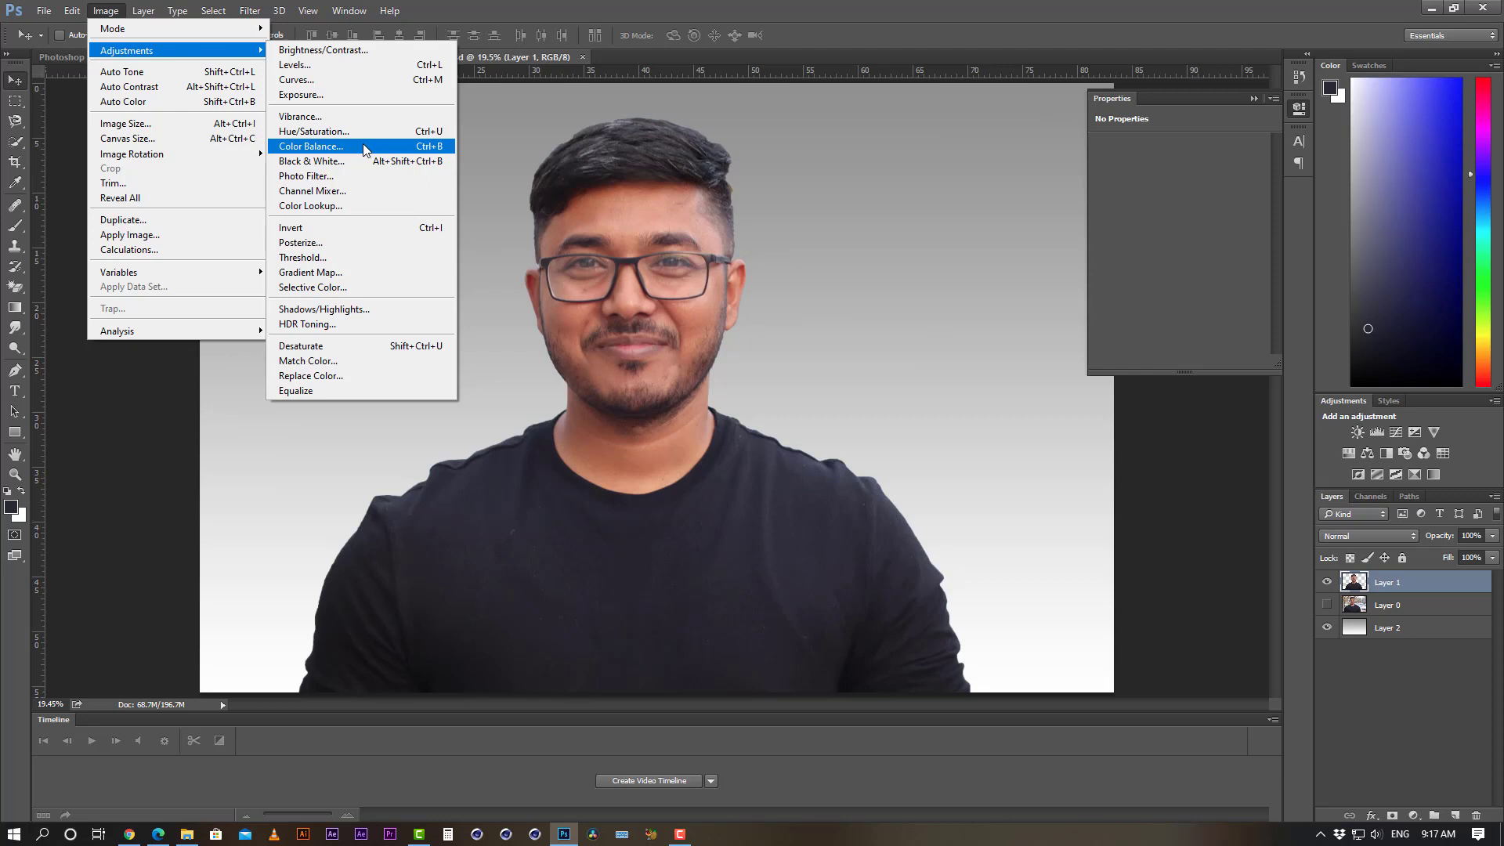
pyautogui.click(315, 133)
pyautogui.moveTo(999, 358); pyautogui.dragTo(892, 349)
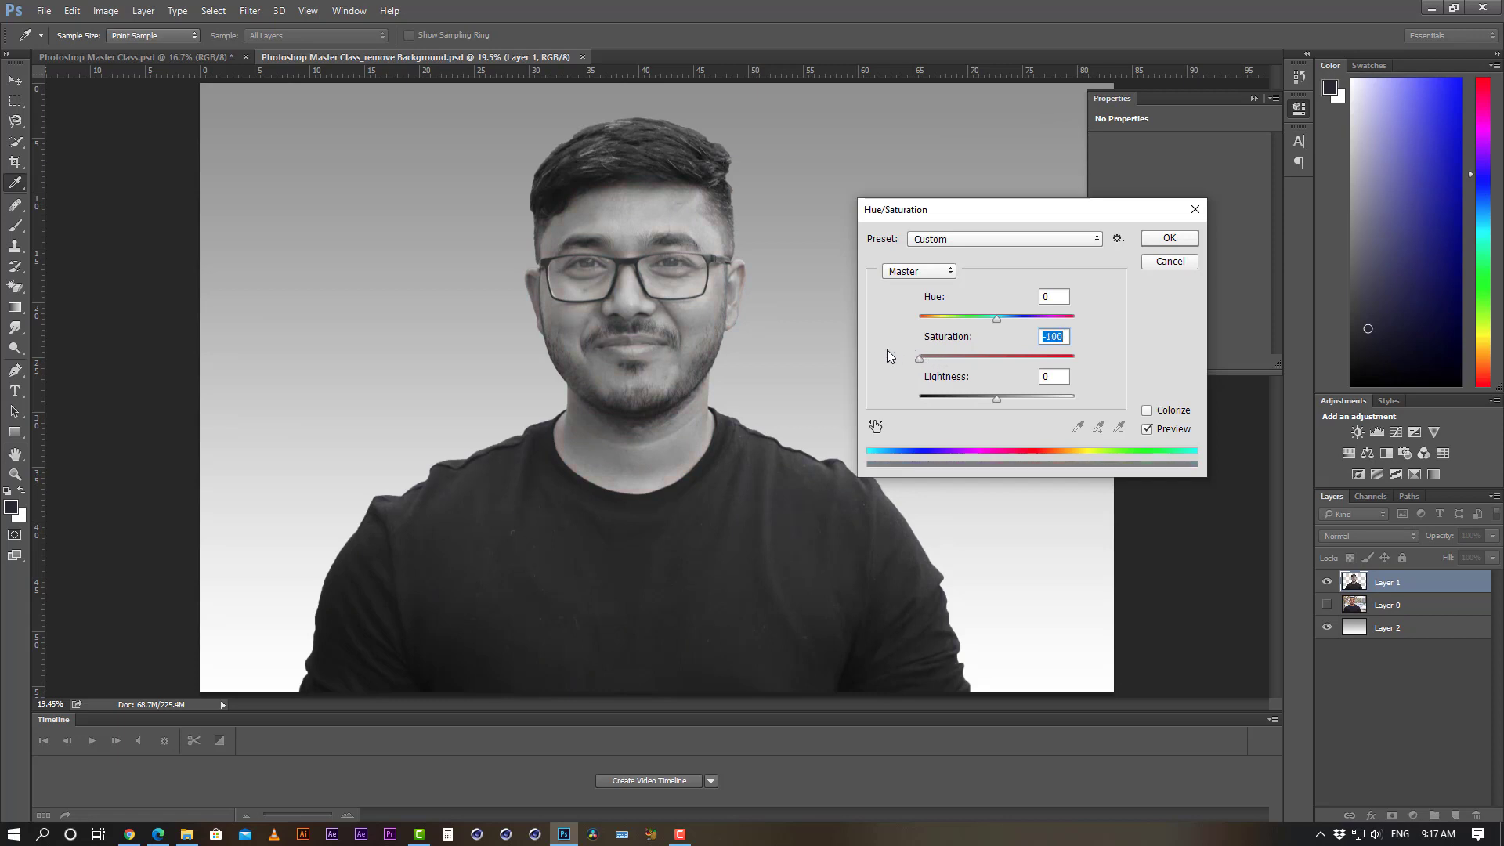
pyautogui.moveTo(918, 359); pyautogui.dragTo(939, 360)
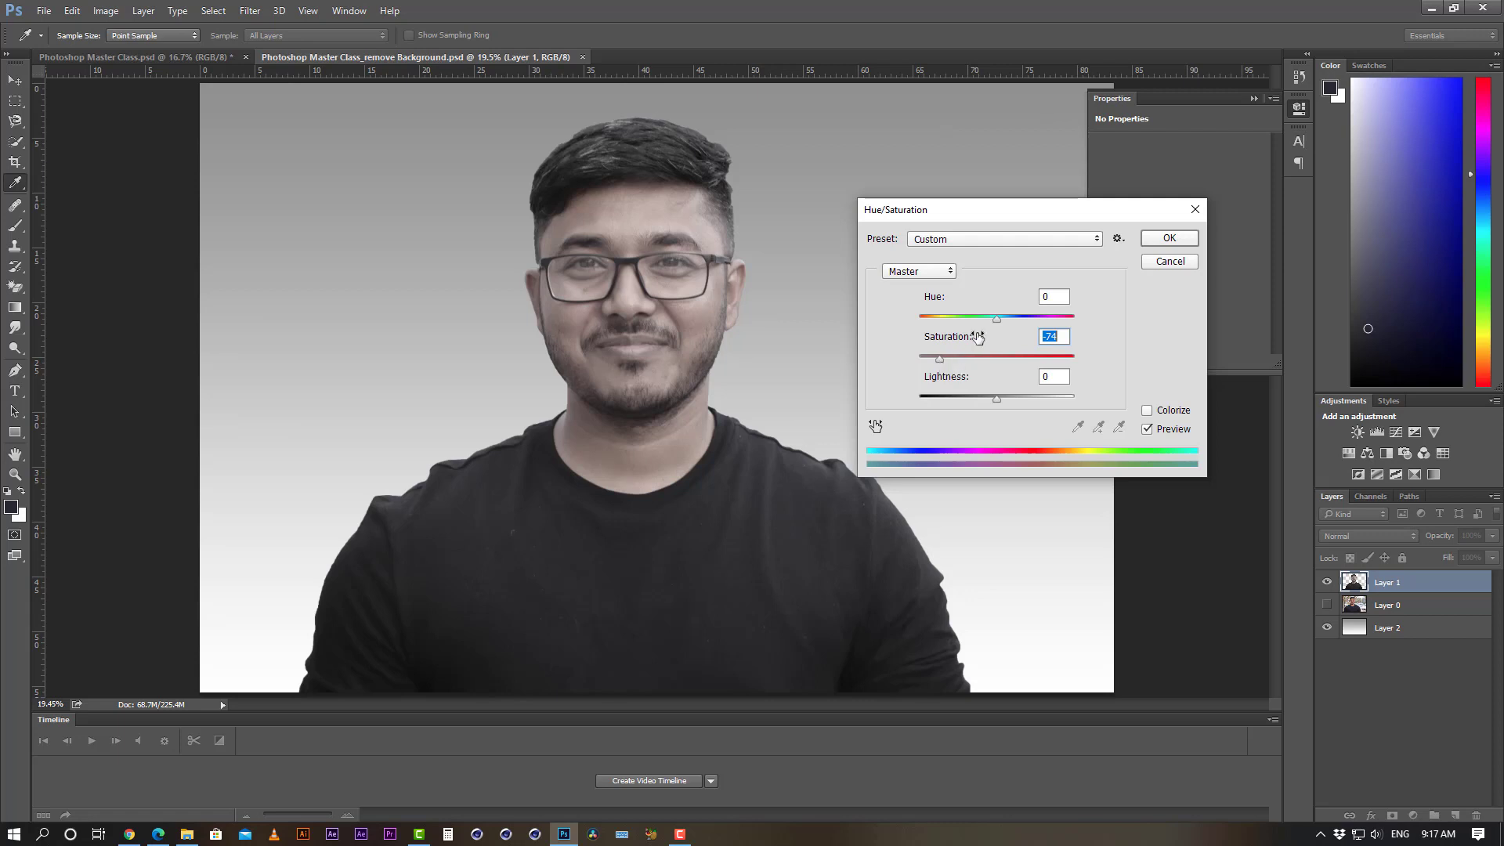
pyautogui.moveTo(942, 362); pyautogui.dragTo(976, 369)
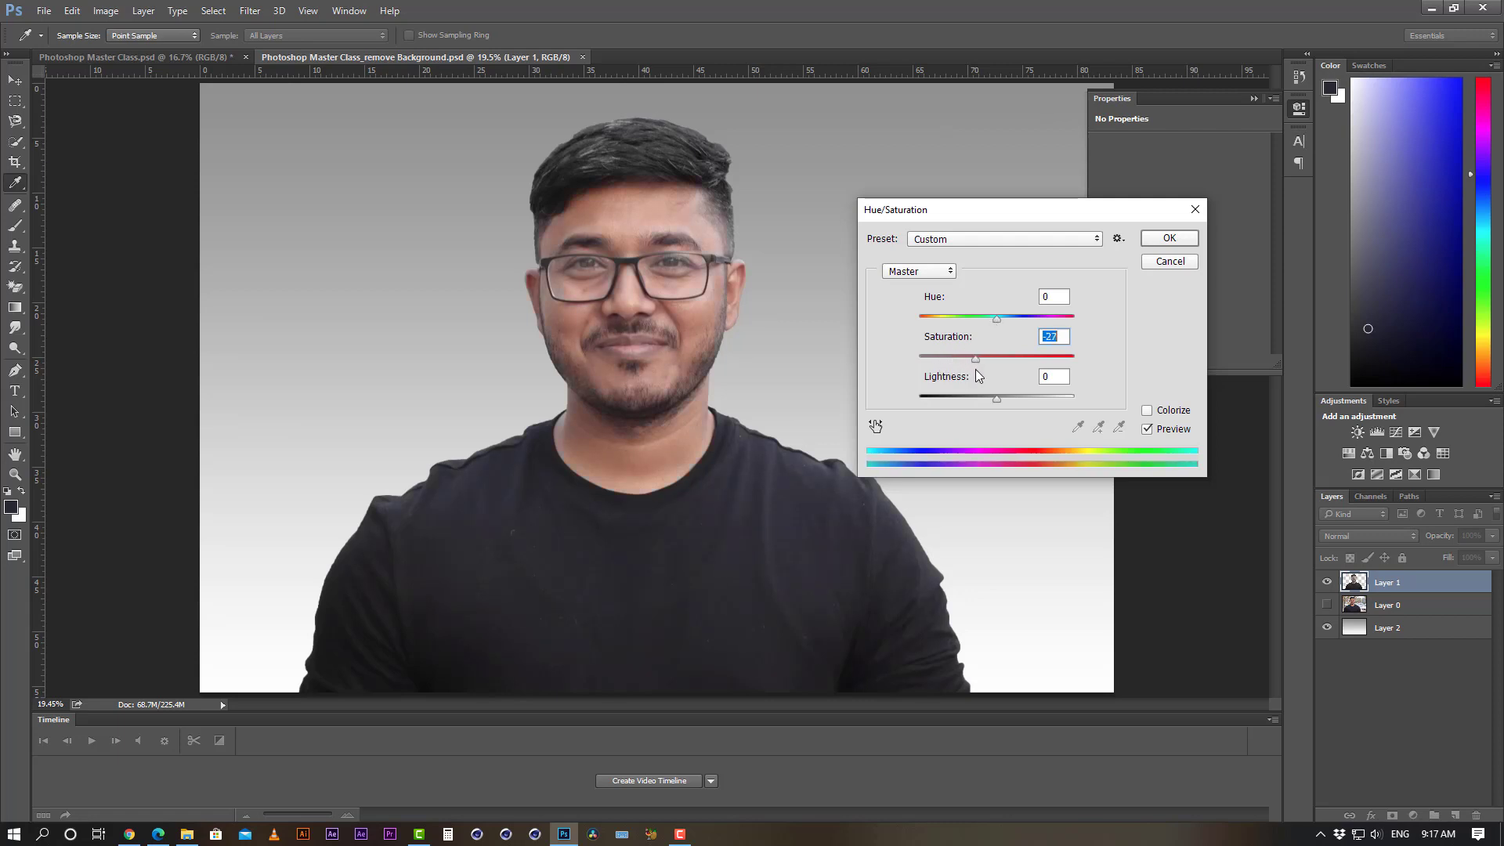
pyautogui.moveTo(998, 318)
pyautogui.mouseDown()
pyautogui.moveTo(937, 319)
pyautogui.moveTo(1057, 323)
pyautogui.moveTo(933, 321)
pyautogui.moveTo(980, 320)
pyautogui.mouseUp()
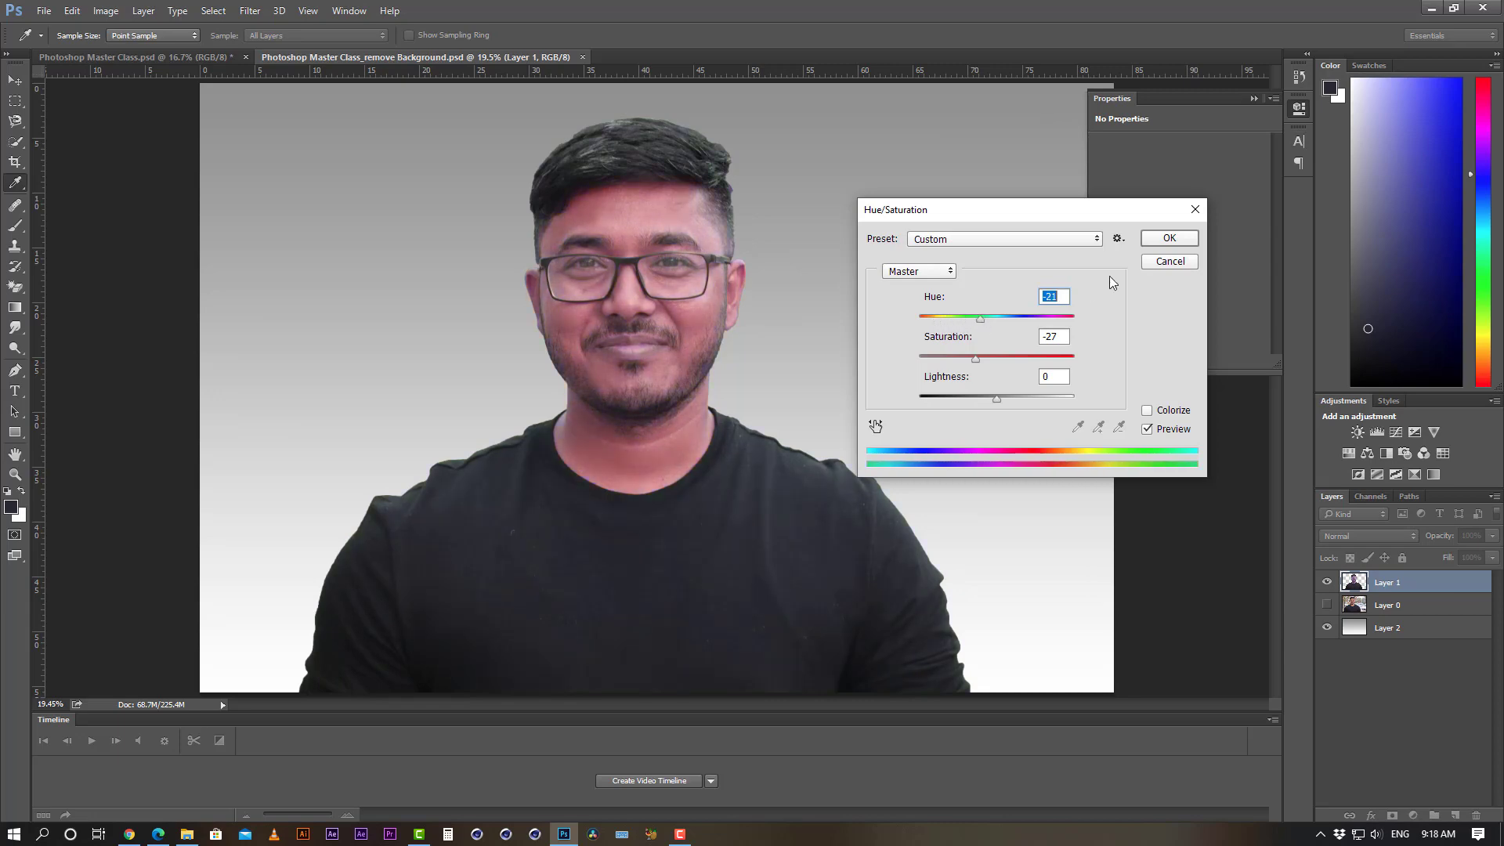
pyautogui.click(1167, 262)
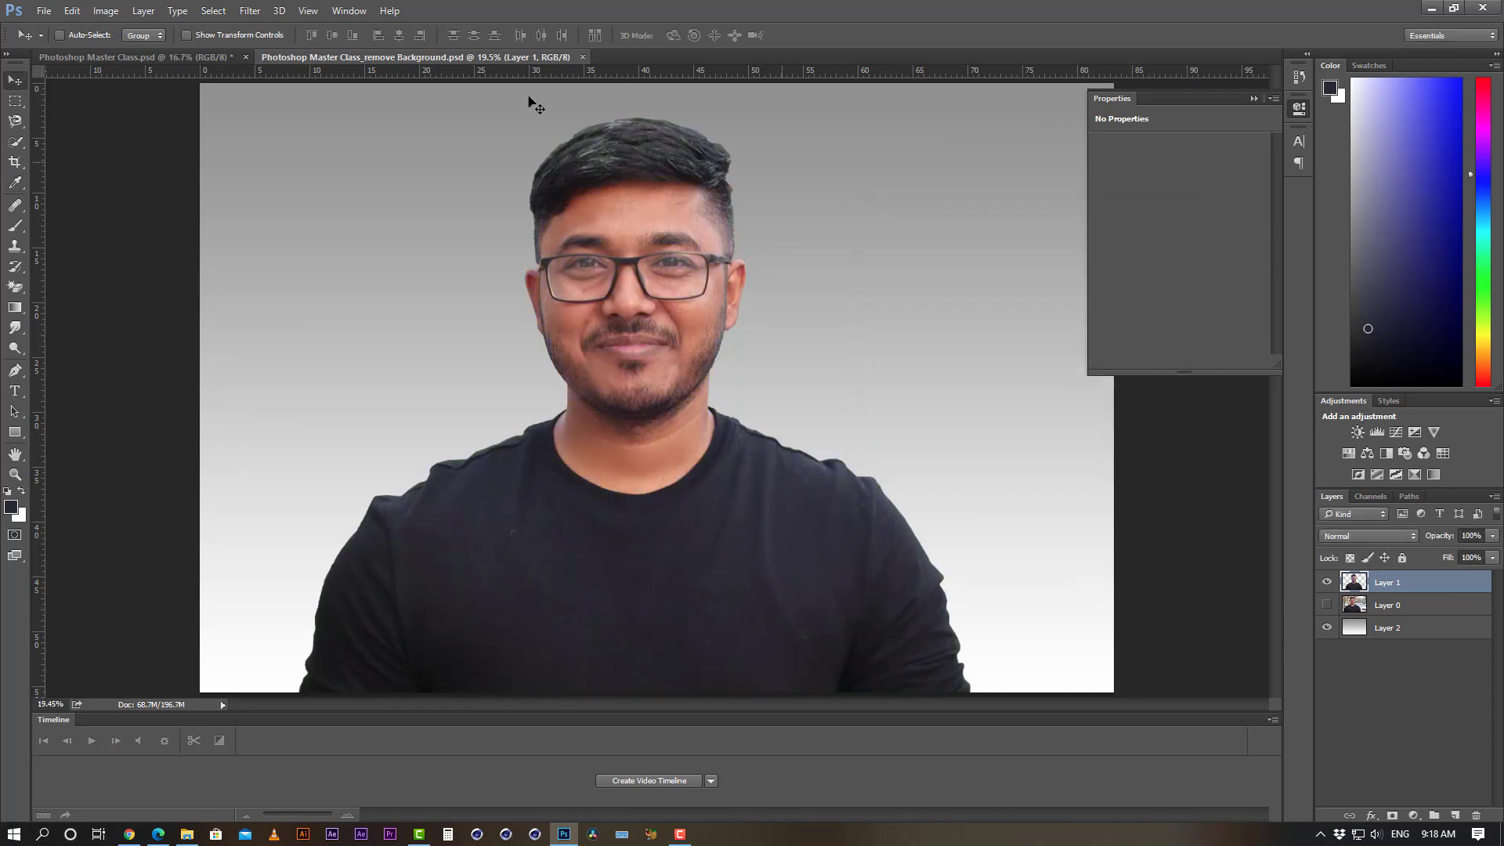
# - Try a Brightness/Contrast adjustment on Layer 1 with brightness 20 and contrast 42, and cancel it
pyautogui.click(106, 11)
pyautogui.moveTo(133, 51)
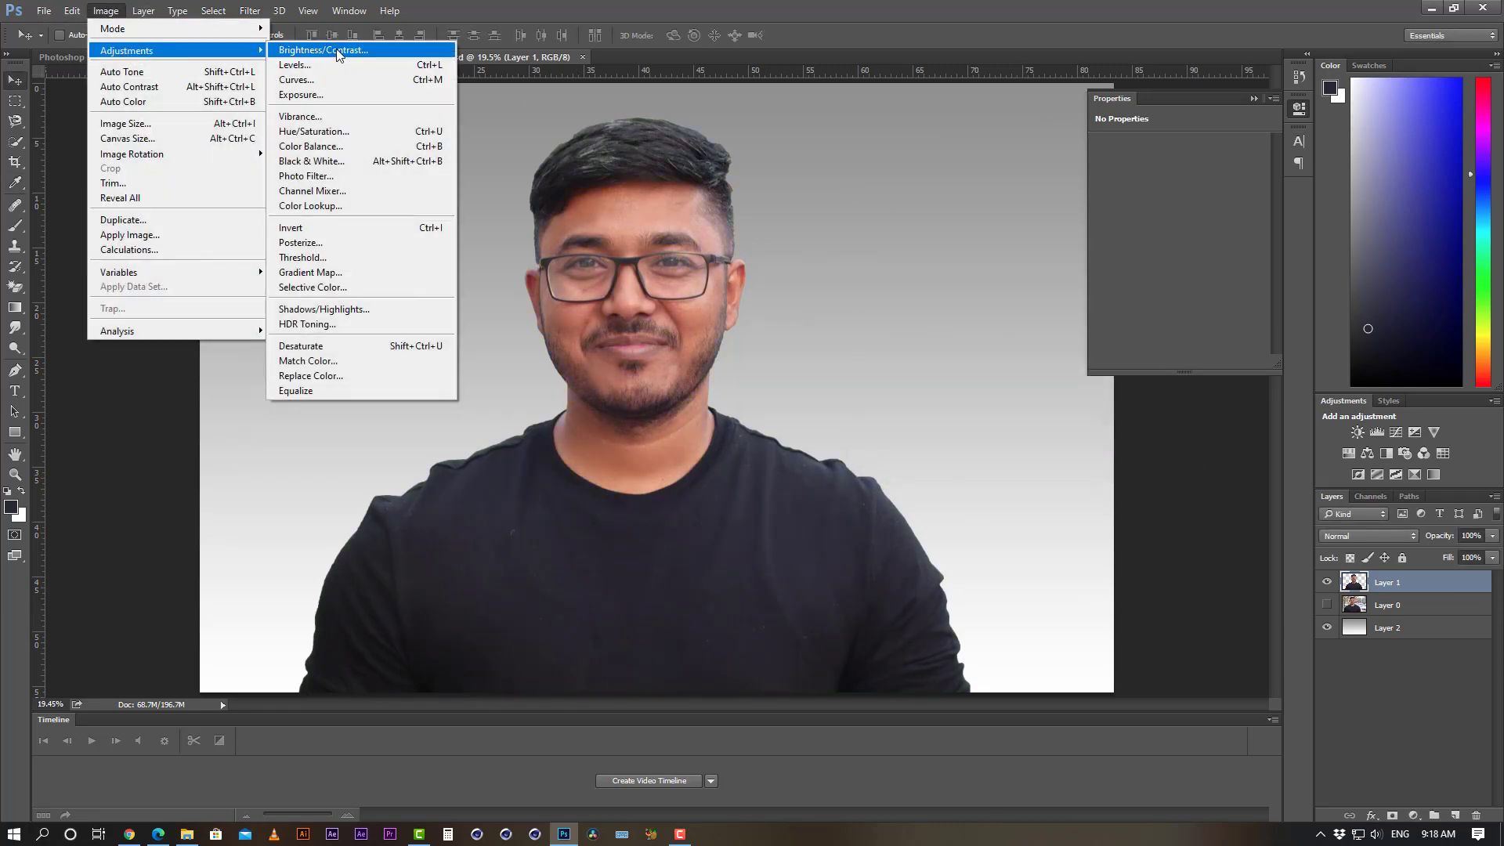
pyautogui.click(339, 51)
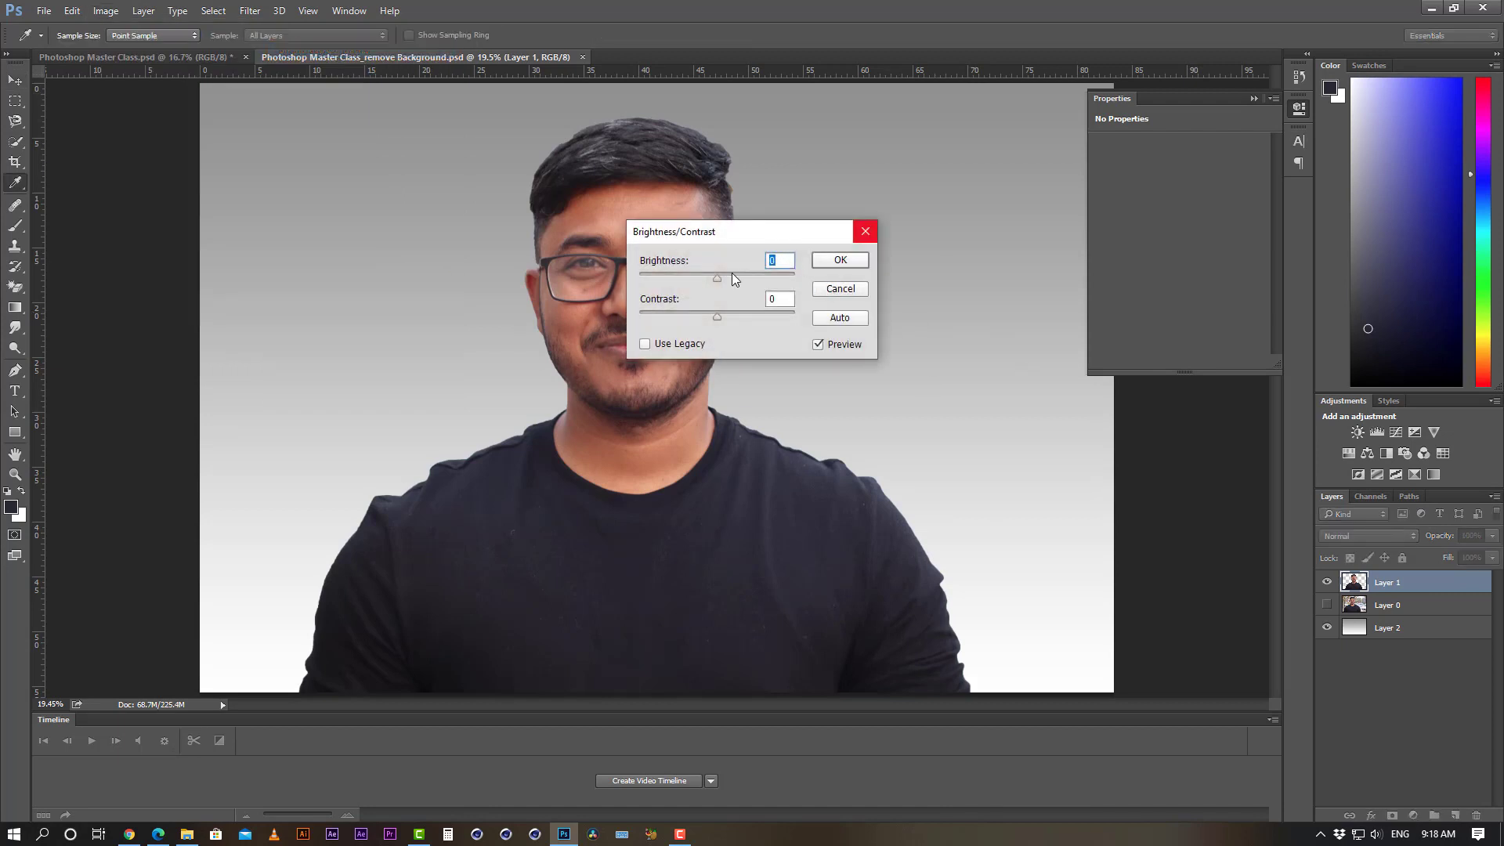
pyautogui.moveTo(719, 277); pyautogui.dragTo(919, 303)
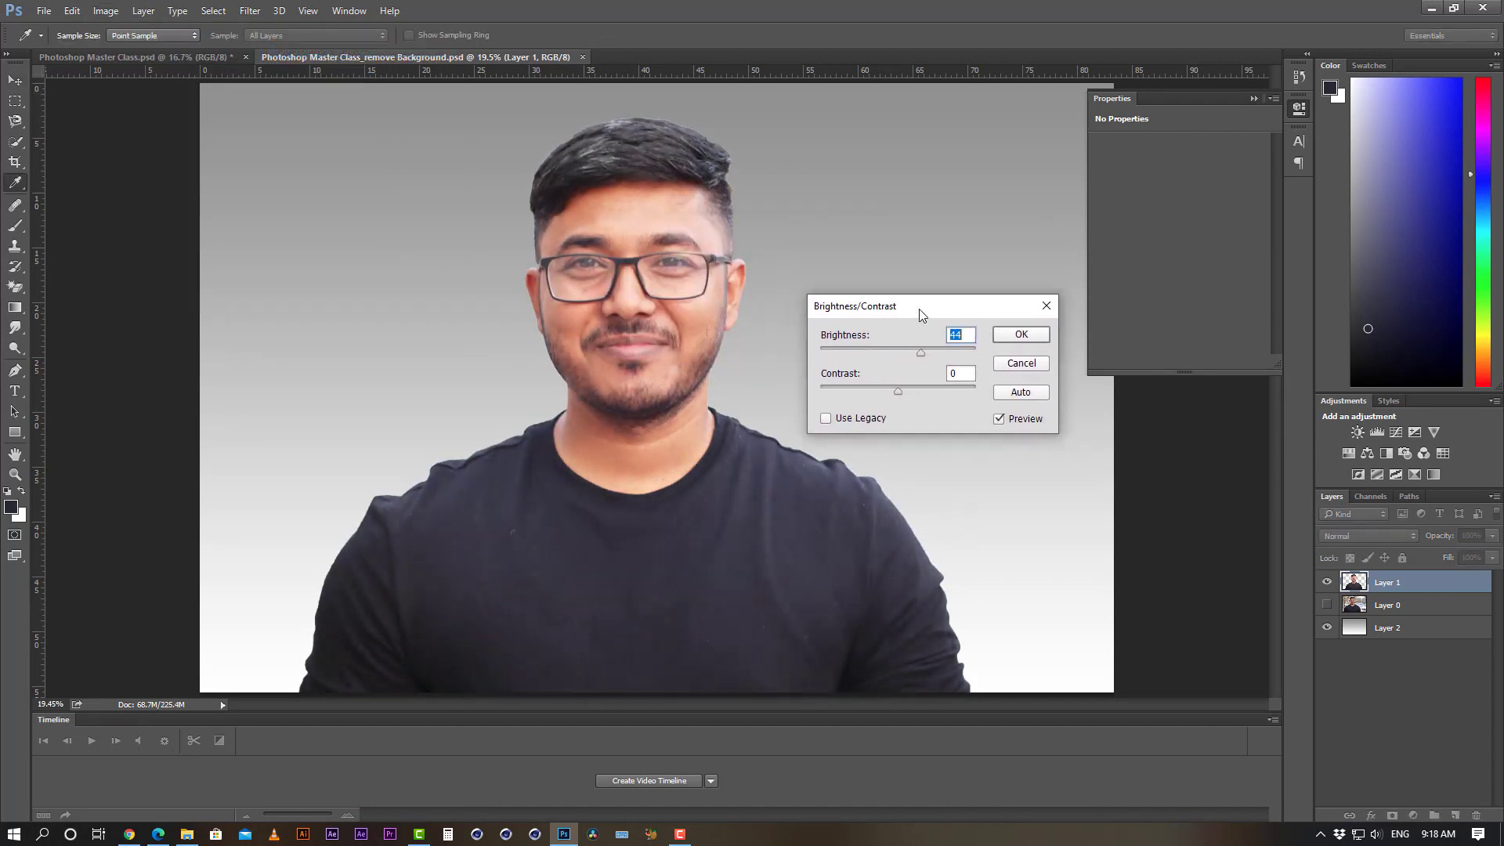
pyautogui.moveTo(896, 394); pyautogui.dragTo(935, 385)
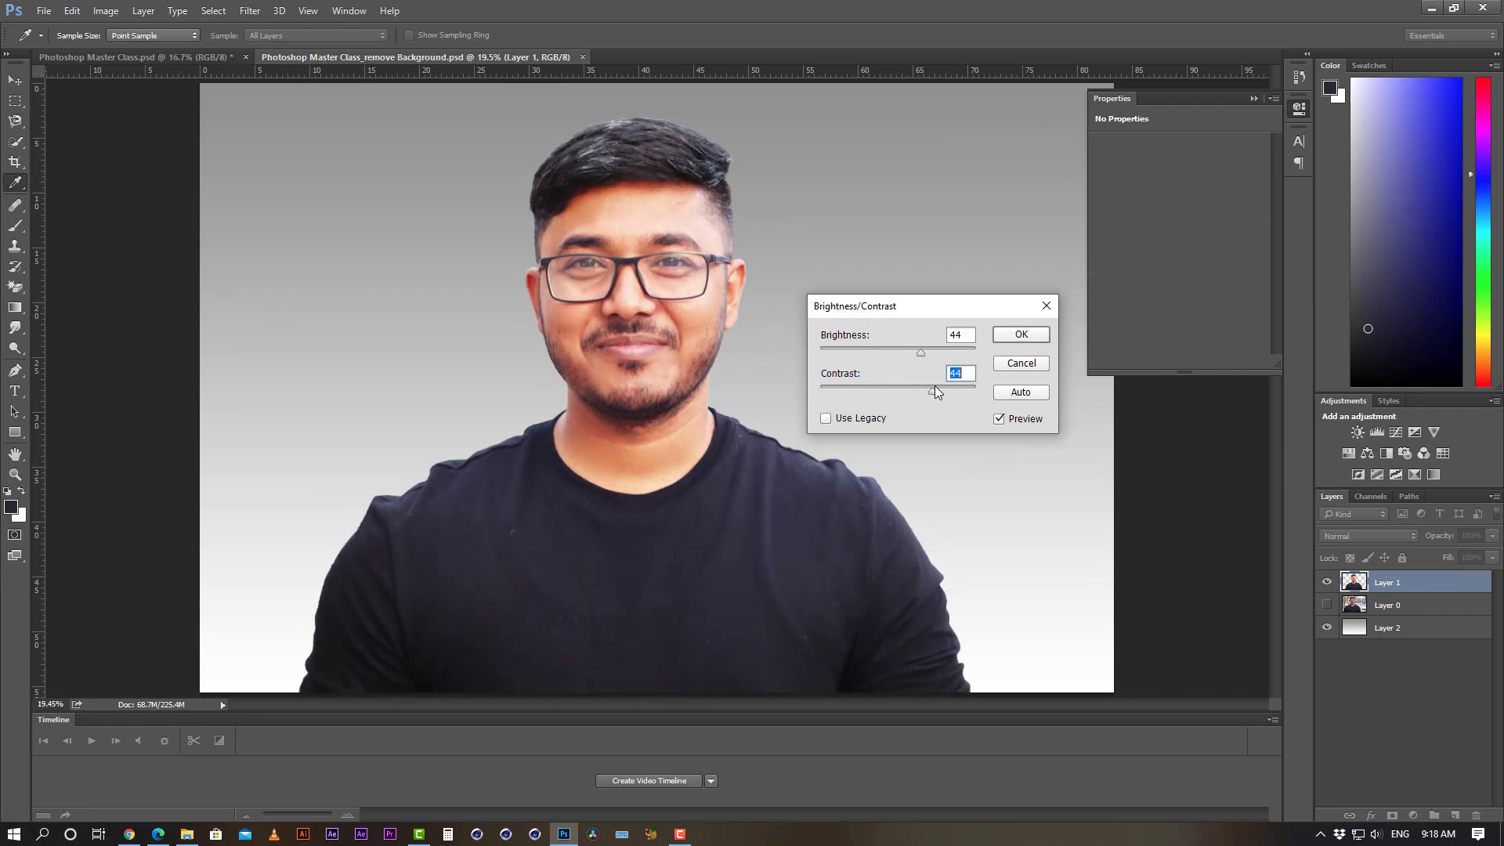
pyautogui.moveTo(900, 350); pyautogui.dragTo(908, 351)
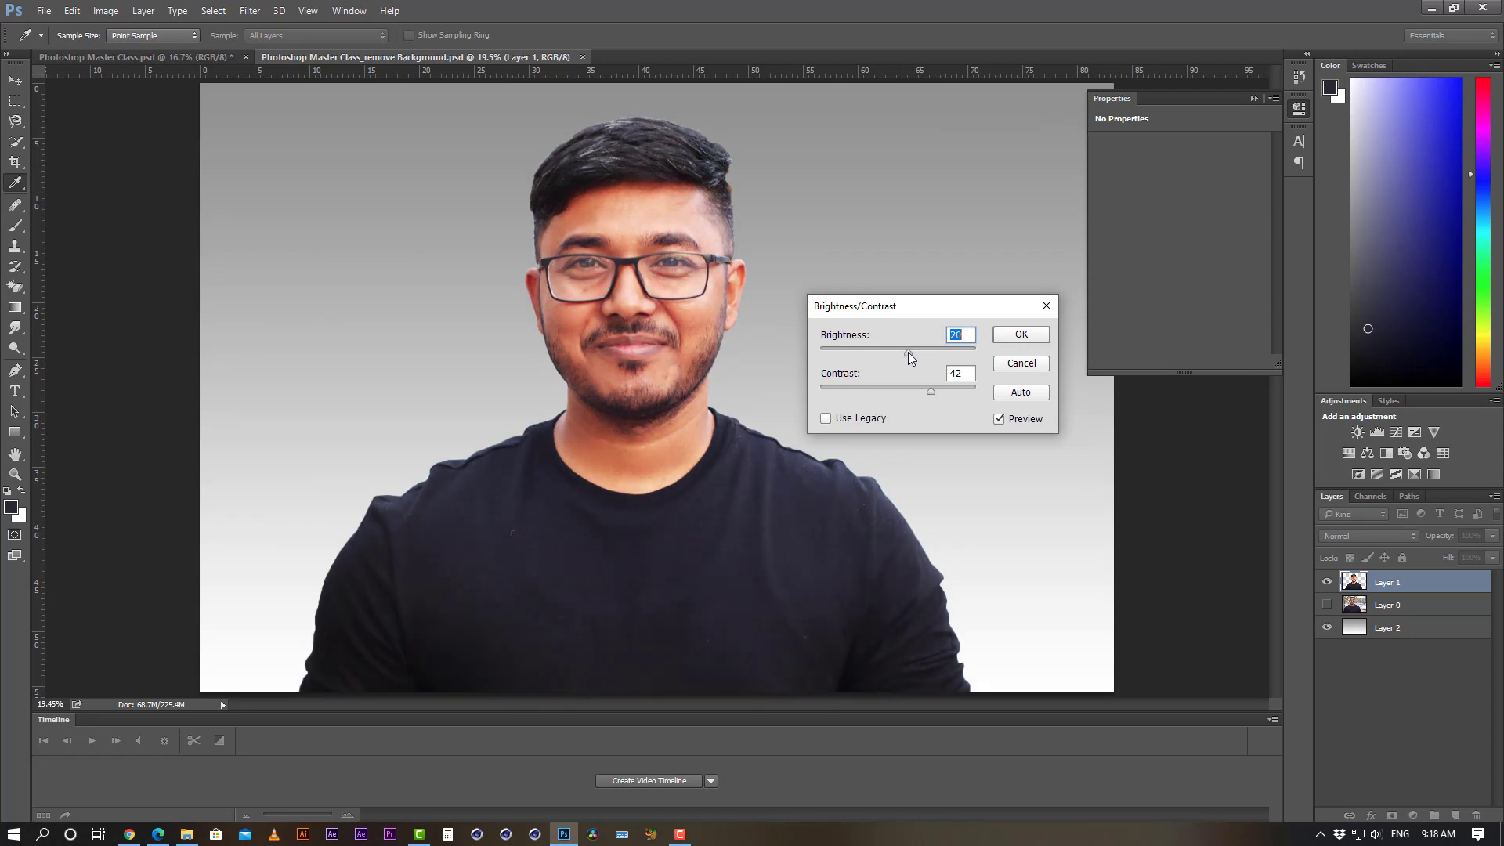
pyautogui.click(1020, 364)
# - Deselect Layer 1 to check whether image adjustments are available without a selected layer, and reselect it
pyautogui.click(1403, 732)
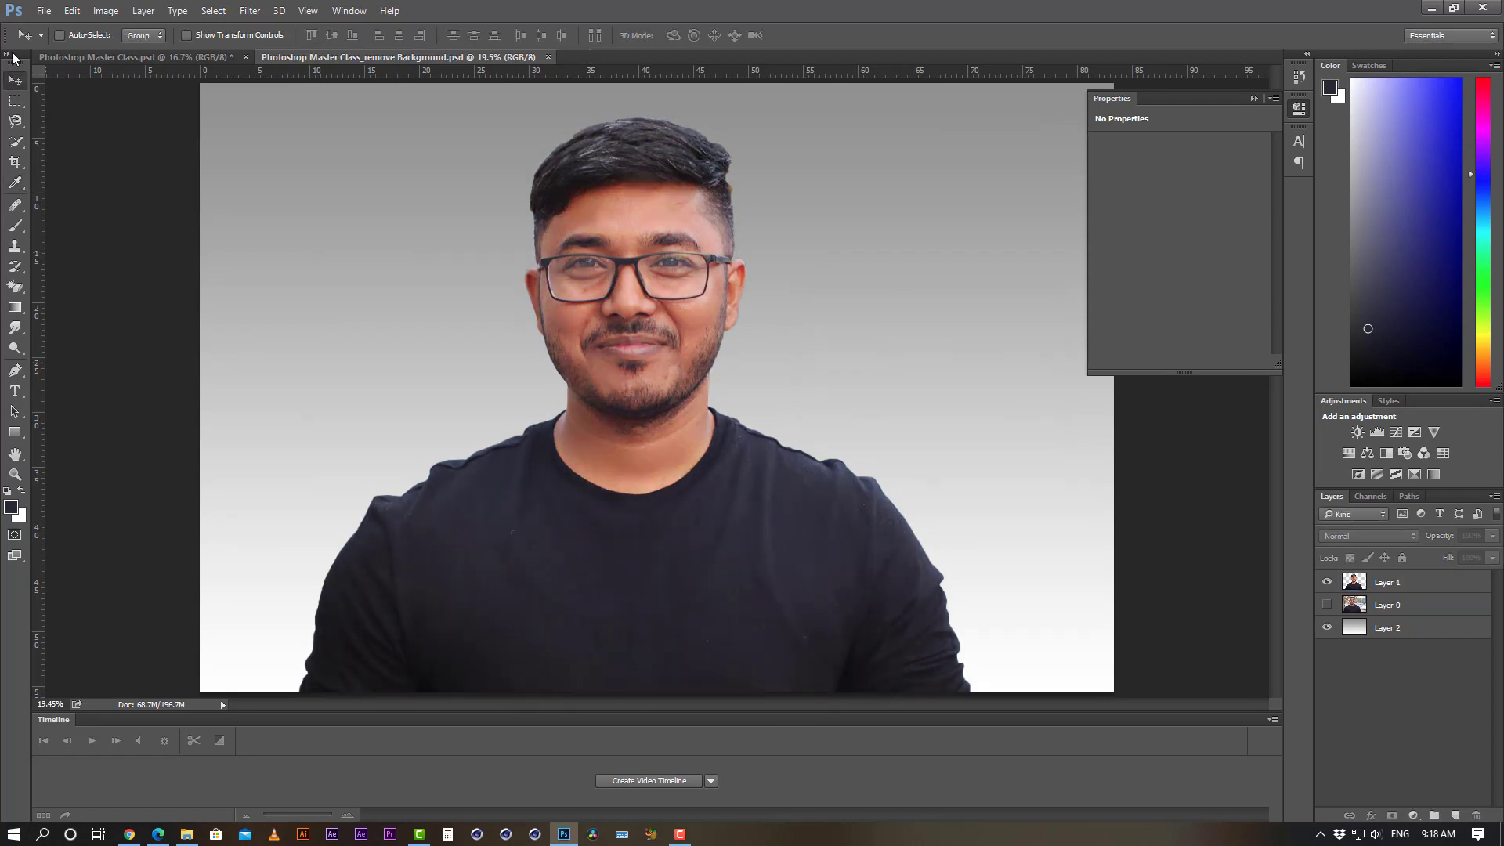
pyautogui.click(122, 9)
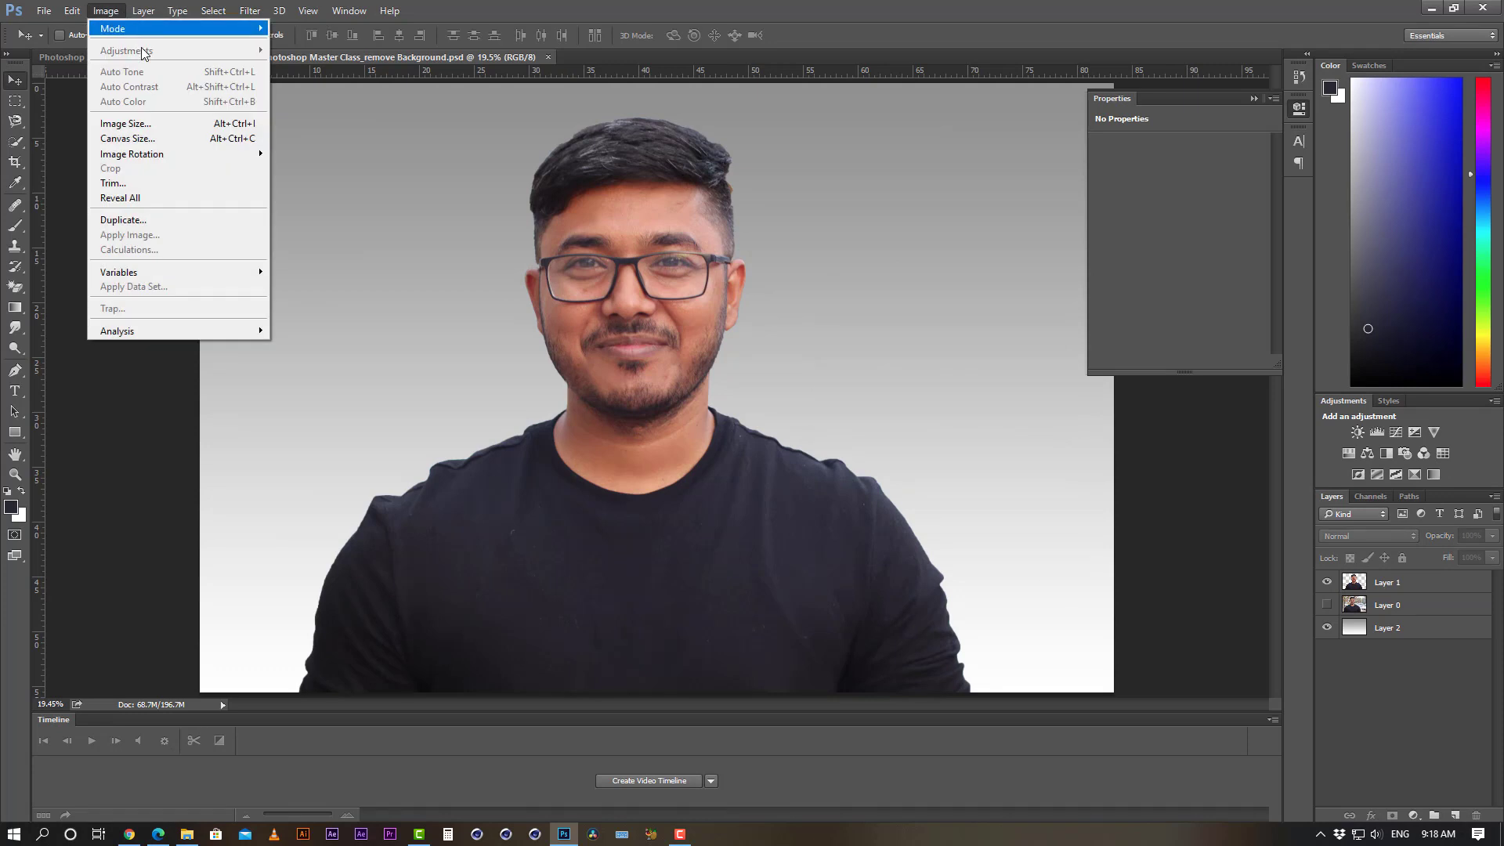
pyautogui.click(1382, 583)
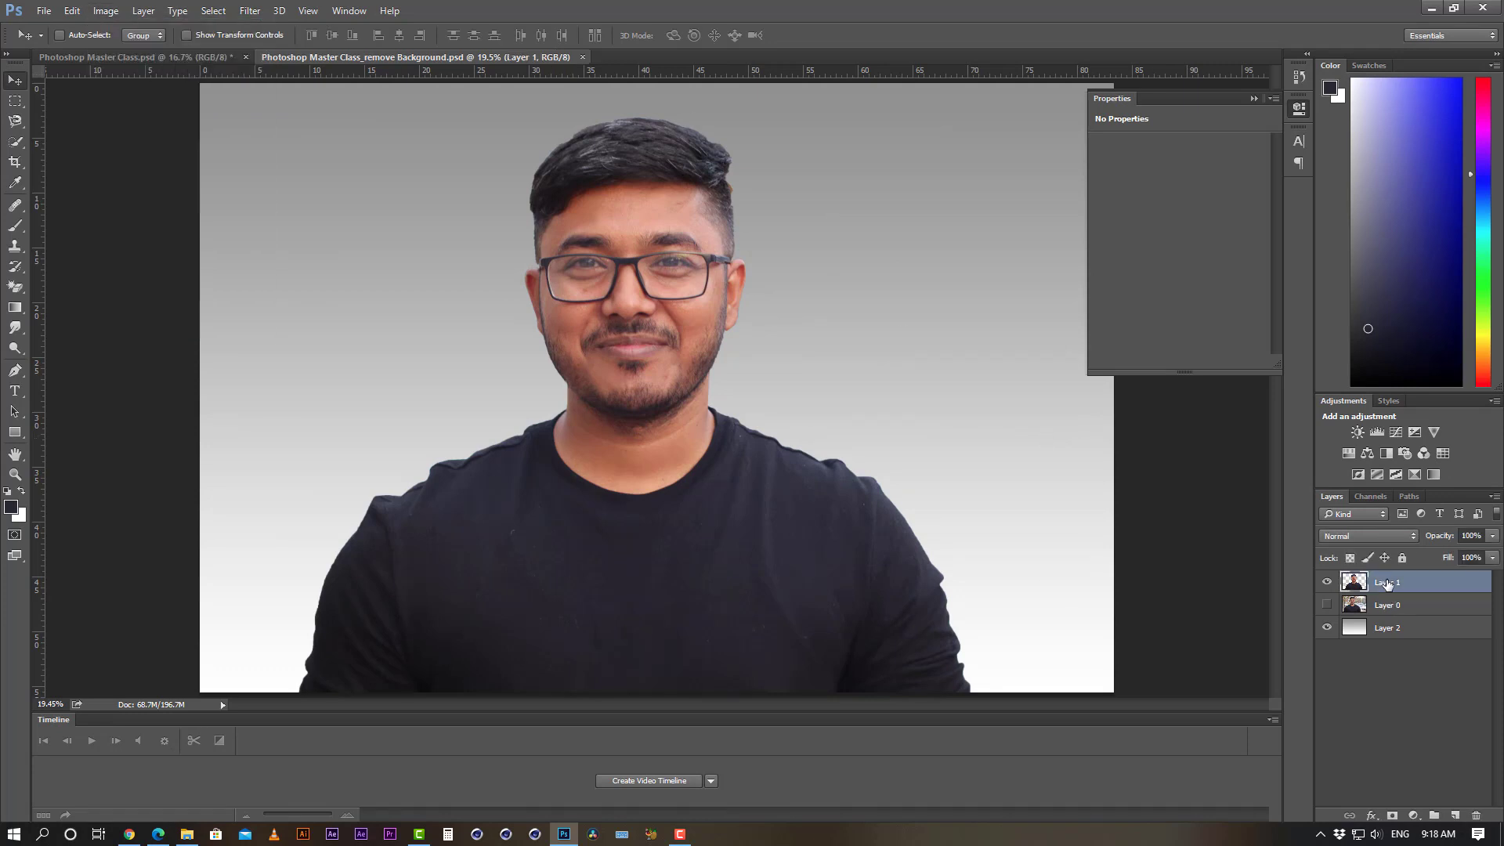
# - Review the width, height and resolution settings in Image Size and leave without applying changes
pyautogui.click(106, 10)
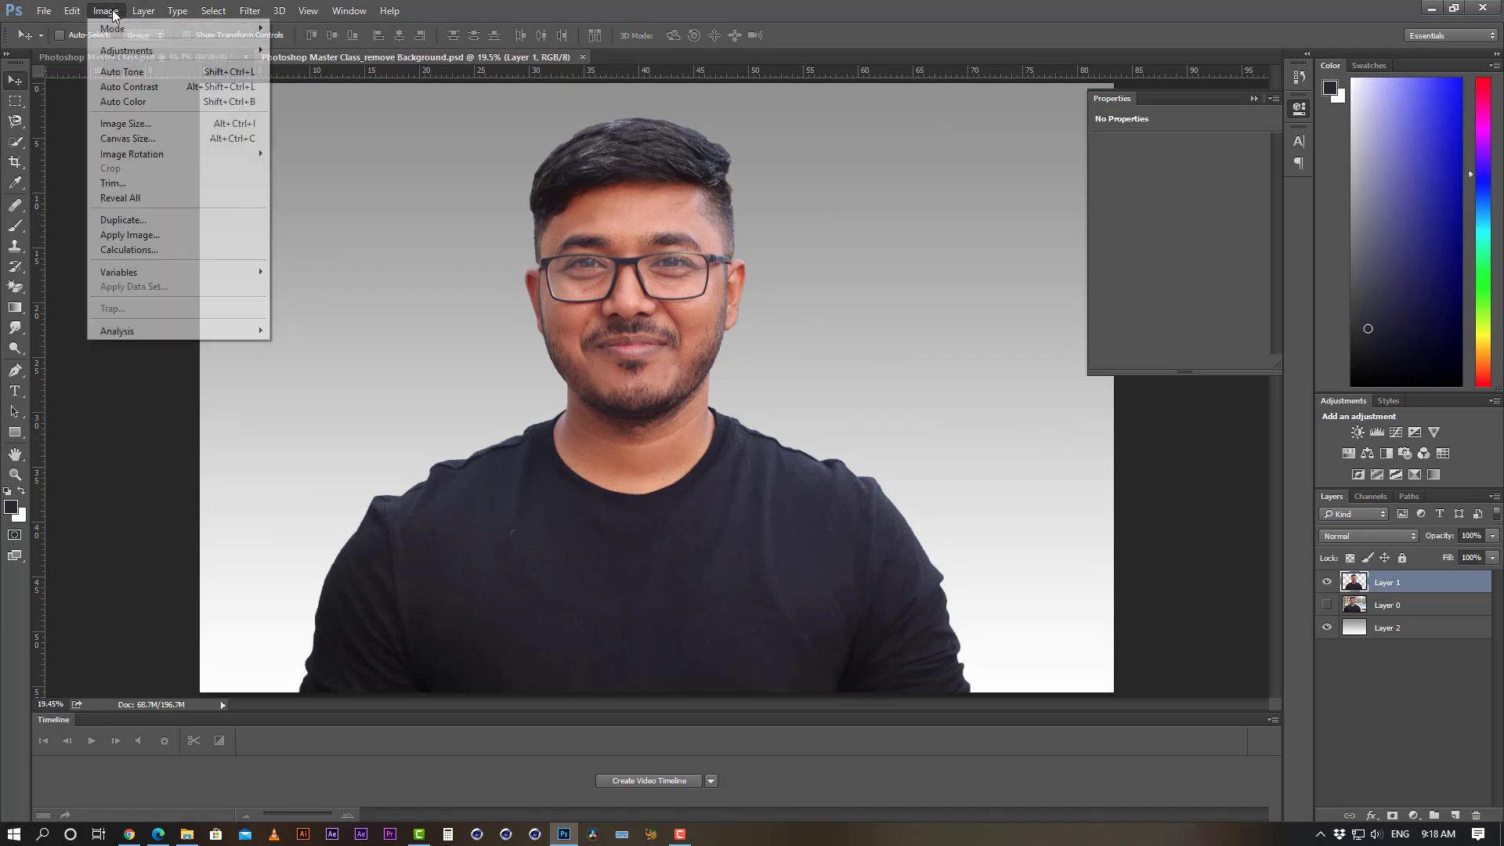
pyautogui.click(136, 126)
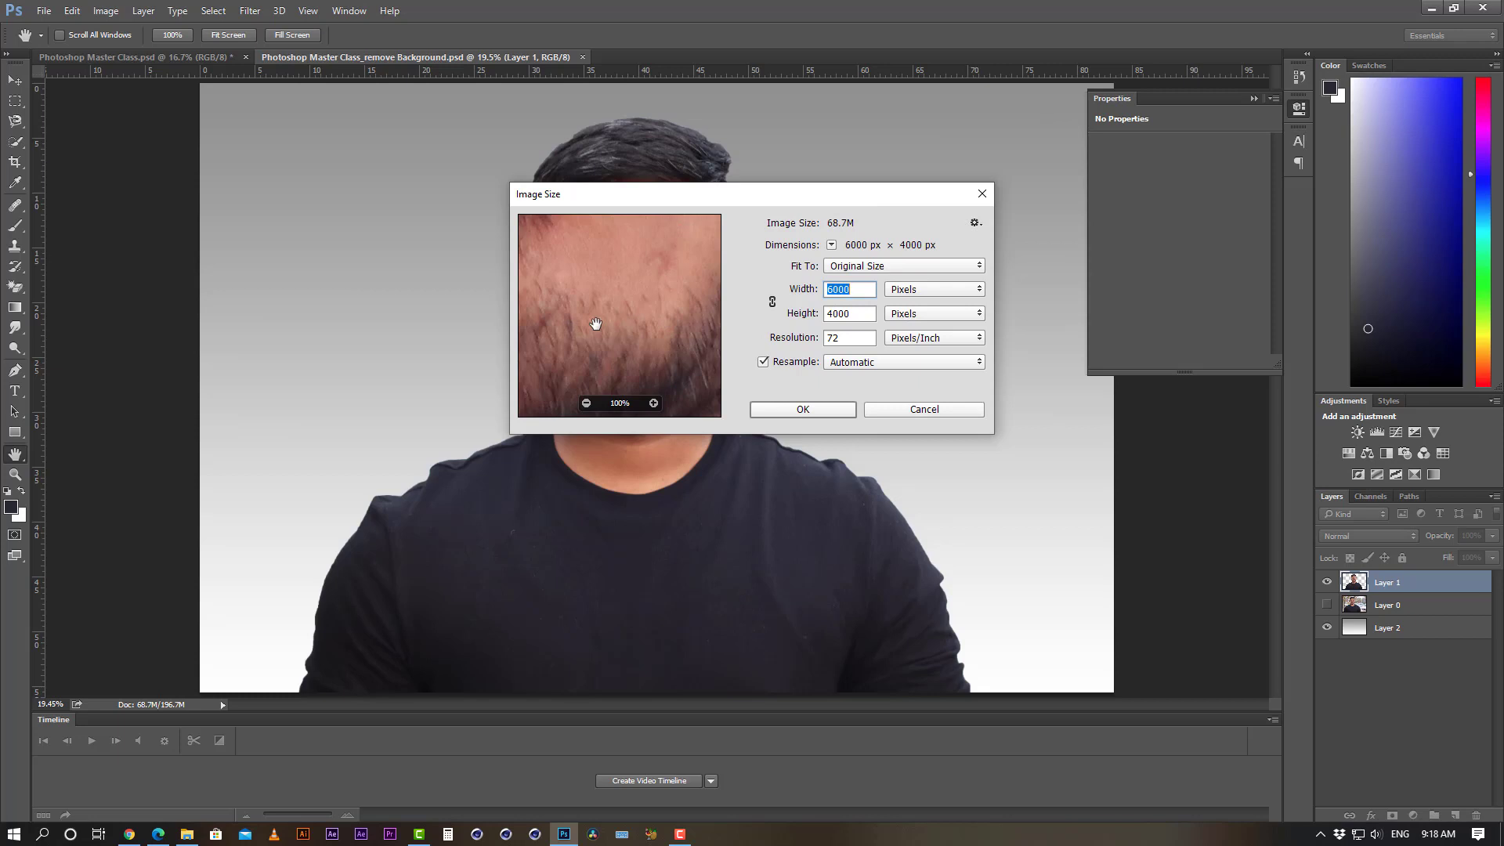
pyautogui.moveTo(855, 202); pyautogui.dragTo(839, 247)
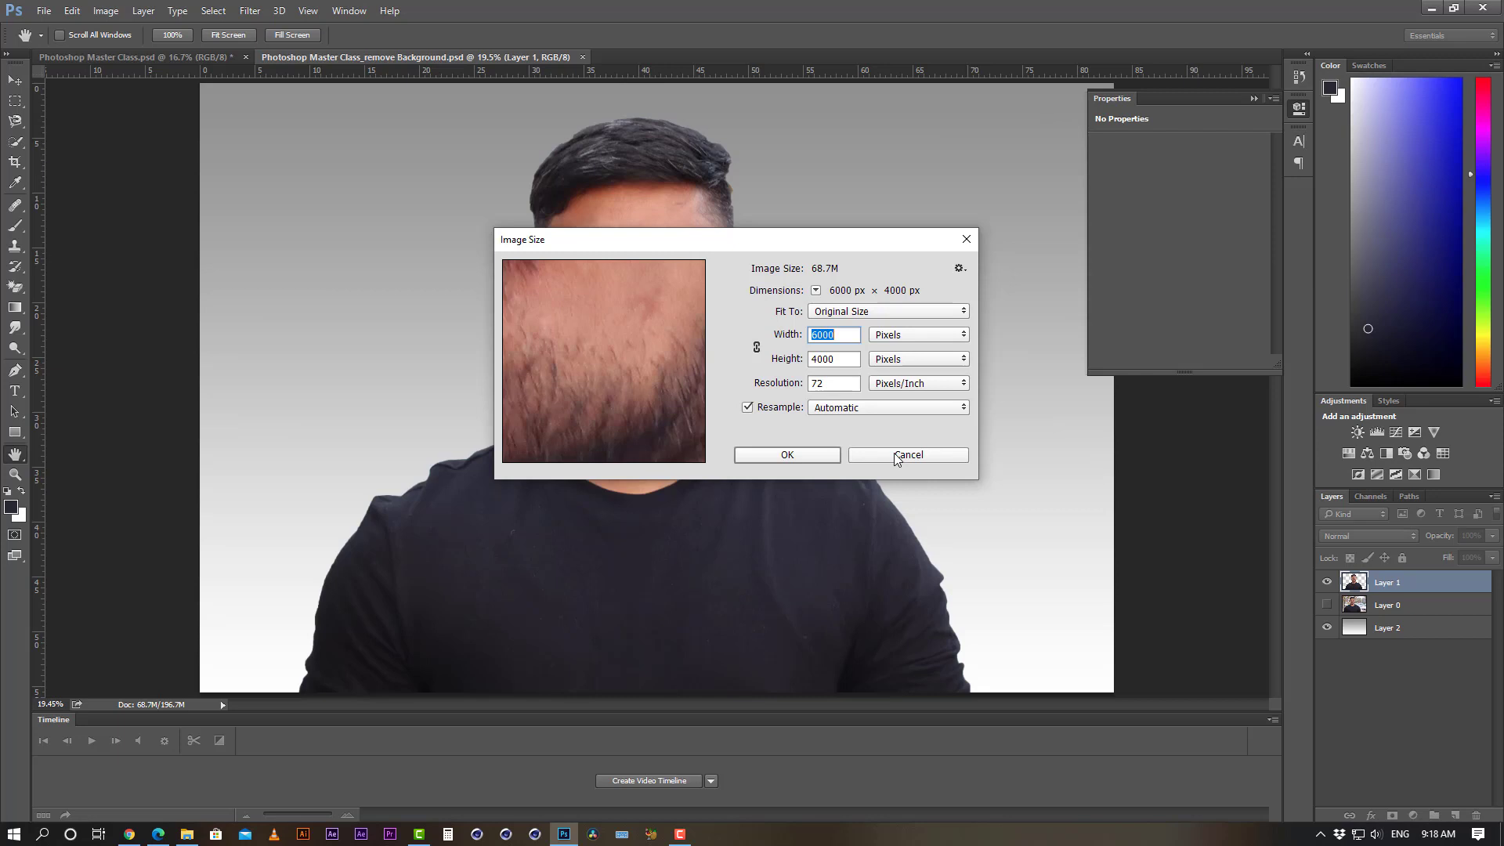
pyautogui.press('Tab')
pyautogui.press('Tab')
pyautogui.click(951, 455)
pyautogui.press('v')
pyautogui.click(108, 11)
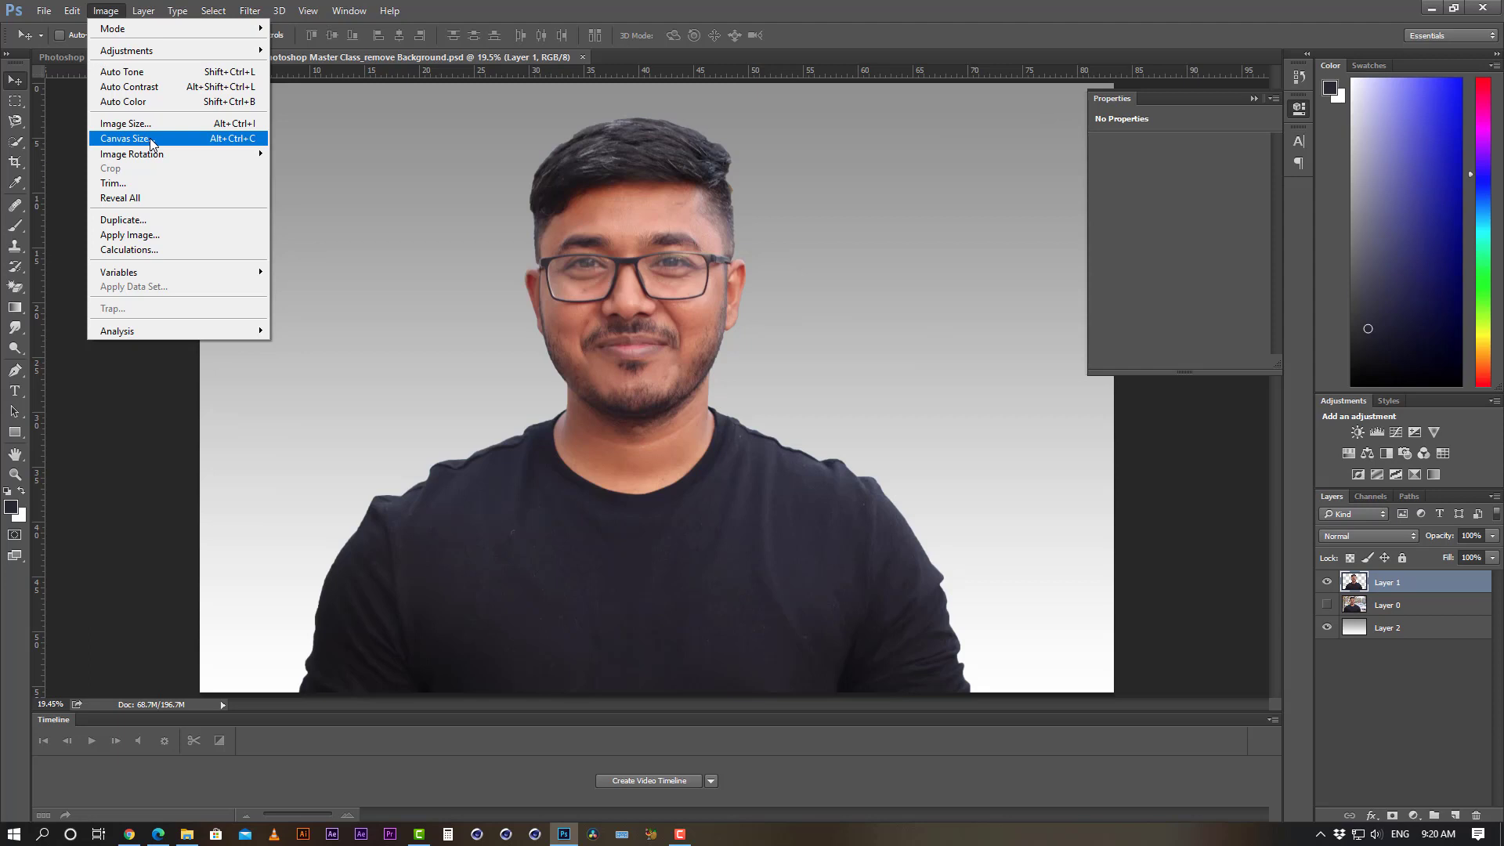
pyautogui.moveTo(155, 159)
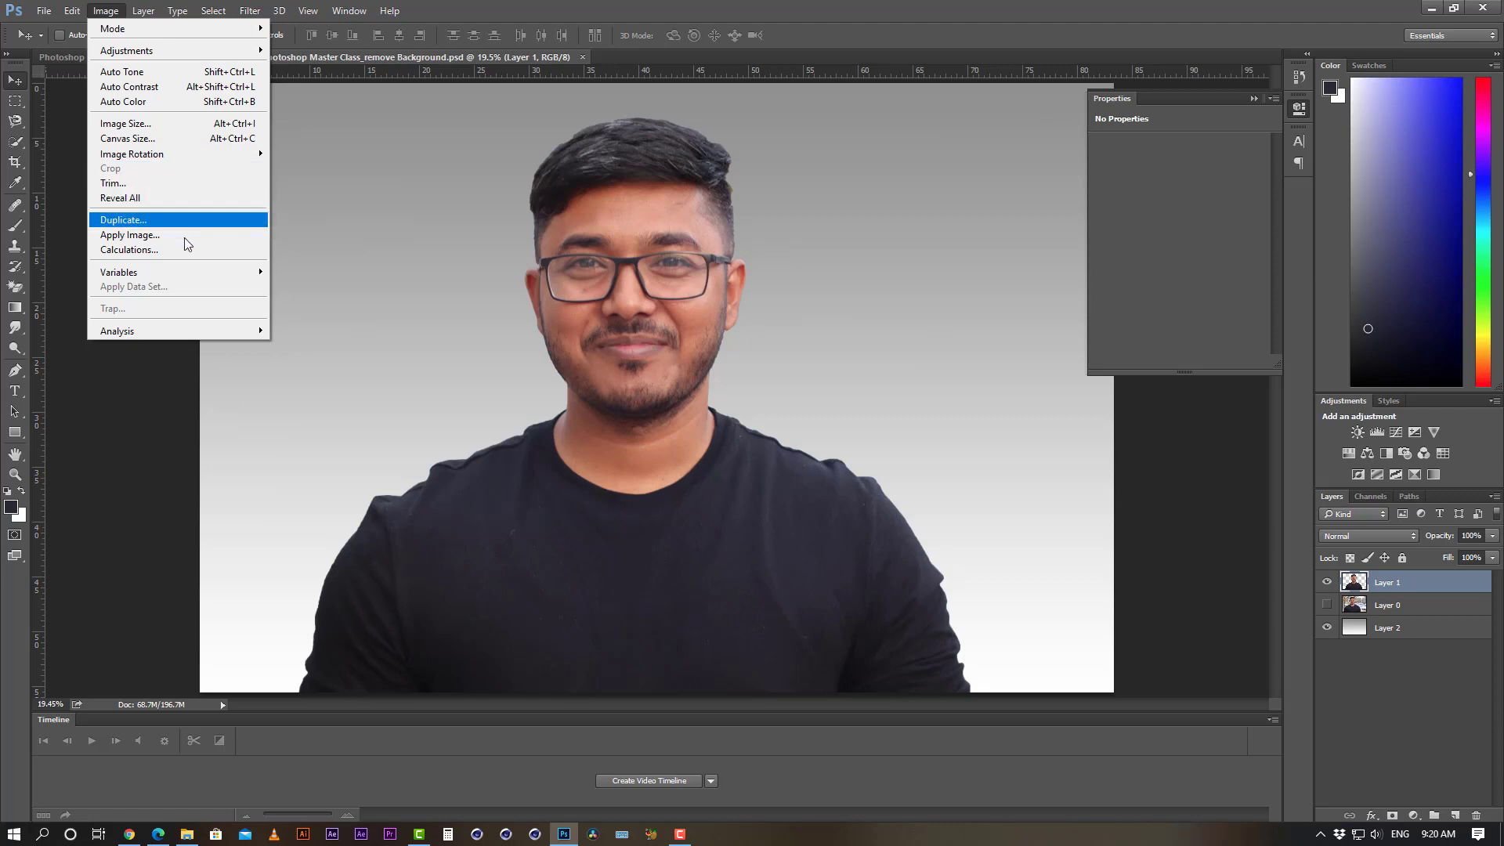
pyautogui.moveTo(144, 10)
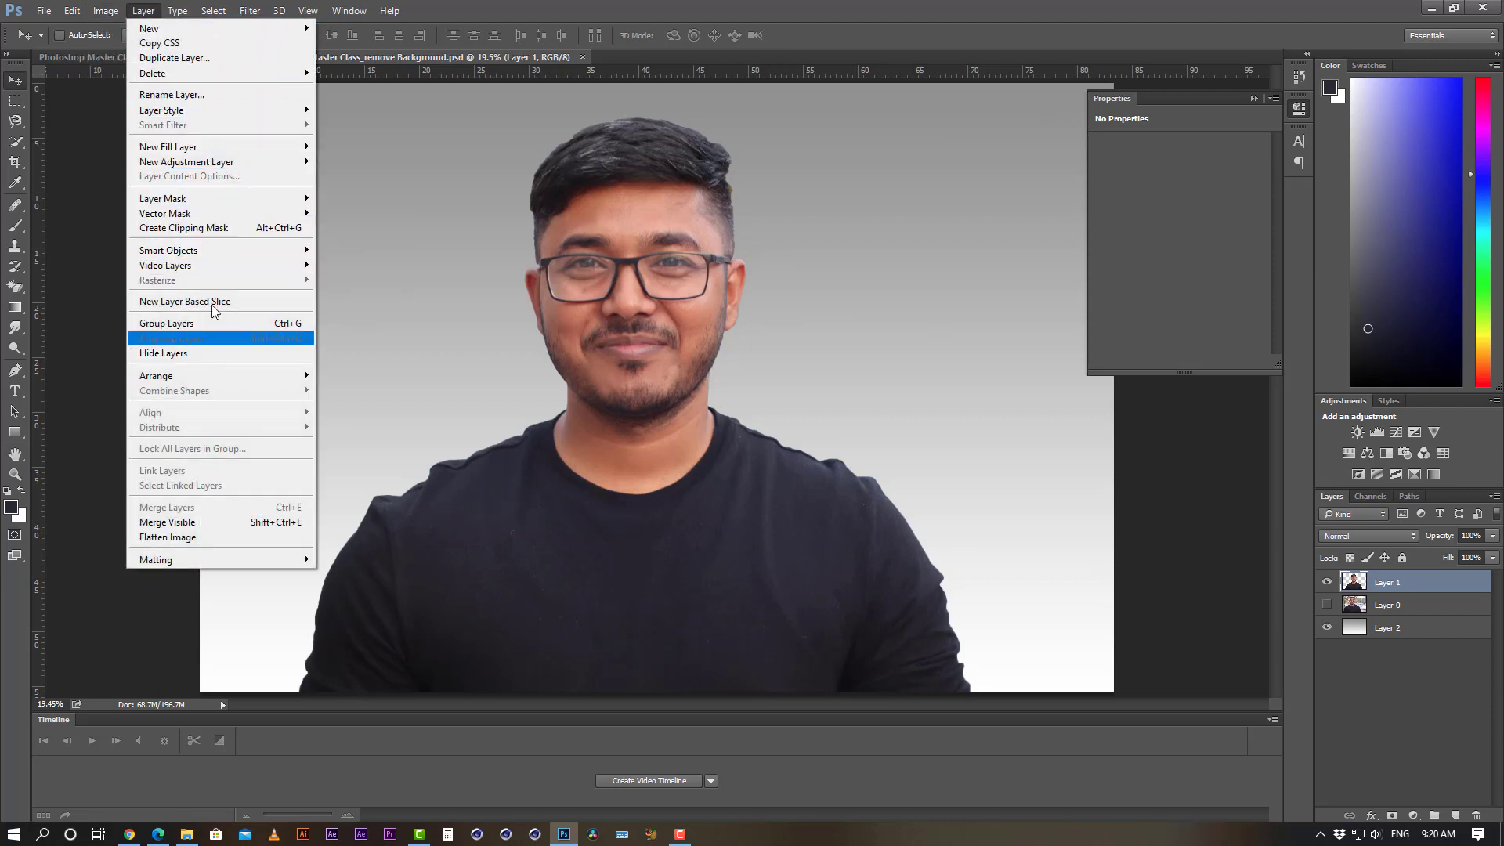
pyautogui.click(1392, 785)
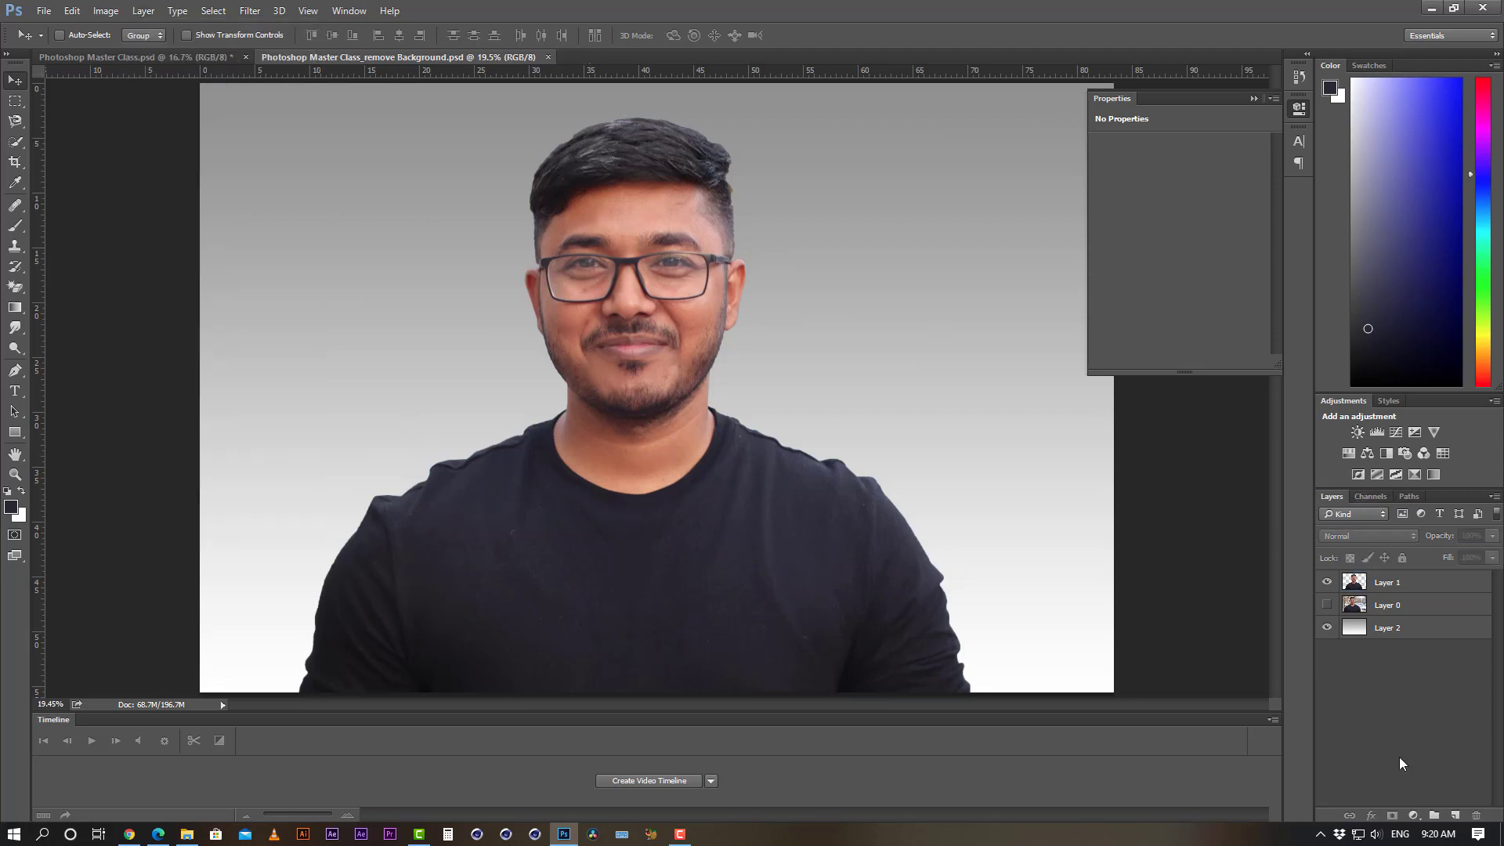
pyautogui.click(147, 12)
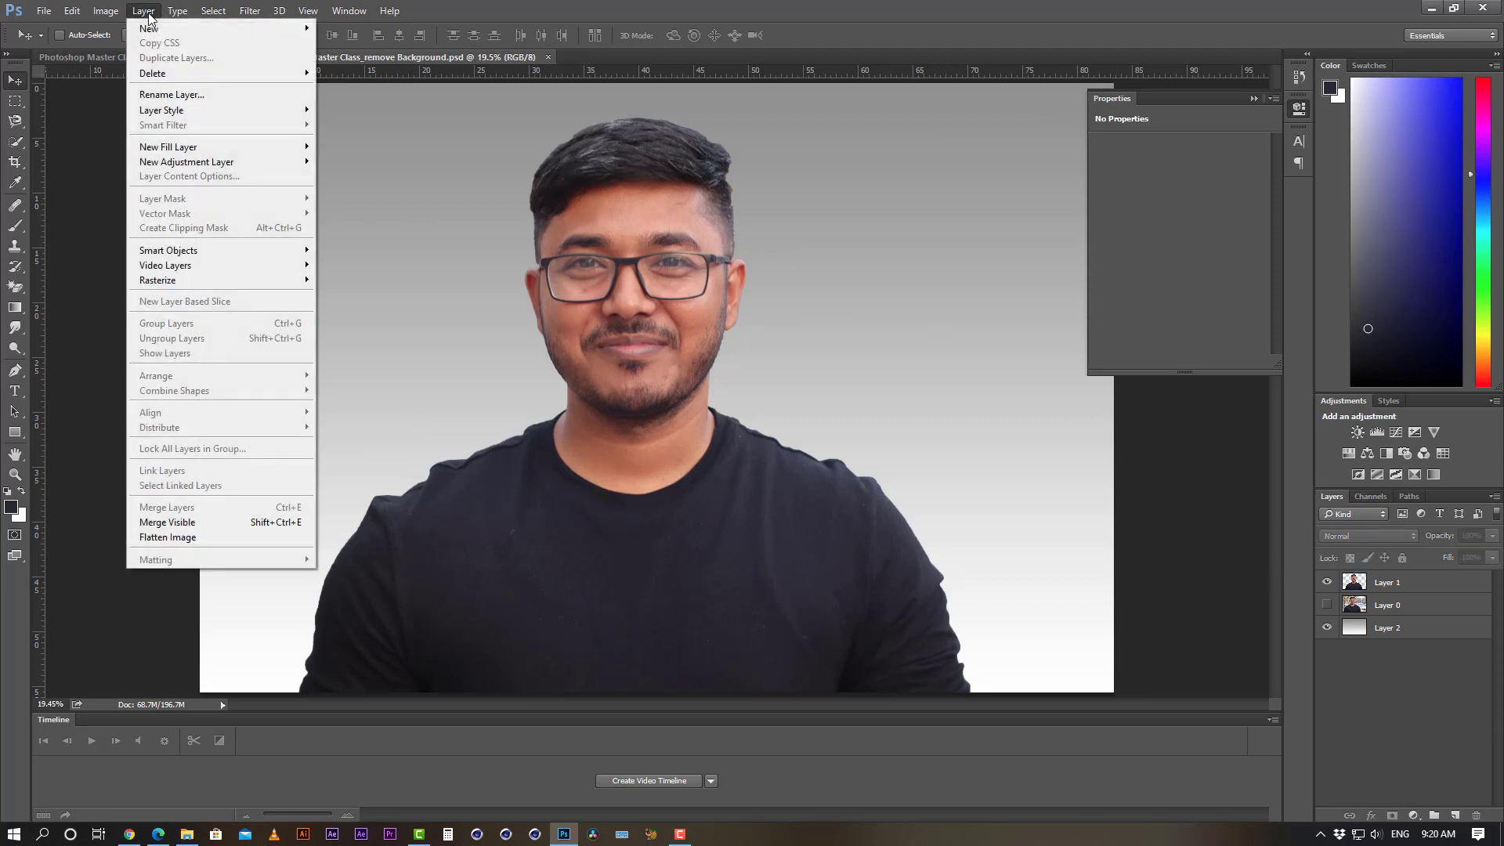
pyautogui.click(1436, 720)
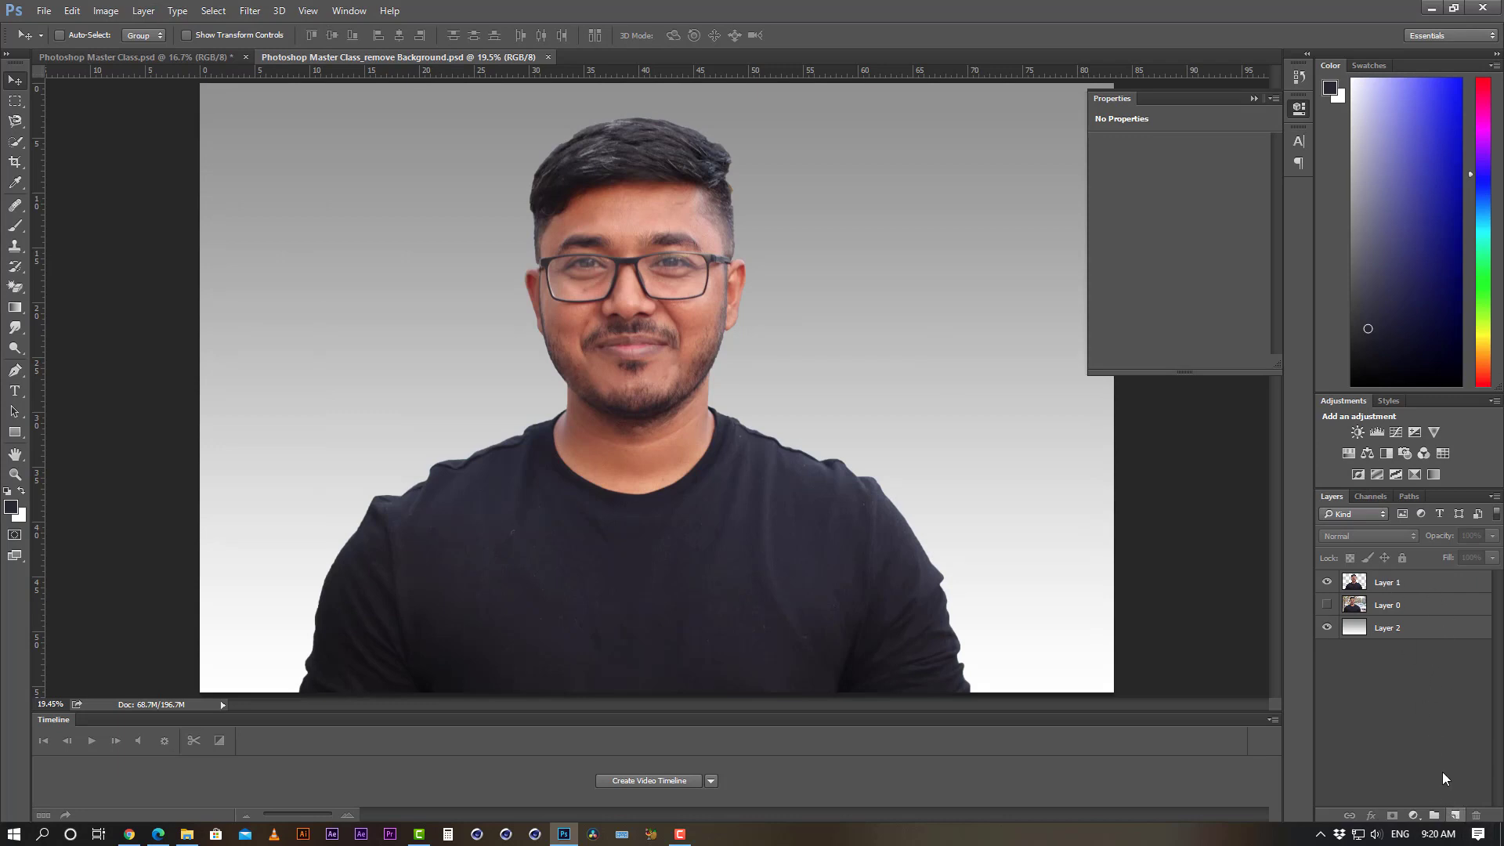
pyautogui.click(185, 13)
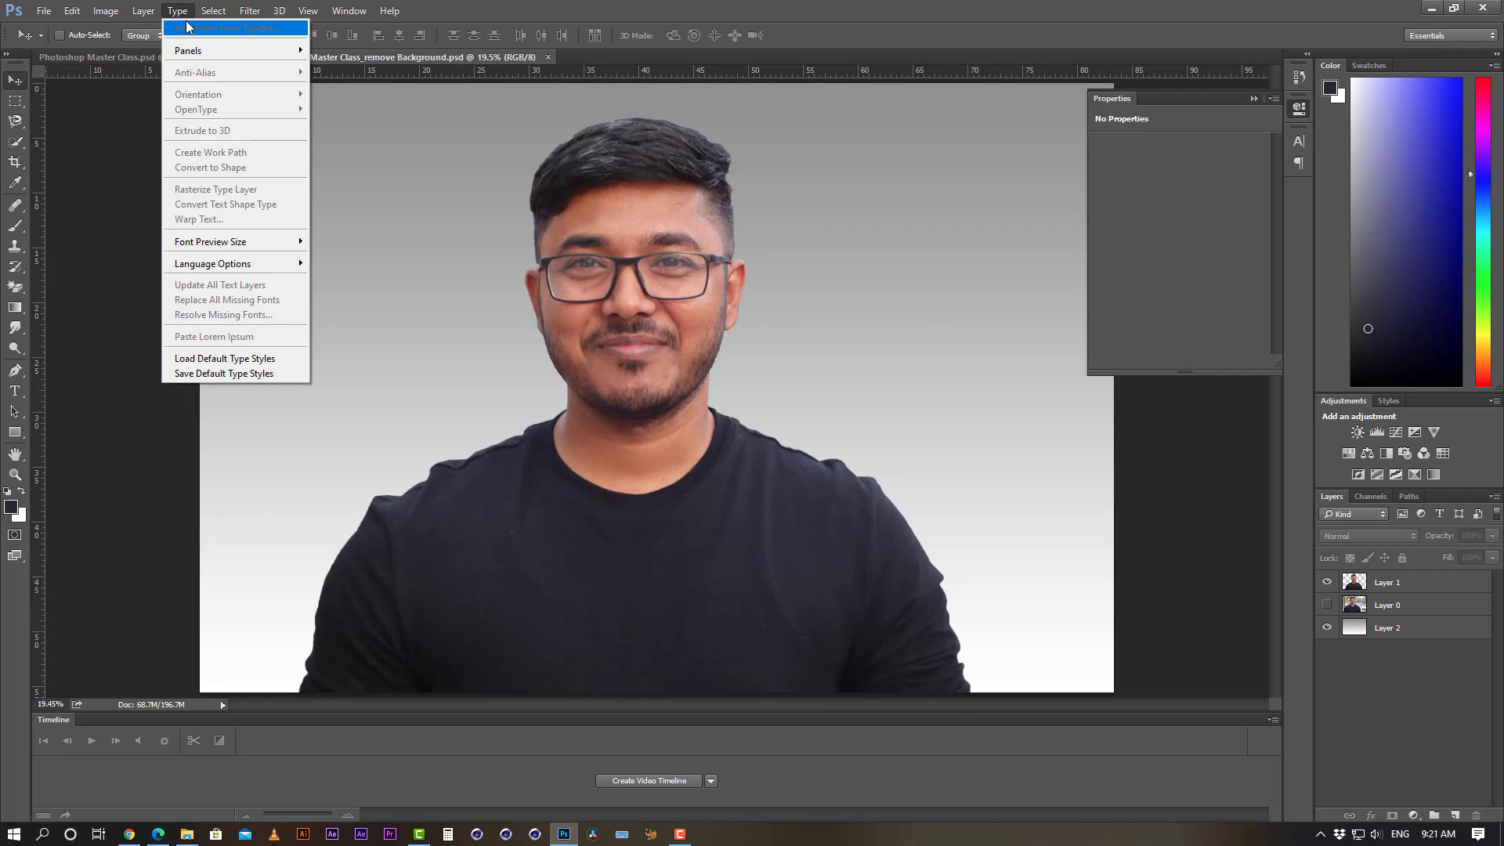
pyautogui.moveTo(210, 14)
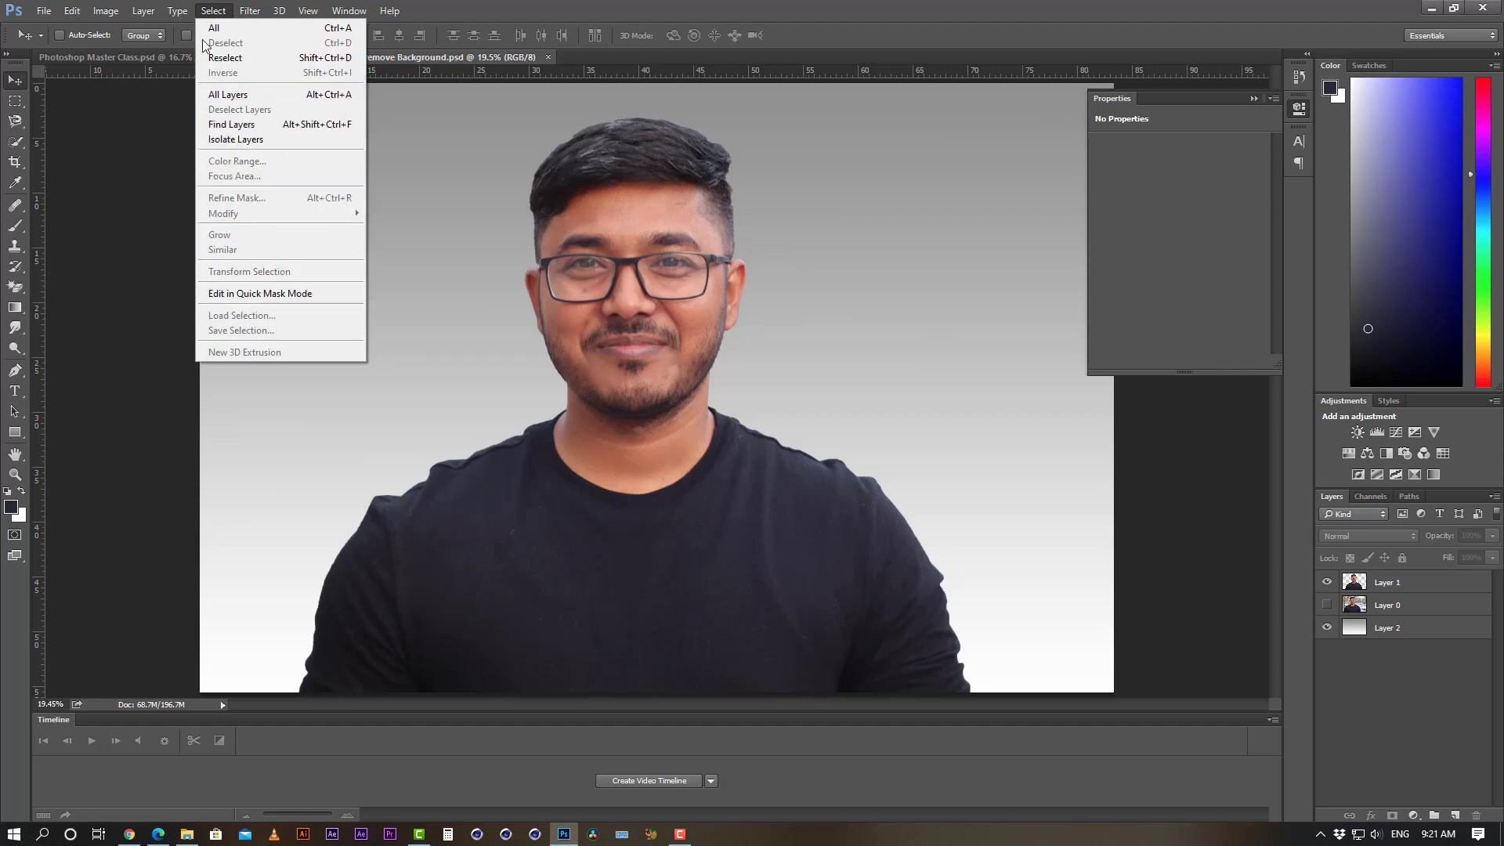
pyautogui.moveTo(252, 11)
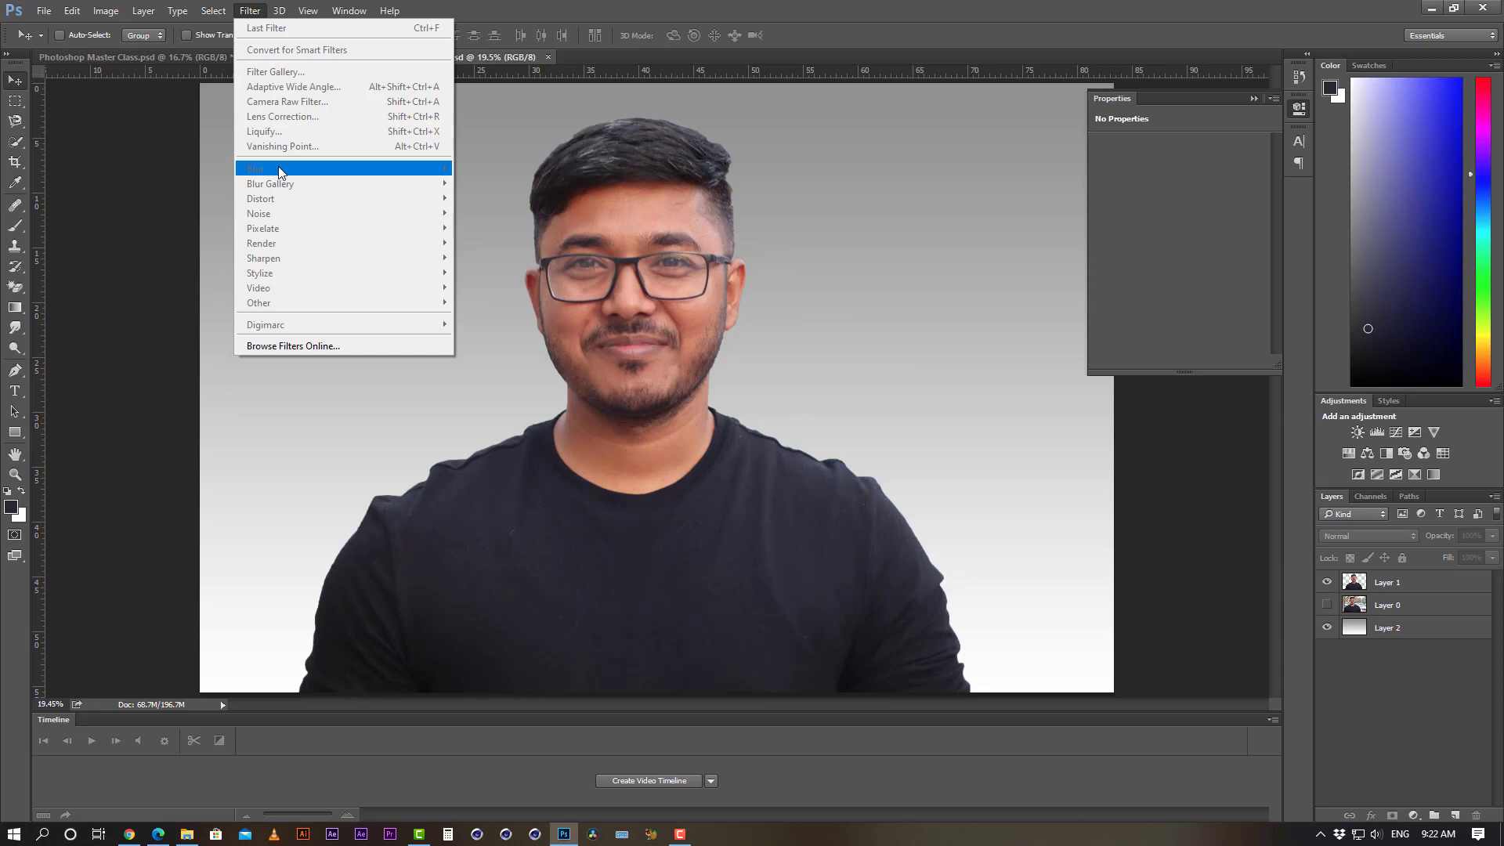
# - Try a strong Box Blur on Layer 1 and undo it
pyautogui.click(1402, 591)
pyautogui.click(1353, 583)
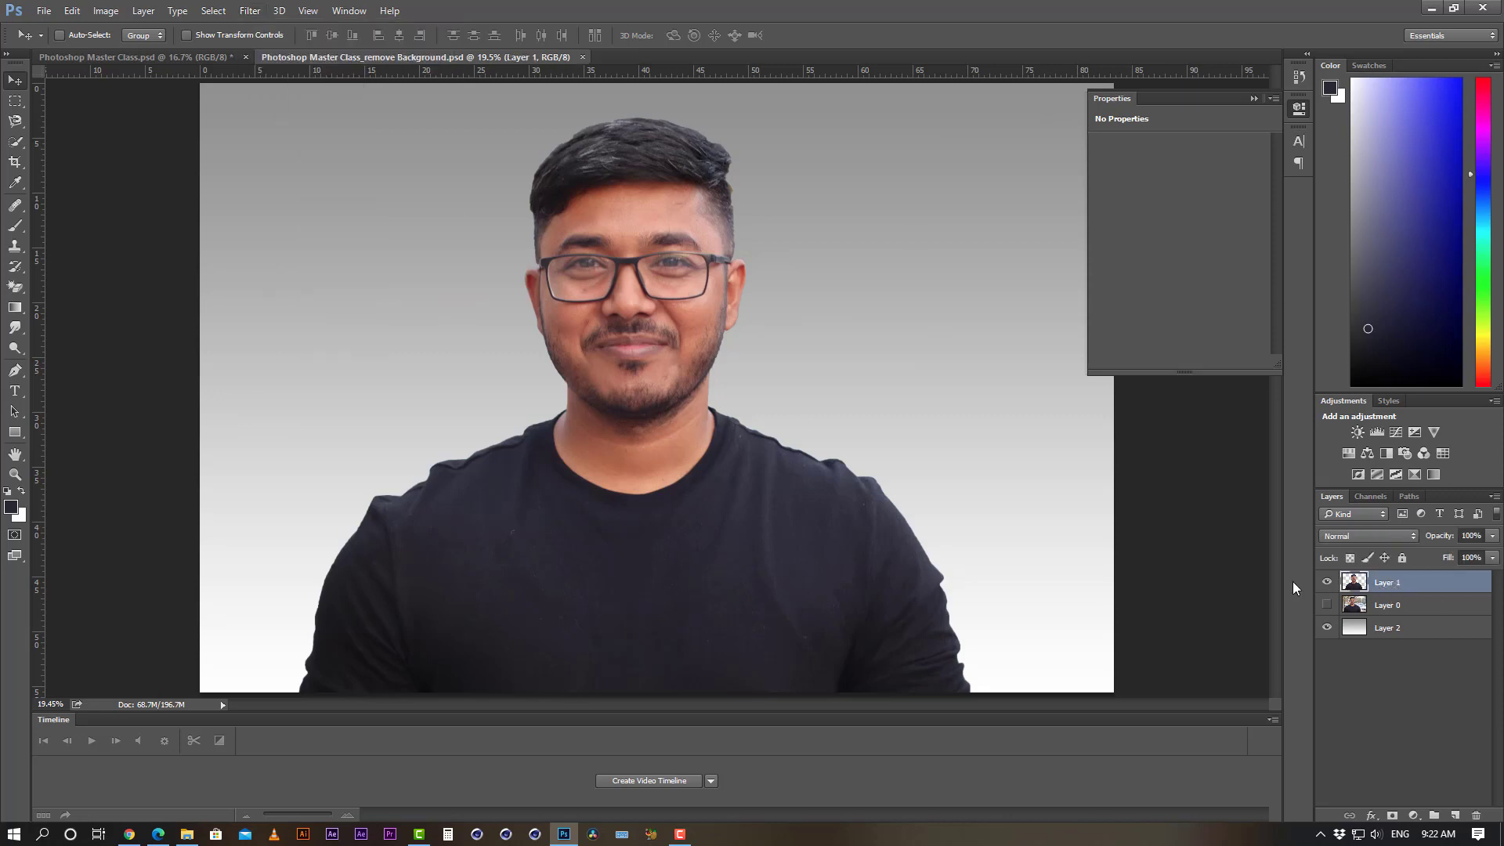
pyautogui.click(250, 11)
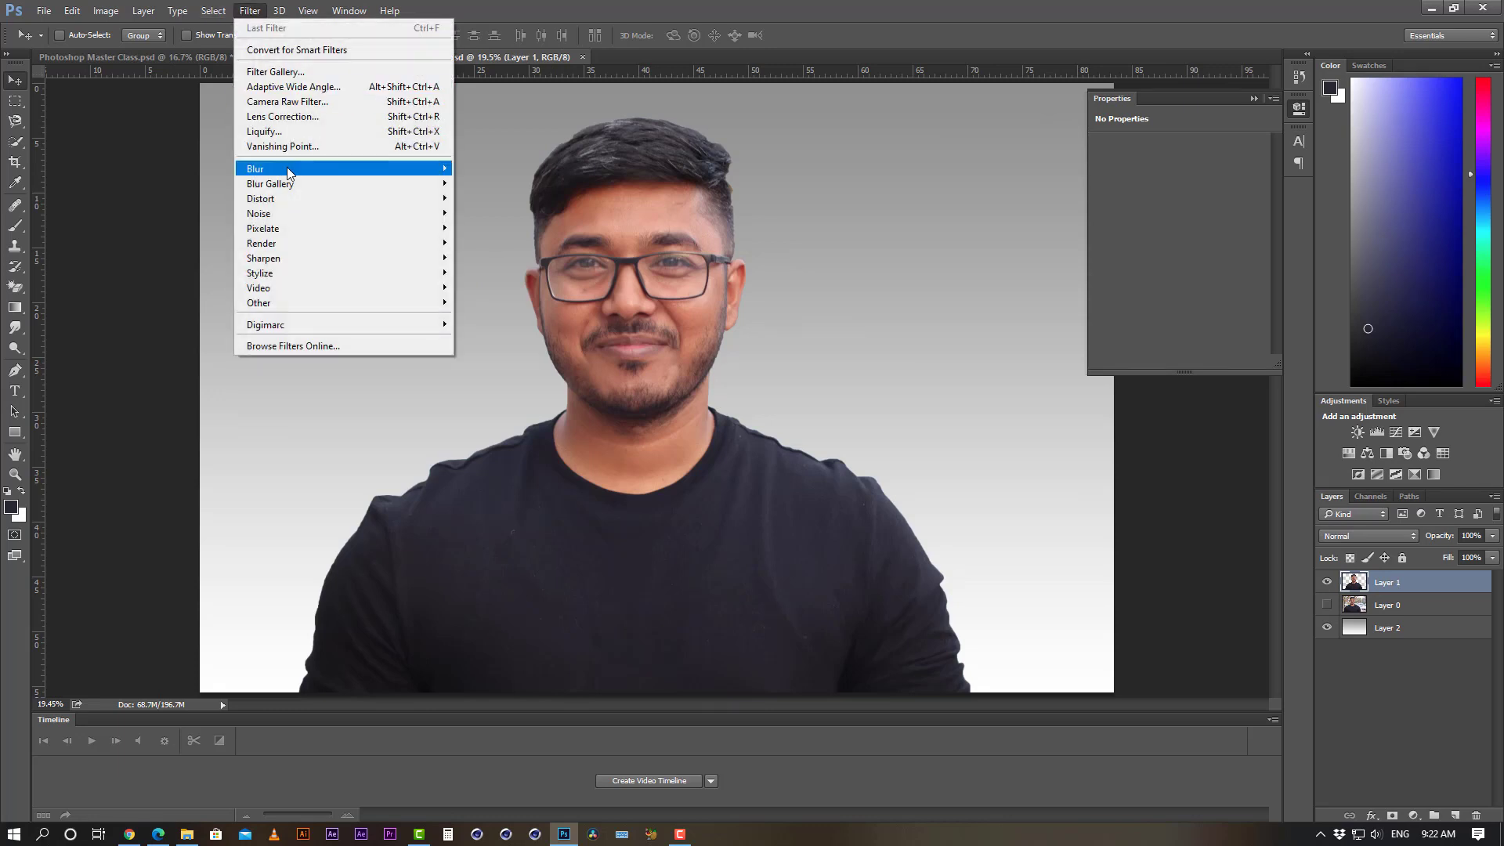
pyautogui.moveTo(289, 173)
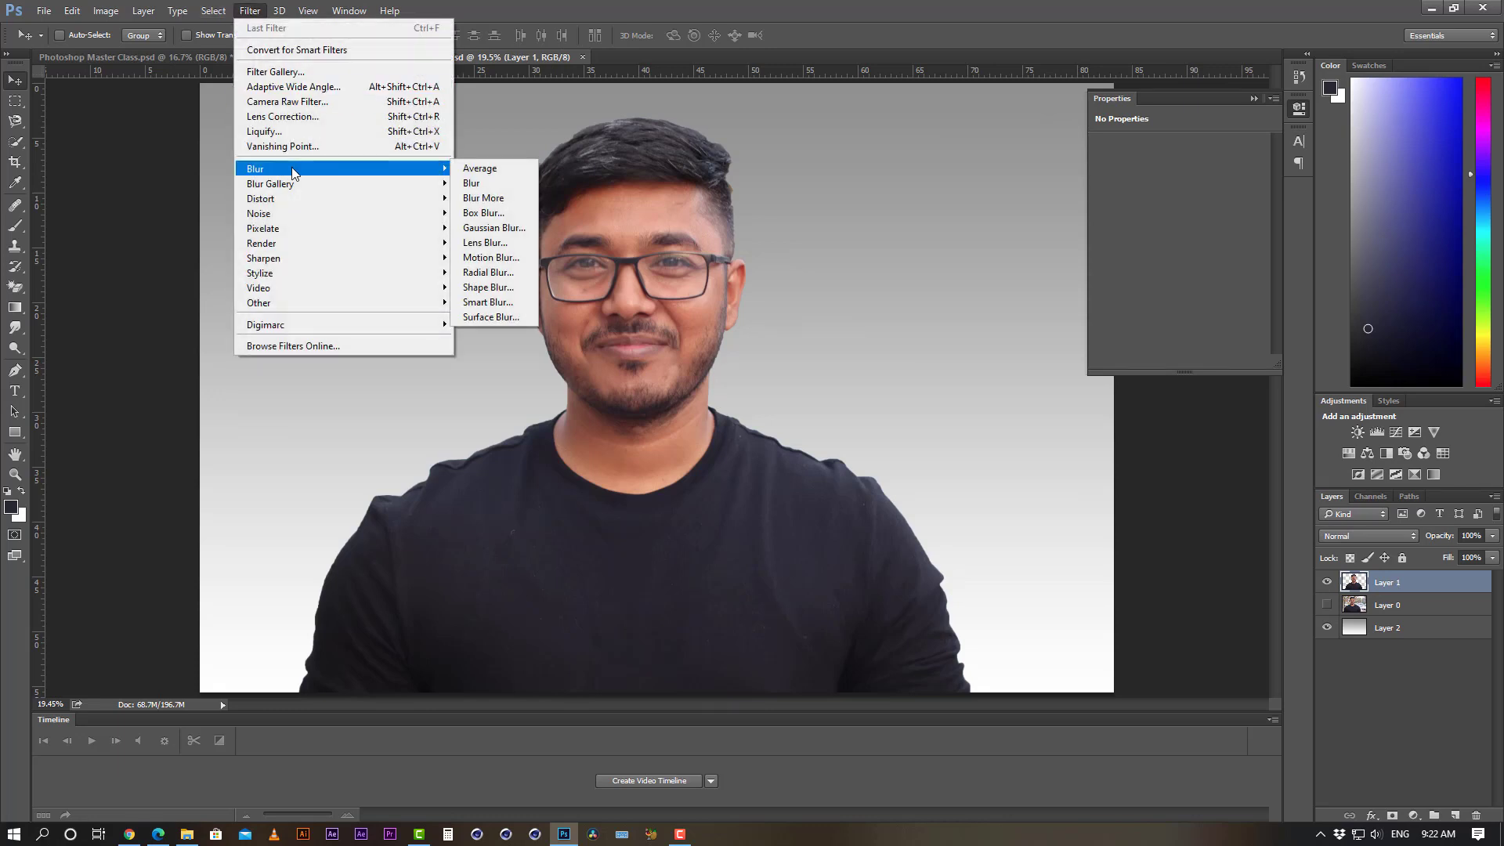
pyautogui.click(487, 214)
pyautogui.moveTo(1042, 615); pyautogui.dragTo(1084, 617)
pyautogui.click(1203, 401)
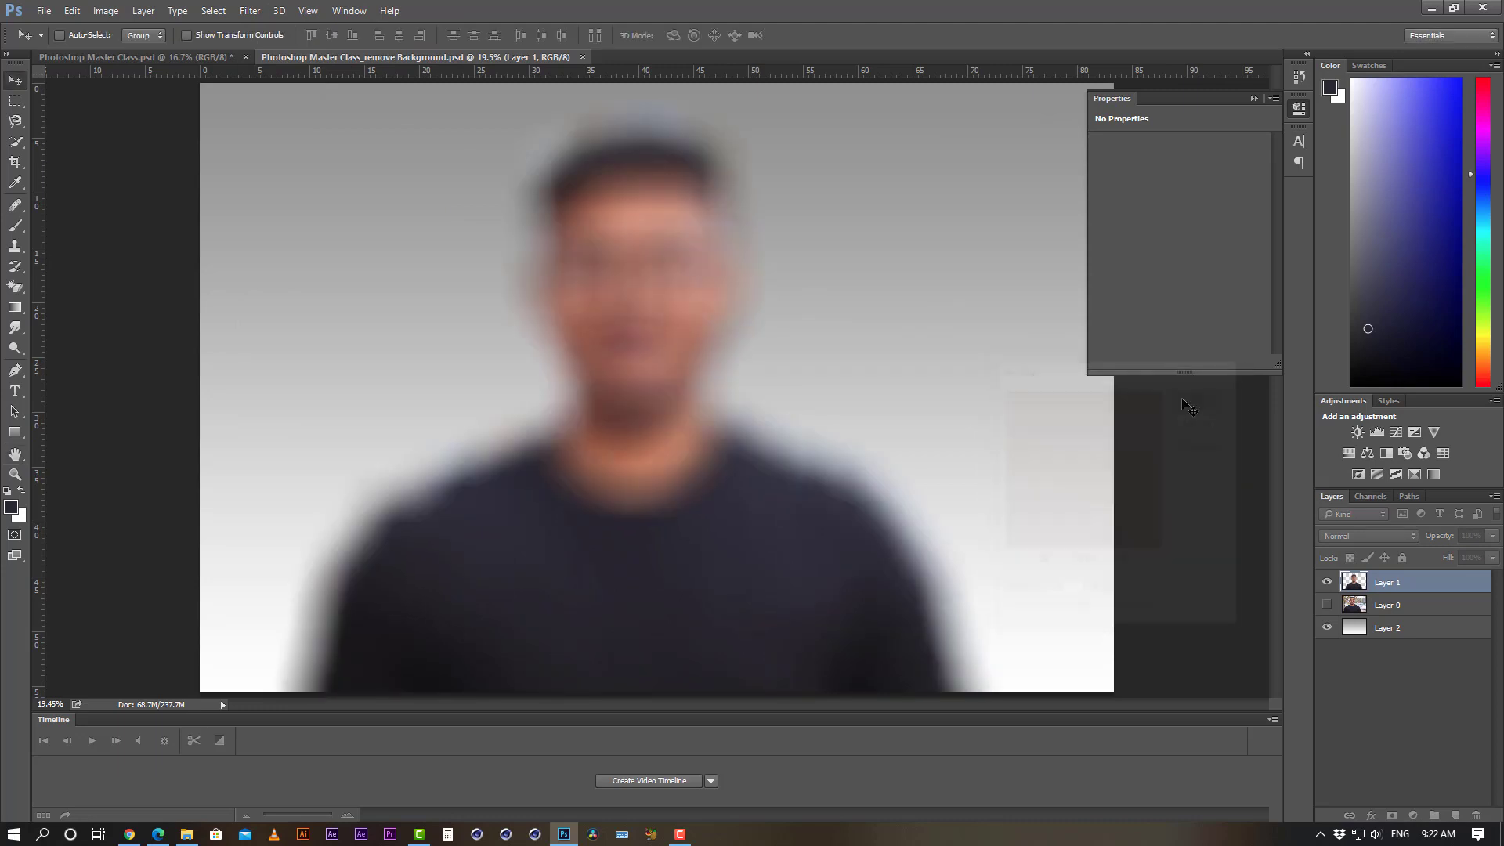
pyautogui.press('ctrl')
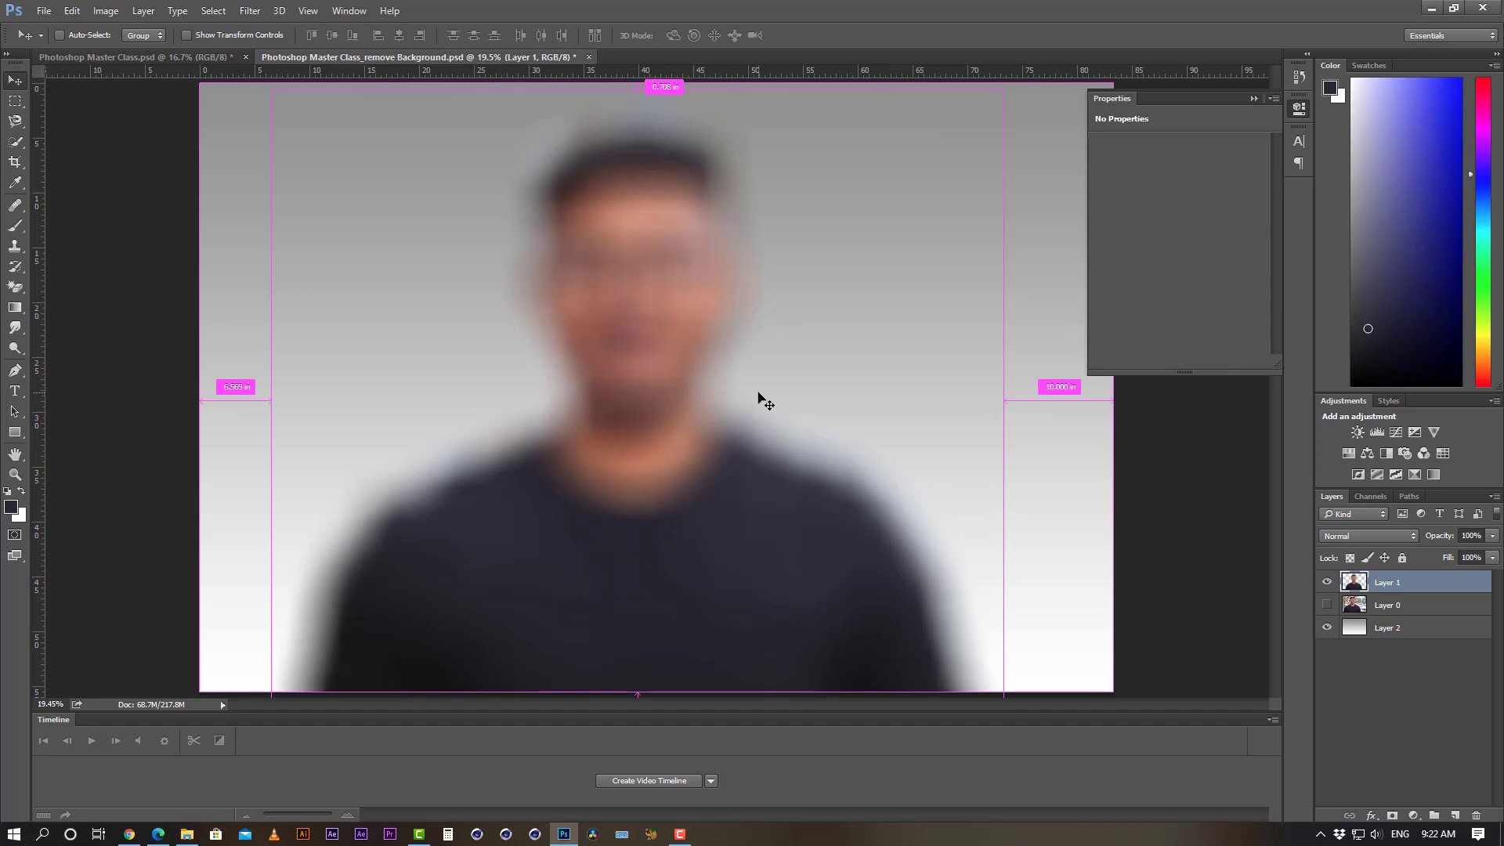
pyautogui.hotkey('ctrl', 'z')
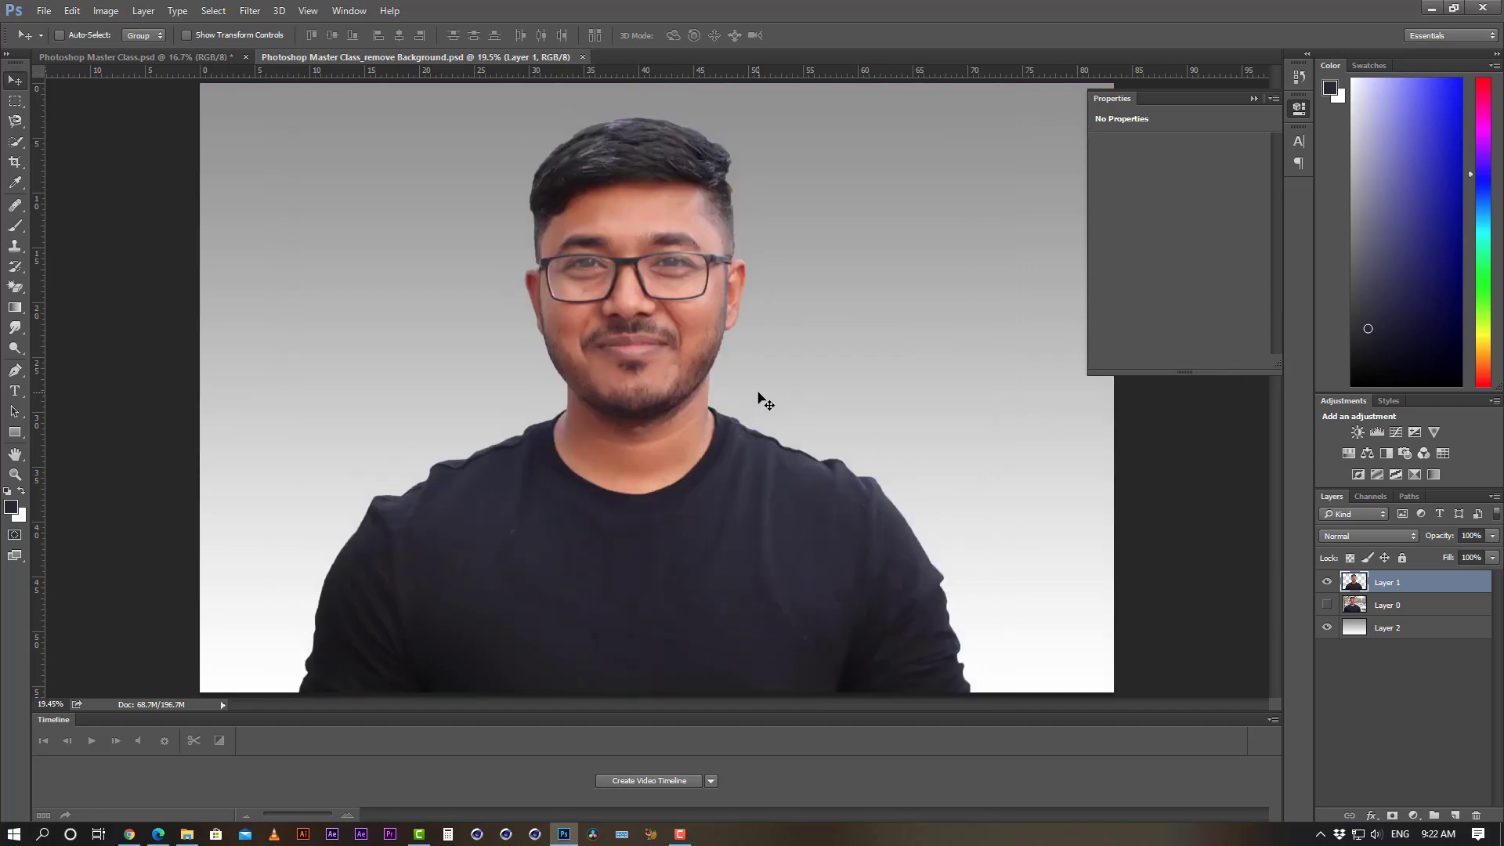
# - Apply the De-Interlace video filter to Layer 1, eliminating odd lines and creating new fields by interpolation
pyautogui.click(239, 12)
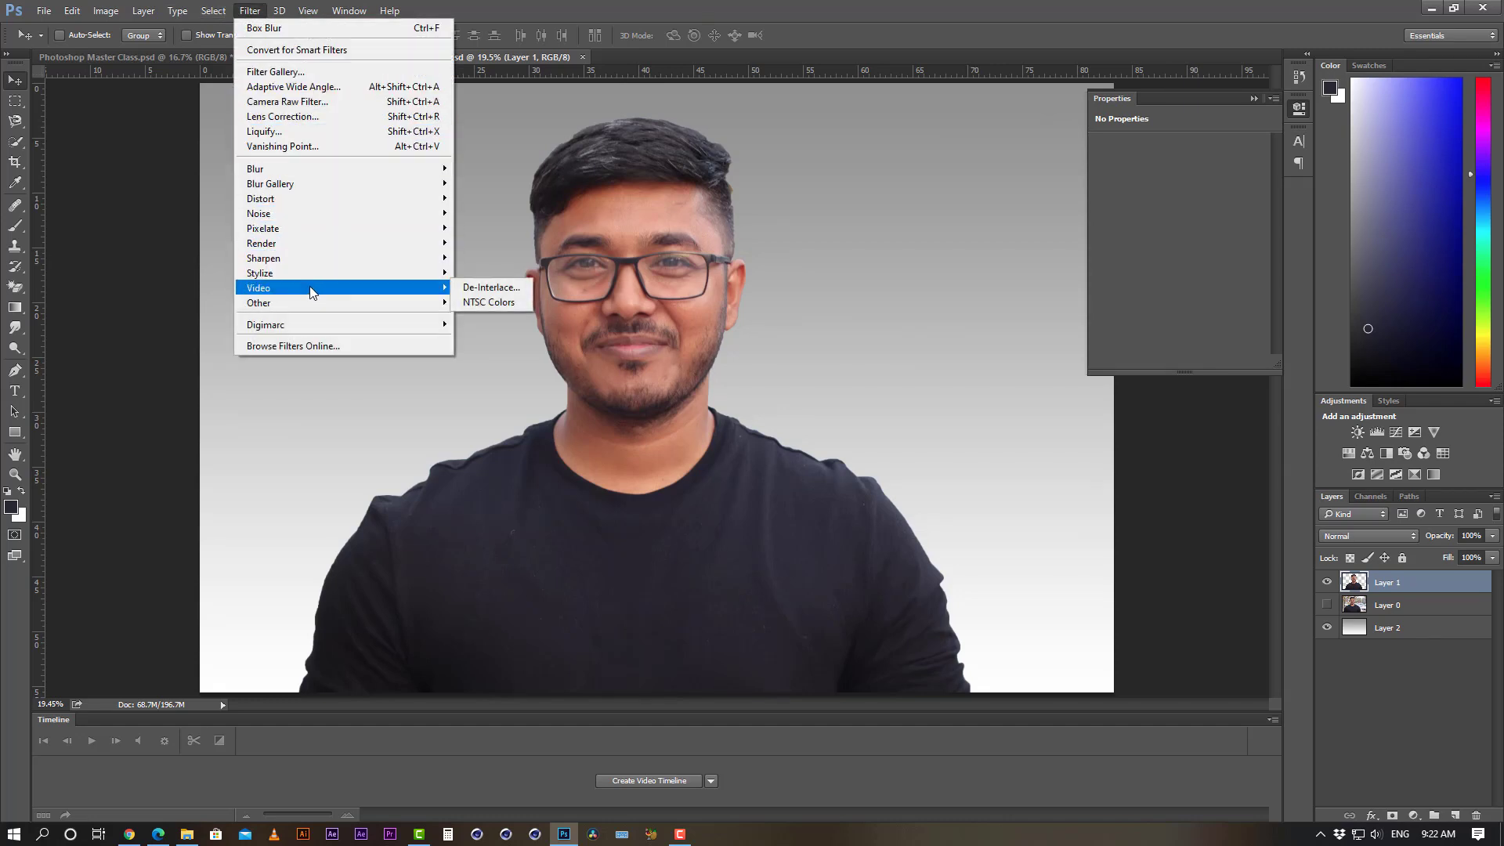
pyautogui.moveTo(311, 269)
pyautogui.click(502, 288)
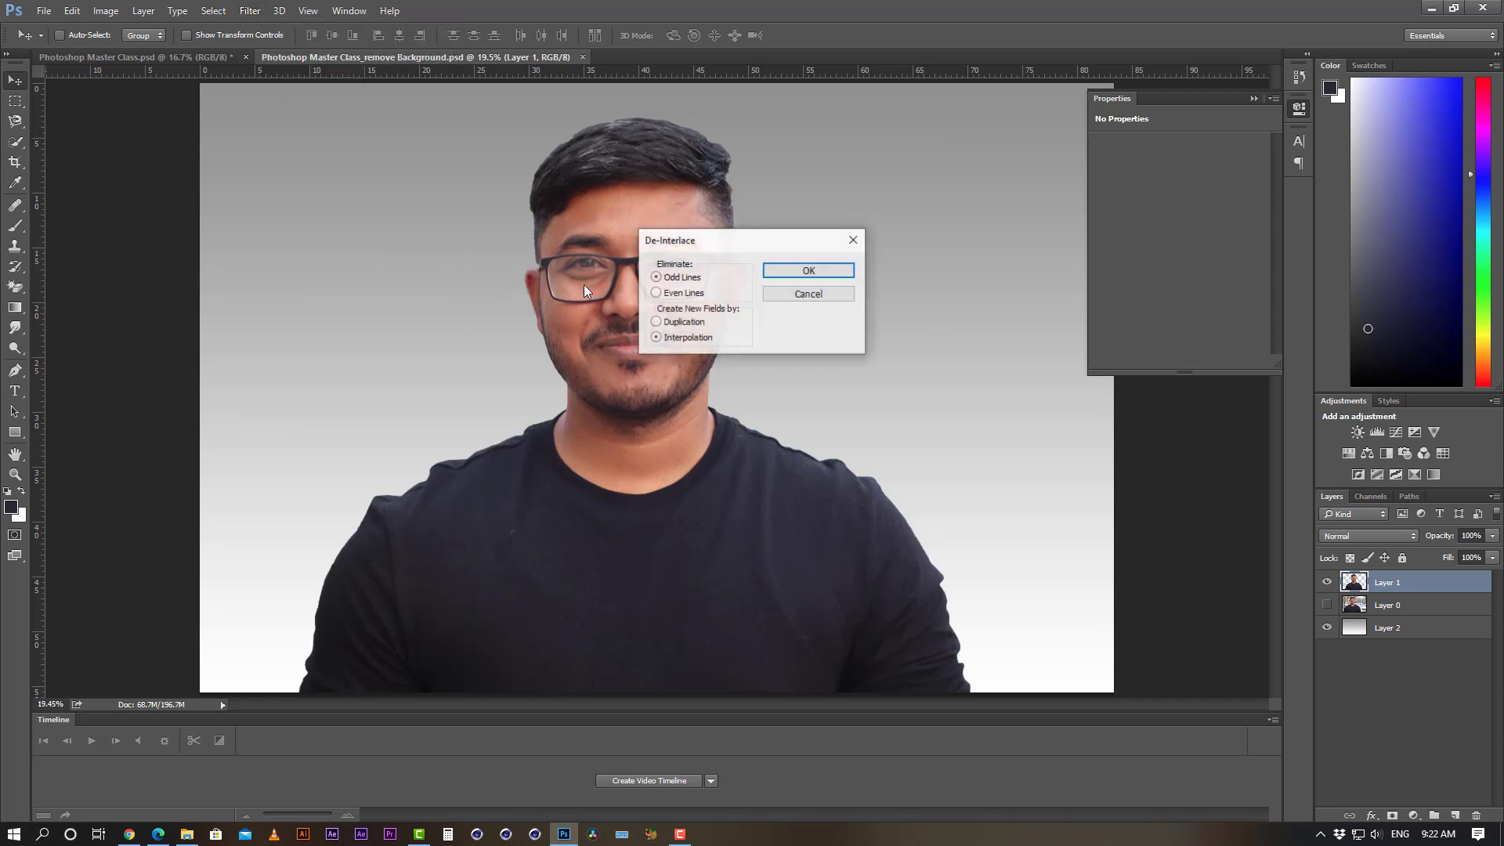
pyautogui.click(785, 271)
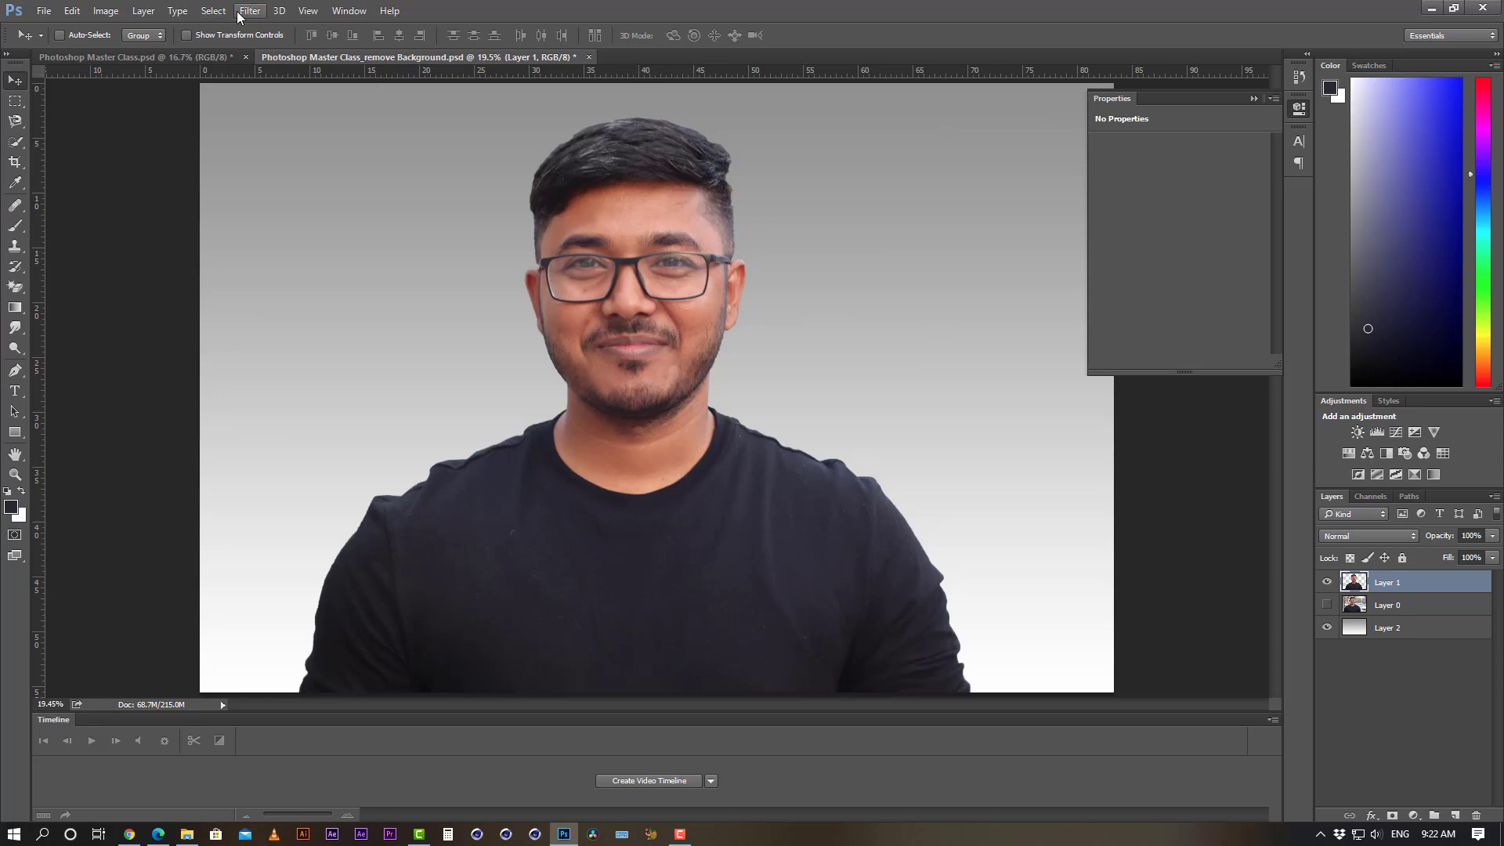
pyautogui.click(213, 10)
pyautogui.moveTo(250, 10)
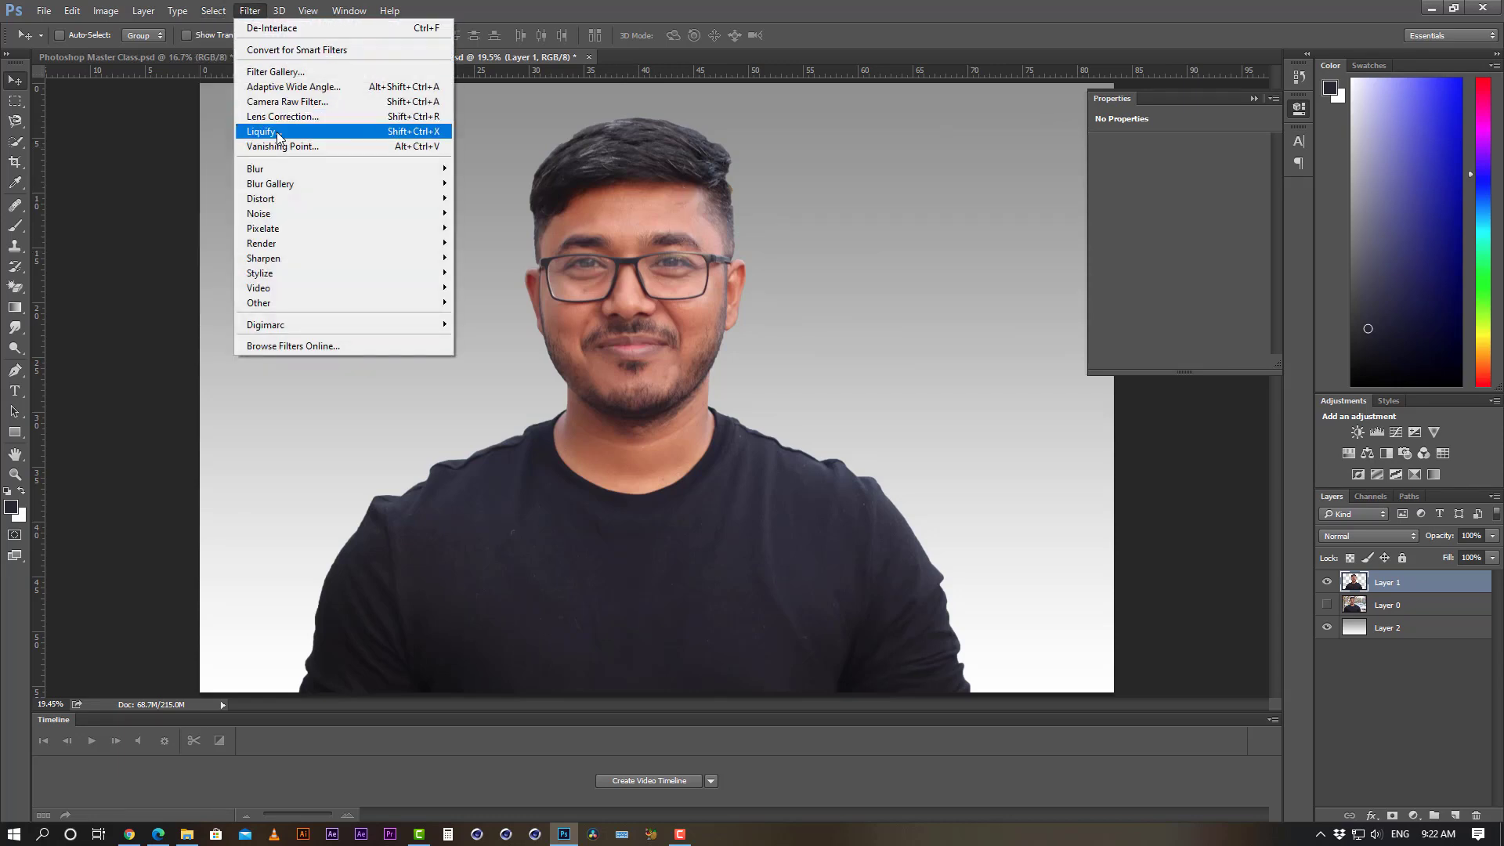
pyautogui.moveTo(302, 17)
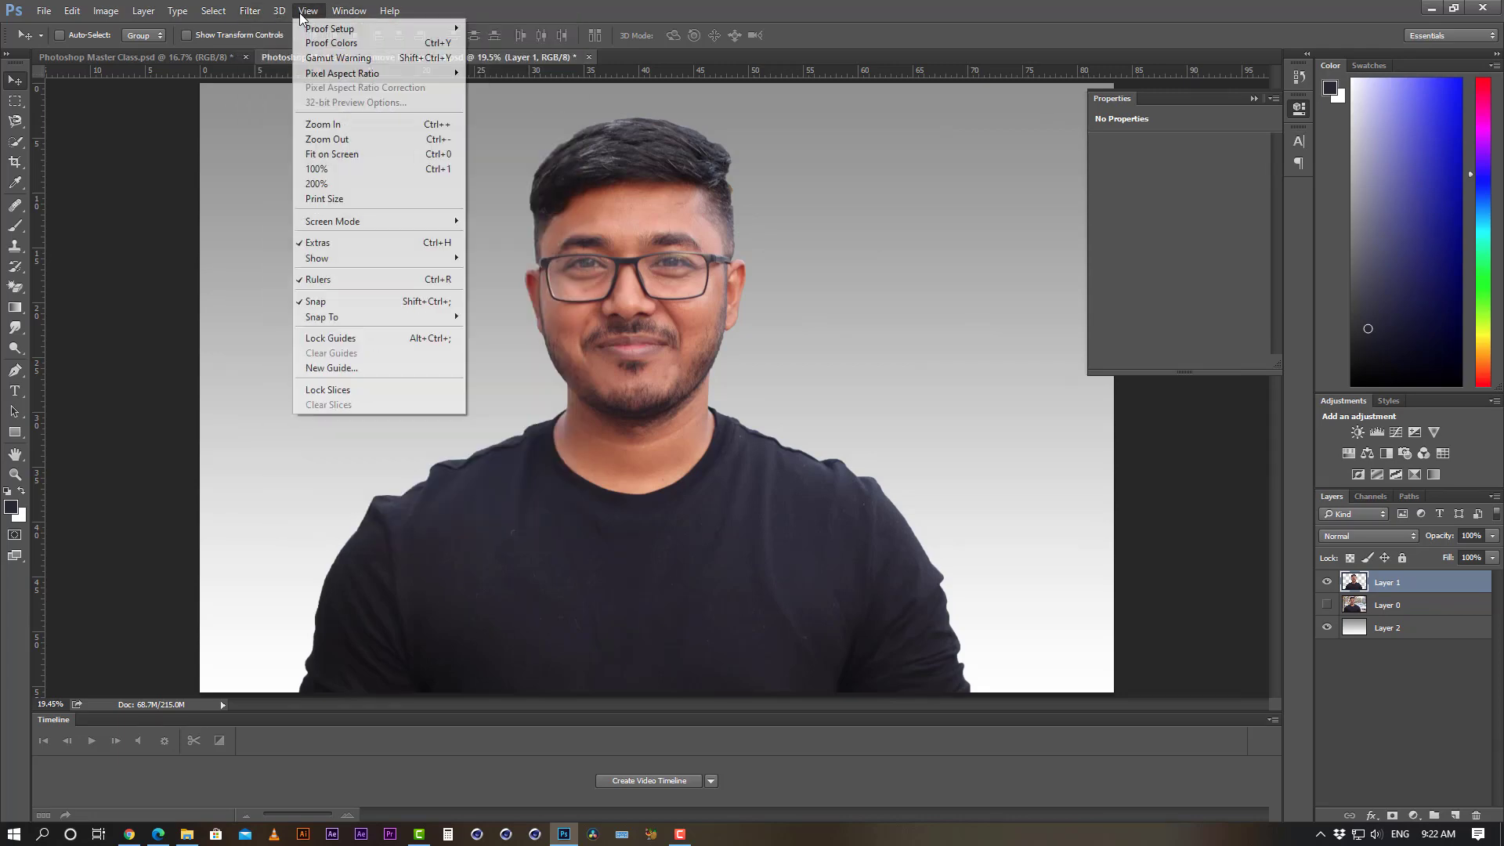
pyautogui.moveTo(349, 16)
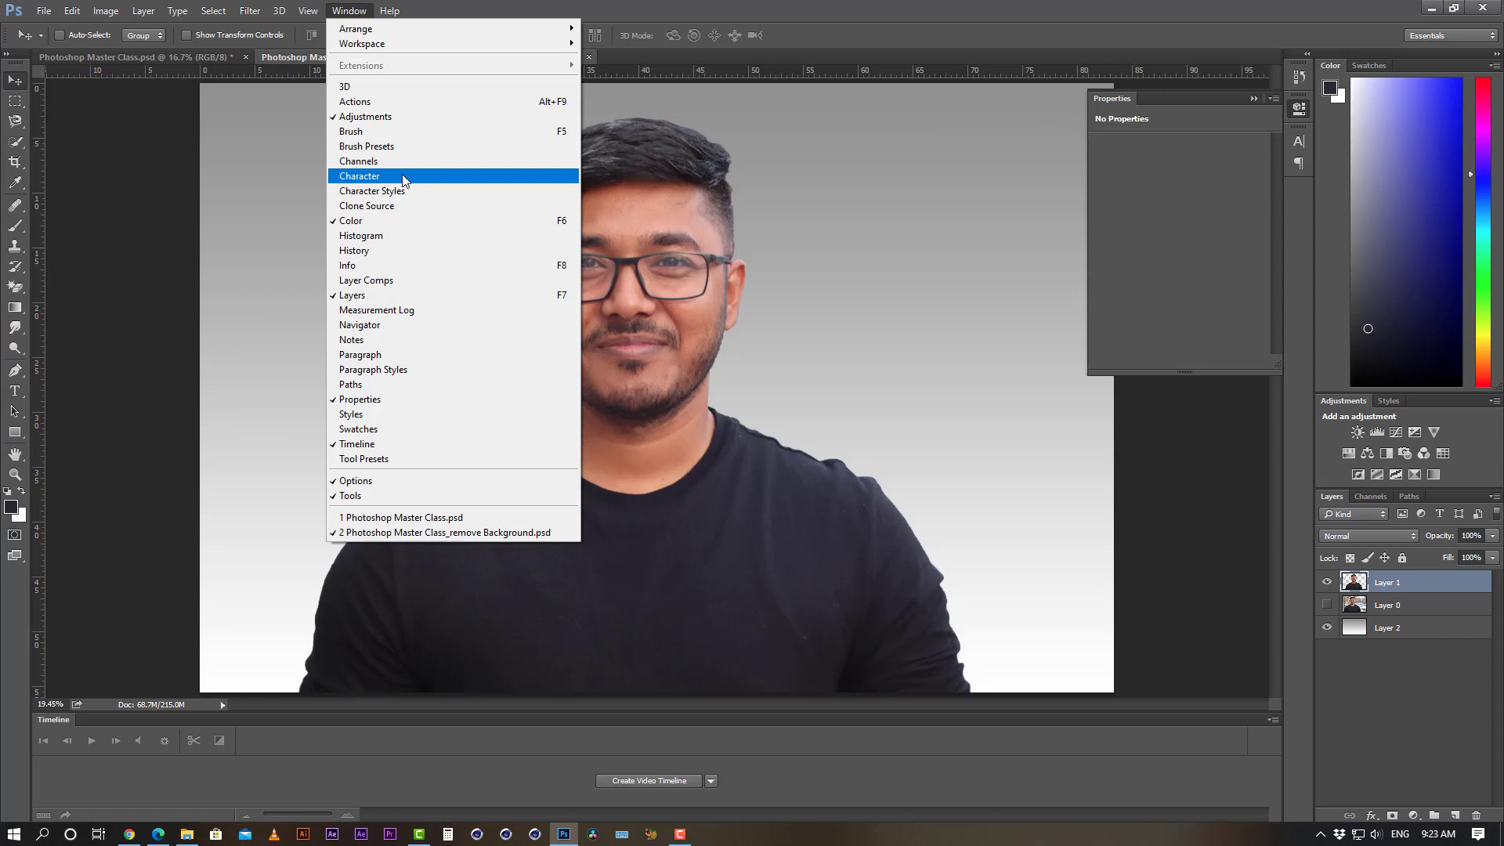
pyautogui.moveTo(113, 4)
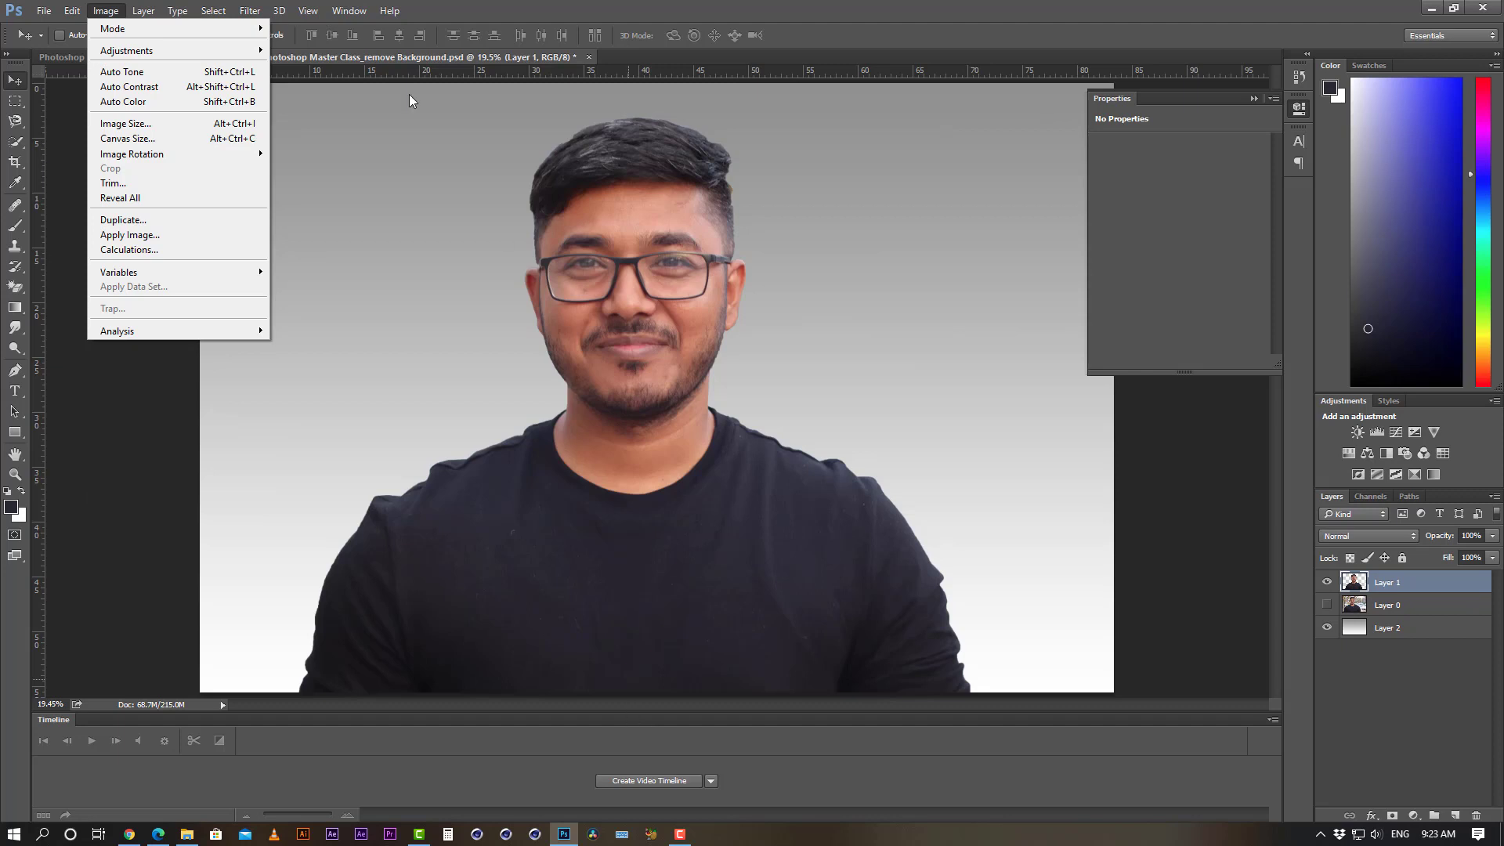
# - Hide the Layers panel and restore it, displaying the Character panel in between
pyautogui.click(350, 11)
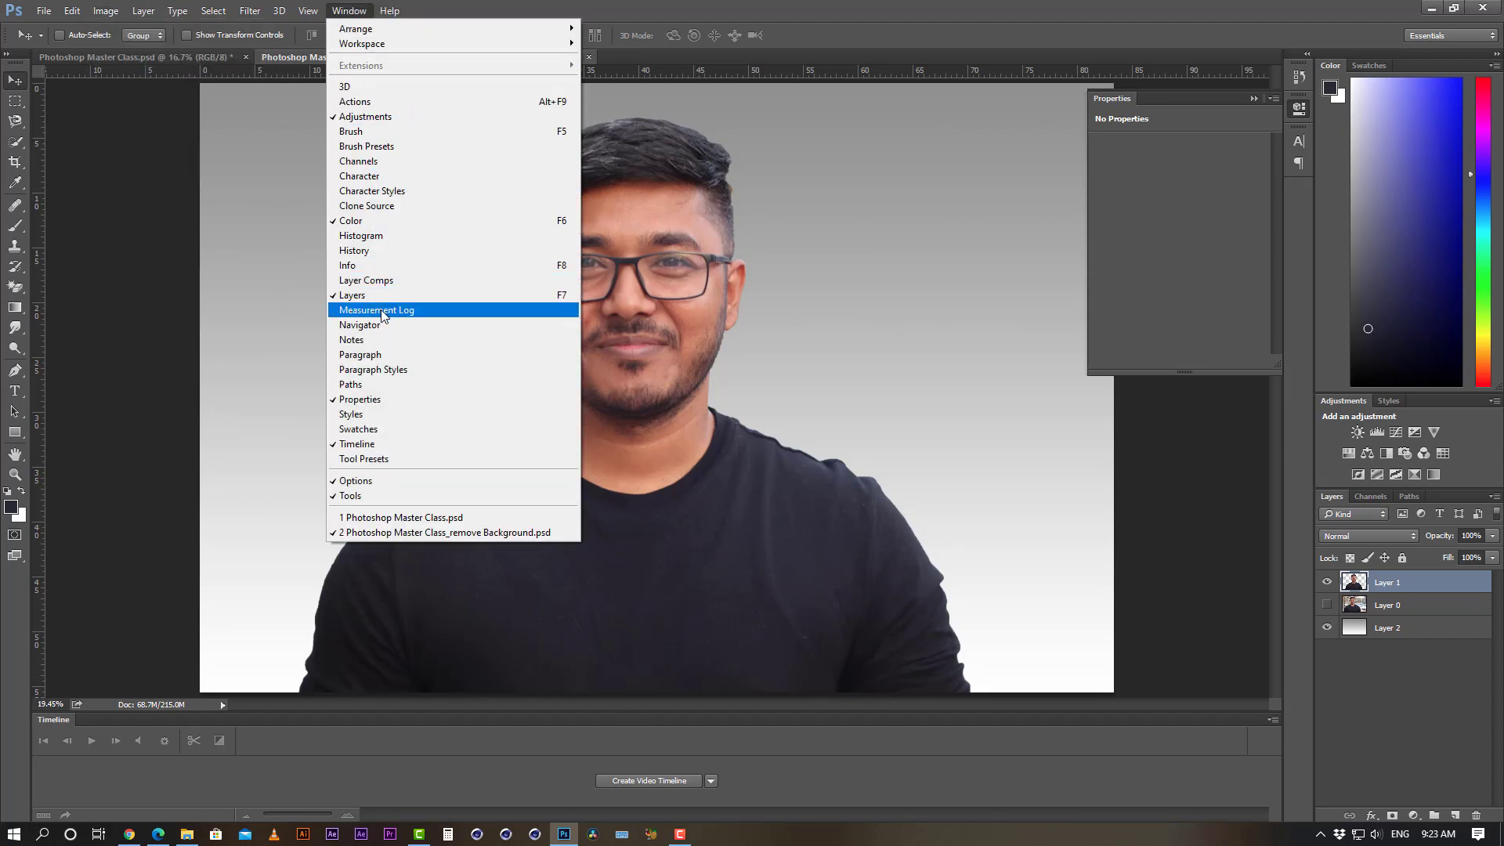
pyautogui.click(372, 295)
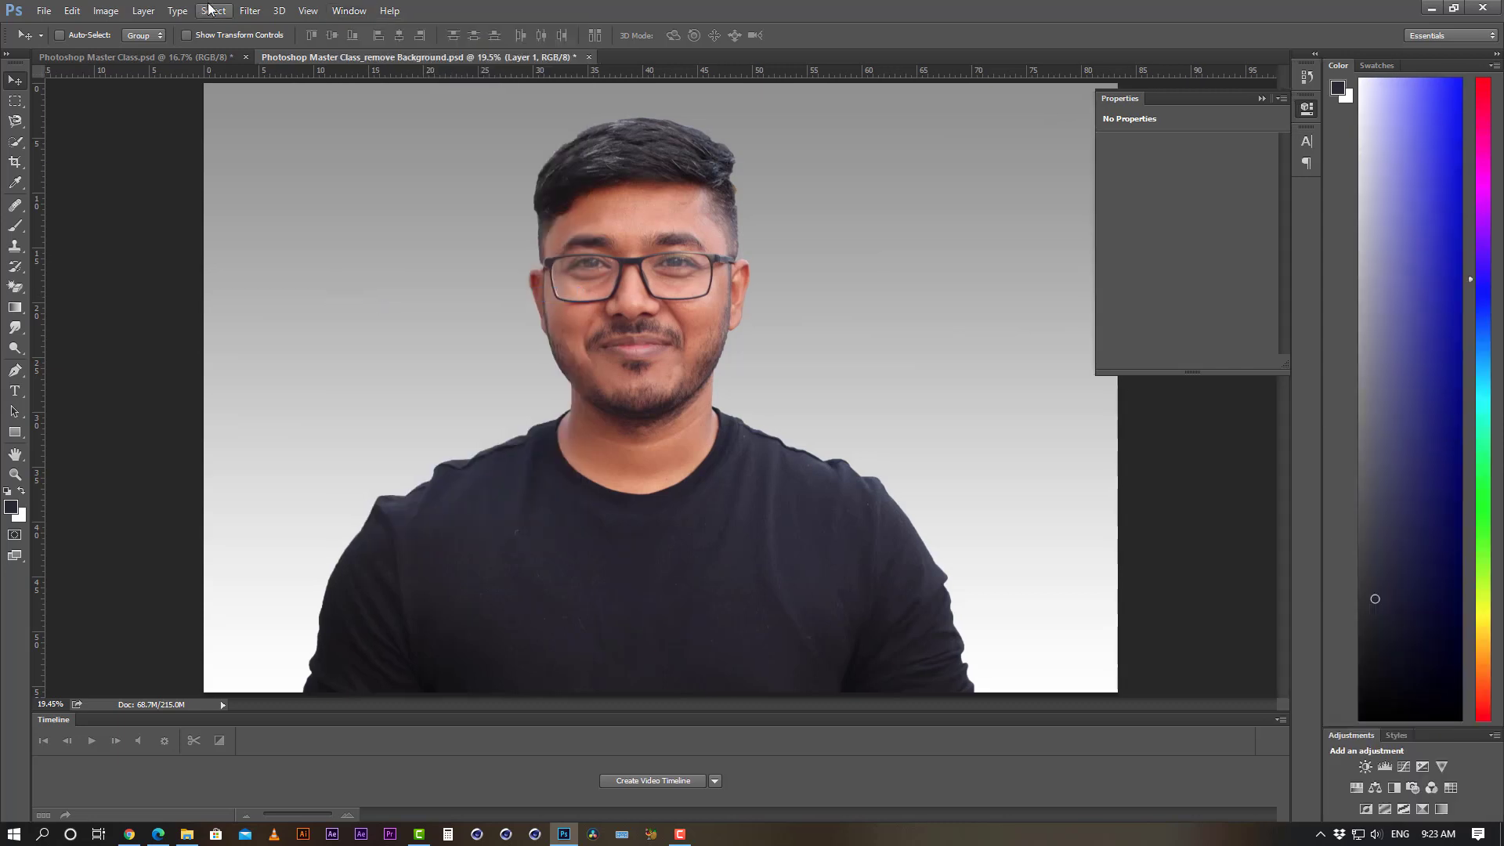
pyautogui.click(345, 13)
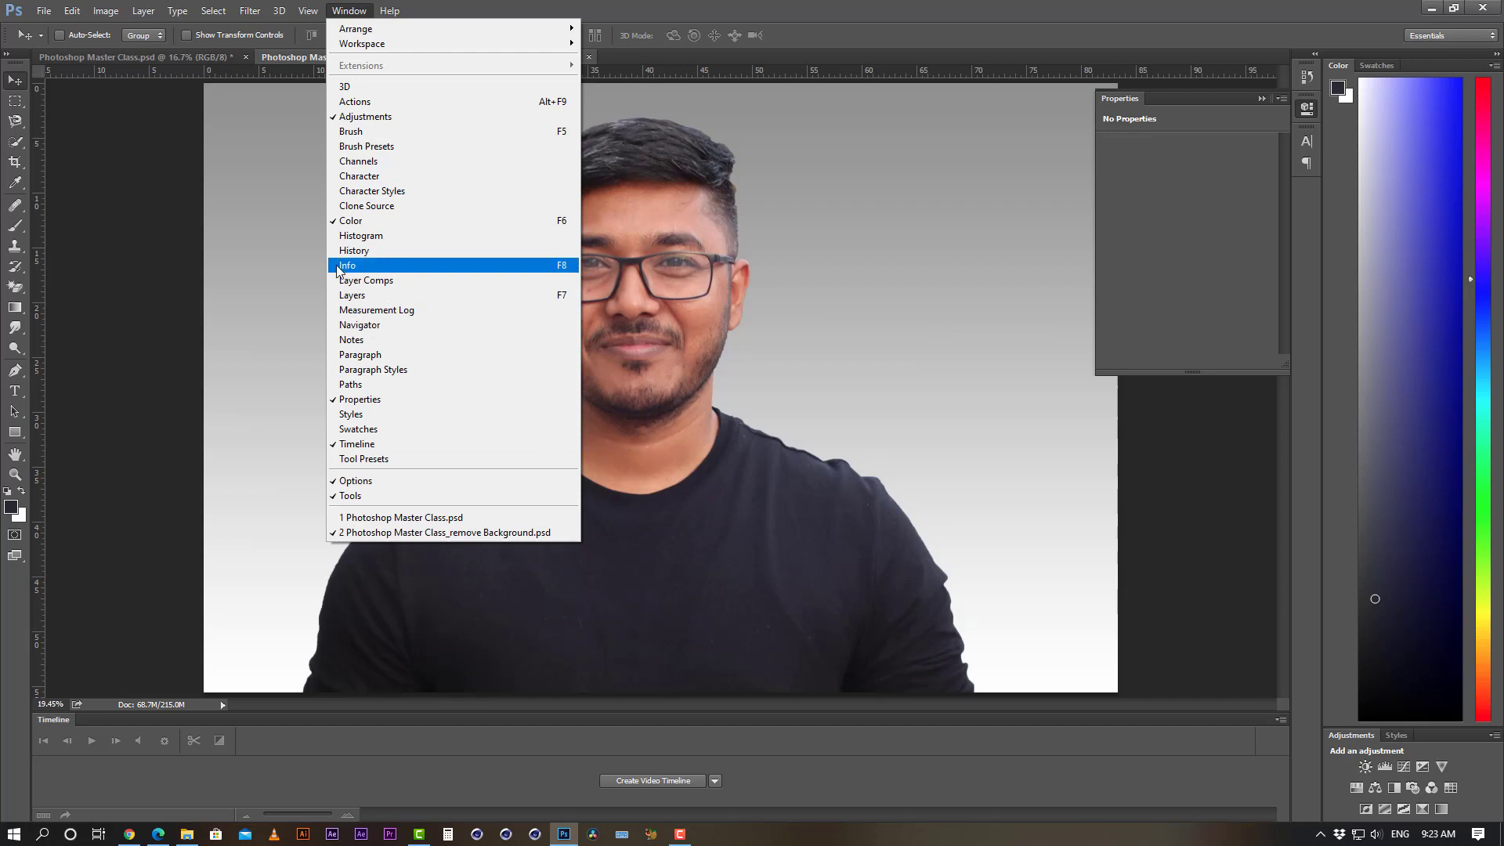
pyautogui.click(371, 180)
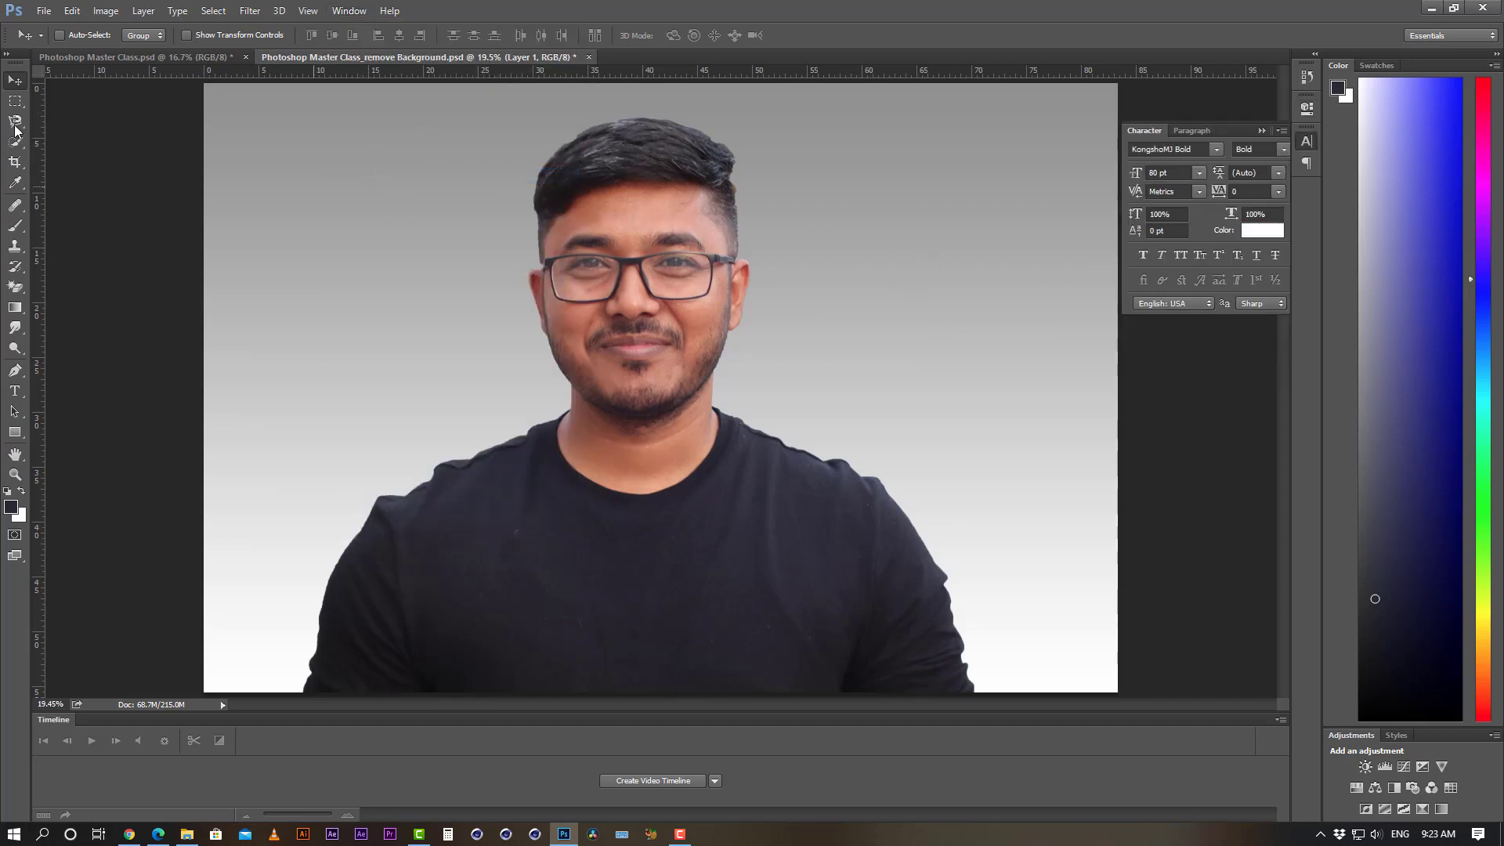
pyautogui.click(349, 10)
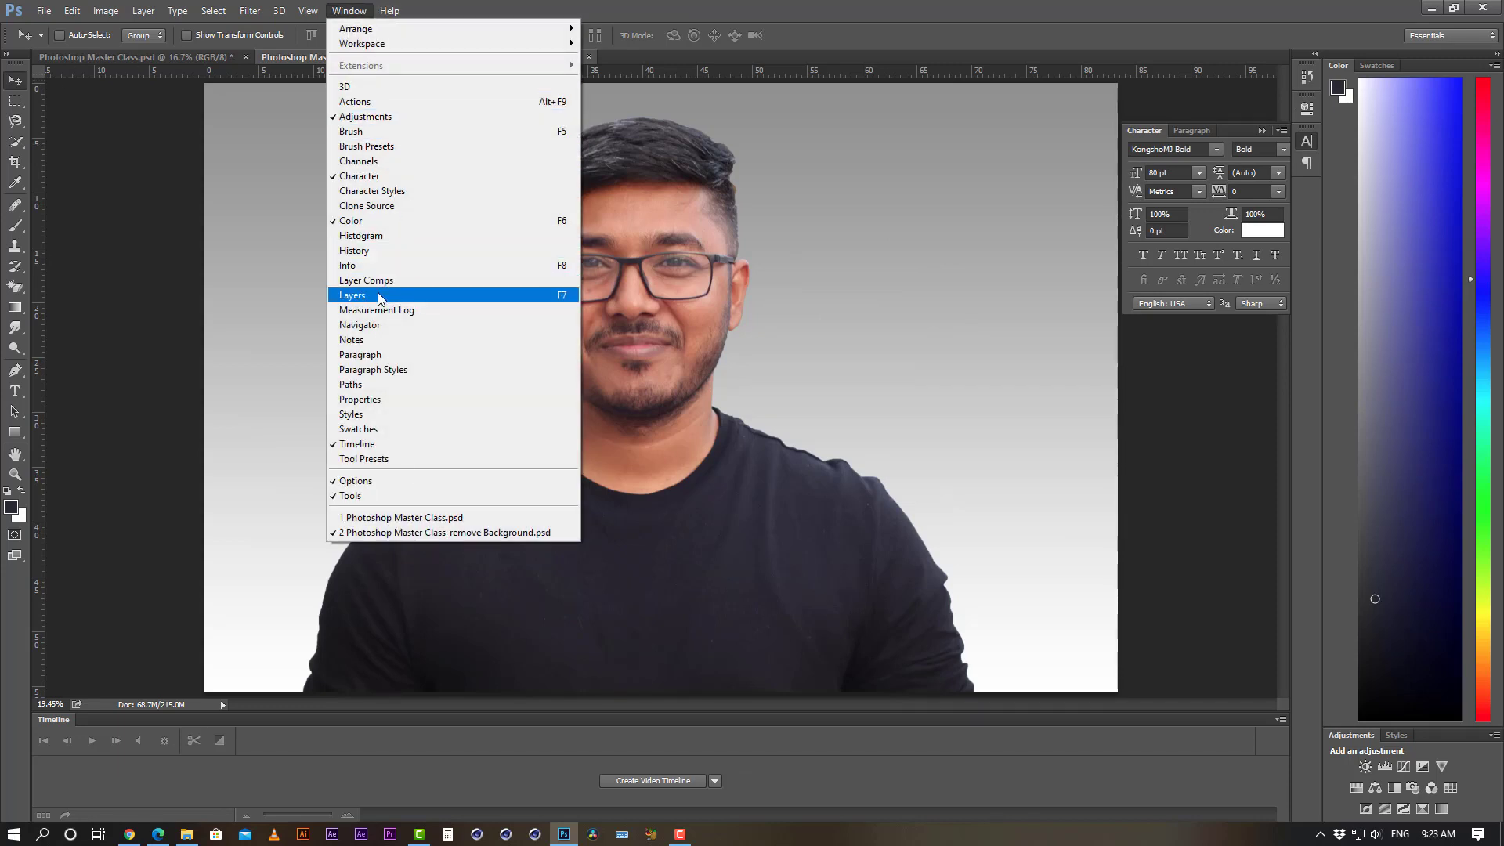
pyautogui.click(385, 296)
# - Close the open Character panel
pyautogui.click(347, 12)
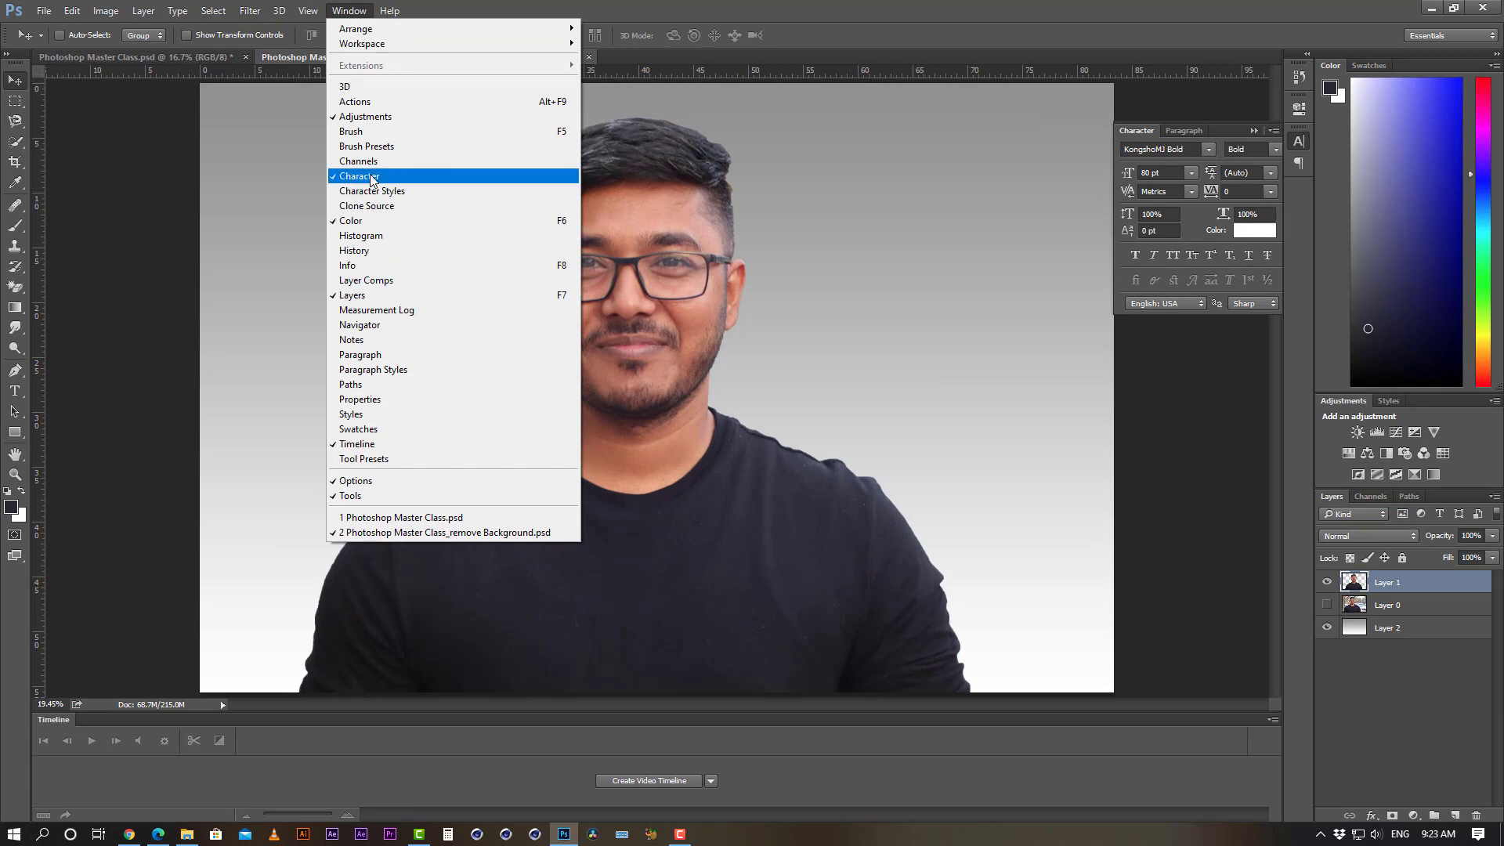
pyautogui.click(1142, 130)
pyautogui.click(1142, 130)
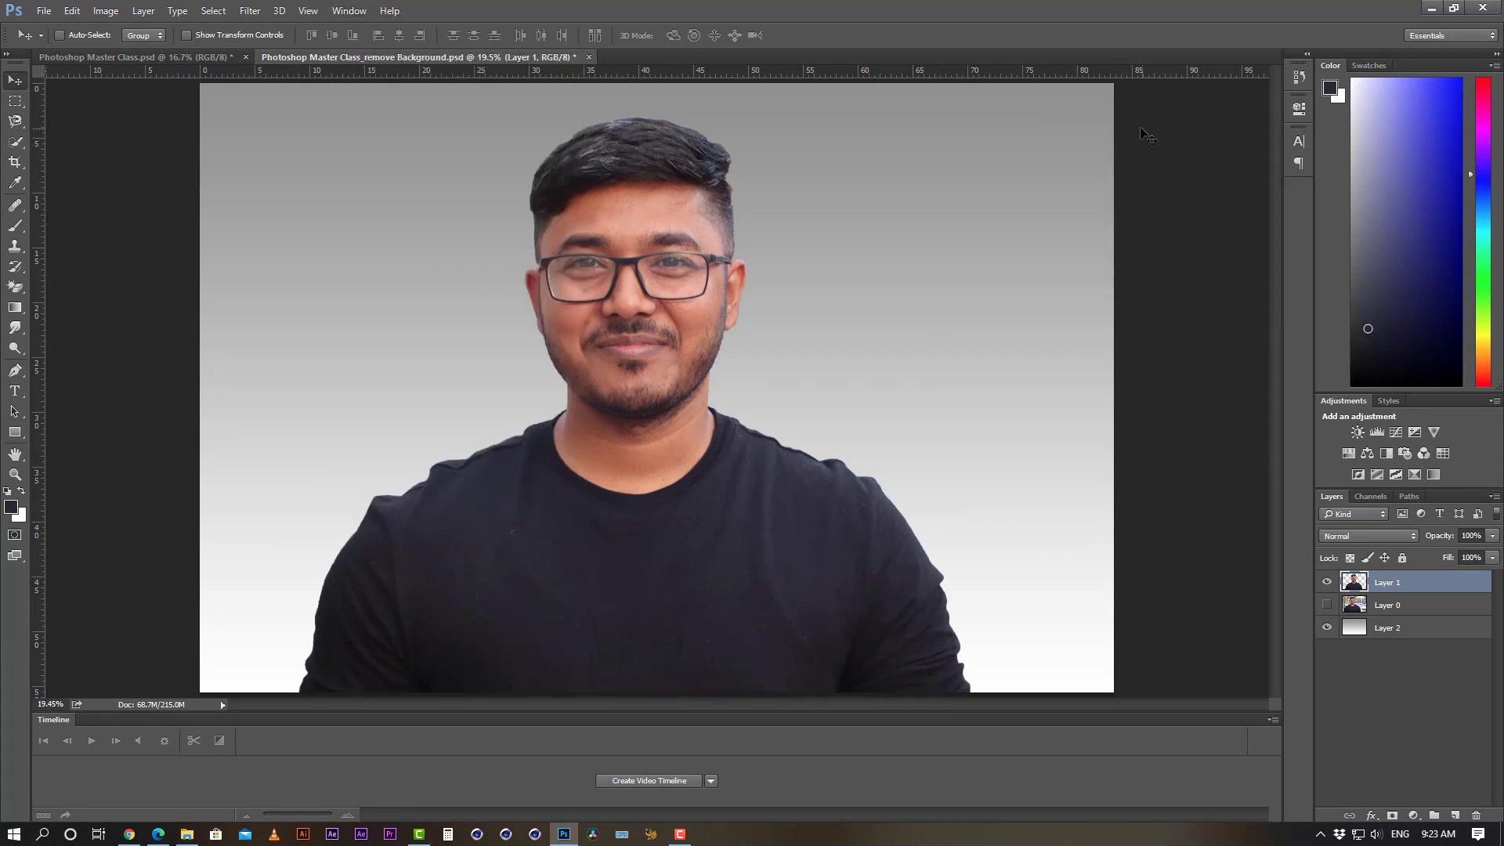
# - Display the Character panel and start a text line on the gradient background to the left of the man's face
pyautogui.click(347, 11)
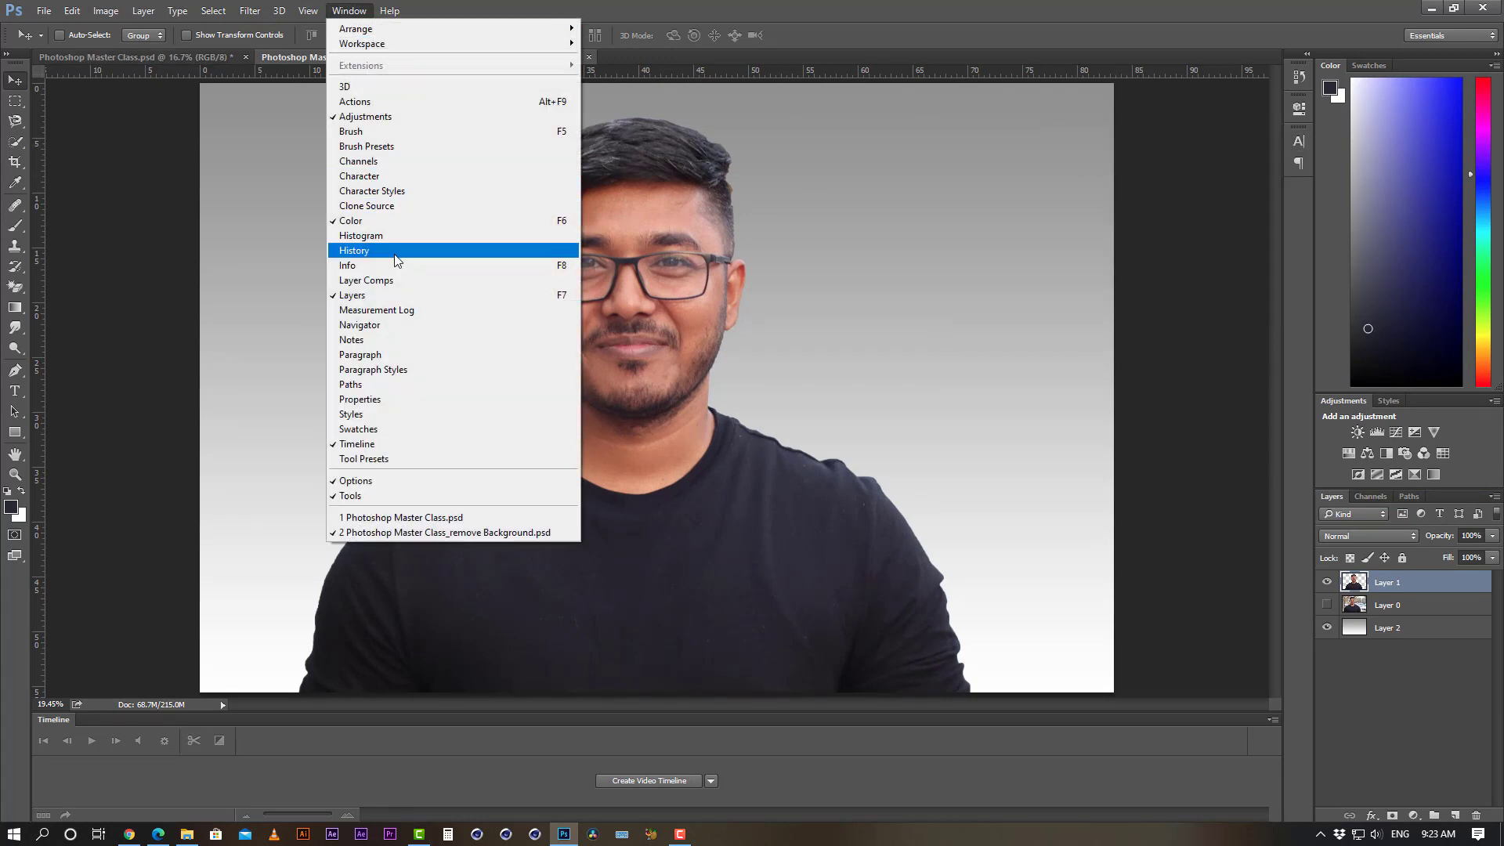
pyautogui.click(365, 178)
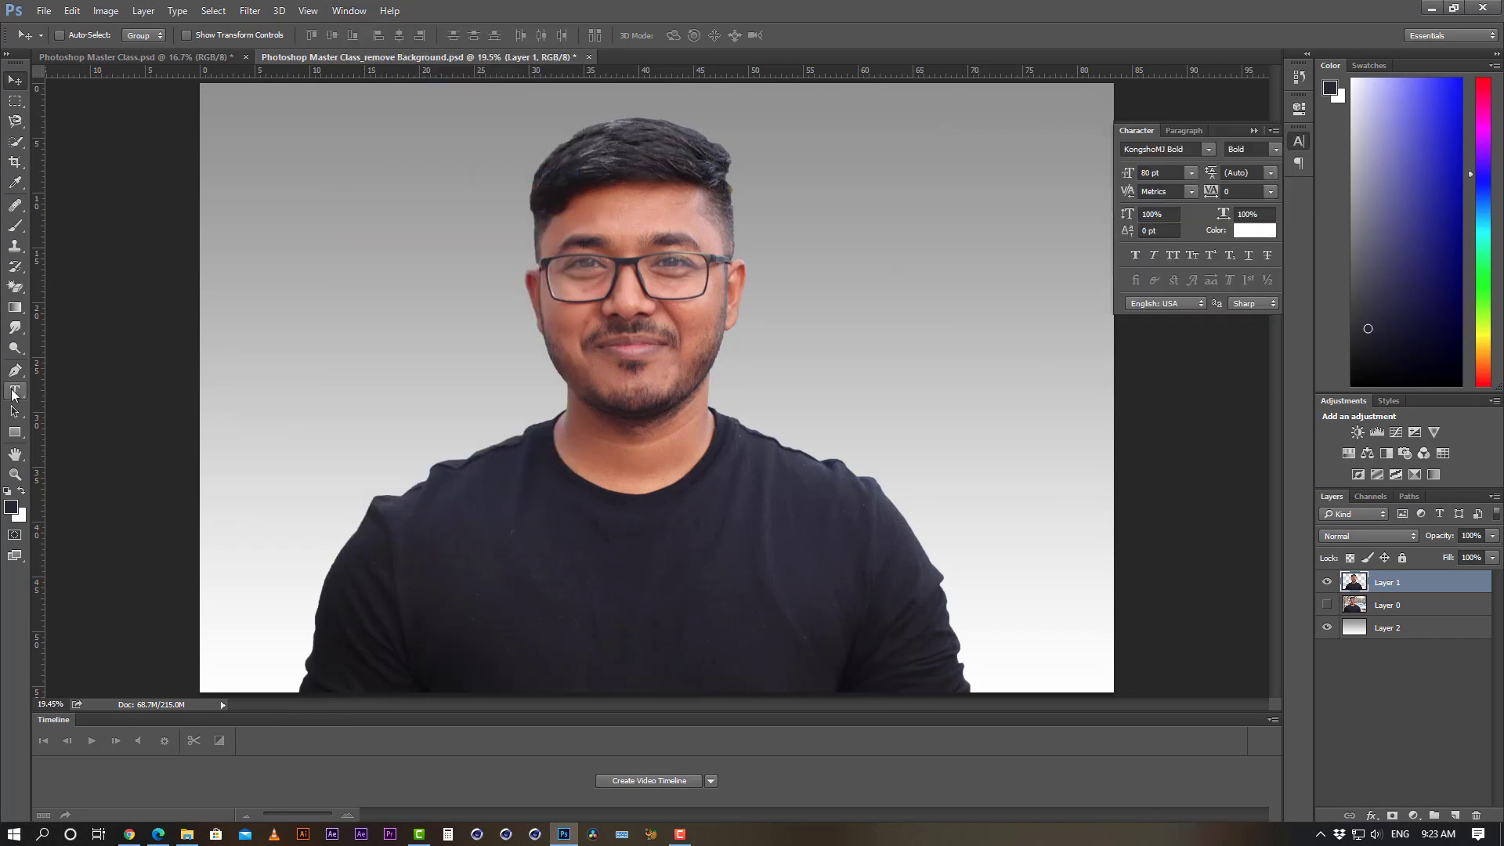
pyautogui.click(14, 392)
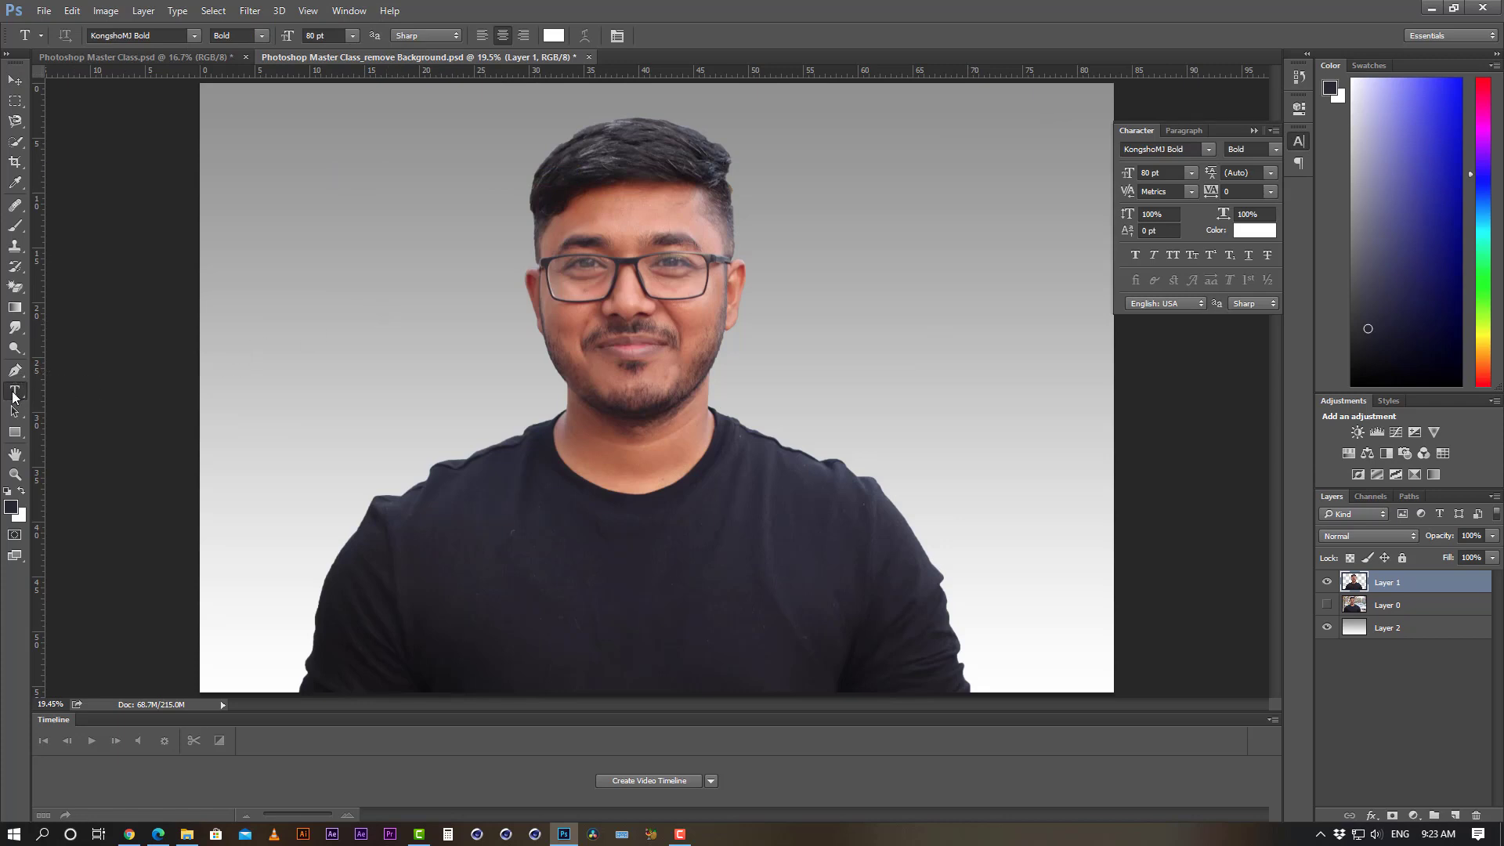
pyautogui.click(323, 304)
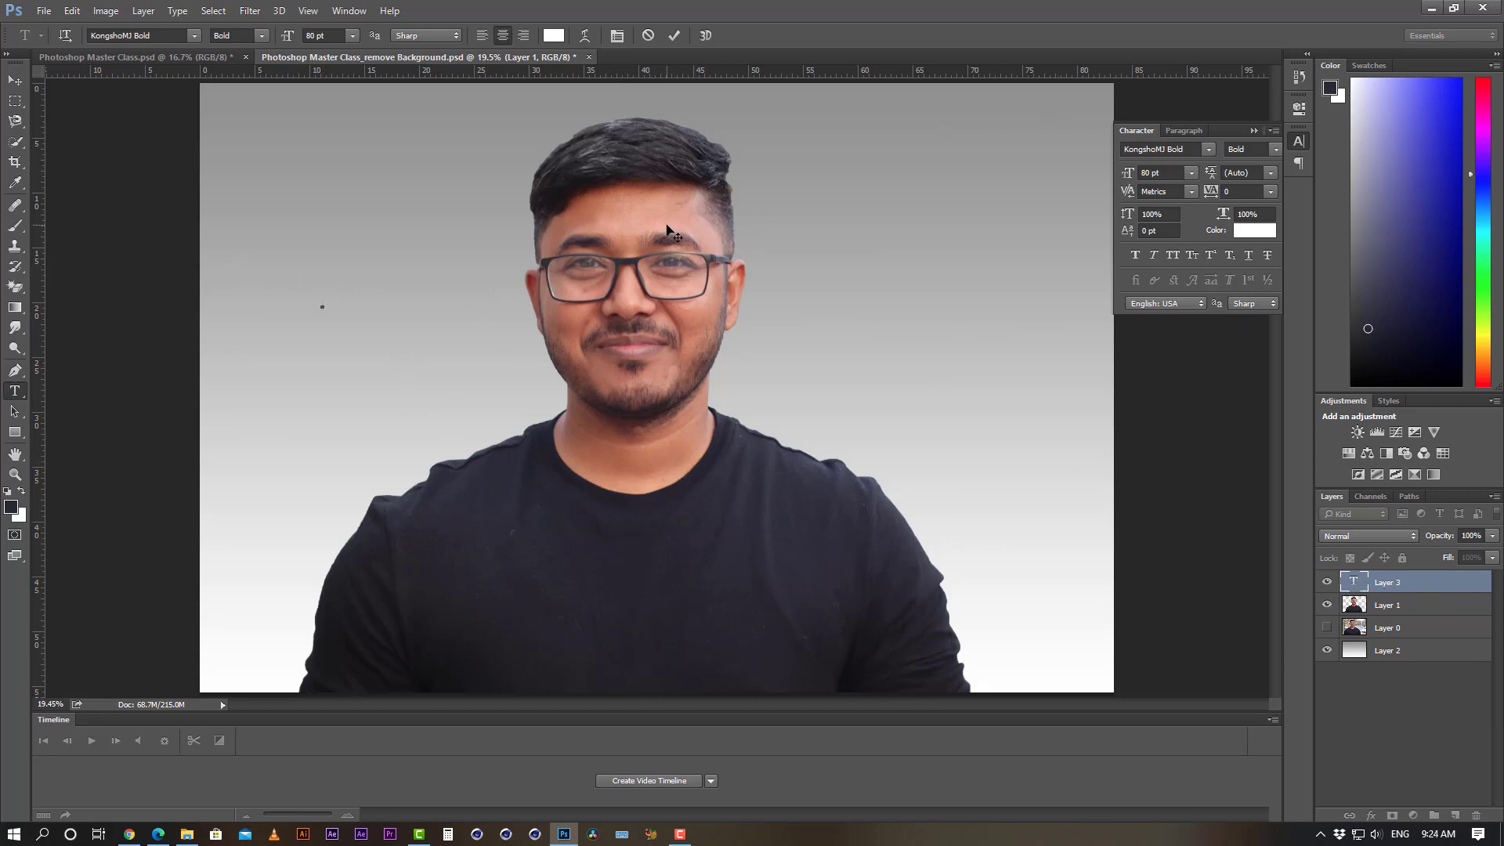
# - Search the fonts for "mon" and set the text font to Montserrat Black
pyautogui.write('a')
pyautogui.click(1207, 150)
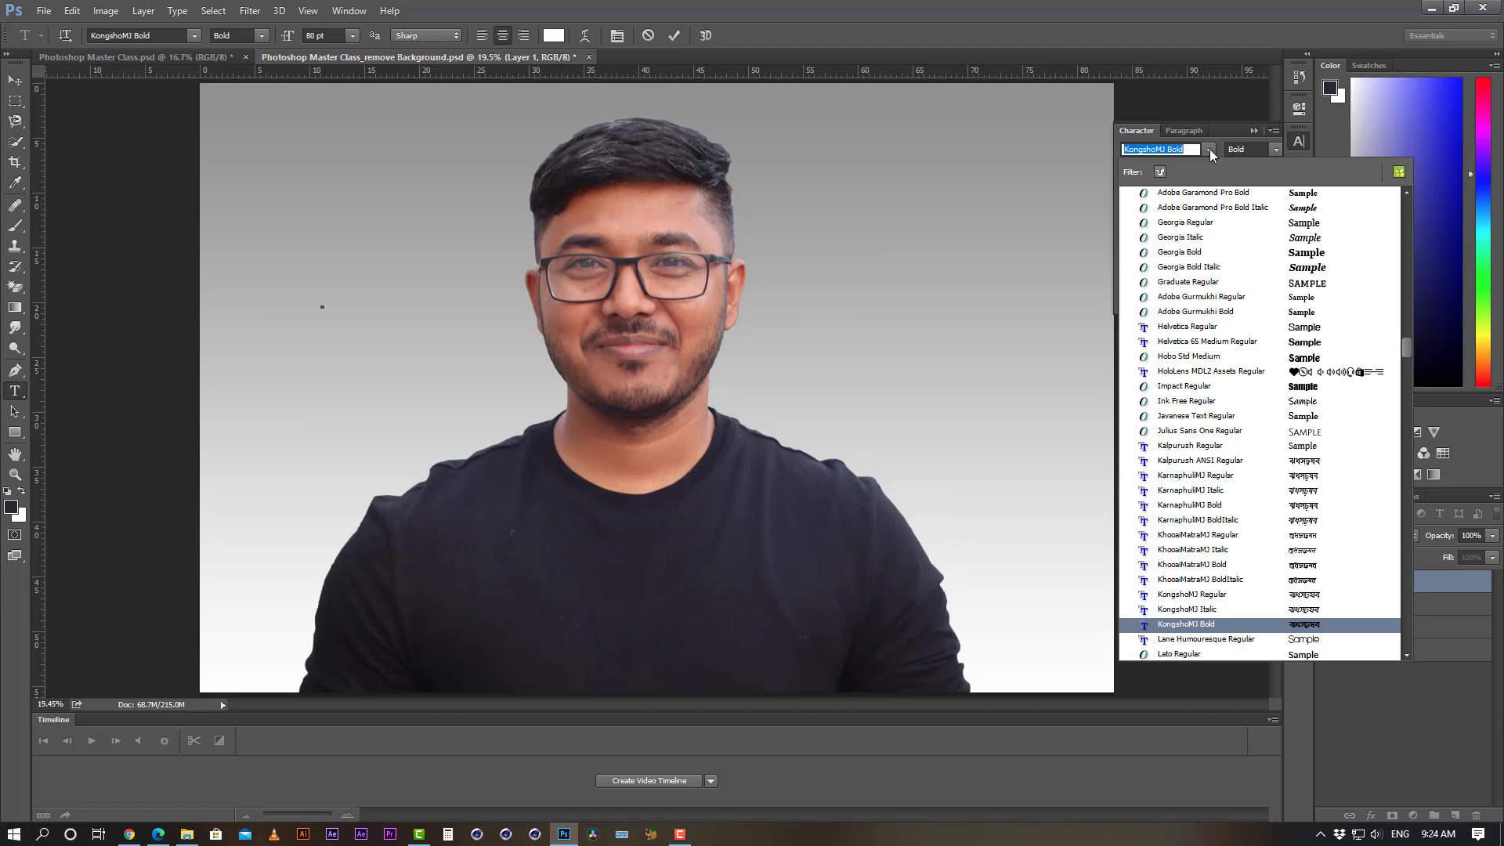
pyautogui.scroll(1, 1217, 409)
pyautogui.scroll(1, 1216, 409)
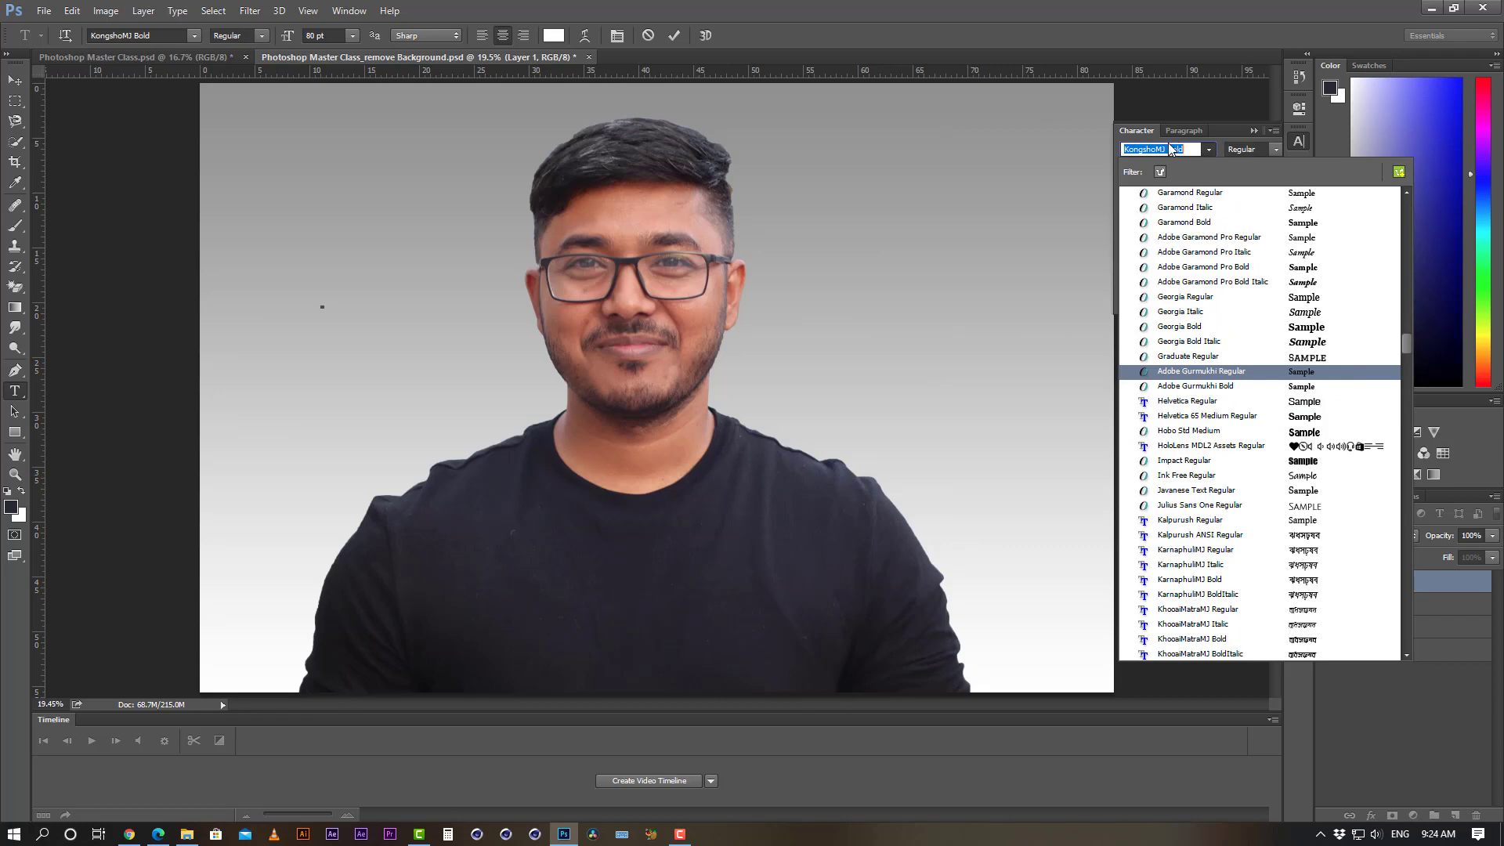
pyautogui.write('mon')
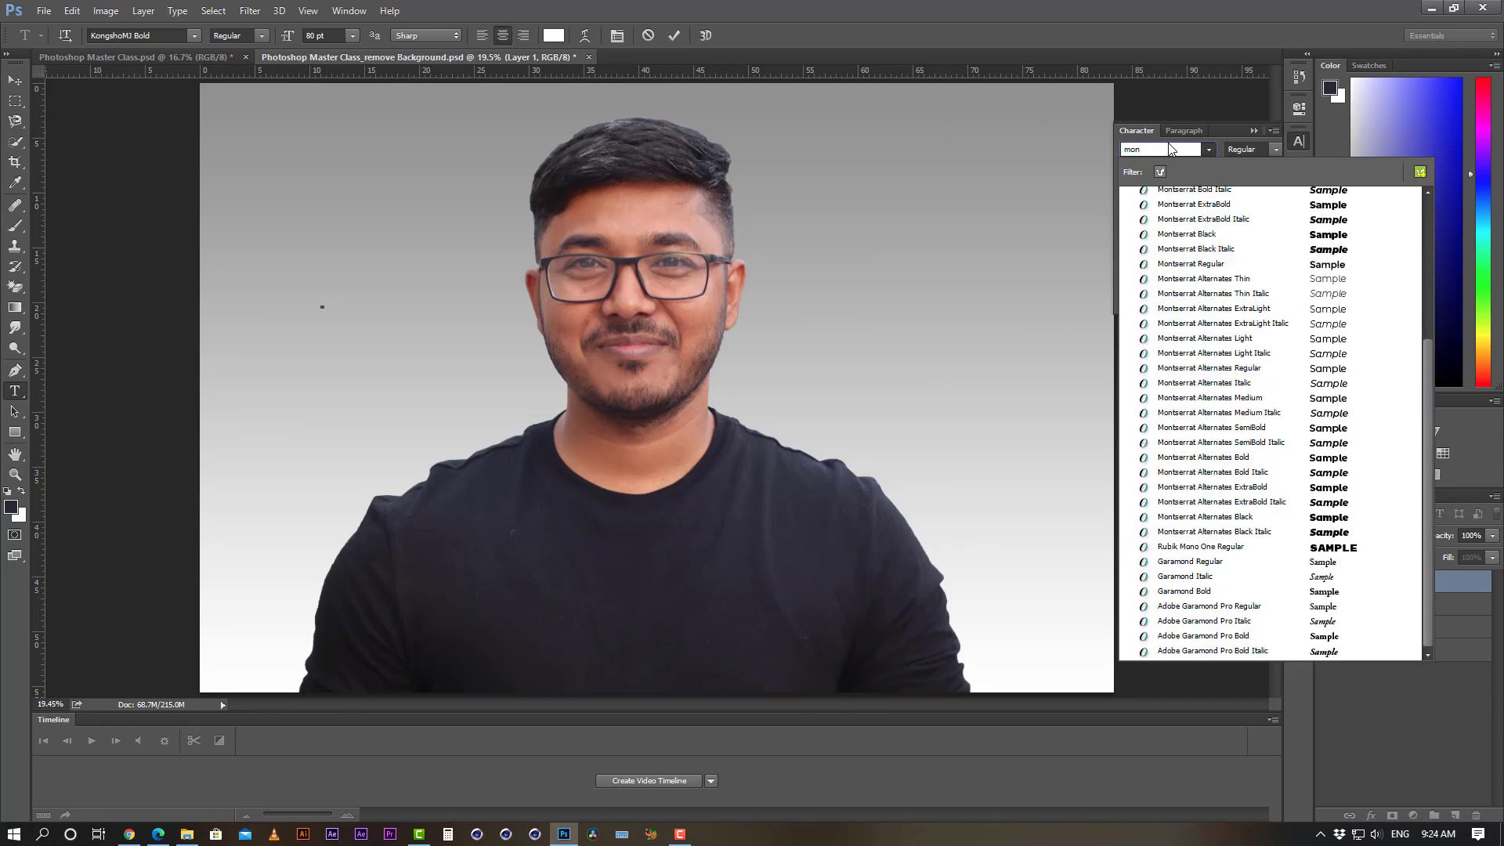
pyautogui.click(1186, 237)
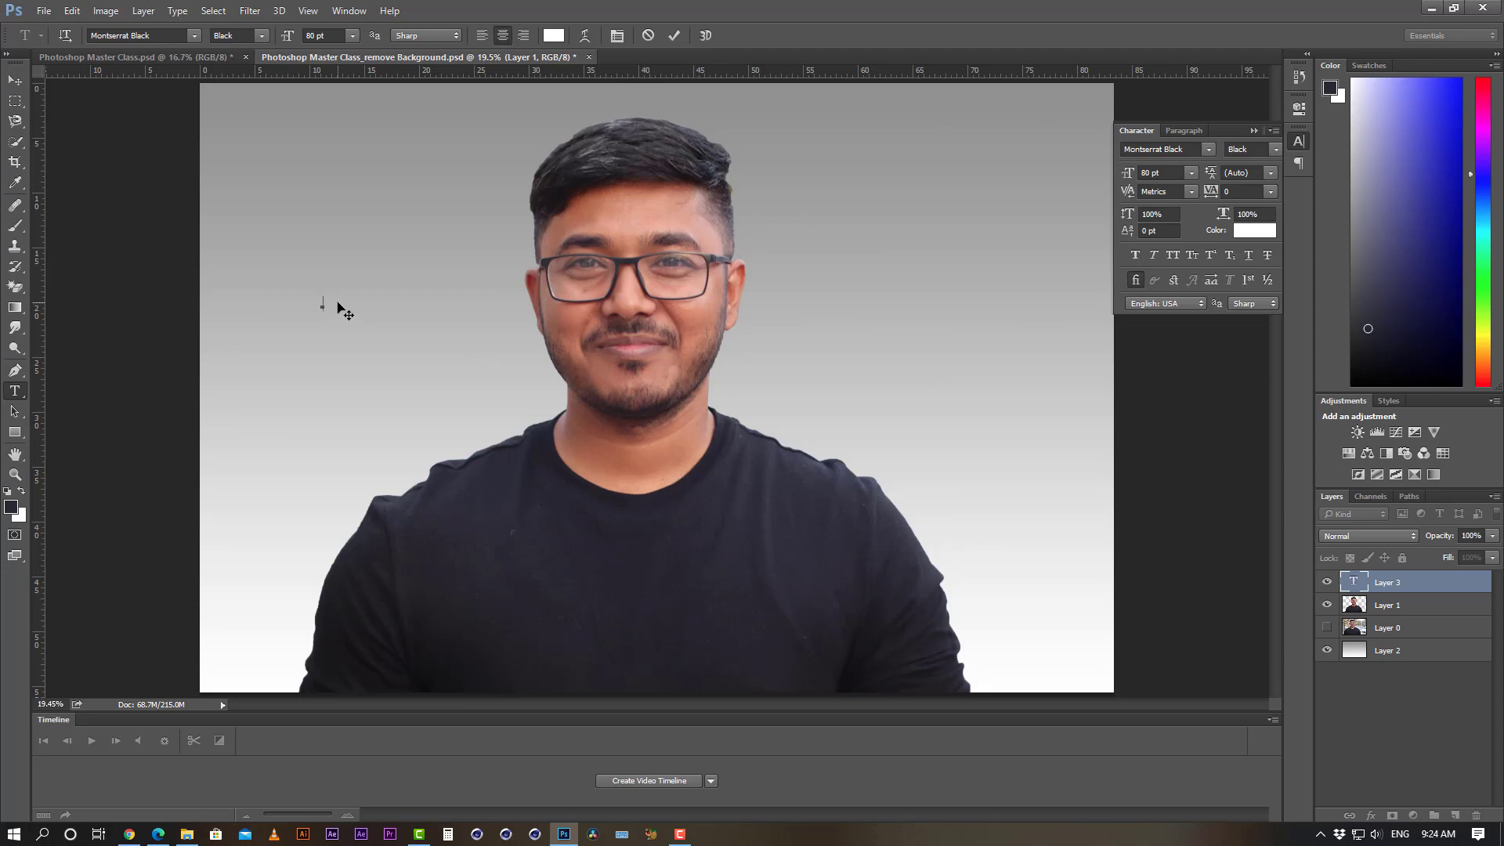
# - Enter the text "Photoshop Master Calss" in the new text layer beside the man's face
pyautogui.write('O')
pyautogui.write('ho')
pyautogui.write('toshop Ma')
pyautogui.write('ster Calss')
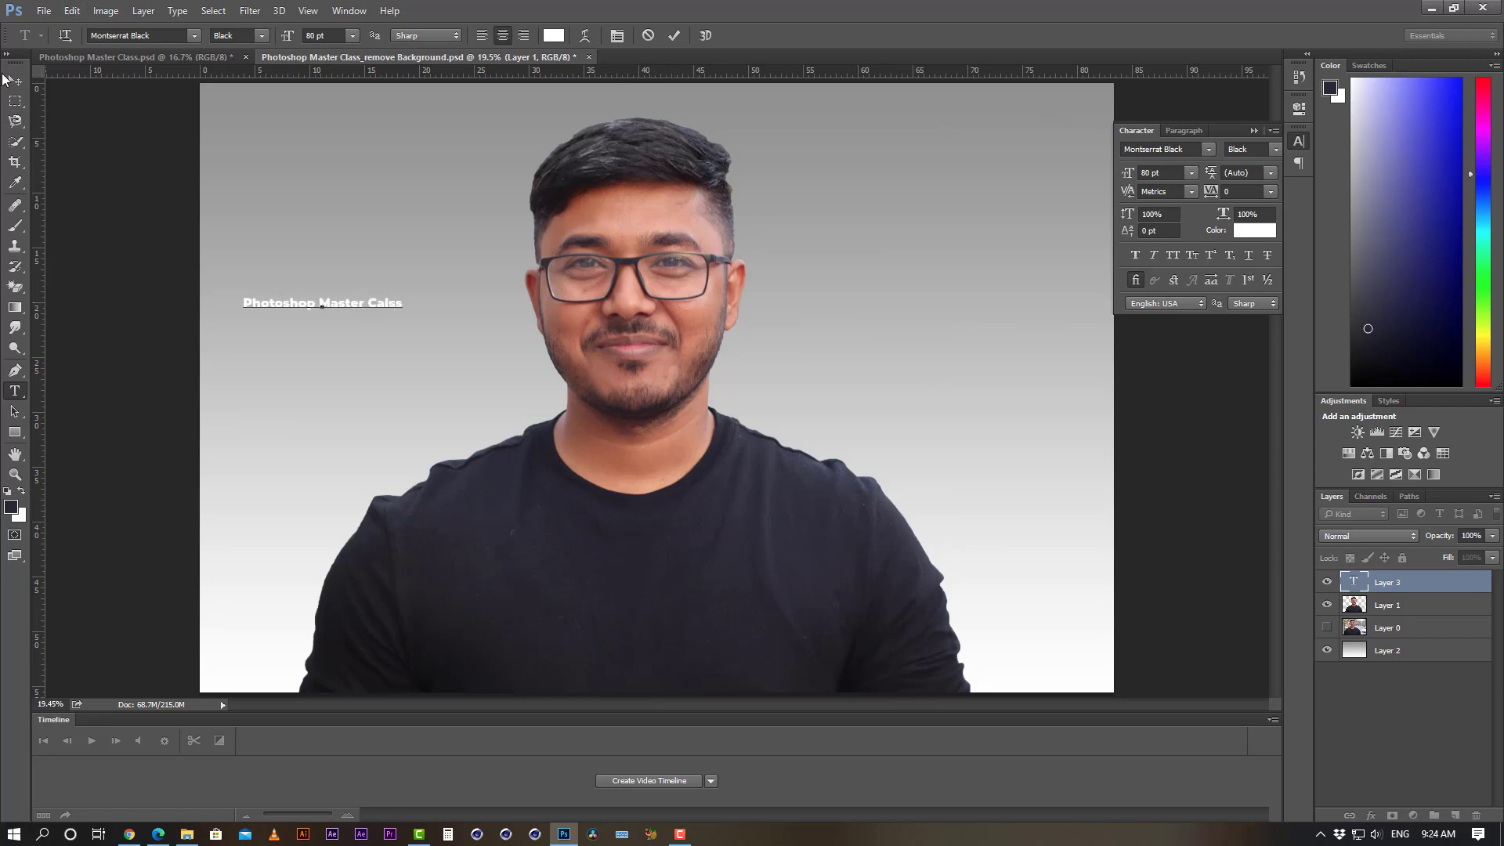
# - Correct the last word so the text reads "Photoshop Master Class" and commit the text edit
pyautogui.press('BackSpace')
pyautogui.press('BackSpace')
pyautogui.press('BackSpace')
pyautogui.press('BackSpace')
pyautogui.write('Lass')
pyautogui.press('BackSpace')
pyautogui.press('BackSpace')
pyautogui.press('BackSpace')
pyautogui.press('BackSpace')
pyautogui.write('lsaa')
pyautogui.press('BackSpace')
pyautogui.press('BackSpace')
pyautogui.press('BackSpace')
pyautogui.press('BackSpace')
pyautogui.write('lass')
pyautogui.hotkey('ctrl', 'Return')
# - Move the text to the empty background on the other side of the man's face and set its font size to 100 pt
pyautogui.press('v')
pyautogui.moveTo(349, 316); pyautogui.dragTo(920, 375)
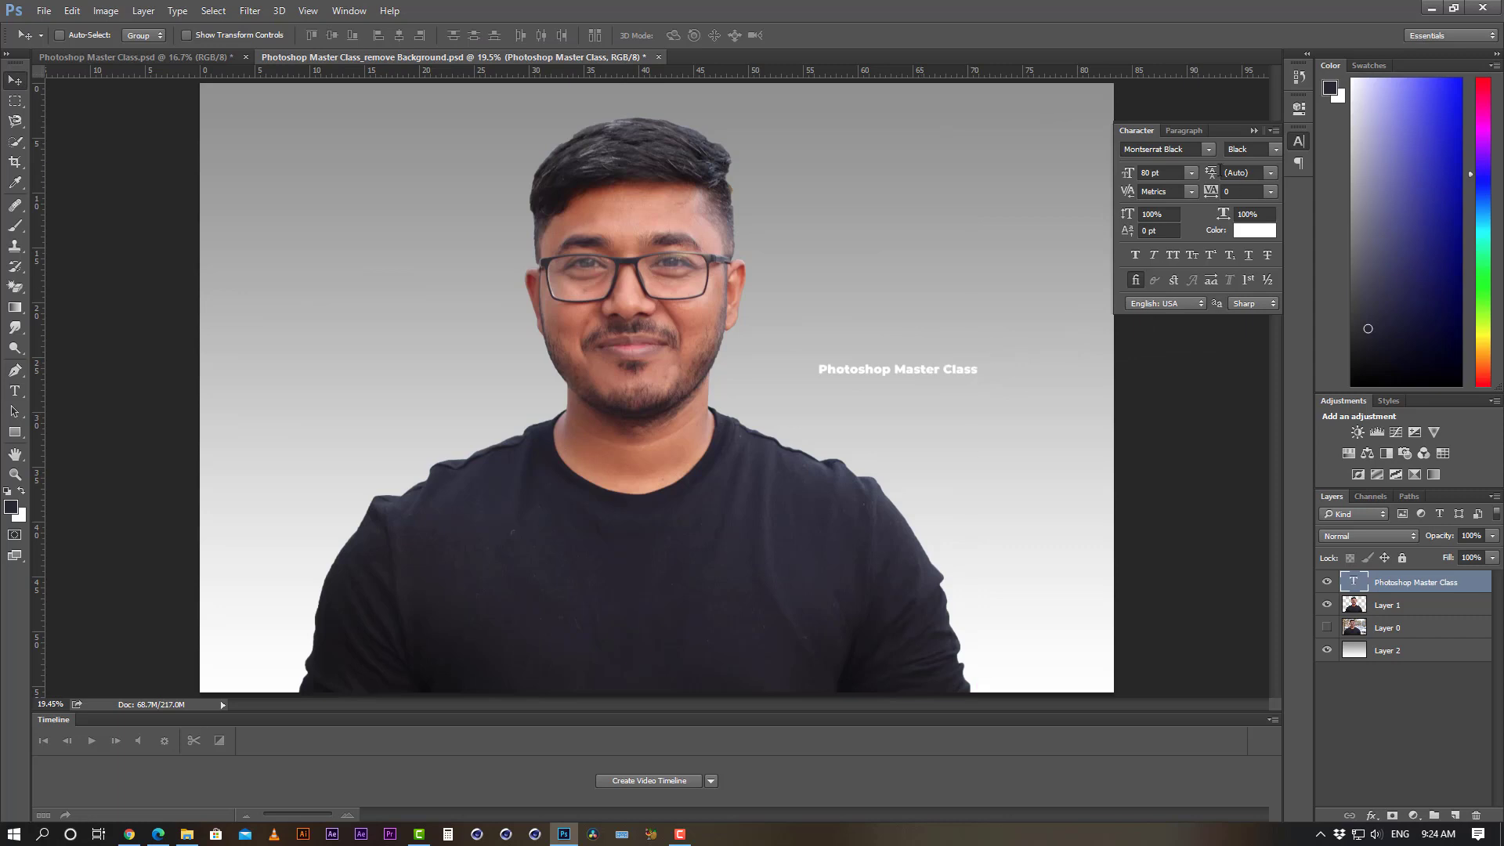
pyautogui.click(1186, 174)
pyautogui.click(1165, 171)
pyautogui.click(1167, 172)
pyautogui.write('100')
pyautogui.press('Return')
pyautogui.moveTo(911, 383); pyautogui.dragTo(891, 353)
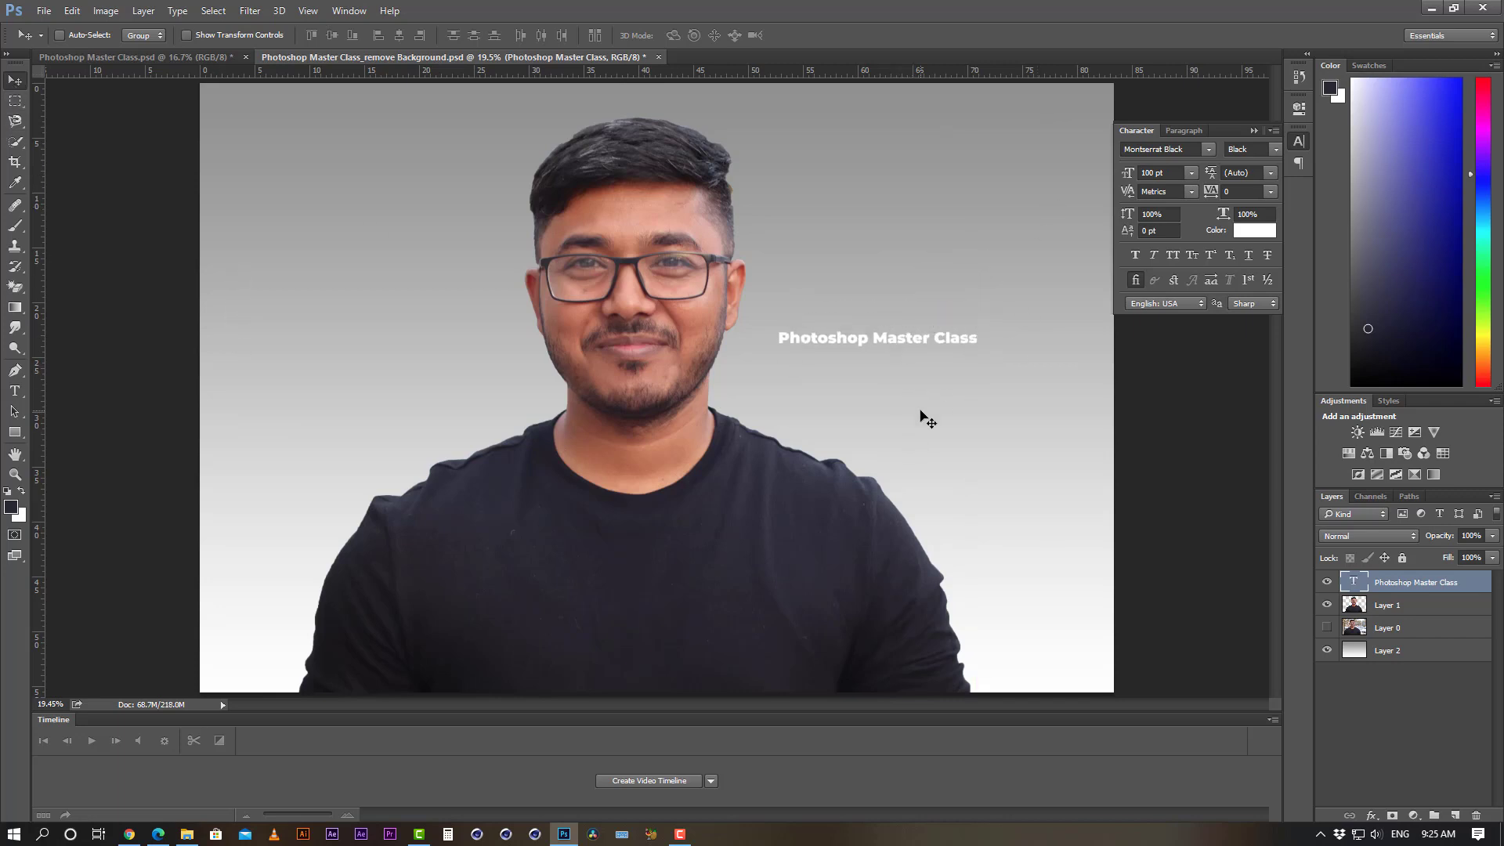
pyautogui.click(1475, 714)
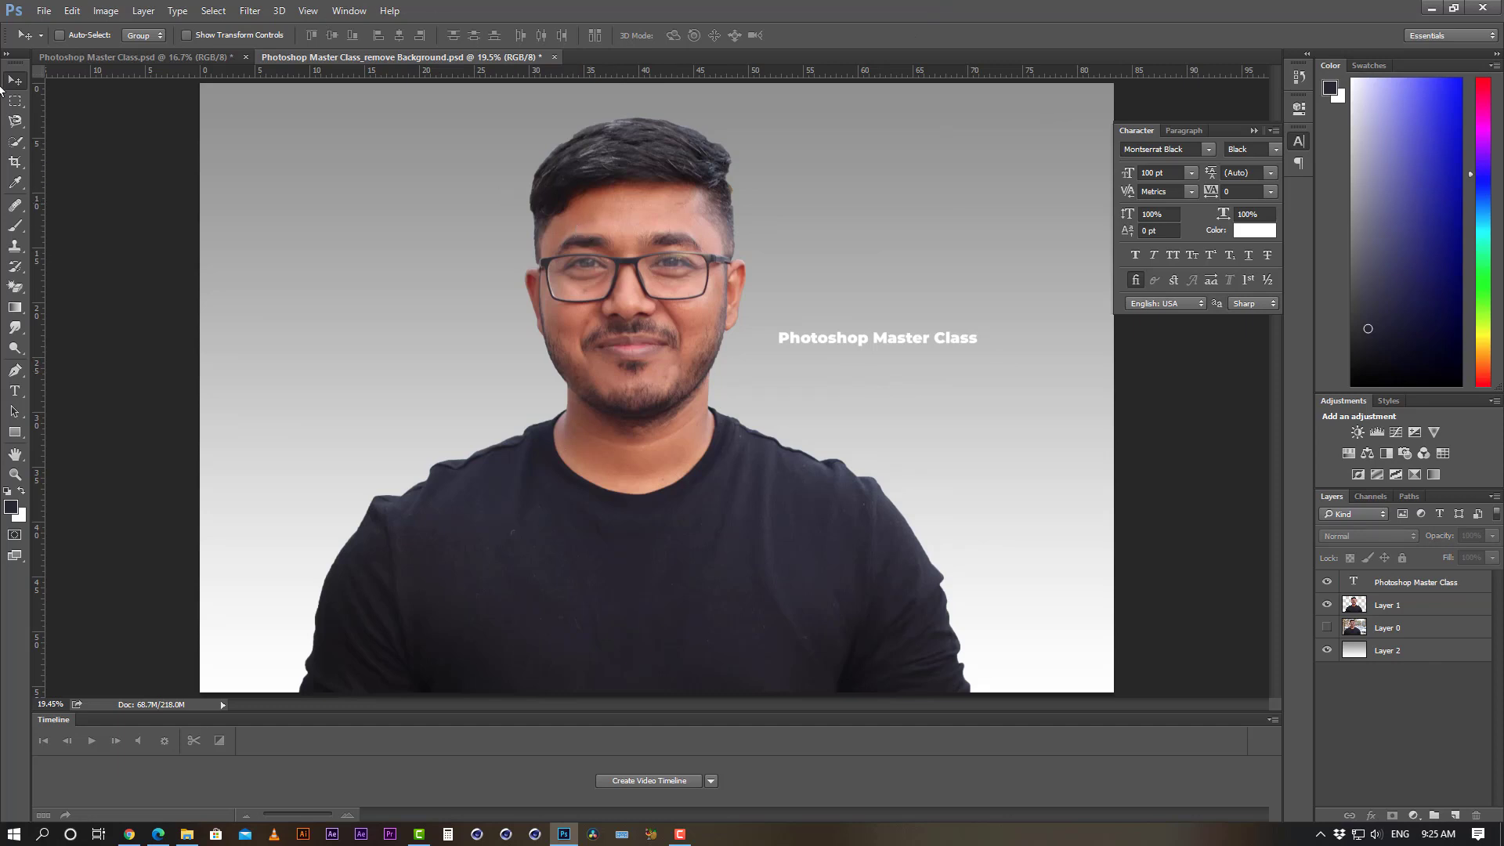
# - Create a new blank document 1920 pixels wide and 1080 pixels high
pyautogui.click(44, 11)
pyautogui.click(46, 27)
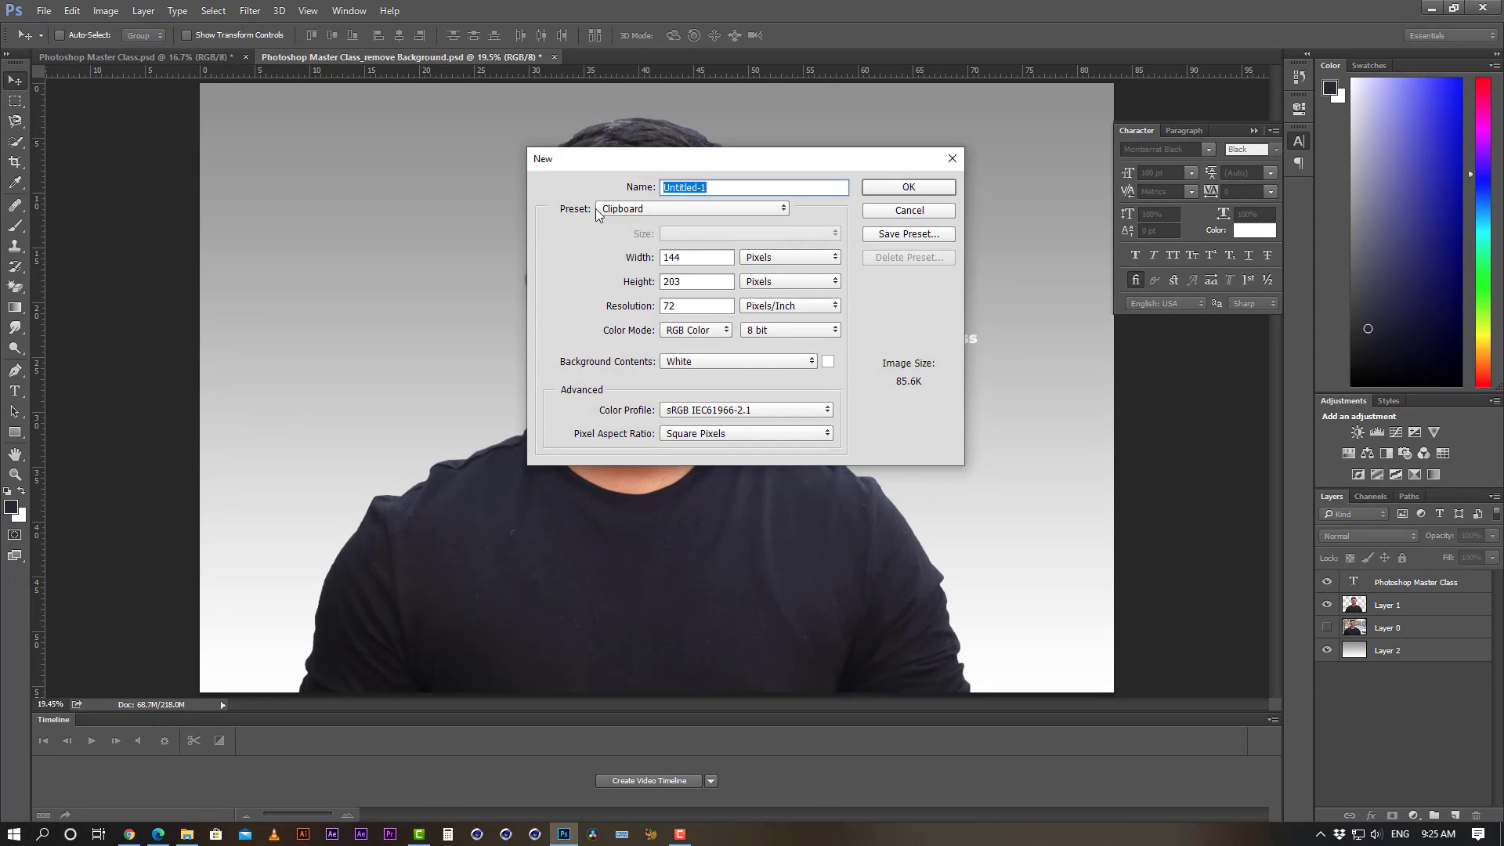
pyautogui.doubleClick(722, 263)
pyautogui.write('1920')
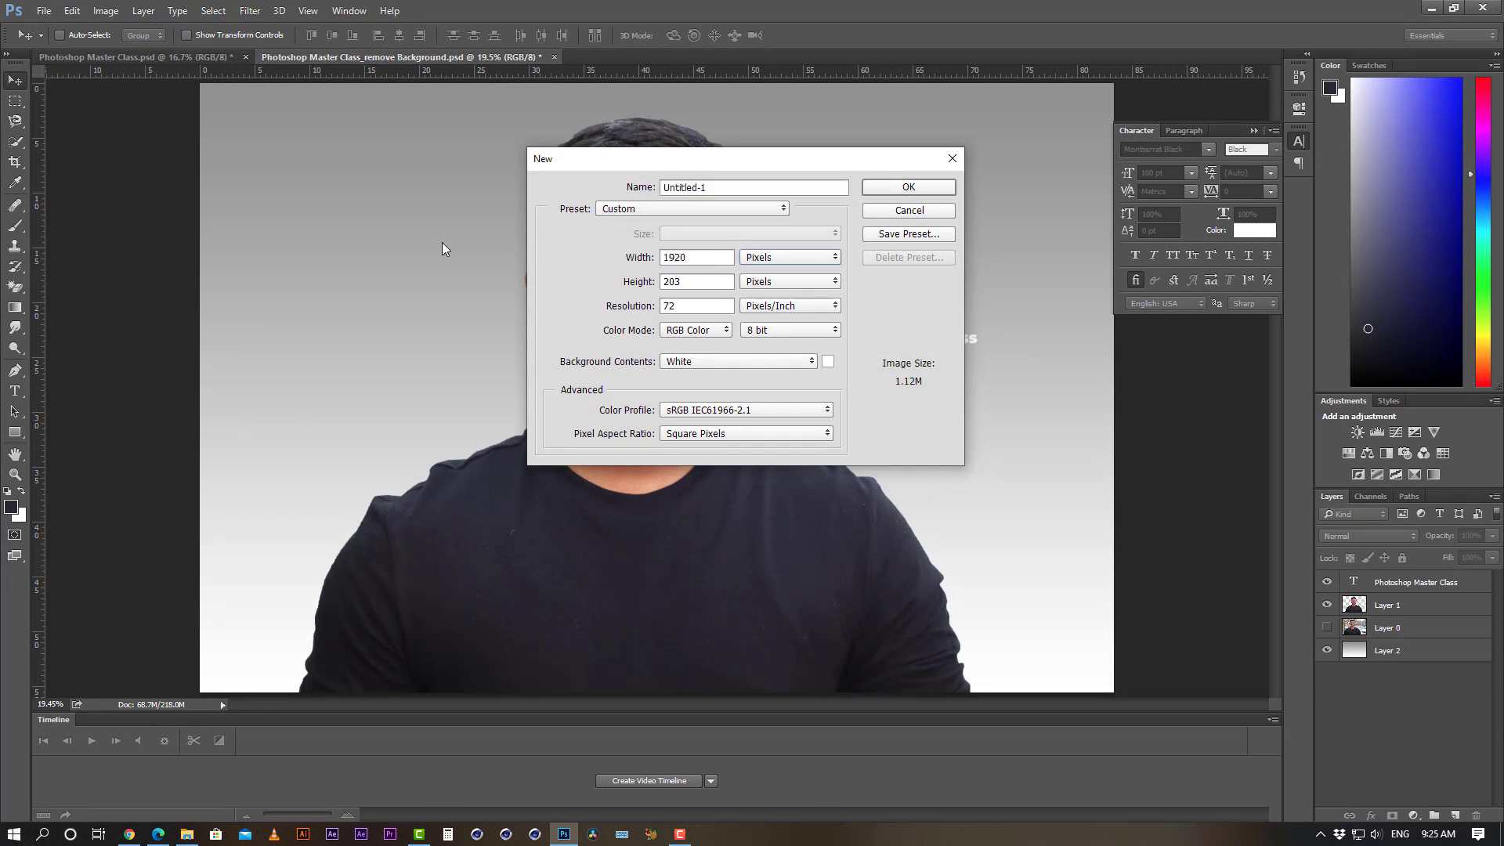
pyautogui.press('Tab')
pyautogui.write('1080')
pyautogui.press('Return')
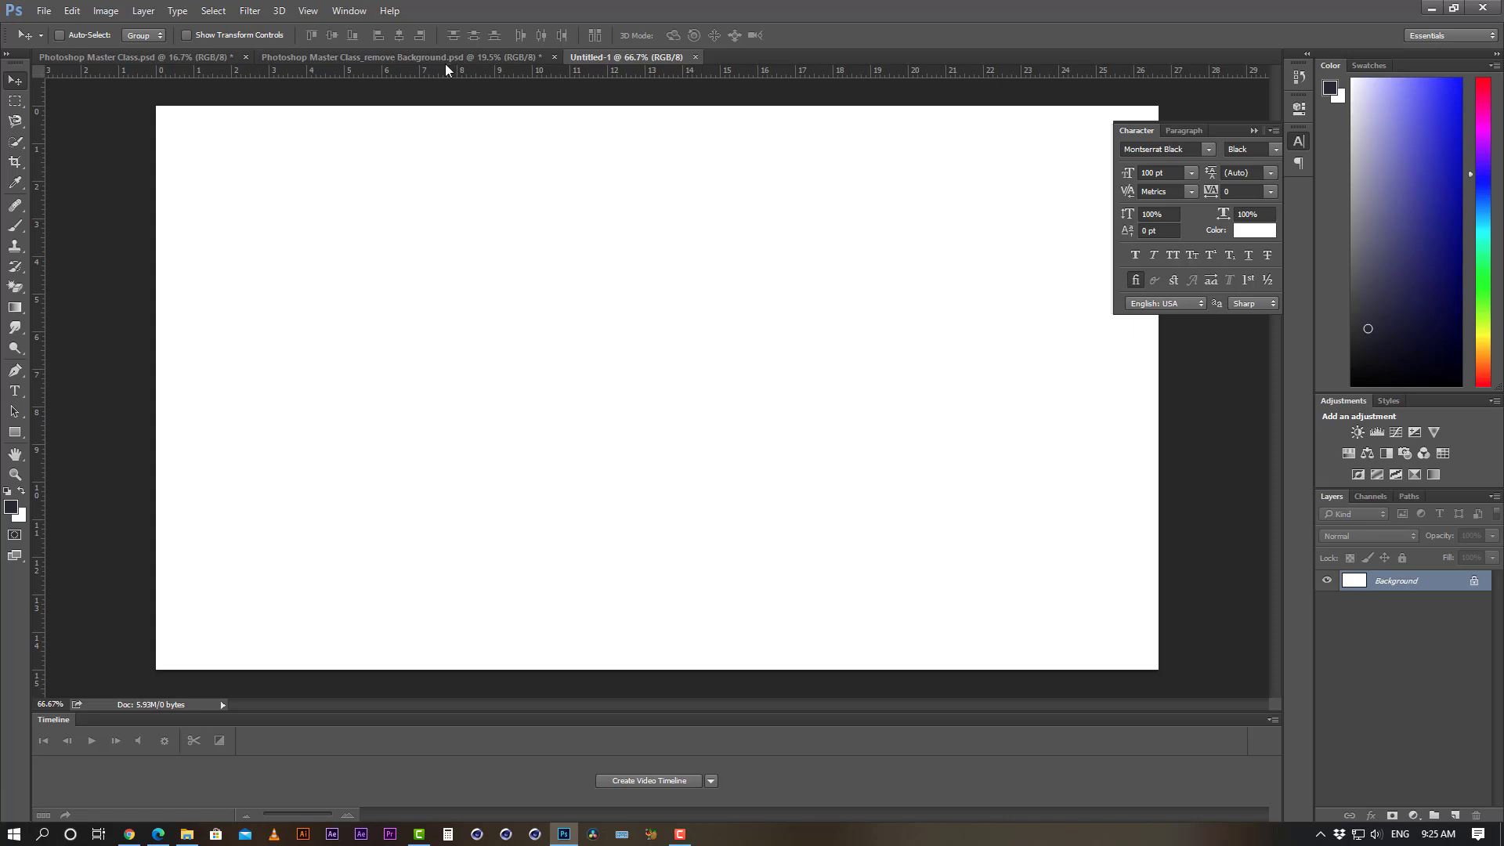
# - Copy all layers of Photoshop Master Class_remove Background.psd, from the text layer to Layer 2, into the new Untitled-1 document
pyautogui.click(202, 61)
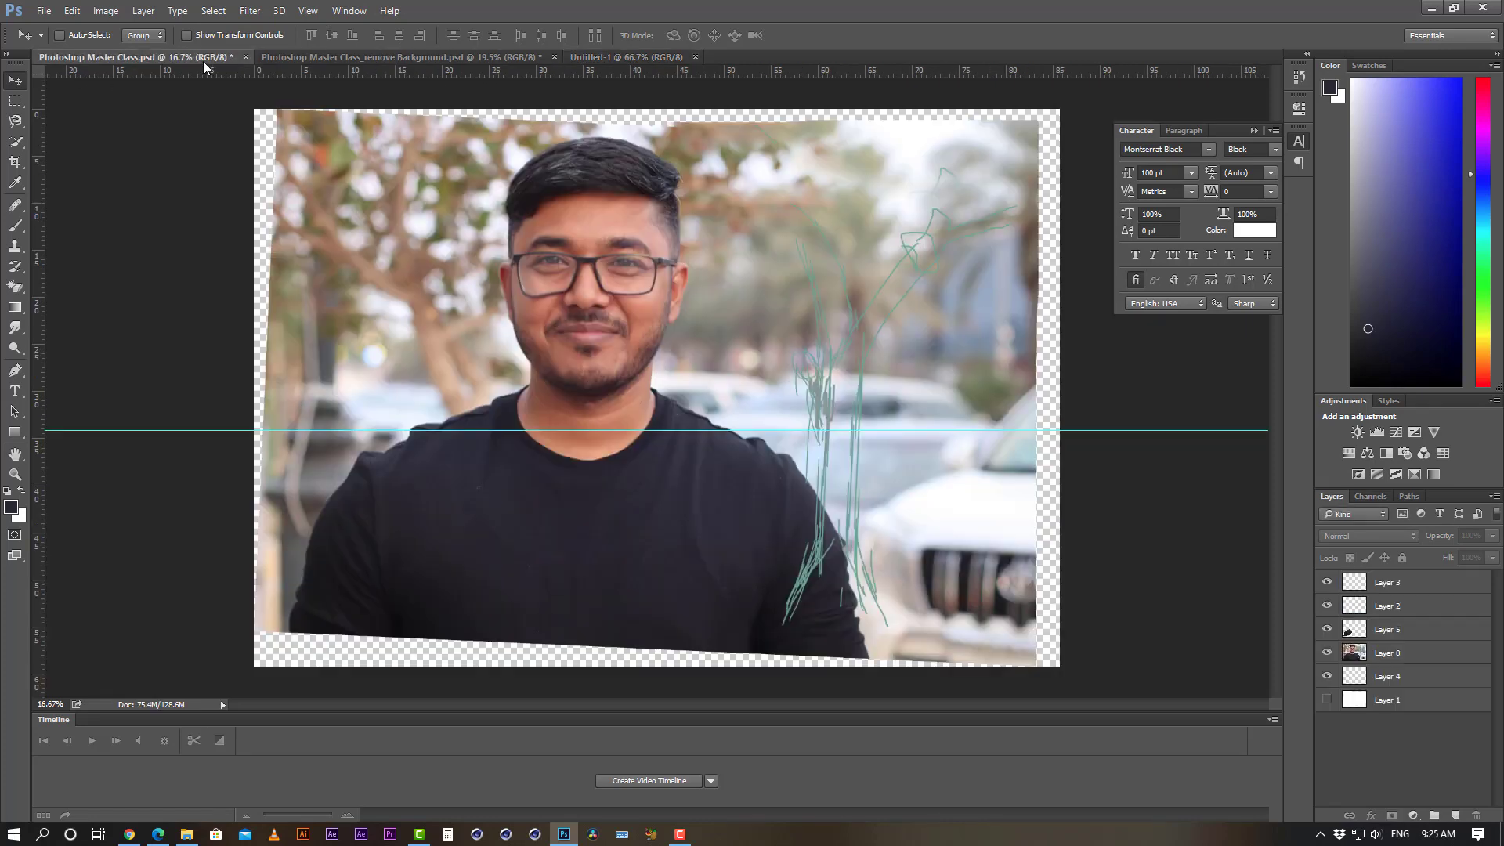
pyautogui.click(376, 58)
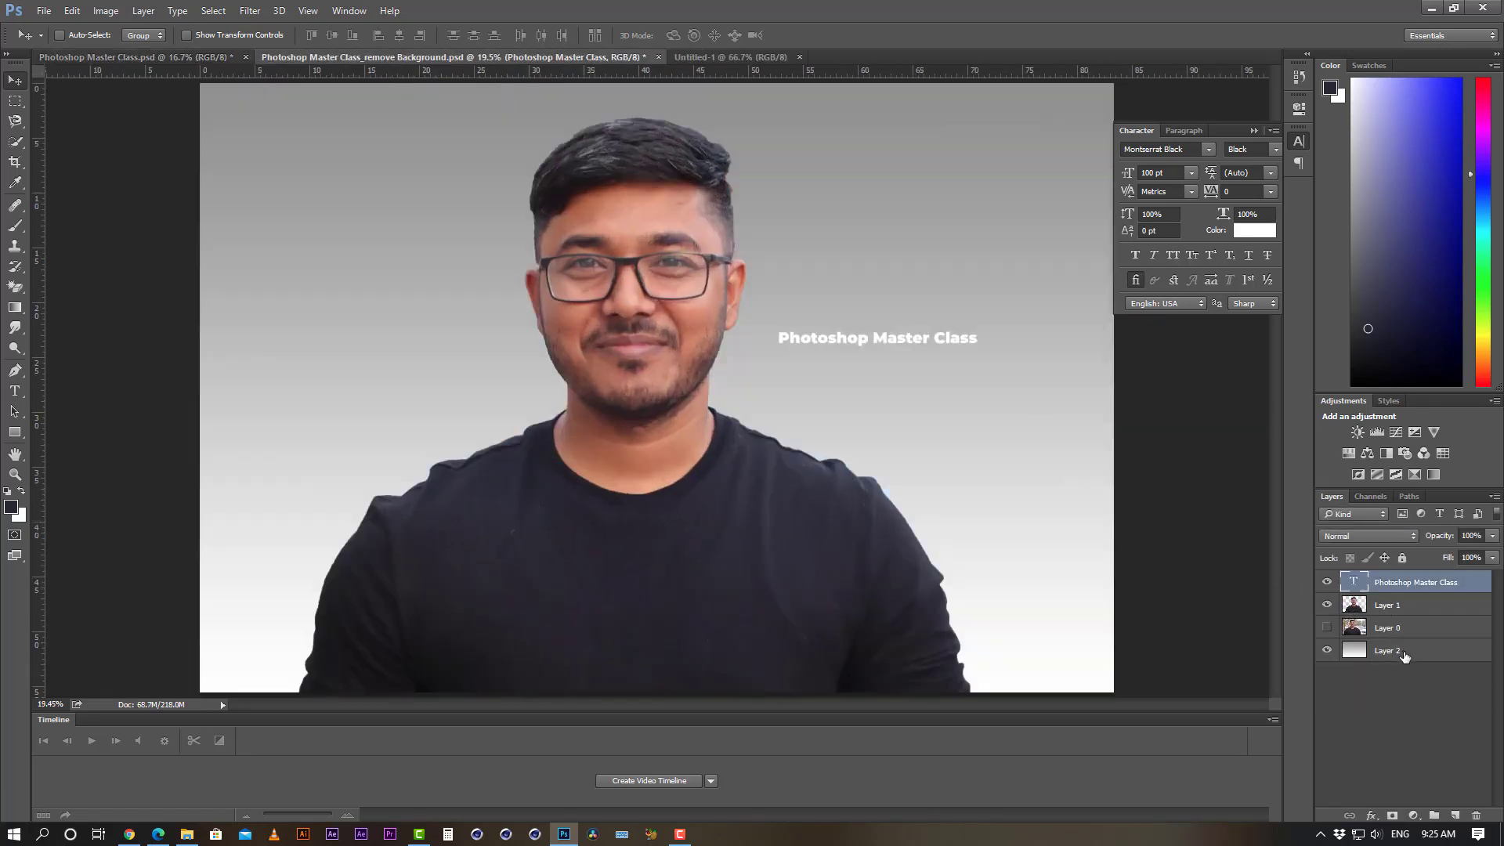
pyautogui.keyDown('shift'); pyautogui.click(1404, 655); pyautogui.keyUp('shift')
pyautogui.moveTo(651, 397); pyautogui.dragTo(624, 454)
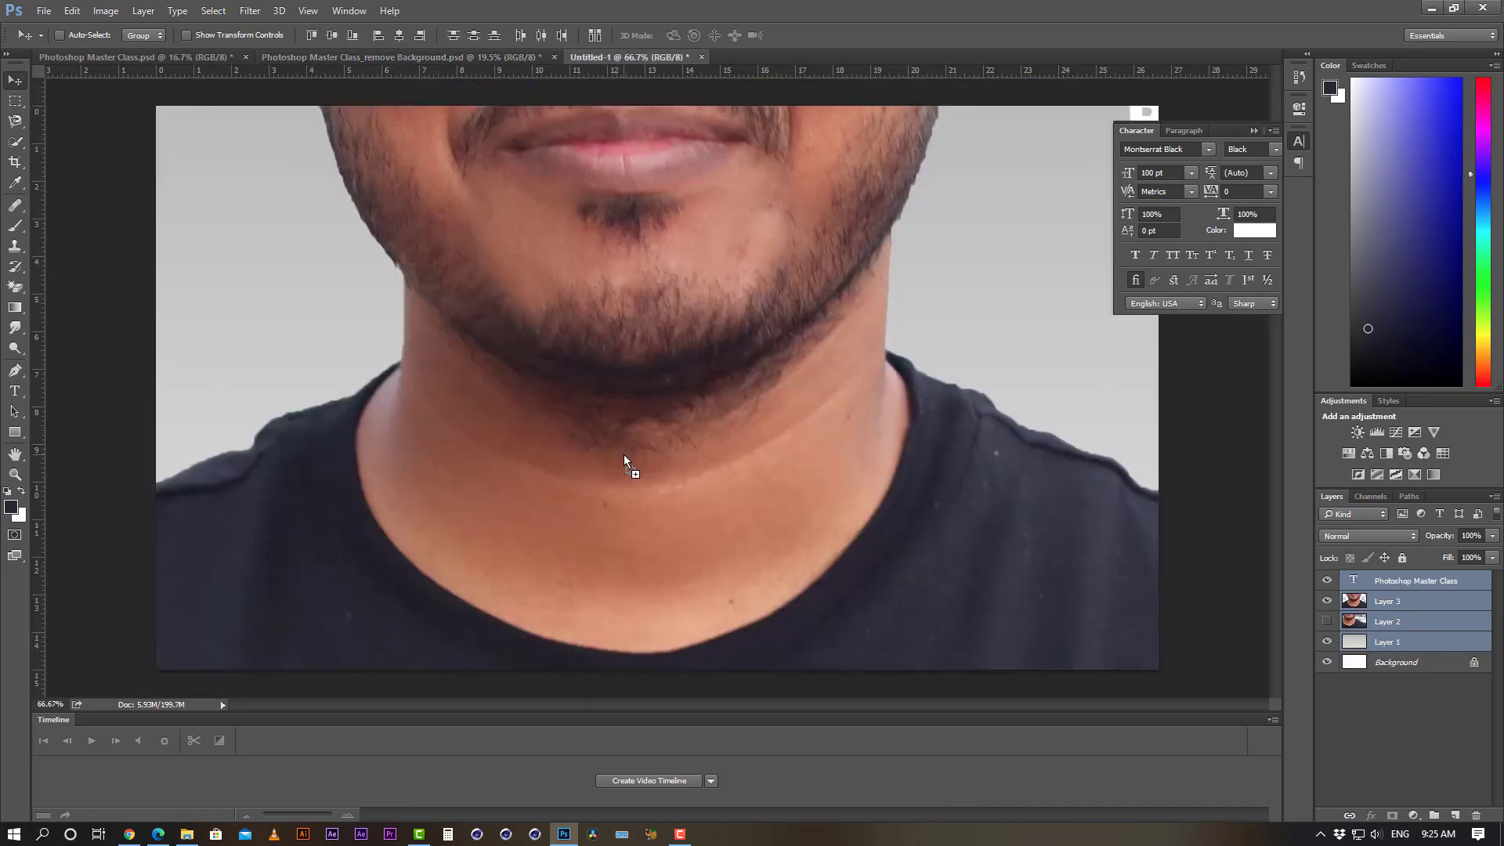
# - Scale the copied layers together down to about 34% so the composition covers the new canvas, and deselect them
pyautogui.hotkey('ctrl', '-')
pyautogui.hotkey('ctrl', '-')
pyautogui.hotkey('ctrl', '-')
pyautogui.hotkey('ctrl', '-')
pyautogui.hotkey('ctrl', '-')
pyautogui.hotkey('ctrl', '-')
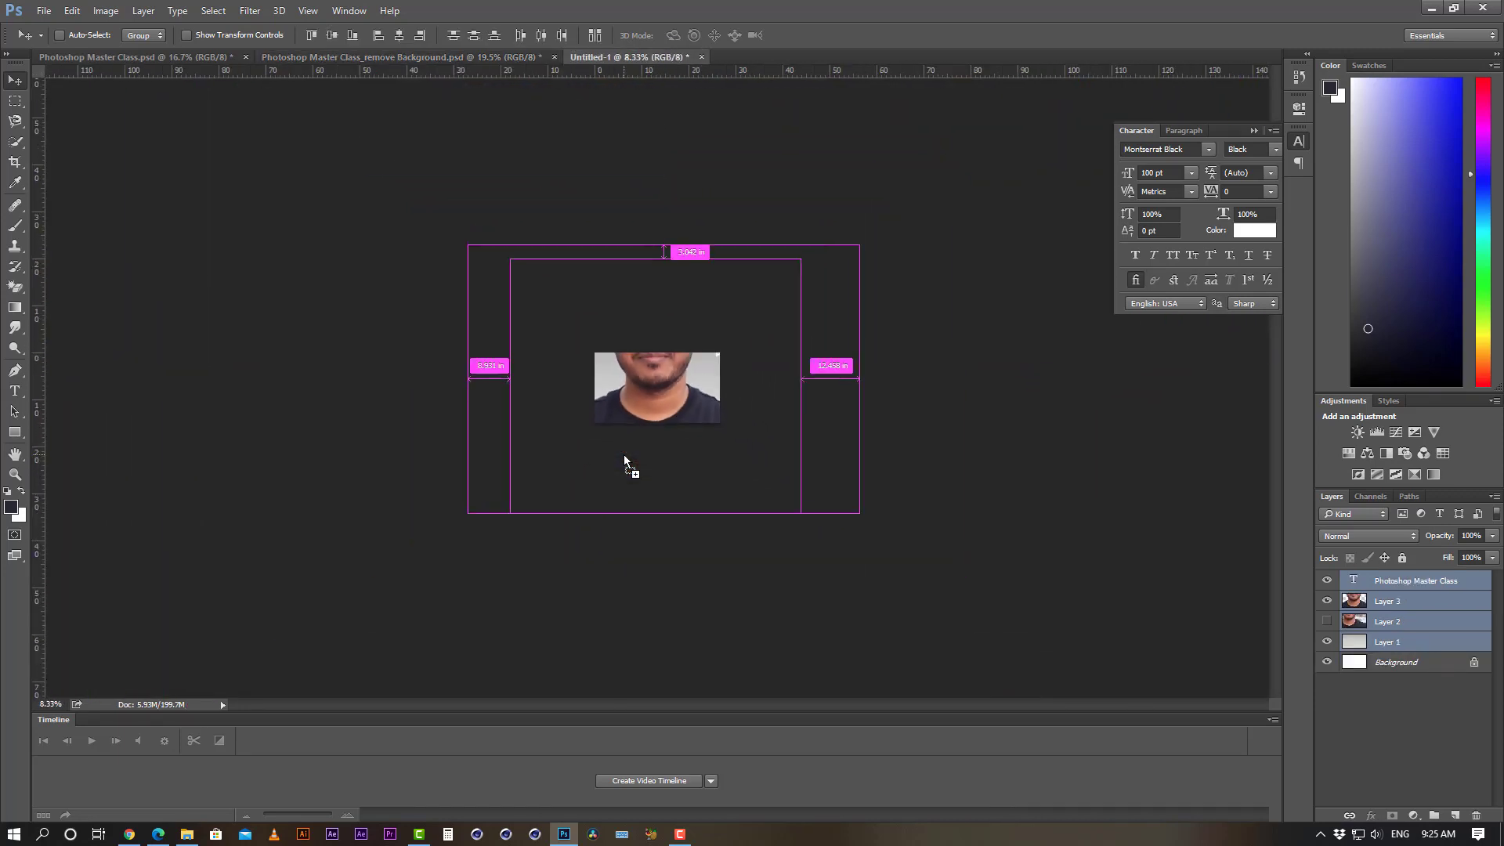
pyautogui.hotkey('ctrl', 't')
pyautogui.moveTo(863, 245); pyautogui.dragTo(703, 385)
pyautogui.hotkey('ctrl', '+')
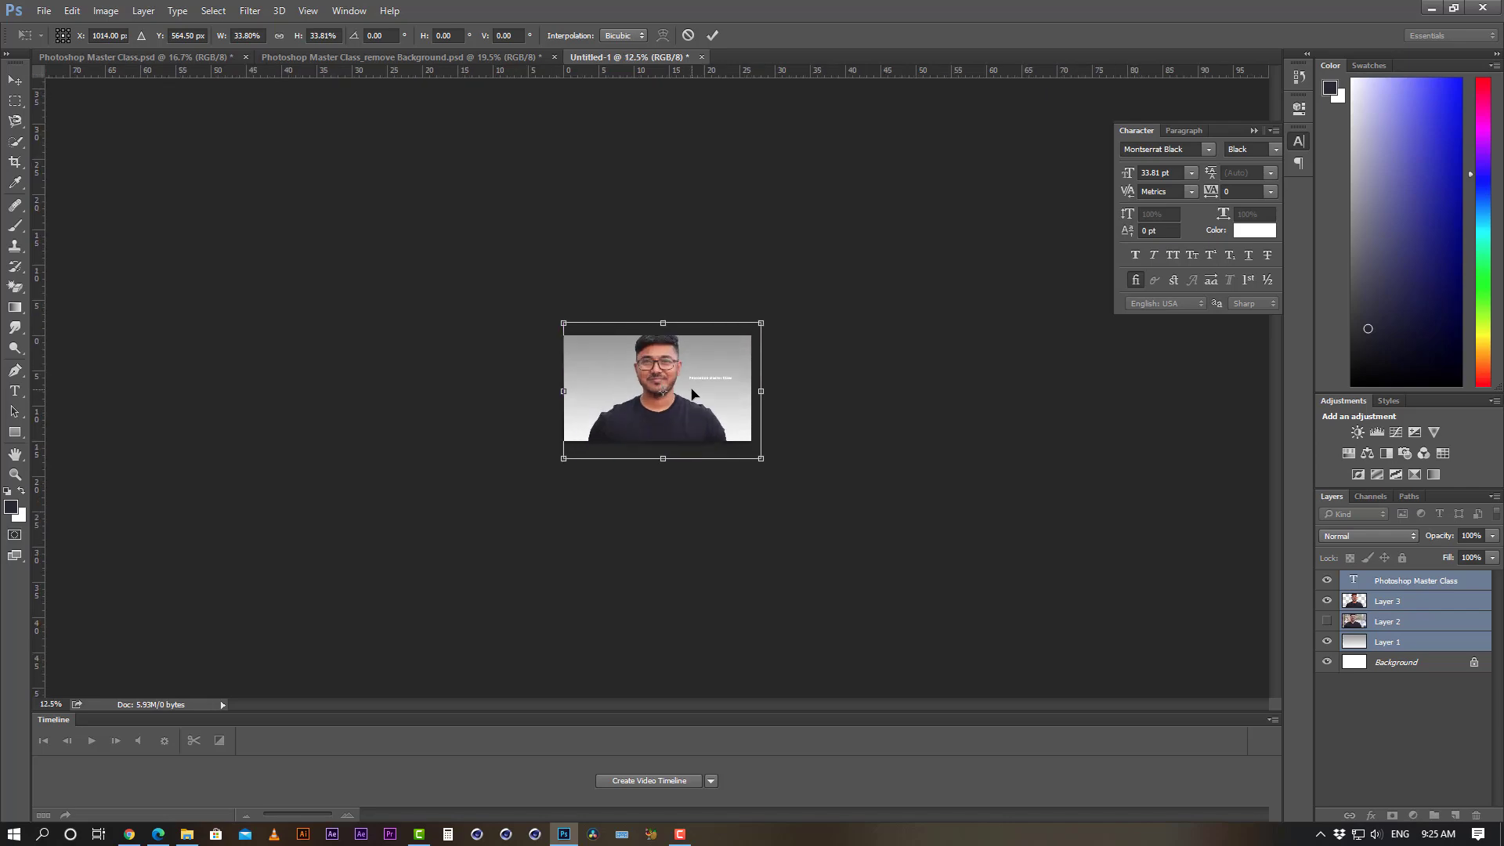
pyautogui.hotkey('ctrl', '+')
pyautogui.hotkey('ctrl', '+')
pyautogui.hotkey('ctrl', '+')
pyautogui.hotkey('ctrl', '+')
pyautogui.hotkey('ctrl', '+')
pyautogui.hotkey('ctrl', '+')
pyautogui.hotkey('ctrl', '+')
pyautogui.hotkey('ctrl', '+')
pyautogui.hotkey('ctrl', '0')
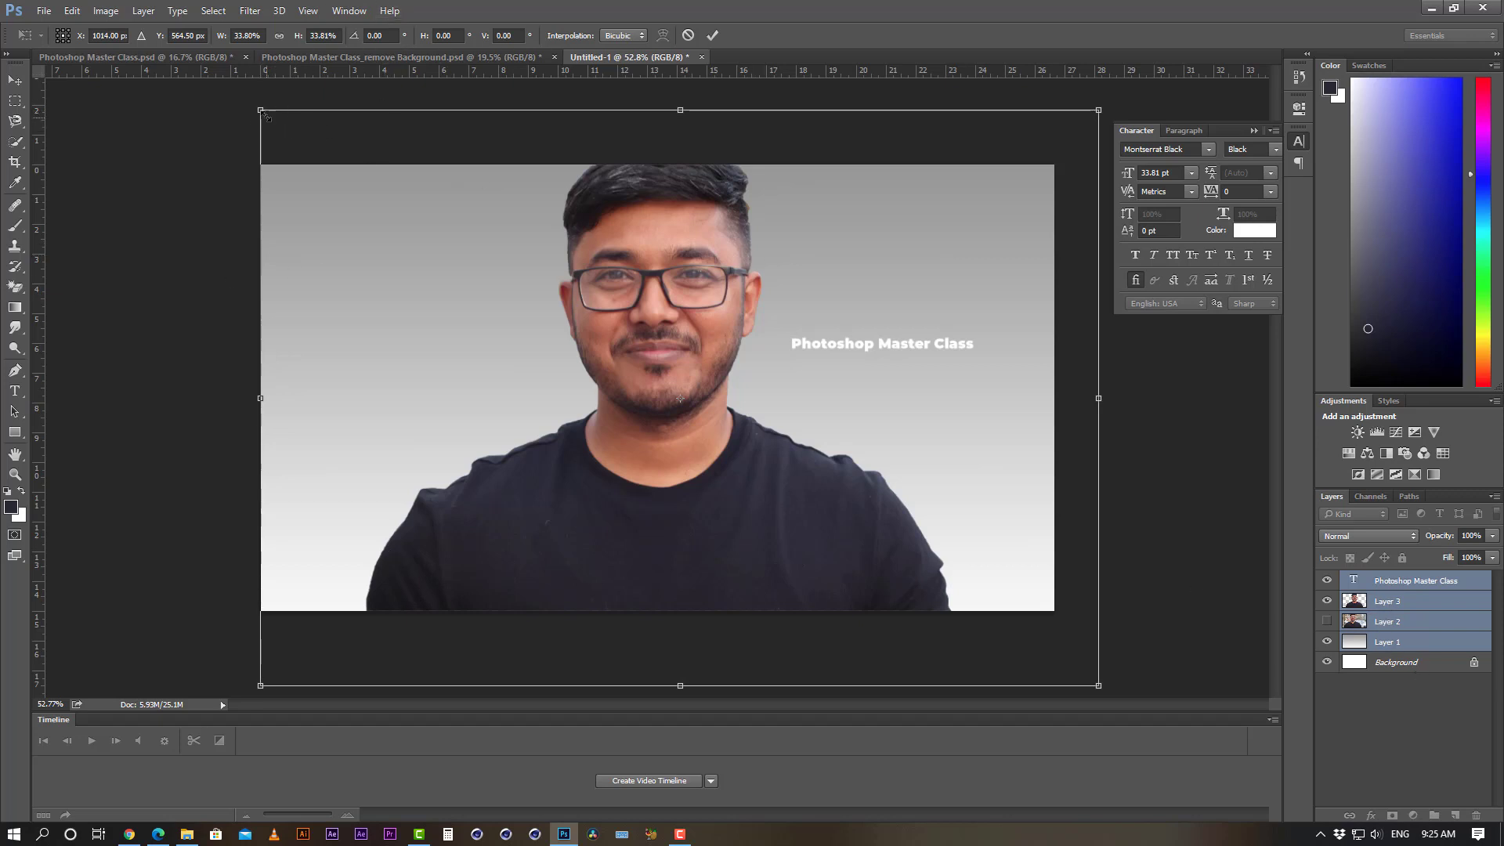
pyautogui.moveTo(260, 112); pyautogui.dragTo(195, 201)
pyautogui.moveTo(566, 835)
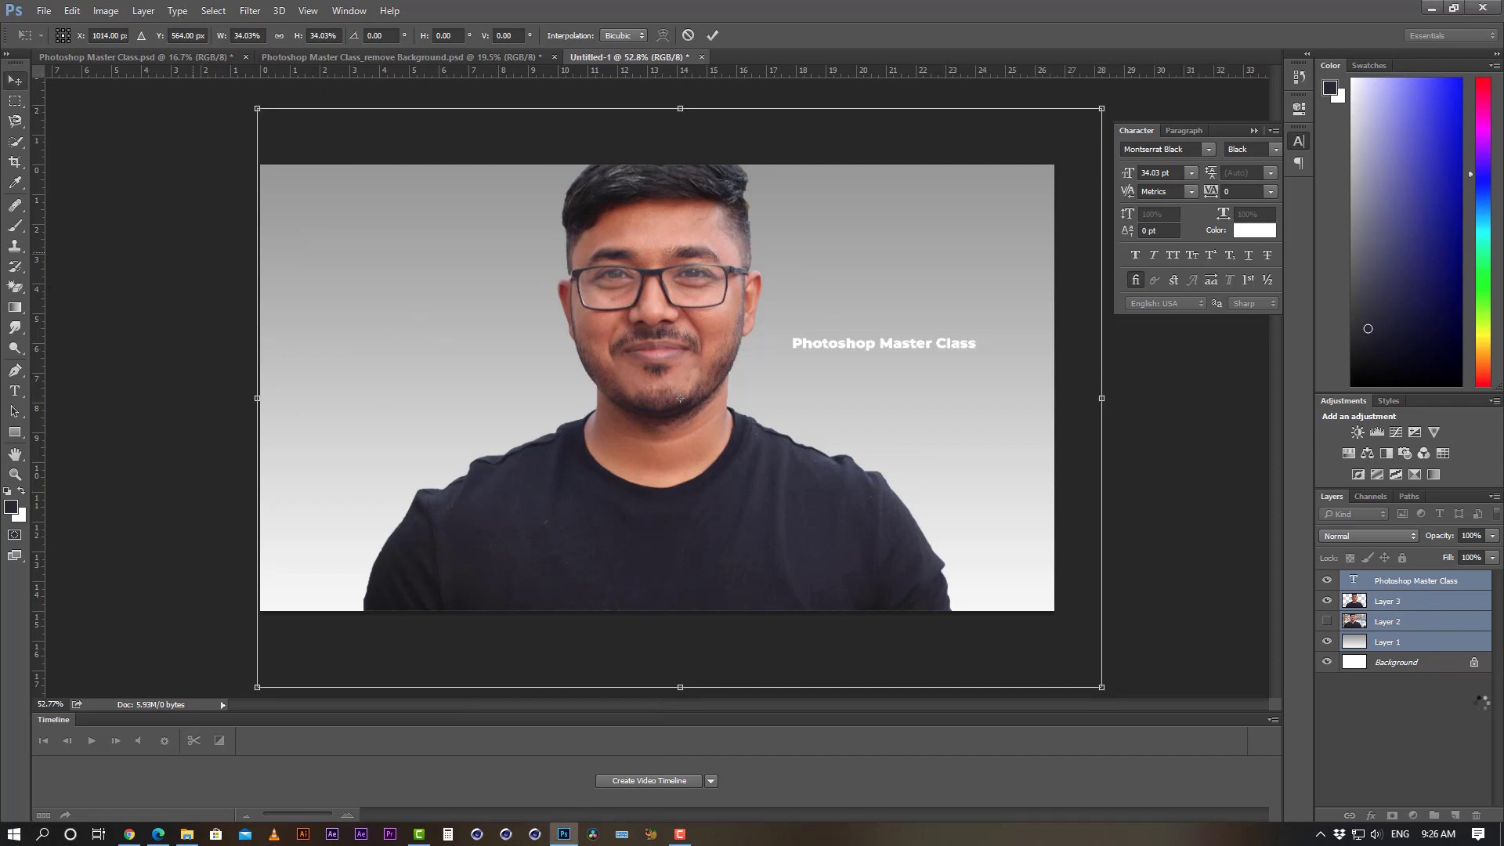
pyautogui.press('Return')
pyautogui.click(1456, 715)
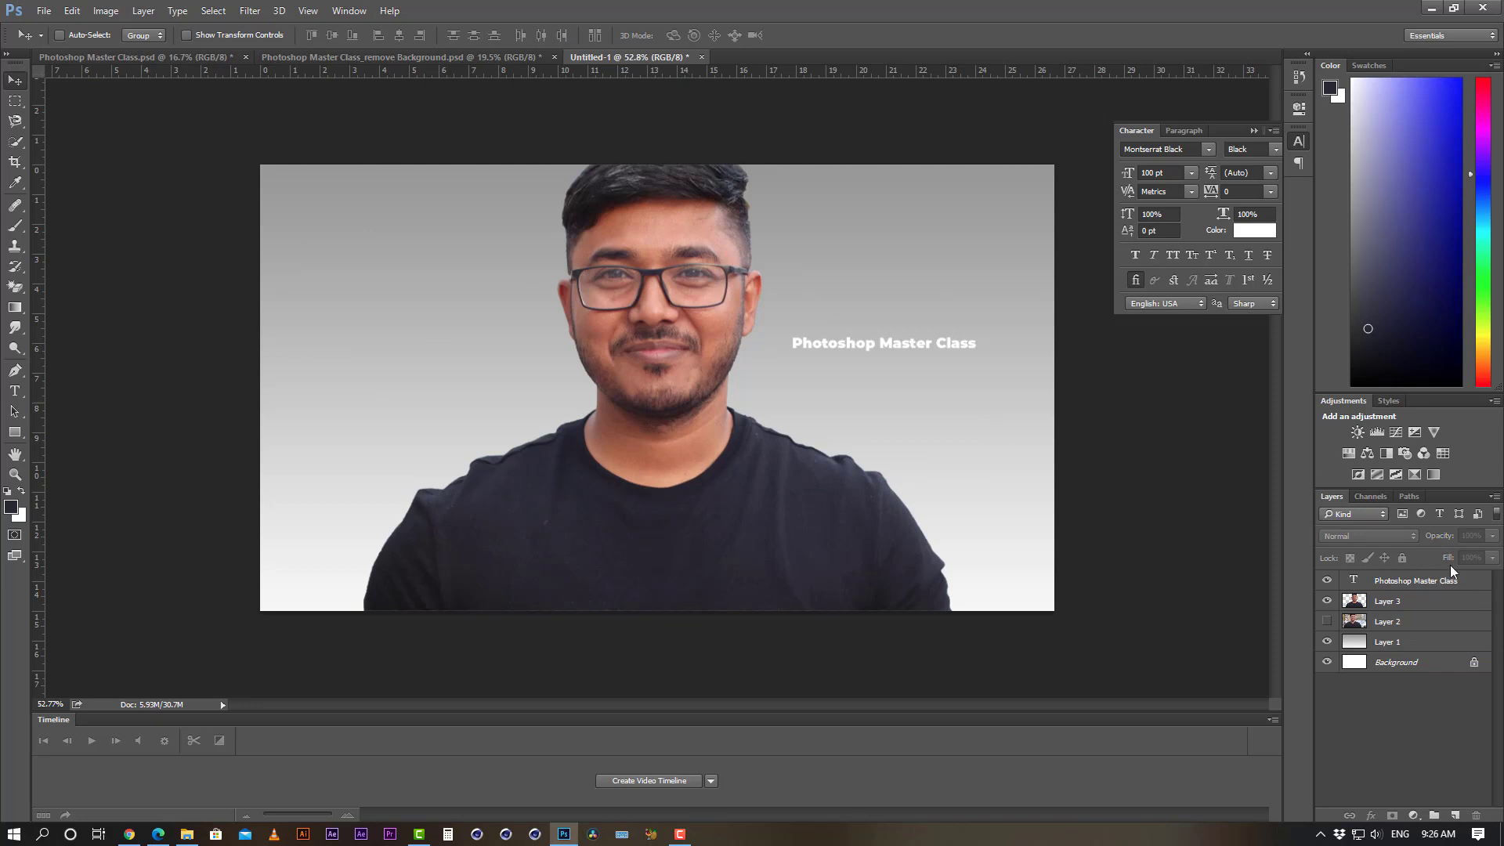
# - Scale down the cut-out man on Layer 3 until his whole head fits, and rest him on the canvas's bottom edge
pyautogui.click(1392, 601)
pyautogui.moveTo(655, 469); pyautogui.dragTo(647, 481)
pyautogui.hotkey('ctrl', 't')
pyautogui.moveTo(963, 155); pyautogui.dragTo(906, 212)
pyautogui.moveTo(572, 526); pyautogui.dragTo(572, 489)
pyautogui.press('Return')
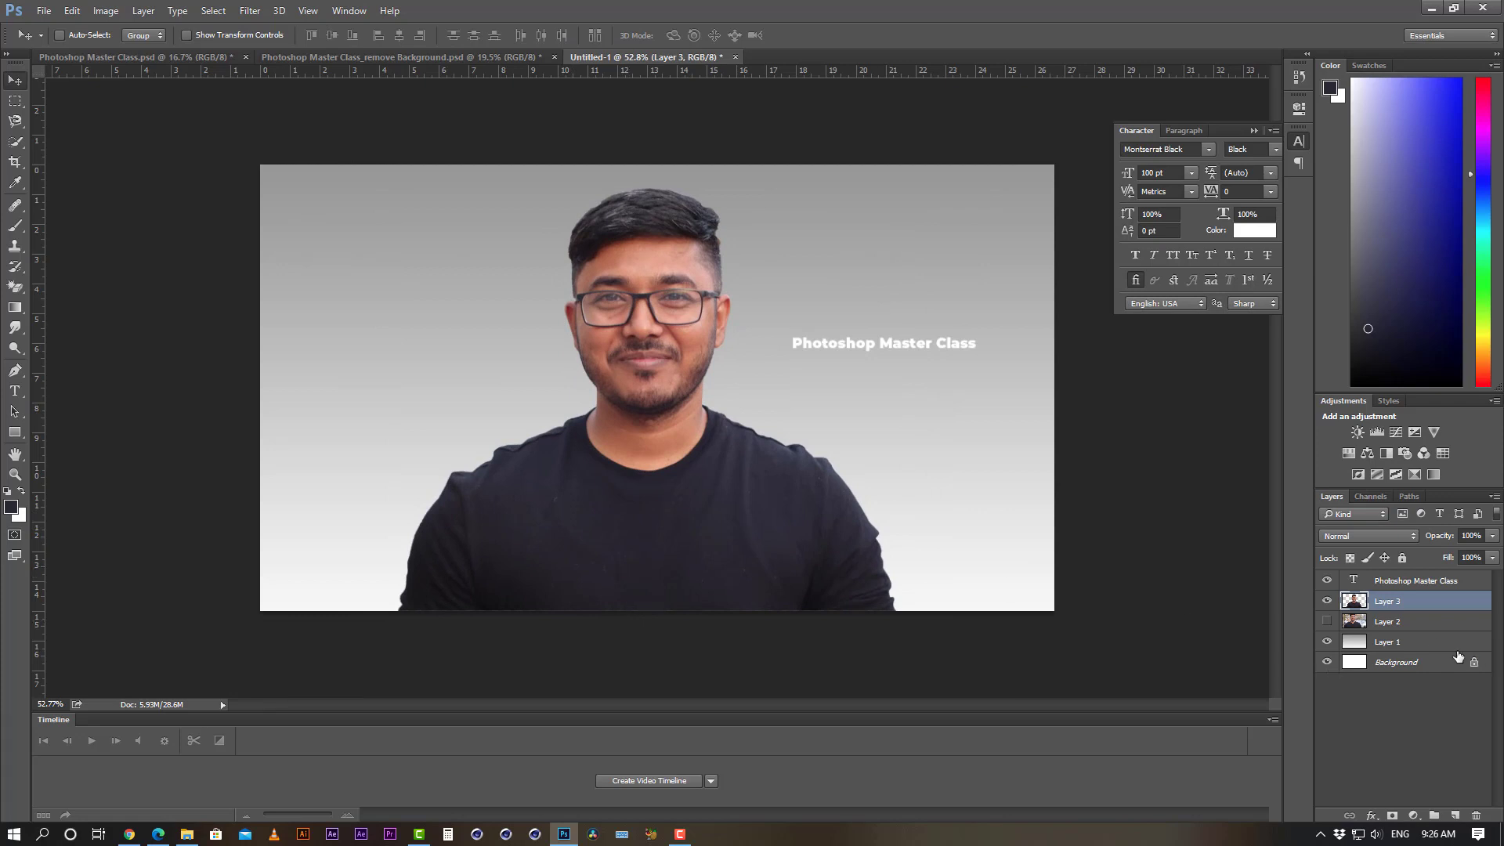
# - Shift the gradient background on Layer 1 upward behind the man and deselect the layer
pyautogui.click(1423, 643)
pyautogui.moveTo(815, 329); pyautogui.dragTo(805, 249)
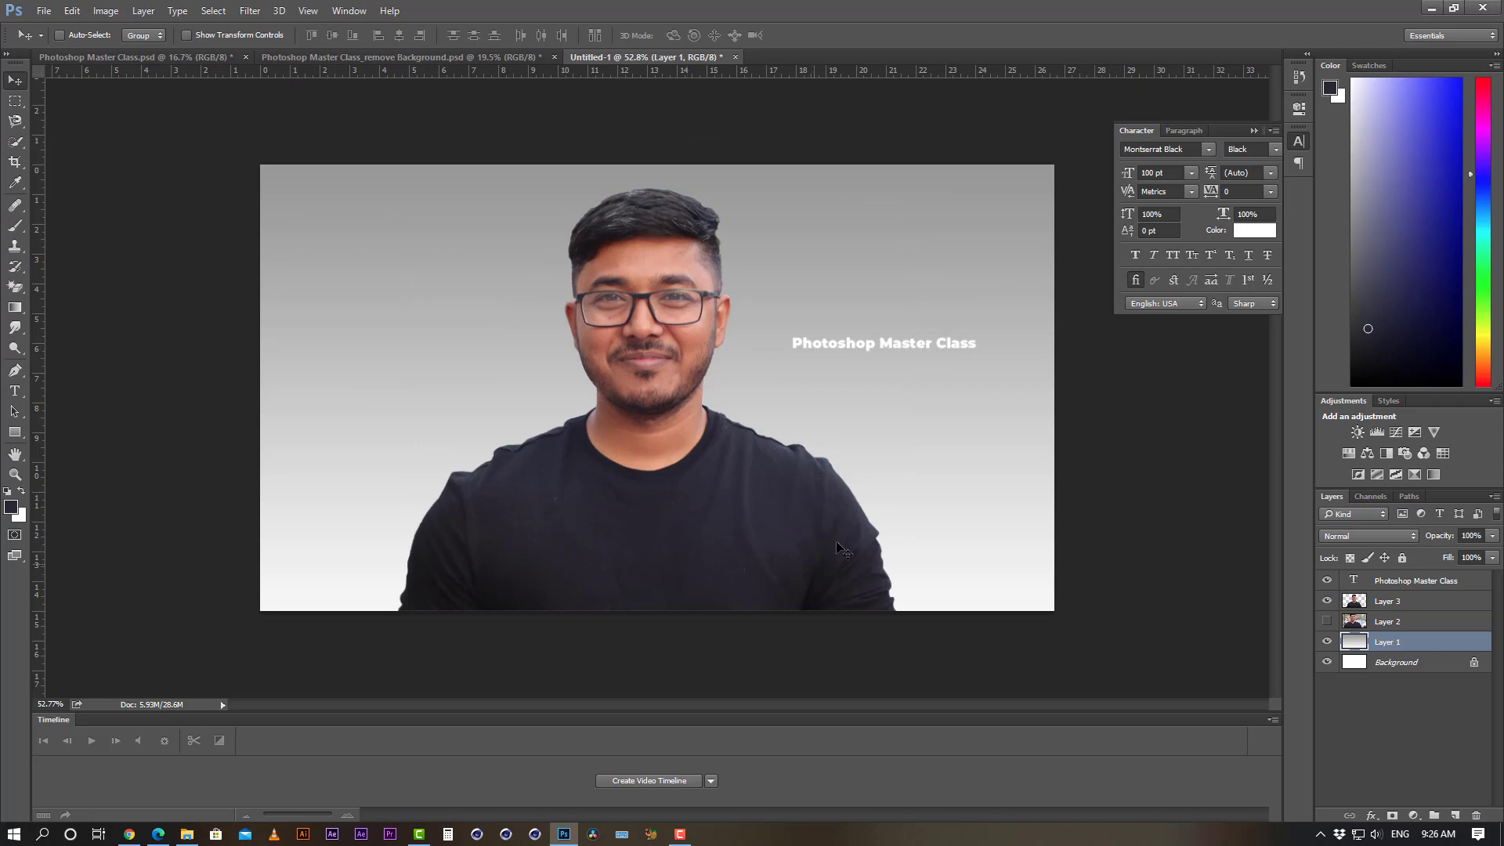
pyautogui.scroll(2, 830, 548)
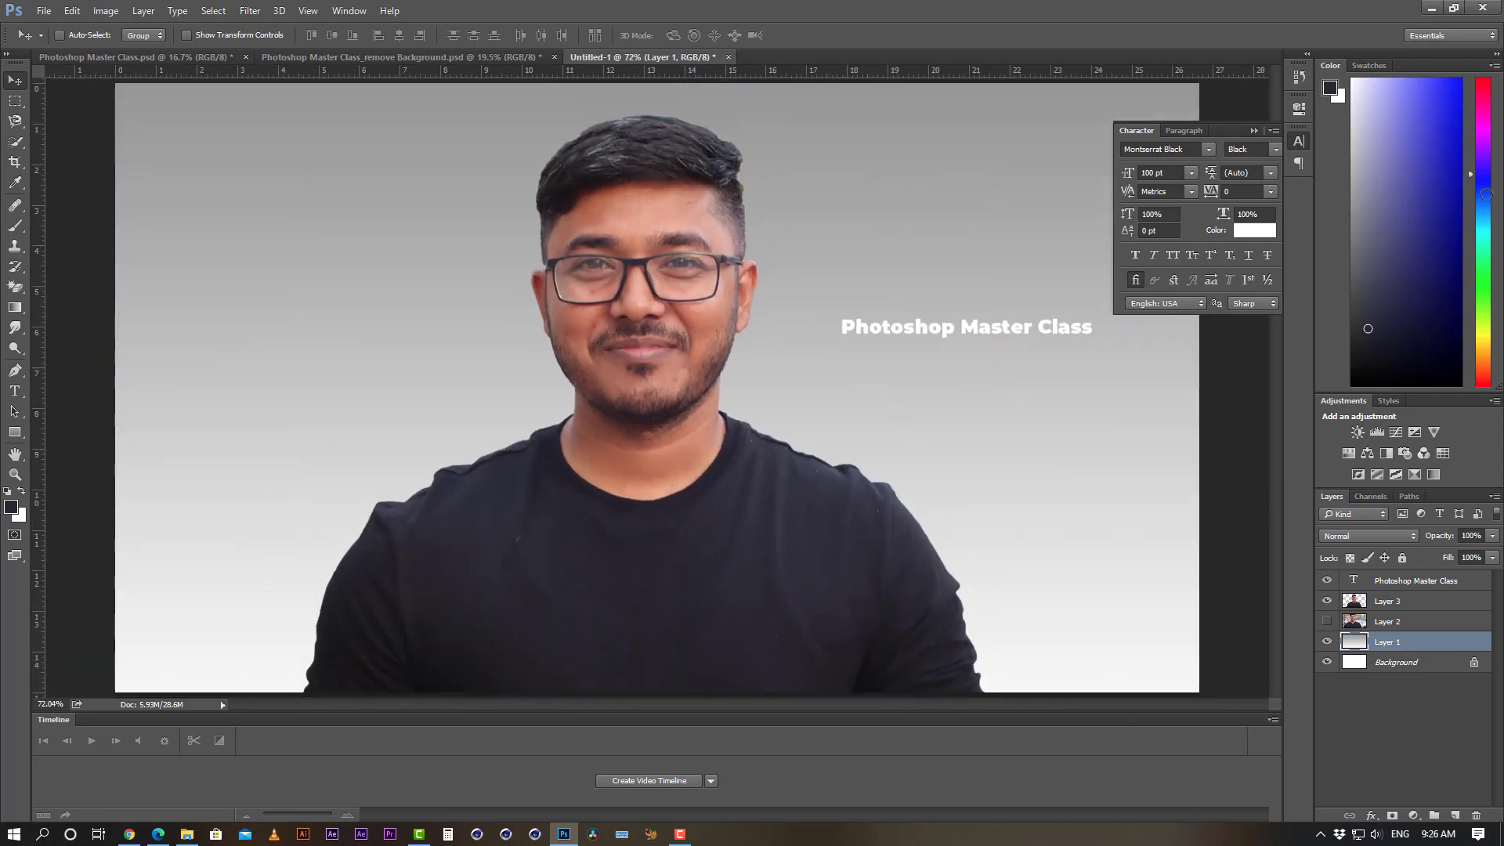
pyautogui.click(1438, 724)
# - Move the "Photoshop Master Class" text to the left of the man's face and place a duplicate of it directly above
pyautogui.click(1411, 583)
pyautogui.moveTo(1000, 322); pyautogui.dragTo(387, 364)
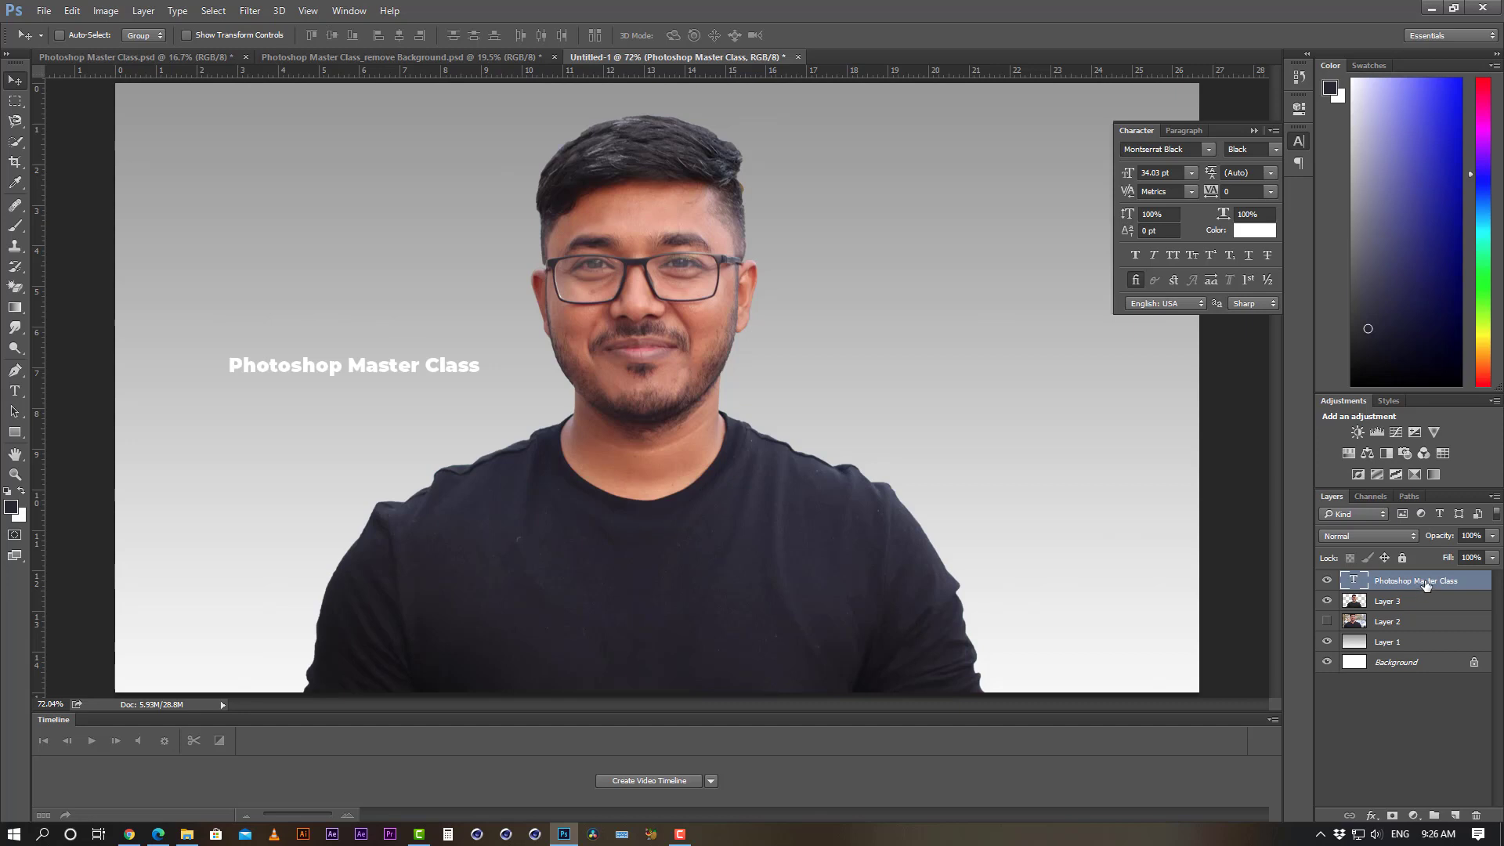
pyautogui.moveTo(1426, 585); pyautogui.dragTo(1454, 815)
pyautogui.moveTo(1424, 587)
pyautogui.mouseDown()
pyautogui.moveTo(1450, 817)
pyautogui.moveTo(1432, 580)
pyautogui.mouseUp()
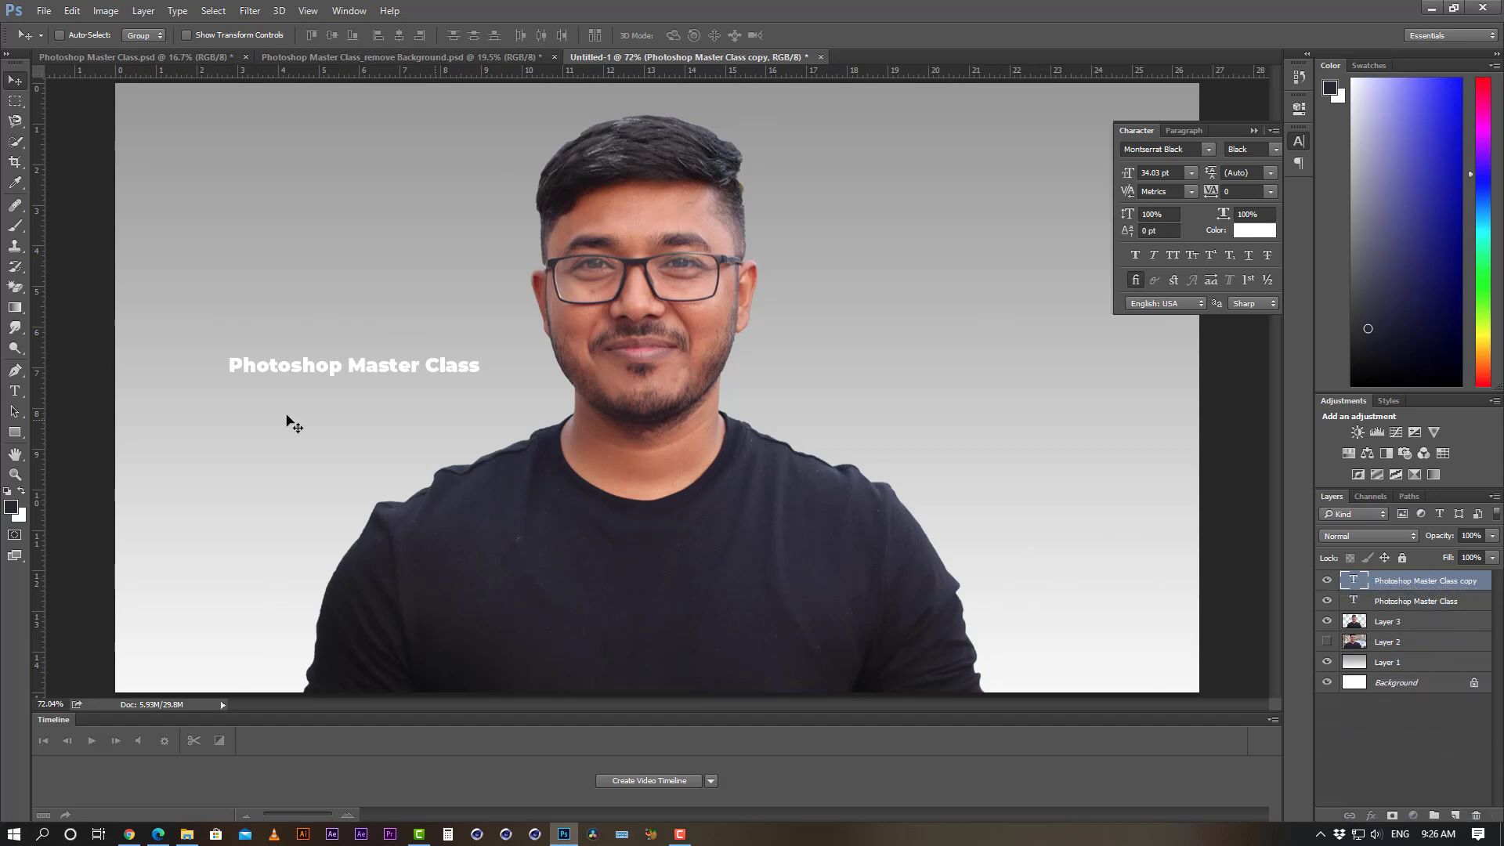
pyautogui.moveTo(375, 368); pyautogui.dragTo(369, 317)
# - Shorten the upper text copy to "Photoshop"
pyautogui.press('t')
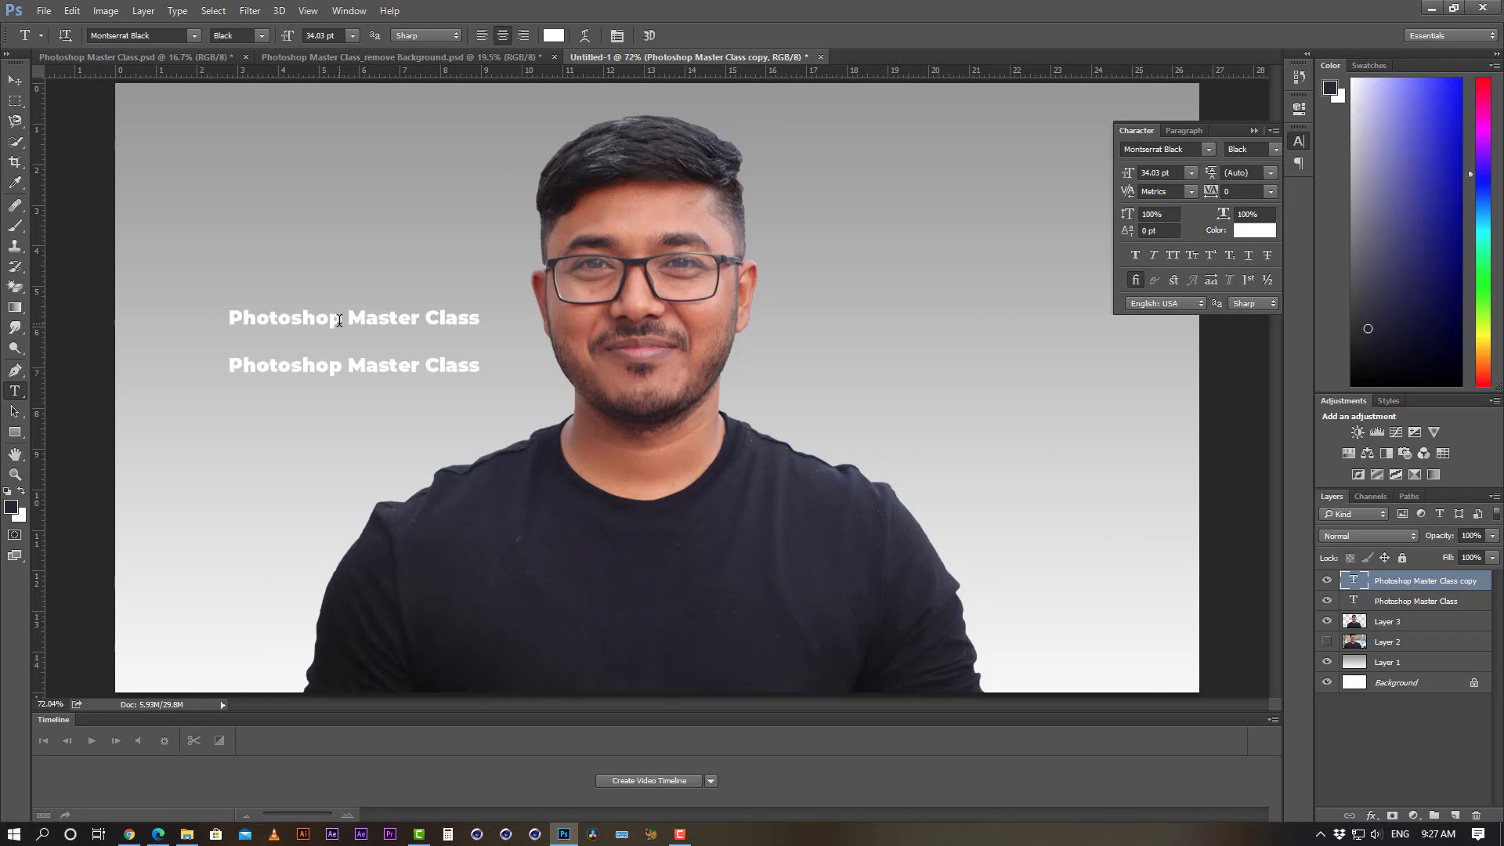
pyautogui.moveTo(338, 321); pyautogui.dragTo(497, 312)
pyautogui.press('BackSpace')
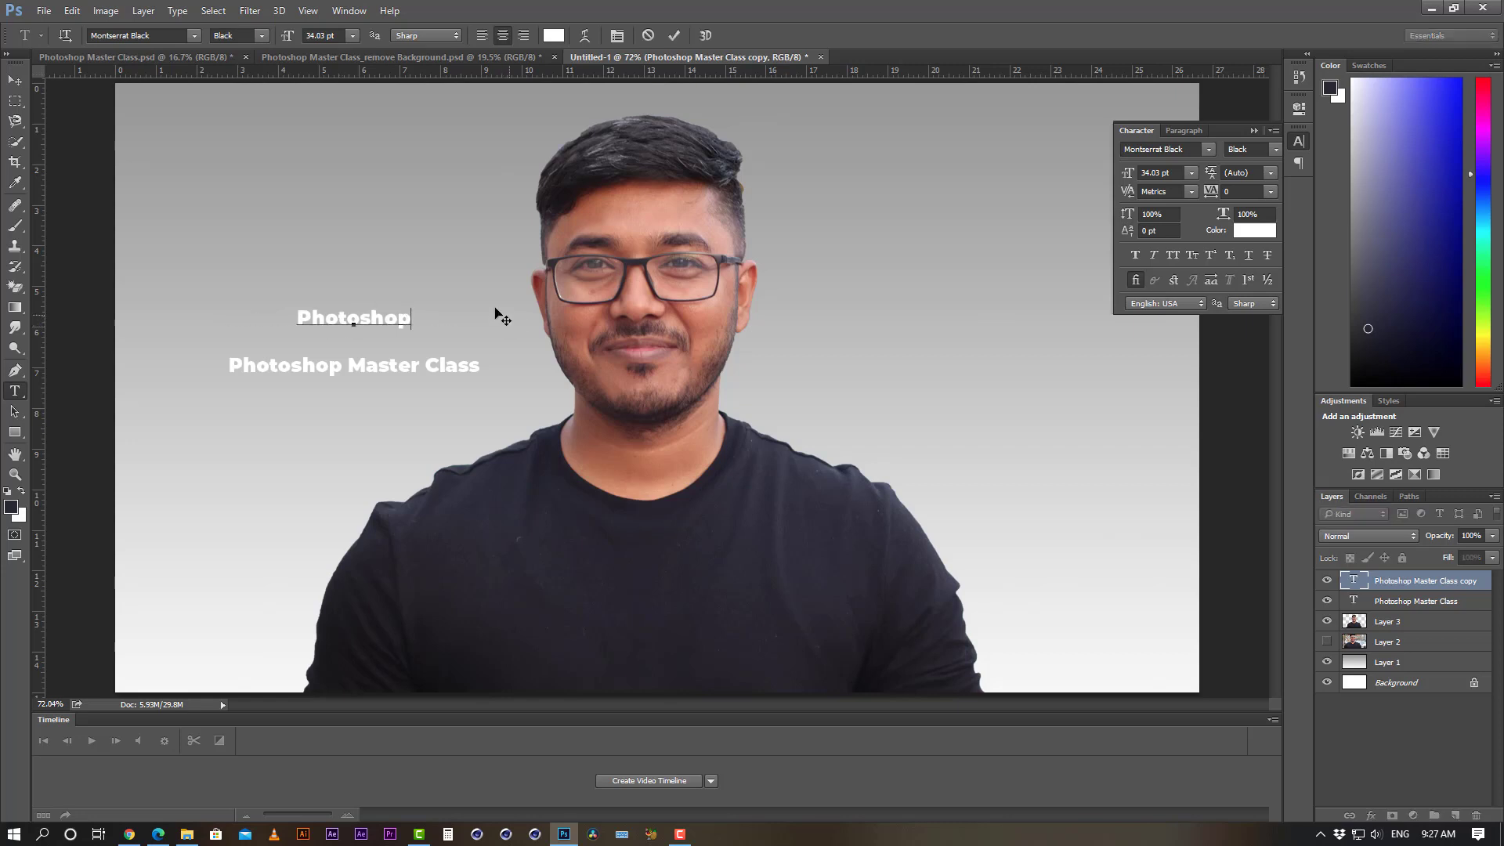
pyautogui.click(15, 80)
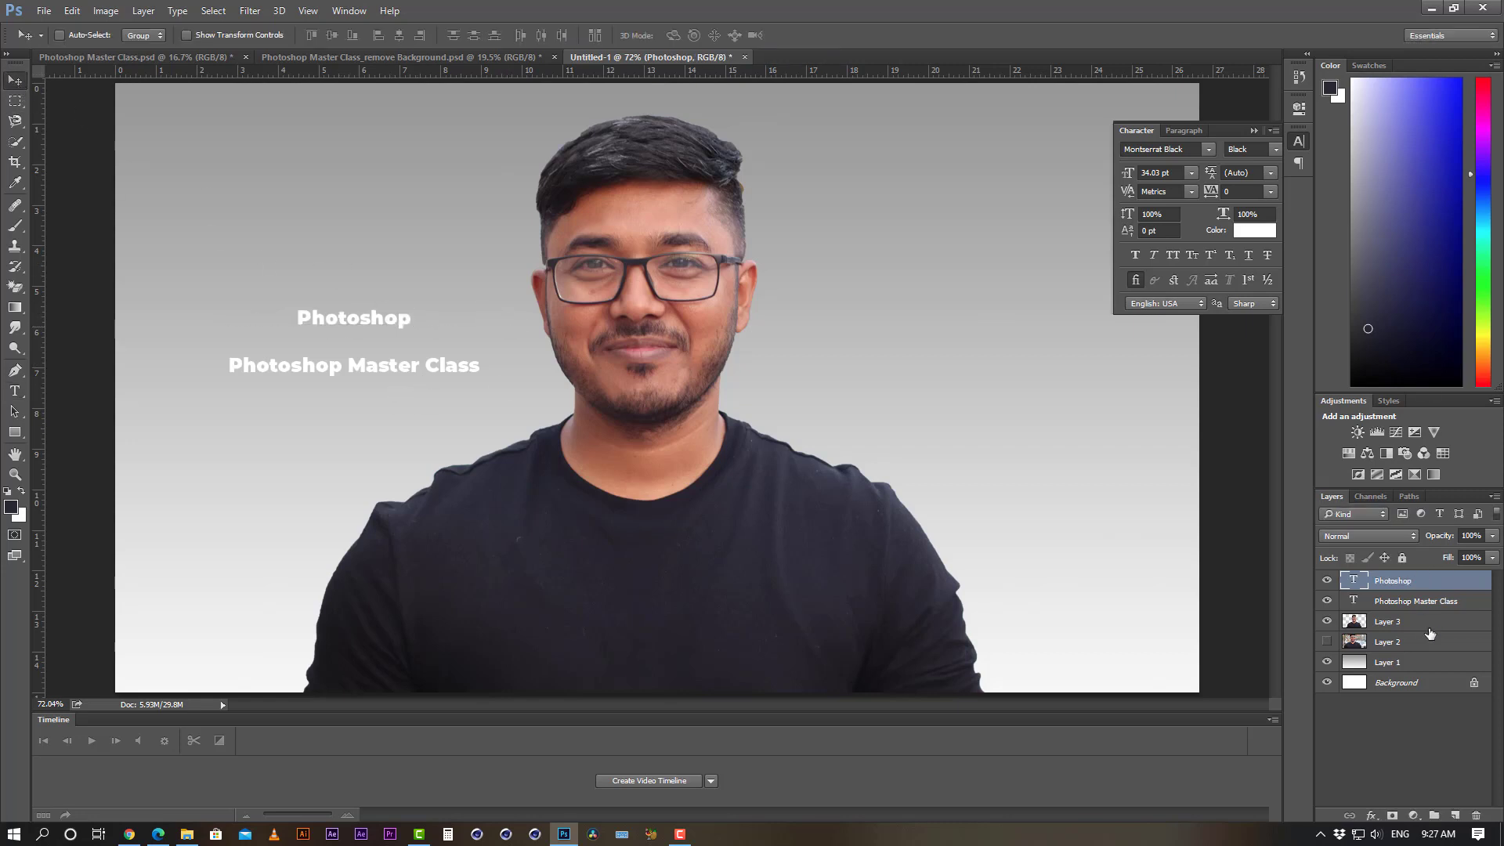
# - Shorten the lower text line to "Master Class"
pyautogui.click(1395, 599)
pyautogui.press('t')
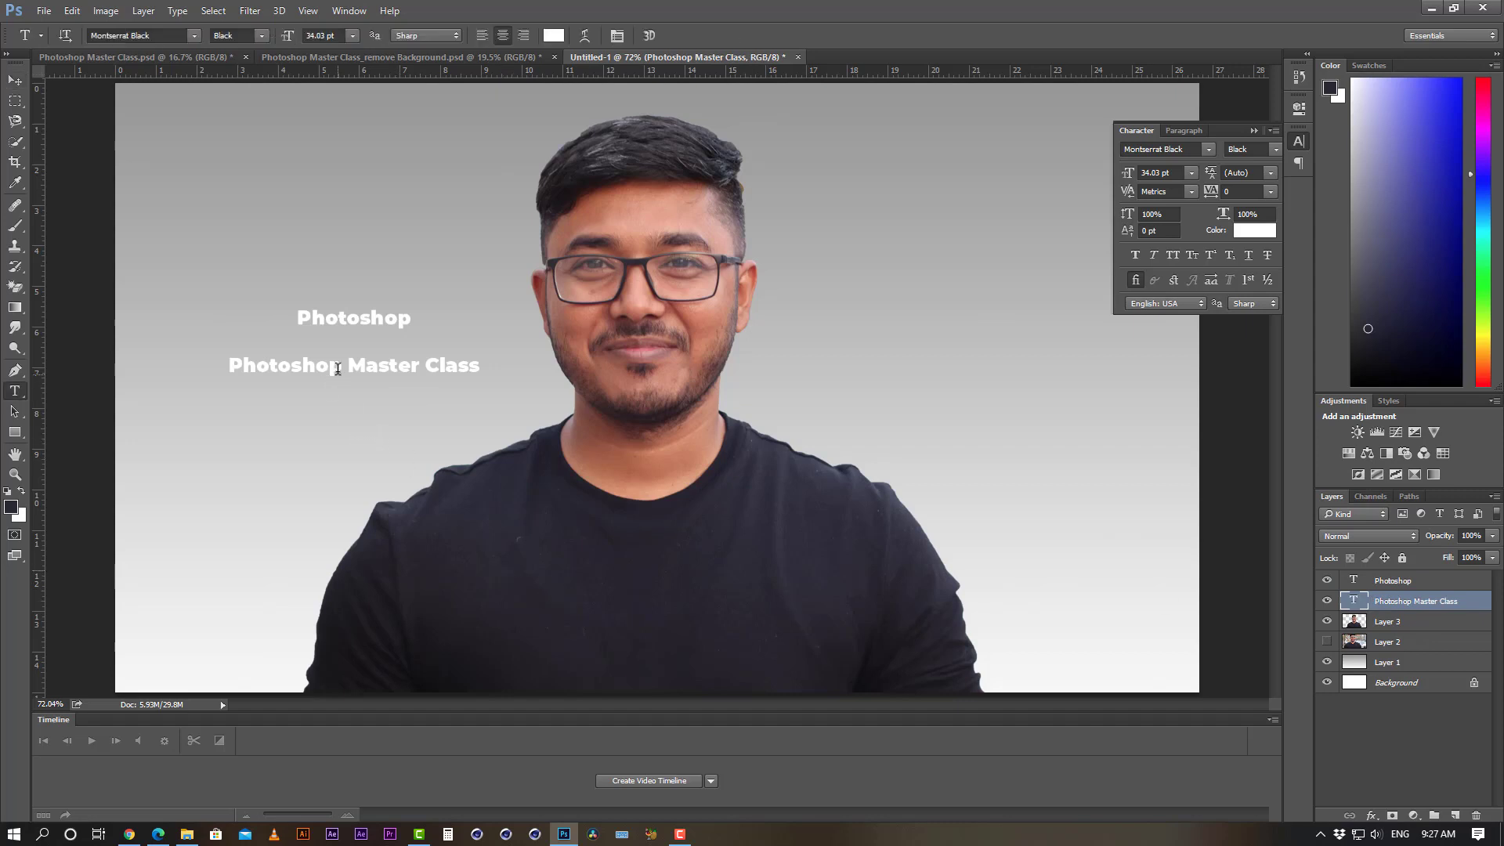
pyautogui.moveTo(345, 366); pyautogui.dragTo(109, 368)
pyautogui.press('BackSpace')
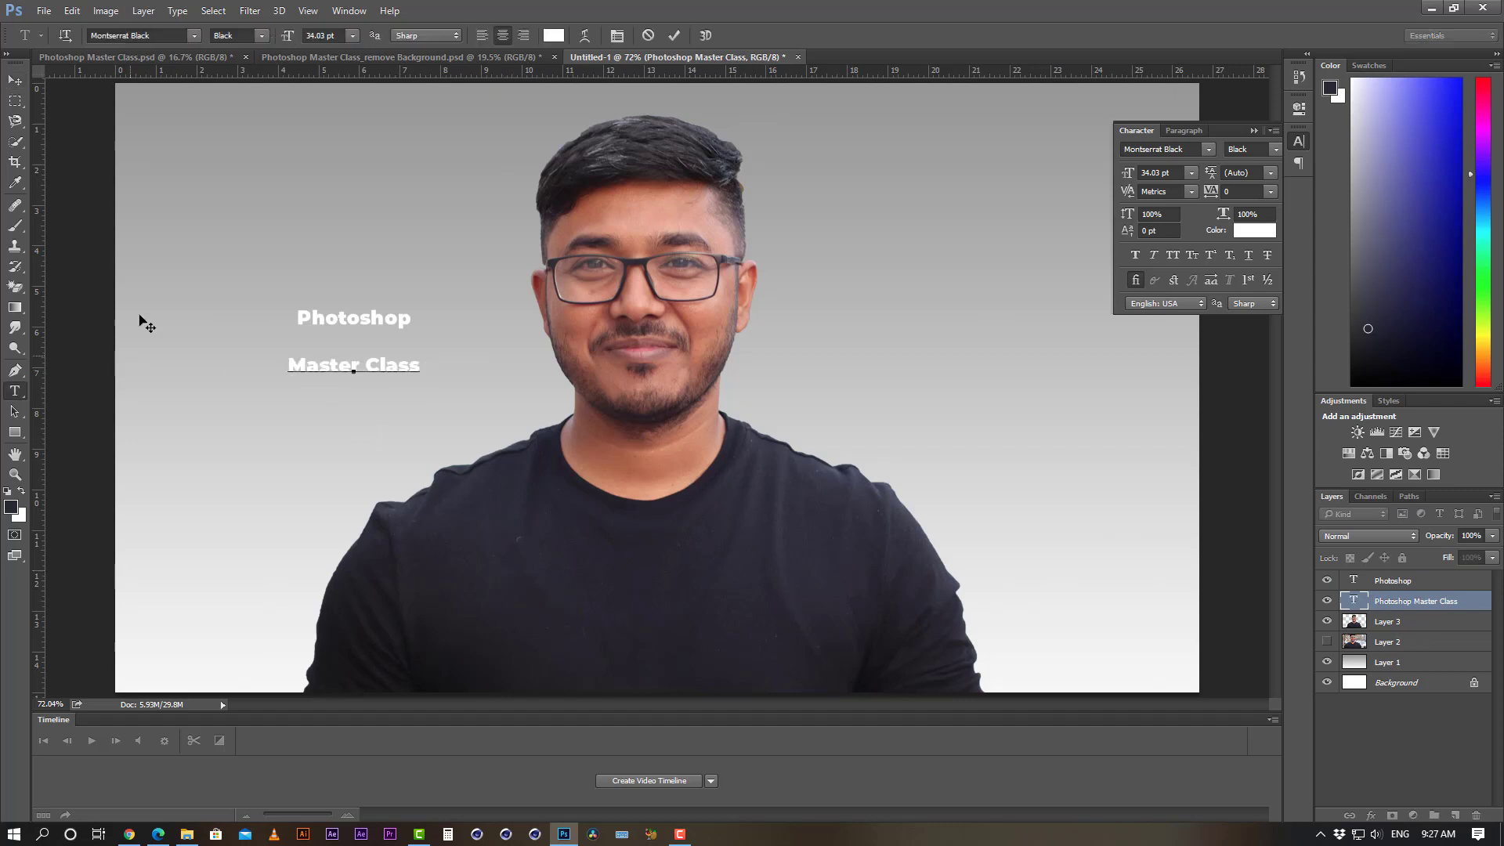
pyautogui.click(6, 82)
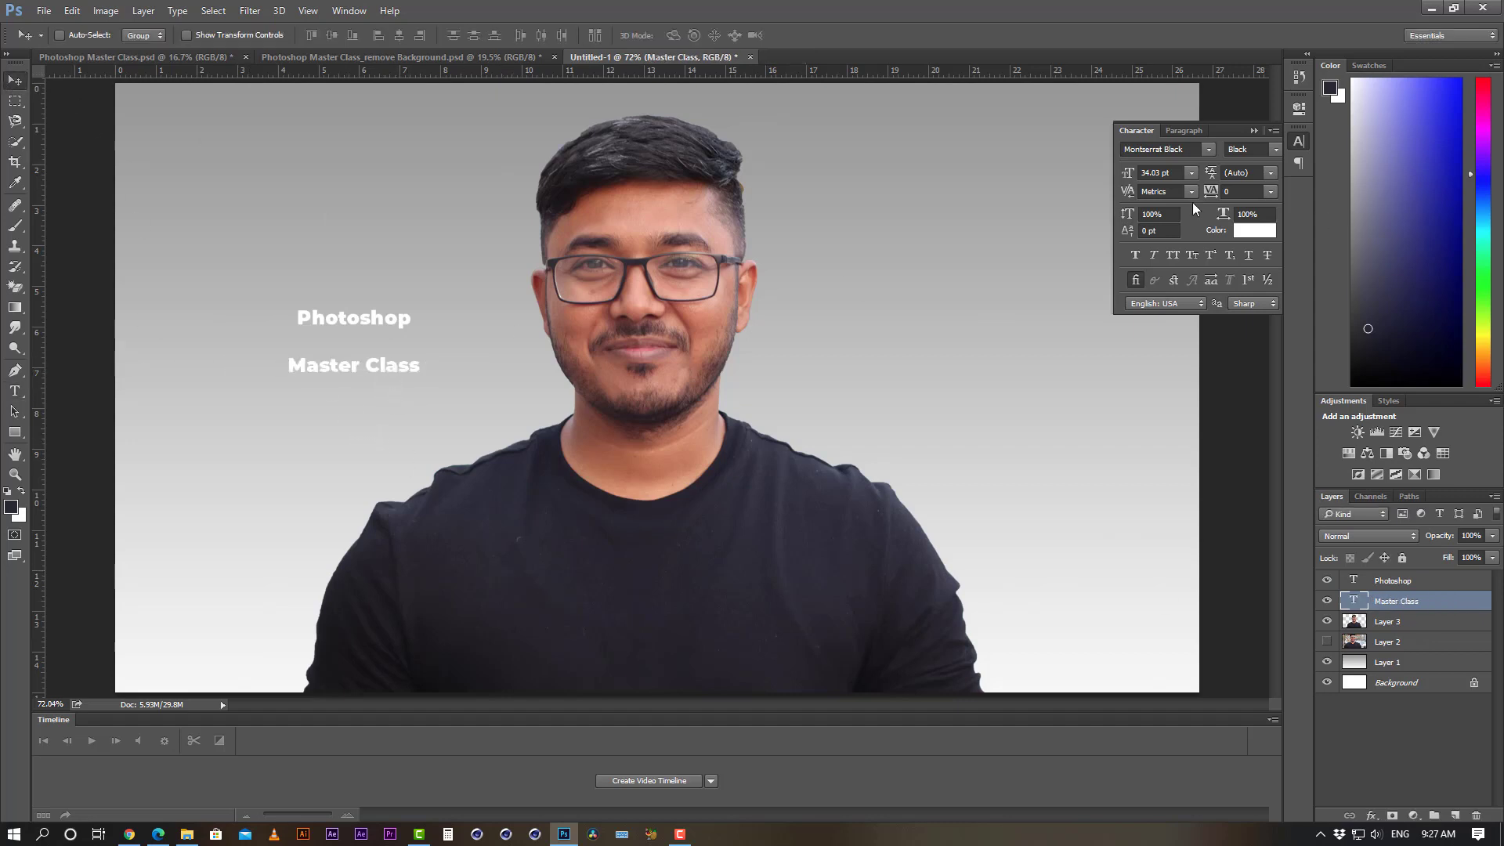
# - Set the font size of "Master Class" to 100 pt and of "Photoshop" to 150 pt
pyautogui.click(1181, 174)
pyautogui.write('100')
pyautogui.press('Return')
pyautogui.click(1430, 586)
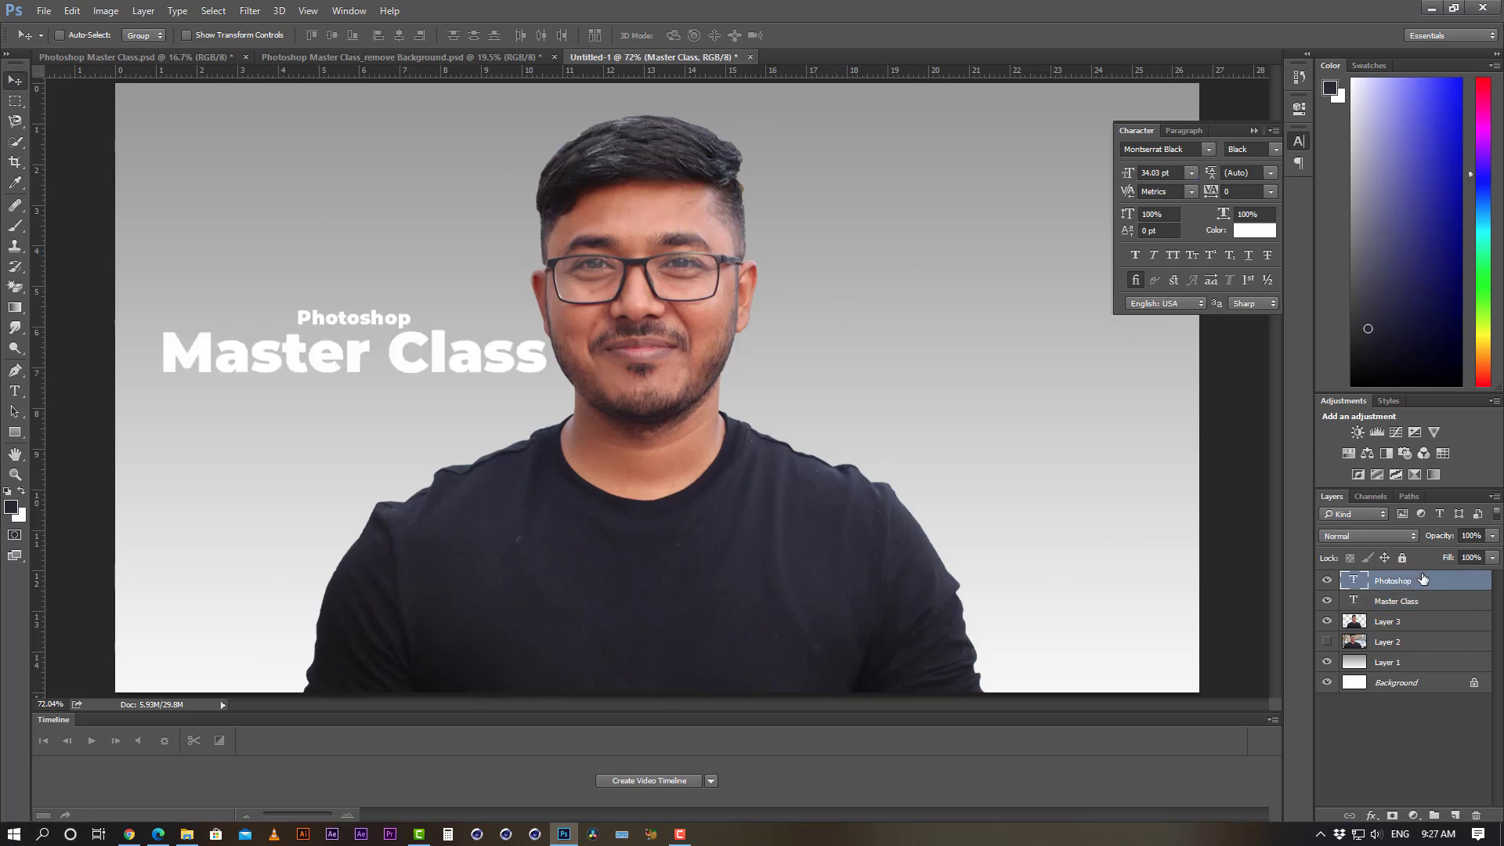
pyautogui.click(1172, 174)
pyautogui.write('150')
pyautogui.press('Return')
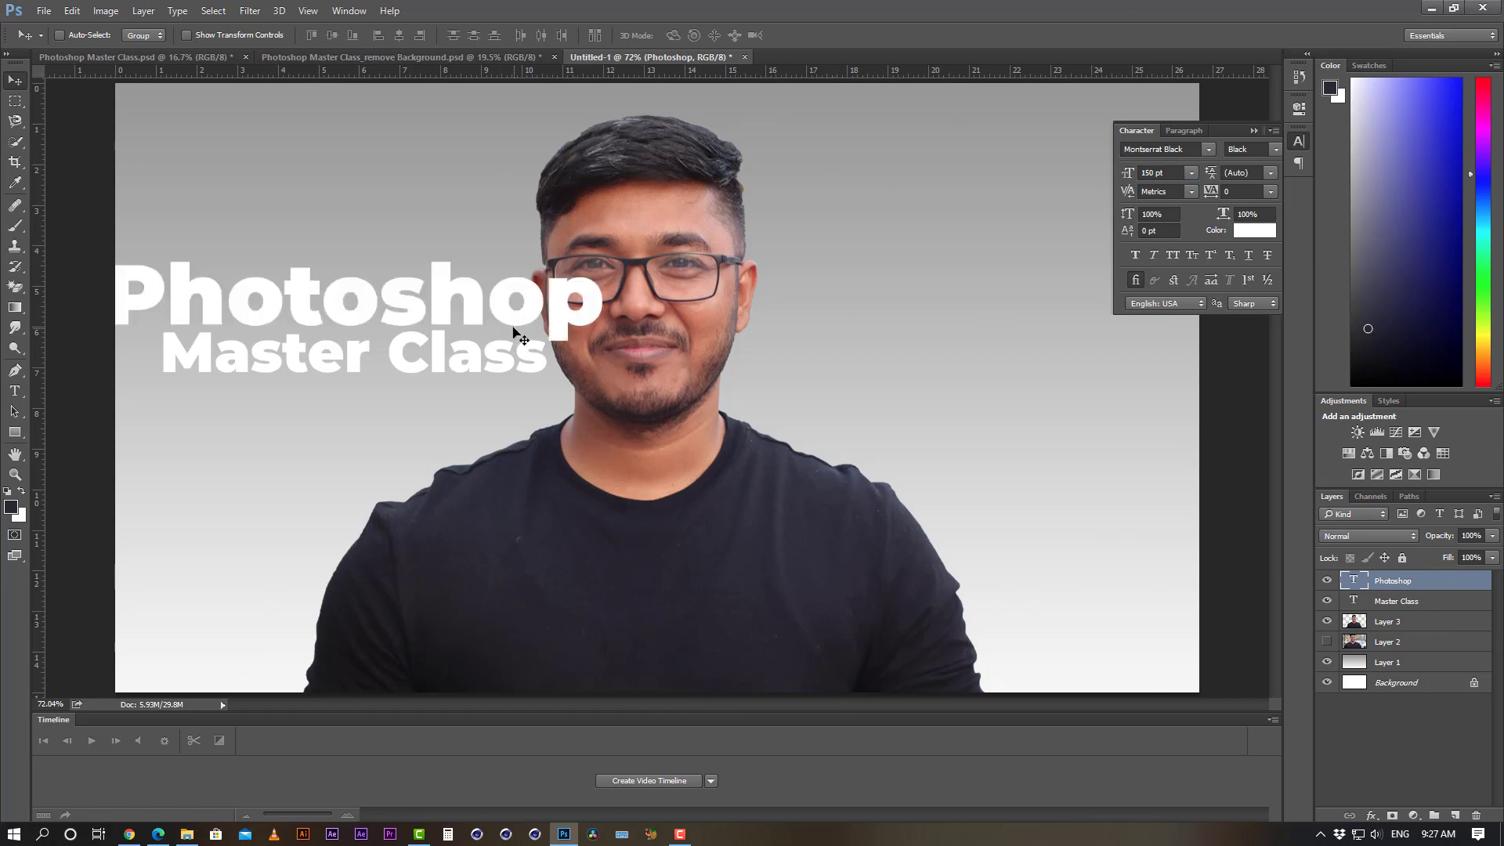
# - Move the man to the left side of the canvas and both text lines together to the right of his face
pyautogui.moveTo(515, 333); pyautogui.dragTo(532, 364)
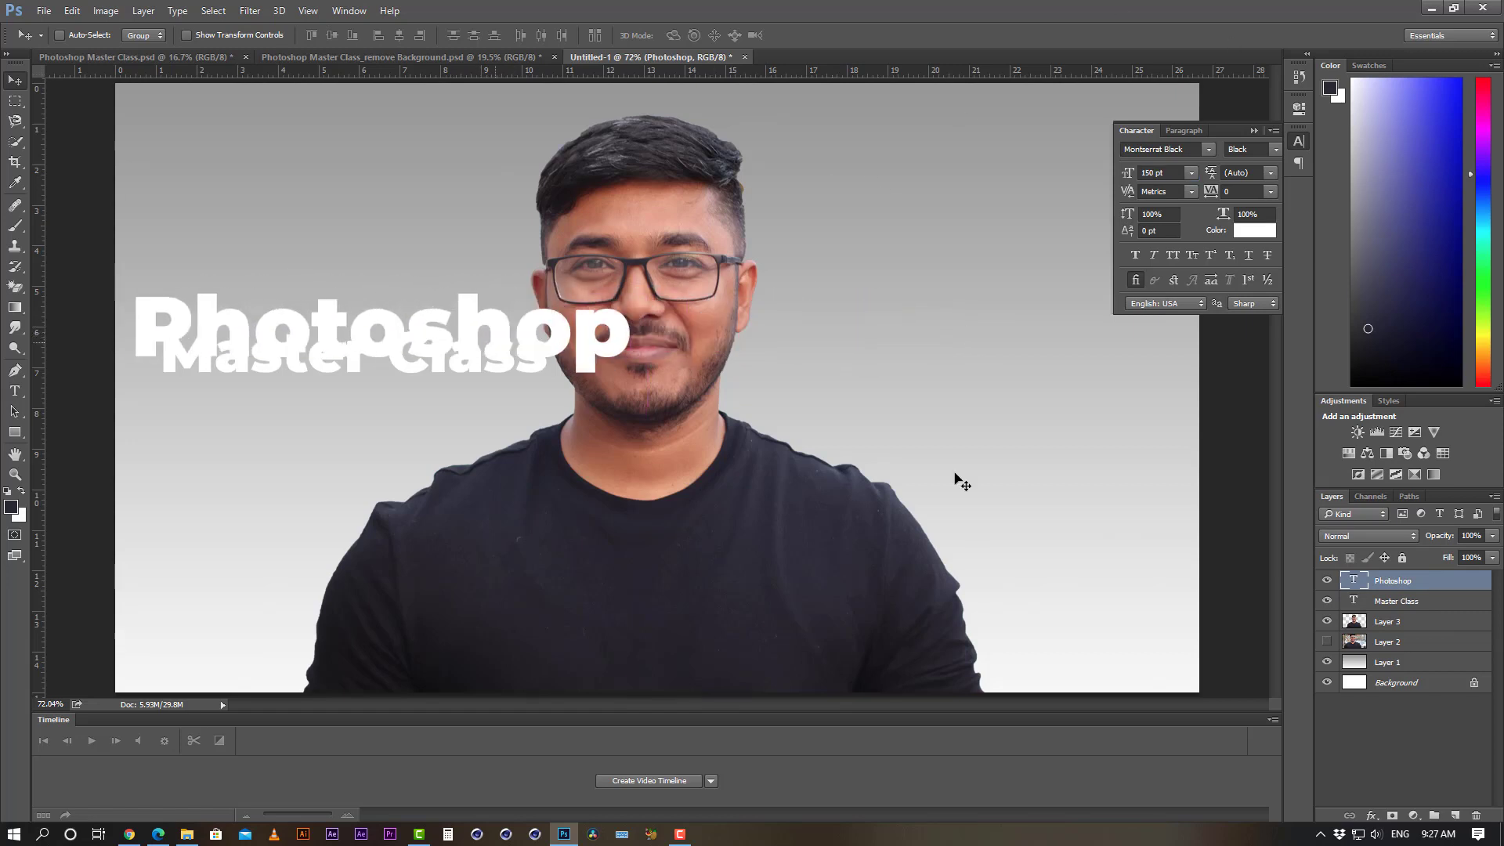
pyautogui.click(1393, 623)
pyautogui.moveTo(711, 554); pyautogui.dragTo(509, 548)
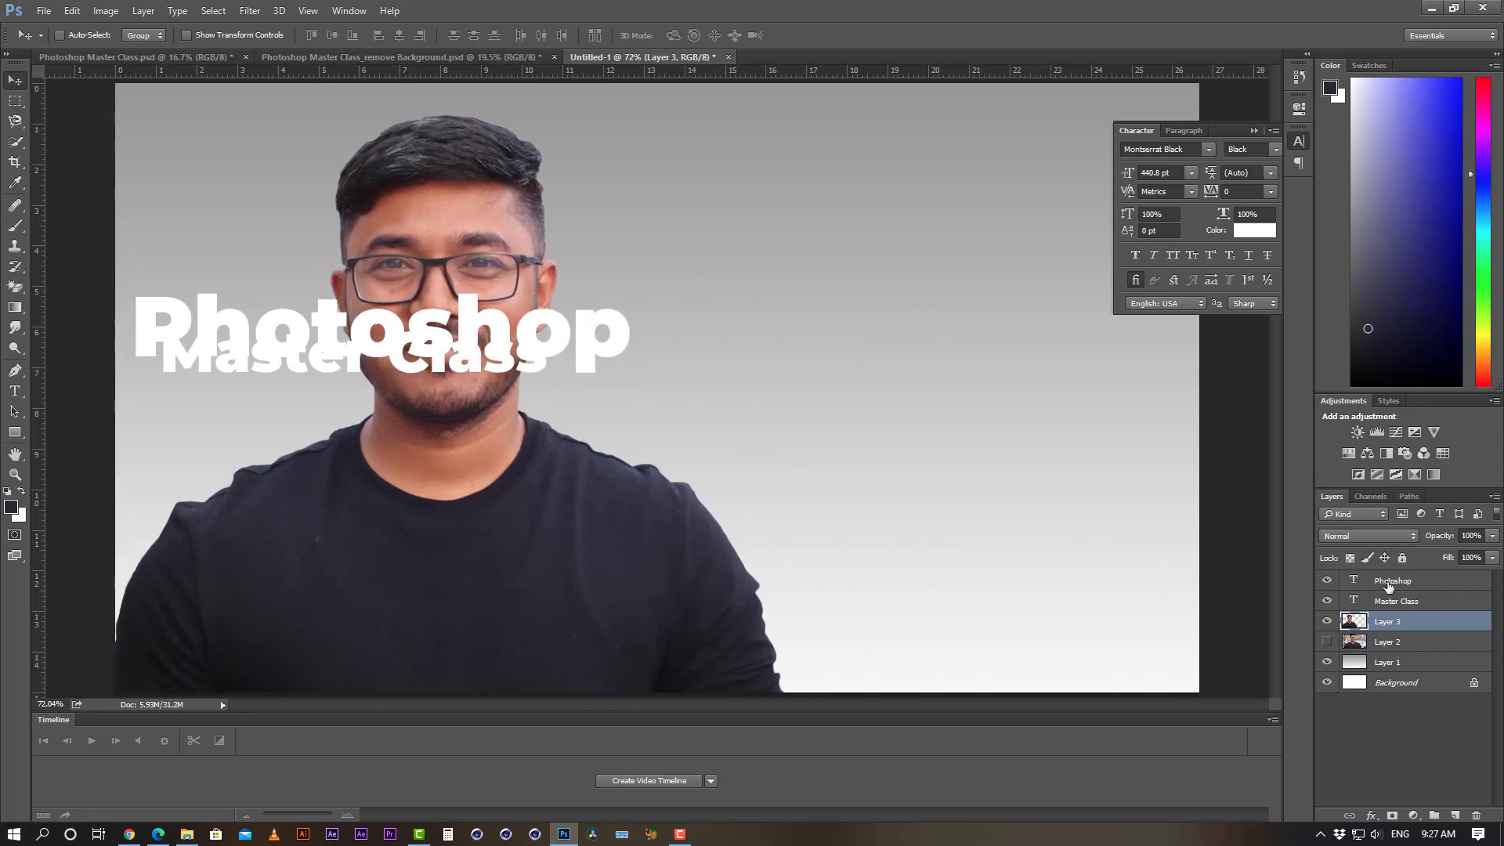
pyautogui.click(1389, 584)
pyautogui.keyDown('shift'); pyautogui.click(1394, 600); pyautogui.keyUp('shift')
pyautogui.moveTo(478, 362); pyautogui.dragTo(940, 340)
pyautogui.click(1454, 783)
# - Arrange "Master Class" centred below "Photoshop" beside the man, leaving a clear gap between the two lines
pyautogui.click(1387, 606)
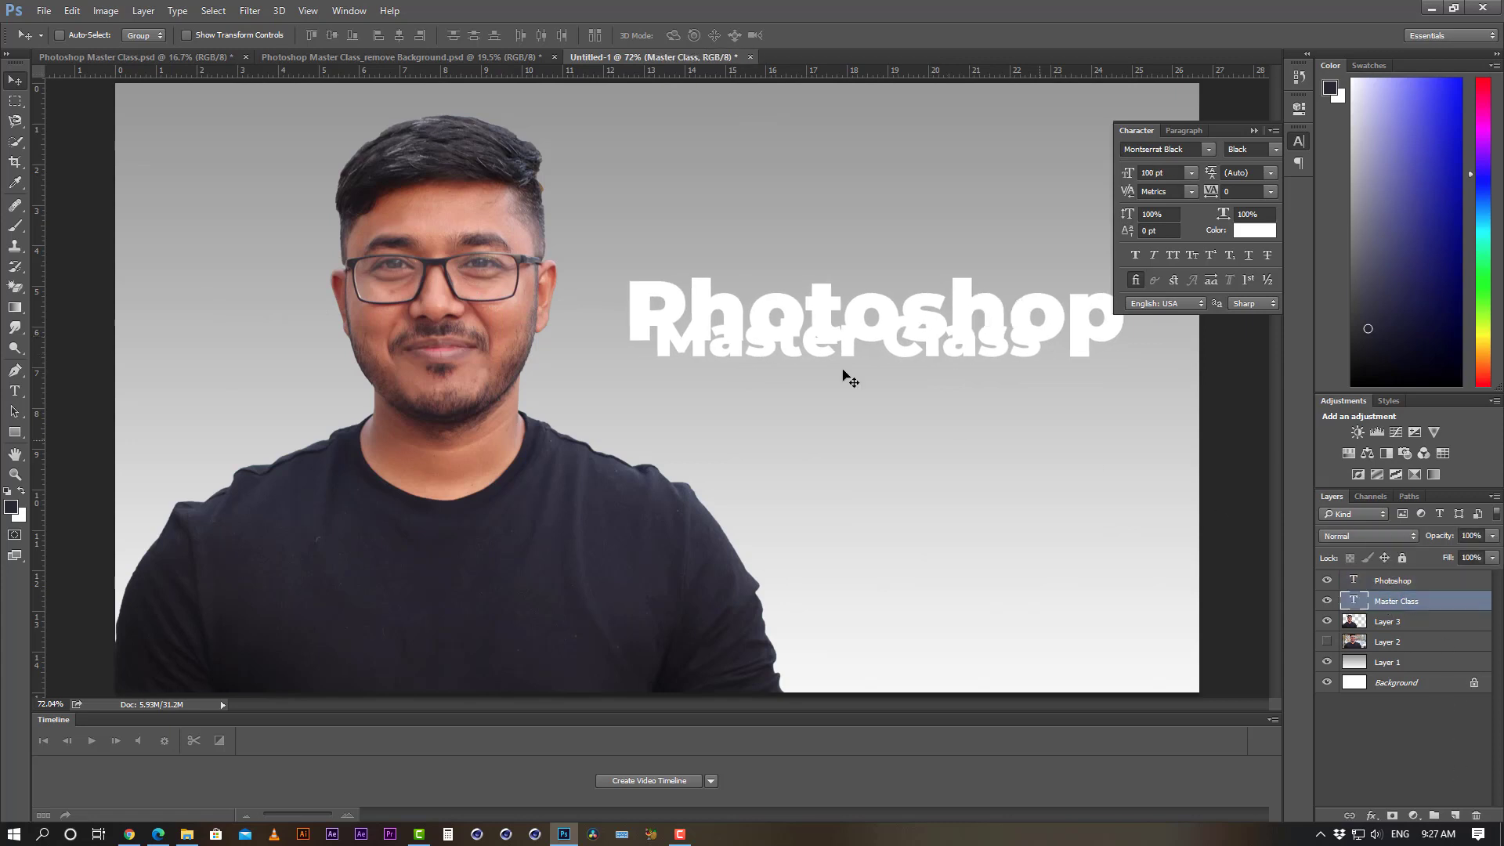
pyautogui.moveTo(834, 355); pyautogui.dragTo(839, 443)
pyautogui.click(1392, 581)
pyautogui.moveTo(855, 306); pyautogui.dragTo(851, 337)
pyautogui.click(1384, 599)
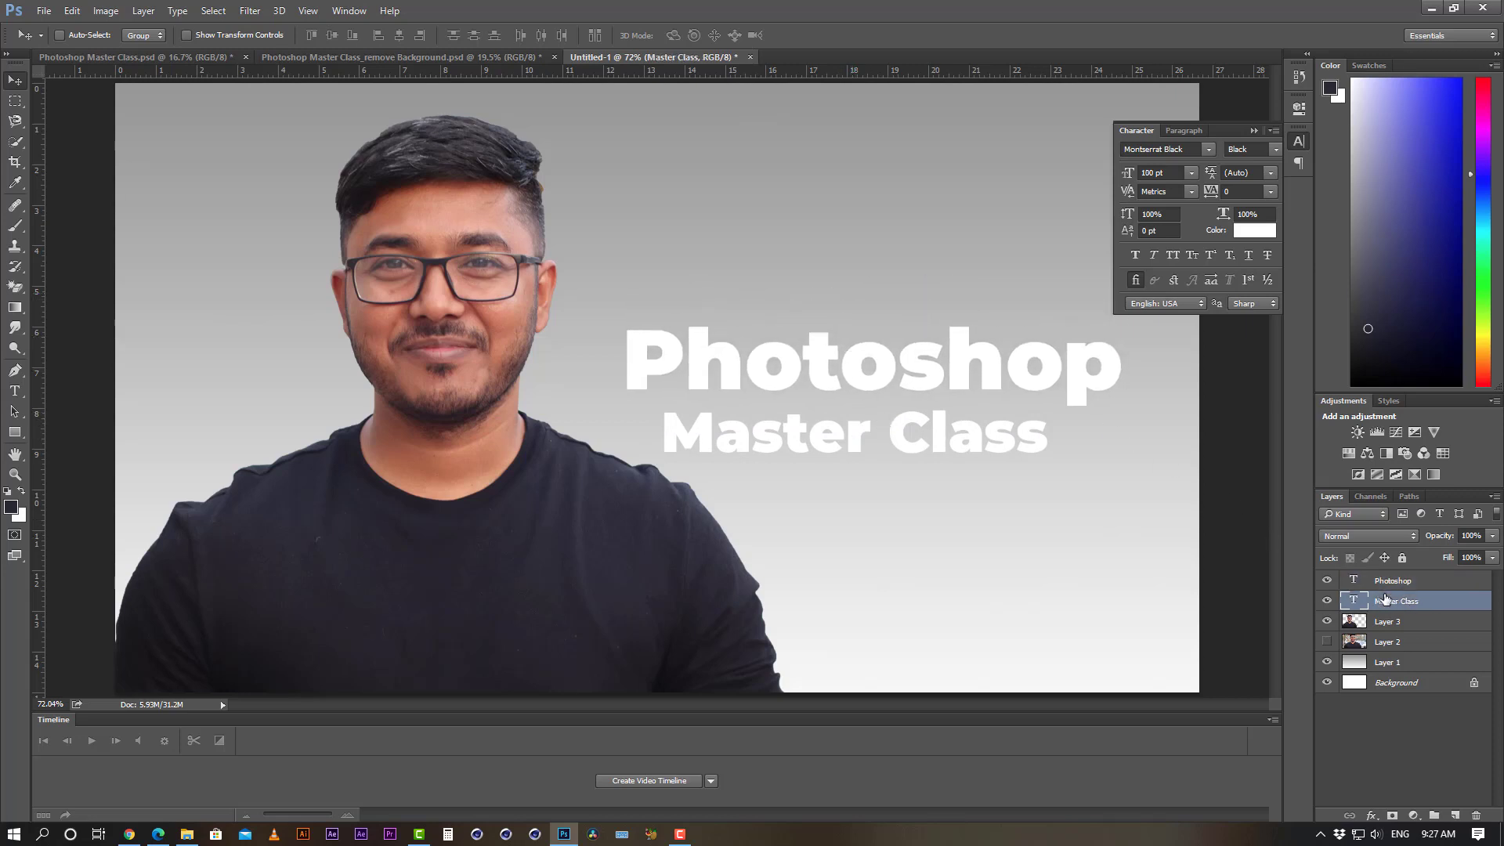
pyautogui.moveTo(882, 431)
pyautogui.mouseDown()
pyautogui.moveTo(904, 458)
pyautogui.moveTo(903, 434)
pyautogui.mouseUp()
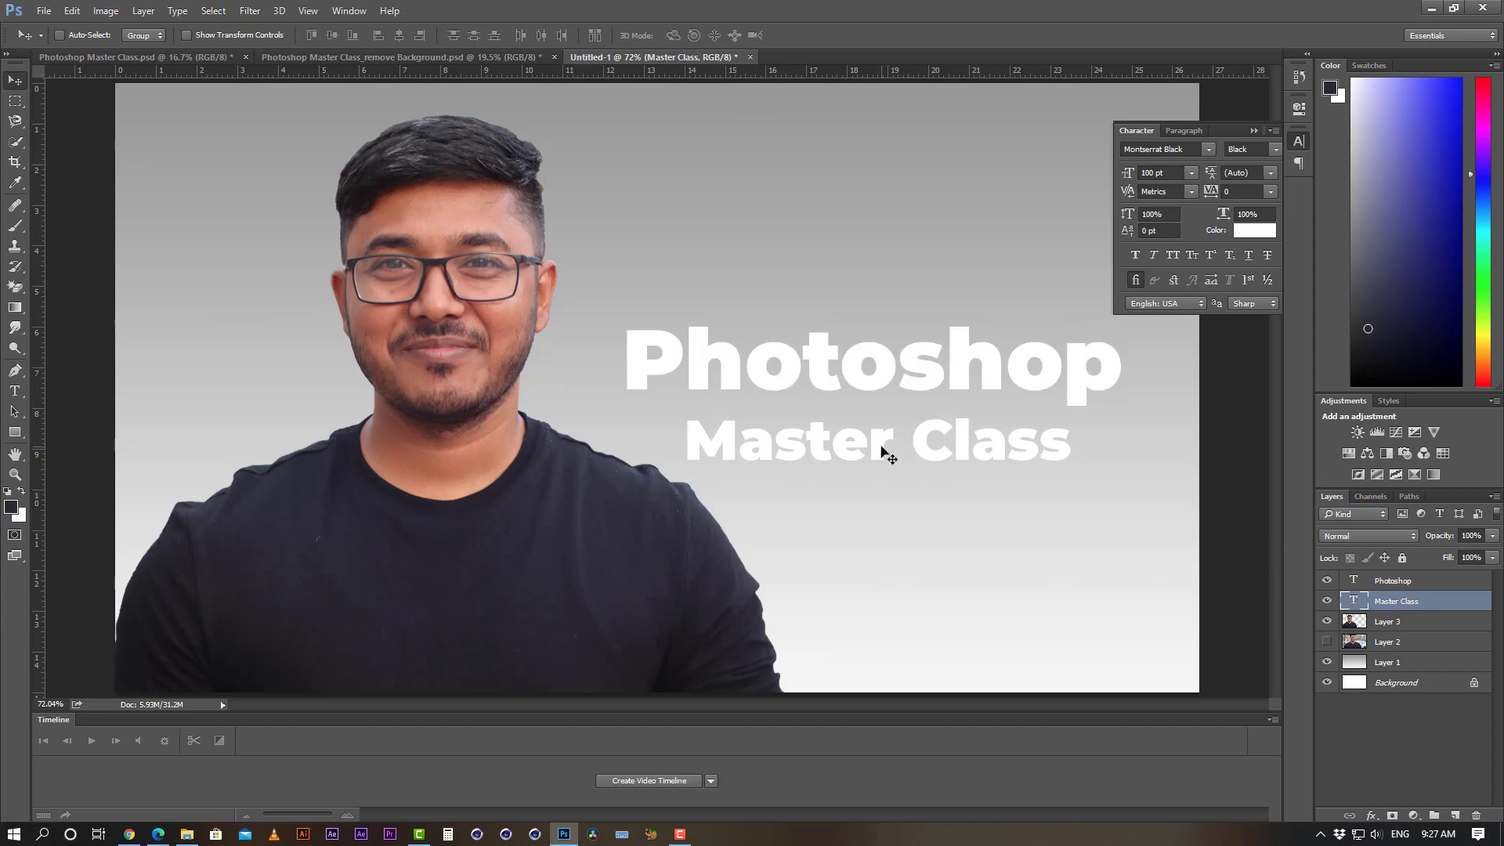
pyautogui.hotkey('ctrl', '-')
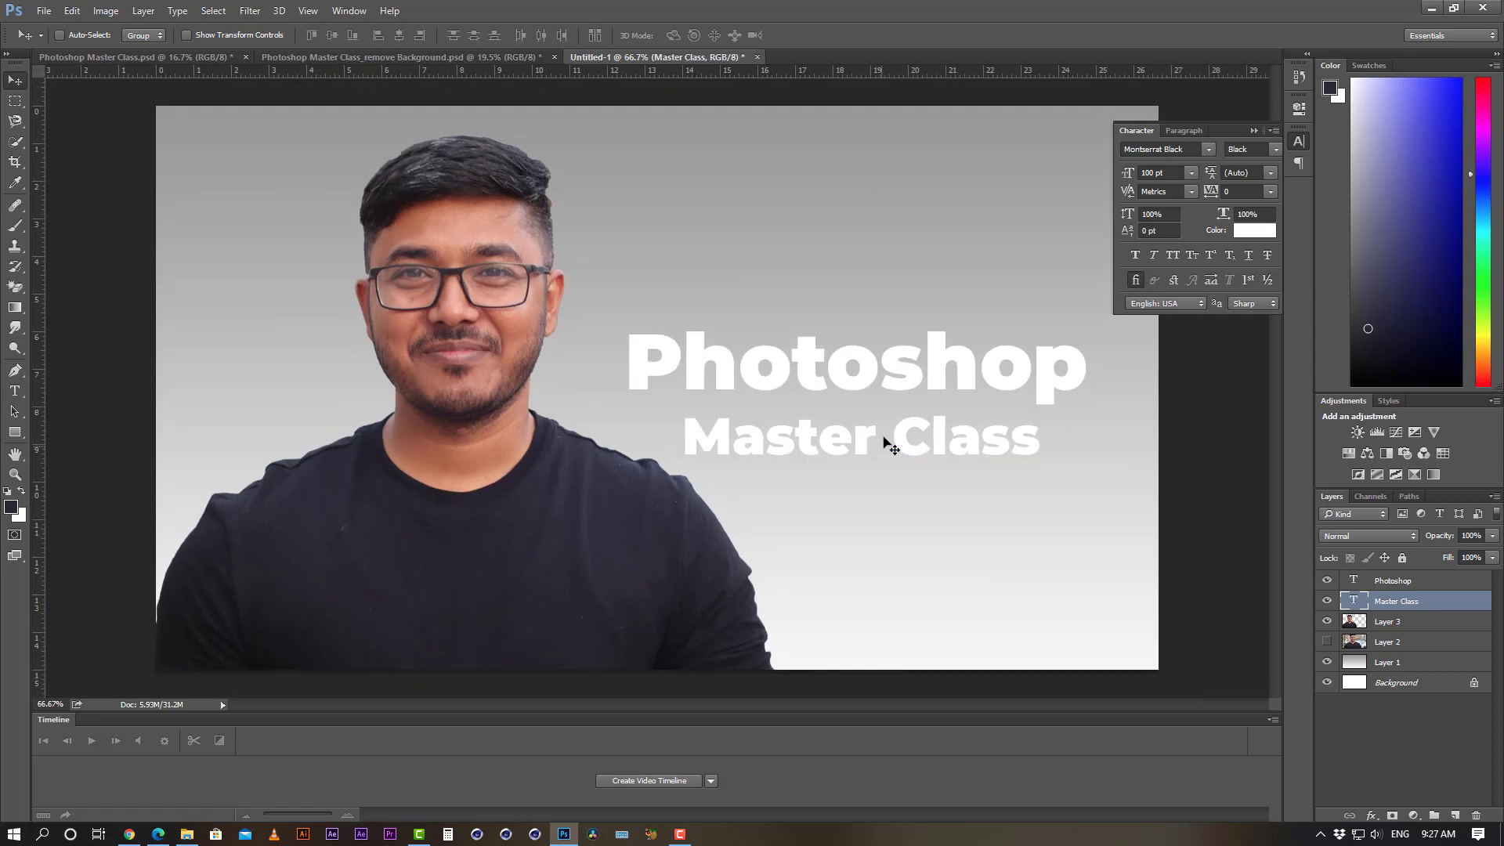
pyautogui.click(1430, 581)
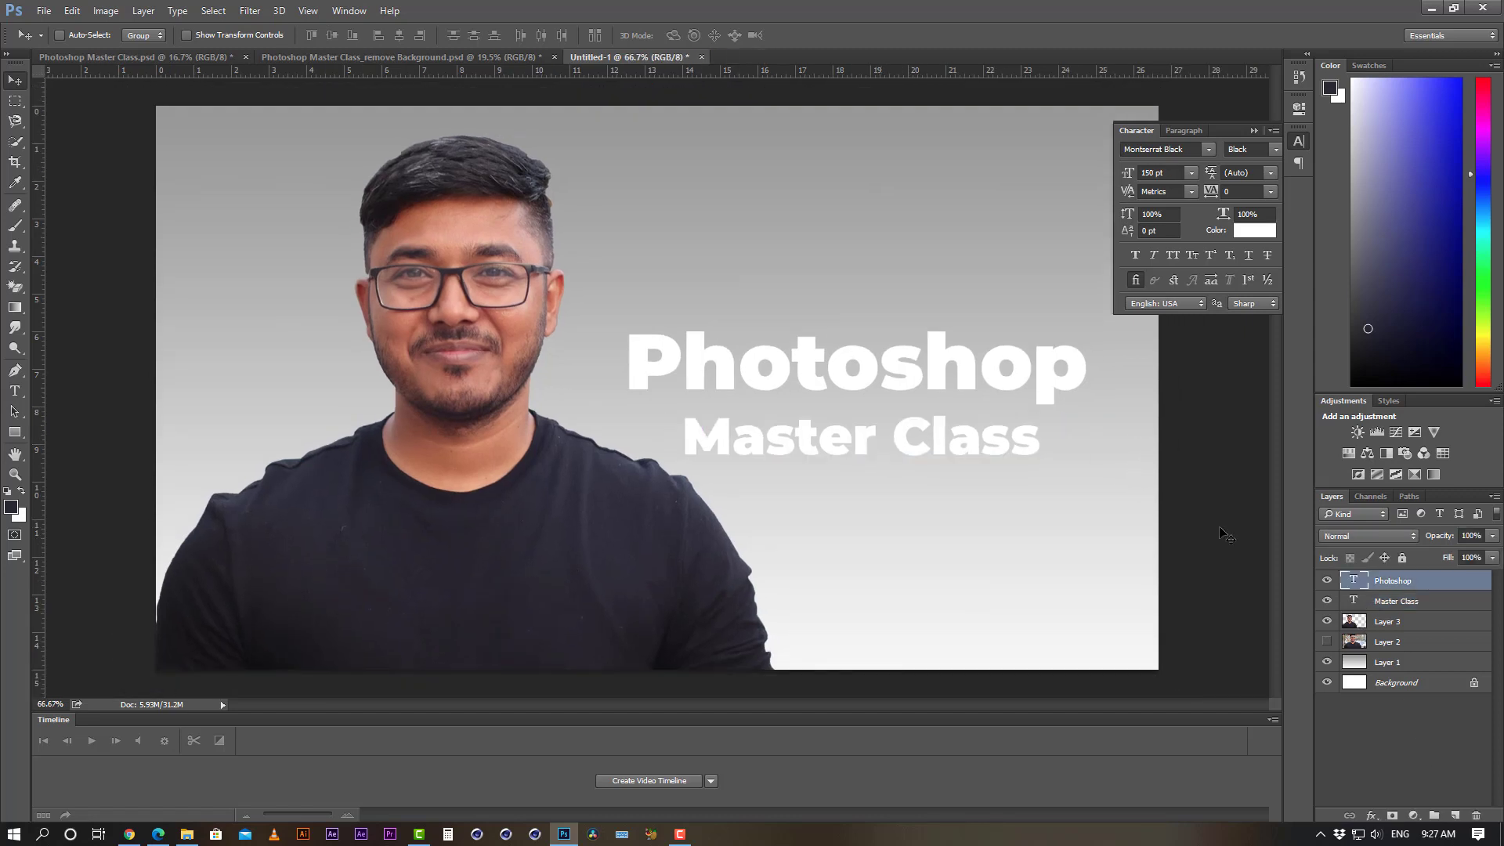
pyautogui.moveTo(935, 392); pyautogui.dragTo(934, 370)
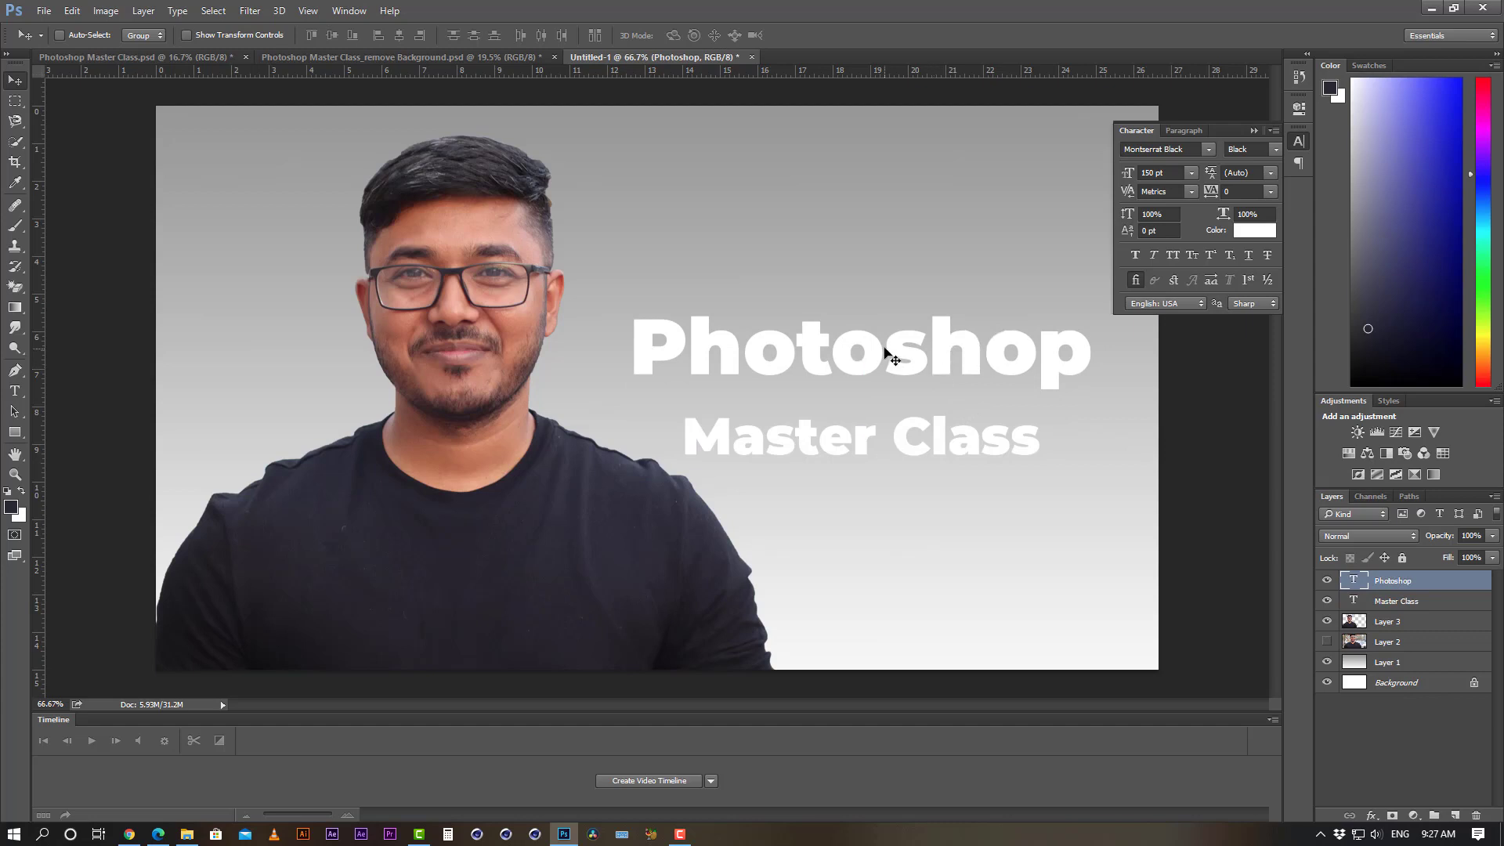
# - Change the upper text line to "PHOTOSHOP" in capitals and move it down close above "Master Class"
pyautogui.click(15, 391)
pyautogui.click(683, 341)
pyautogui.hotkey('ctrl', 'a')
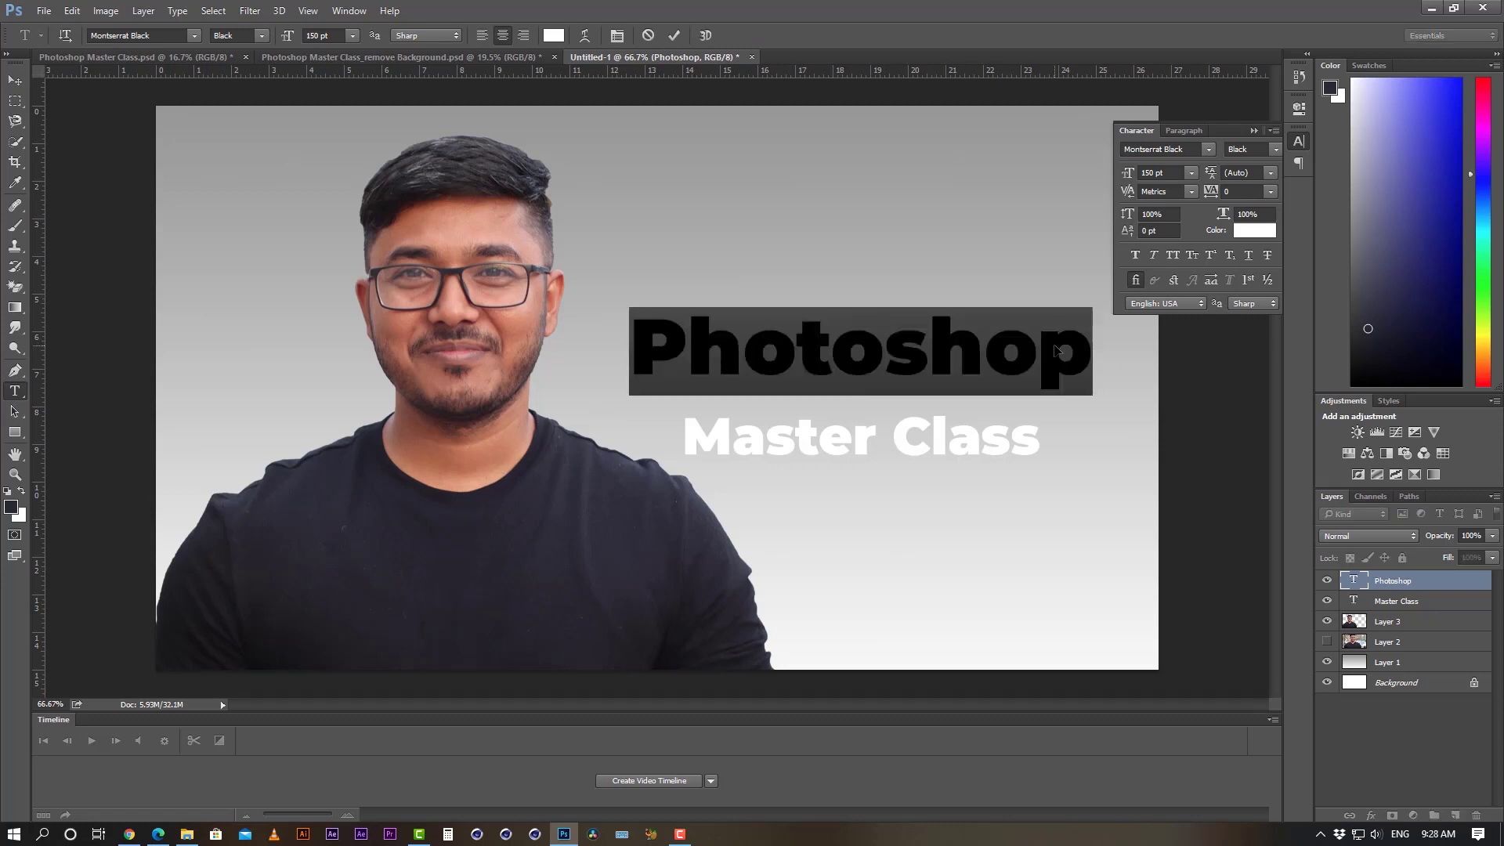
pyautogui.write('PHOTOSHOP')
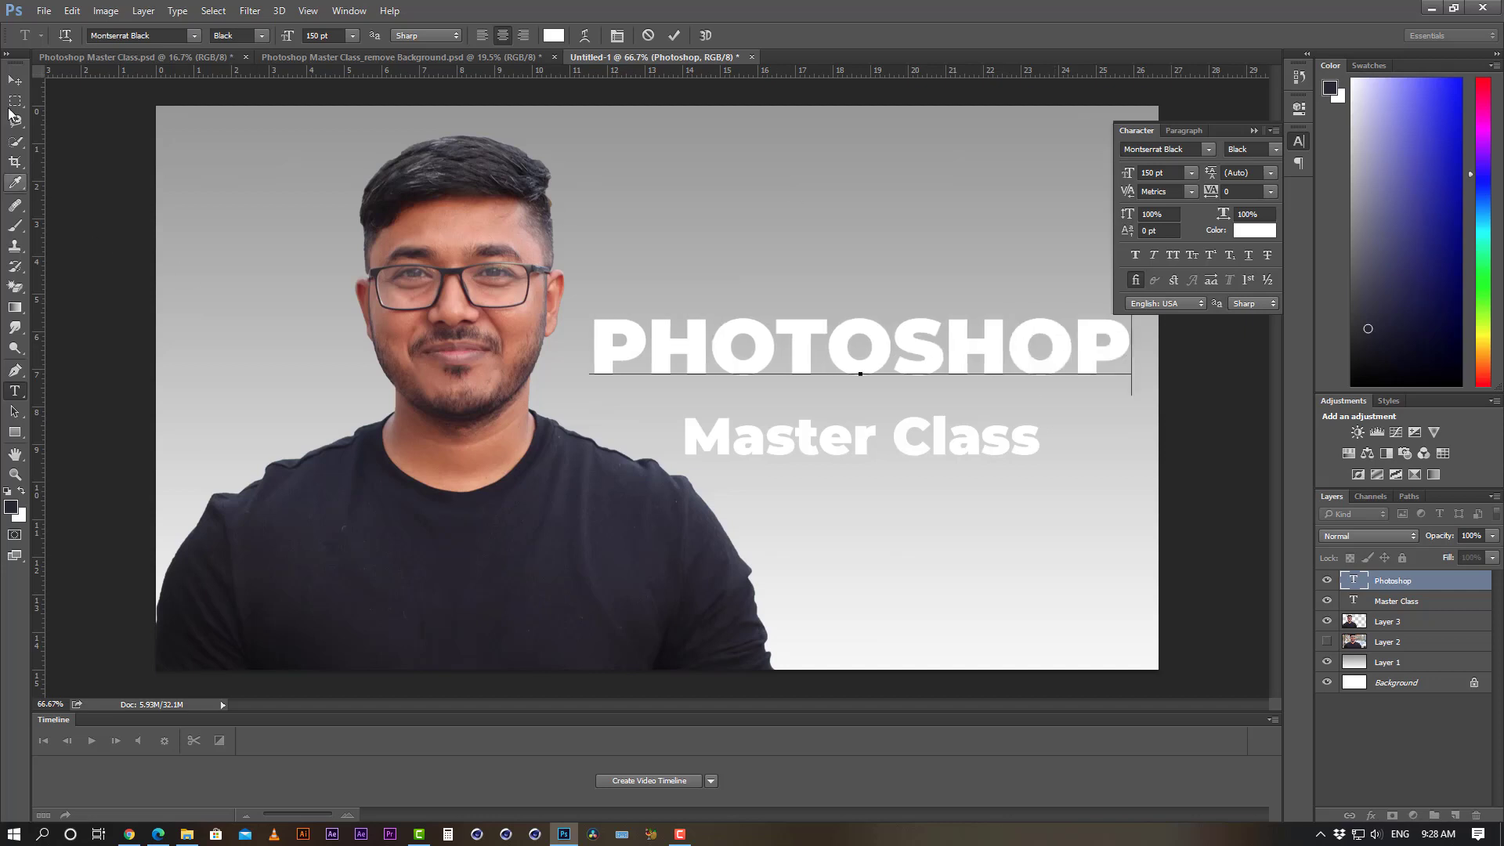
pyautogui.click(14, 80)
pyautogui.moveTo(964, 349); pyautogui.dragTo(957, 378)
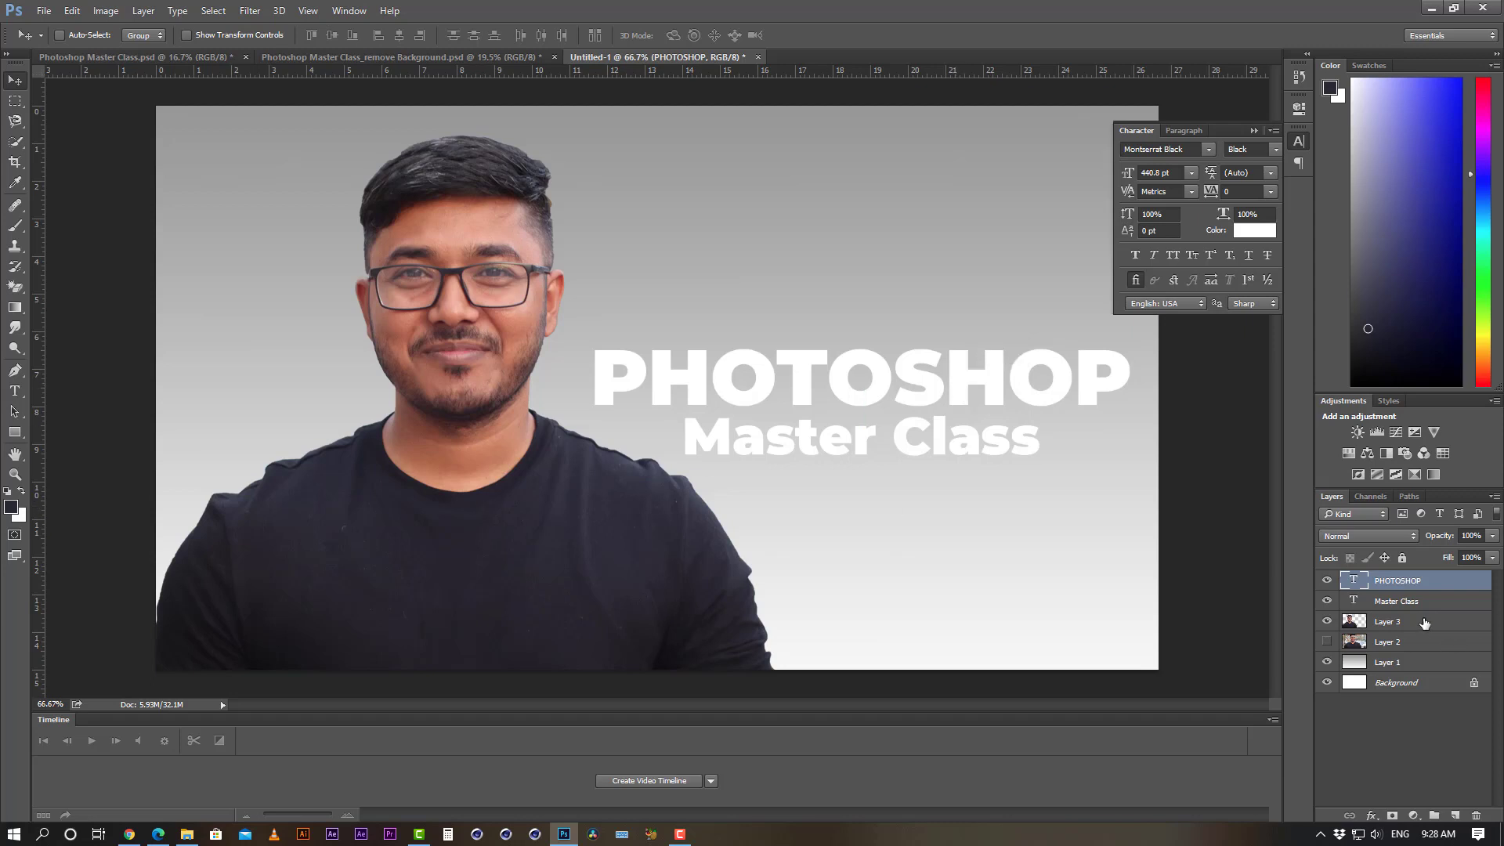
# - Shift the man slightly further left, then lower "PHOTOSHOP" a little
pyautogui.click(1387, 621)
pyautogui.moveTo(618, 553); pyautogui.dragTo(579, 550)
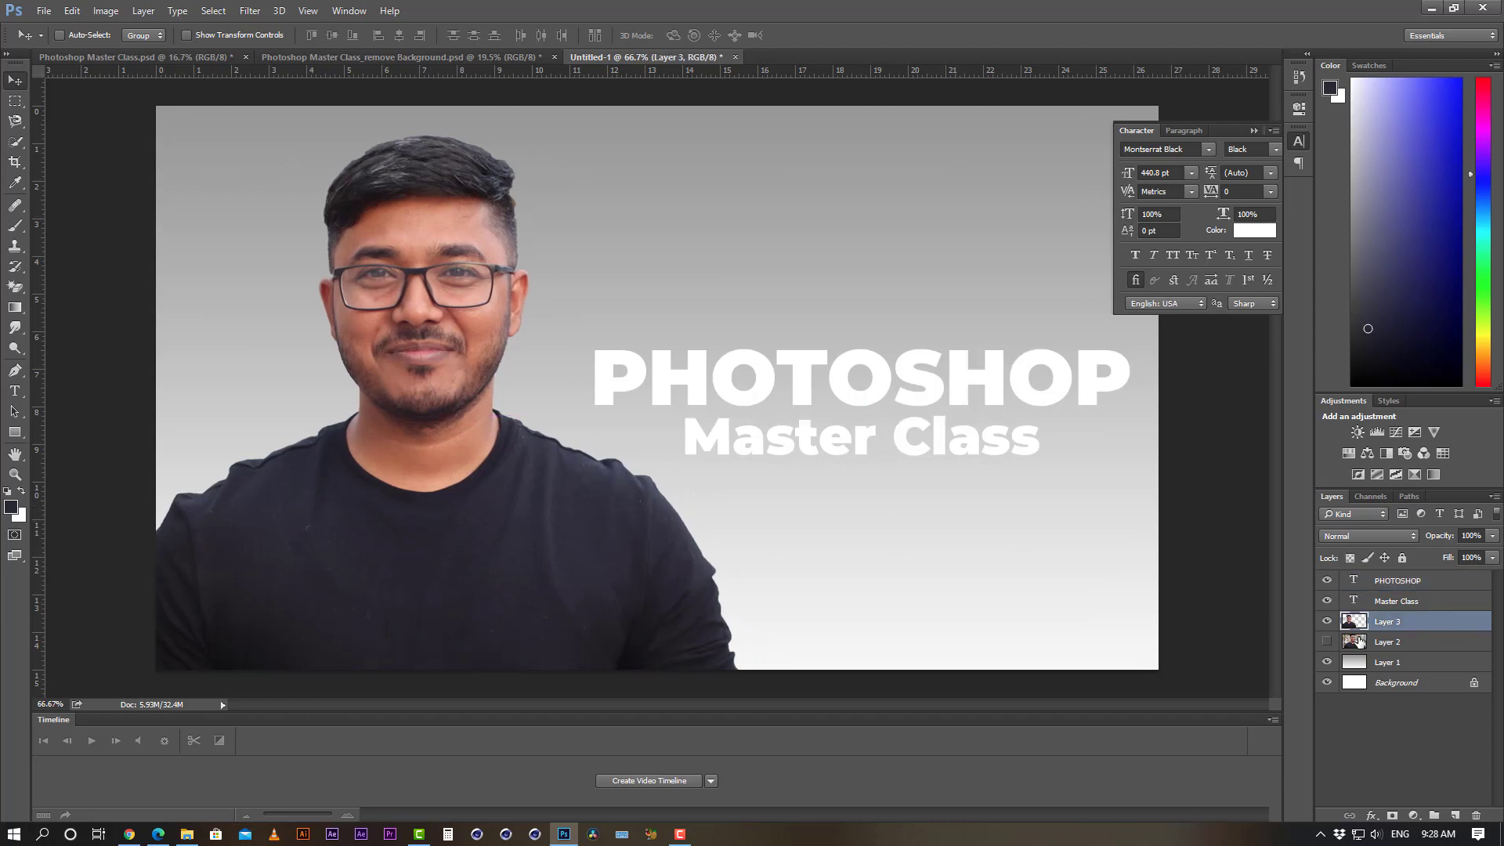
pyautogui.click(1410, 582)
pyautogui.moveTo(873, 392); pyautogui.dragTo(873, 406)
# - Colour "Master Class" dark grey 575757 and position it centred just below "PHOTOSHOP"
pyautogui.moveTo(908, 443); pyautogui.dragTo(847, 513)
pyautogui.click(1254, 237)
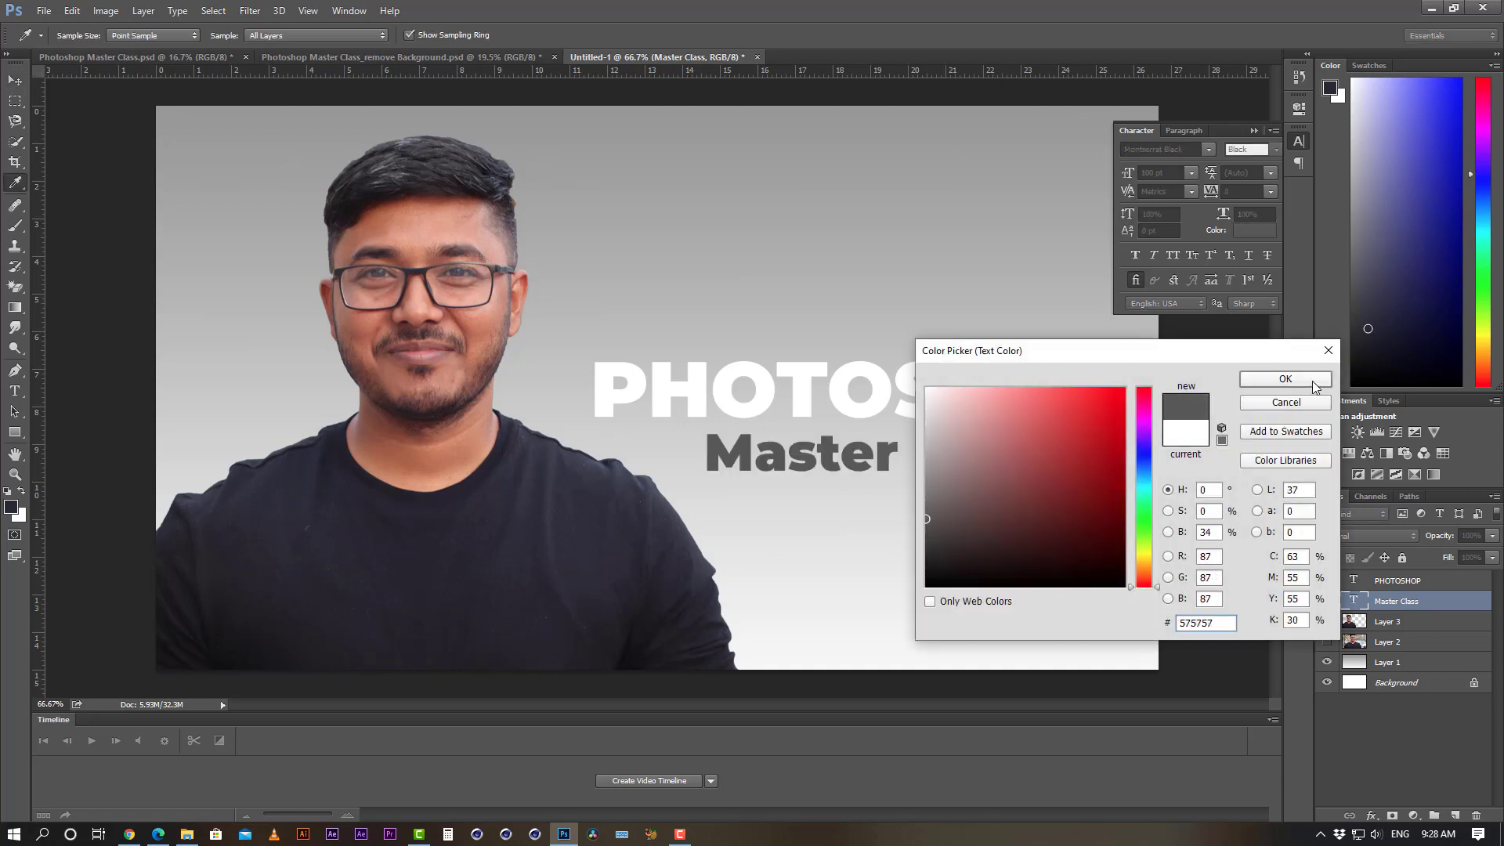
pyautogui.click(1313, 381)
pyautogui.moveTo(980, 458); pyautogui.dragTo(987, 465)
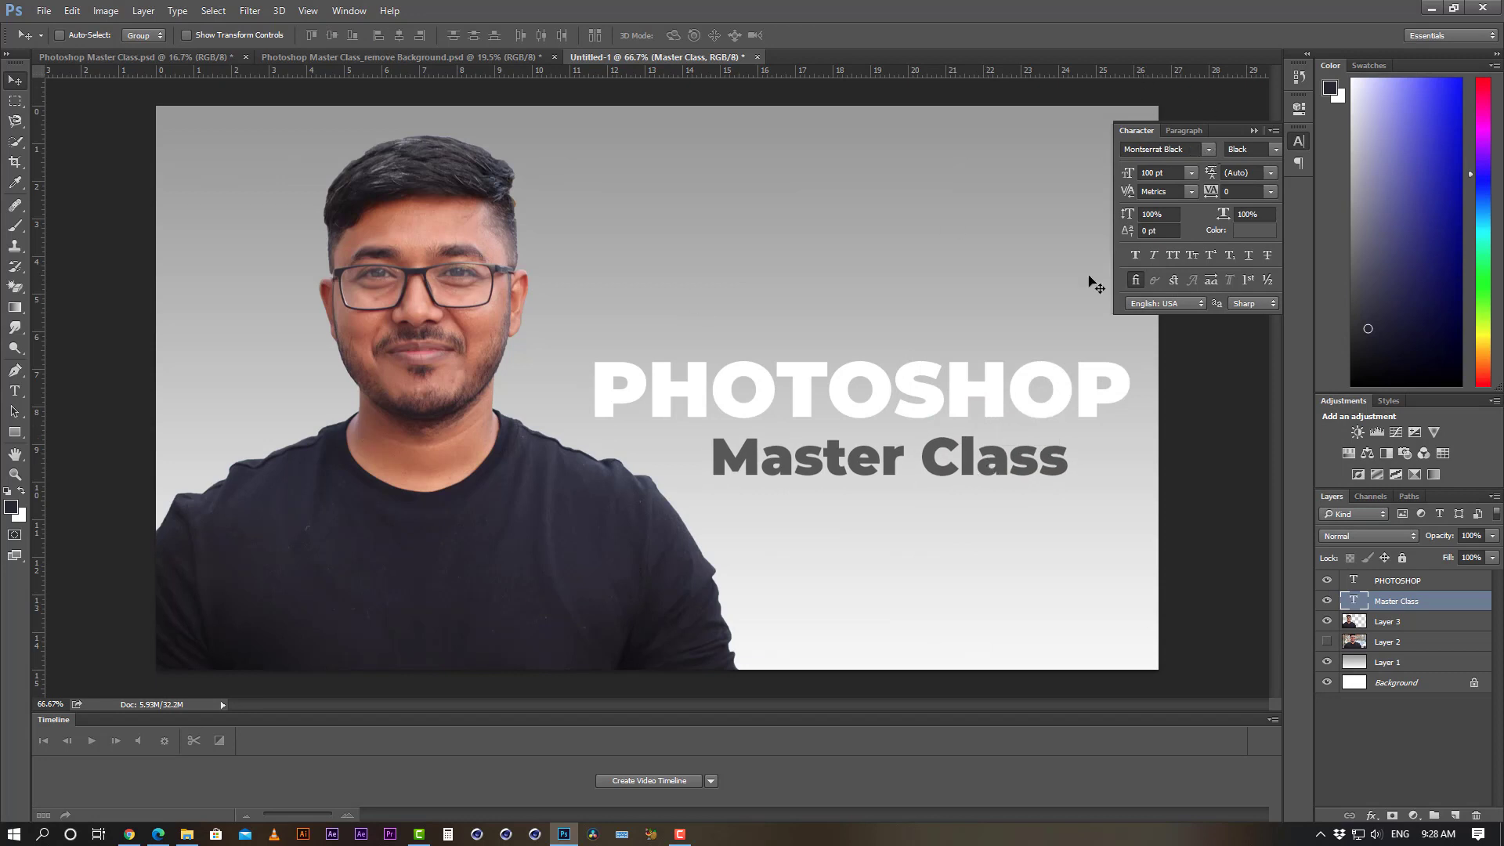
# - Retype the lower text line in capitals as "MASTER CLASS"
pyautogui.click(14, 391)
pyautogui.click(876, 458)
pyautogui.hotkey('ctrl', 'a')
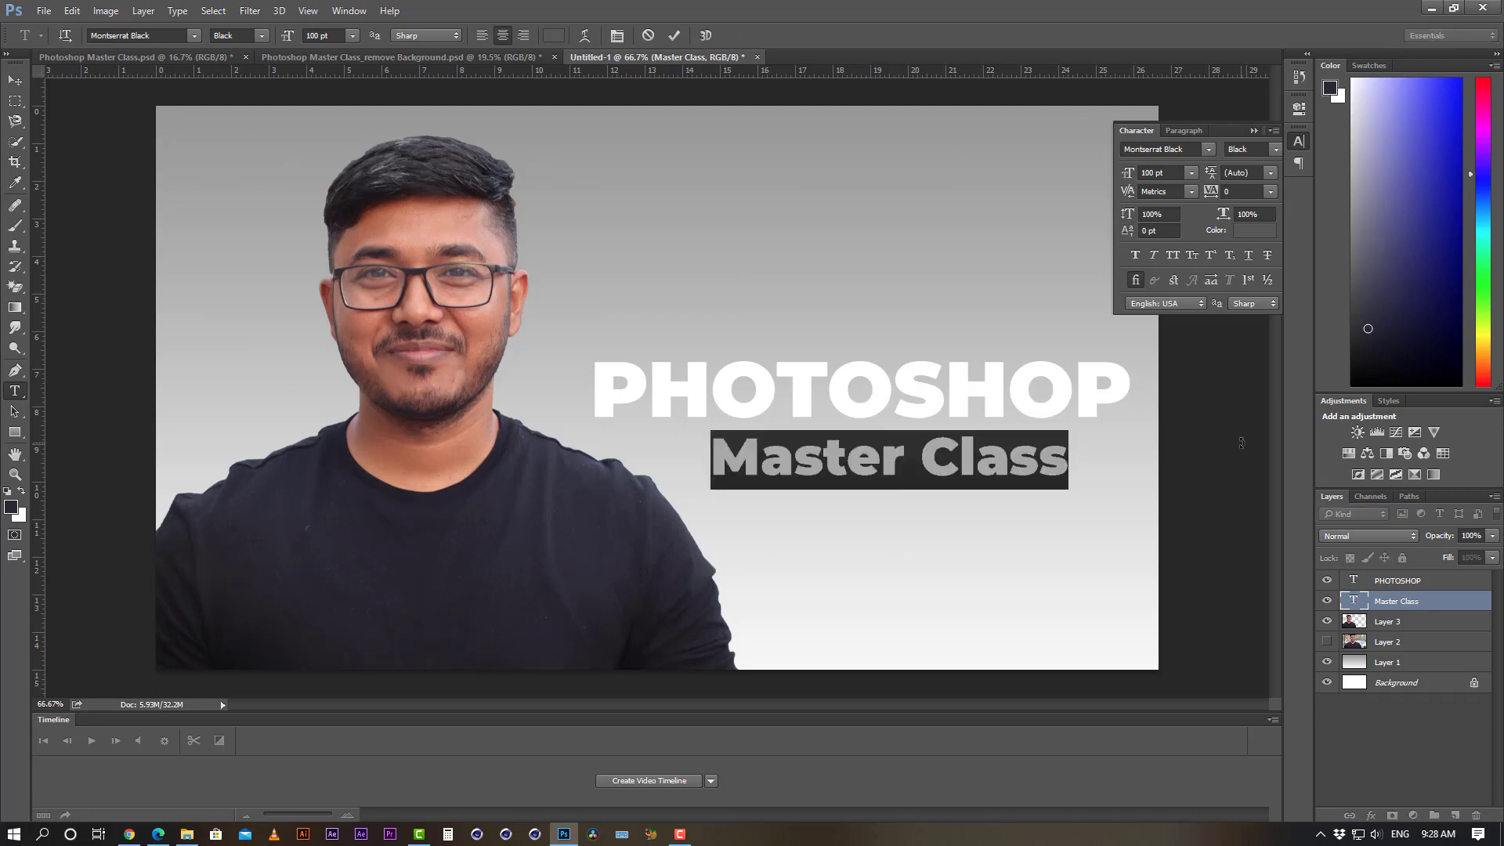
pyautogui.write('MA')
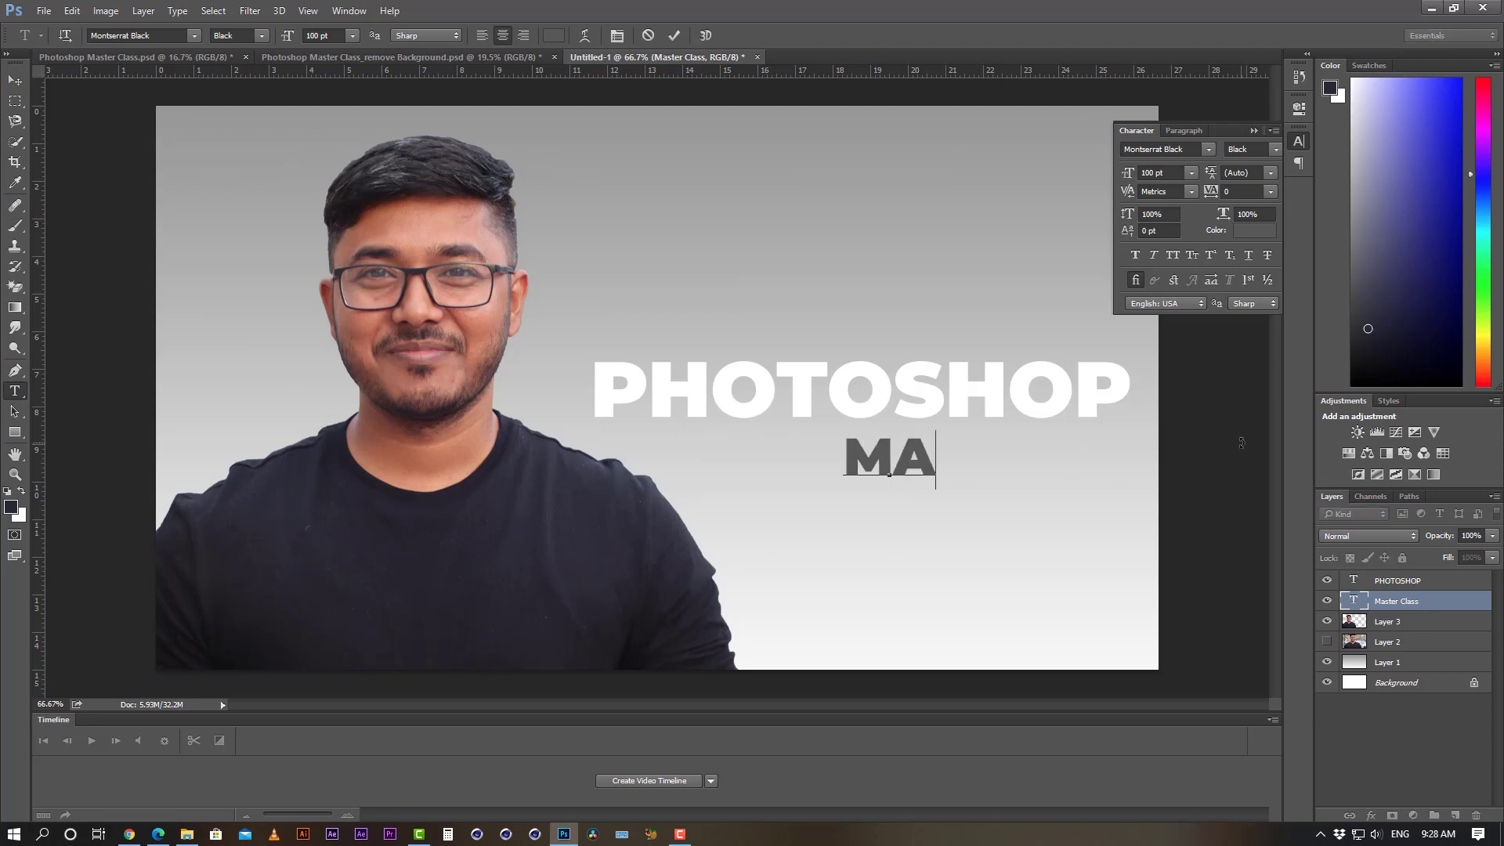
pyautogui.write('STER CAL')
pyautogui.press('BackSpace')
pyautogui.press('BackSpace')
pyautogui.write('LSAA')
pyautogui.press('BackSpace')
pyautogui.press('BackSpace')
pyautogui.press('BackSpace')
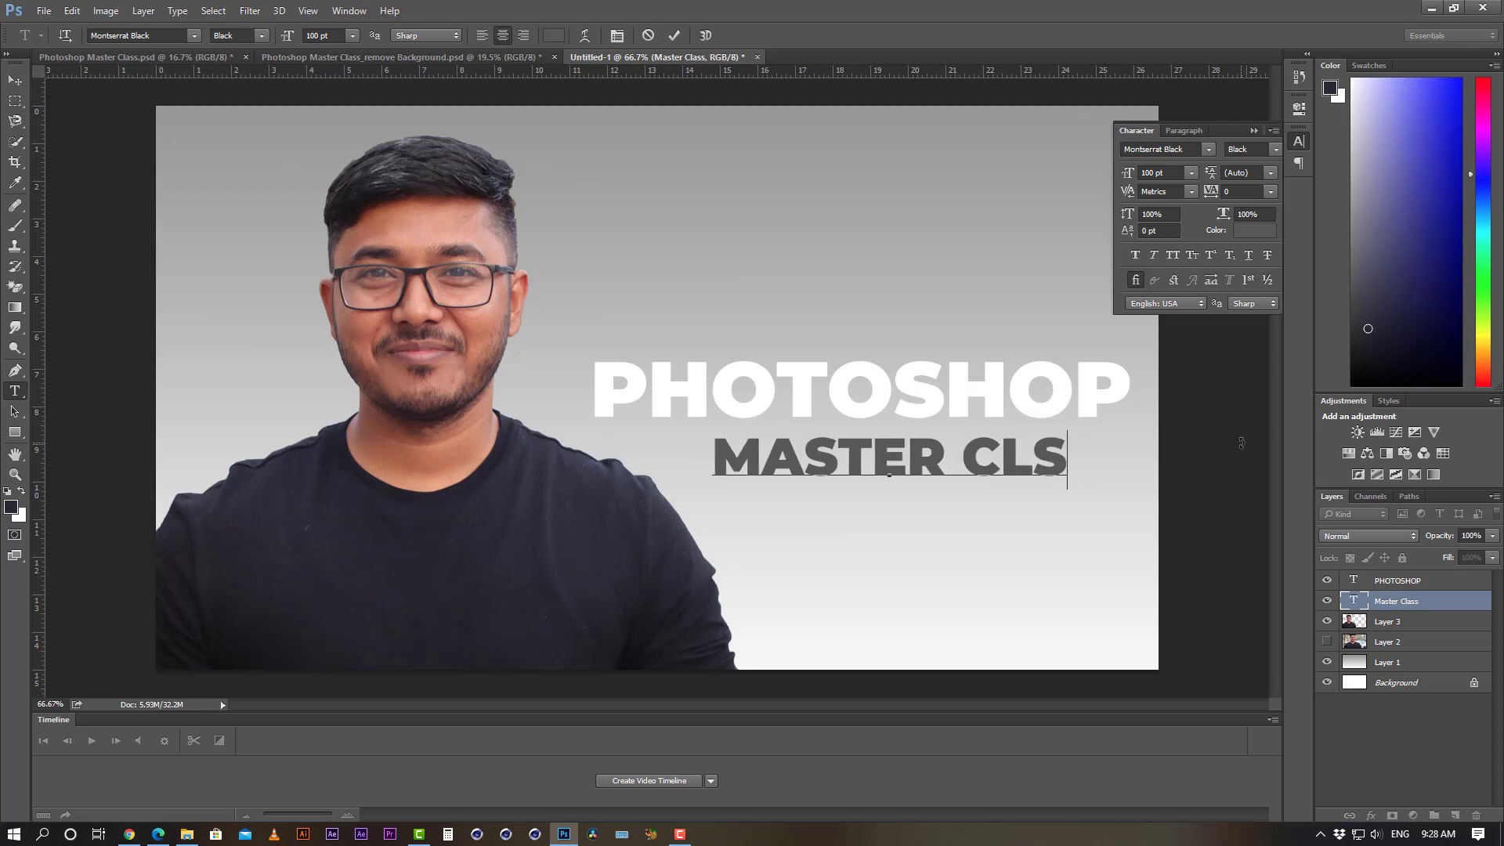
pyautogui.write('ASS')
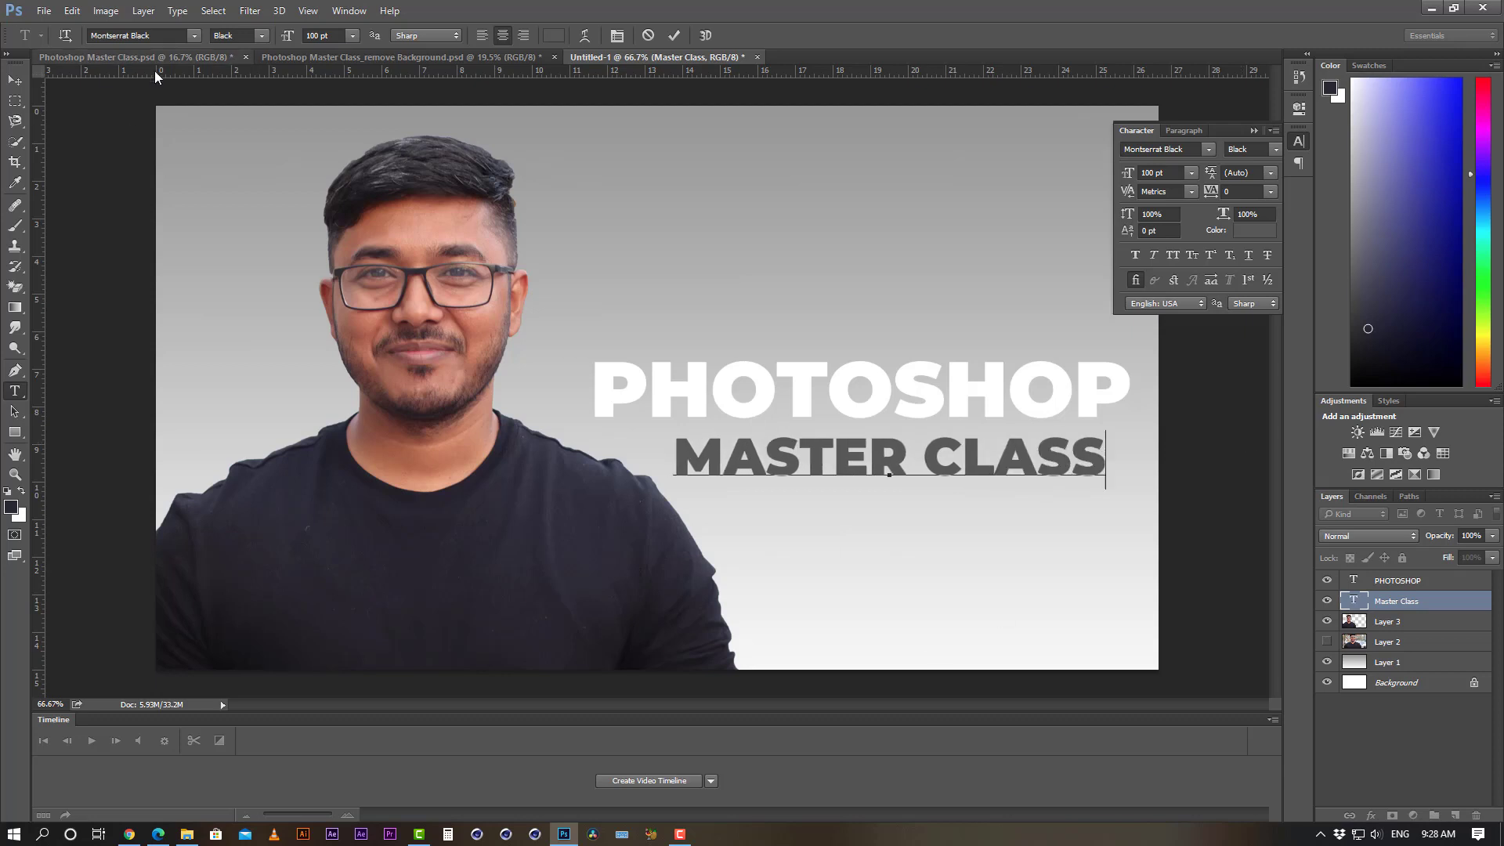
pyautogui.click(15, 80)
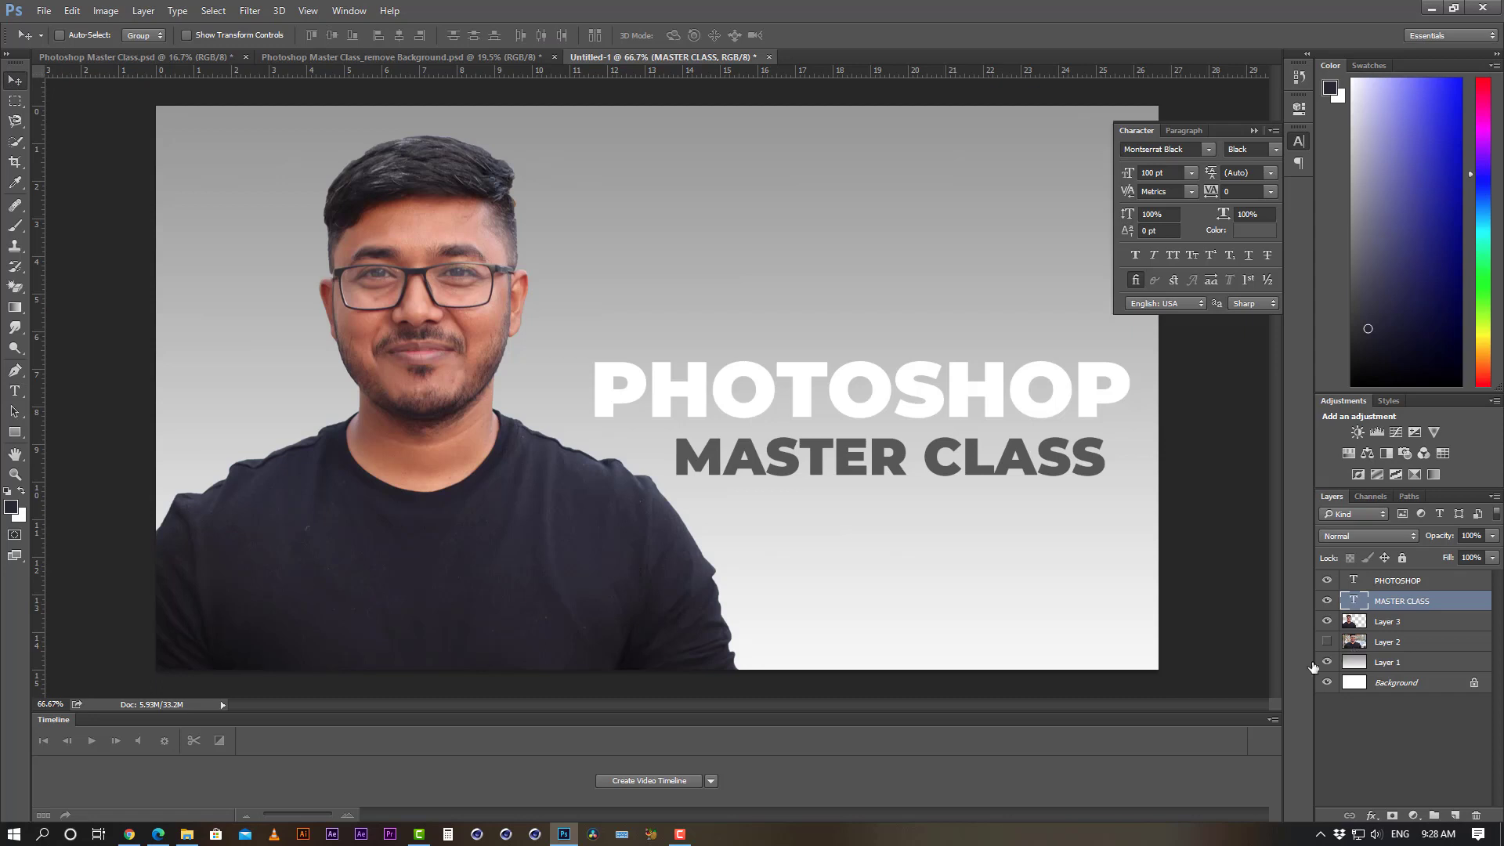
# - Move both text lines together slightly left, and shift the man up and a little further left
pyautogui.keyDown('shift'); pyautogui.click(1397, 580); pyautogui.keyUp('shift')
pyautogui.moveTo(951, 442); pyautogui.dragTo(925, 446)
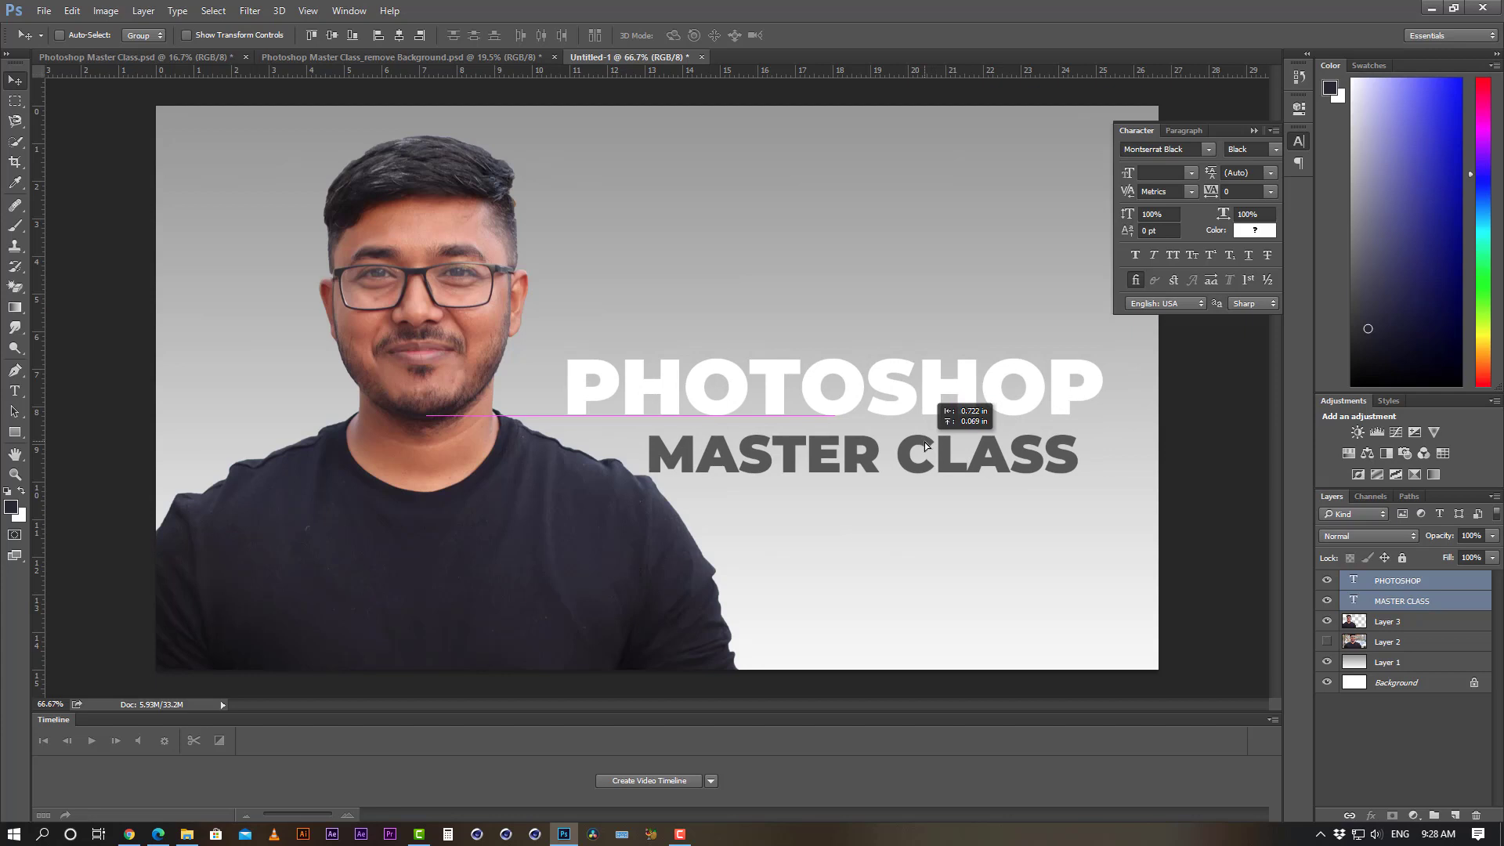
pyautogui.click(1398, 622)
pyautogui.moveTo(443, 535); pyautogui.dragTo(423, 507)
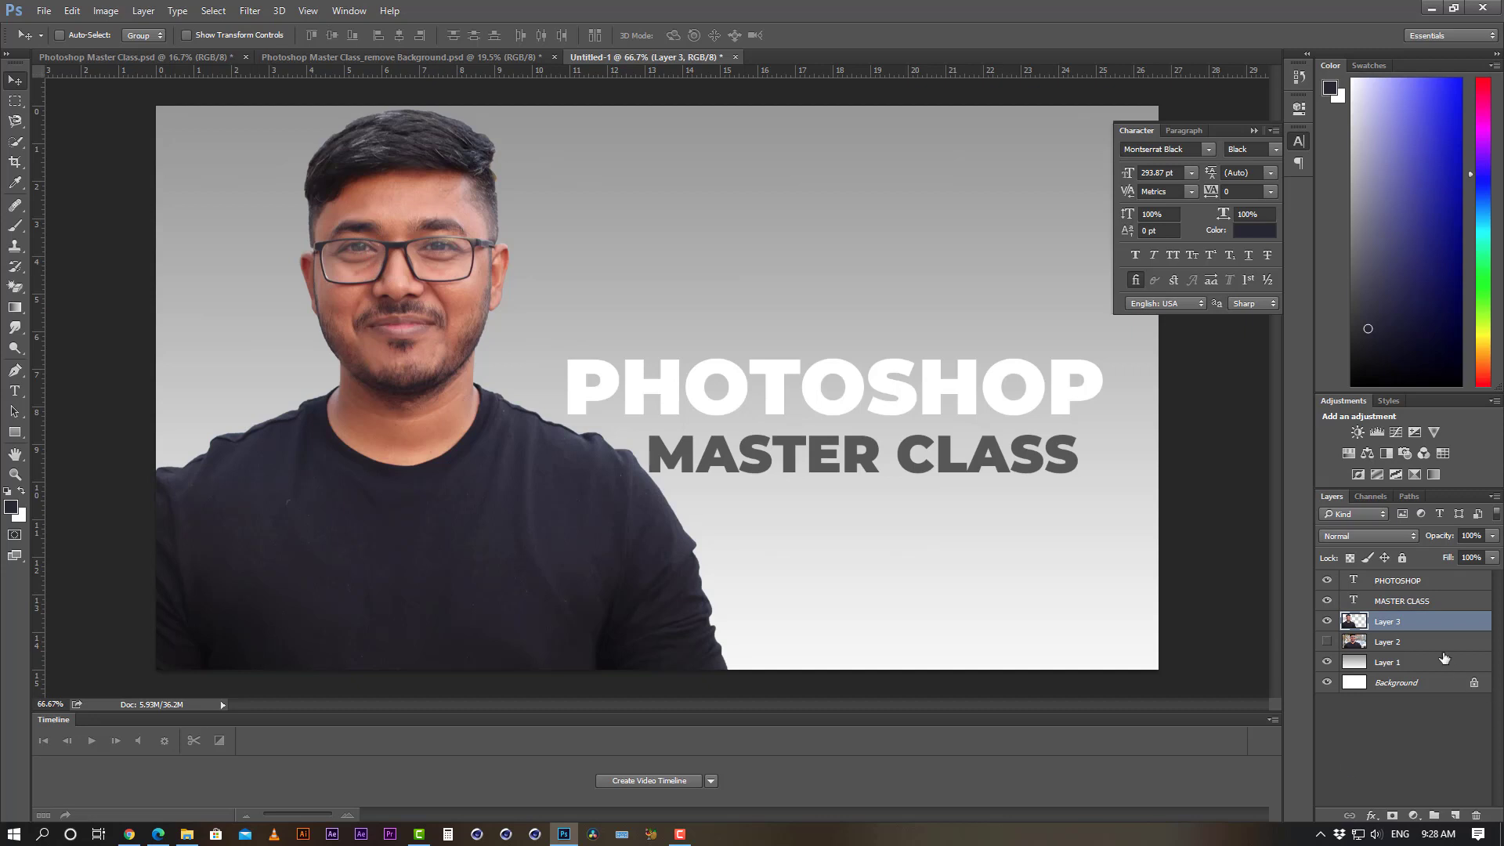
# - Add a Curves adjustment layer above the man and bend it into a gentle S-curve, with its shadow point at input 63, output 58
pyautogui.click(1413, 817)
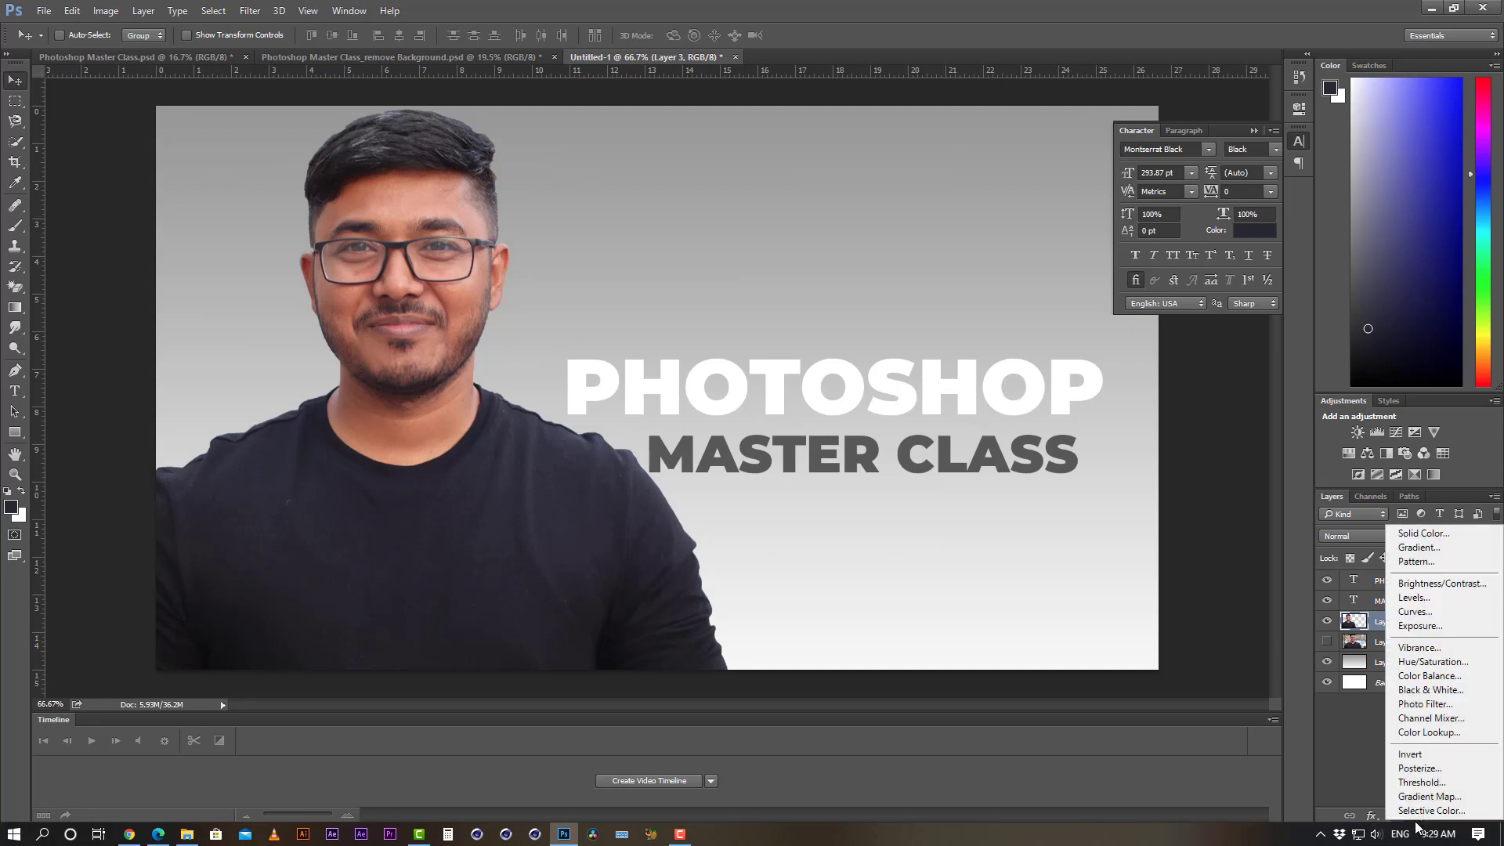
pyautogui.click(1437, 616)
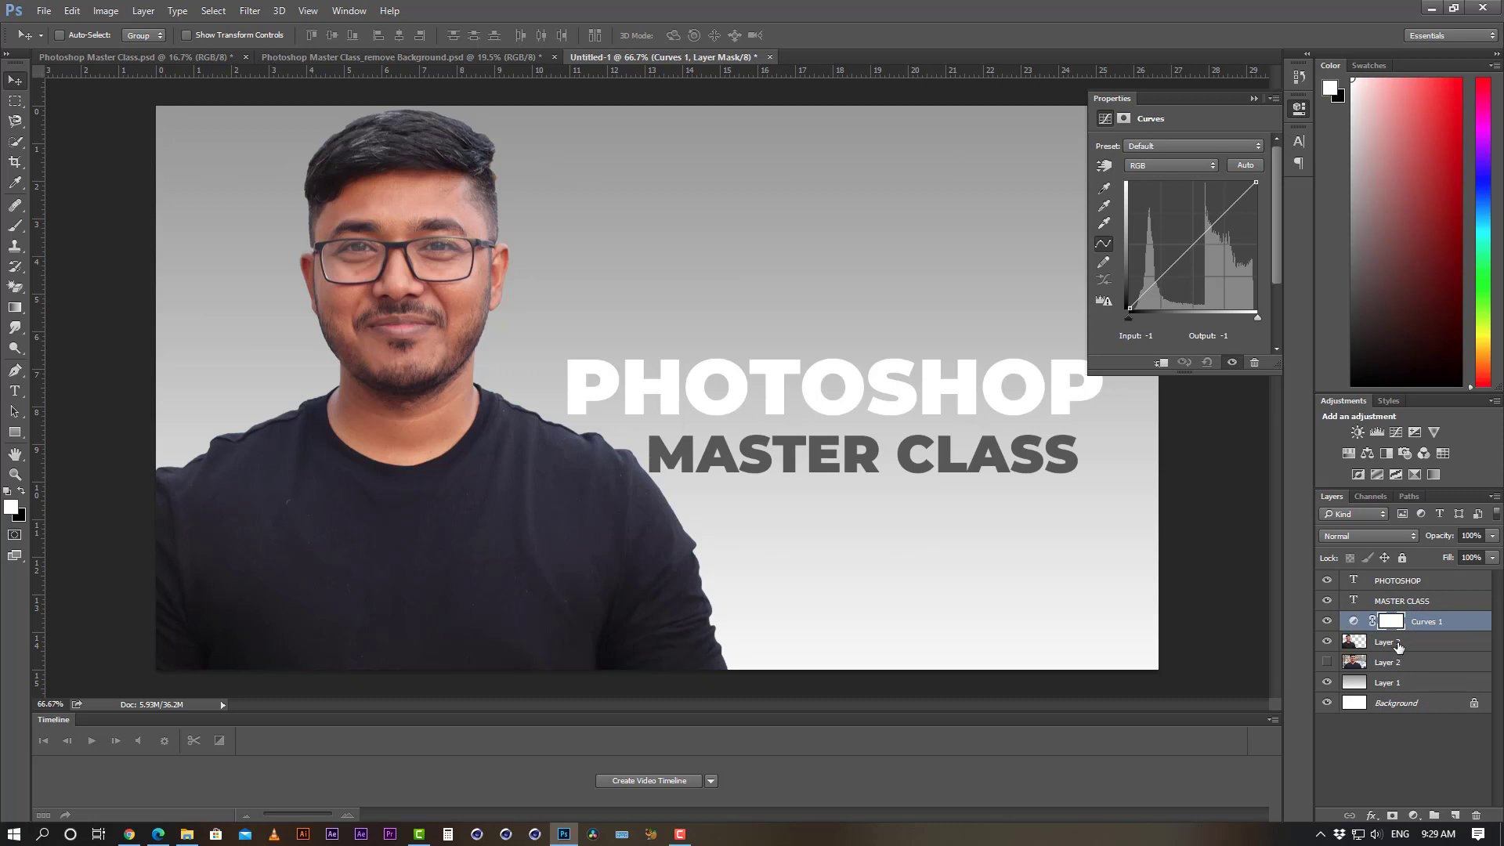
pyautogui.moveTo(1398, 645)
pyautogui.mouseDown()
pyautogui.moveTo(1396, 611)
pyautogui.moveTo(1405, 638)
pyautogui.mouseUp()
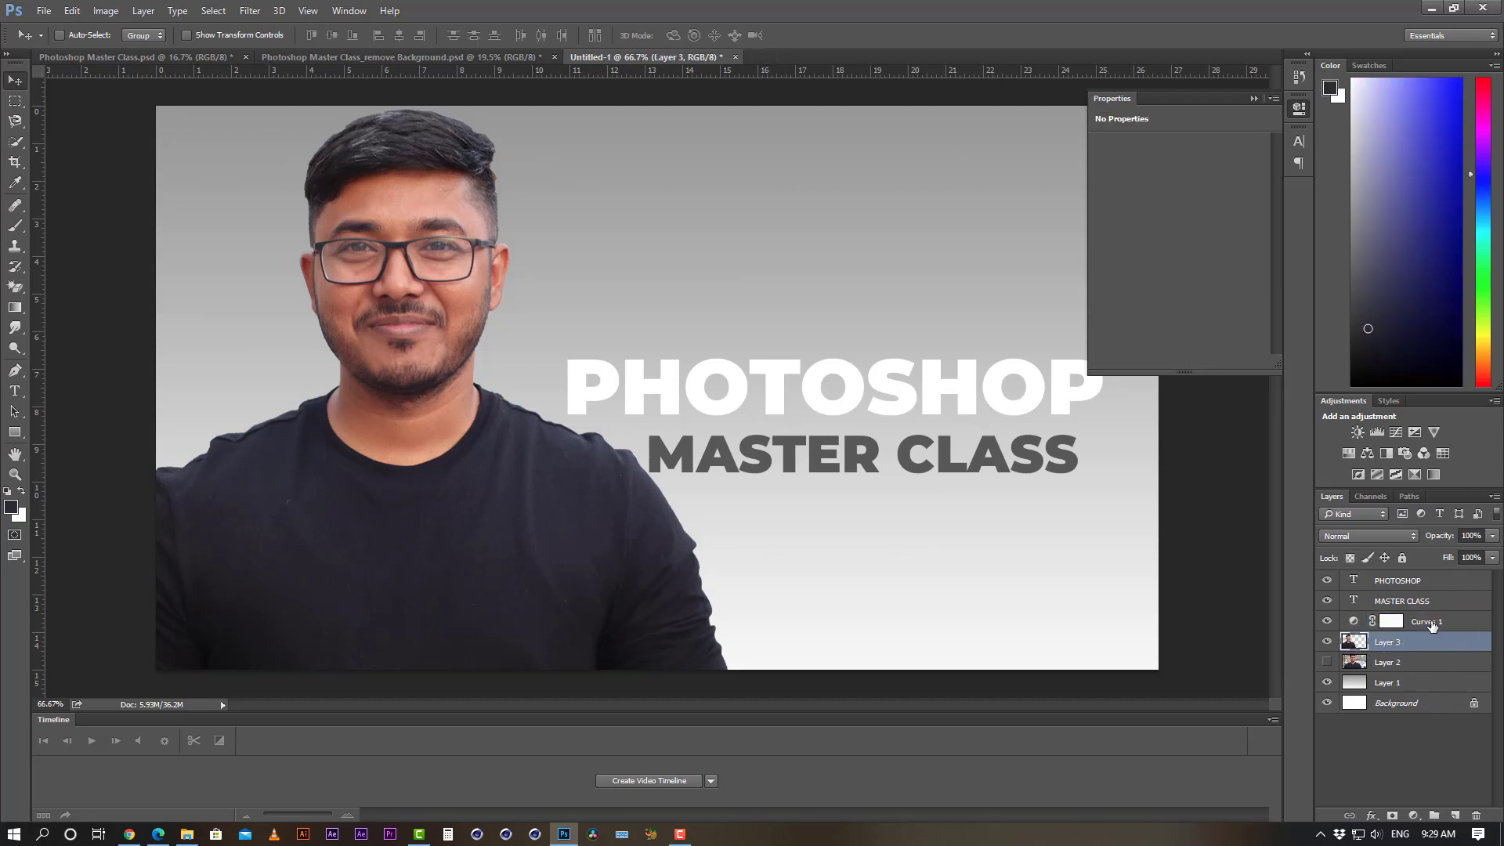
pyautogui.click(1430, 625)
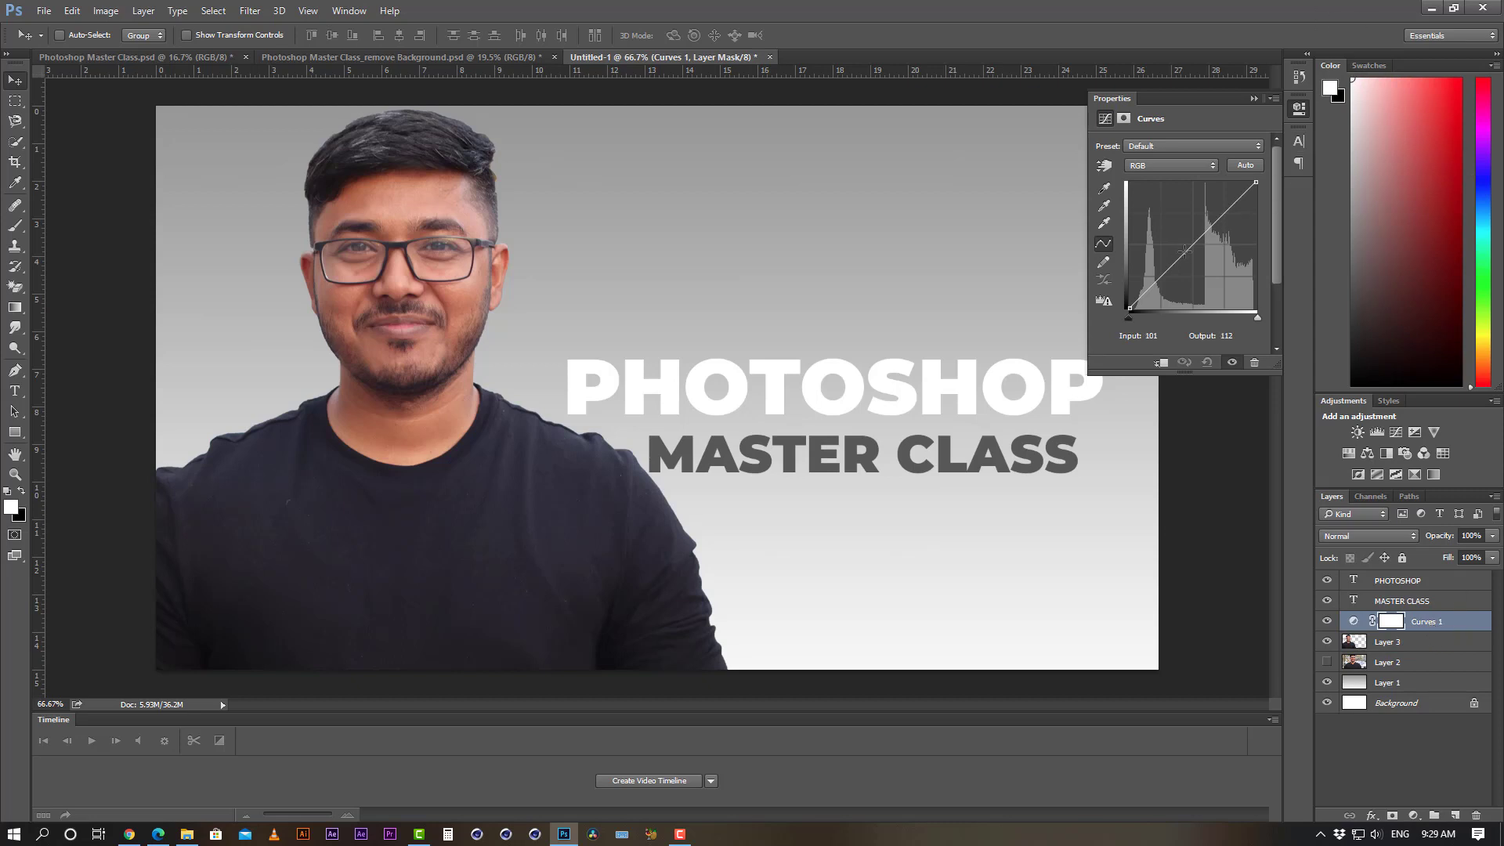
pyautogui.moveTo(1187, 246); pyautogui.dragTo(1162, 280)
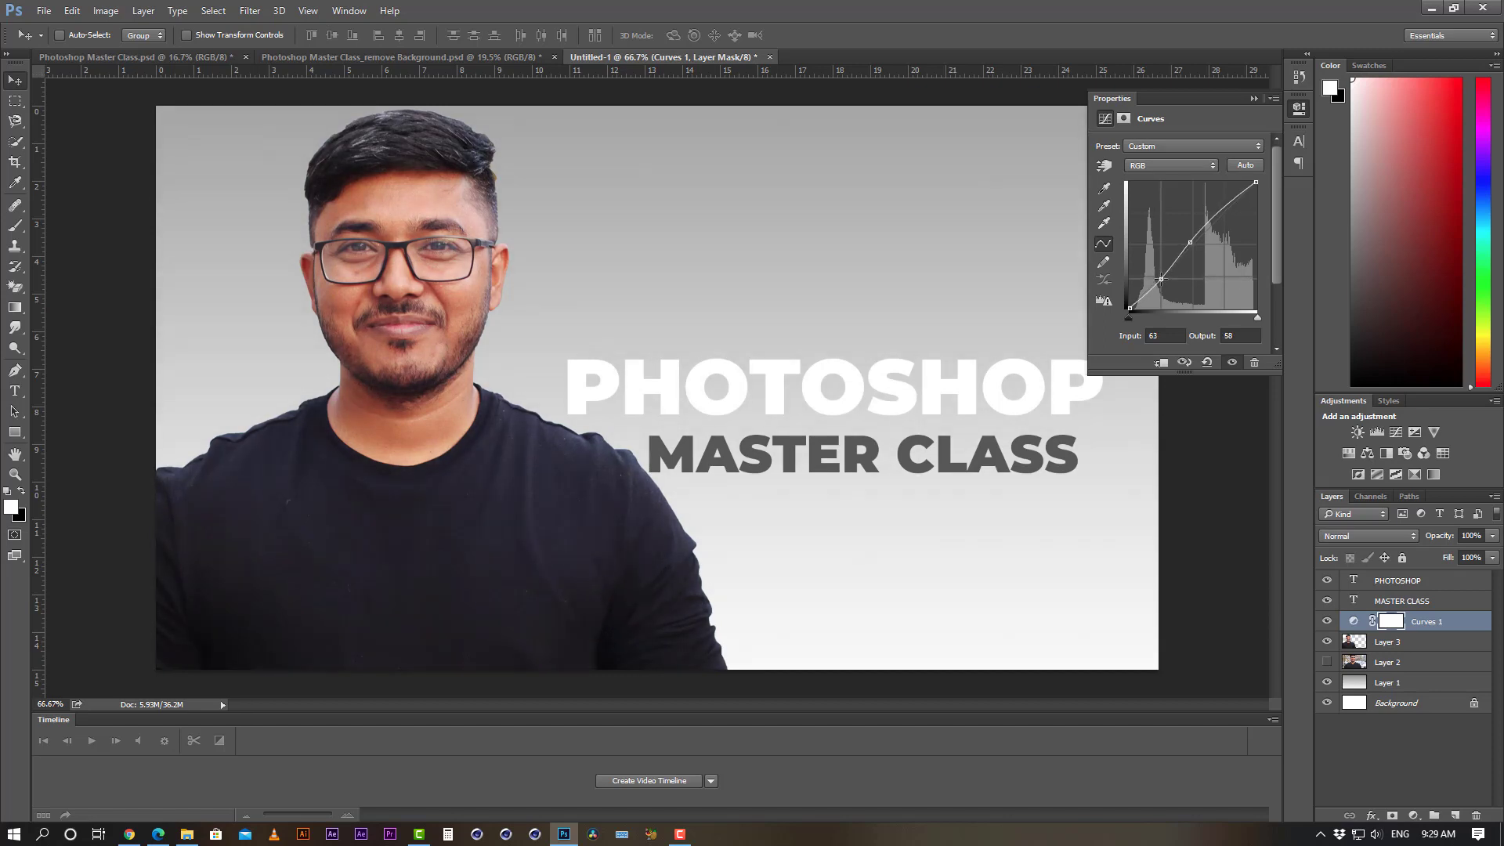
# - Add a Color Balance adjustment layer above the curves and shift its midtones towards cyan and blue
pyautogui.click(1415, 815)
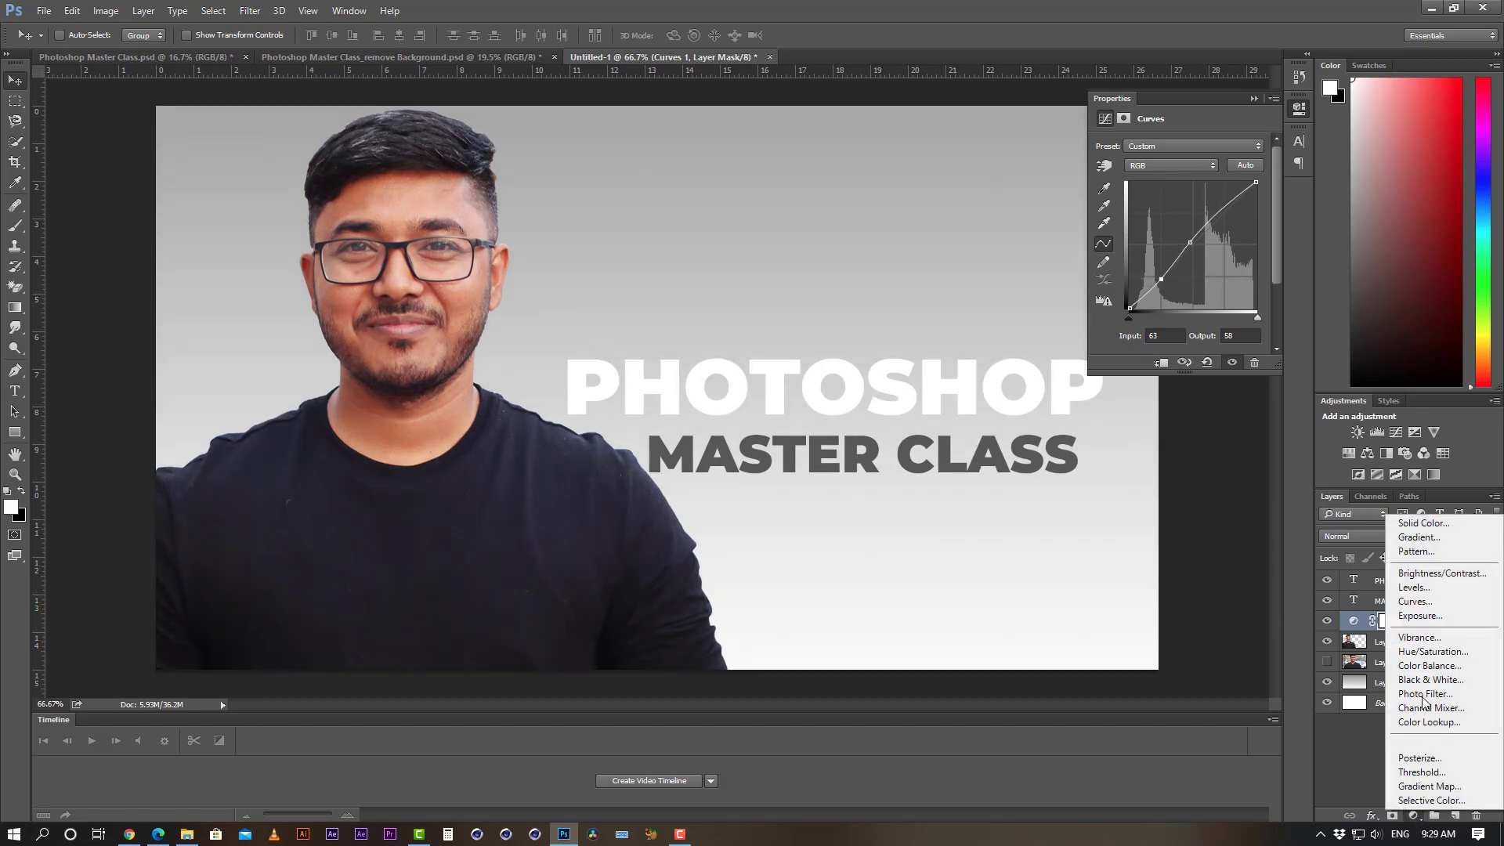
pyautogui.click(1441, 664)
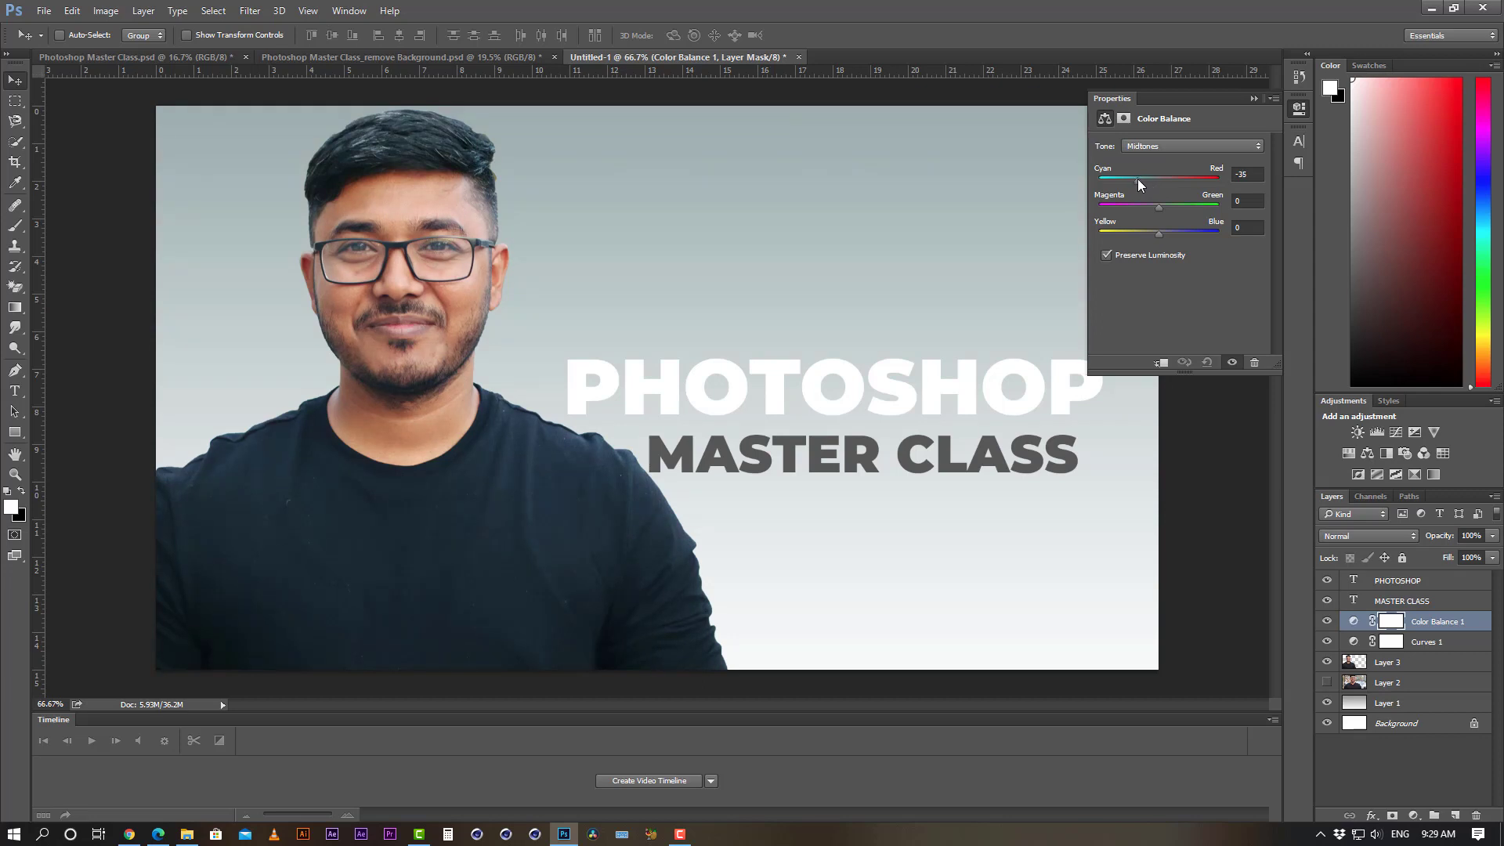
pyautogui.click(1137, 180)
pyautogui.moveTo(1159, 207); pyautogui.dragTo(1161, 234)
pyautogui.click(1392, 762)
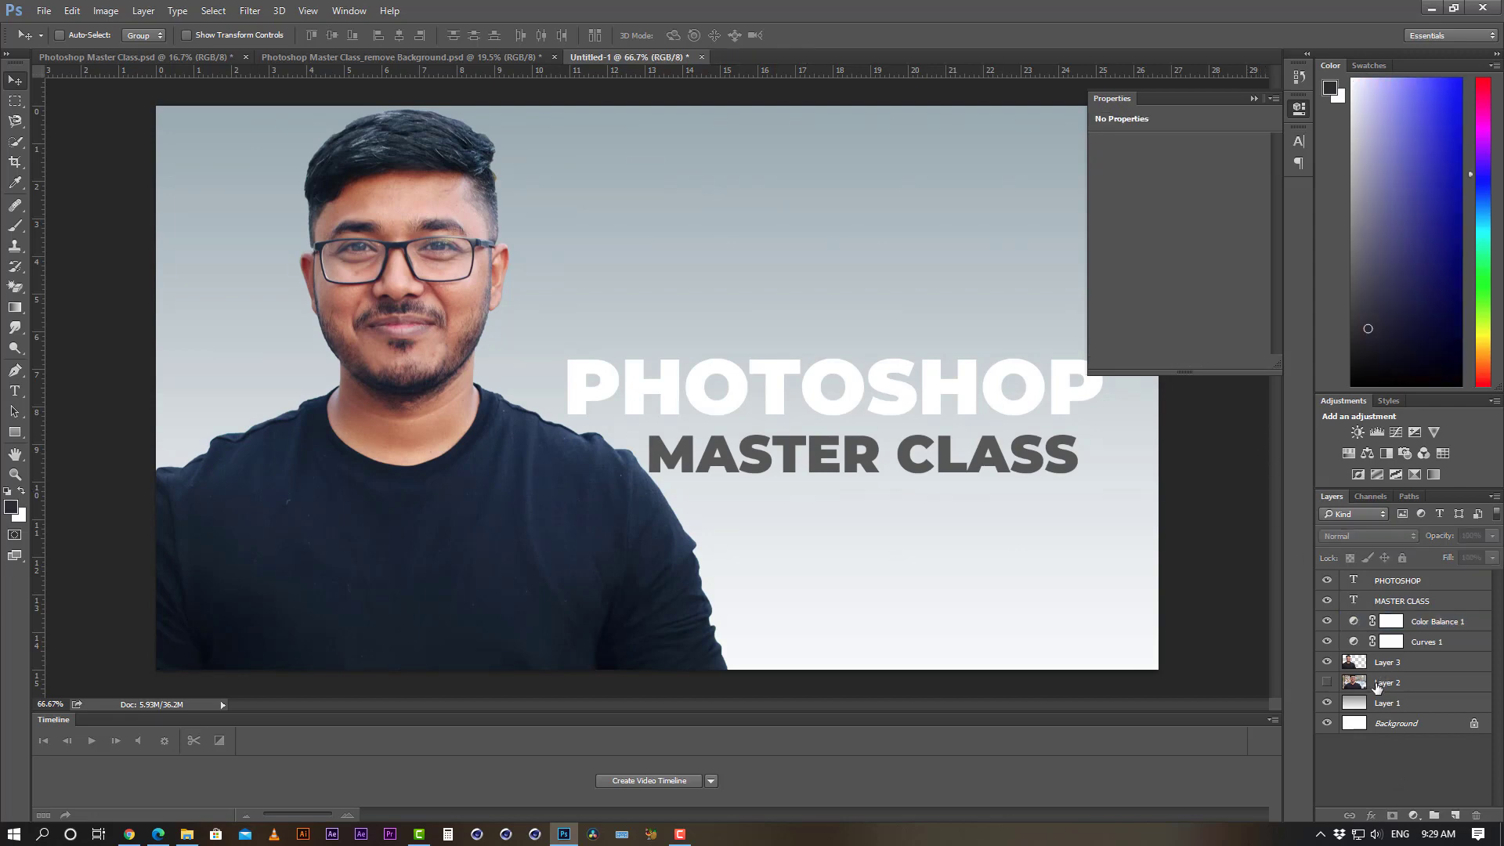
# - Compare the composition with and without the Color Balance and Curves adjustments by toggling their visibility
pyautogui.click(1326, 621)
pyautogui.click(1327, 641)
pyautogui.click(1327, 641)
pyautogui.click(1327, 621)
pyautogui.click(1213, 539)
pyautogui.press('Return')
pyautogui.scroll(1, 1212, 539)
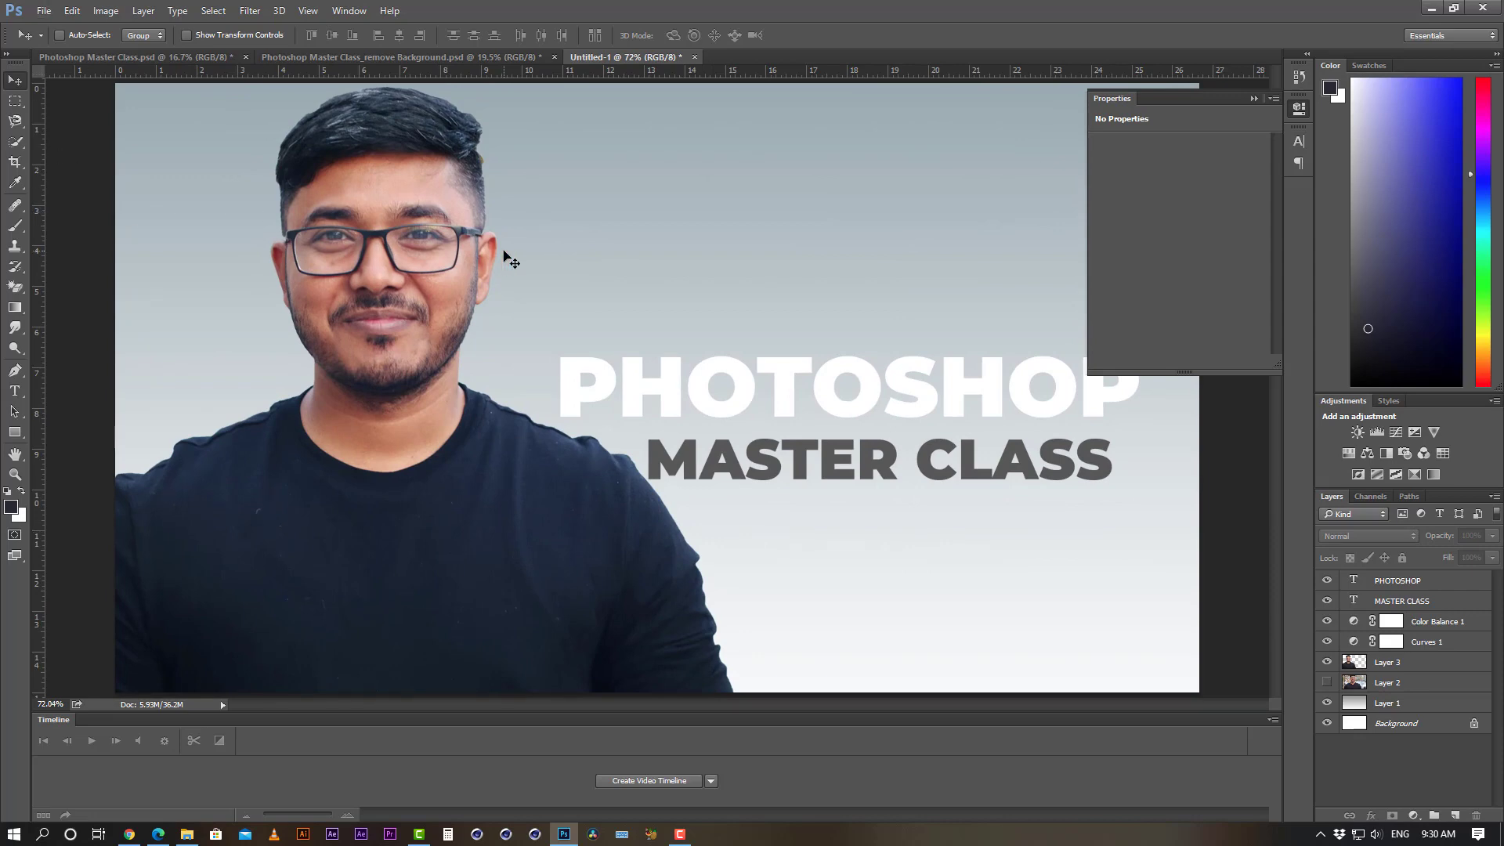
# - Examine the whole composition with the interface panels hidden
pyautogui.press('Tab')
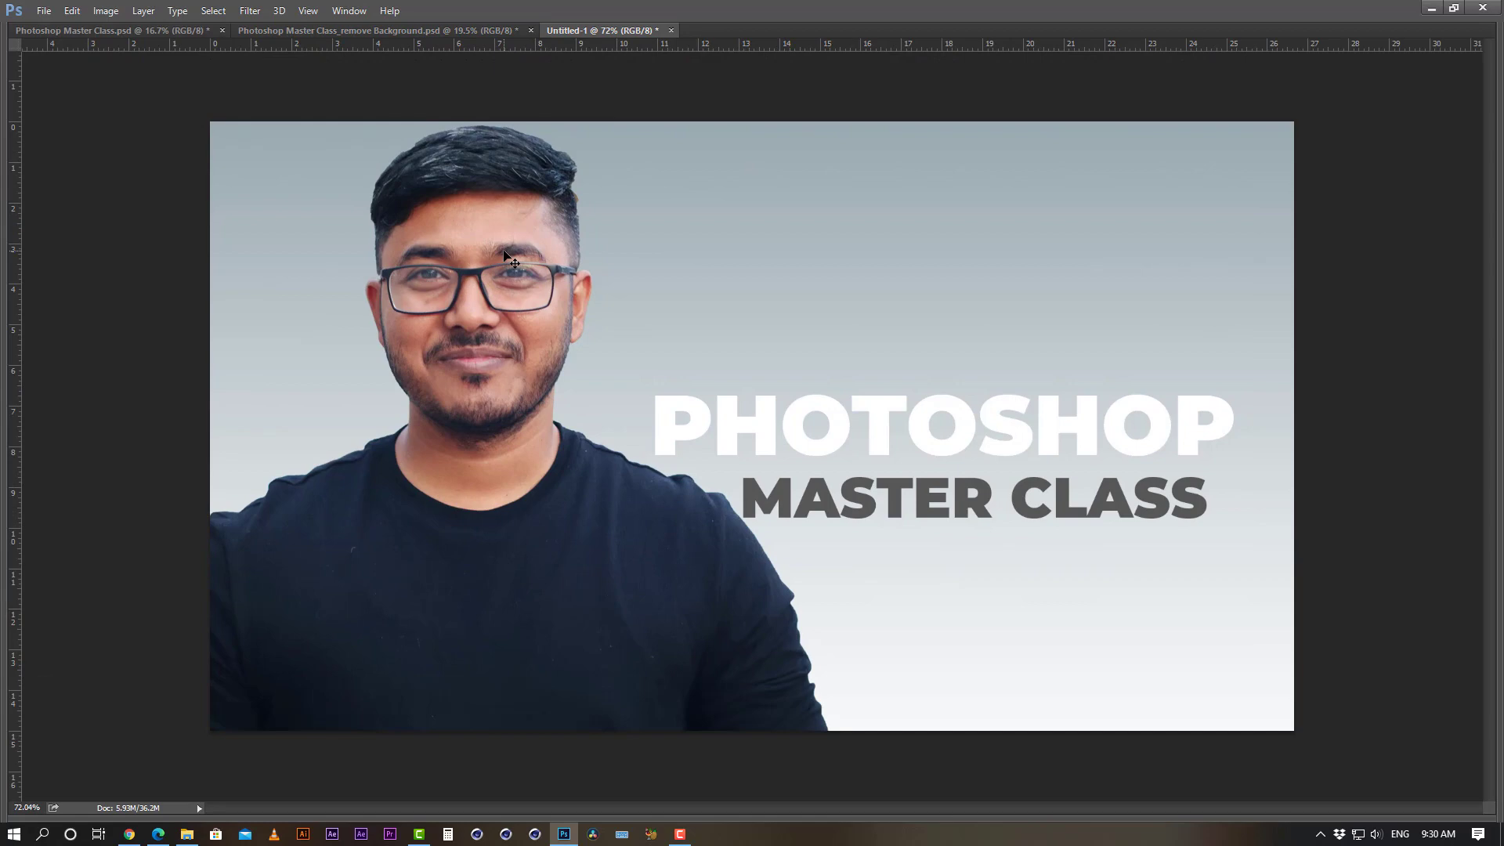
pyautogui.press('Tab')
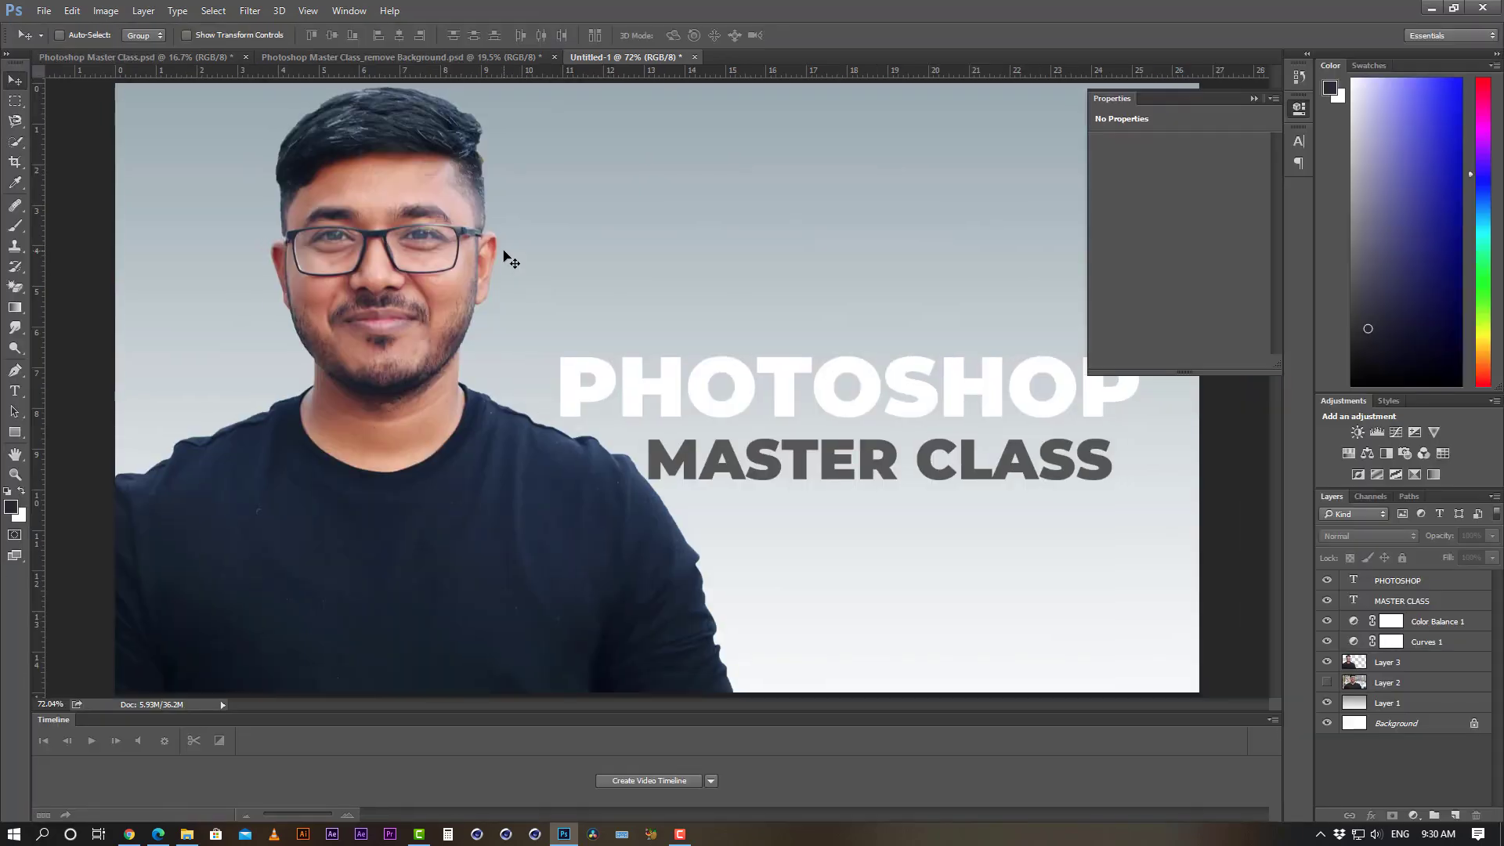
pyautogui.press('Tab')
pyautogui.press('Tab')
pyautogui.press('Tab')
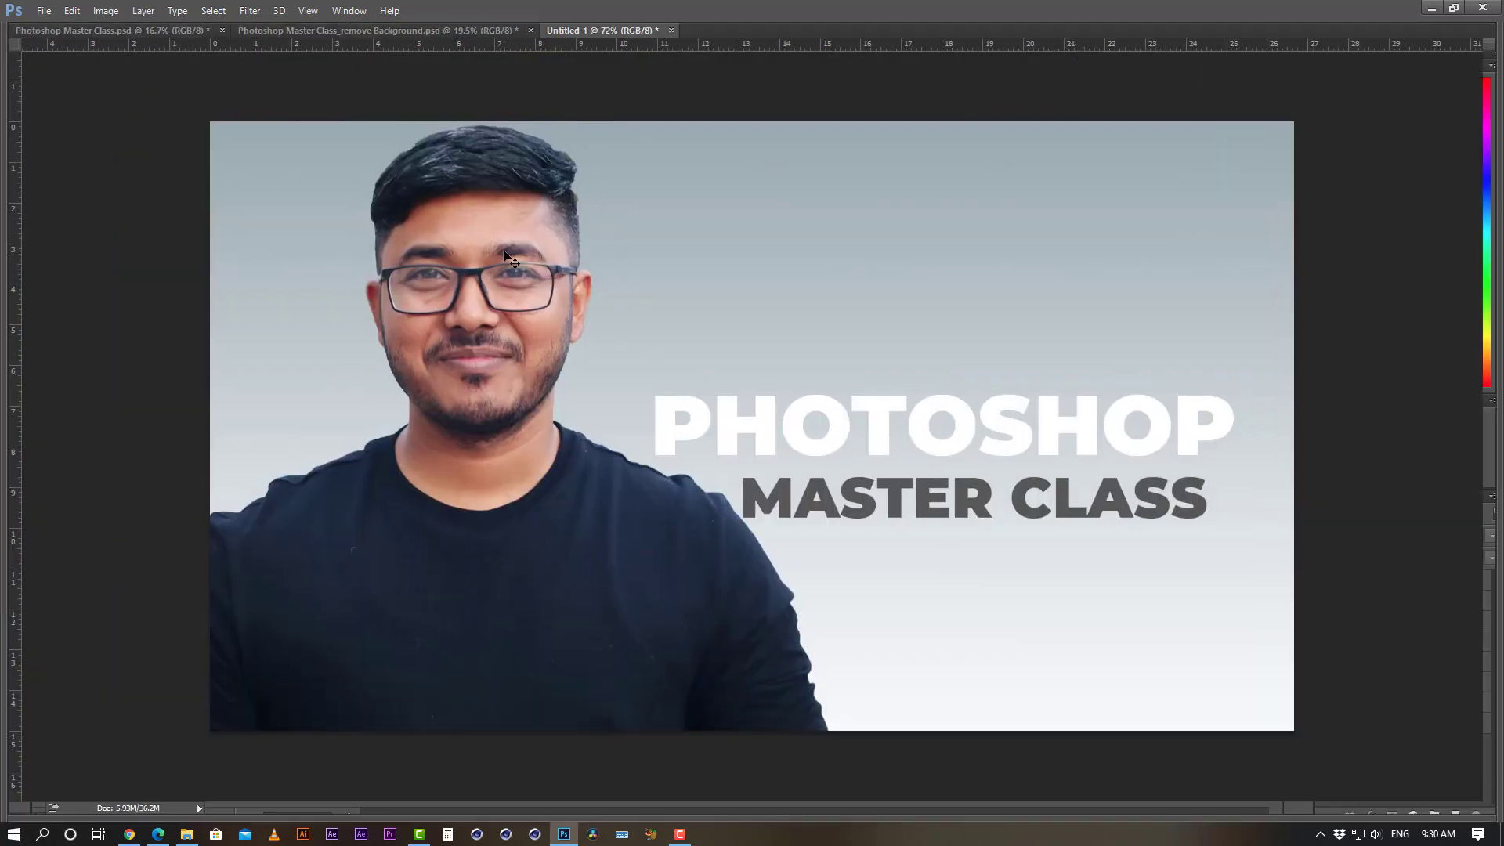
pyautogui.press('Tab')
pyautogui.press('Tab')
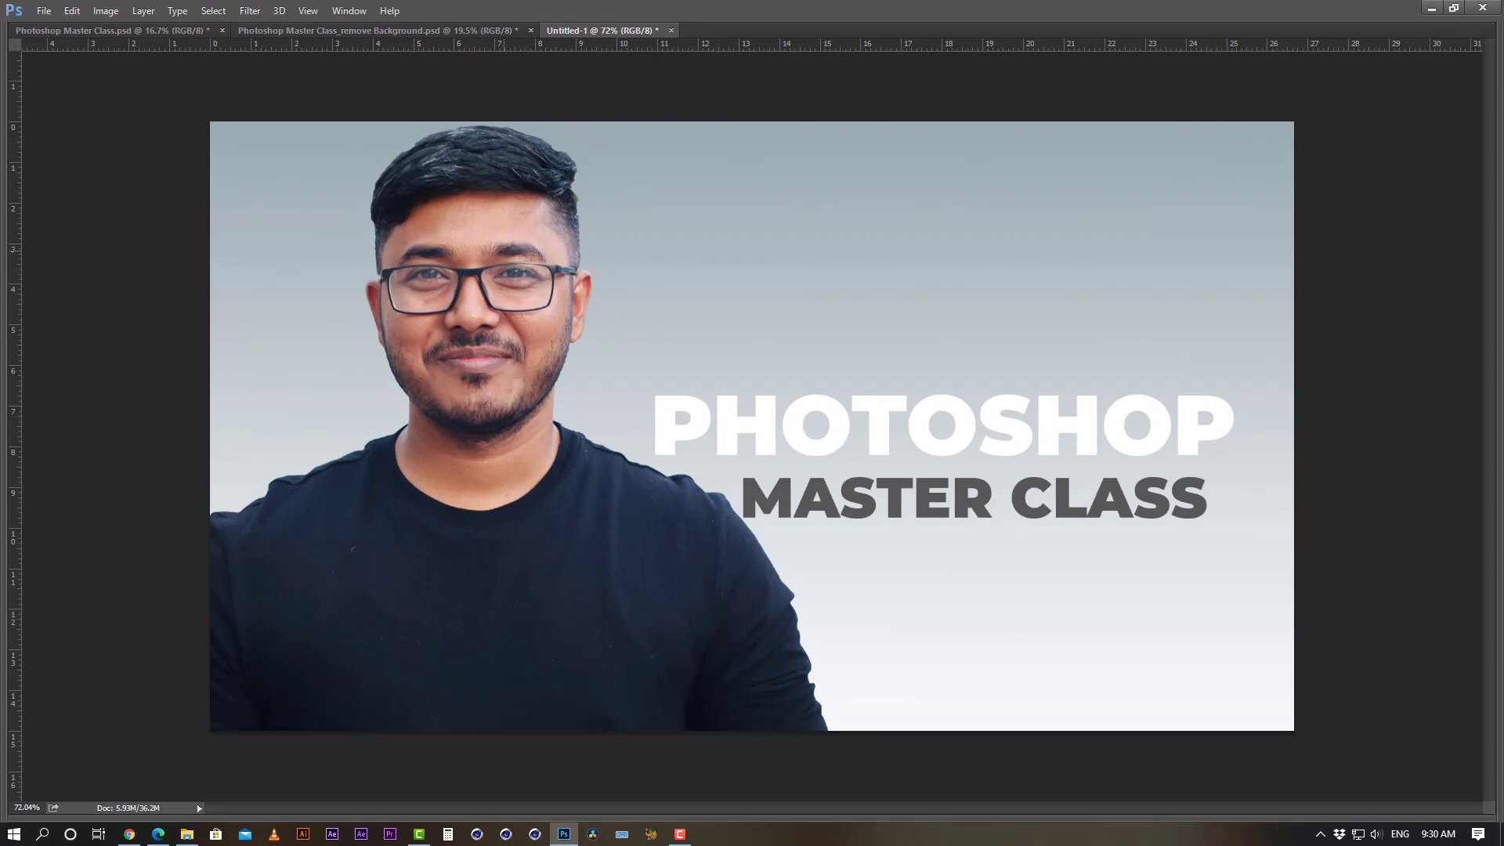
pyautogui.press('Tab')
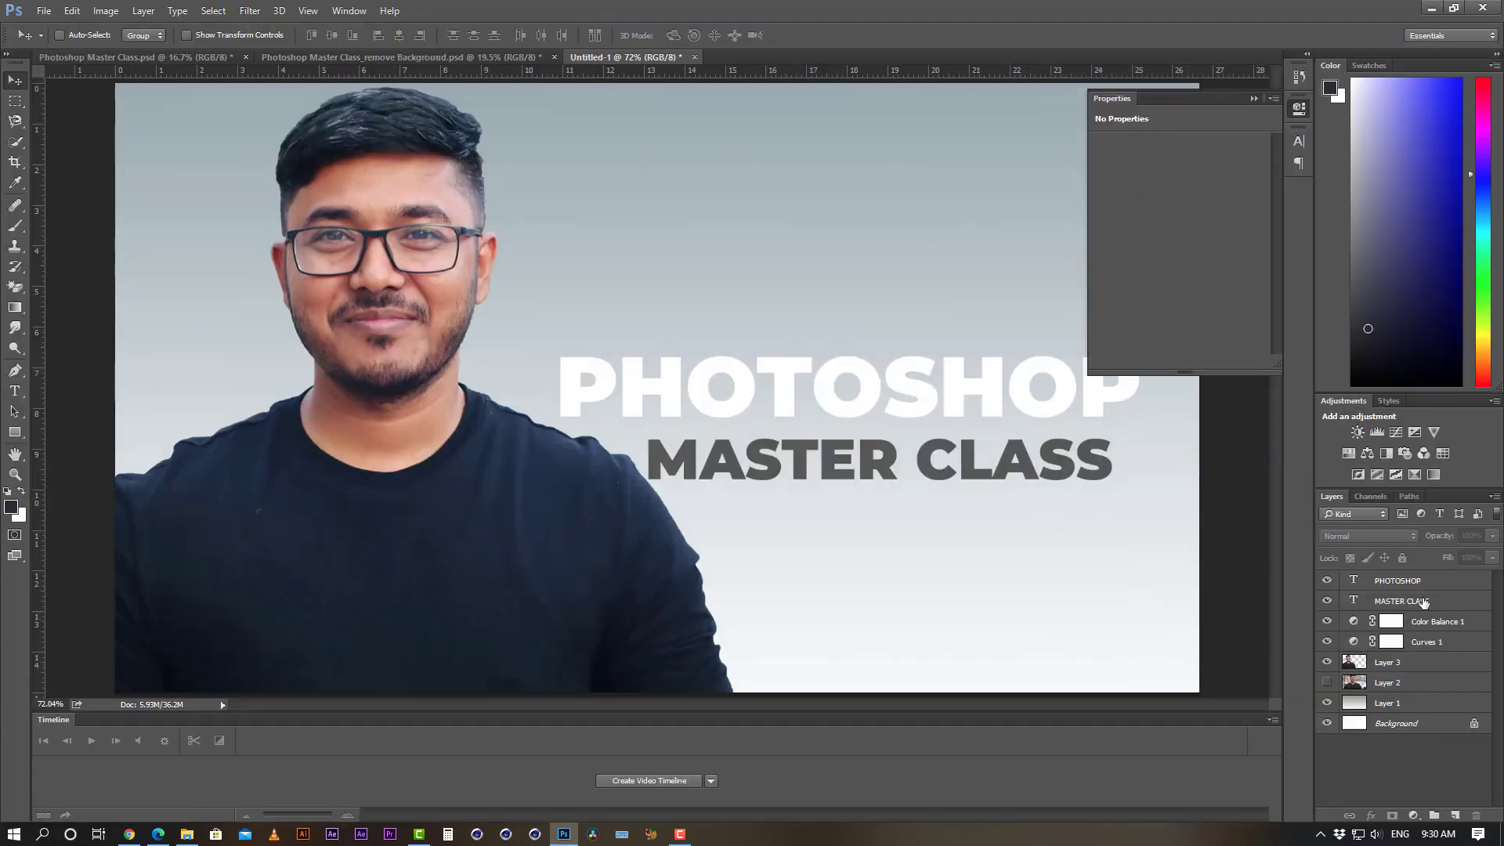
# - Move both title lines together slightly upward and check the layout with the panels hidden
pyautogui.moveTo(946, 423); pyautogui.dragTo(943, 394)
pyautogui.press('Tab')
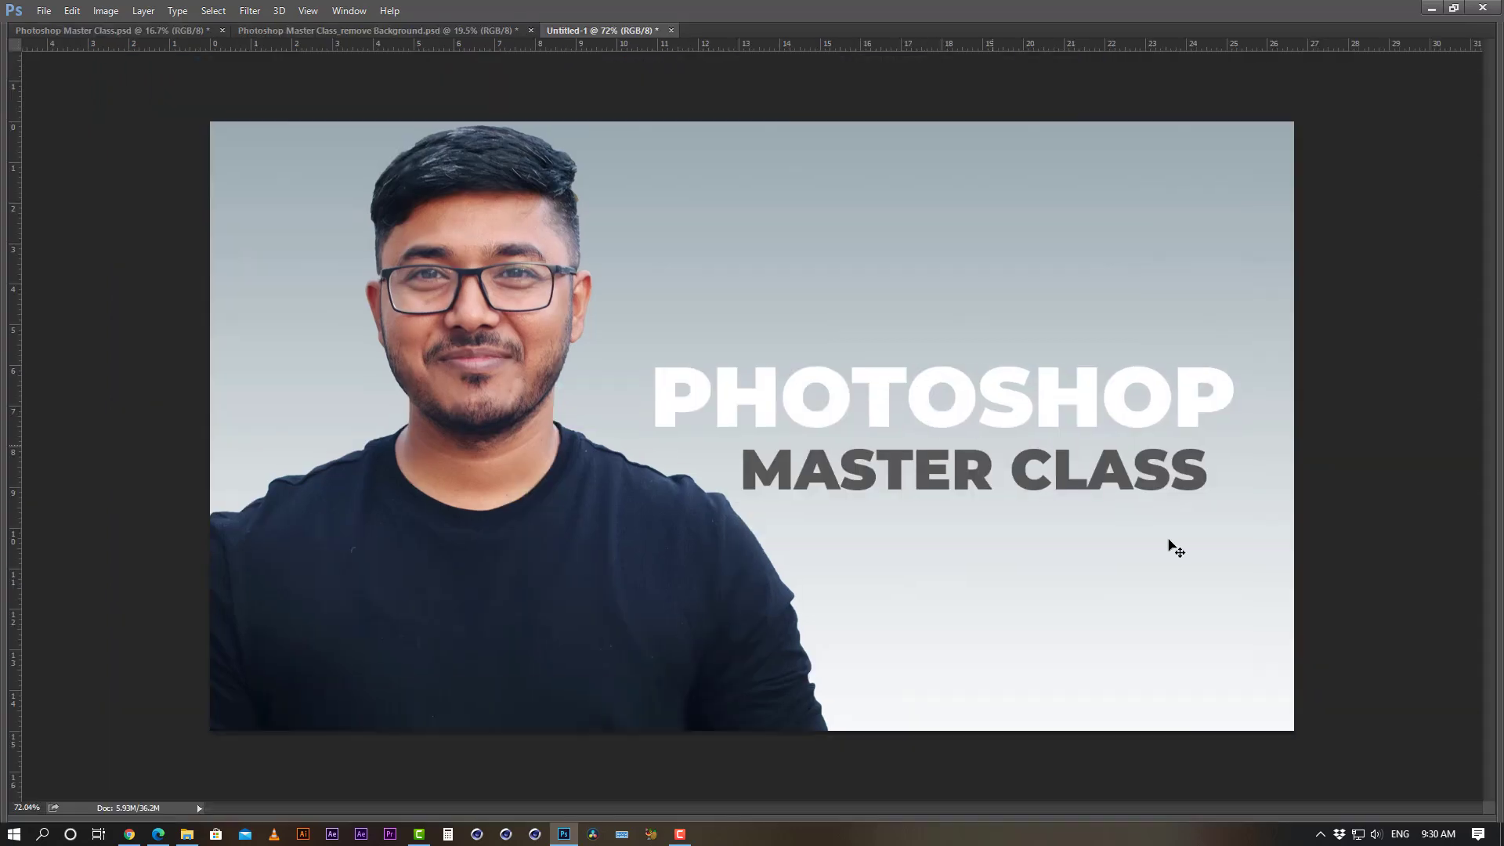
pyautogui.press('Tab')
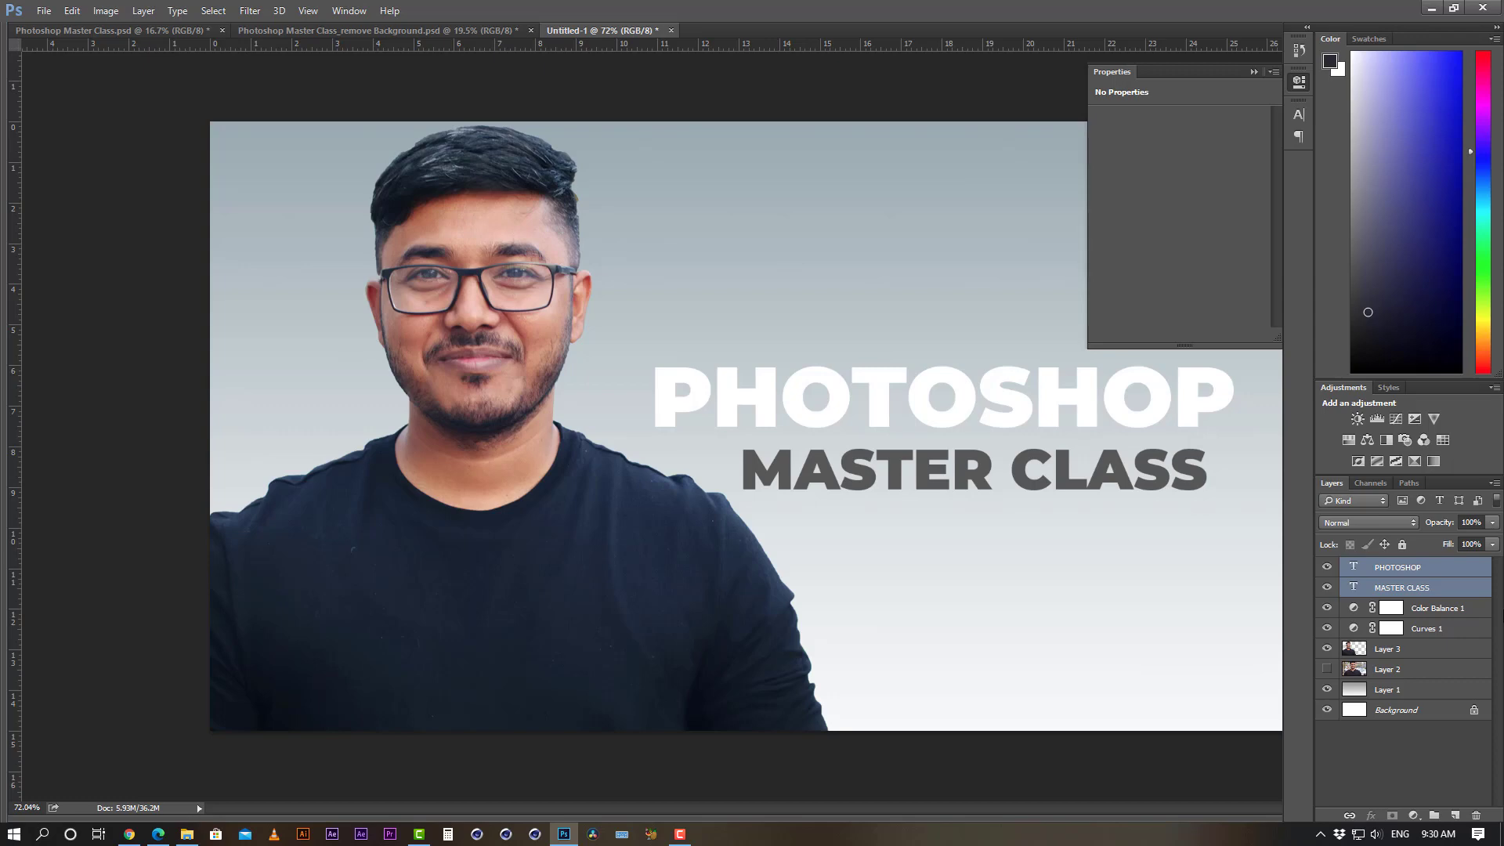
pyautogui.press('Tab')
pyautogui.click(1423, 755)
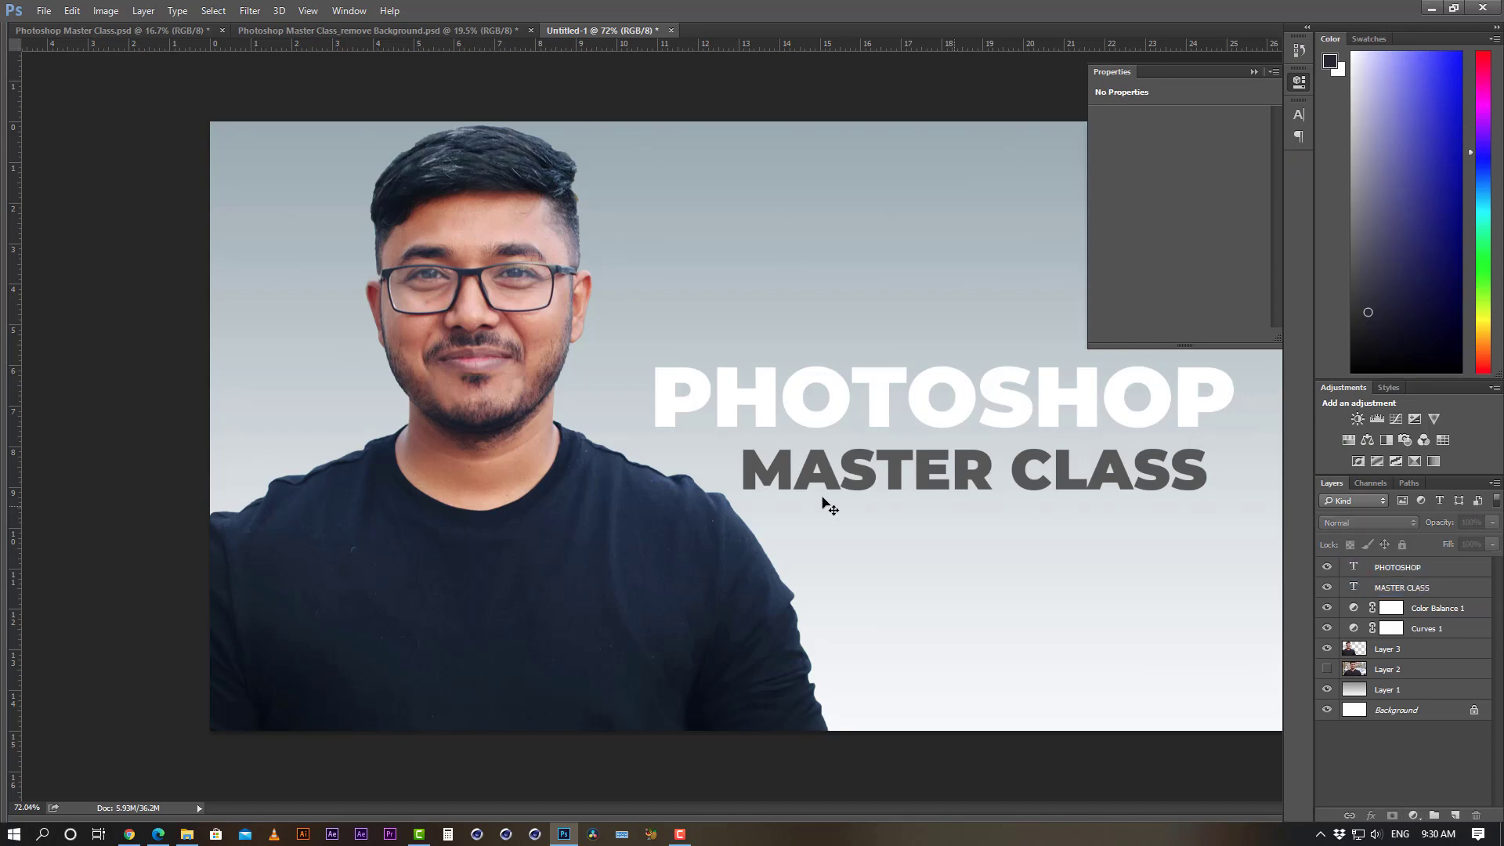
pyautogui.press('Tab')
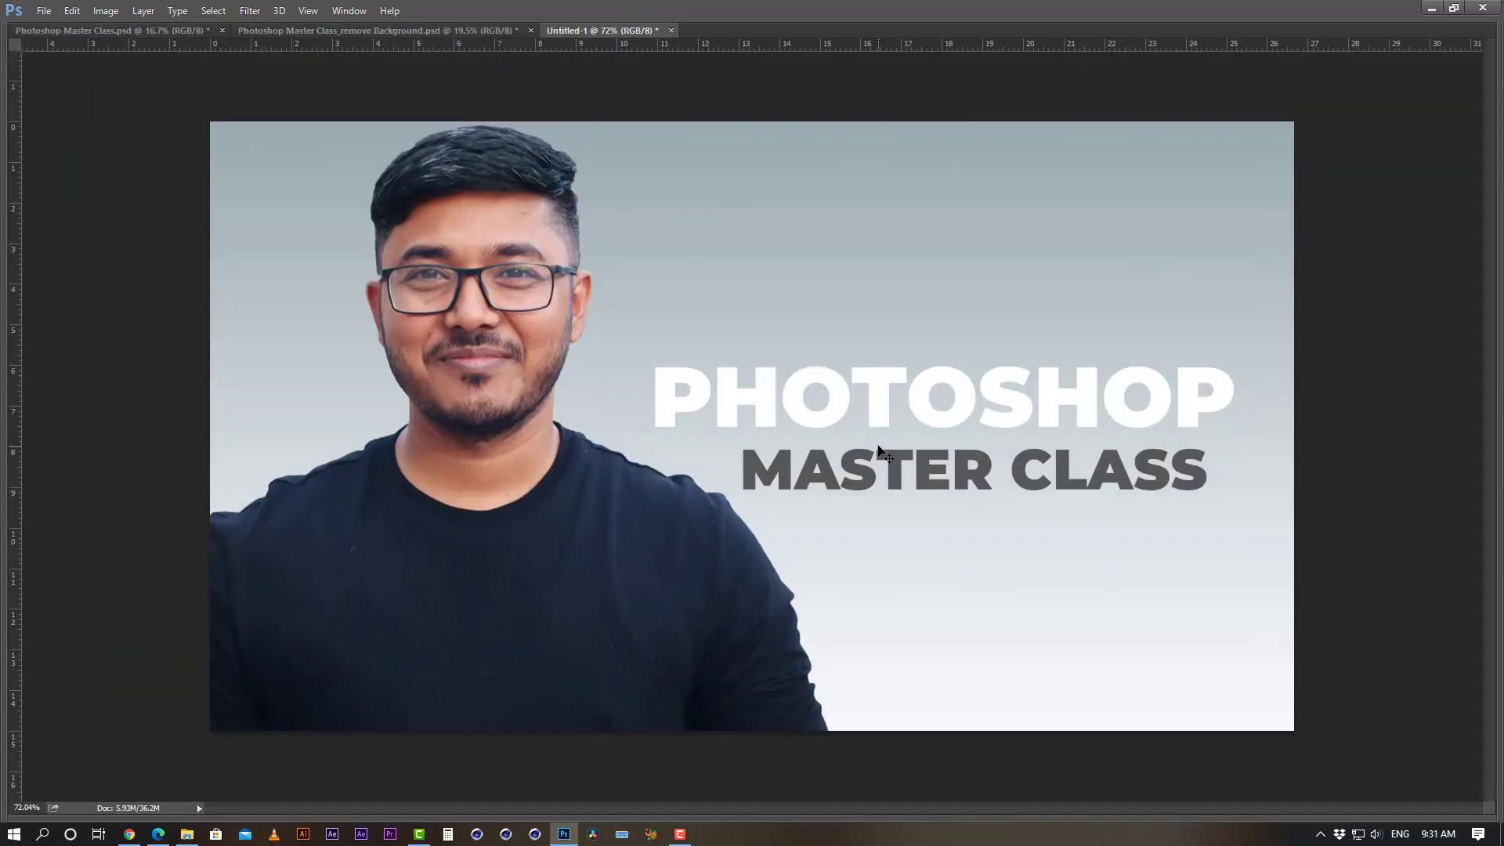